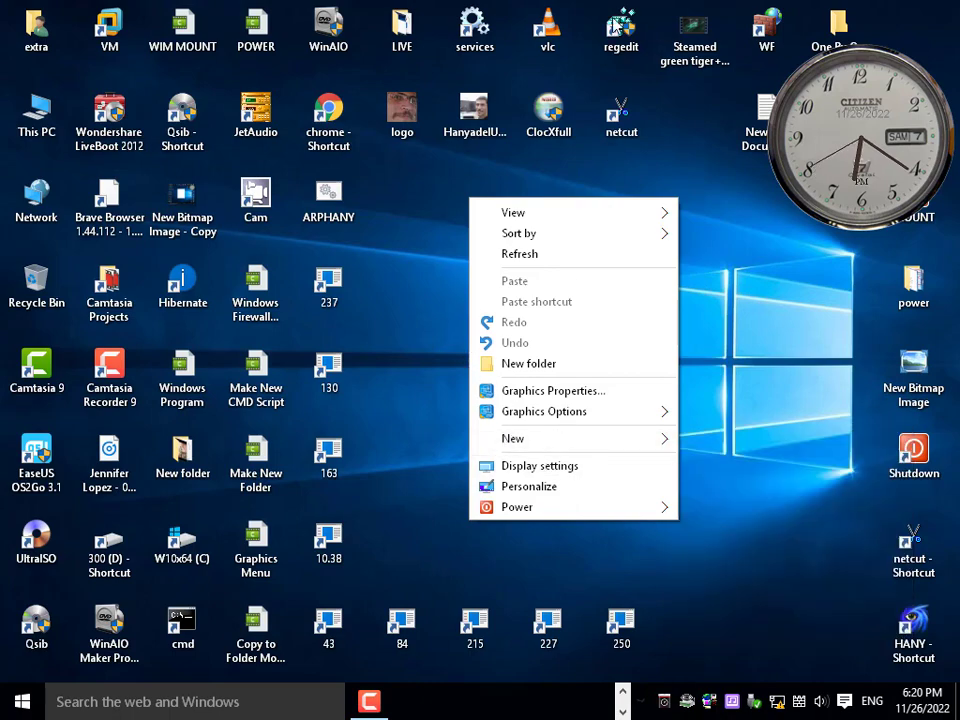
Step: Open Registry Editor and expand the Directory key under HKEY_CLASSES_ROOT
{"action": "double_click", "coordinate": [621, 28]}
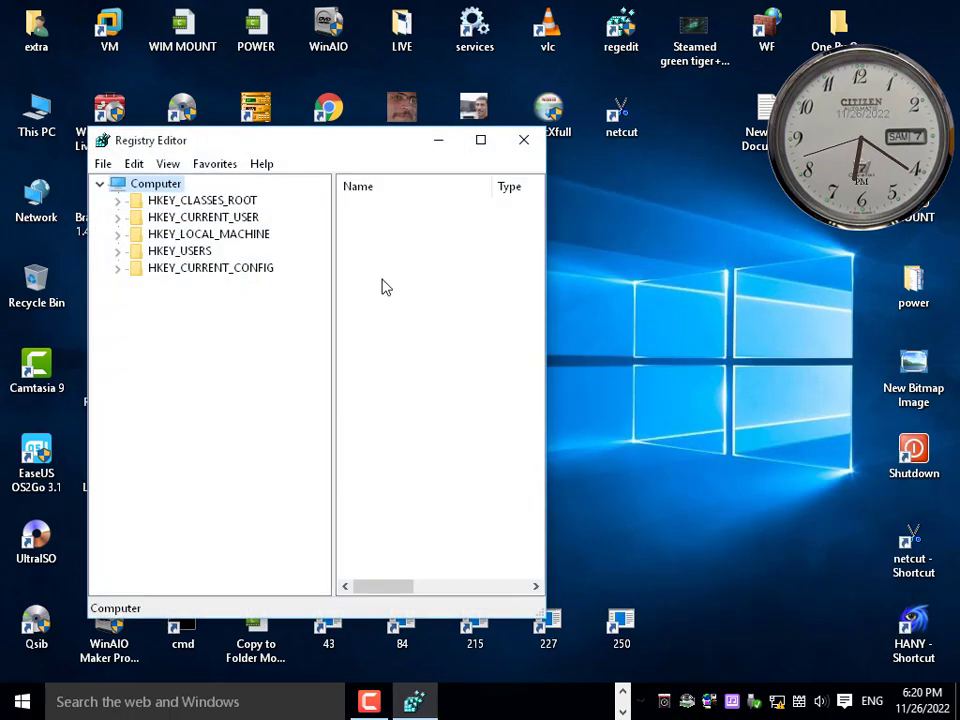
{"action": "left_click_drag", "start_coordinate": [328, 150], "coordinate": [424, 128]}
{"action": "double_click", "coordinate": [289, 177]}
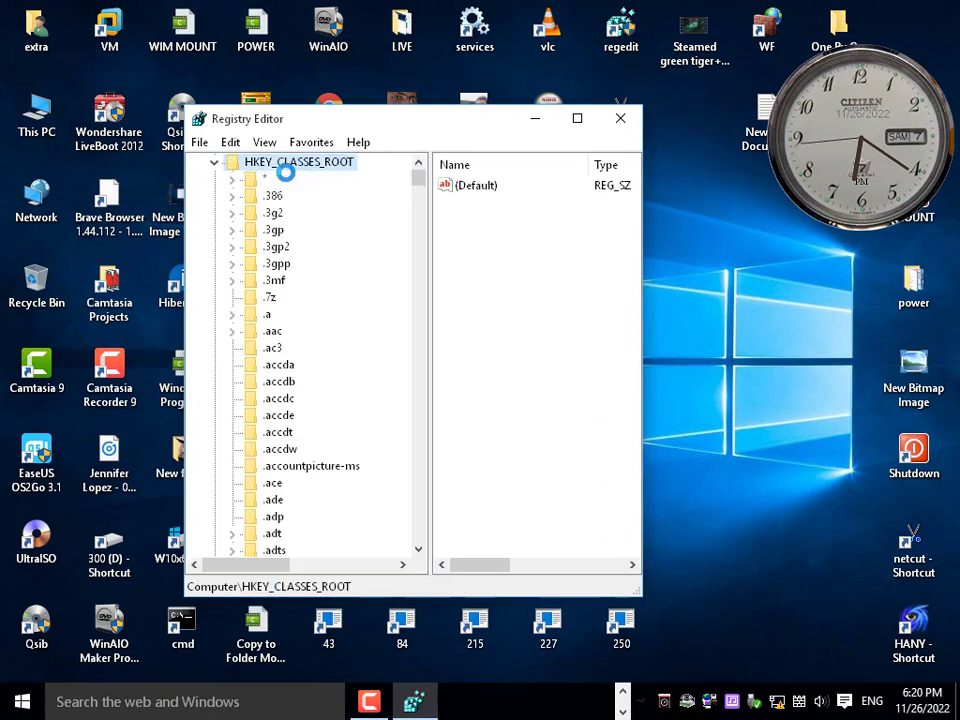
{"action": "left_click", "coordinate": [268, 366]}
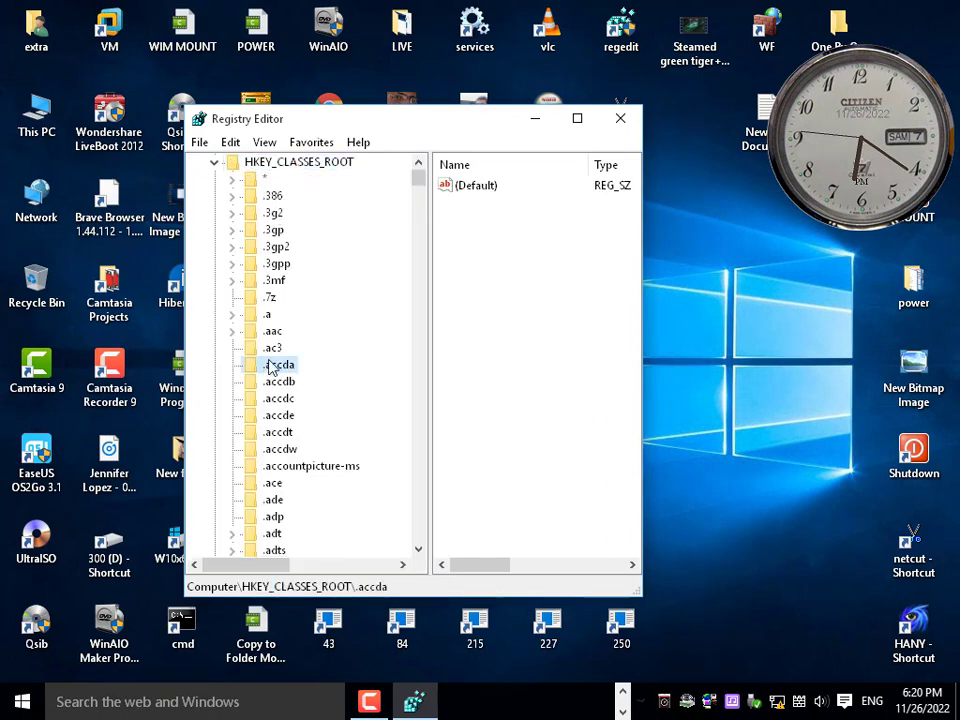
{"action": "type", "text": "dir"}
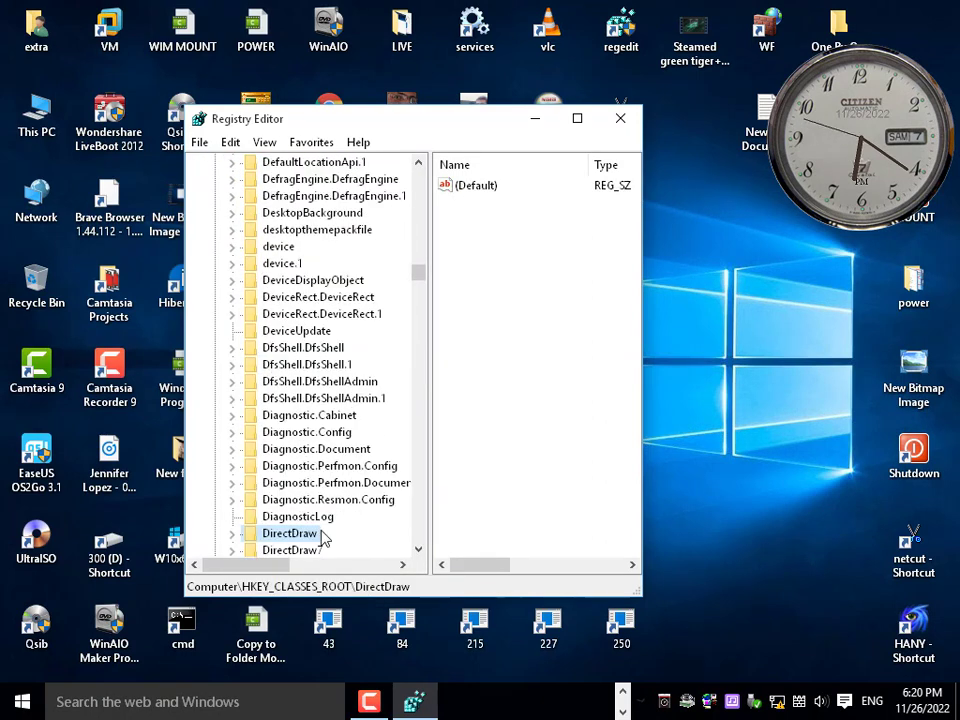
{"action": "scroll", "coordinate": [322, 537], "scroll_direction": "down", "scroll_amount": 2}
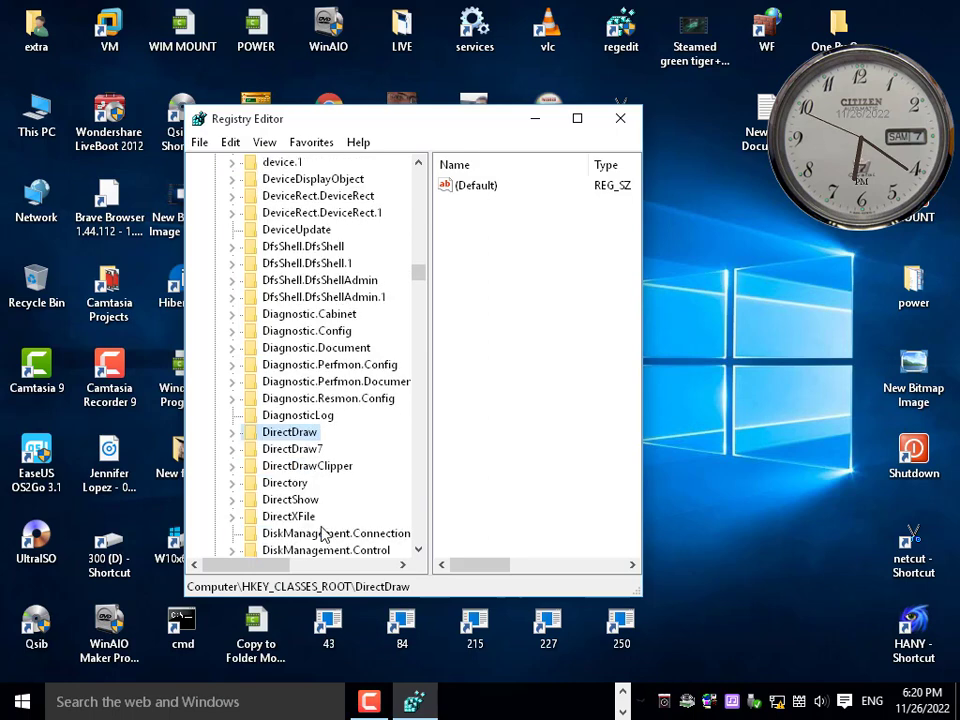
{"action": "left_click", "coordinate": [286, 485]}
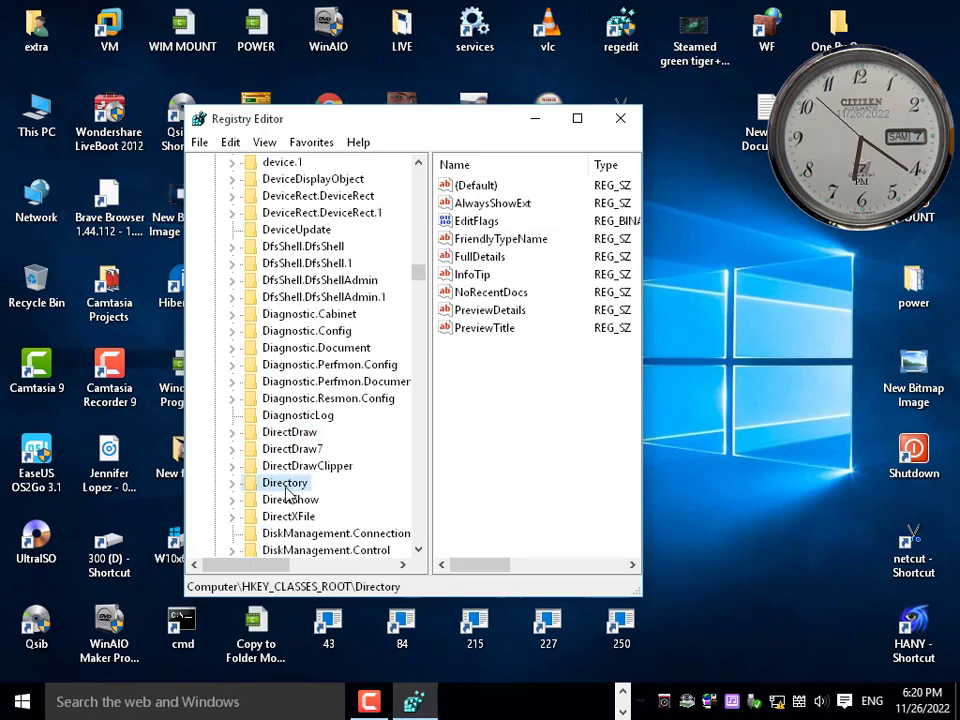
{"action": "double_click", "coordinate": [286, 485]}
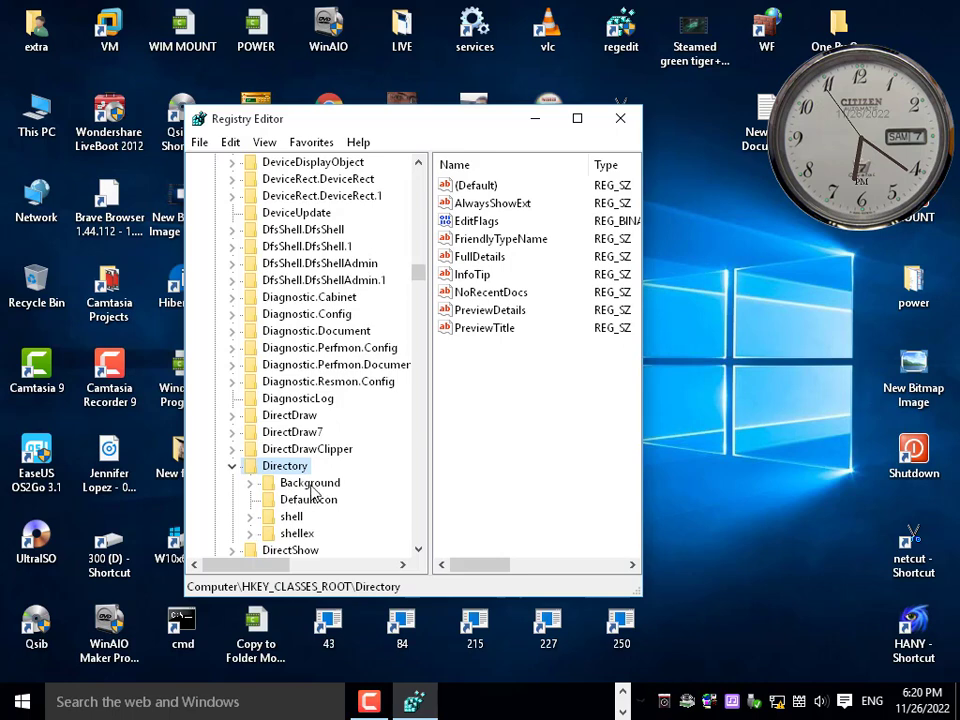
Step: Expand Background\shellex\ContextMenuHandlers under the Directory key, widen the key tree, and select the New key
{"action": "double_click", "coordinate": [310, 483]}
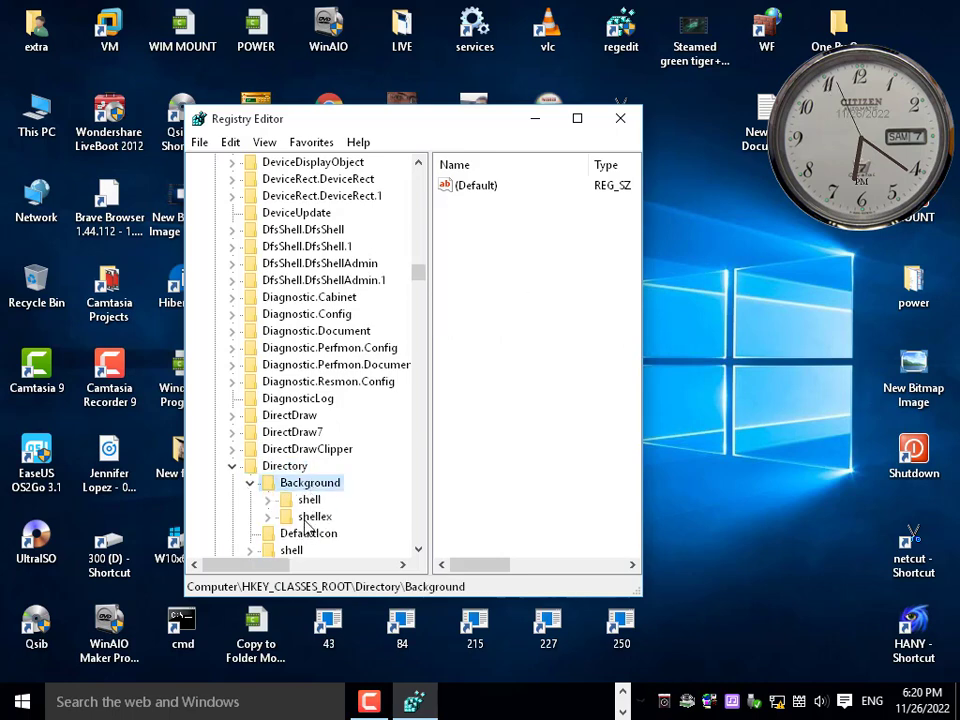
{"action": "double_click", "coordinate": [313, 516]}
{"action": "scroll", "coordinate": [315, 467], "scroll_direction": "down", "scroll_amount": 3}
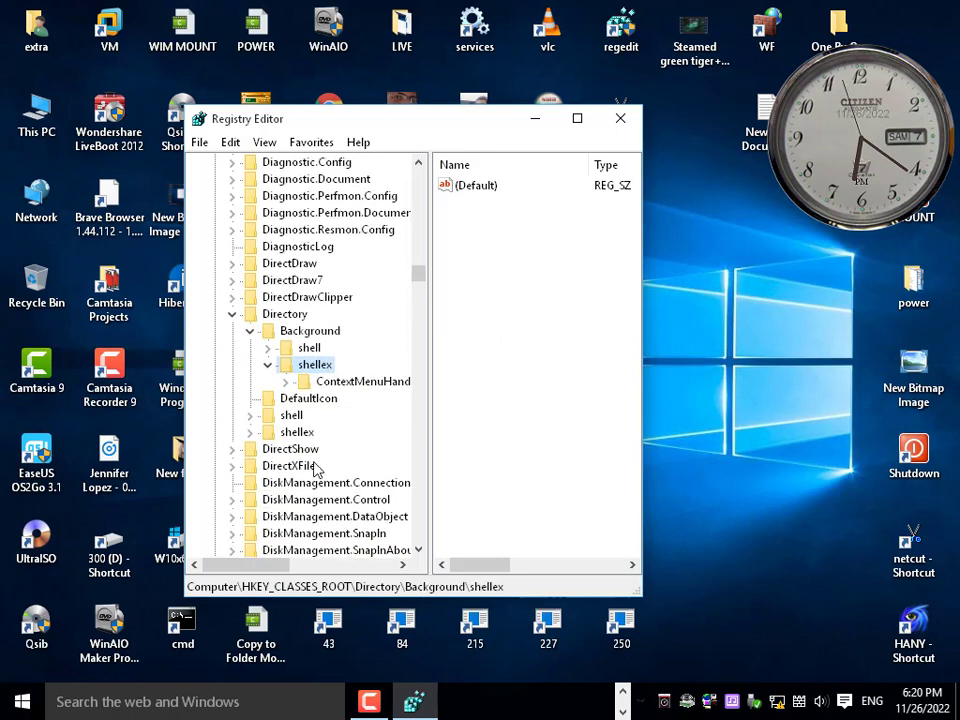
{"action": "left_click", "coordinate": [340, 386]}
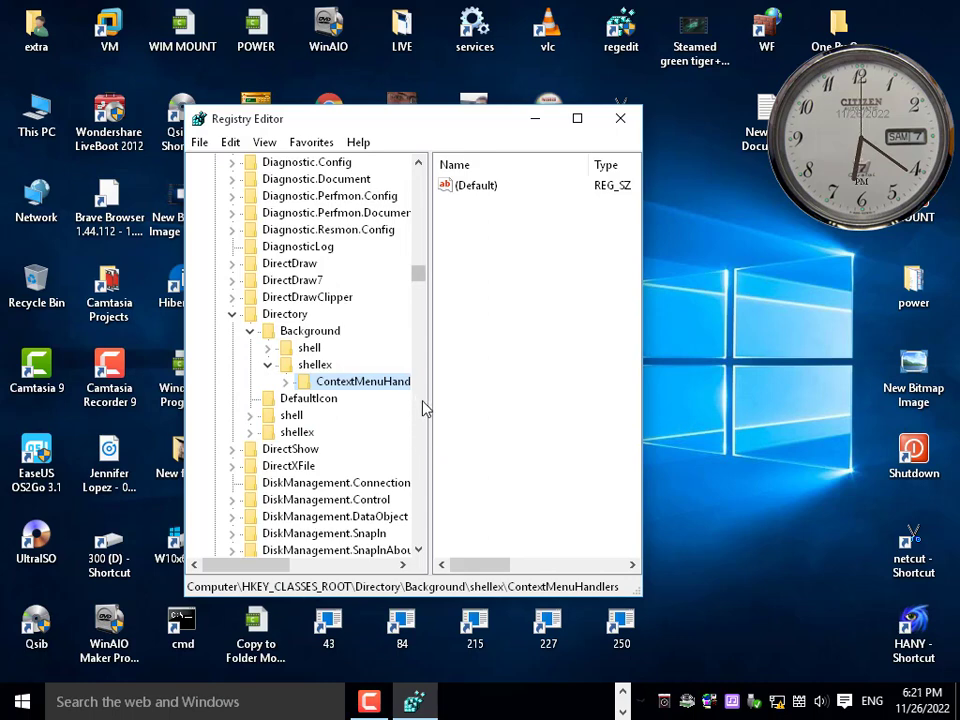
{"action": "left_click_drag", "start_coordinate": [429, 410], "coordinate": [478, 427]}
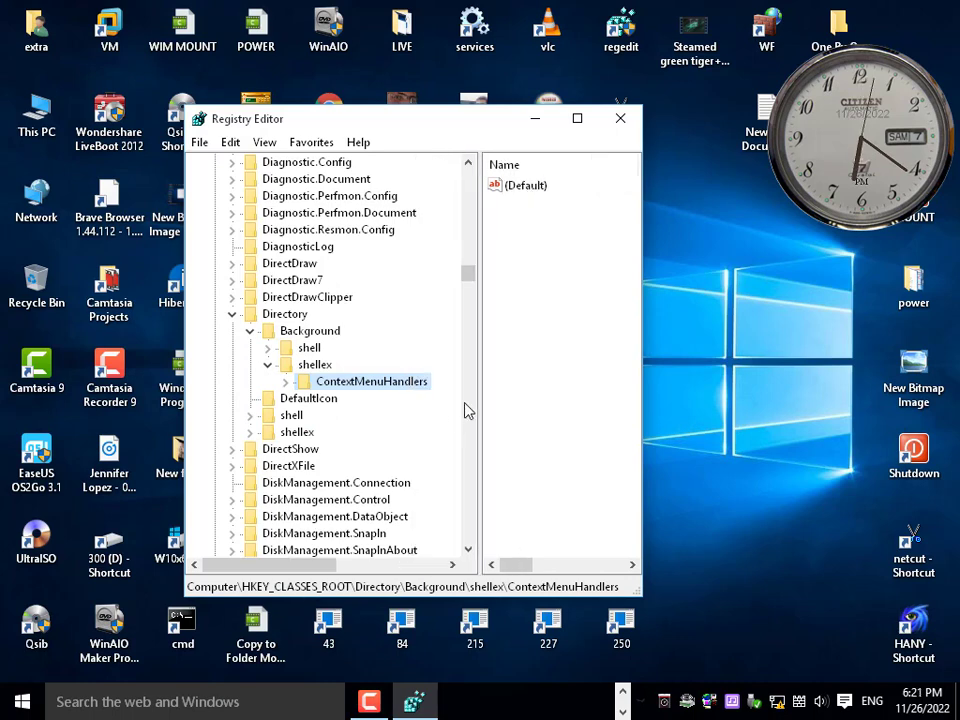
{"action": "double_click", "coordinate": [327, 391]}
{"action": "left_click", "coordinate": [344, 449]}
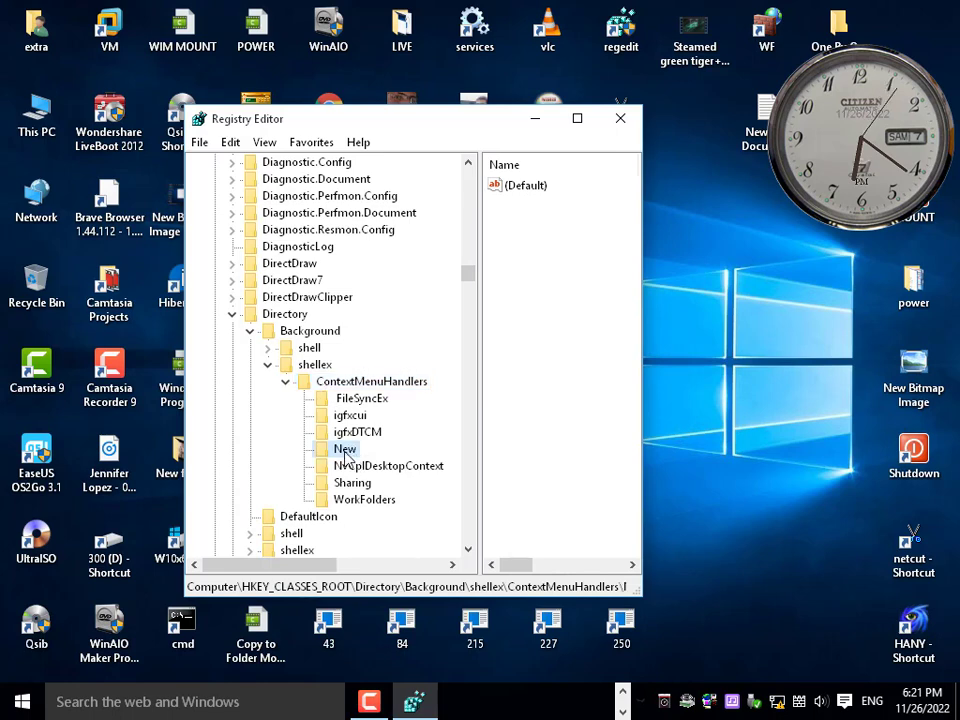
Step: Examine the New submenu in the desktop's context menu and relate it to the New registry key
{"action": "left_click_drag", "start_coordinate": [389, 128], "coordinate": [380, 125]}
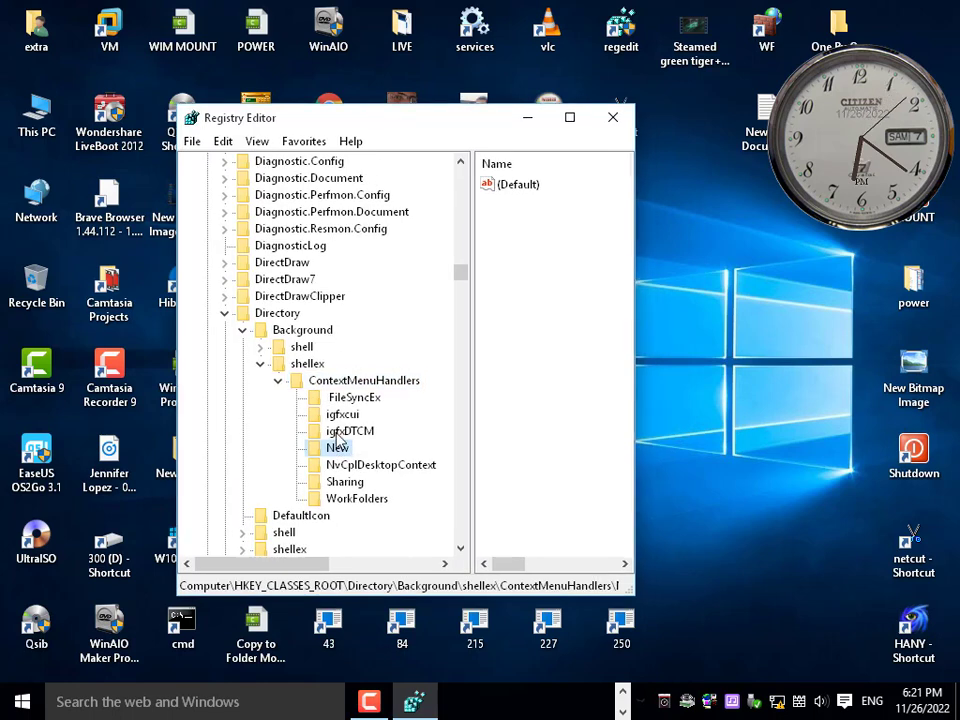
{"action": "left_click", "coordinate": [695, 296]}
{"action": "right_click", "coordinate": [695, 296]}
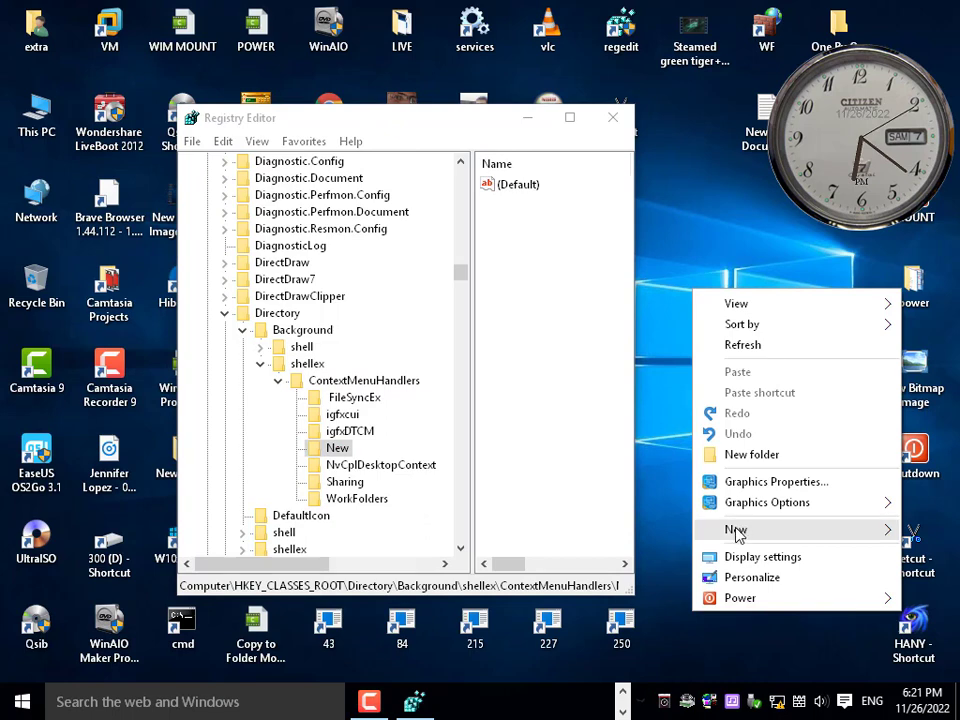
{"action": "mouse_move", "coordinate": [735, 529]}
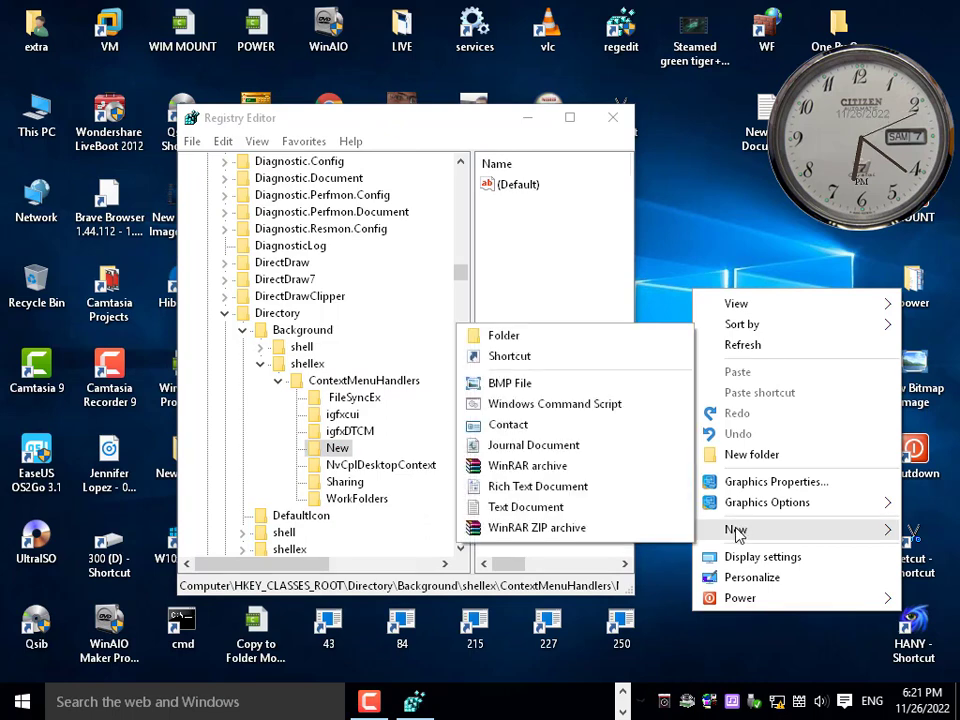
{"action": "left_click", "coordinate": [341, 452]}
{"action": "right_click", "coordinate": [717, 254]}
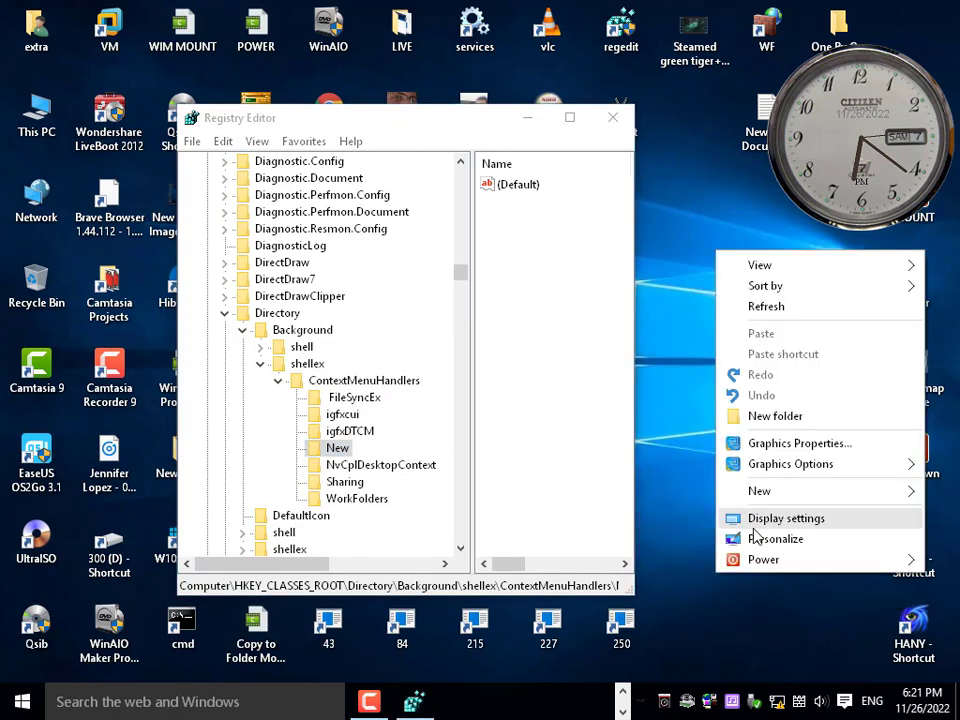
{"action": "mouse_move", "coordinate": [758, 500]}
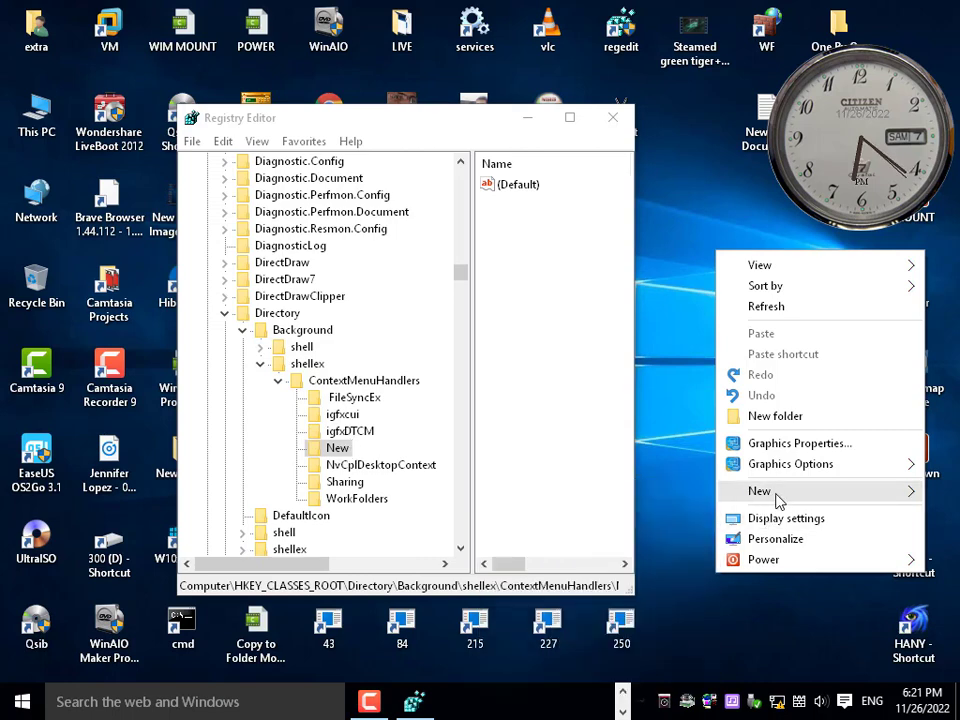
Step: Export the New registry key to the Desktop as a registration file named New
{"action": "right_click", "coordinate": [338, 452]}
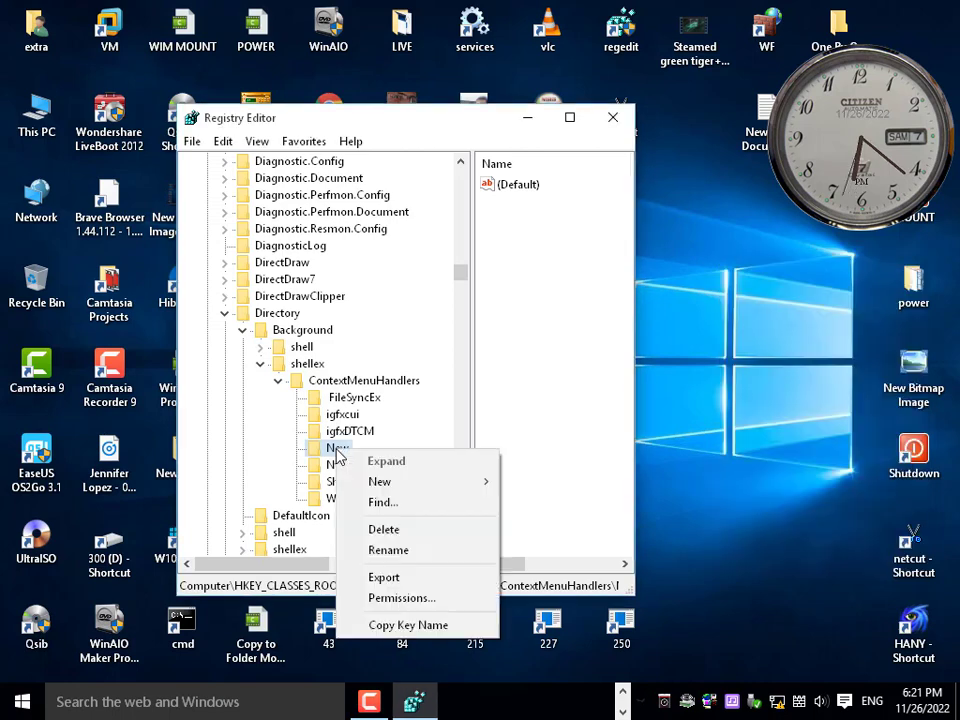
{"action": "left_click", "coordinate": [384, 577]}
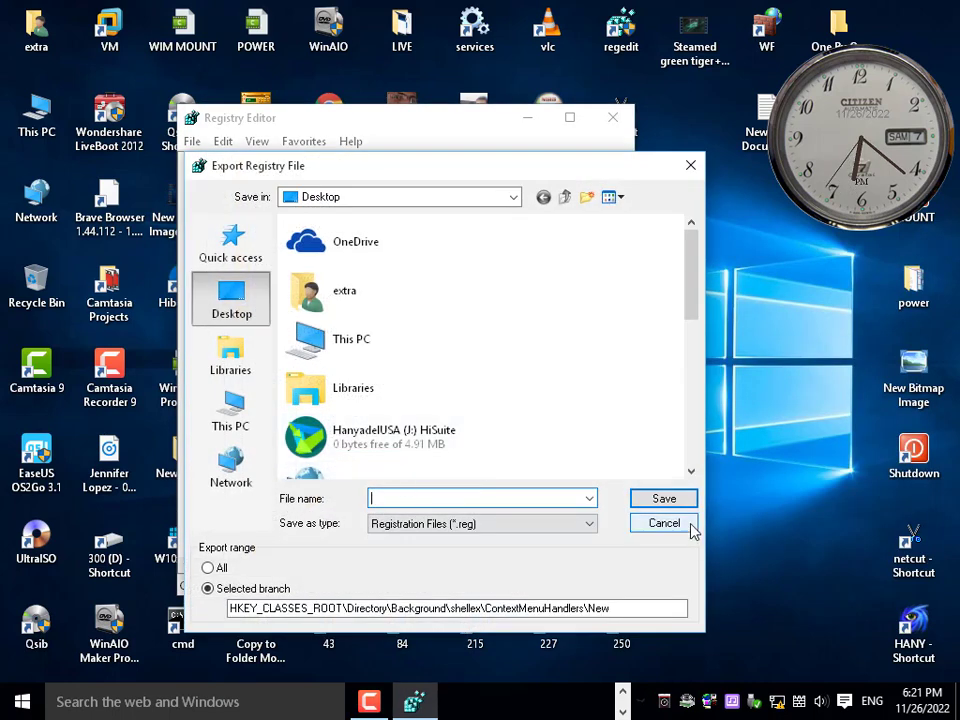
{"action": "type", "text": "N"}
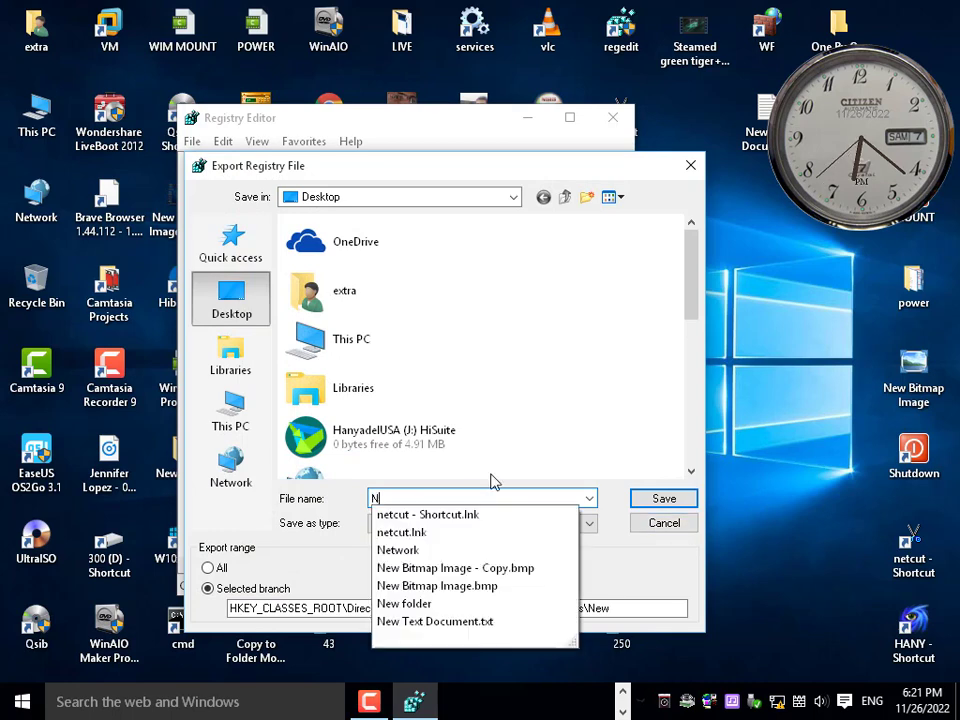
{"action": "type", "text": "ew"}
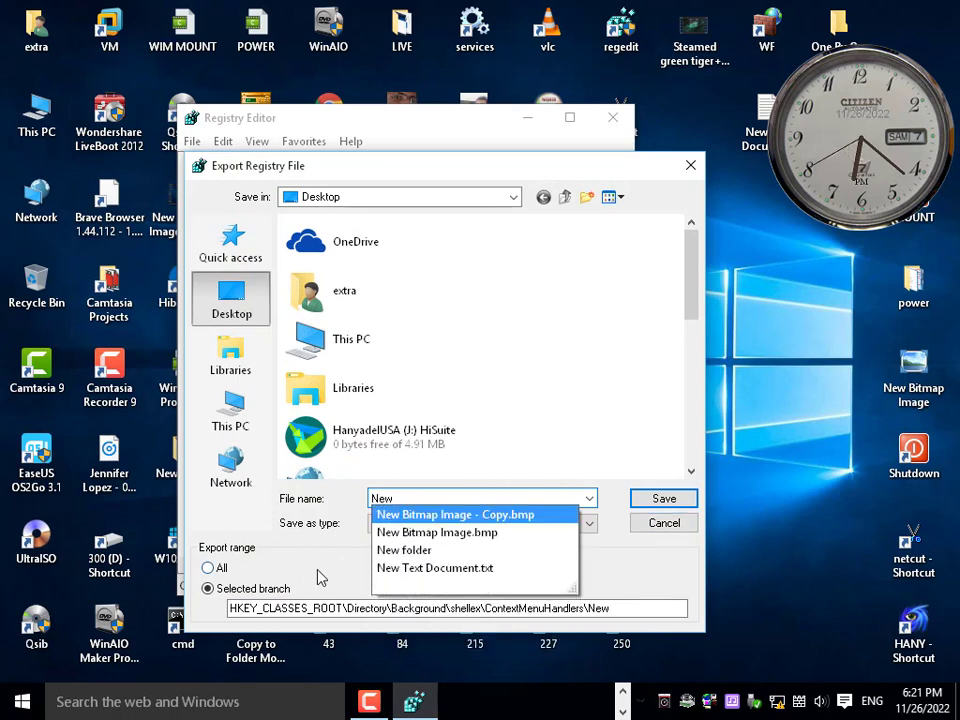
{"action": "left_click", "coordinate": [378, 560]}
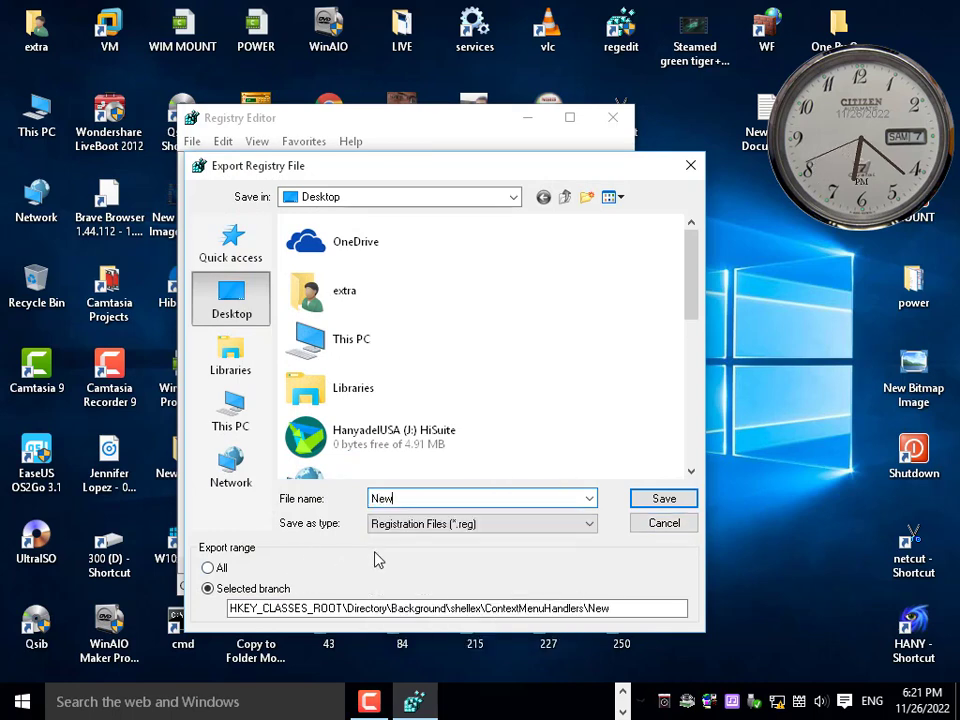
{"action": "left_click", "coordinate": [668, 498]}
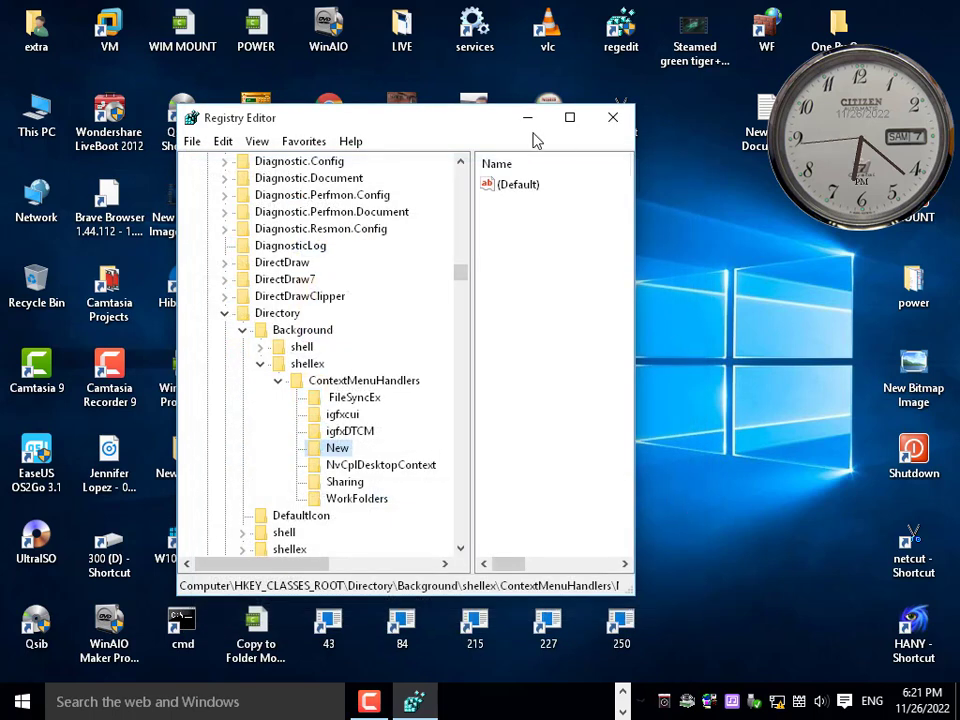
Step: Move the exported New file to an empty desktop area beside Registry Editor so both stay visible
{"action": "left_click_drag", "start_coordinate": [443, 125], "coordinate": [168, 105]}
{"action": "left_click_drag", "start_coordinate": [366, 209], "coordinate": [652, 210]}
{"action": "left_click_drag", "start_coordinate": [400, 200], "coordinate": [692, 200]}
{"action": "left_click_drag", "start_coordinate": [195, 105], "coordinate": [443, 111]}
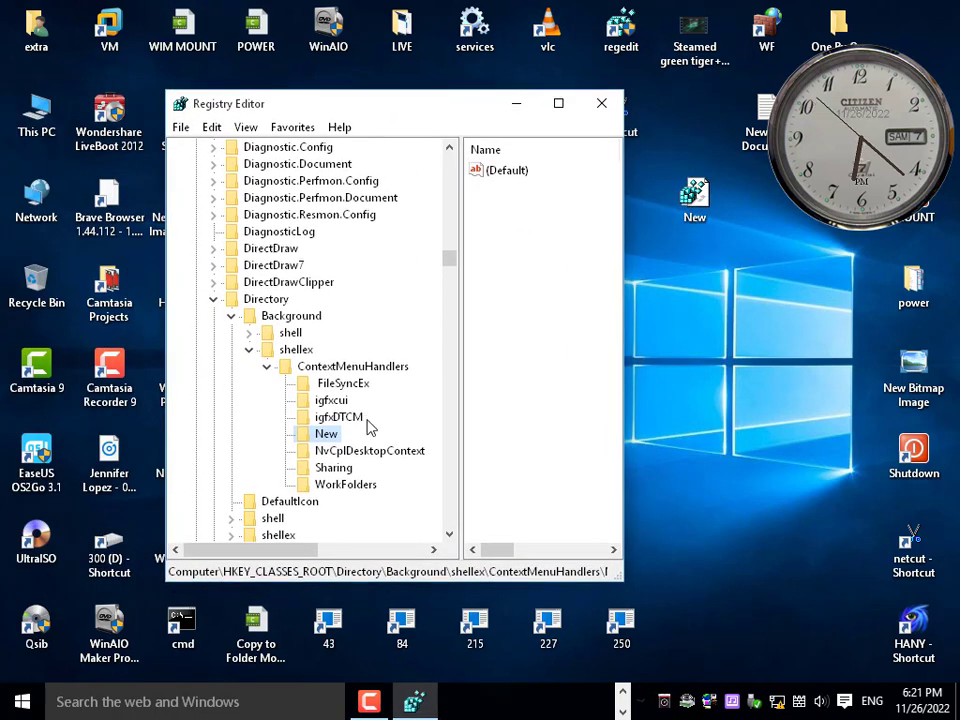
Step: Check the New entry in the desktop's context menu before deleting its registry key
{"action": "right_click", "coordinate": [677, 379]}
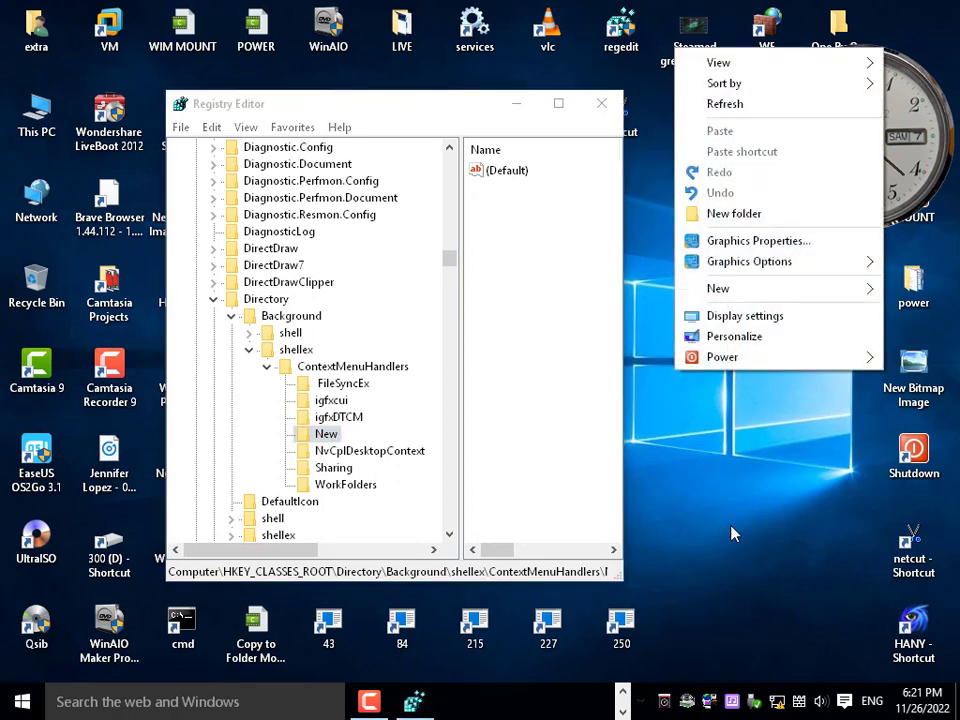
{"action": "mouse_move", "coordinate": [725, 292]}
{"action": "left_click", "coordinate": [325, 434]}
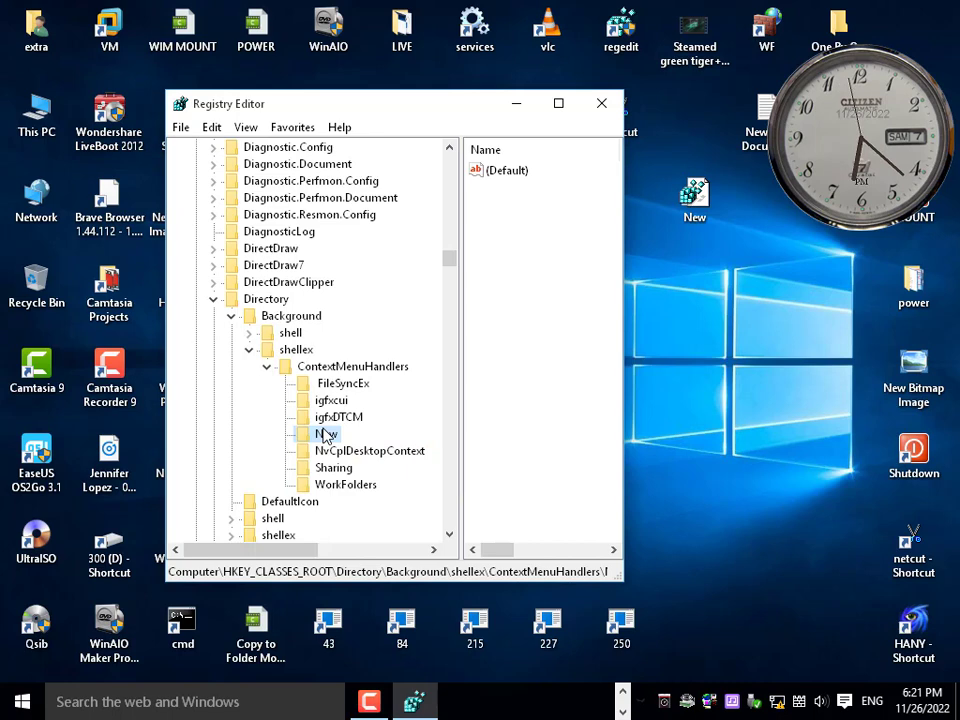
{"action": "key", "text": "Delete"}
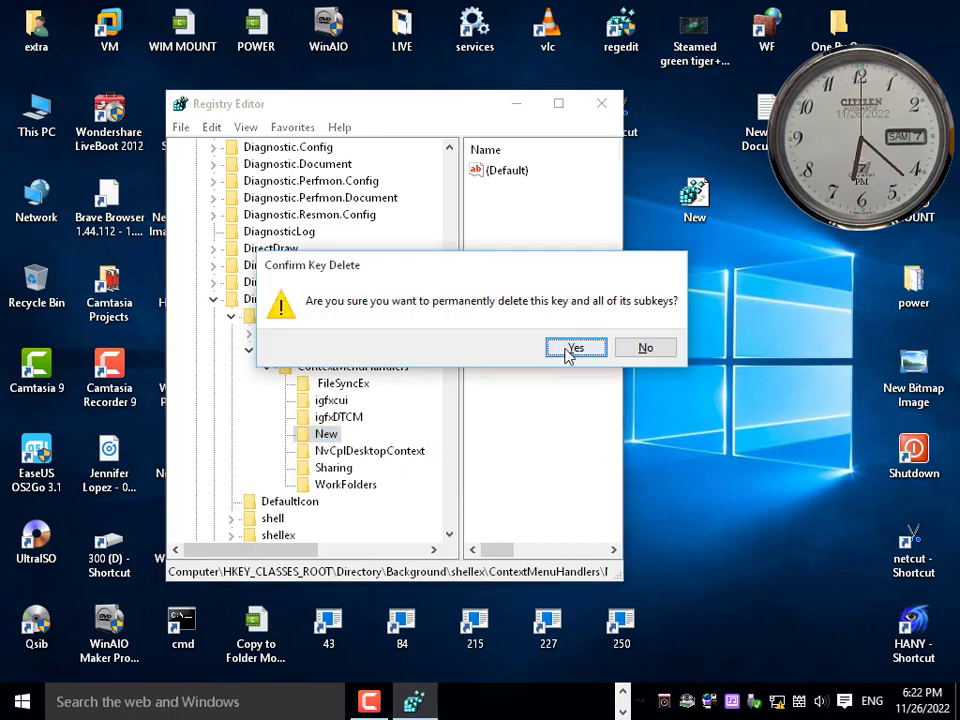
{"action": "left_click", "coordinate": [634, 350]}
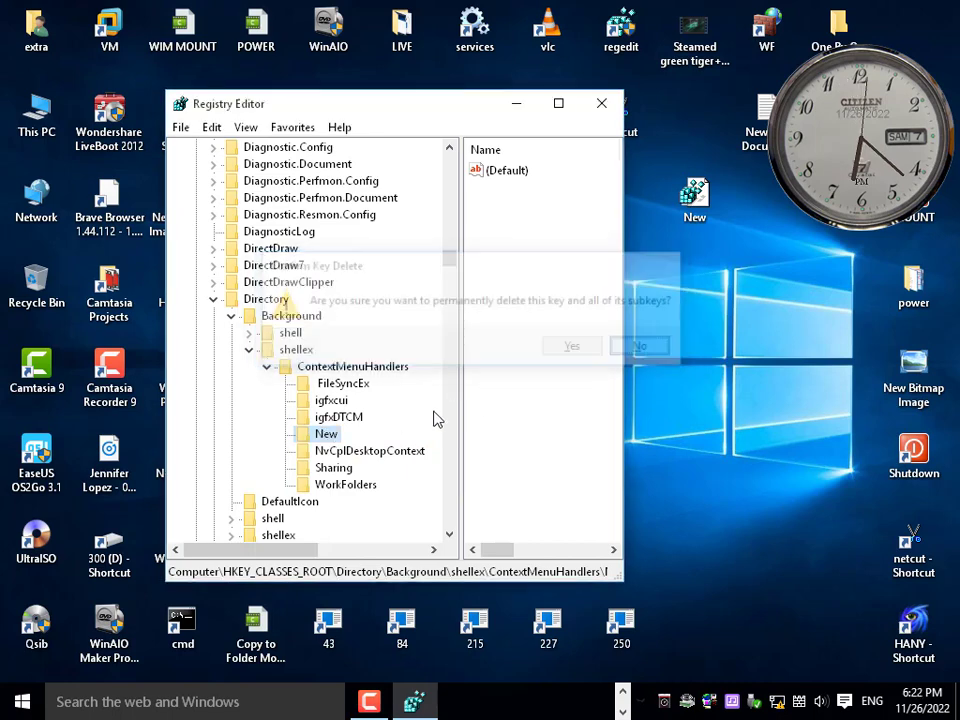
Step: Delete the New key from ContextMenuHandlers and confirm its permanent removal
{"action": "right_click", "coordinate": [329, 438]}
{"action": "right_click", "coordinate": [328, 434]}
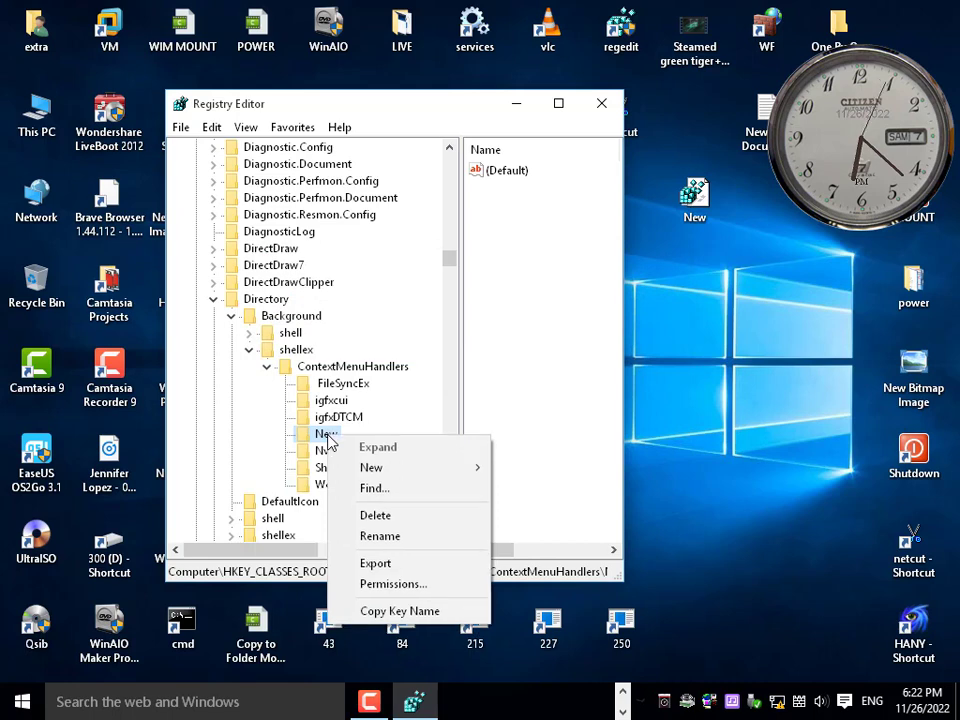
{"action": "left_click", "coordinate": [385, 516]}
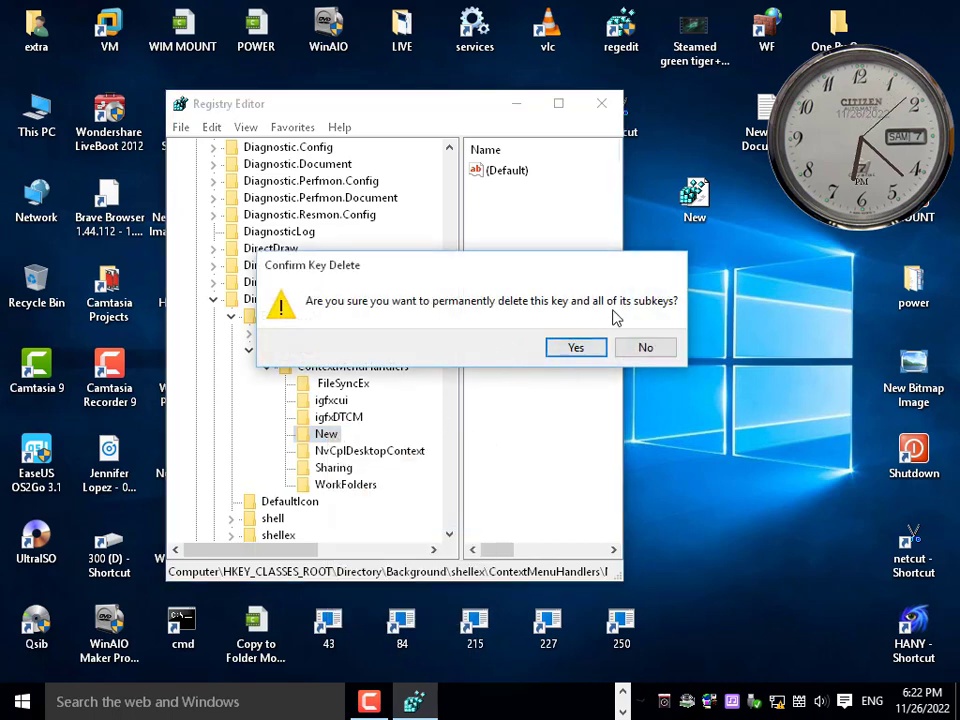
{"action": "left_click", "coordinate": [577, 347]}
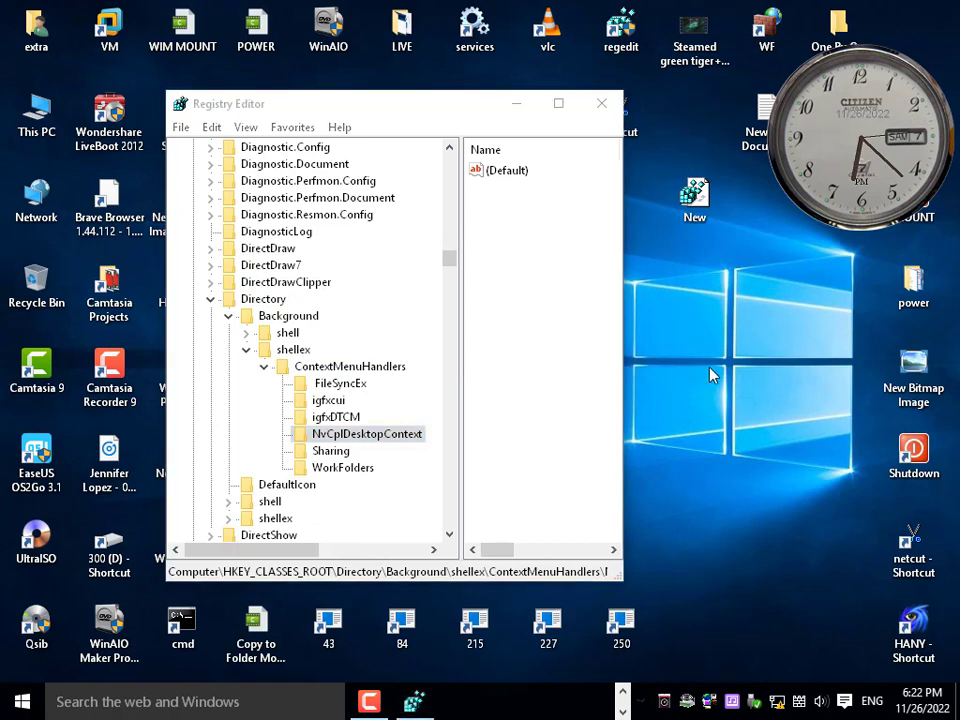
Step: Check the desktop's context menu for the New entry and refresh the desktop
{"action": "right_click", "coordinate": [699, 320]}
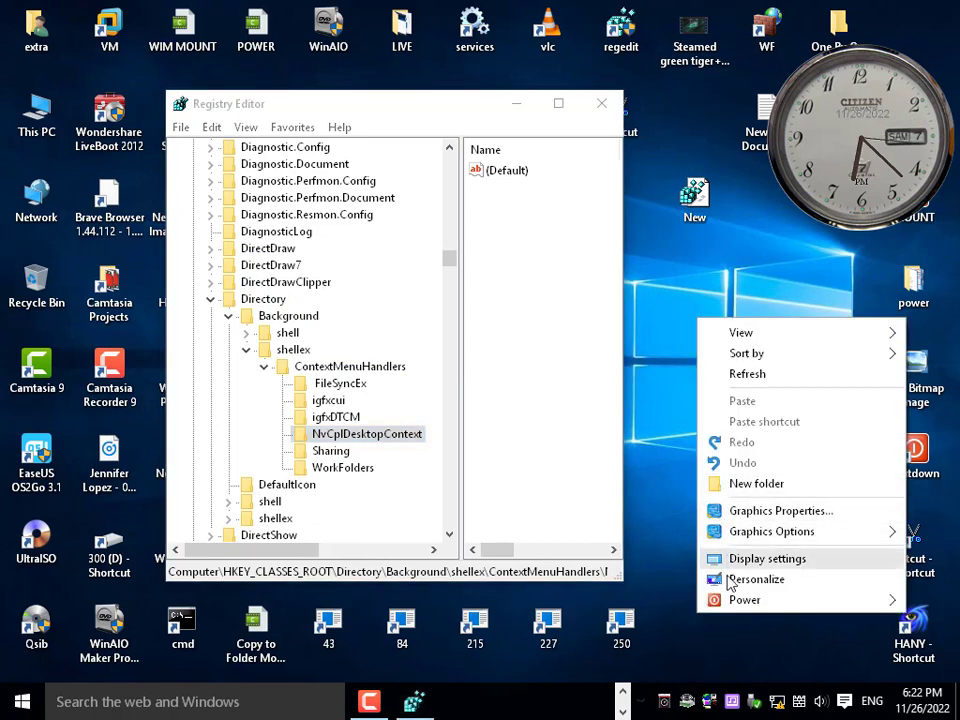
{"action": "left_click", "coordinate": [750, 376]}
{"action": "right_click", "coordinate": [681, 302]}
{"action": "left_click", "coordinate": [737, 364]}
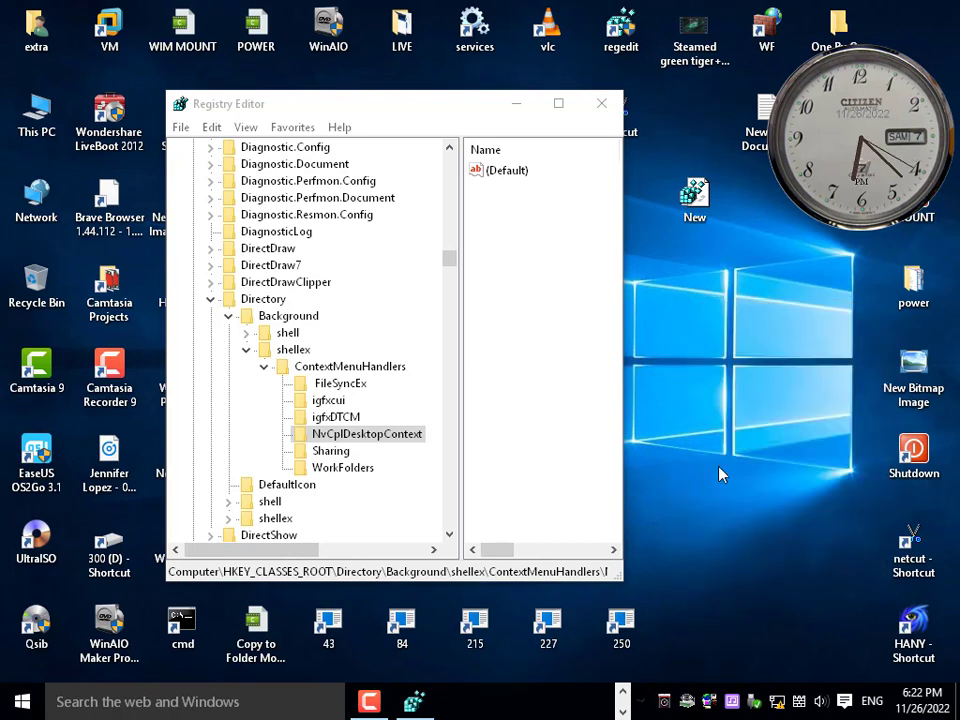
Step: Inspect the desktop's context menu repeatedly for a New entry after the key deletion, refreshing the desktop between checks
{"action": "left_click", "coordinate": [340, 419]}
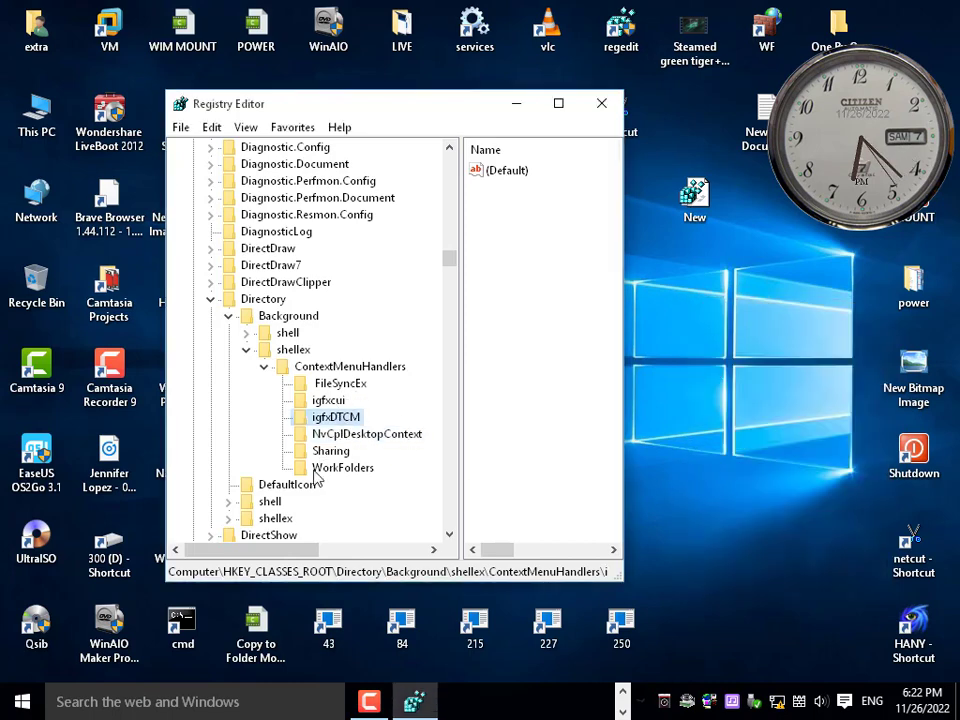
{"action": "right_click", "coordinate": [699, 271]}
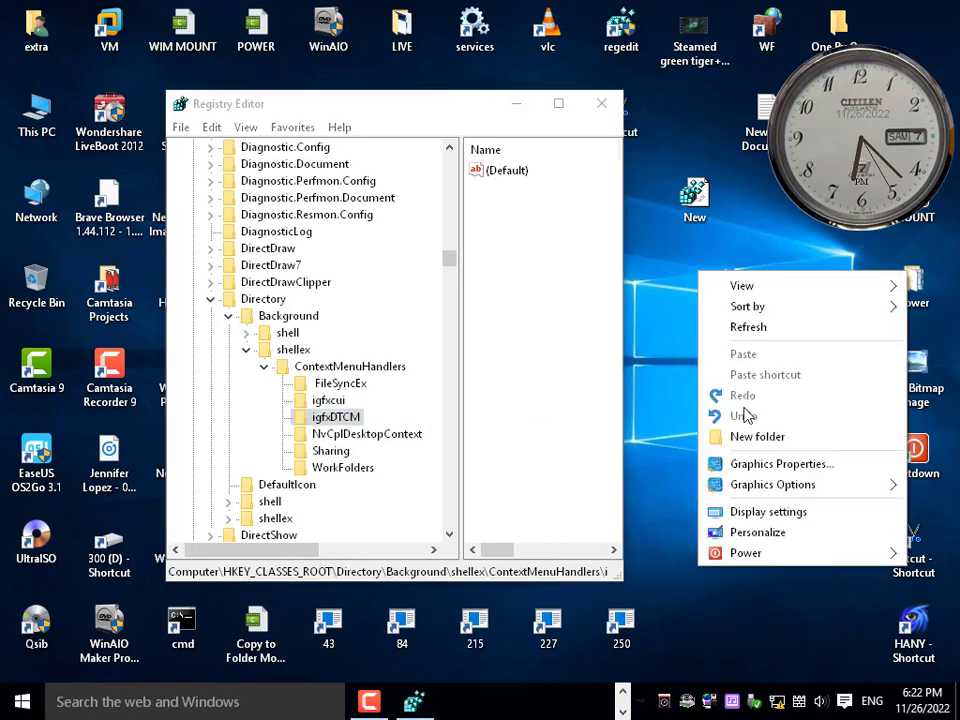
{"action": "left_click", "coordinate": [760, 333]}
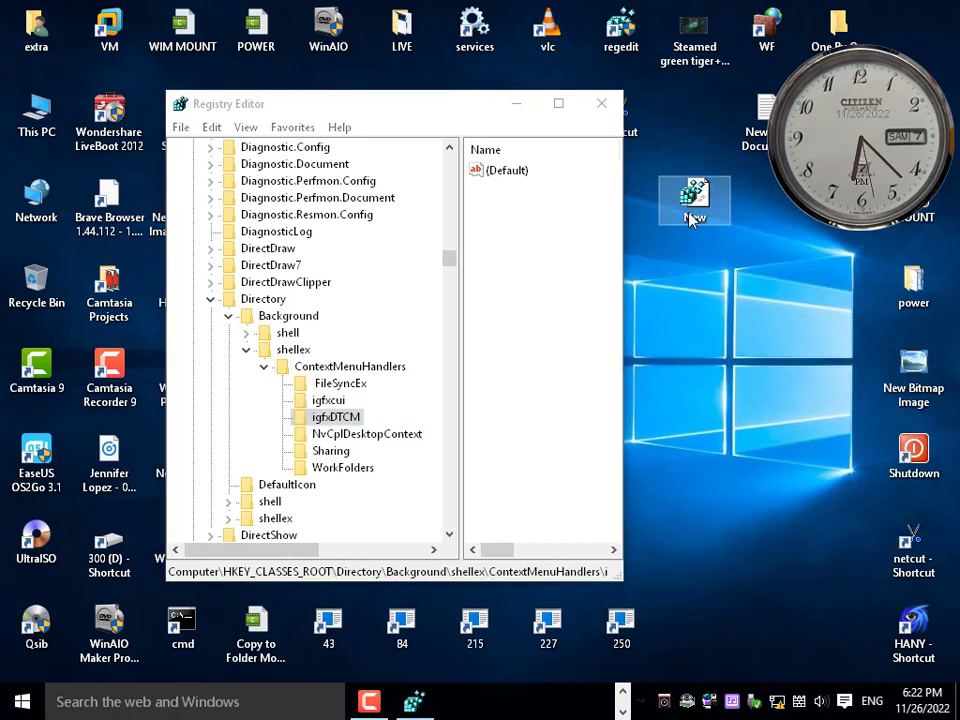
{"action": "right_click", "coordinate": [682, 329]}
{"action": "left_click", "coordinate": [733, 383]}
{"action": "right_click", "coordinate": [714, 327]}
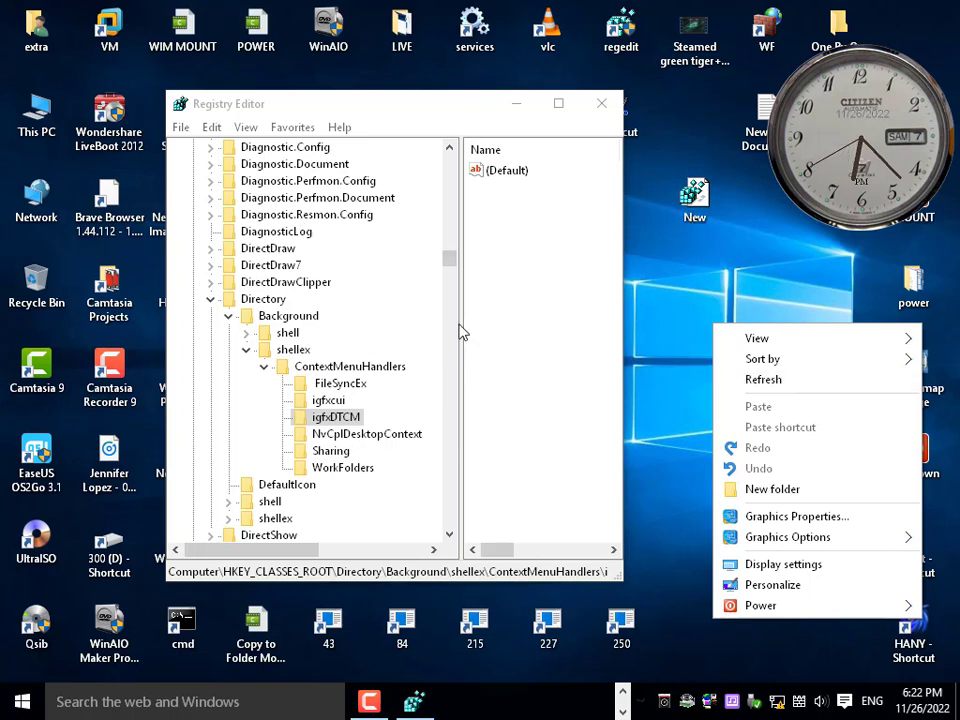
{"action": "left_click", "coordinate": [752, 379]}
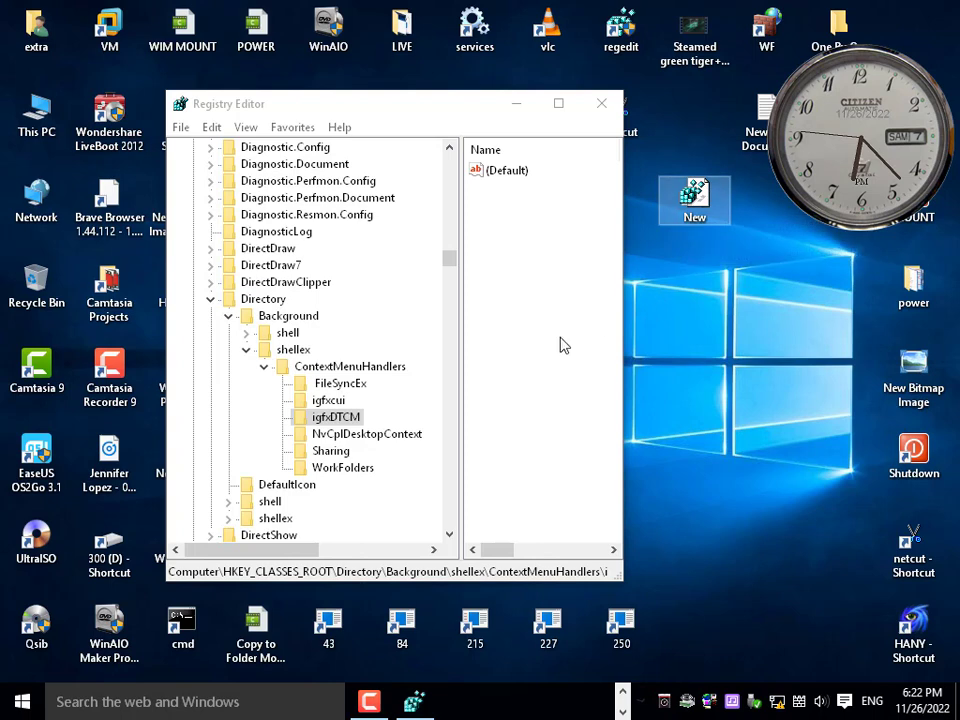
{"action": "right_click", "coordinate": [680, 298]}
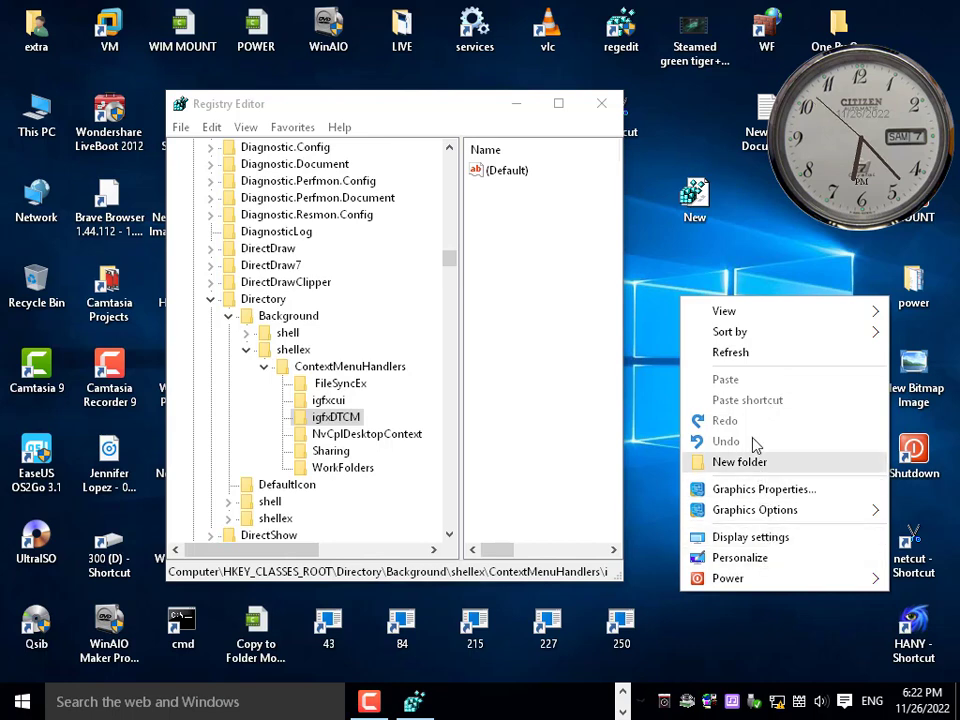
{"action": "key", "text": "Up"}
{"action": "key", "text": "Up"}
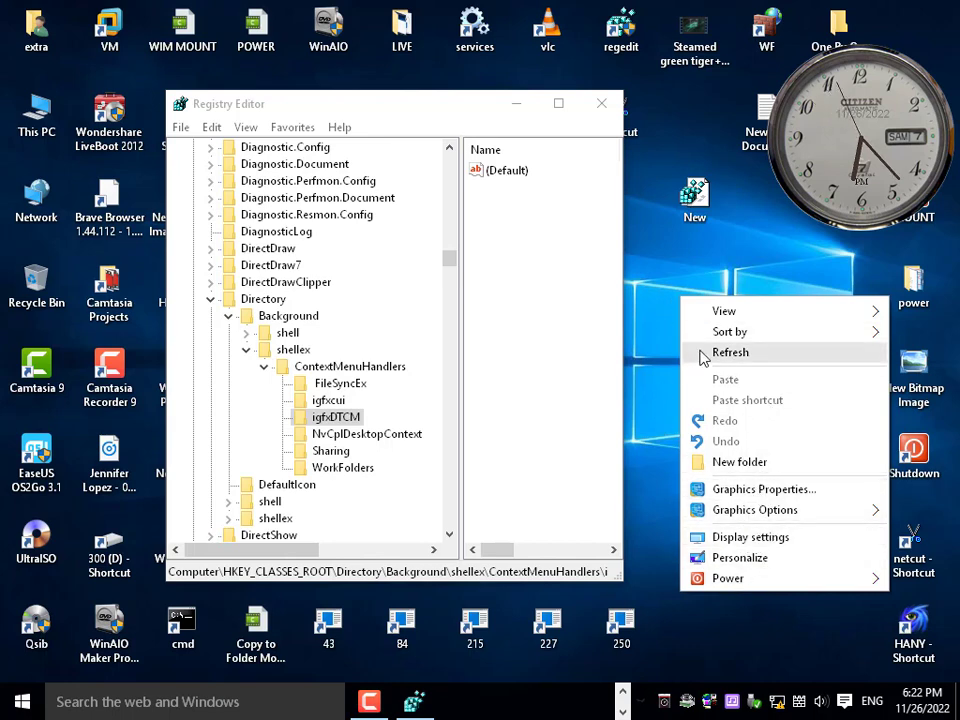
Step: Restore the deleted New key by merging the exported New registry file from the desktop and confirming the import
{"action": "left_click", "coordinate": [697, 196]}
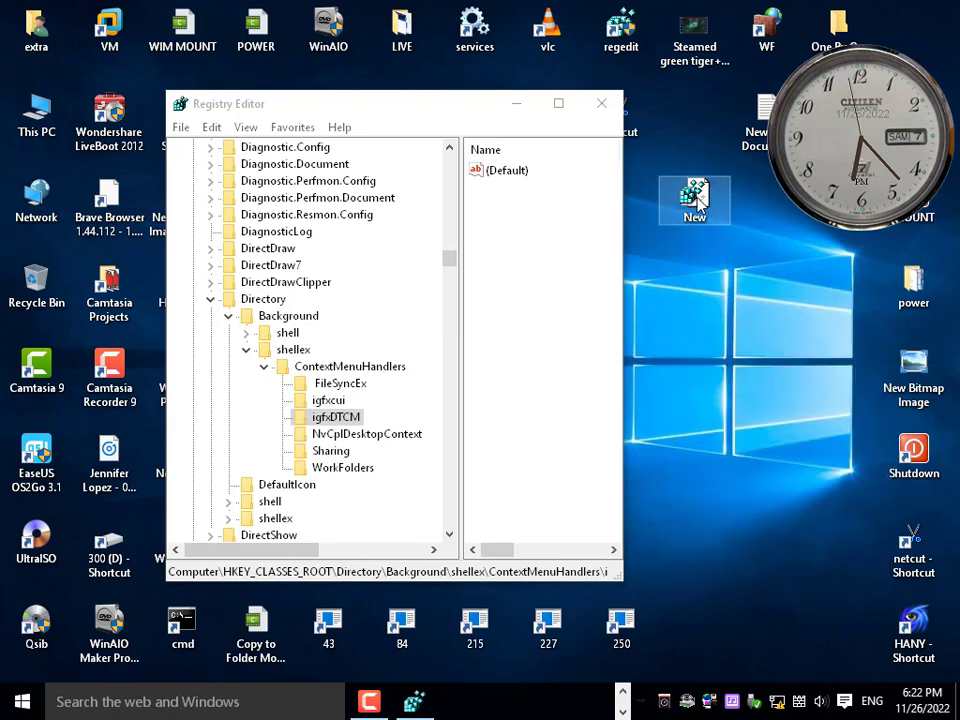
{"action": "double_click", "coordinate": [697, 196]}
{"action": "left_click", "coordinate": [622, 372]}
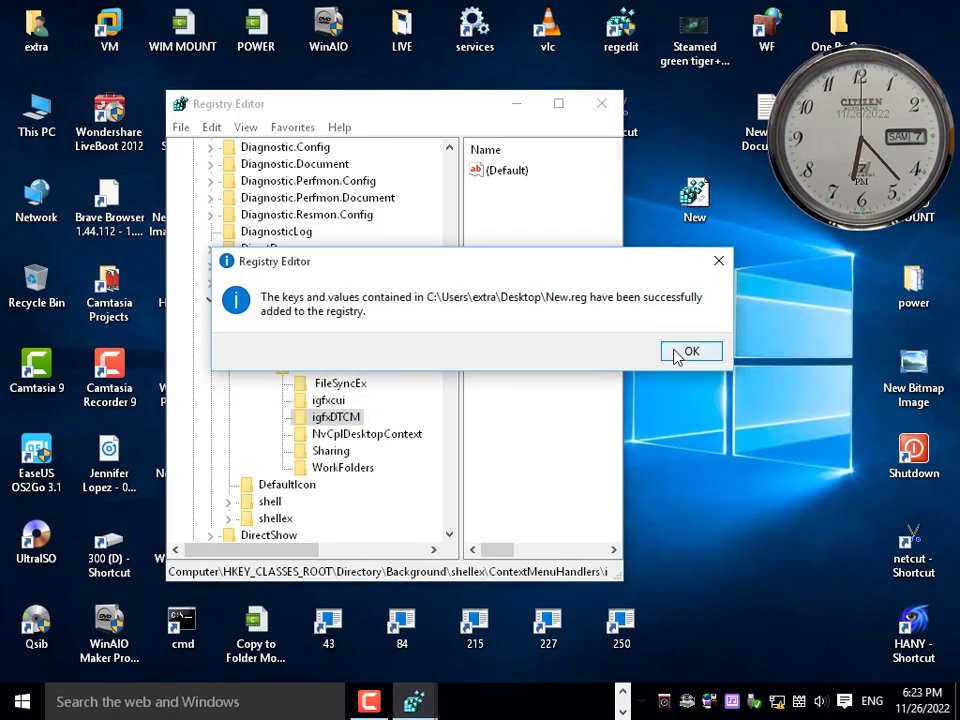
{"action": "left_click", "coordinate": [676, 353]}
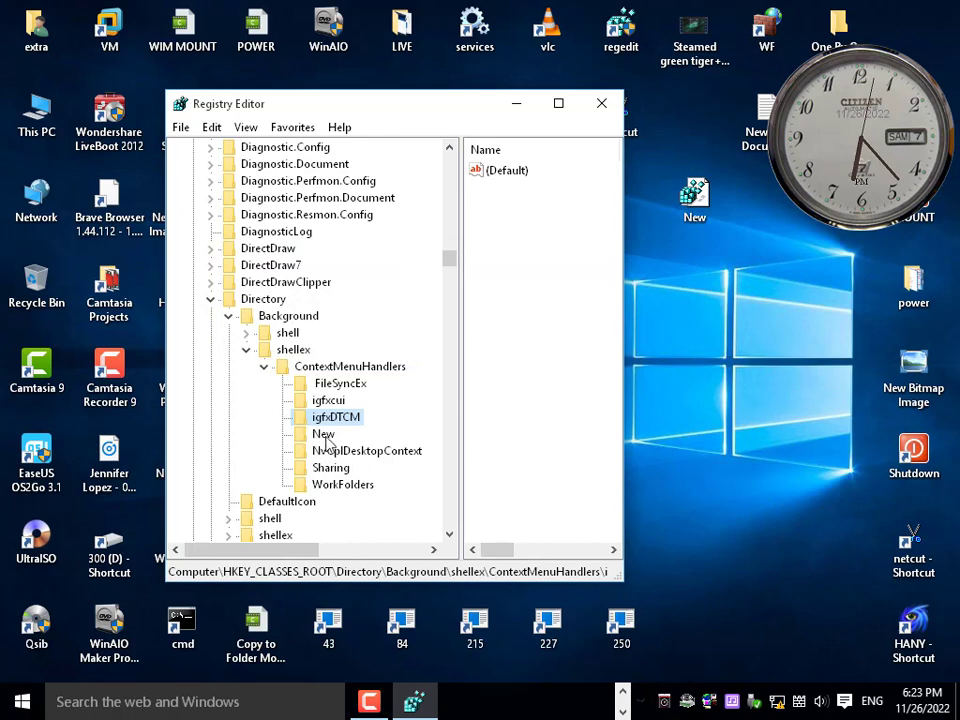
Step: Check the restored New key and test the desktop's New submenu by starting a shortcut and cancelling its wizard
{"action": "left_click", "coordinate": [328, 440]}
{"action": "right_click", "coordinate": [680, 325]}
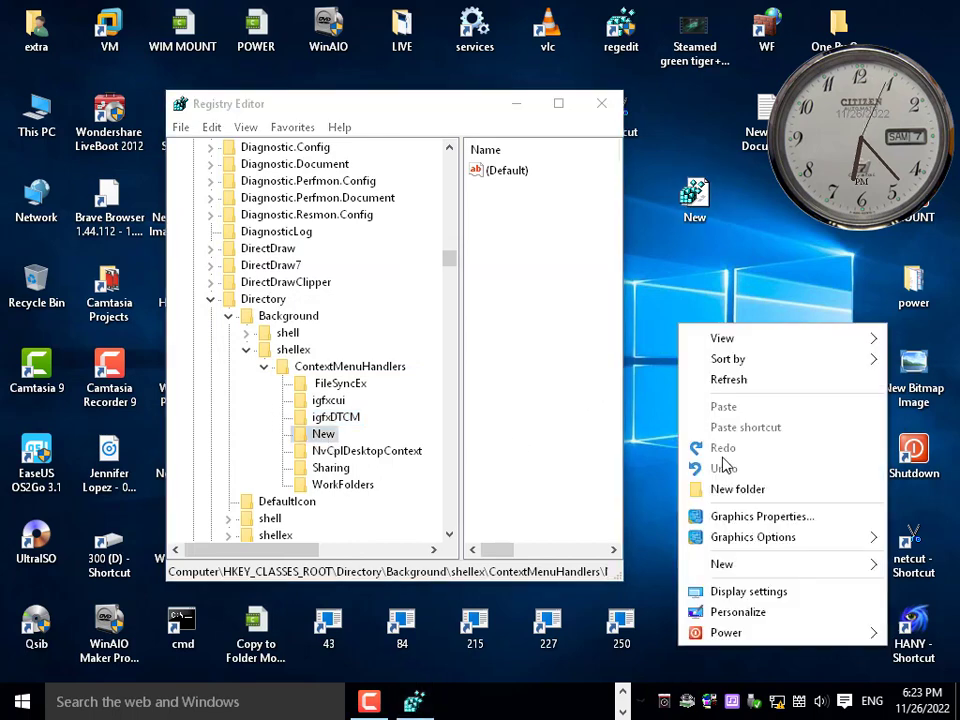
{"action": "mouse_move", "coordinate": [722, 566]}
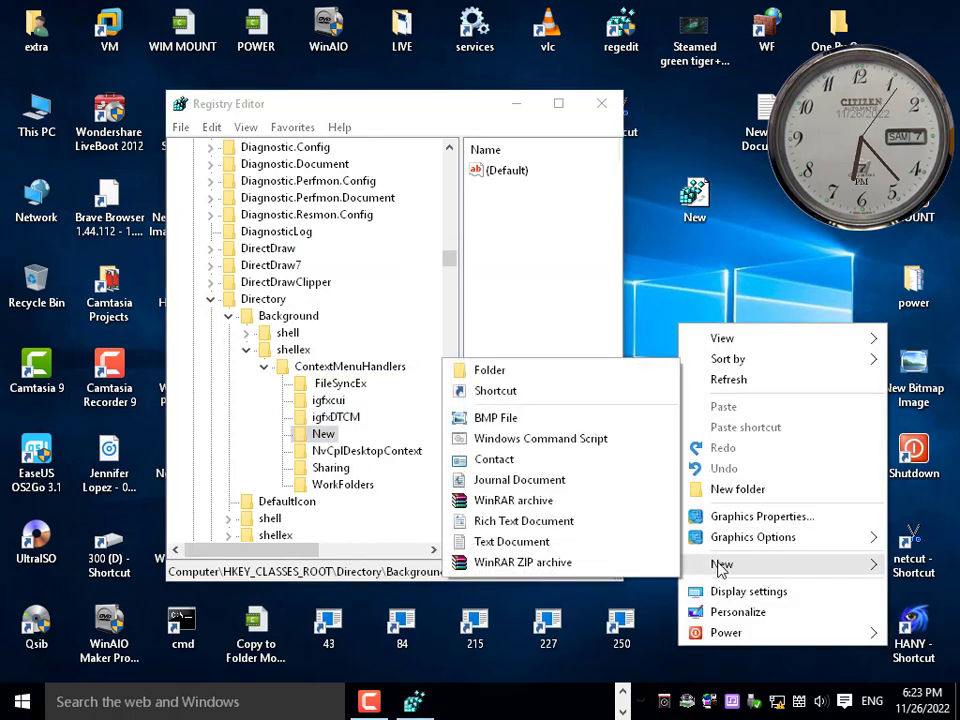
{"action": "left_click", "coordinate": [581, 394]}
{"action": "left_click", "coordinate": [716, 530]}
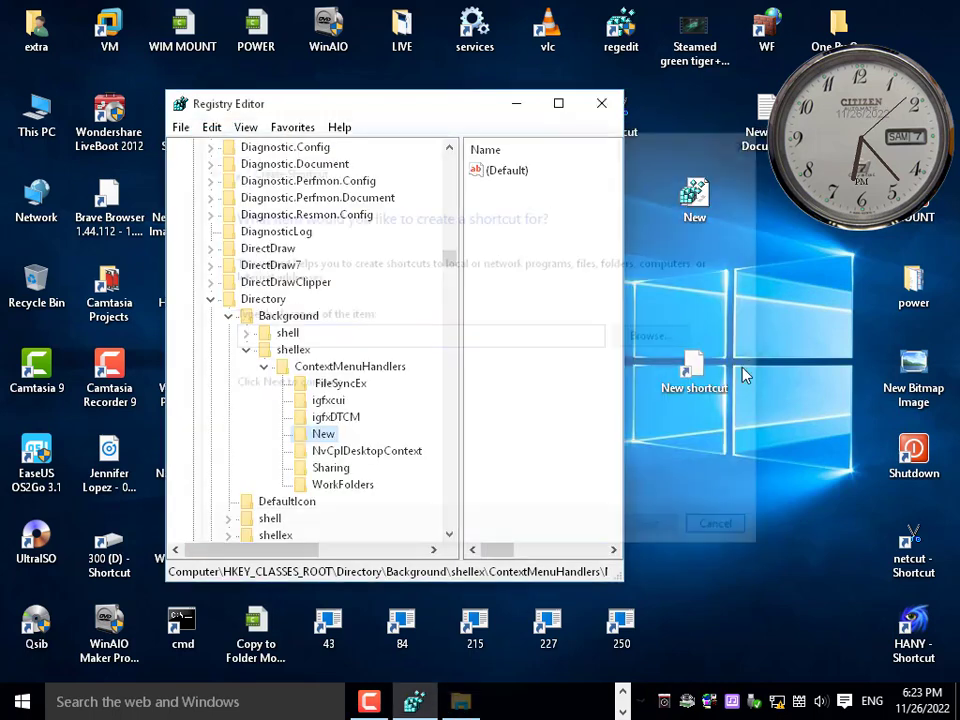
Step: Examine the desktop's Graphics Properties and Graphics Options entries and the igfxcui and igfxDTCM keys under ContextMenuHandlers
{"action": "right_click", "coordinate": [716, 298]}
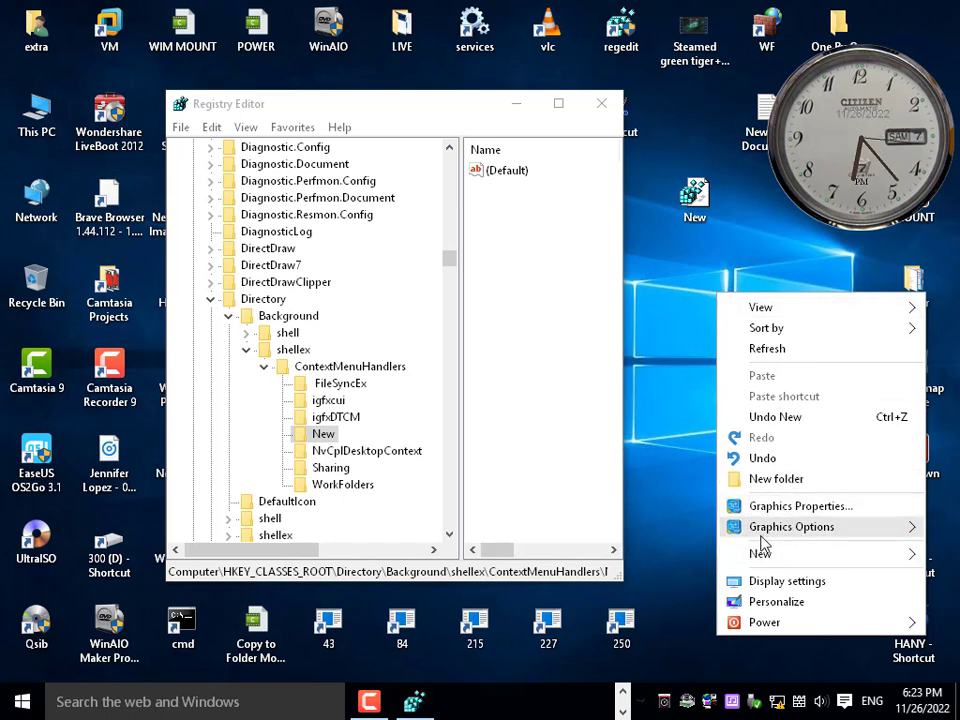
{"action": "right_click", "coordinate": [733, 226]}
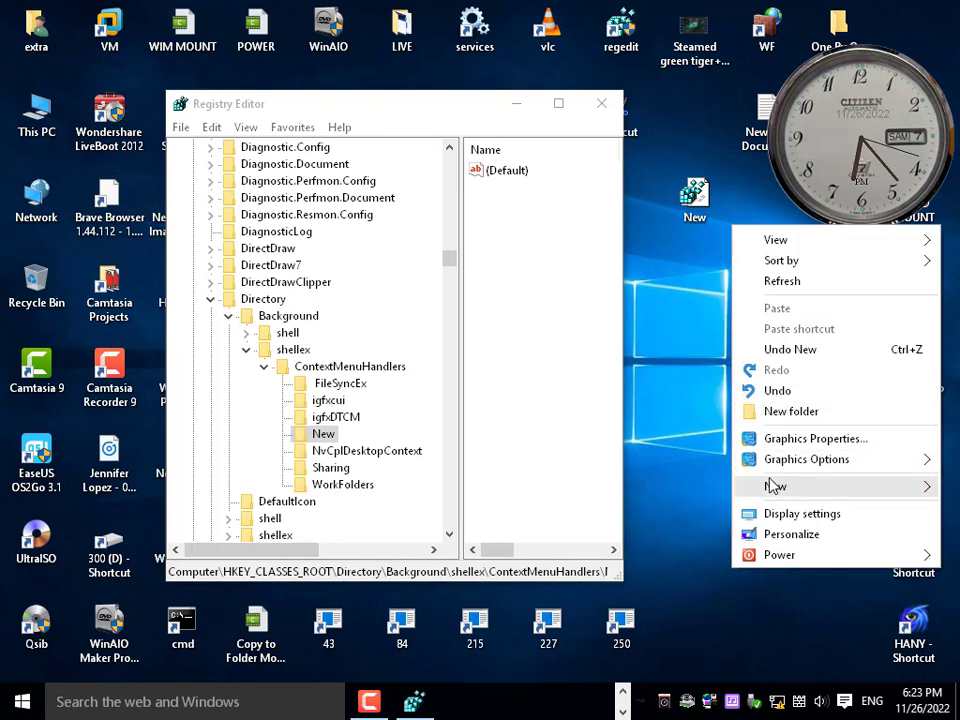
{"action": "mouse_move", "coordinate": [771, 461]}
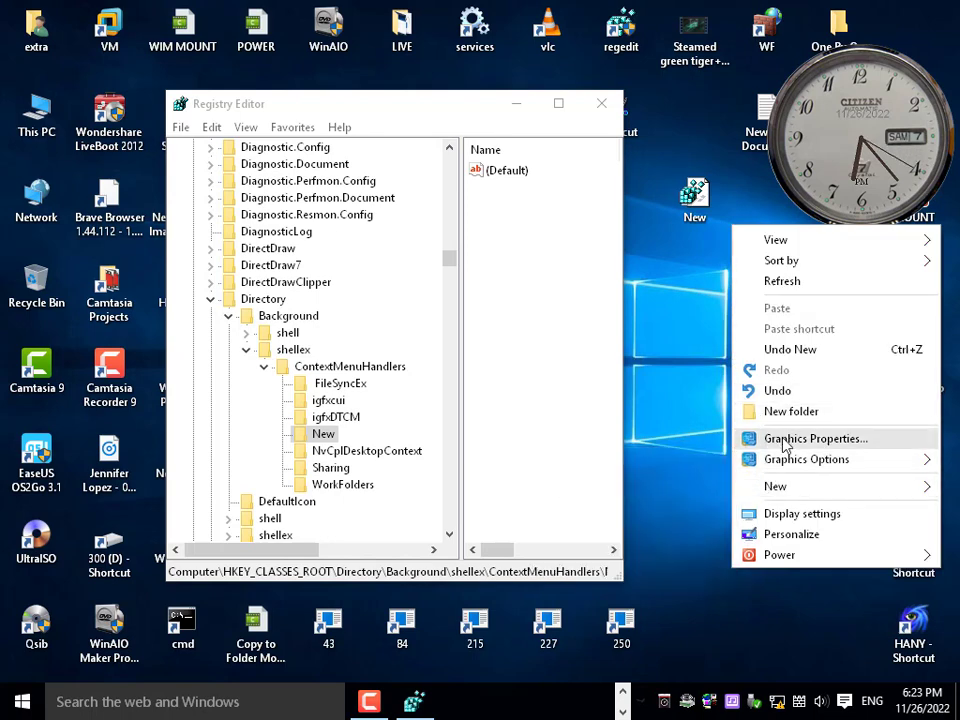
{"action": "left_click", "coordinate": [337, 418]}
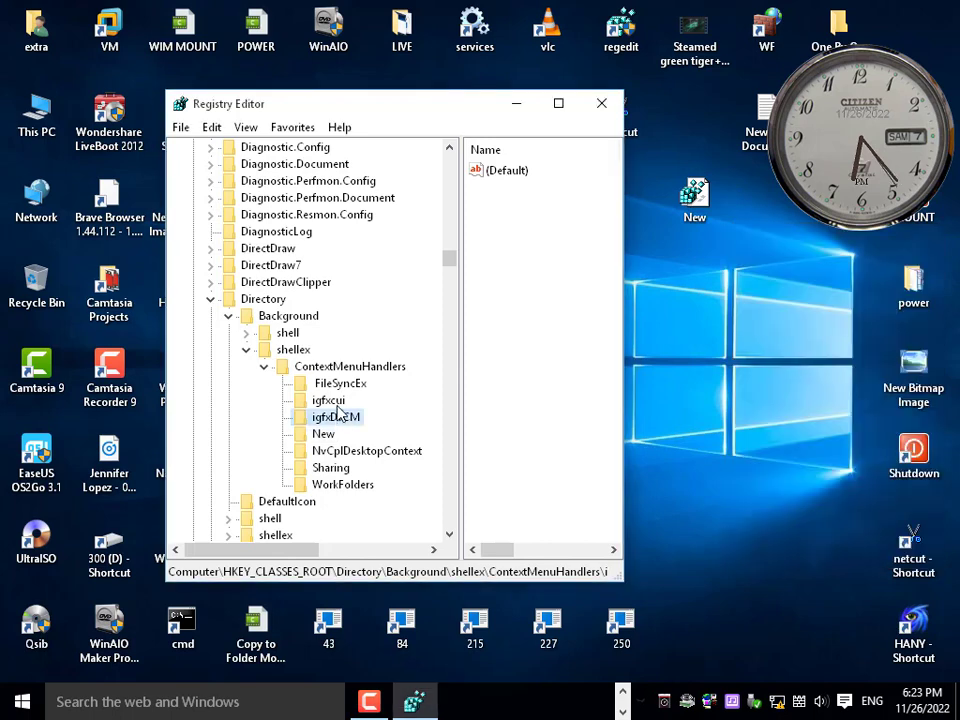
{"action": "left_click", "coordinate": [337, 401]}
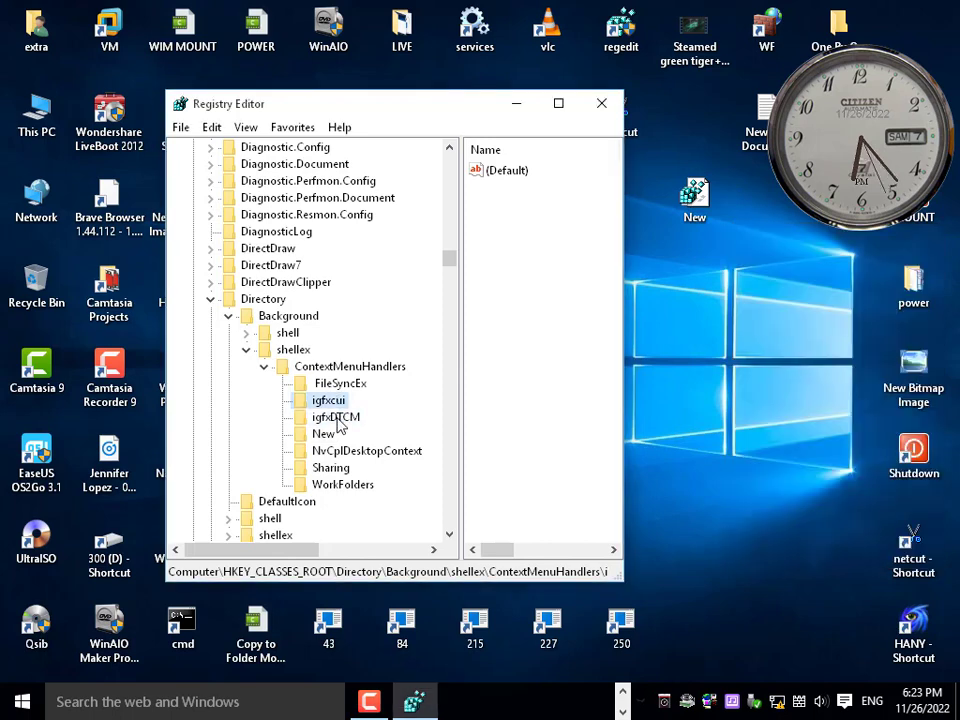
{"action": "left_click", "coordinate": [337, 418]}
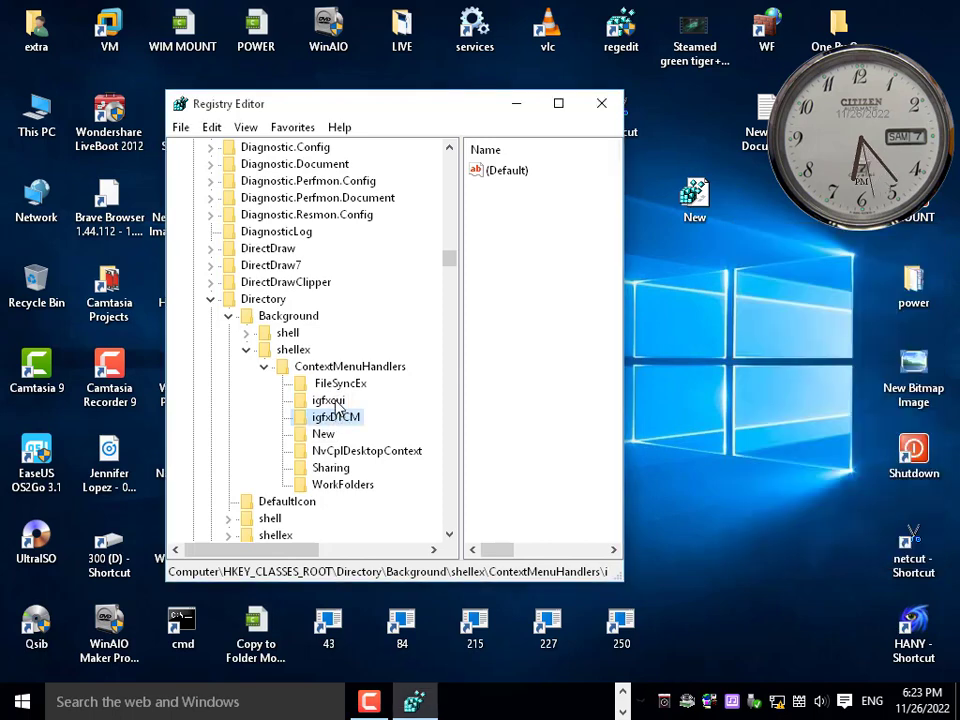
{"action": "left_click", "coordinate": [337, 401]}
{"action": "left_click", "coordinate": [337, 418]}
{"action": "left_click", "coordinate": [330, 401]}
{"action": "left_click", "coordinate": [330, 418]}
{"action": "left_click", "coordinate": [685, 405]}
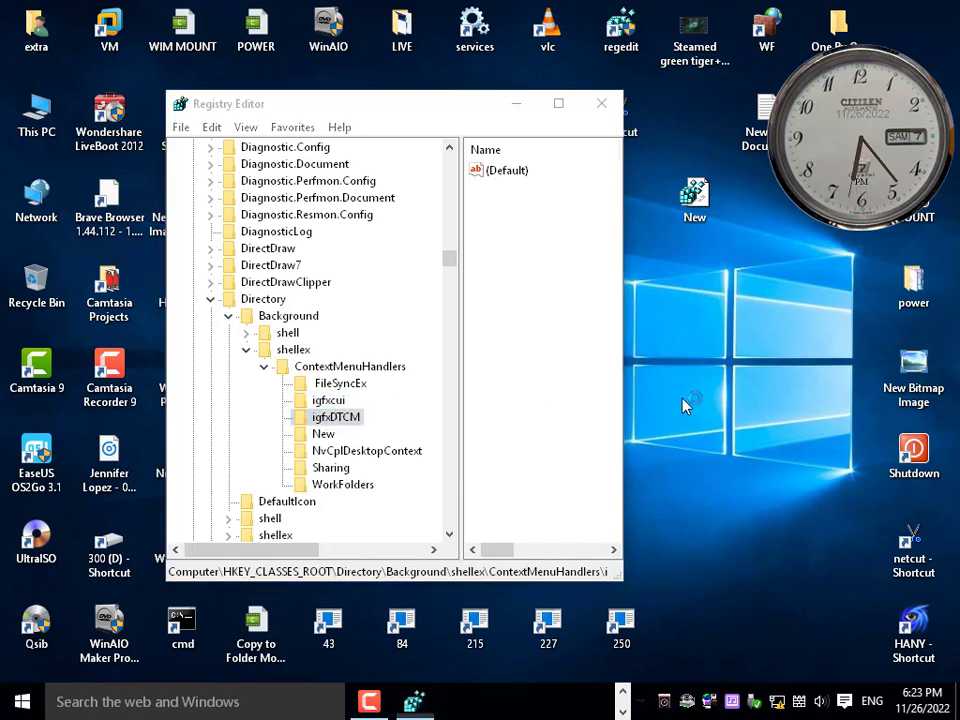
Step: Compare the igfxcui and igfxDTCM keys again with the graphics entries in the desktop's context menu
{"action": "right_click", "coordinate": [643, 666]}
{"action": "mouse_move", "coordinate": [690, 555]}
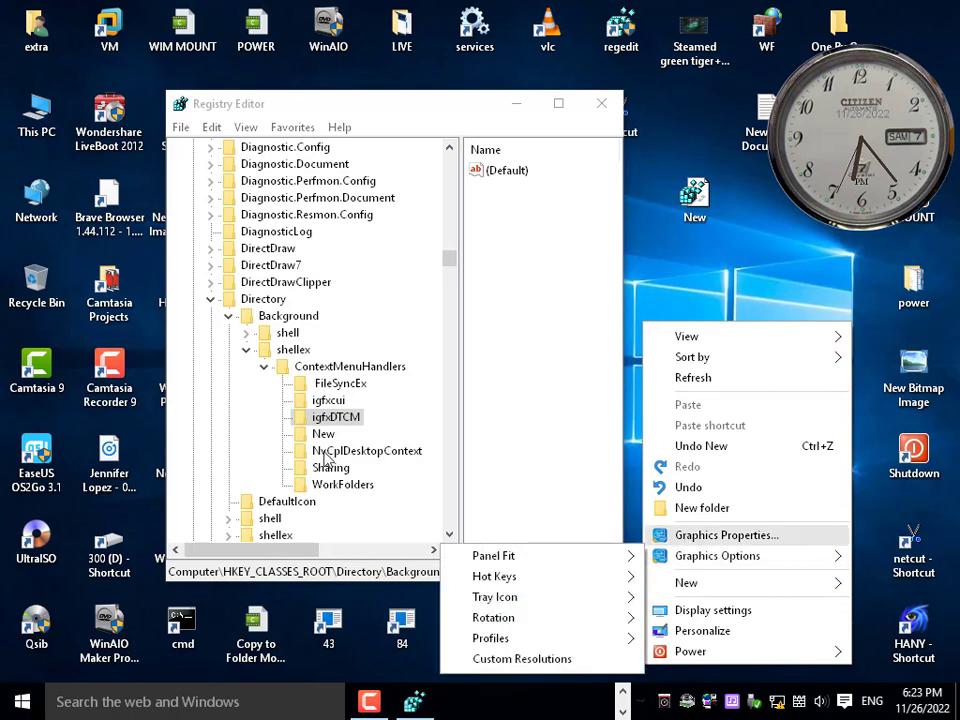
{"action": "left_click", "coordinate": [326, 401]}
{"action": "left_click", "coordinate": [324, 418]}
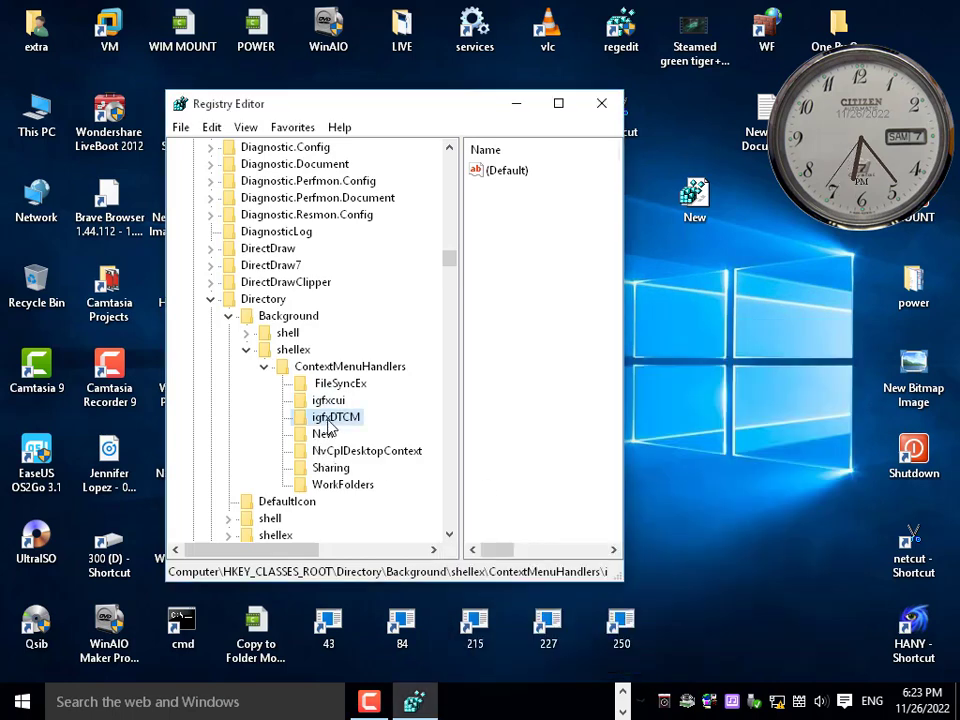
{"action": "left_click", "coordinate": [326, 401]}
{"action": "left_click", "coordinate": [334, 418]}
{"action": "right_click", "coordinate": [723, 349]}
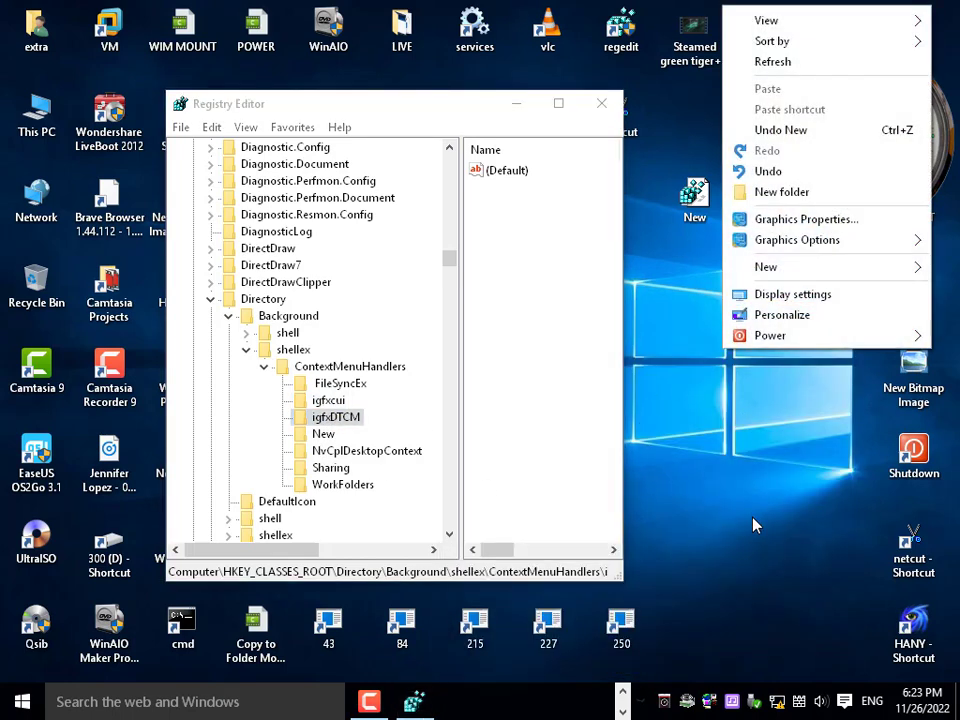
{"action": "left_click", "coordinate": [815, 468]}
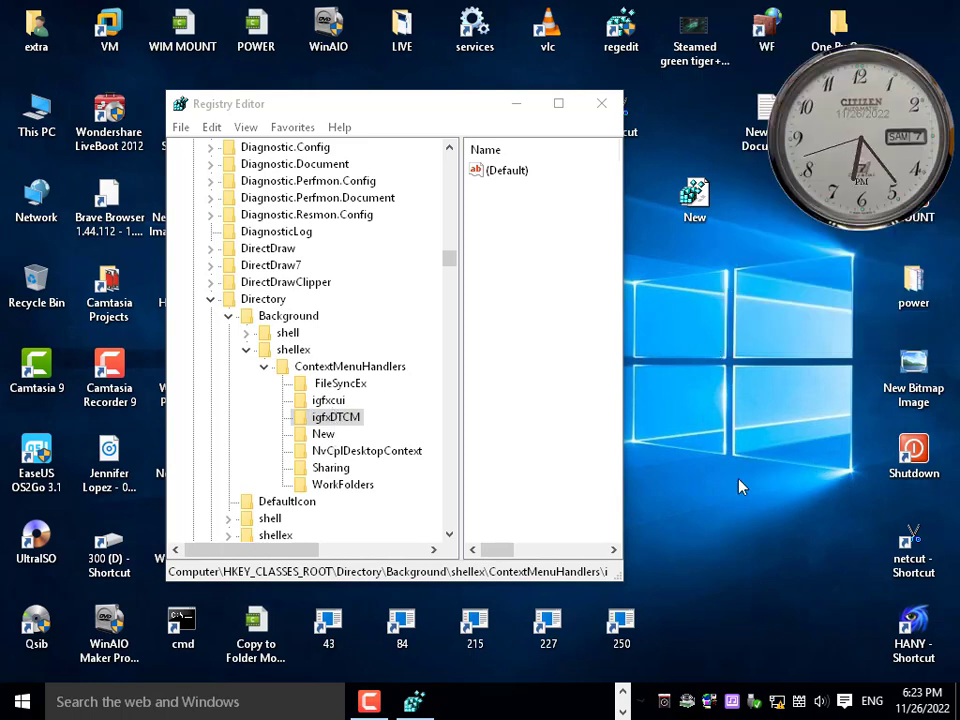
{"action": "right_click", "coordinate": [714, 490]}
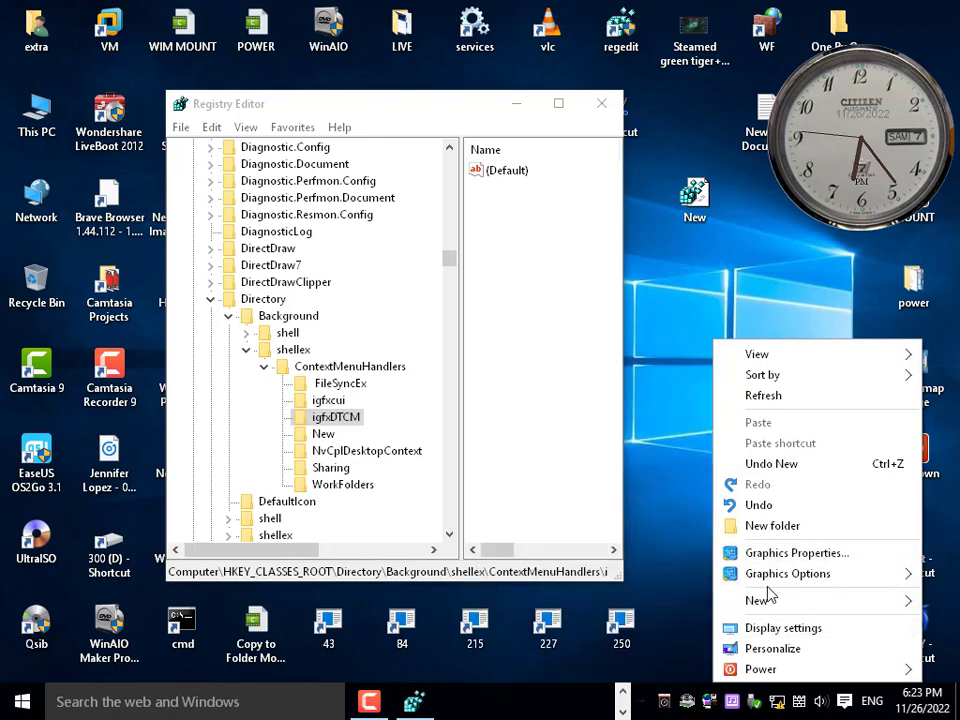
Step: Copy the name of the igfxcui key under ContextMenuHandlers without renaming the key
{"action": "left_click", "coordinate": [324, 399]}
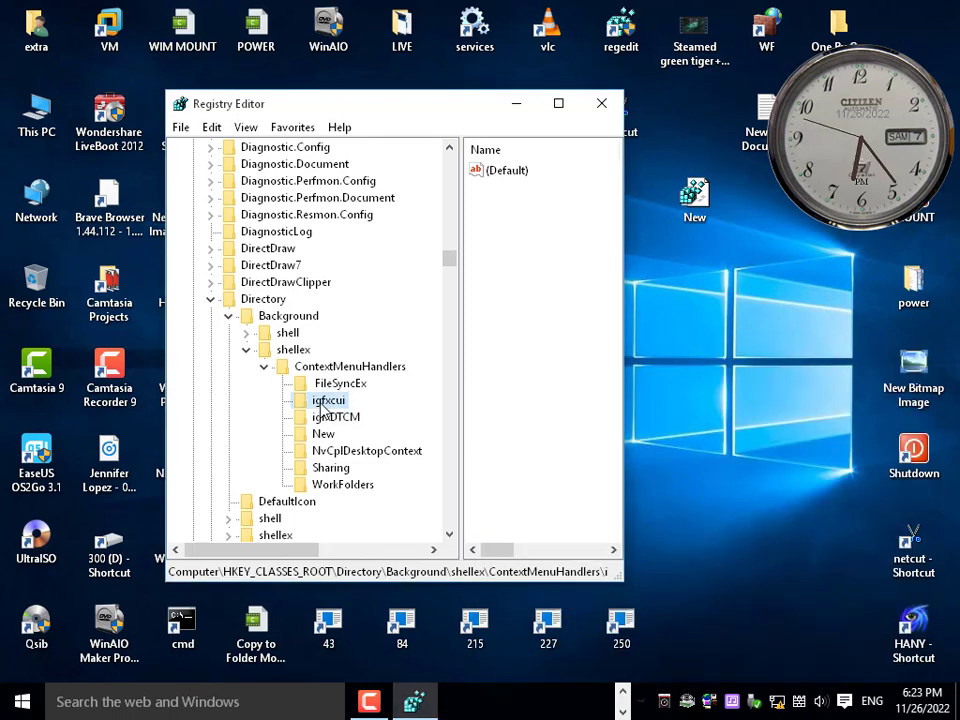
{"action": "right_click", "coordinate": [320, 401]}
{"action": "left_click", "coordinate": [369, 505]}
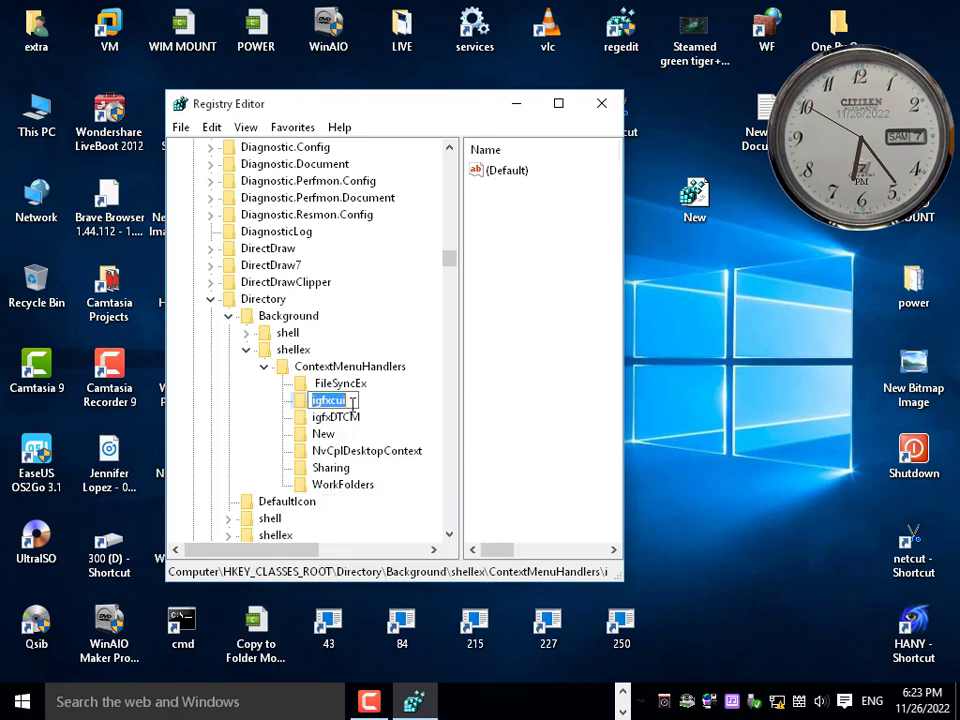
{"action": "right_click", "coordinate": [349, 399]}
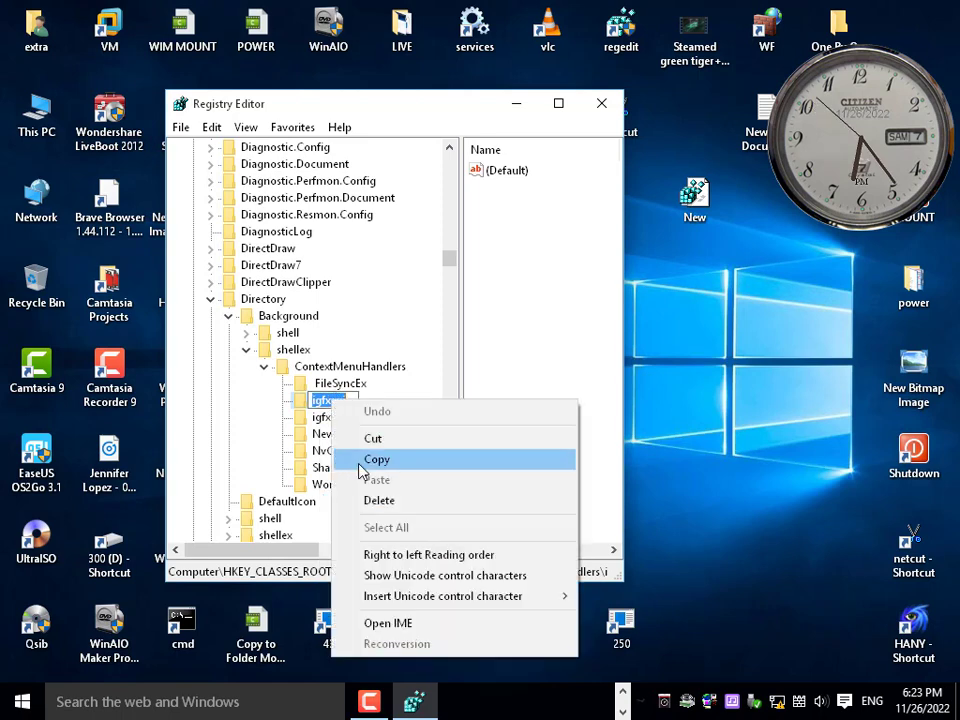
{"action": "left_click", "coordinate": [362, 459]}
{"action": "left_click", "coordinate": [395, 397]}
Step: Export the igfxcui key to the desktop as igfxcui and move Registry Editor aside to reveal the exported file
{"action": "right_click", "coordinate": [338, 403]}
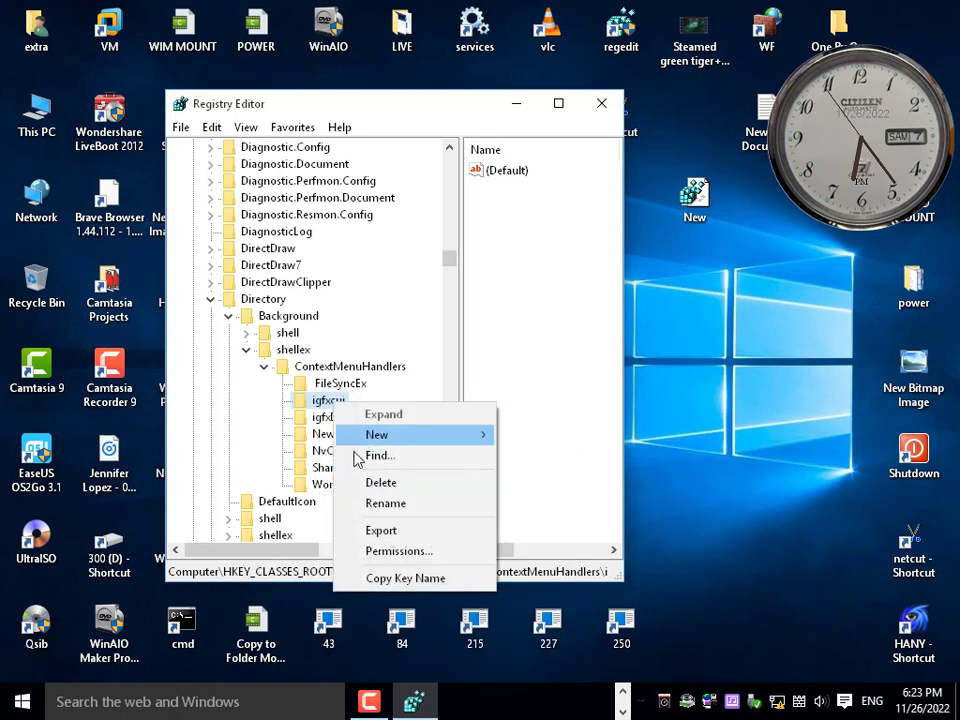
{"action": "left_click", "coordinate": [384, 528]}
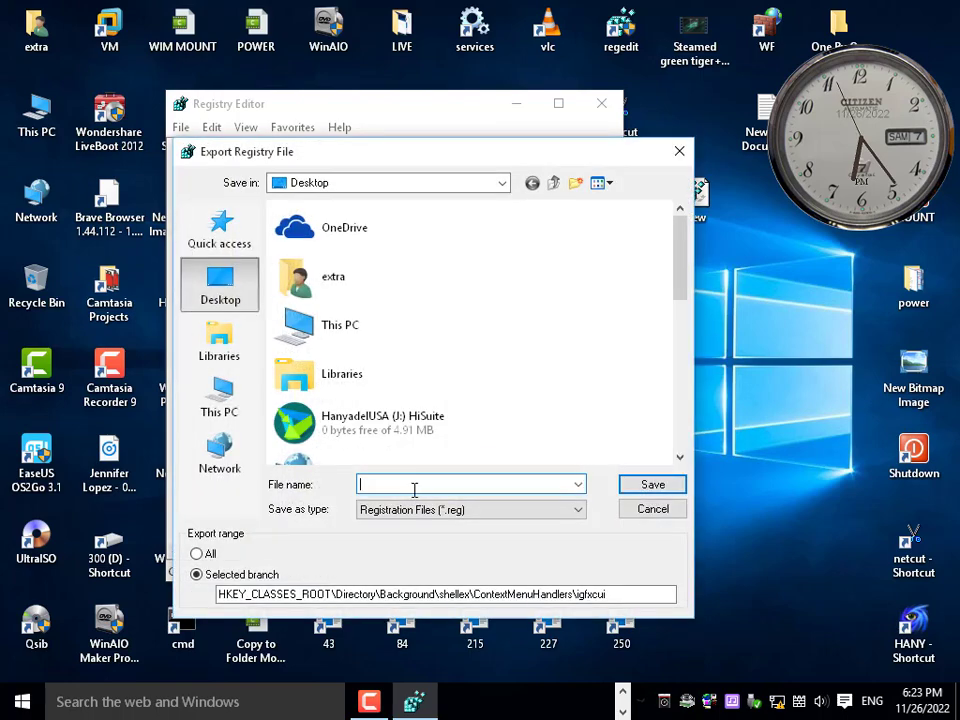
{"action": "right_click", "coordinate": [414, 486]}
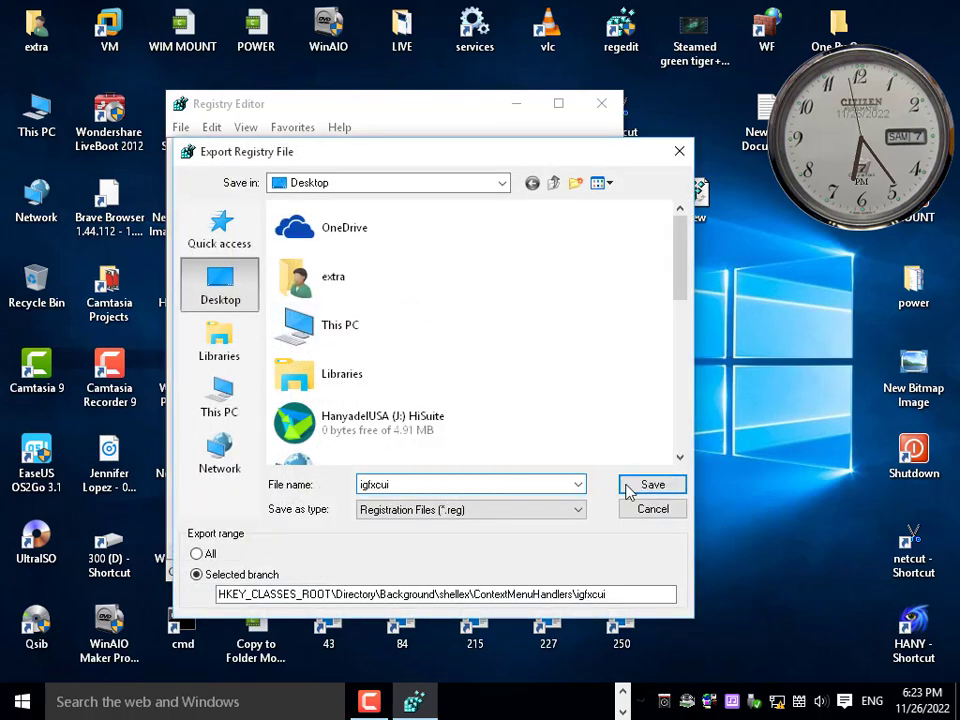
{"action": "left_click", "coordinate": [650, 490]}
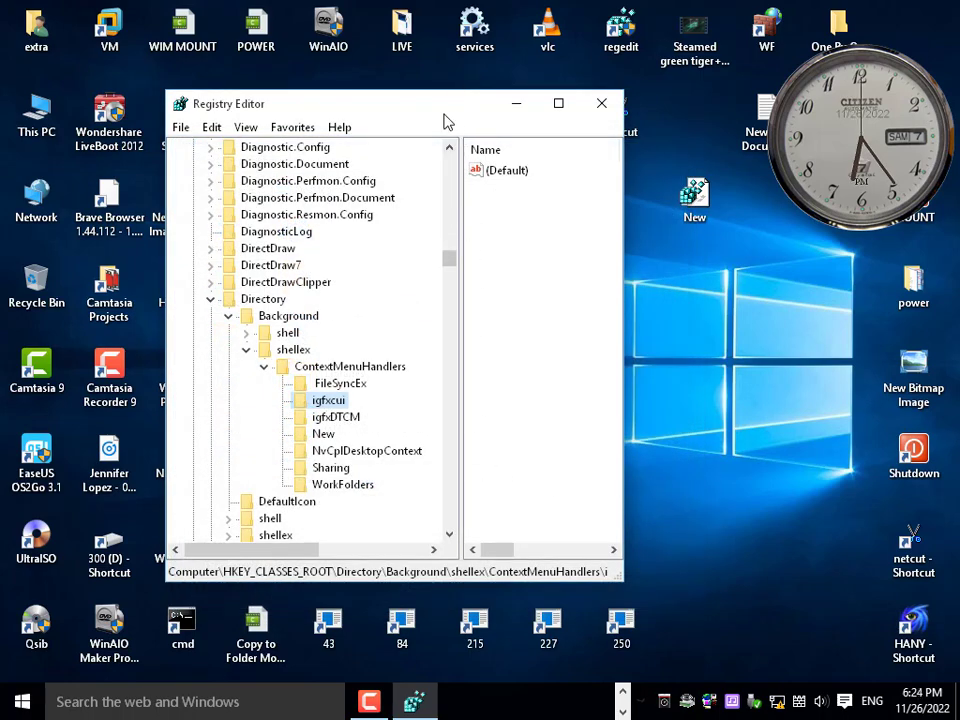
{"action": "left_click_drag", "start_coordinate": [447, 121], "coordinate": [224, 108]}
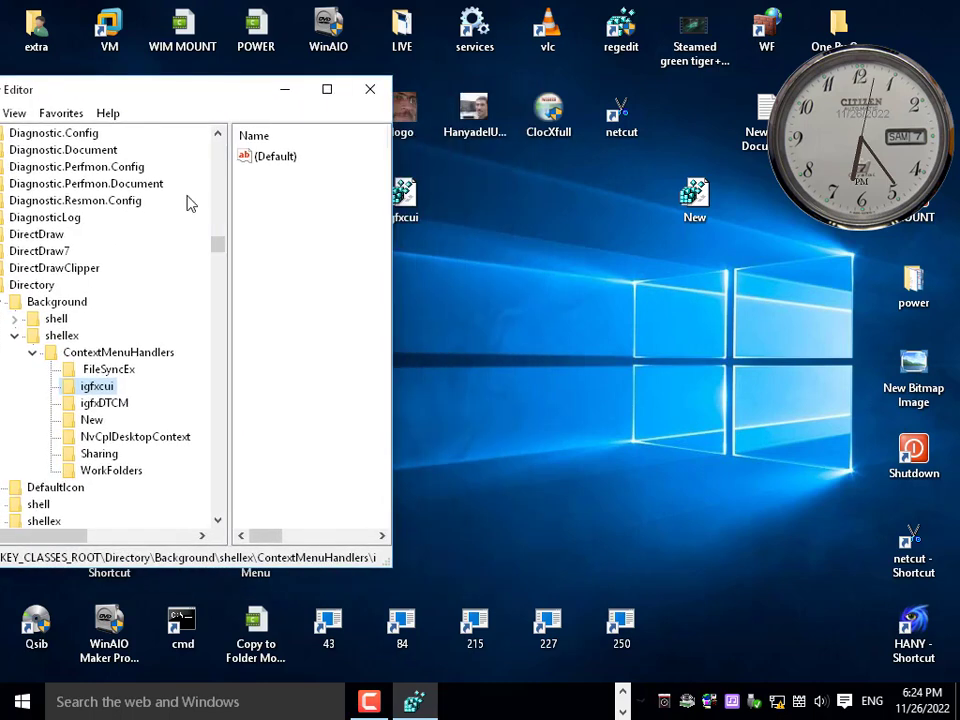
Step: Copy the name of the igfxDTCM key under ContextMenuHandlers without renaming the key
{"action": "right_click", "coordinate": [92, 404]}
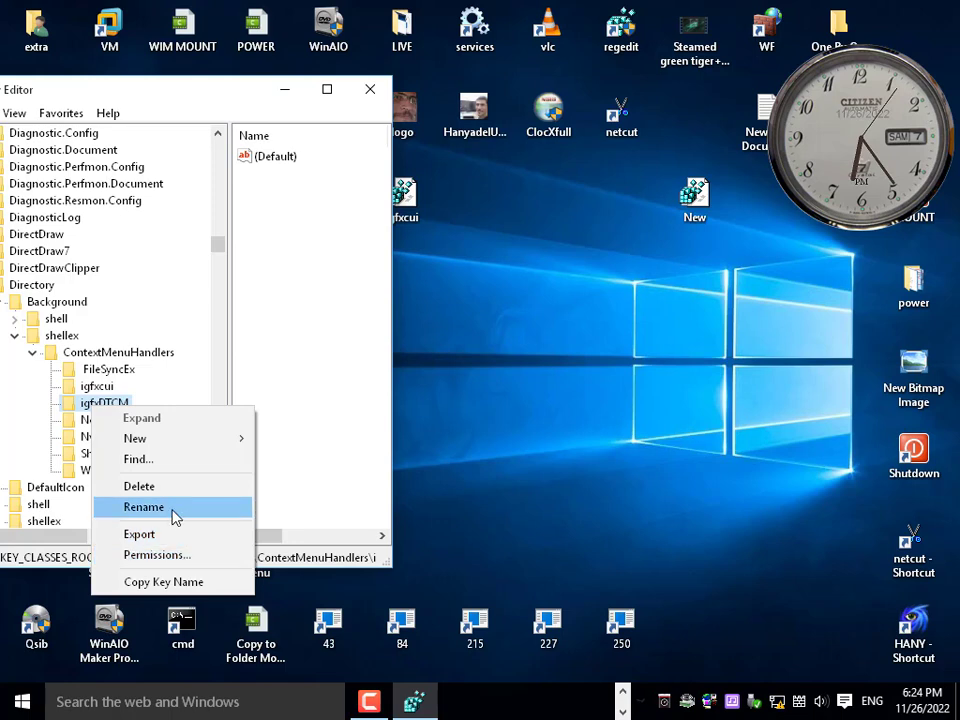
{"action": "left_click", "coordinate": [170, 508]}
{"action": "right_click", "coordinate": [112, 408]}
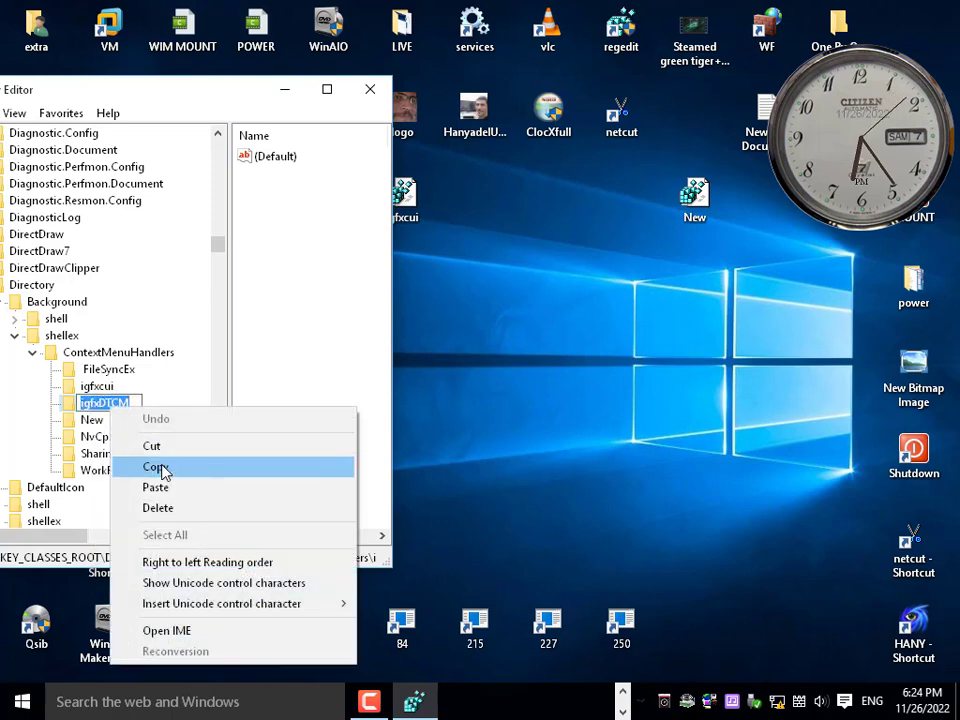
{"action": "left_click", "coordinate": [163, 467]}
{"action": "key", "text": "Return"}
Step: Export the igfxDTCM key to the desktop as igfxDTCM and move both igfx backup files to the free desktop area below New
{"action": "right_click", "coordinate": [118, 406]}
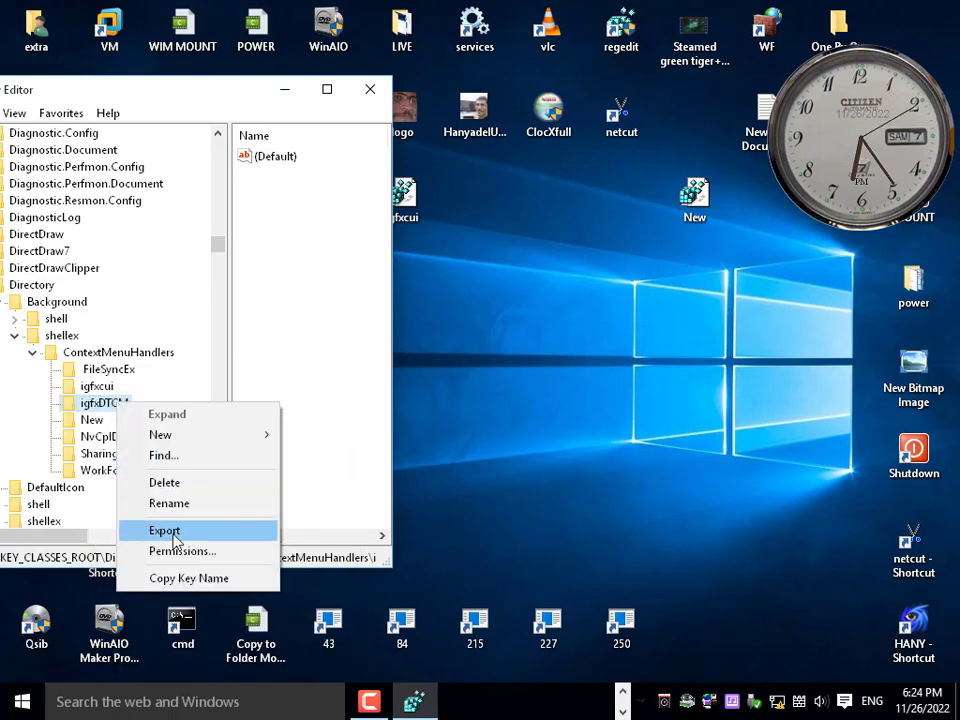
{"action": "left_click", "coordinate": [250, 531]}
{"action": "right_click", "coordinate": [273, 467]}
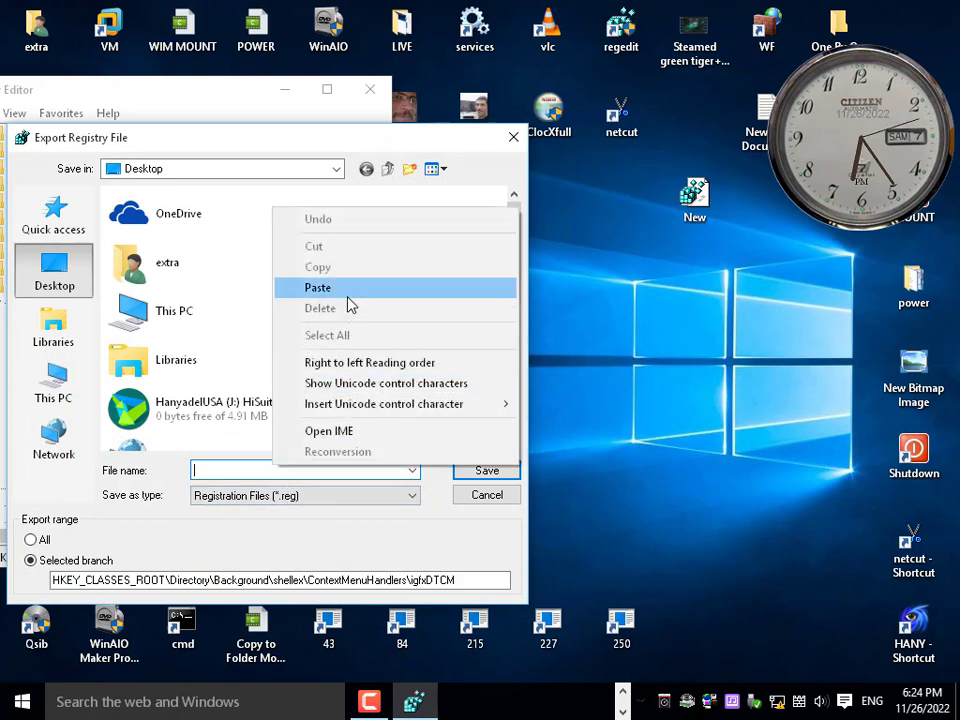
{"action": "left_click", "coordinate": [317, 287]}
{"action": "left_click", "coordinate": [475, 476]}
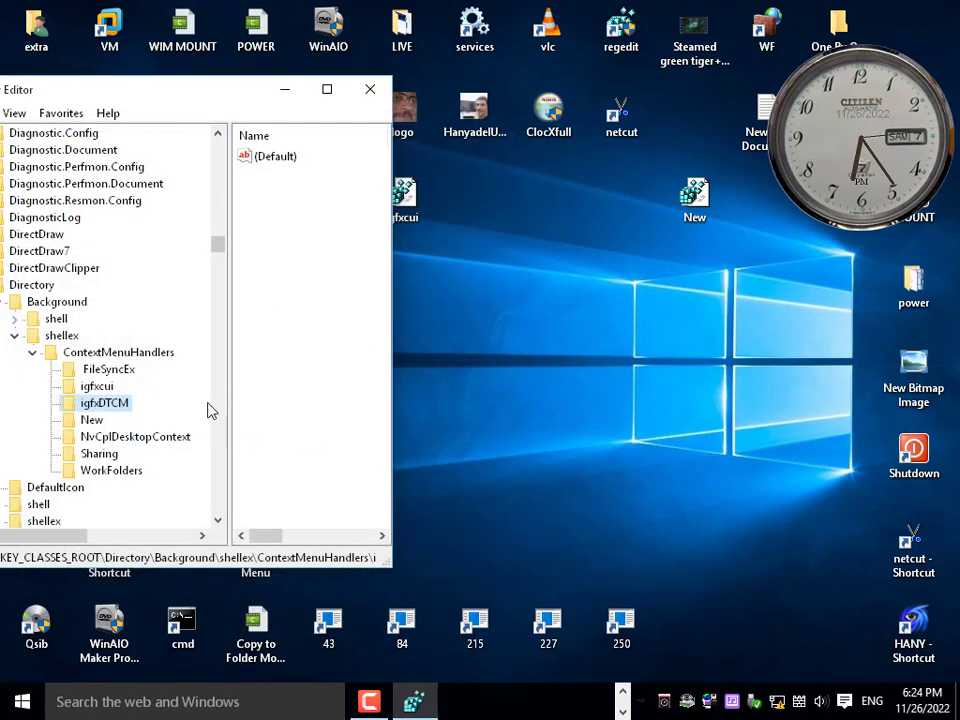
{"action": "left_click_drag", "start_coordinate": [463, 206], "coordinate": [710, 426]}
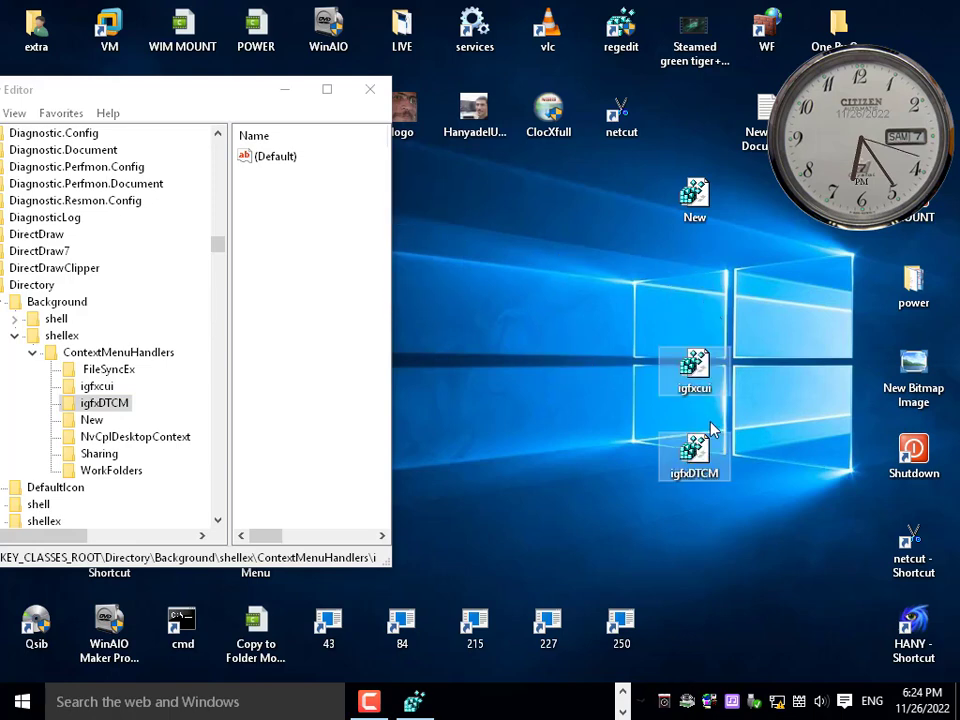
{"action": "left_click_drag", "start_coordinate": [229, 94], "coordinate": [353, 94]}
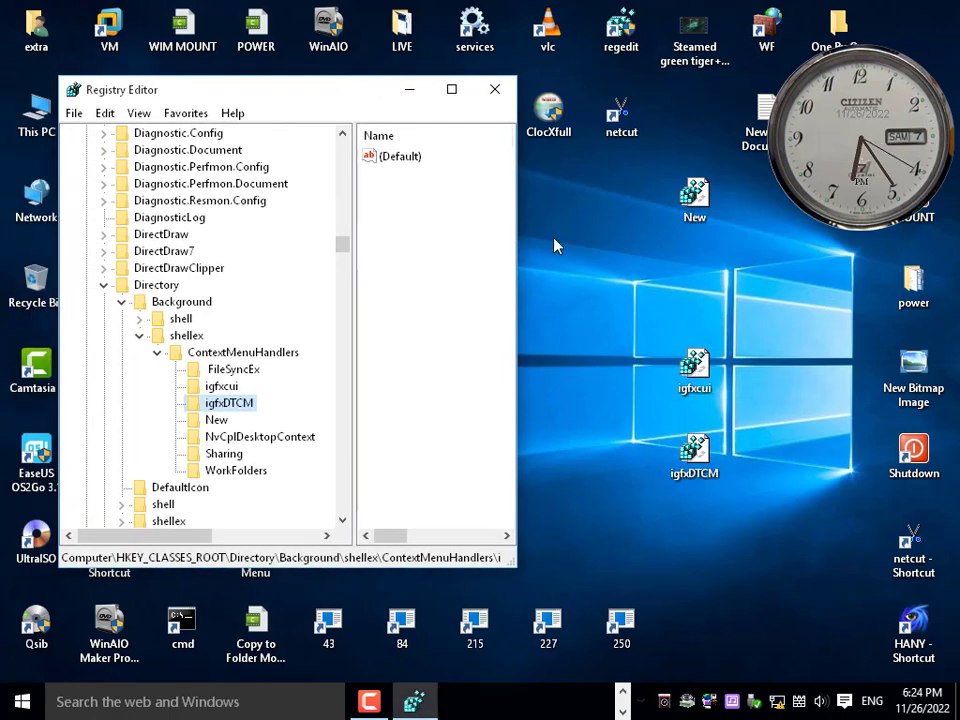
Step: Check the graphics entries in the desktop's context menu and delete the igfxcui key under ContextMenuHandlers
{"action": "right_click", "coordinate": [584, 243]}
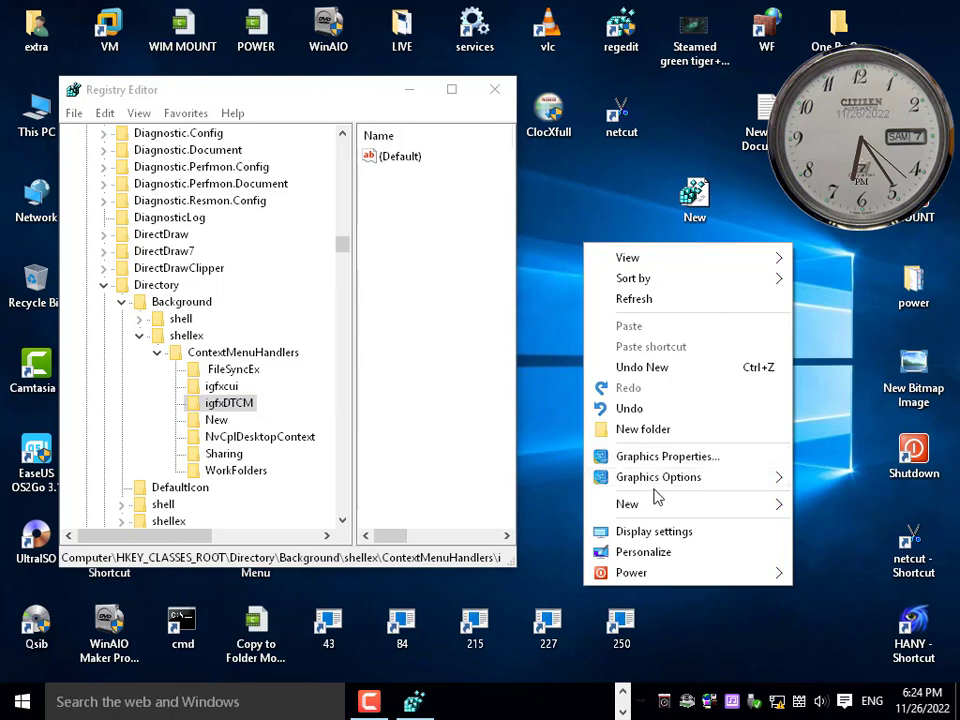
{"action": "left_click", "coordinate": [840, 381]}
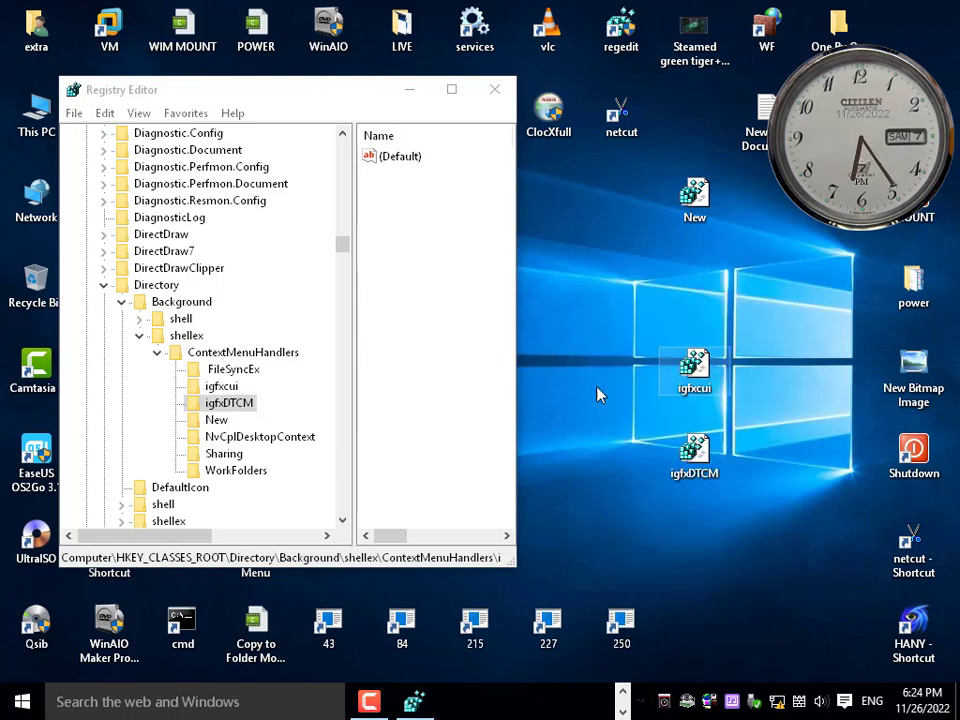
{"action": "left_click", "coordinate": [219, 386]}
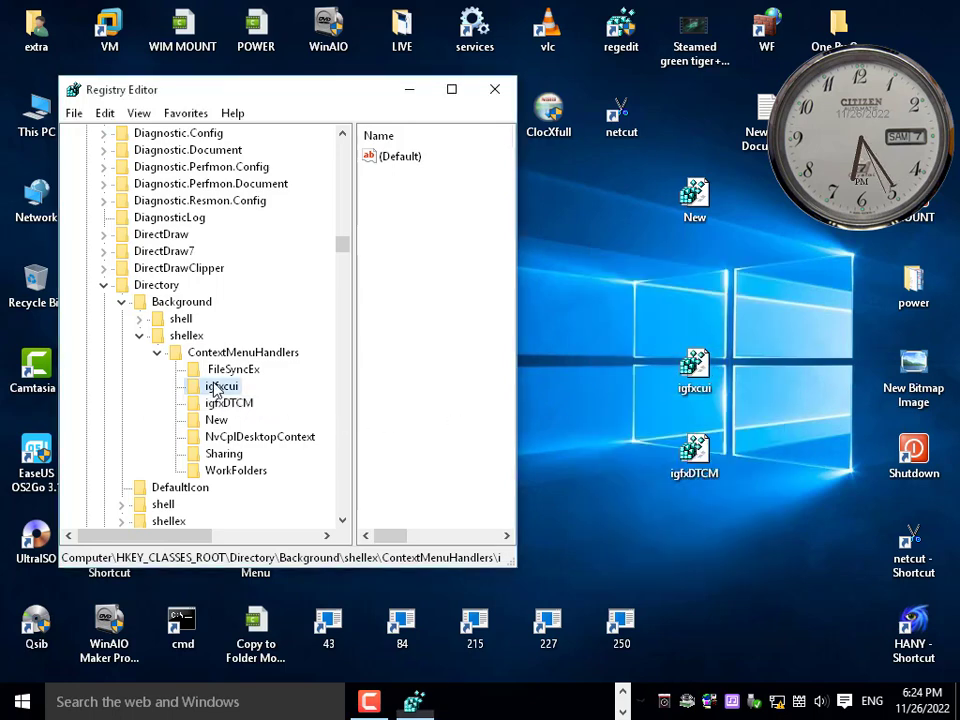
{"action": "right_click", "coordinate": [215, 383]}
{"action": "left_click", "coordinate": [262, 463]}
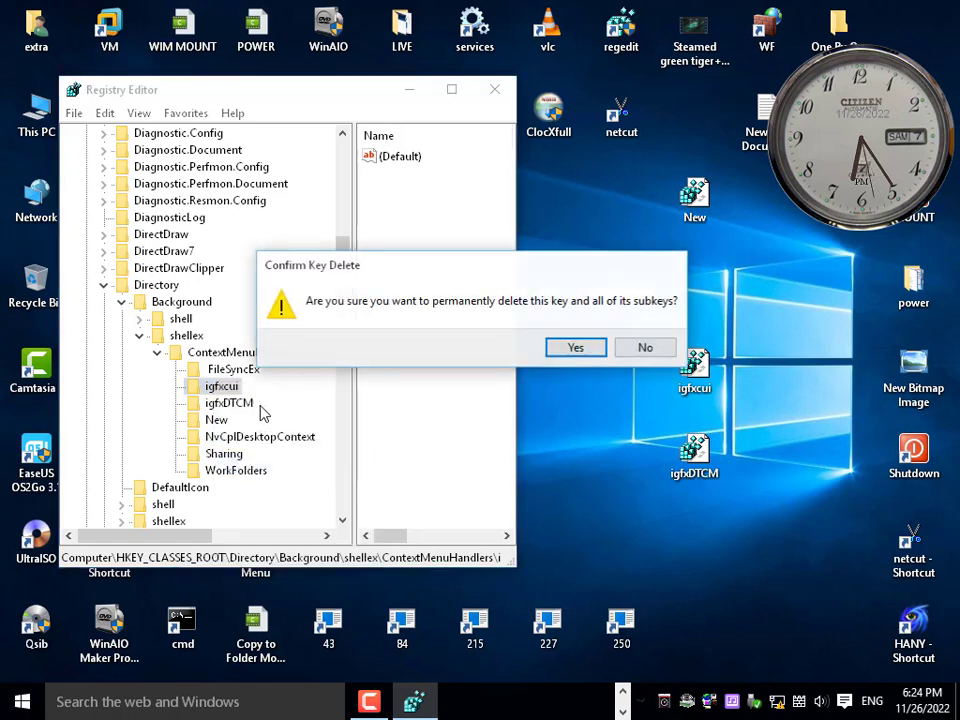
{"action": "left_click", "coordinate": [568, 348]}
Step: Delete the igfxDTCM key under ContextMenuHandlers and check the desktop's context menu for the graphics entries
{"action": "right_click", "coordinate": [232, 390]}
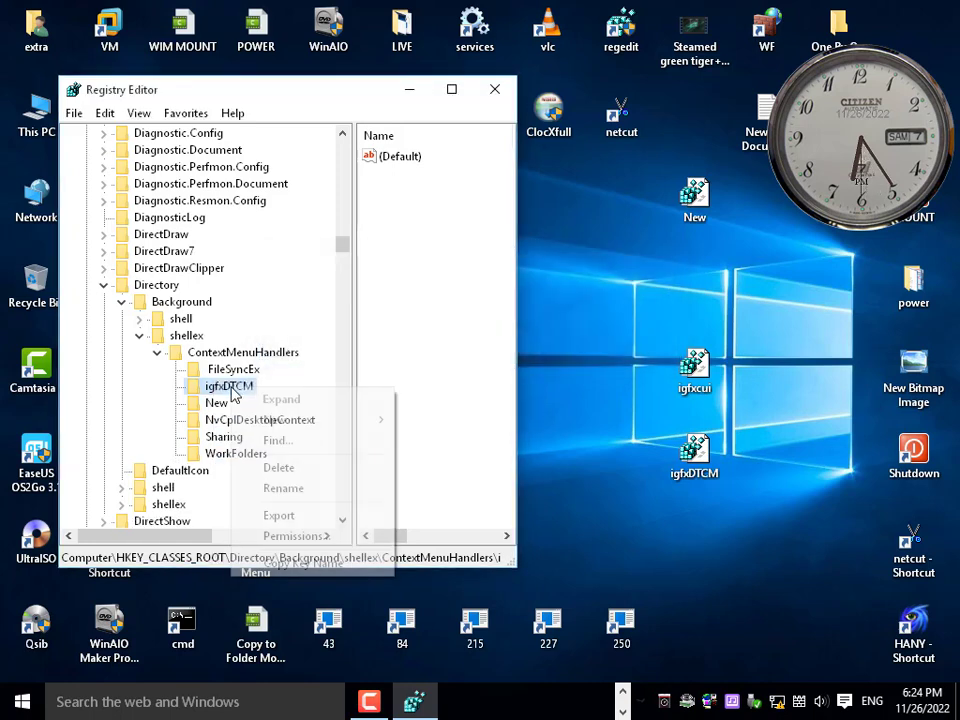
{"action": "left_click", "coordinate": [298, 467]}
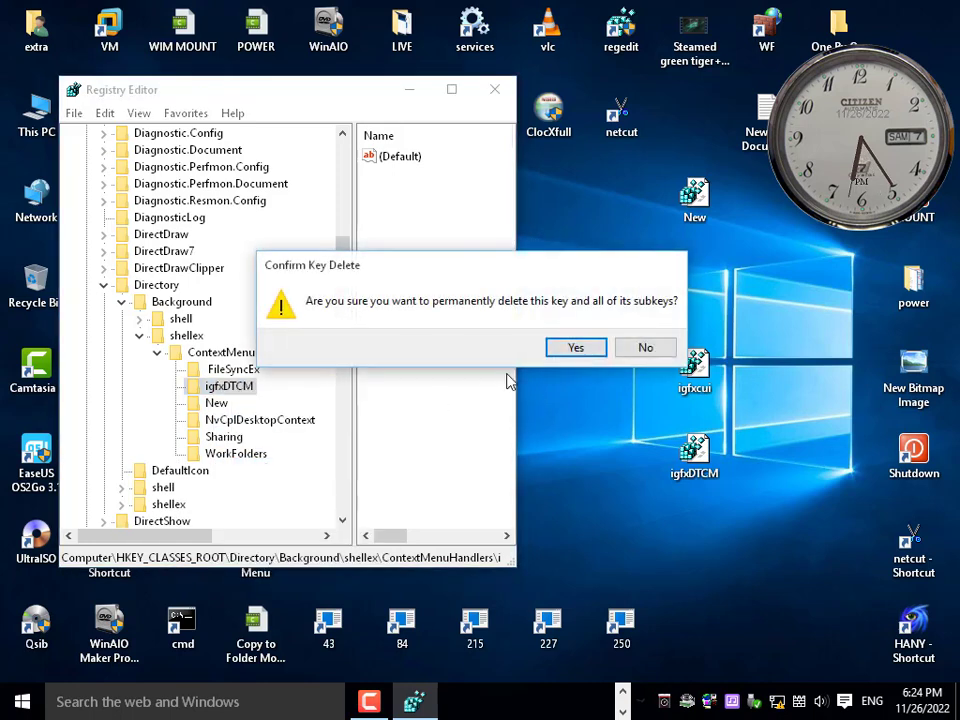
{"action": "left_click", "coordinate": [574, 347]}
{"action": "right_click", "coordinate": [596, 471]}
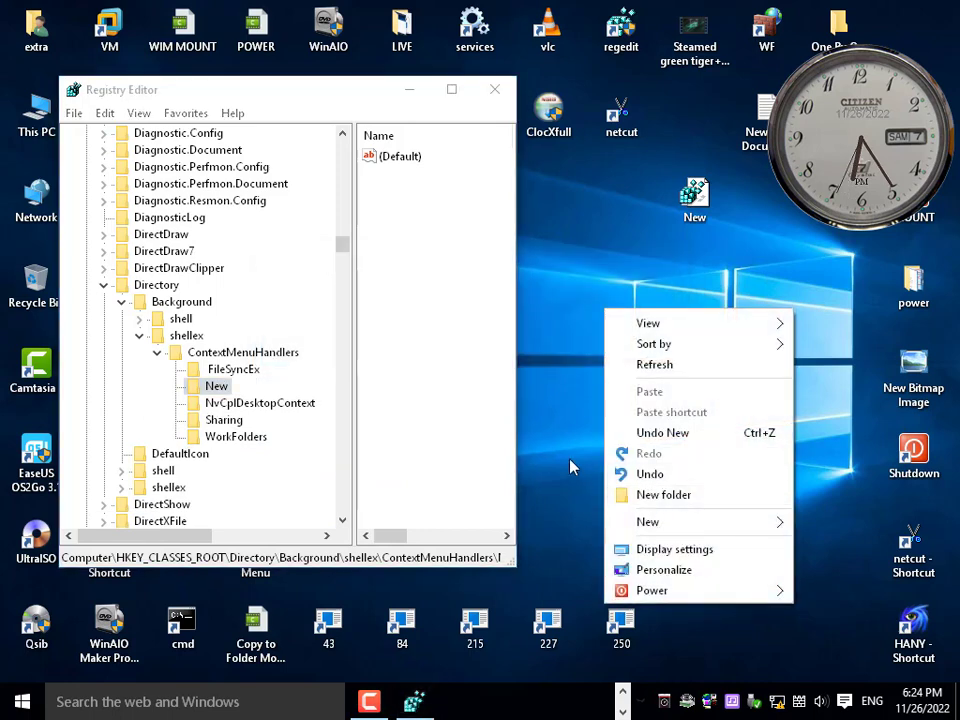
Step: Delete the New key under ContextMenuHandlers and check the desktop's context menu for the New entry
{"action": "right_click", "coordinate": [218, 392]}
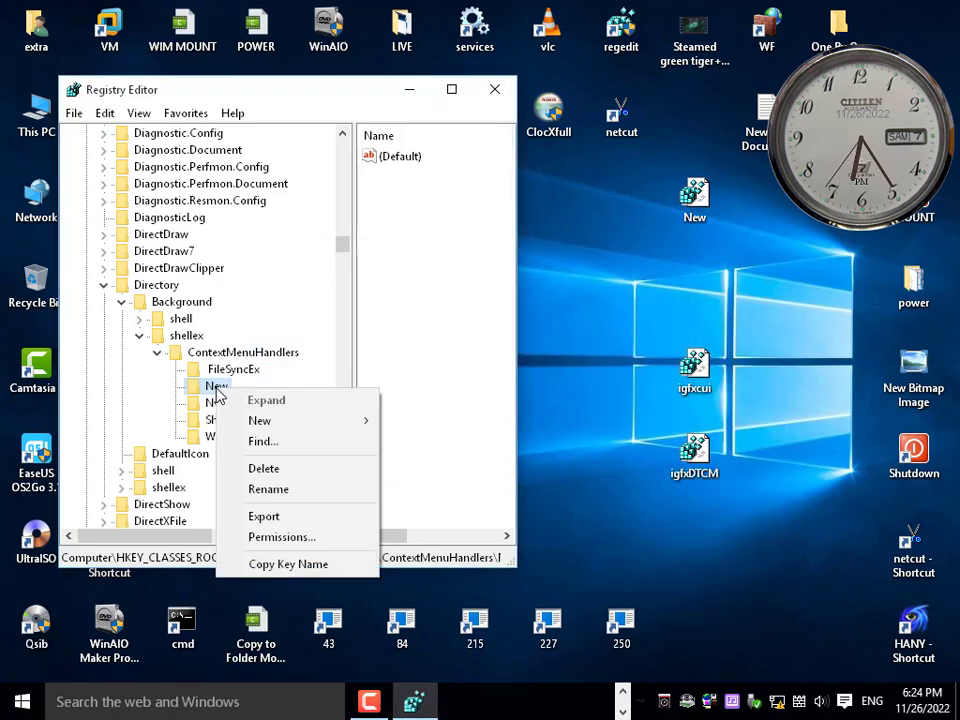
{"action": "left_click", "coordinate": [270, 468]}
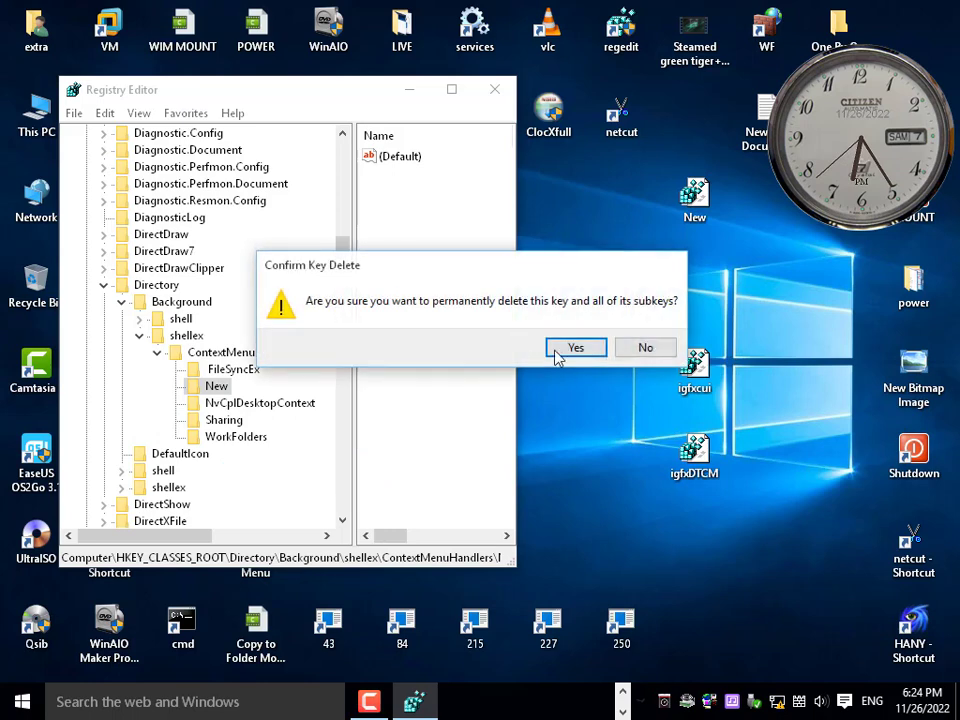
{"action": "left_click", "coordinate": [562, 346]}
{"action": "right_click", "coordinate": [566, 242]}
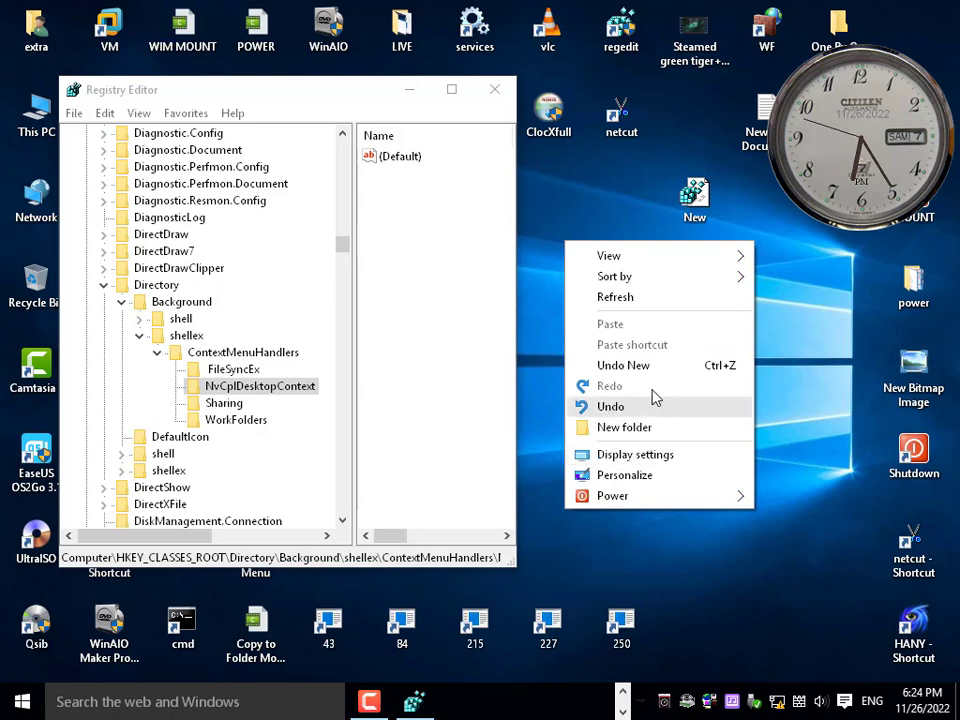
{"action": "left_click", "coordinate": [769, 255]}
Step: Line up the igfxcui and igfxDTCM backup files directly below New and review the desktop's remaining context menu entries
{"action": "left_click_drag", "start_coordinate": [702, 367], "coordinate": [706, 306]}
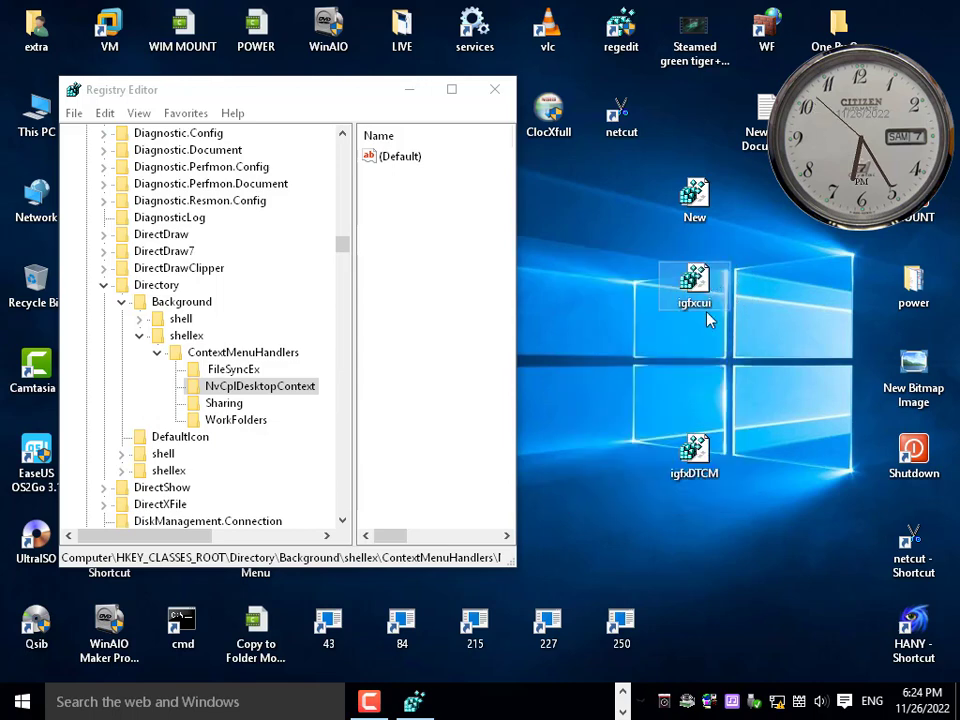
{"action": "left_click_drag", "start_coordinate": [696, 452], "coordinate": [696, 368]}
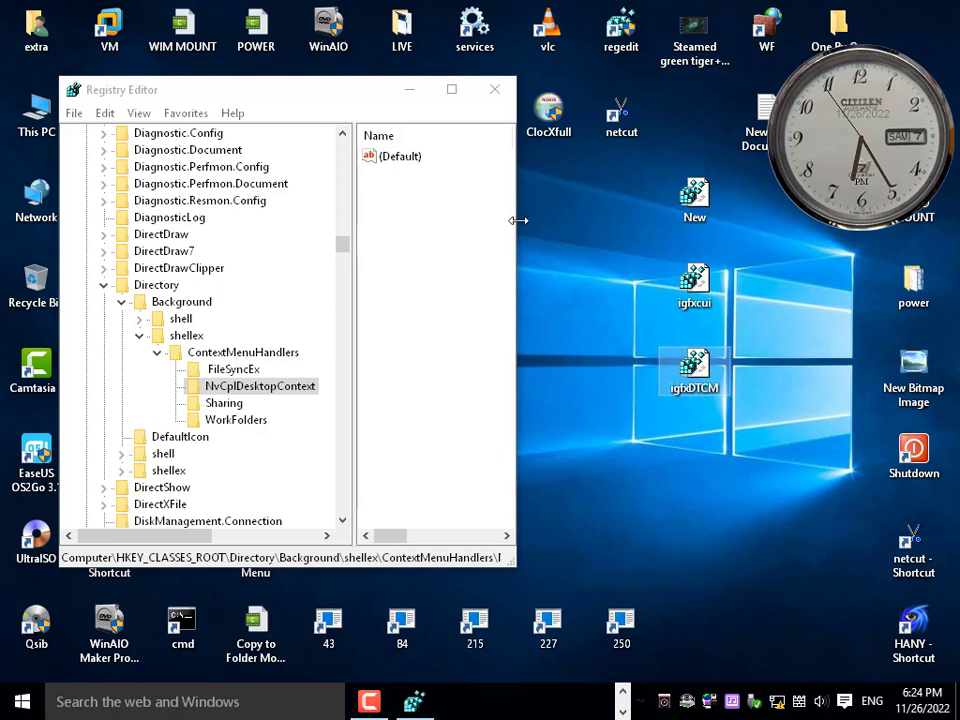
{"action": "right_click", "coordinate": [578, 224]}
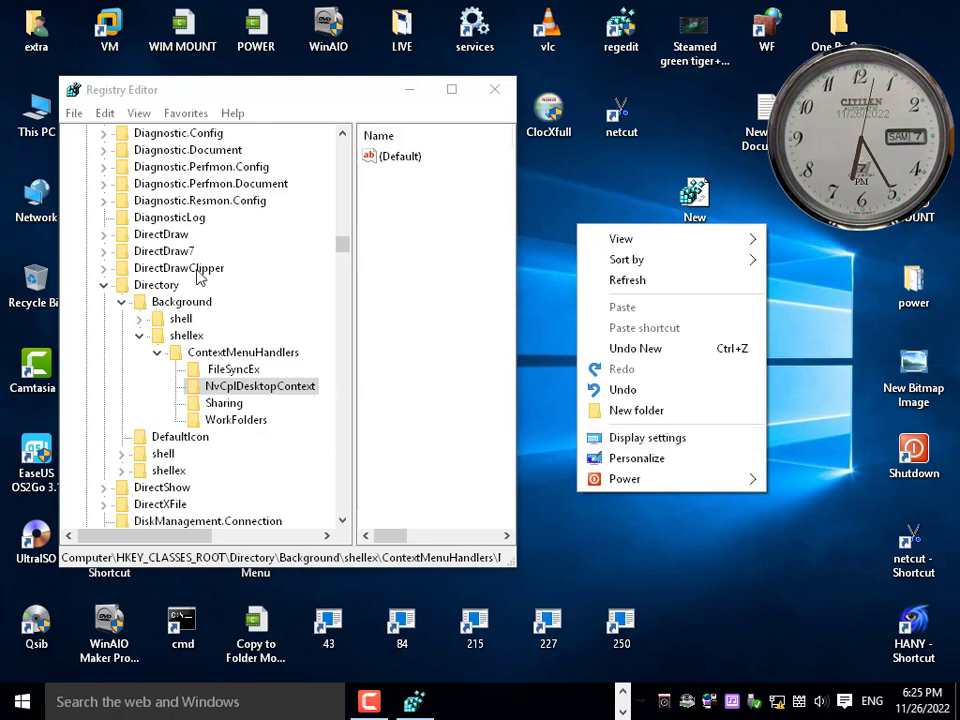
{"action": "left_click", "coordinate": [265, 276]}
Step: Expand HKEY_CLASSES_ROOT\DesktopBackground\Shell and compare its Display key with the Display settings entry in the desktop's context menu
{"action": "scroll", "coordinate": [270, 280], "scroll_direction": "up", "scroll_amount": 5}
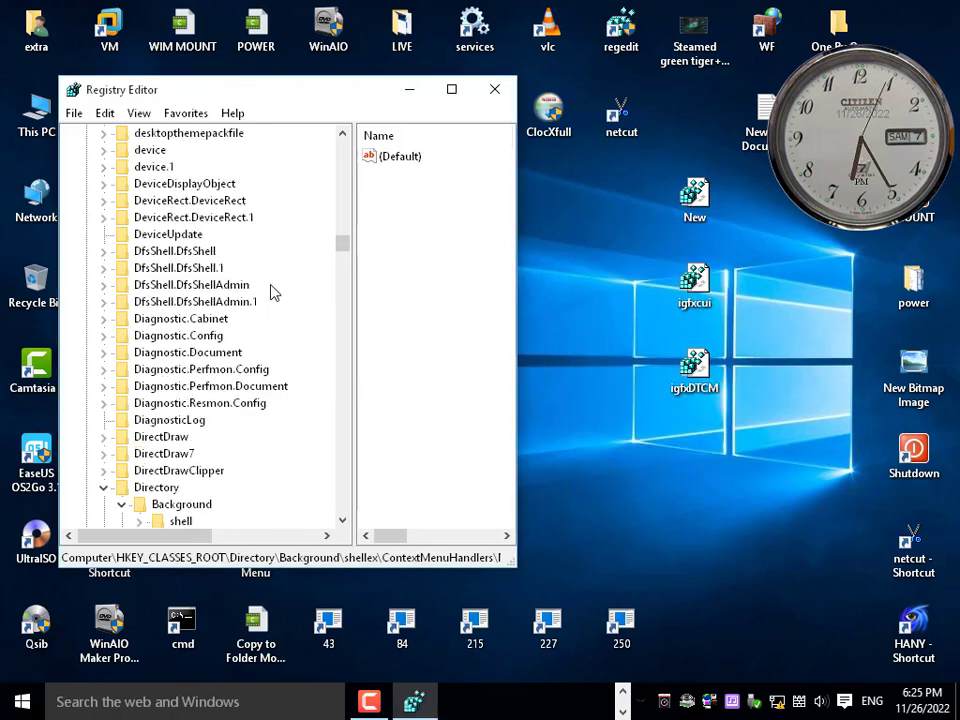
{"action": "scroll", "coordinate": [245, 296], "scroll_direction": "up", "scroll_amount": 7}
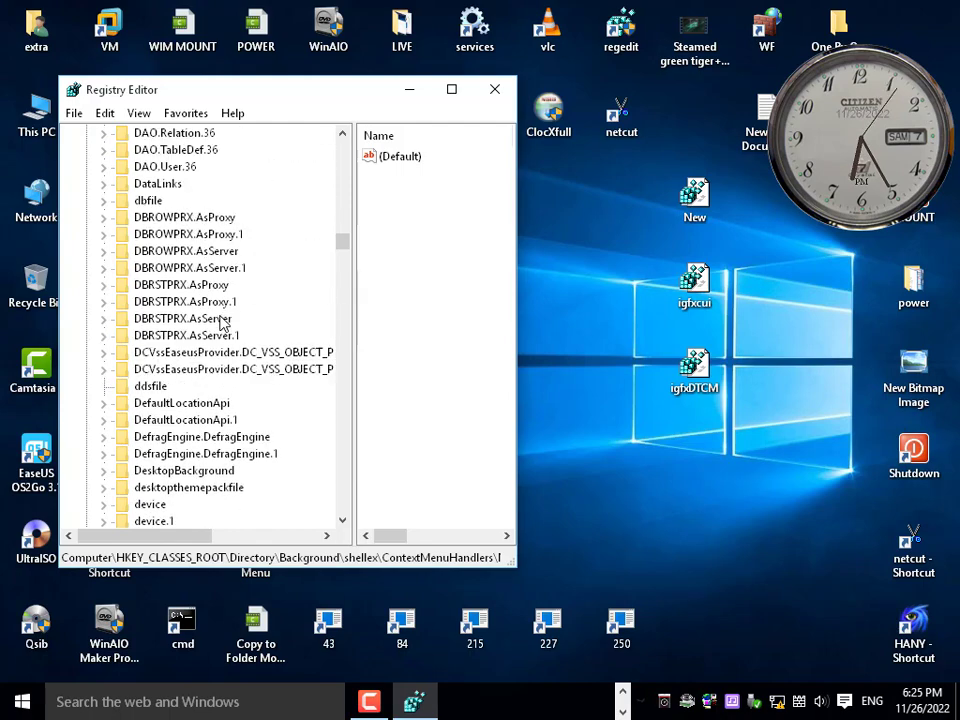
{"action": "scroll", "coordinate": [141, 290], "scroll_direction": "up", "scroll_amount": 7}
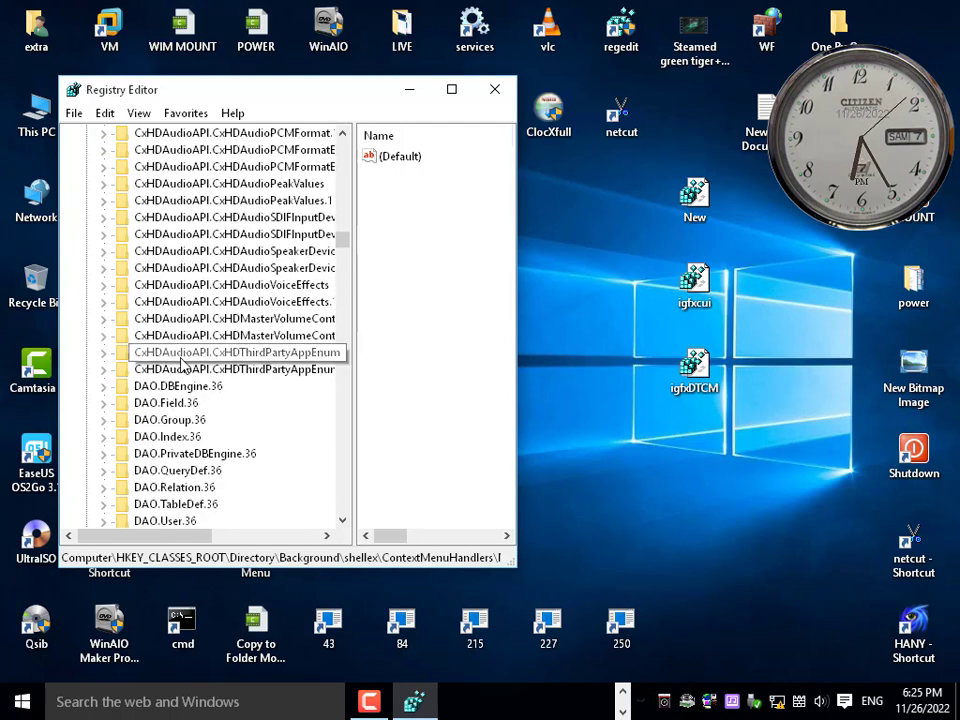
{"action": "scroll", "coordinate": [183, 367], "scroll_direction": "down", "scroll_amount": 6}
{"action": "scroll", "coordinate": [183, 367], "scroll_direction": "down", "scroll_amount": 3}
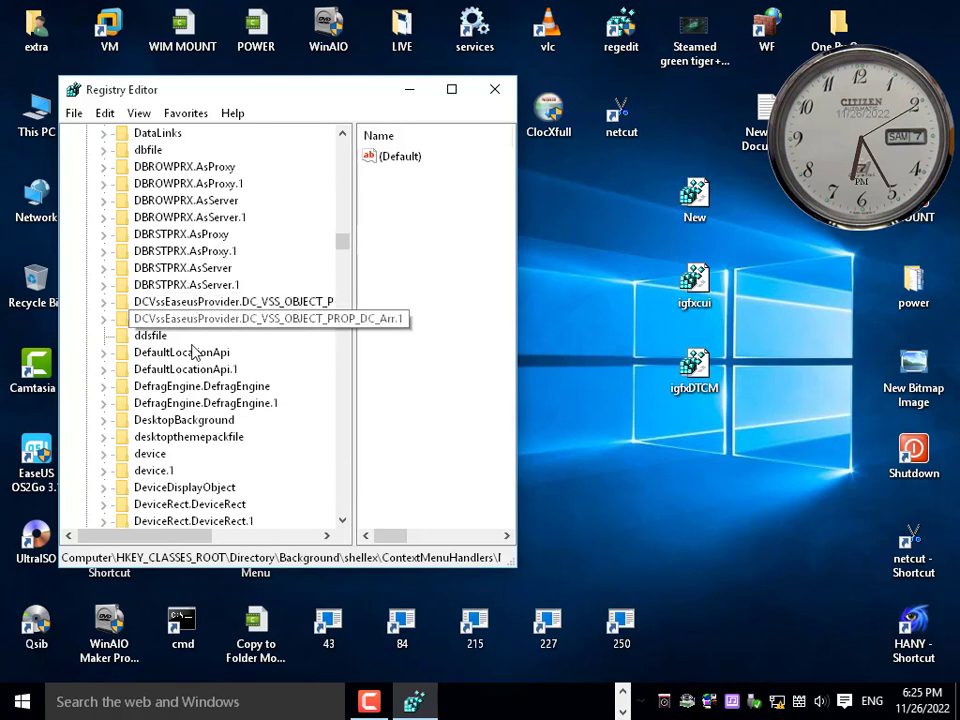
{"action": "scroll", "coordinate": [179, 300], "scroll_direction": "down", "scroll_amount": 3}
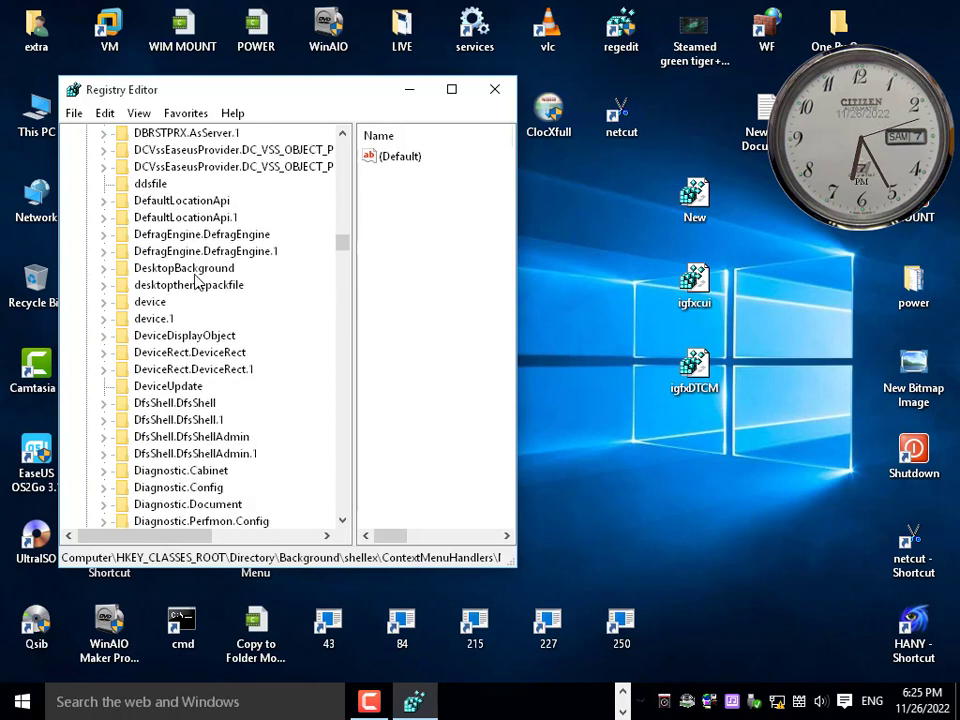
{"action": "double_click", "coordinate": [195, 272]}
{"action": "double_click", "coordinate": [164, 286]}
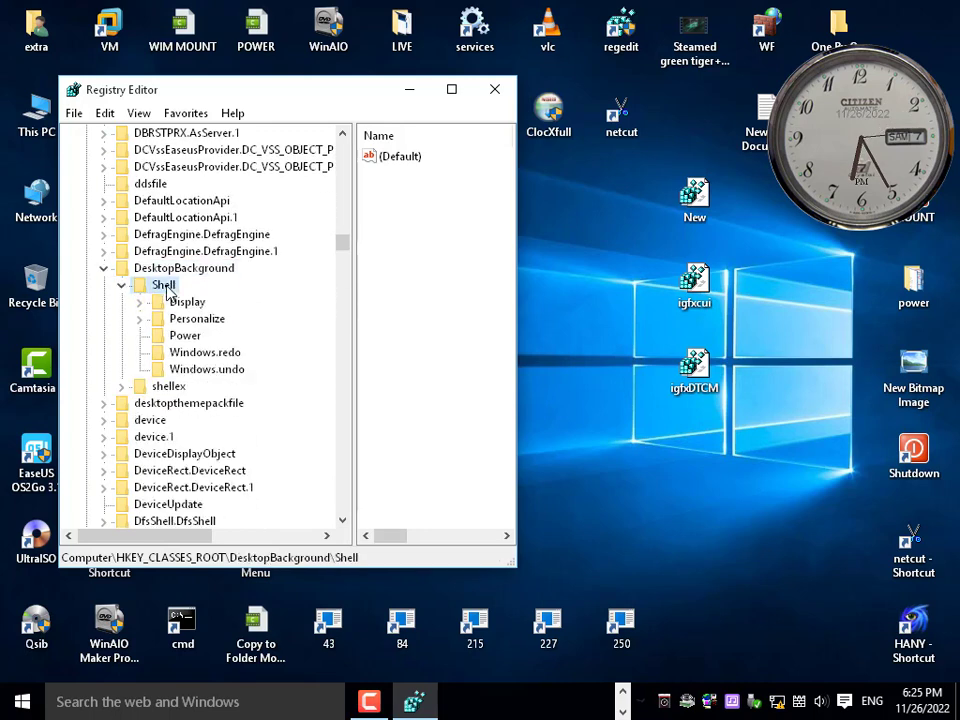
{"action": "left_click", "coordinate": [188, 303]}
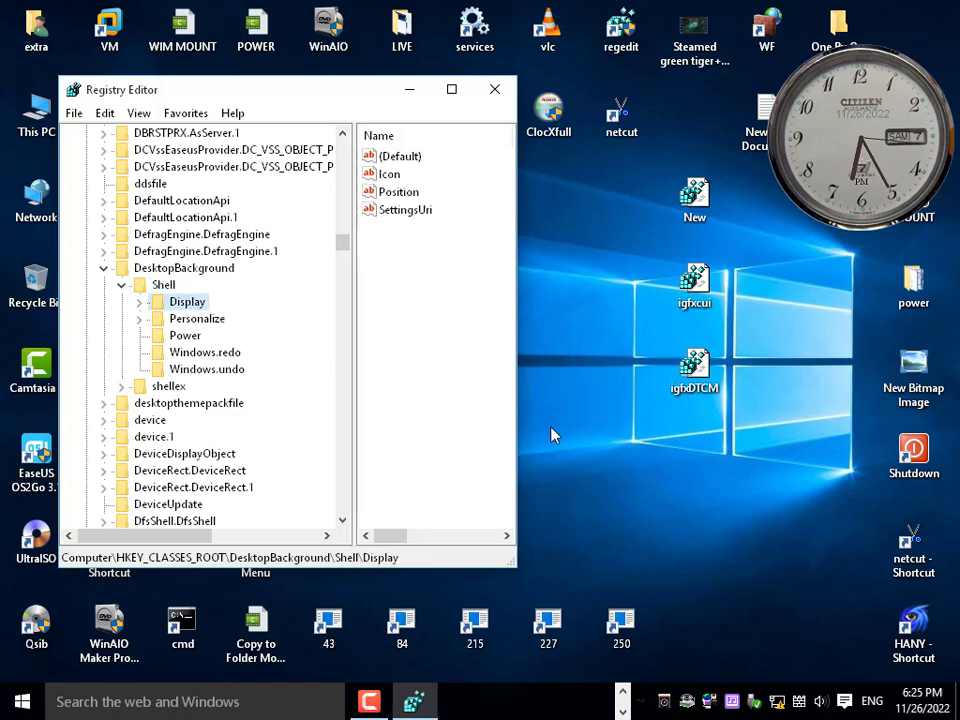
{"action": "right_click", "coordinate": [675, 478]}
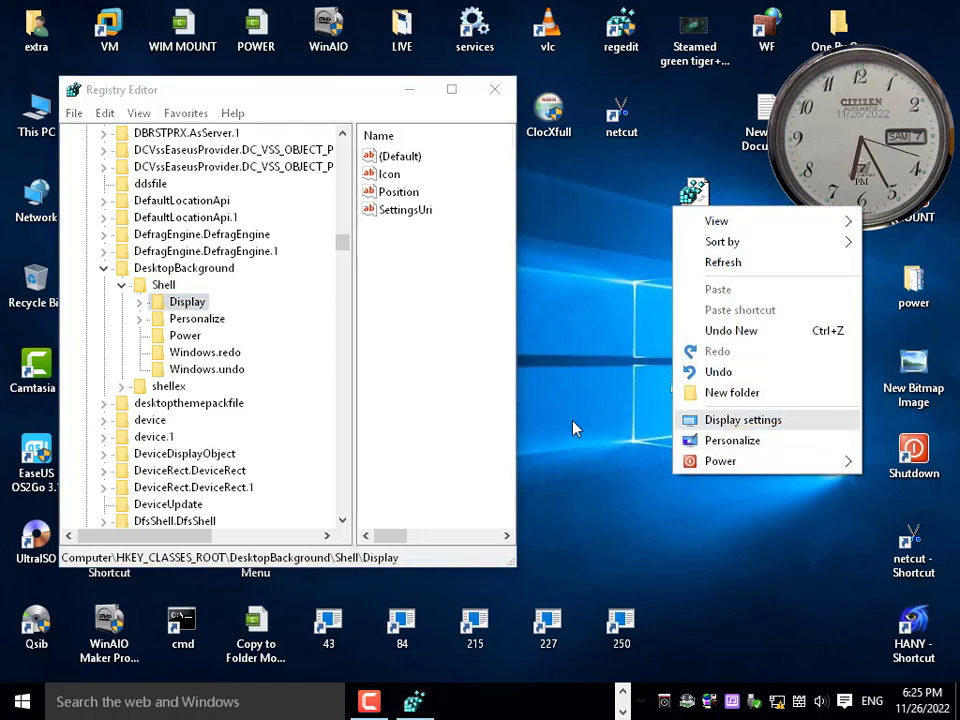
Step: Copy the name of the Display key under DesktopBackground\Shell without renaming the key
{"action": "right_click", "coordinate": [195, 307]}
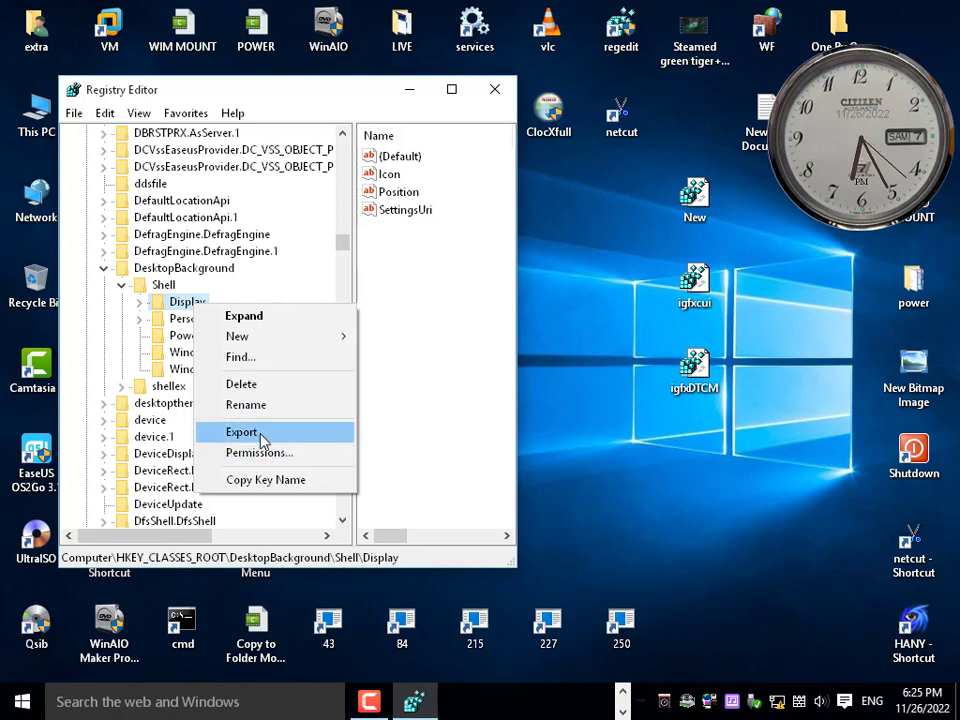
{"action": "left_click", "coordinate": [260, 405]}
{"action": "right_click", "coordinate": [193, 301]}
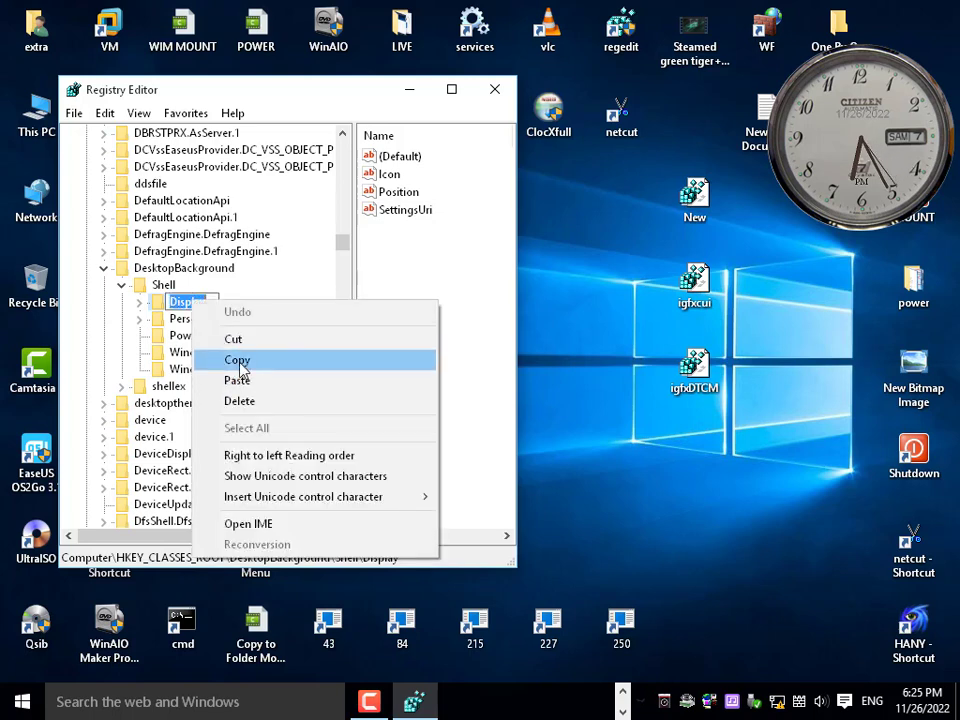
{"action": "left_click", "coordinate": [236, 358]}
{"action": "key", "text": "Return"}
Step: Export the Display key to the desktop as Display and move Registry Editor aside to uncover the desktop icons
{"action": "right_click", "coordinate": [188, 303]}
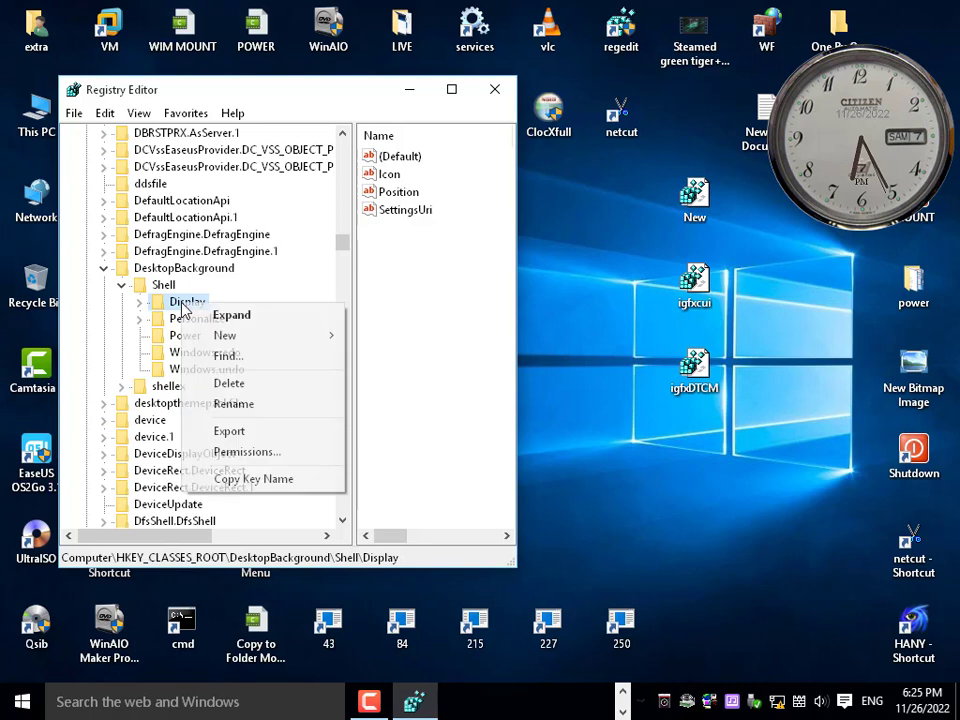
{"action": "left_click", "coordinate": [242, 433]}
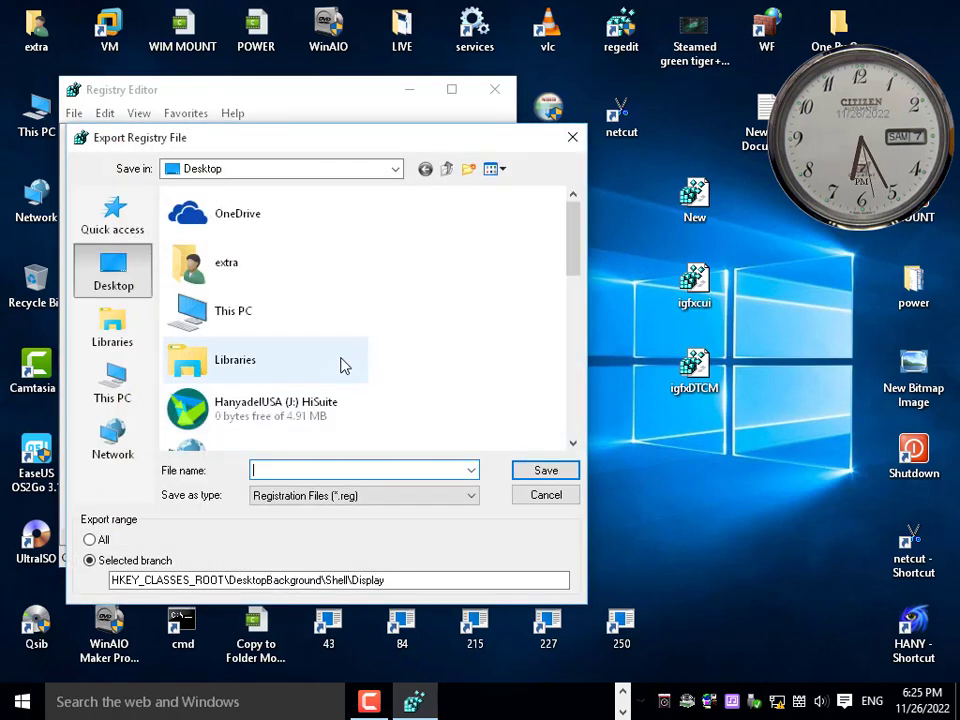
{"action": "right_click", "coordinate": [330, 468]}
{"action": "key", "text": "Down"}
{"action": "key", "text": "Return"}
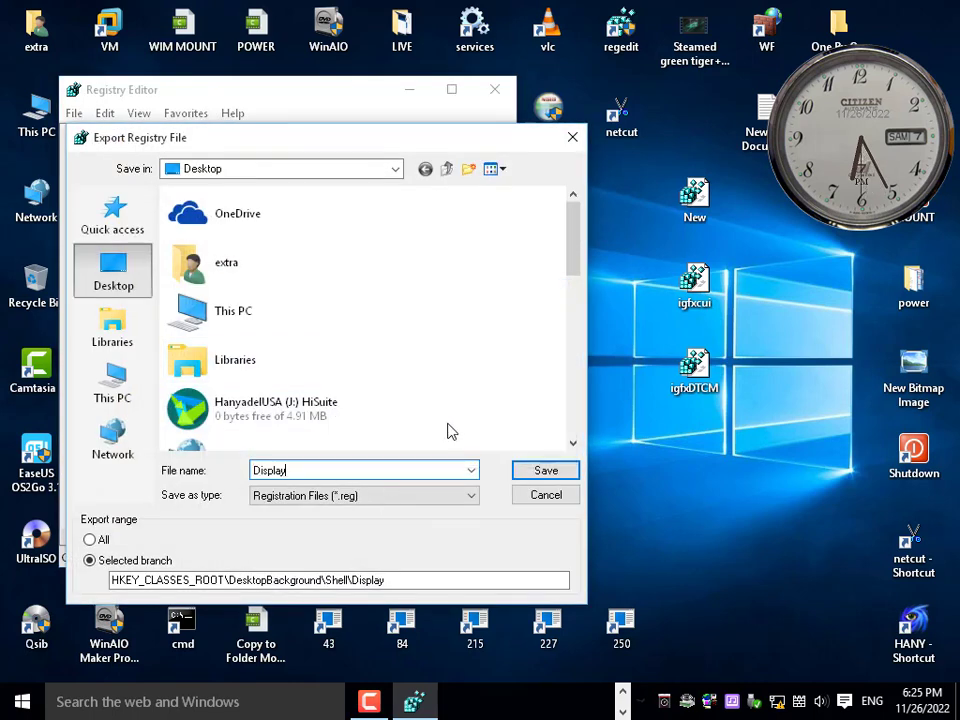
{"action": "left_click", "coordinate": [524, 476]}
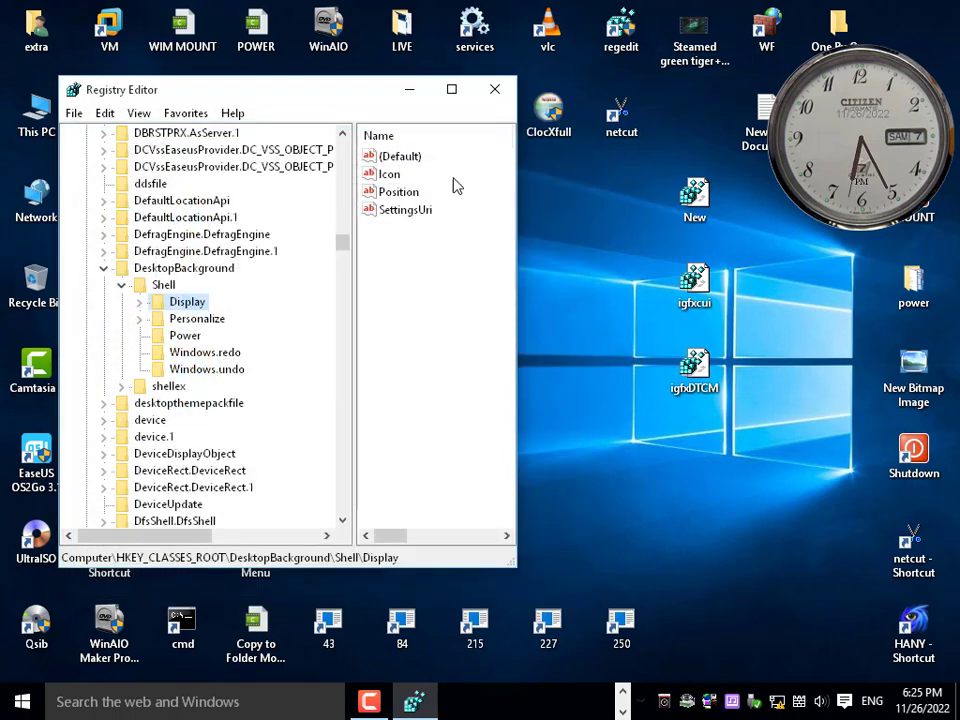
{"action": "left_click_drag", "start_coordinate": [367, 101], "coordinate": [258, 99]}
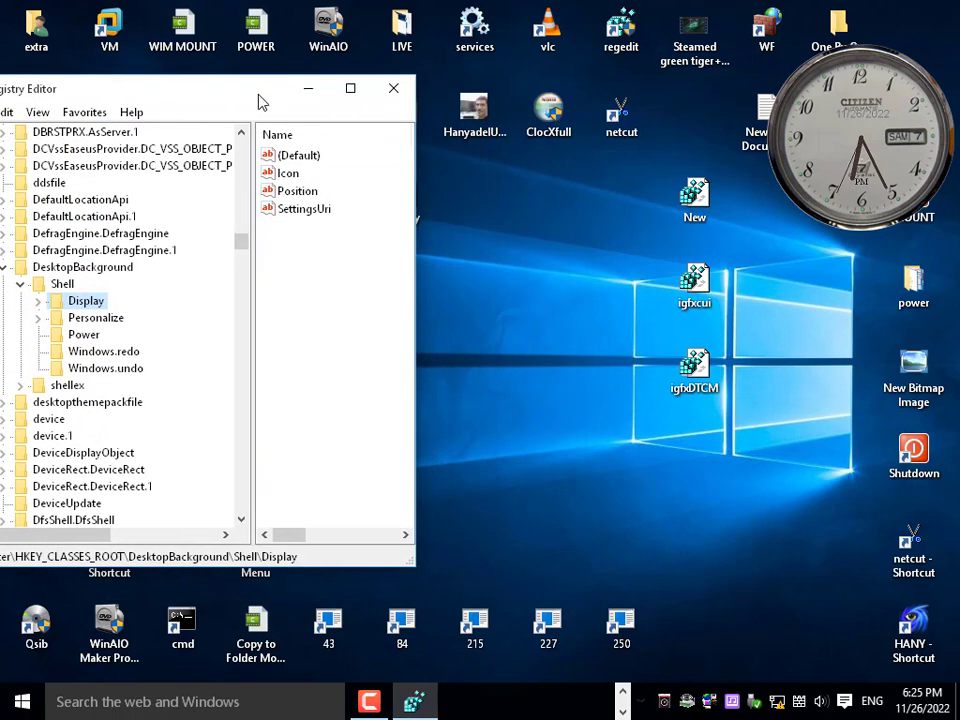
Step: Narrow the Registry Editor window to uncover the Display backup file, and place that file directly below igfxDTCM
{"action": "left_click_drag", "start_coordinate": [417, 325], "coordinate": [367, 325]}
{"action": "left_click_drag", "start_coordinate": [405, 210], "coordinate": [690, 470]}
{"action": "right_click", "coordinate": [509, 292]}
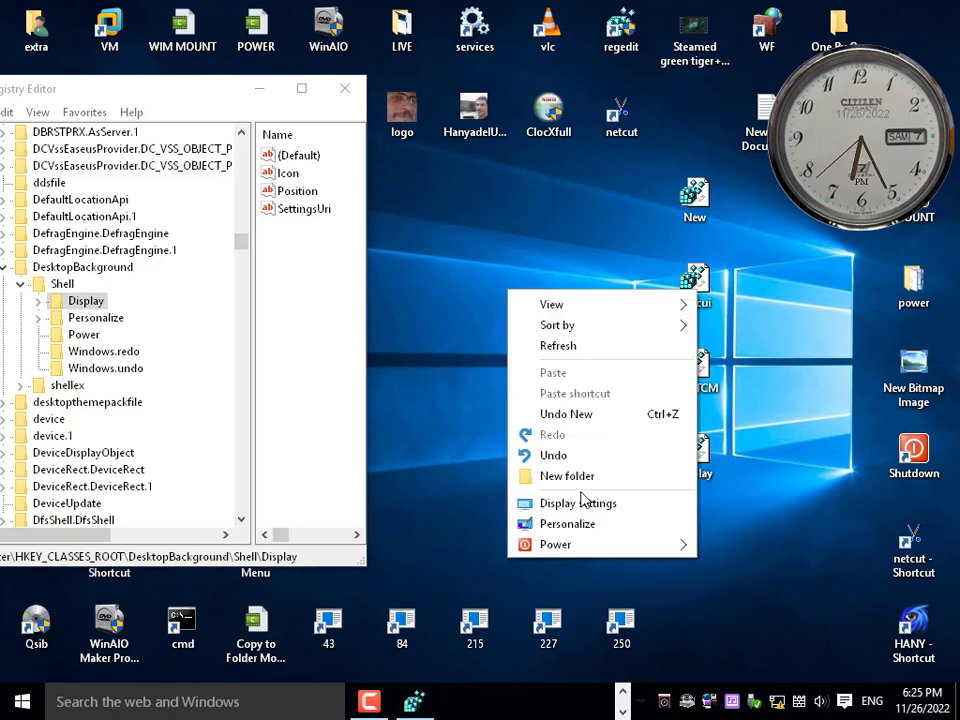
{"action": "left_click", "coordinate": [113, 318]}
{"action": "right_click", "coordinate": [113, 319]}
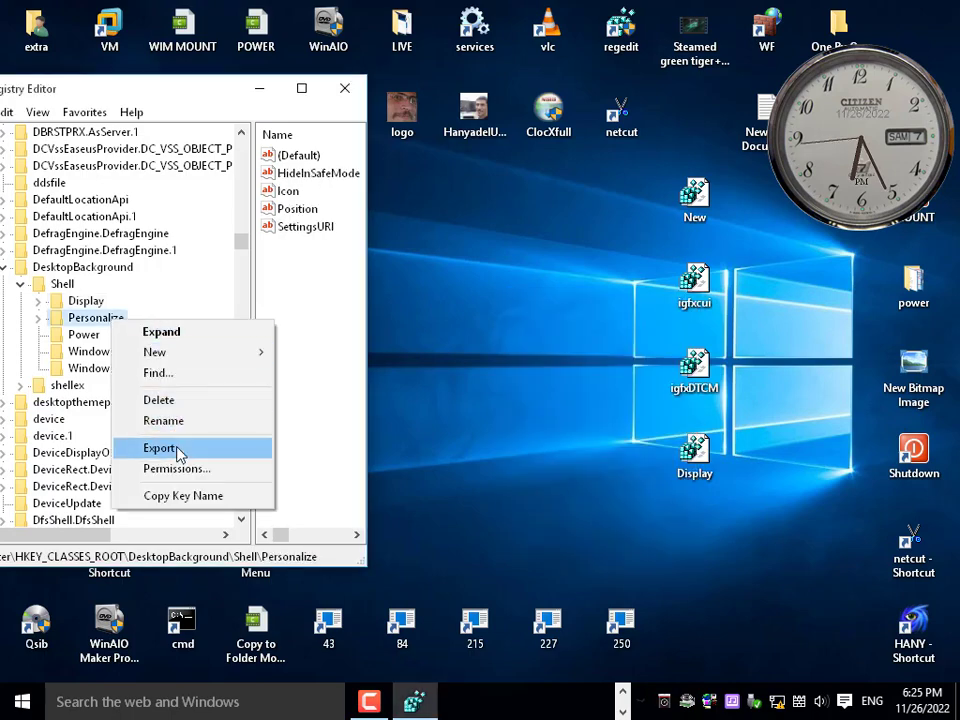
{"action": "left_click", "coordinate": [170, 448]}
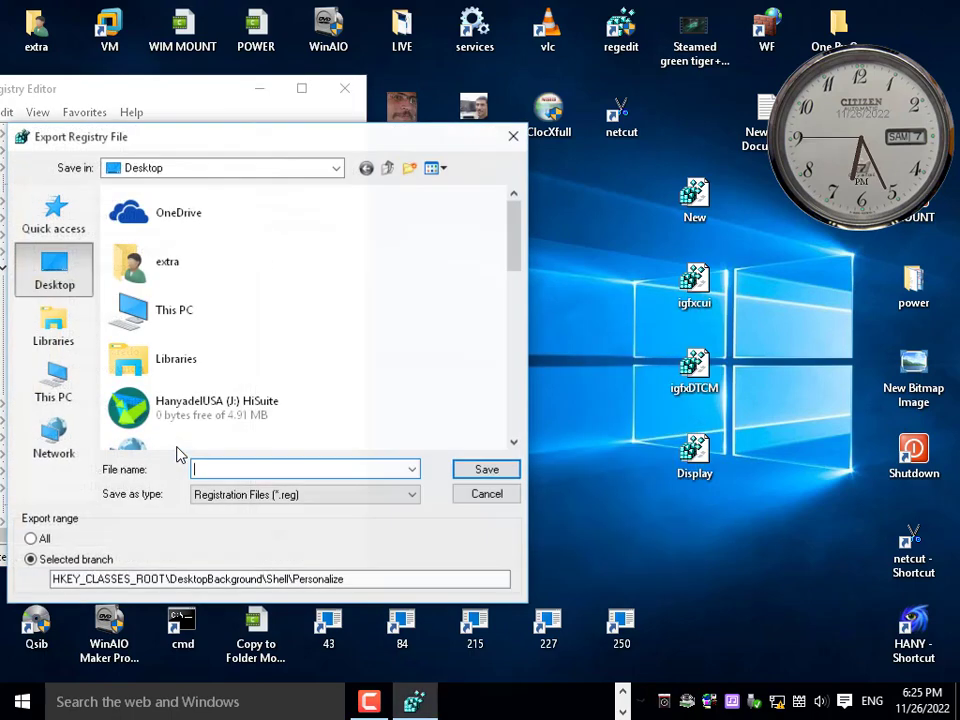
{"action": "left_click", "coordinate": [470, 496]}
Step: Copy the name of the Personalize key under DesktopBackground\Shell without renaming the key
{"action": "right_click", "coordinate": [114, 320]}
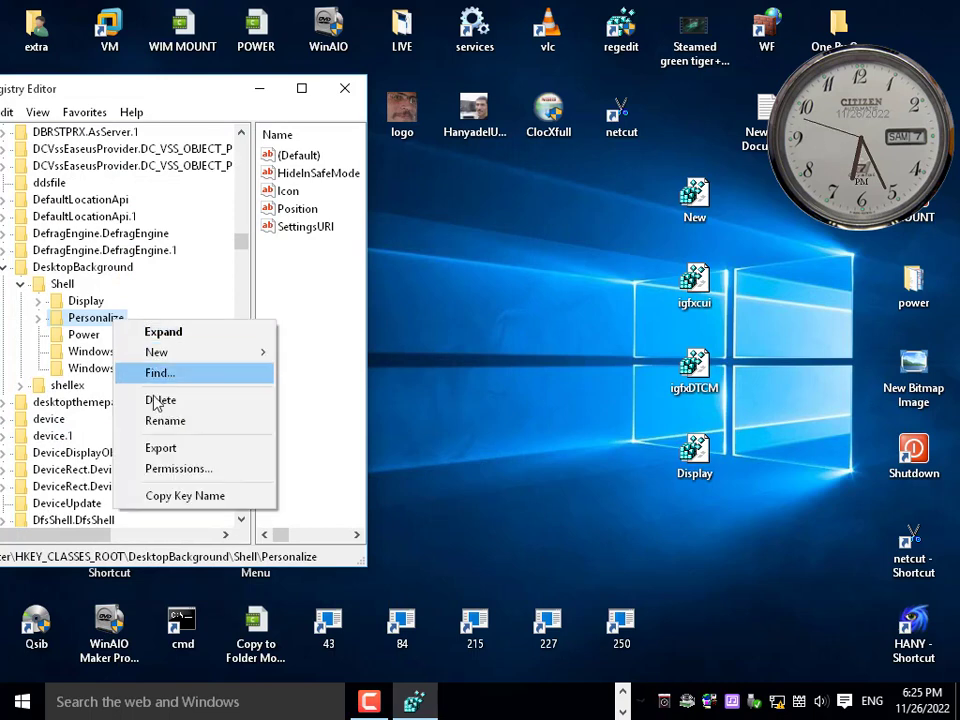
{"action": "left_click", "coordinate": [141, 420]}
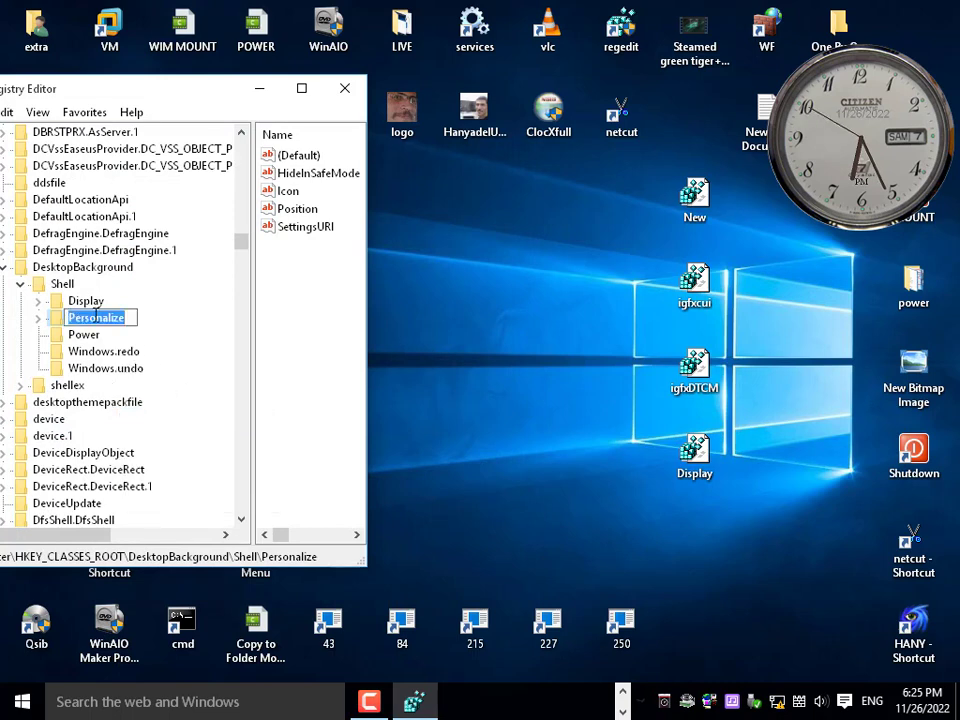
{"action": "right_click", "coordinate": [96, 316]}
{"action": "left_click", "coordinate": [139, 375]}
{"action": "left_click", "coordinate": [137, 317]}
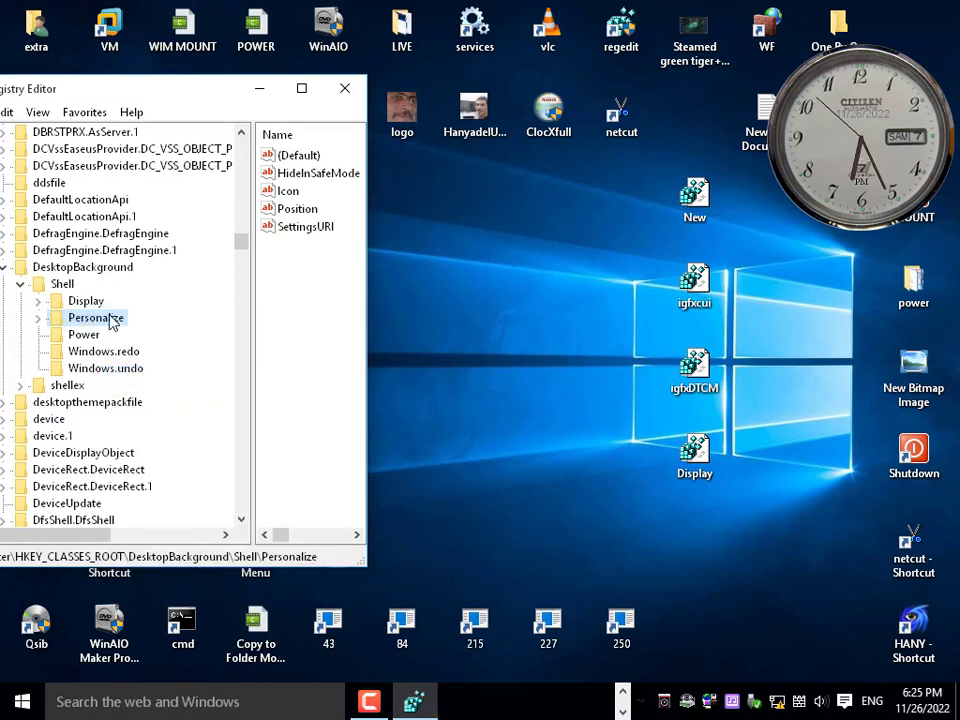
Step: Export the Personalize key to the desktop as Personalize and place the backup file directly below Display
{"action": "right_click", "coordinate": [111, 319]}
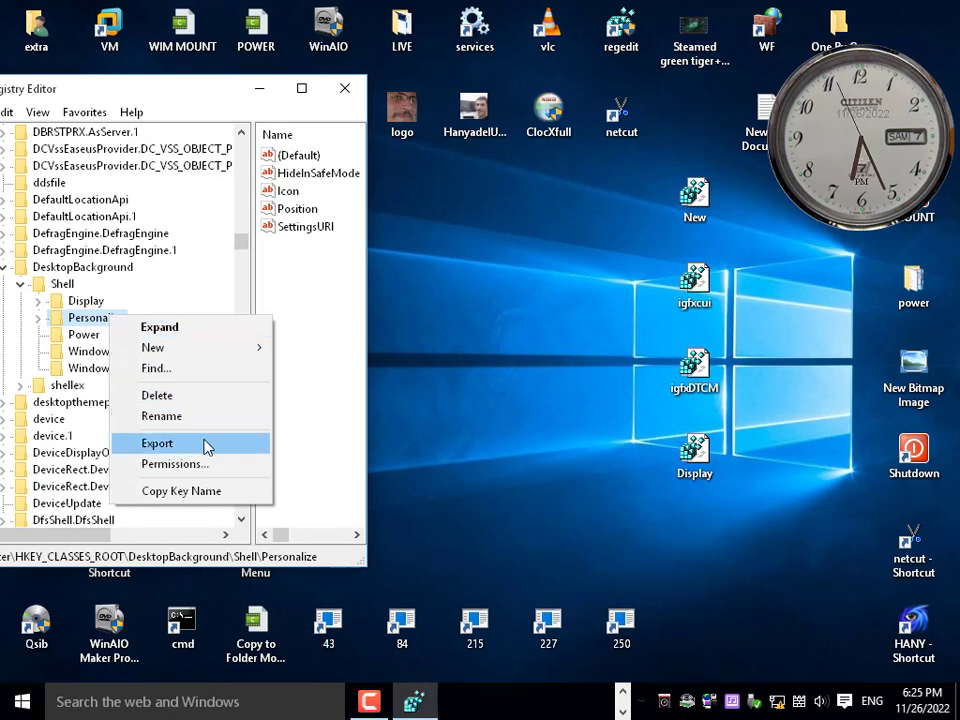
{"action": "left_click", "coordinate": [157, 443]}
{"action": "right_click", "coordinate": [321, 474]}
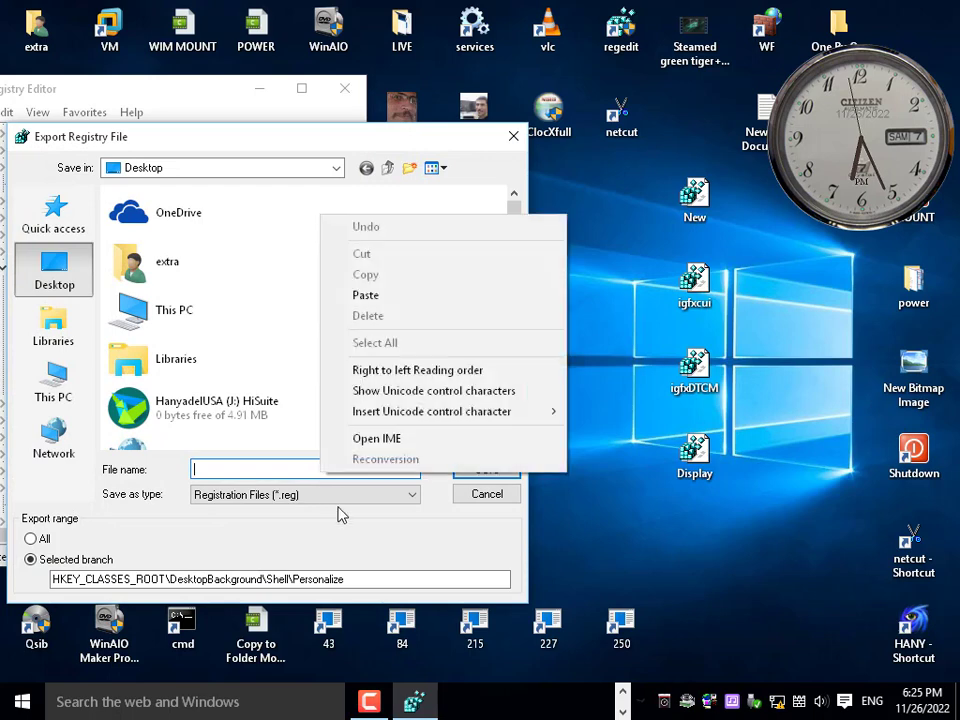
{"action": "left_click", "coordinate": [345, 296]}
{"action": "left_click", "coordinate": [485, 470]}
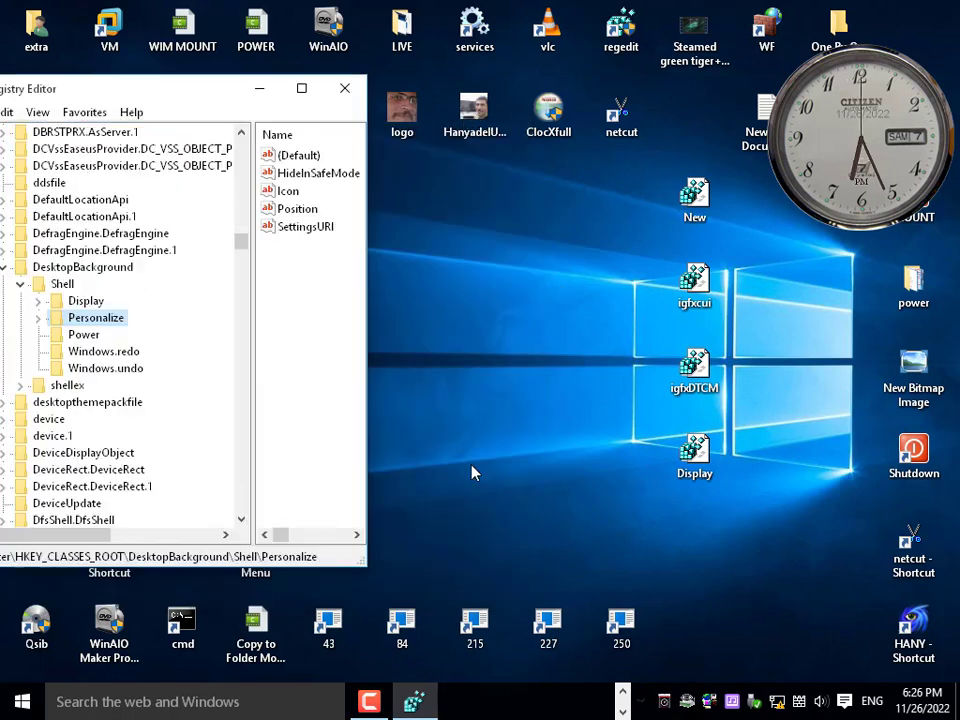
{"action": "left_click_drag", "start_coordinate": [401, 200], "coordinate": [688, 522]}
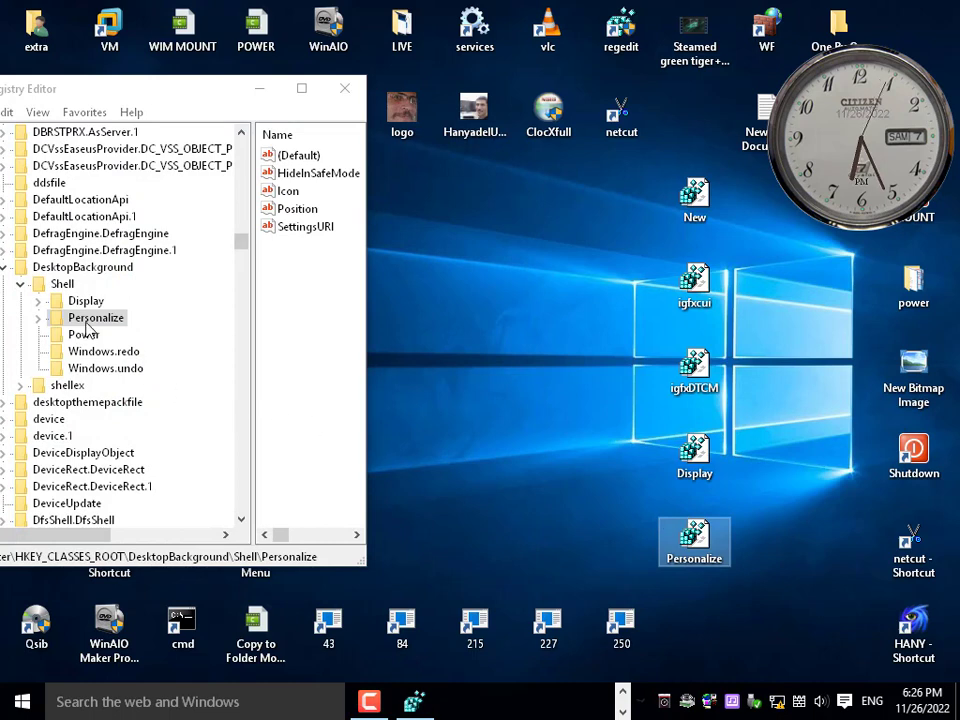
Step: Examine the Power submenu in the desktop's context menu and compare the Redo and Undo entries with the Windows.redo key
{"action": "right_click", "coordinate": [503, 271]}
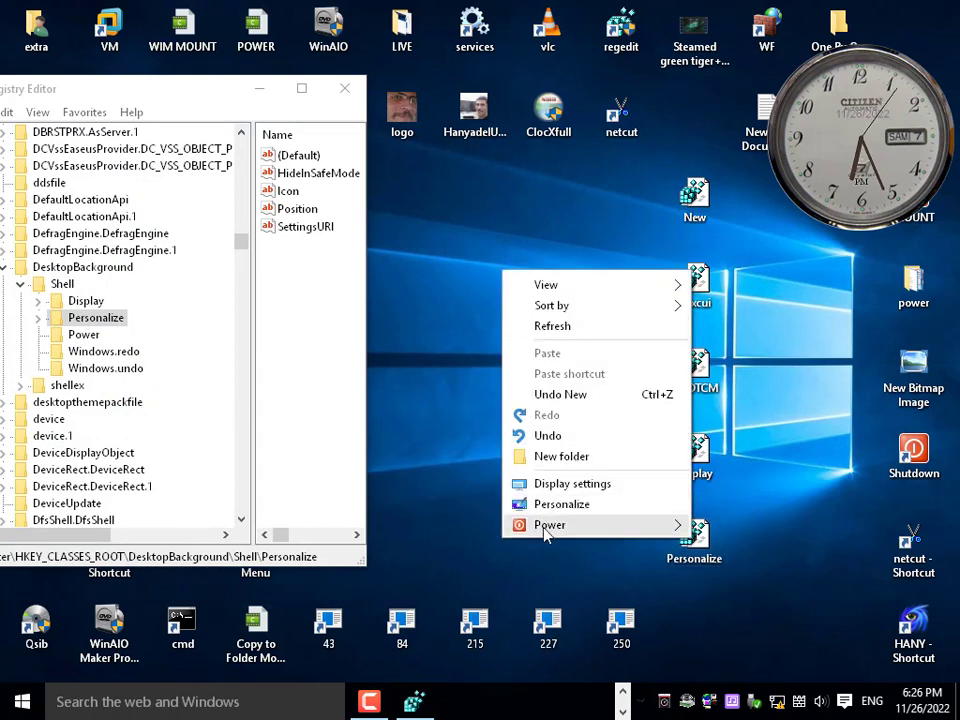
{"action": "mouse_move", "coordinate": [547, 528]}
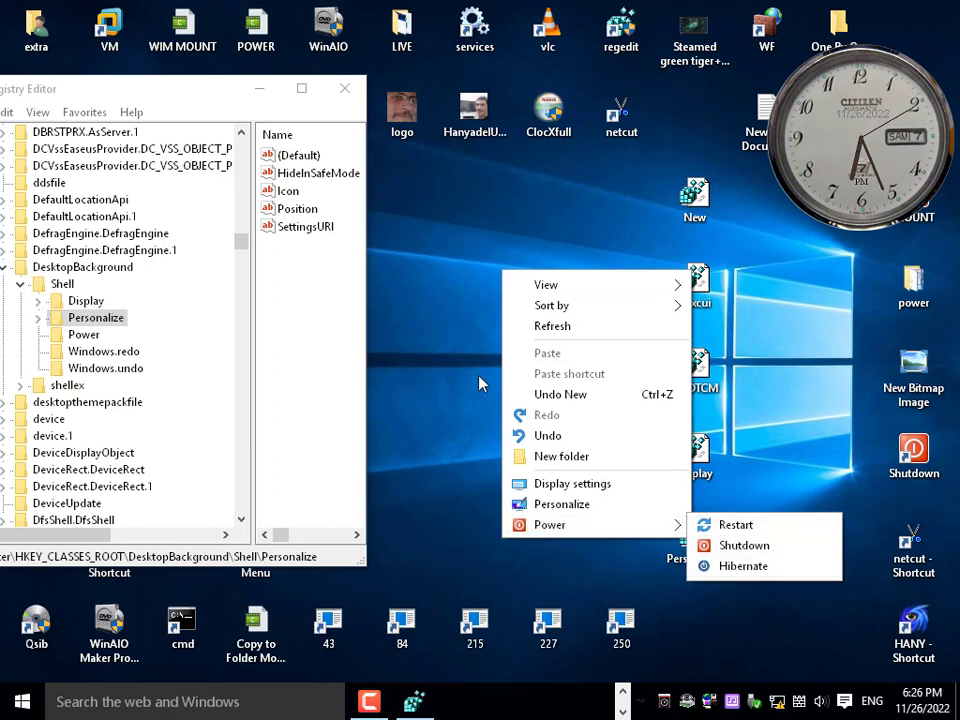
{"action": "left_click", "coordinate": [497, 266]}
{"action": "right_click", "coordinate": [497, 264]}
{"action": "mouse_move", "coordinate": [539, 522]}
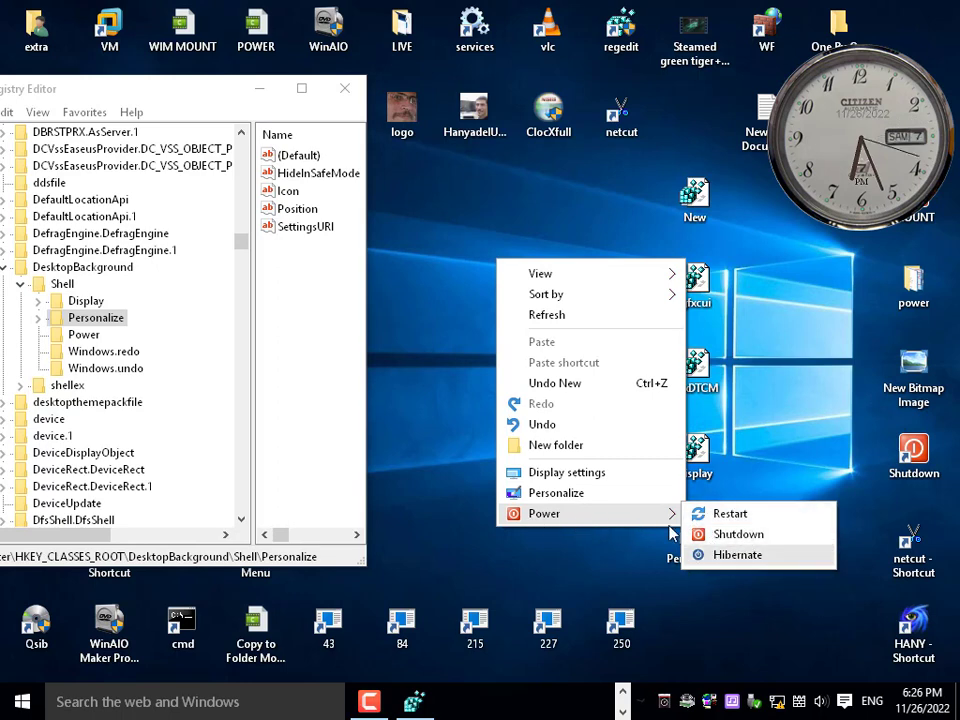
{"action": "left_click", "coordinate": [278, 380]}
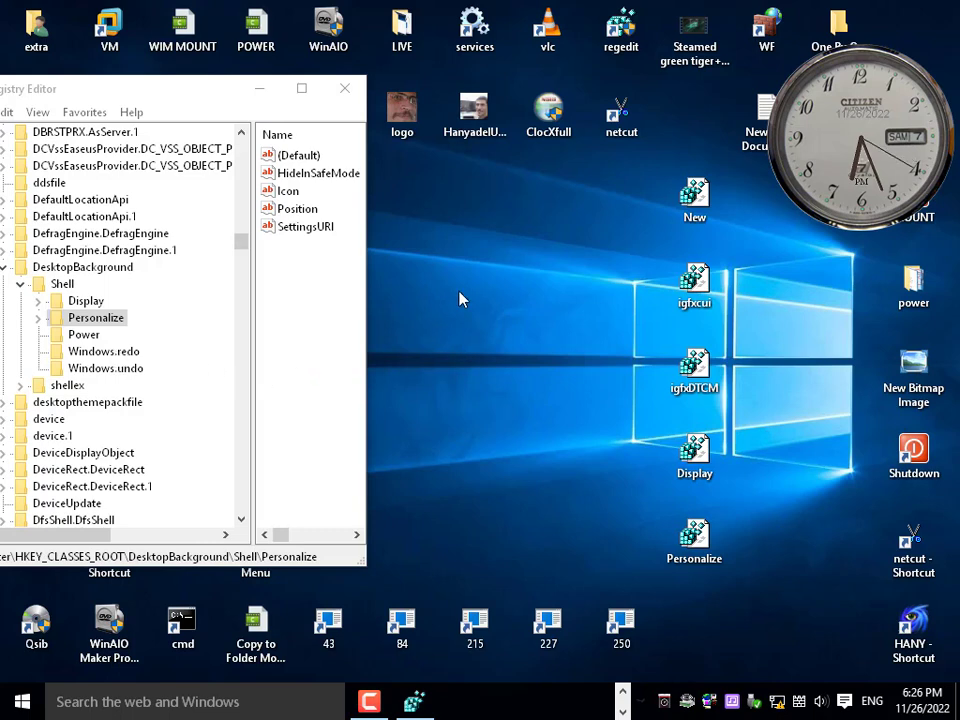
{"action": "right_click", "coordinate": [482, 261]}
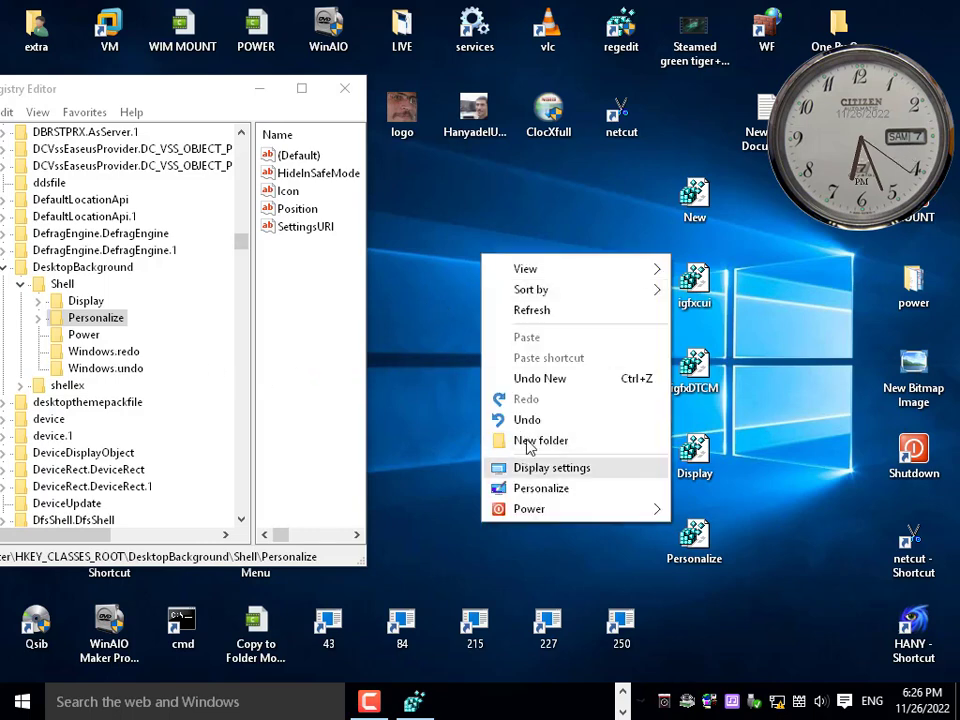
{"action": "left_click", "coordinate": [111, 355]}
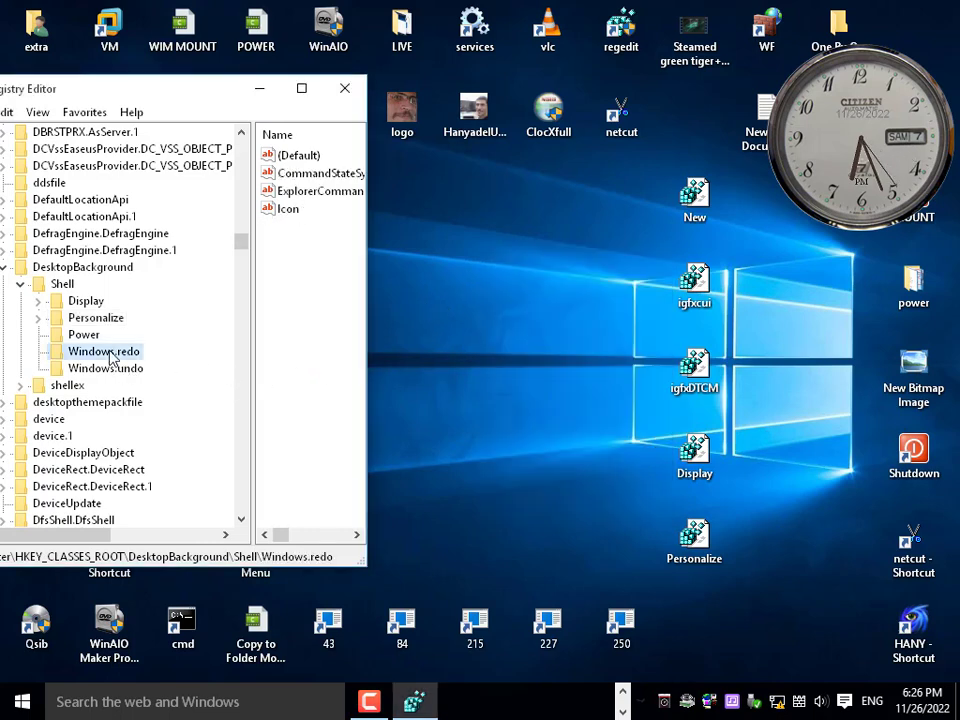
{"action": "right_click", "coordinate": [538, 262]}
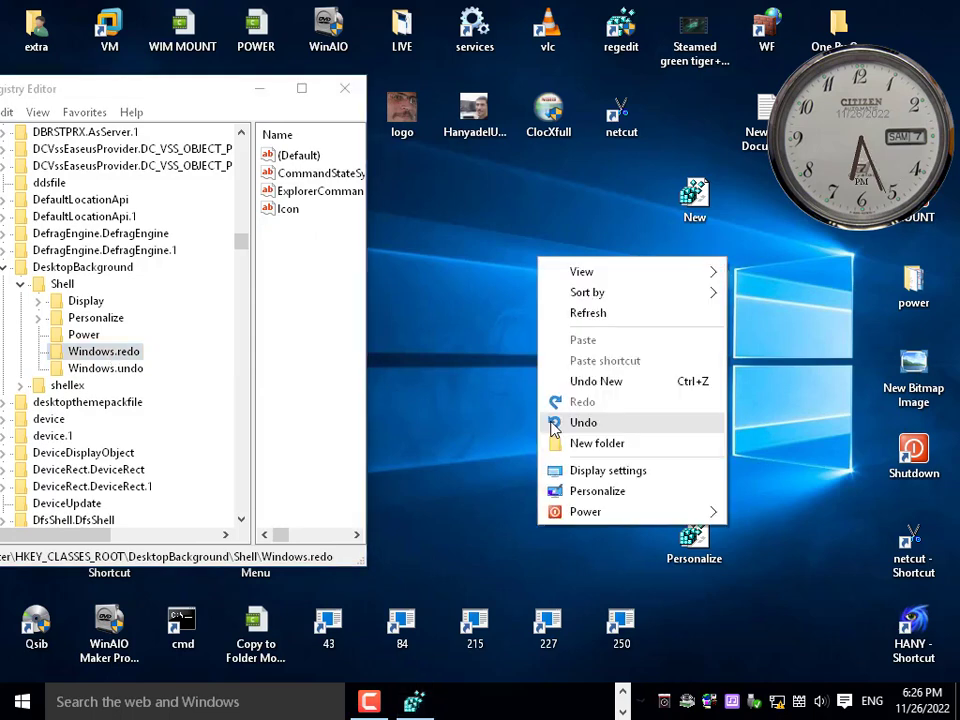
Step: Copy the name of the Windows.redo key under DesktopBackground\Shell without renaming the key
{"action": "right_click", "coordinate": [108, 357]}
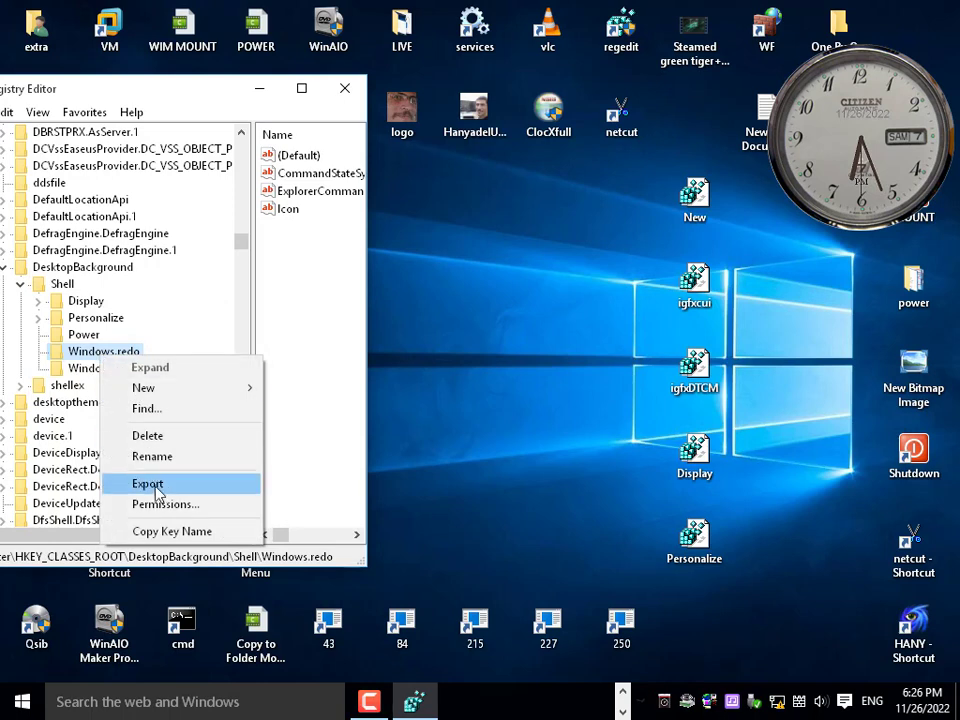
{"action": "left_click", "coordinate": [185, 456]}
{"action": "right_click", "coordinate": [125, 354]}
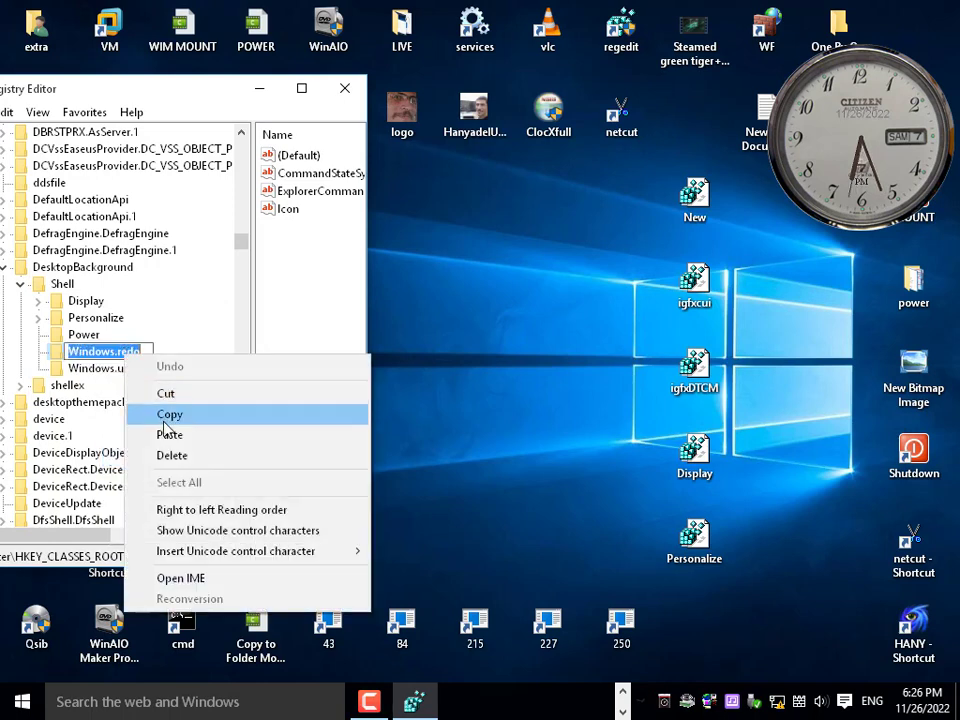
{"action": "left_click", "coordinate": [165, 413]}
{"action": "left_click", "coordinate": [227, 335]}
Step: Export the Windows.redo key to the desktop as Windows.redo and place the backup file beside igfxcui
{"action": "right_click", "coordinate": [109, 353]}
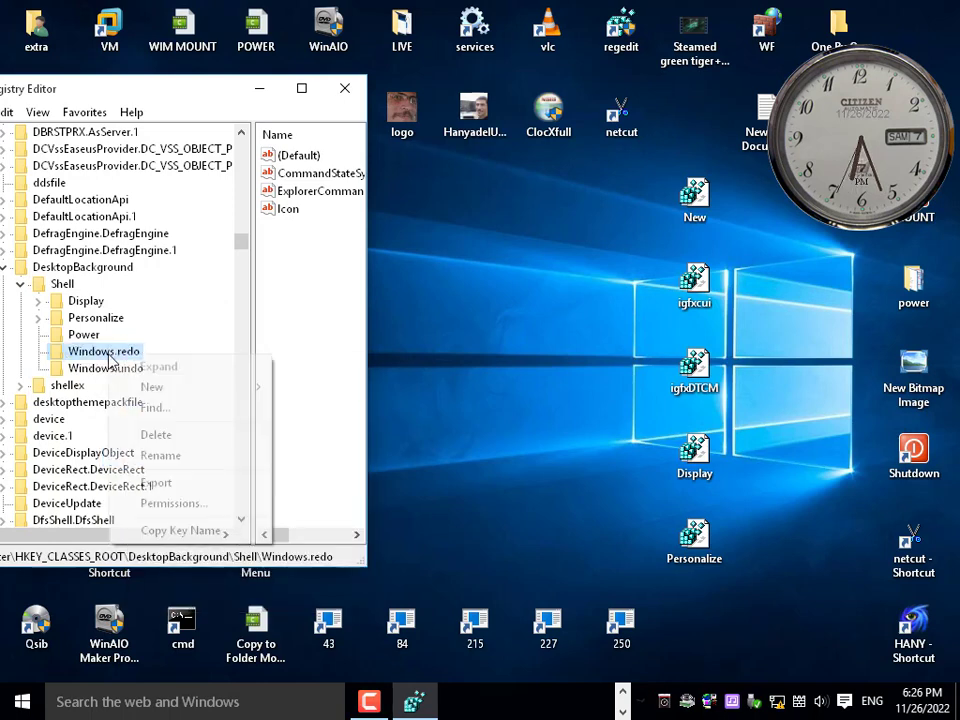
{"action": "left_click", "coordinate": [191, 483]}
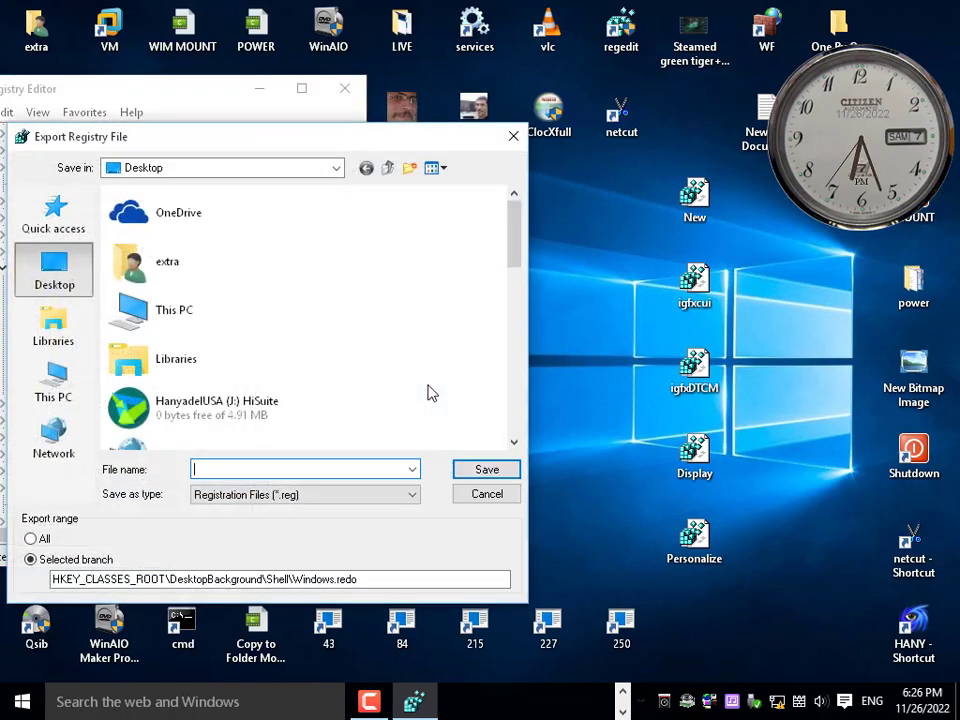
{"action": "right_click", "coordinate": [384, 467]}
{"action": "left_click", "coordinate": [465, 290]}
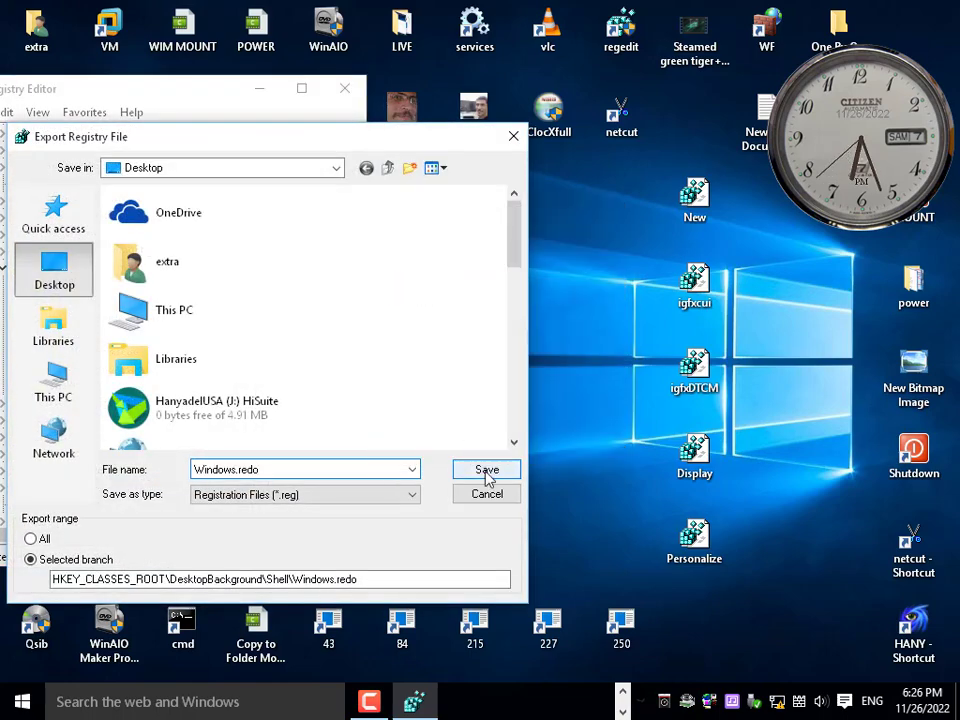
{"action": "left_click", "coordinate": [487, 470]}
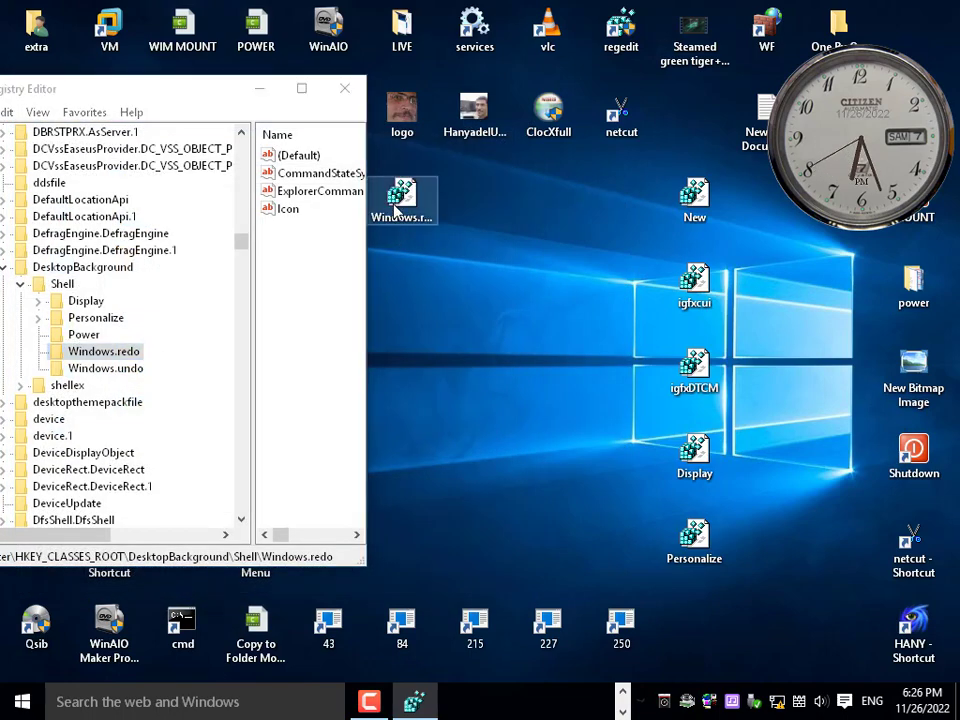
{"action": "left_click_drag", "start_coordinate": [397, 208], "coordinate": [766, 272]}
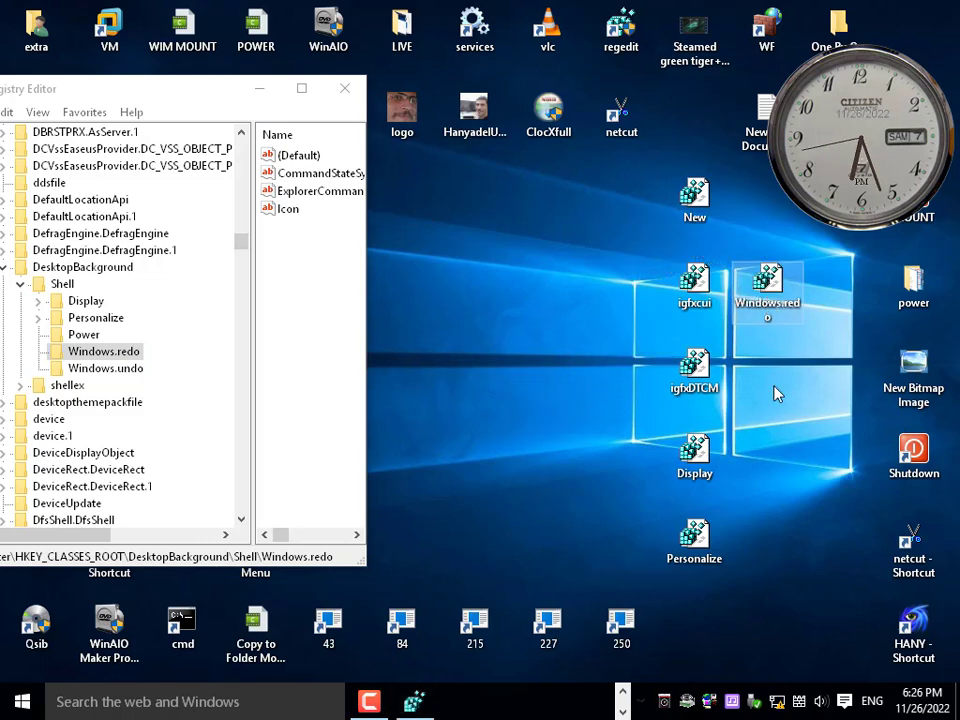
Step: Copy the name of the Windows.undo key under DesktopBackground\Shell without renaming the key
{"action": "left_click", "coordinate": [104, 370]}
{"action": "right_click", "coordinate": [102, 370]}
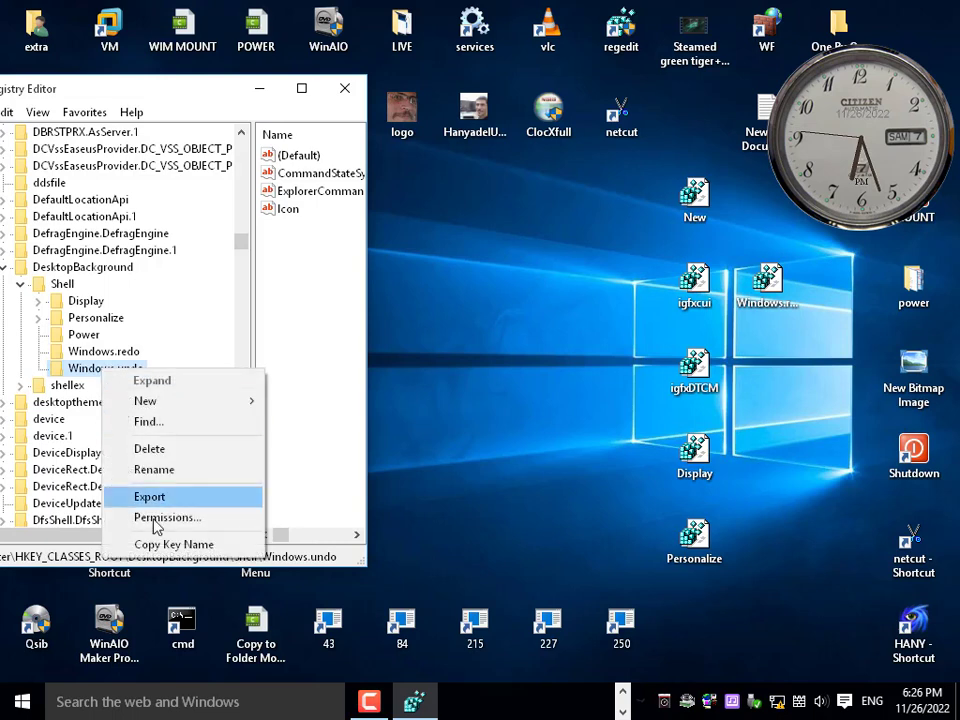
{"action": "left_click", "coordinate": [170, 478]}
{"action": "right_click", "coordinate": [133, 372]}
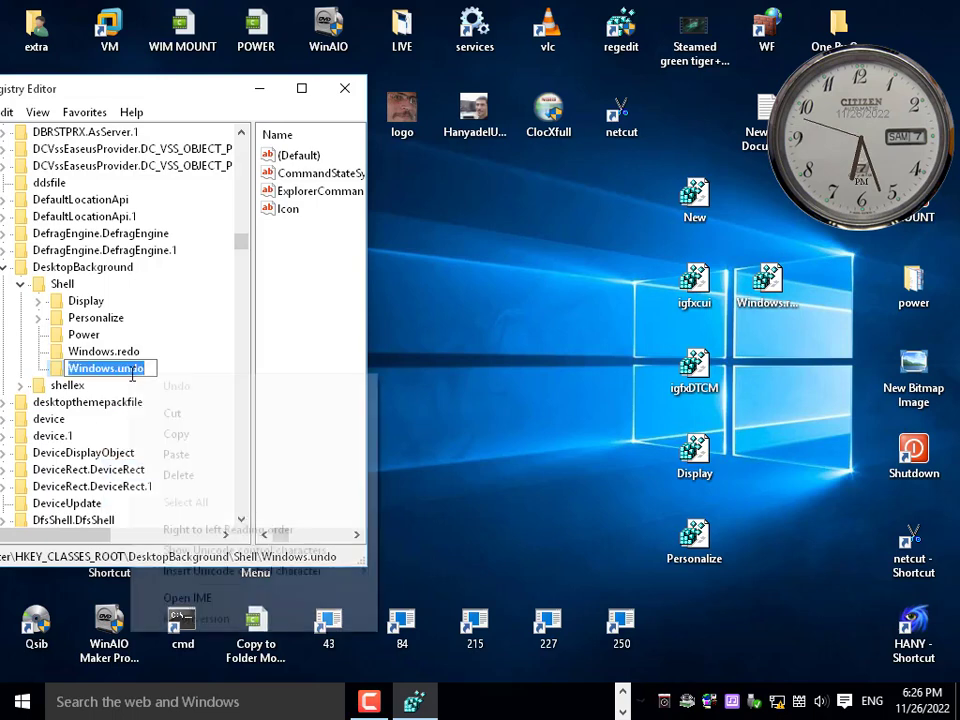
{"action": "left_click", "coordinate": [176, 434]}
{"action": "key", "text": "Return"}
Step: Export the Windows.undo key to the desktop as Windows.undo and place the backup file directly below Windows.redo
{"action": "right_click", "coordinate": [146, 368]}
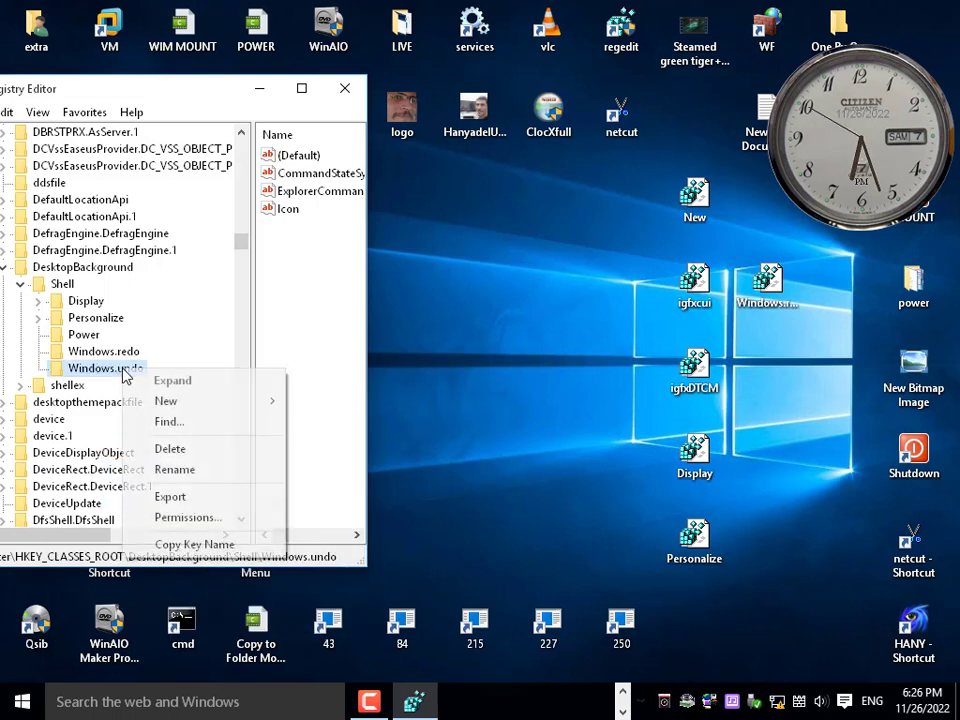
{"action": "left_click", "coordinate": [197, 496]}
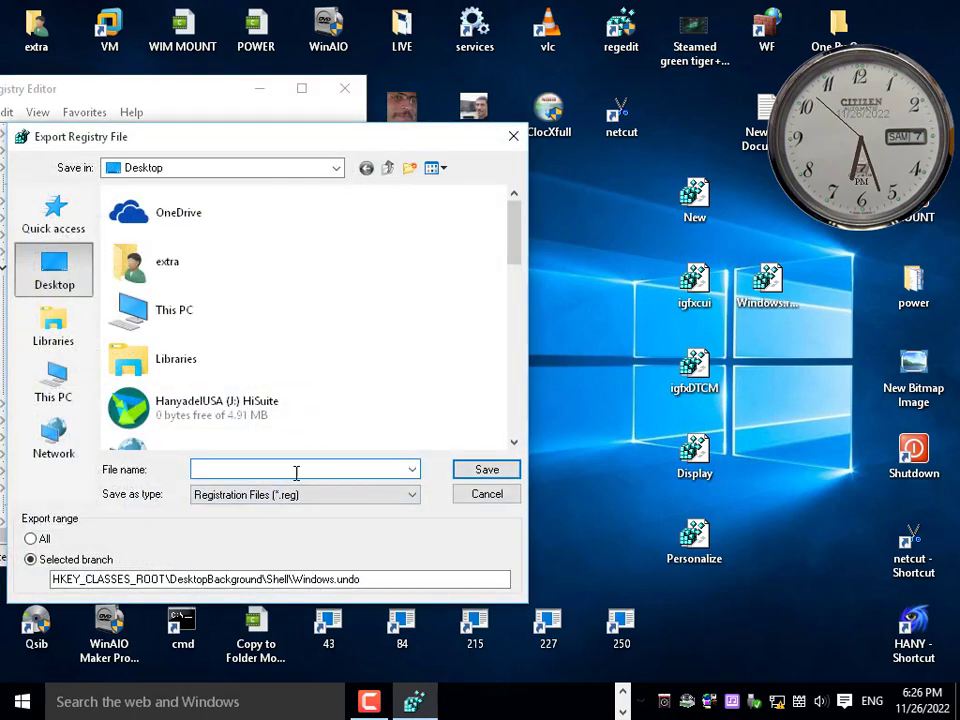
{"action": "right_click", "coordinate": [296, 472]}
{"action": "left_click", "coordinate": [311, 294]}
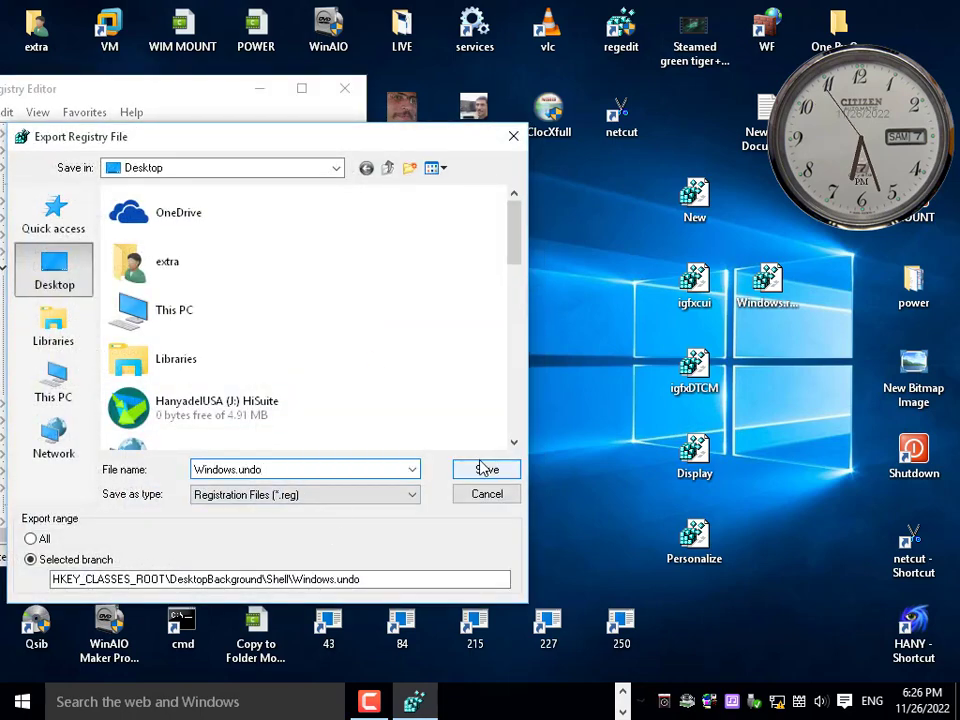
{"action": "left_click", "coordinate": [486, 469]}
{"action": "left_click_drag", "start_coordinate": [405, 214], "coordinate": [790, 382]}
Step: Check the desktop's context menu entries and copy the name of the Power key under DesktopBackground\Shell without renaming it
{"action": "right_click", "coordinate": [501, 252]}
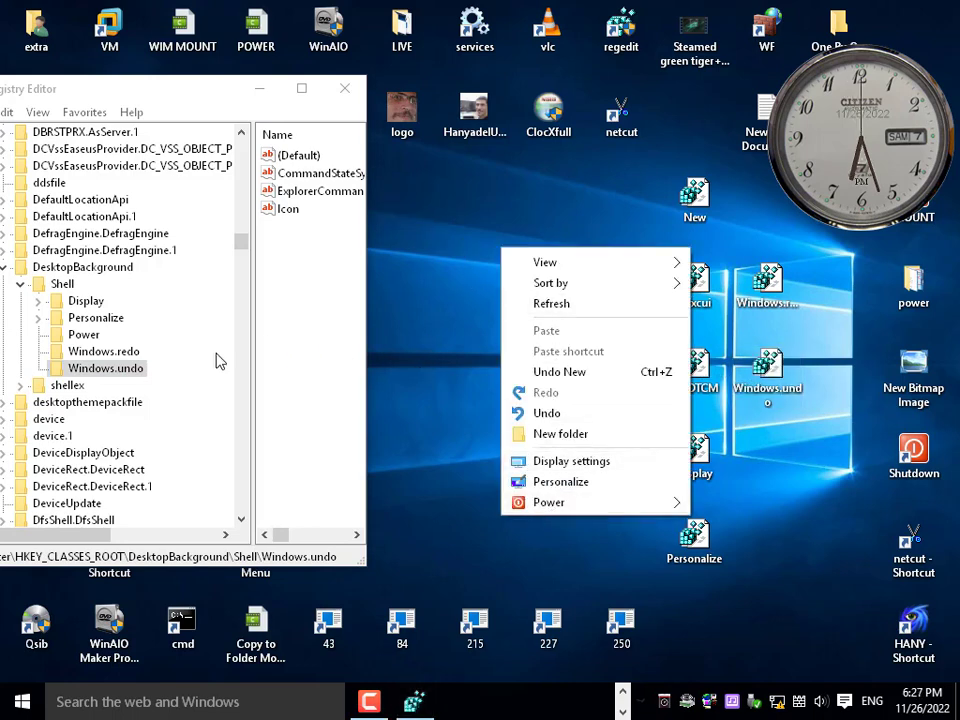
{"action": "left_click", "coordinate": [85, 337]}
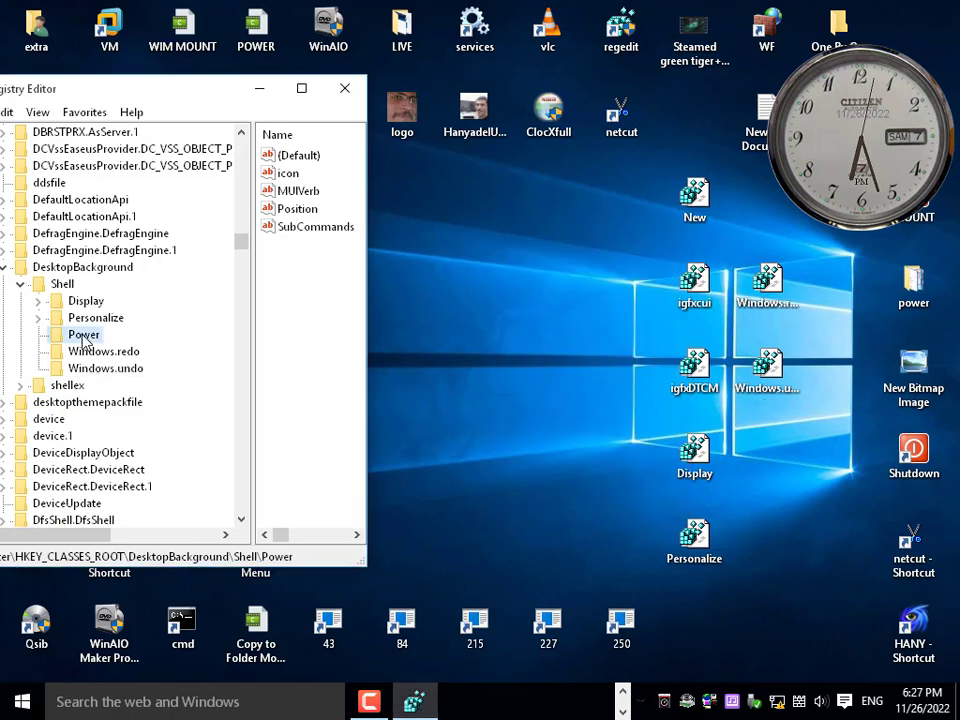
{"action": "right_click", "coordinate": [88, 336]}
{"action": "left_click", "coordinate": [135, 435]}
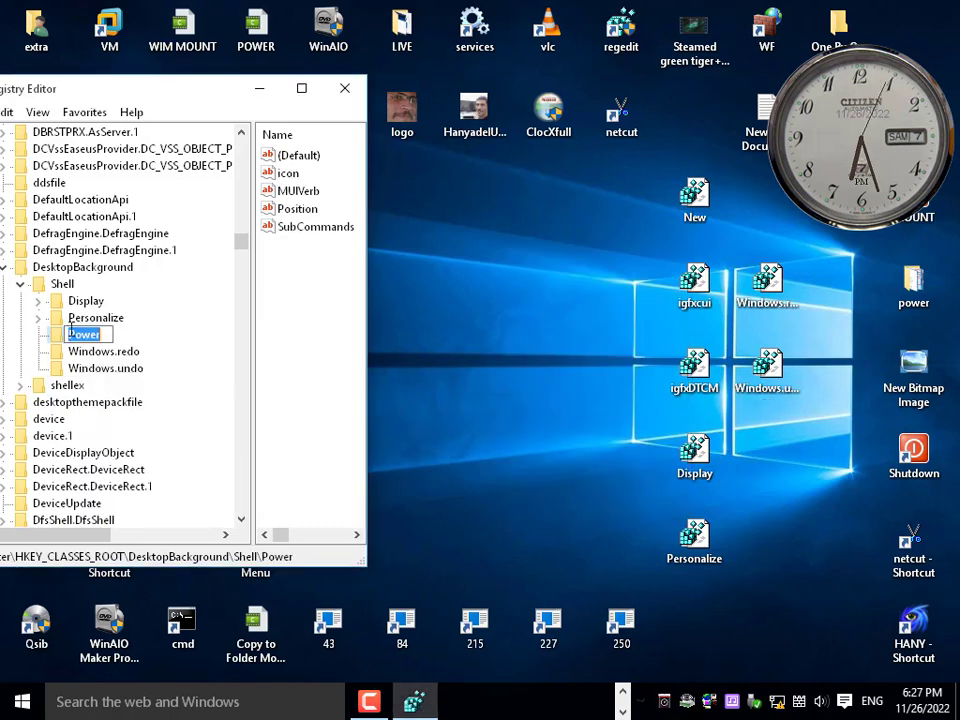
{"action": "right_click", "coordinate": [70, 334]}
{"action": "left_click", "coordinate": [139, 390]}
{"action": "key", "text": "Return"}
Step: Export the Power key under DesktopBackground\Shell as Power, saving the registration file in the desktop's power folder
{"action": "right_click", "coordinate": [83, 338]}
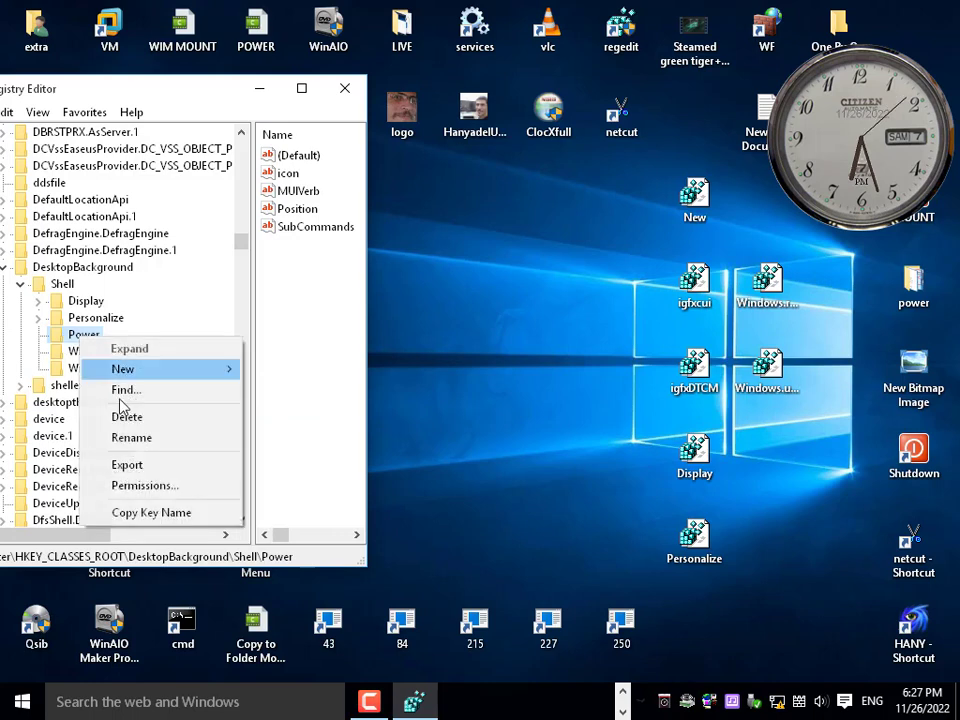
{"action": "left_click", "coordinate": [156, 463]}
{"action": "right_click", "coordinate": [260, 467]}
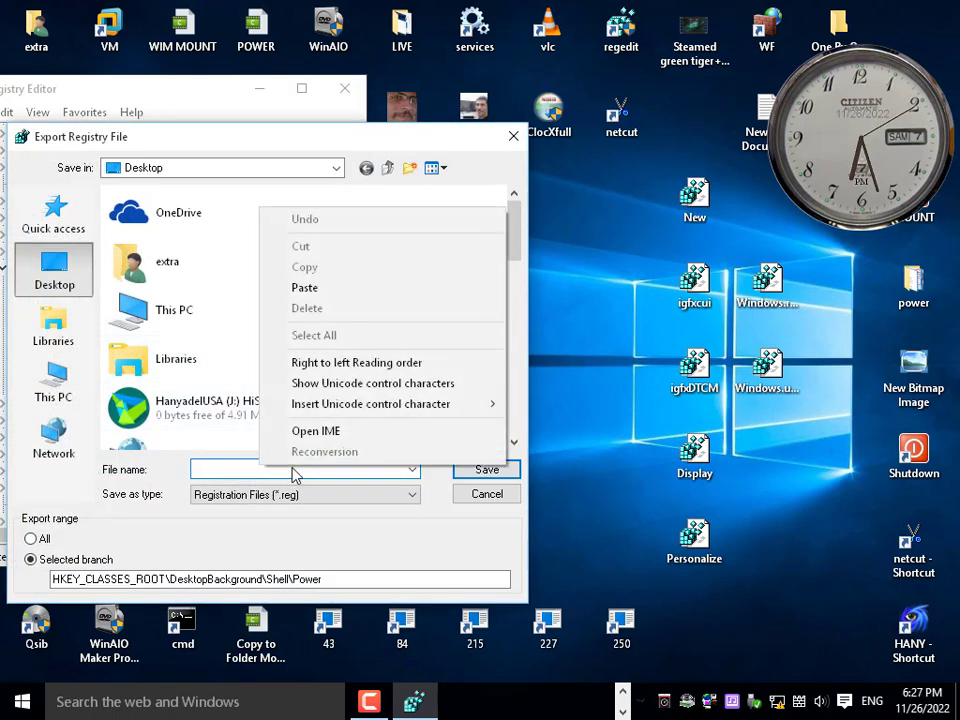
{"action": "left_click", "coordinate": [307, 287]}
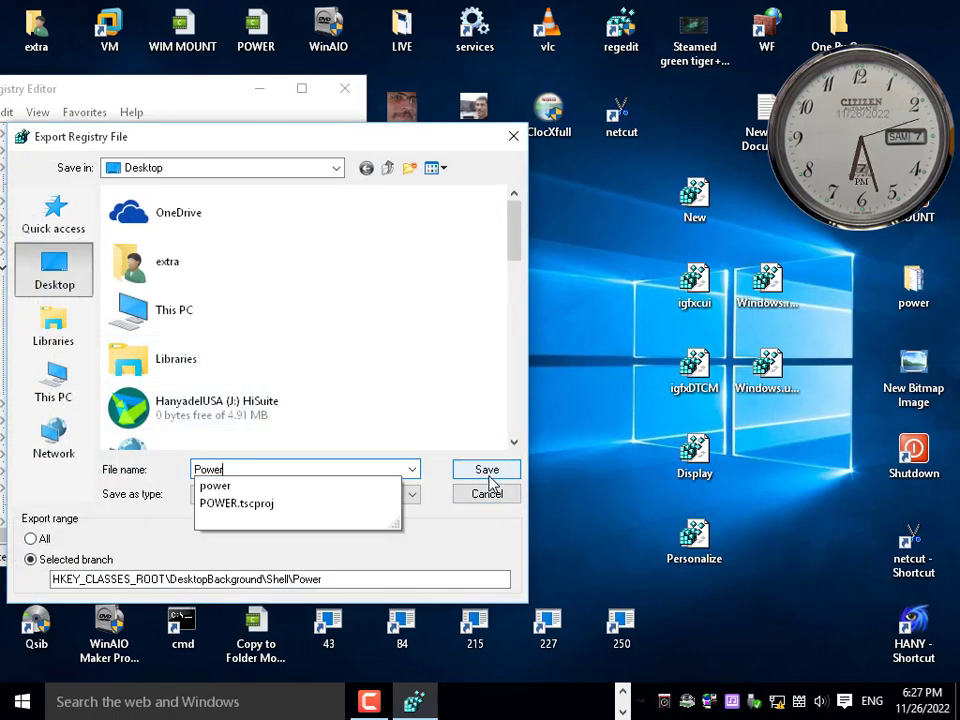
{"action": "left_click", "coordinate": [488, 478]}
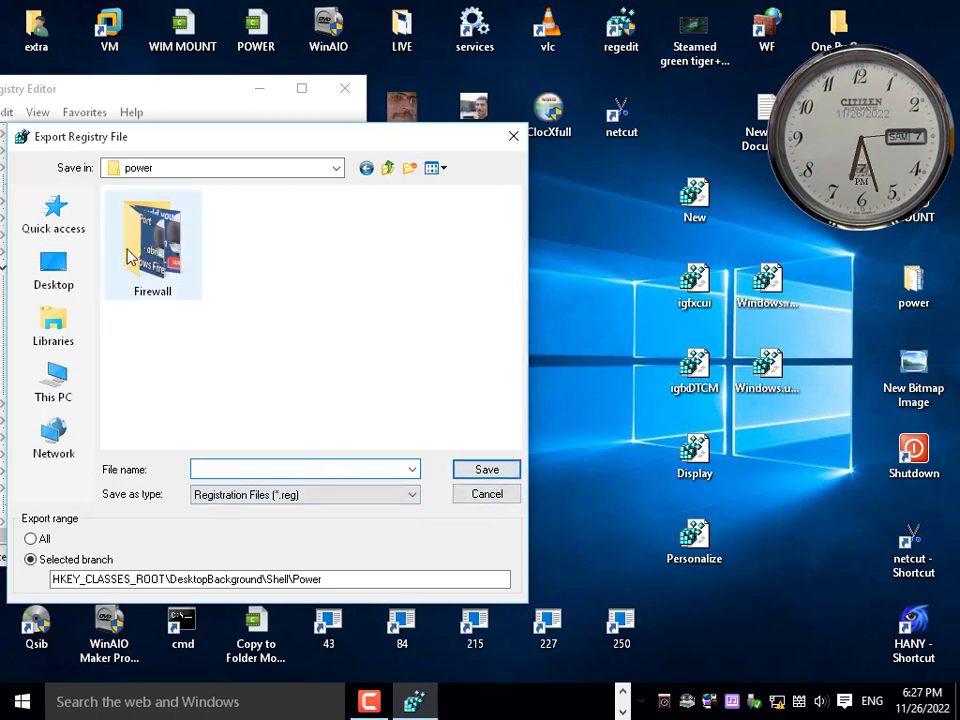
{"action": "left_click", "coordinate": [54, 270]}
{"action": "right_click", "coordinate": [295, 468]}
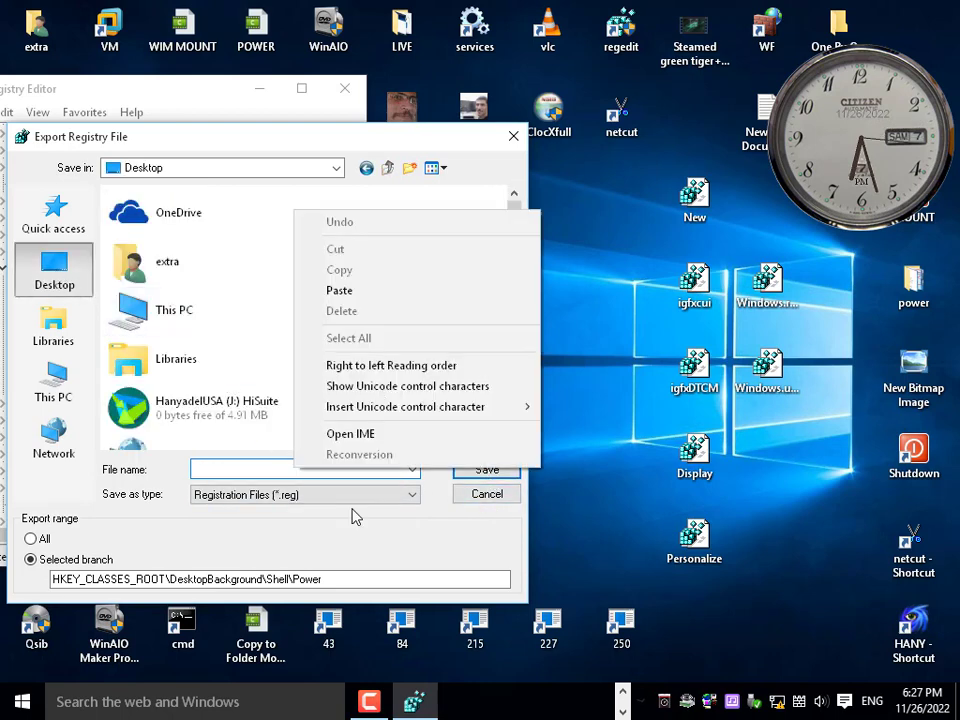
{"action": "left_click", "coordinate": [364, 291]}
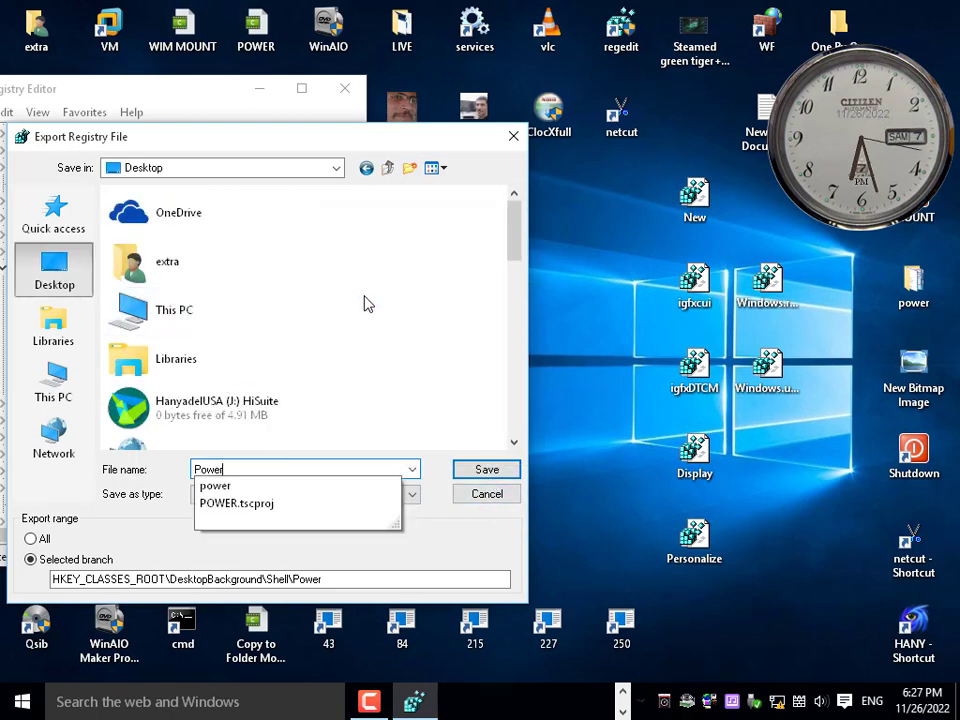
{"action": "left_click", "coordinate": [472, 474]}
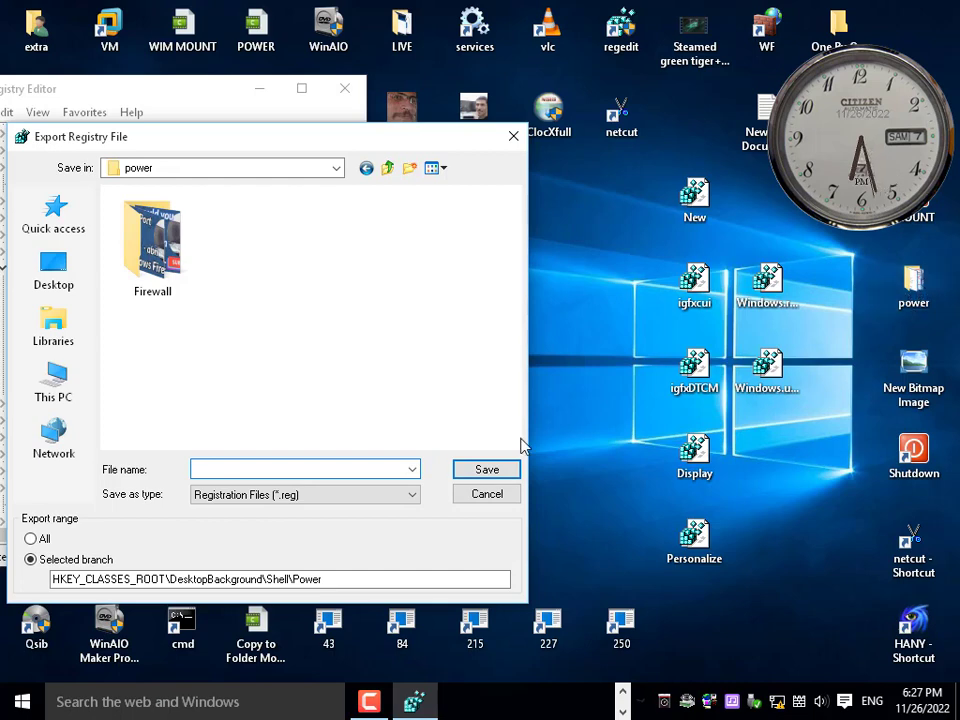
{"action": "right_click", "coordinate": [336, 469]}
{"action": "left_click", "coordinate": [395, 292]}
{"action": "left_click", "coordinate": [485, 469]}
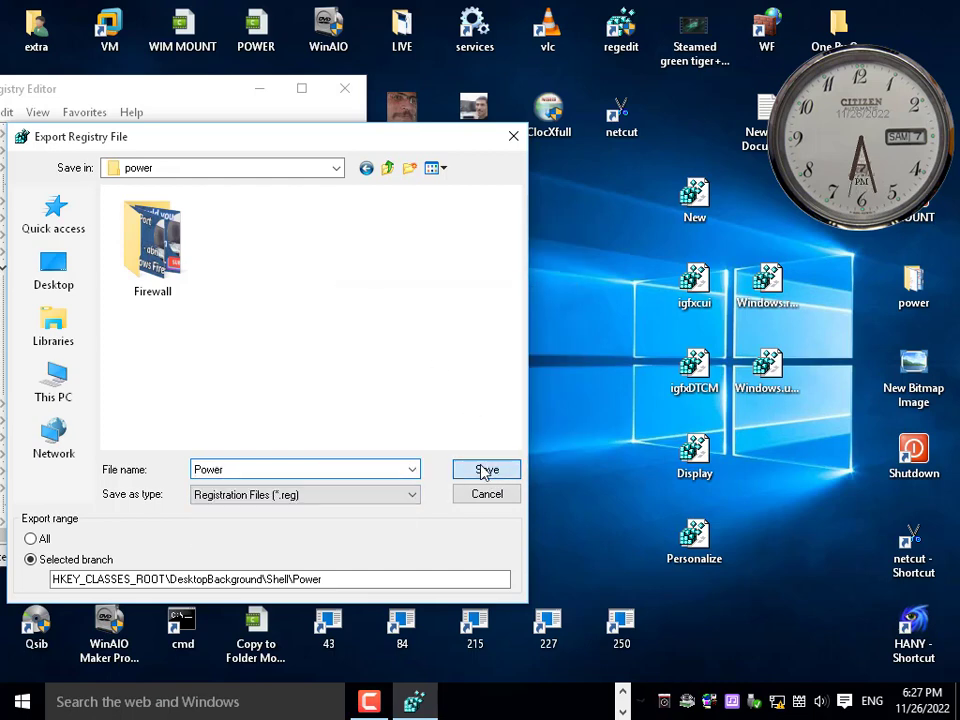
Step: Move the Power backup file out of the power folder onto the desktop, directly below Windows.undo, and close the folder
{"action": "double_click", "coordinate": [911, 290]}
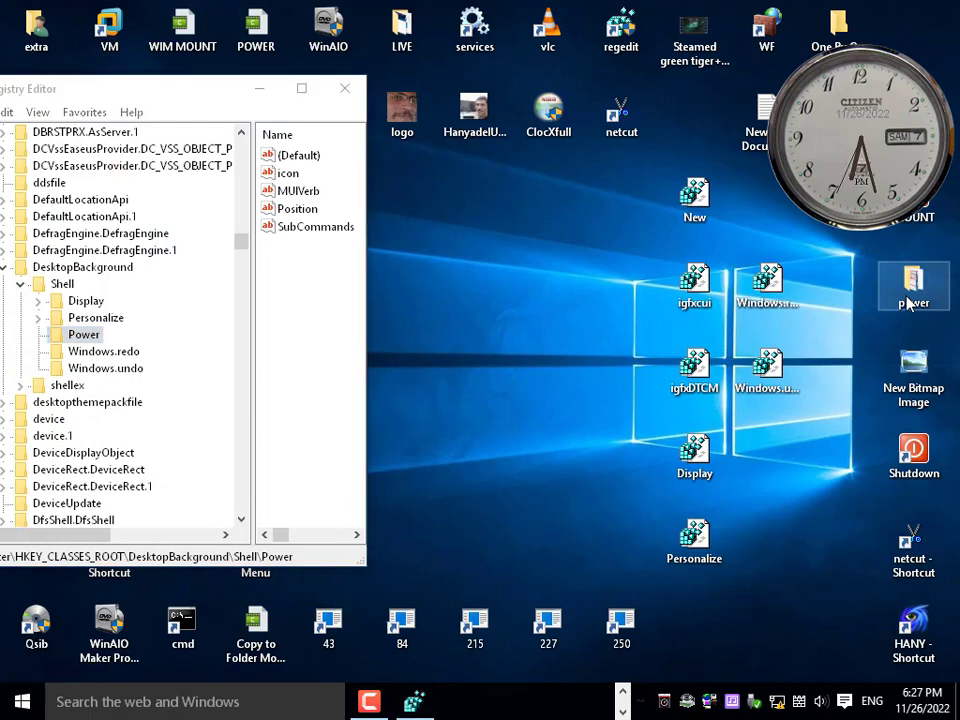
{"action": "left_click_drag", "start_coordinate": [490, 512], "coordinate": [860, 533]}
{"action": "left_click", "coordinate": [812, 53]}
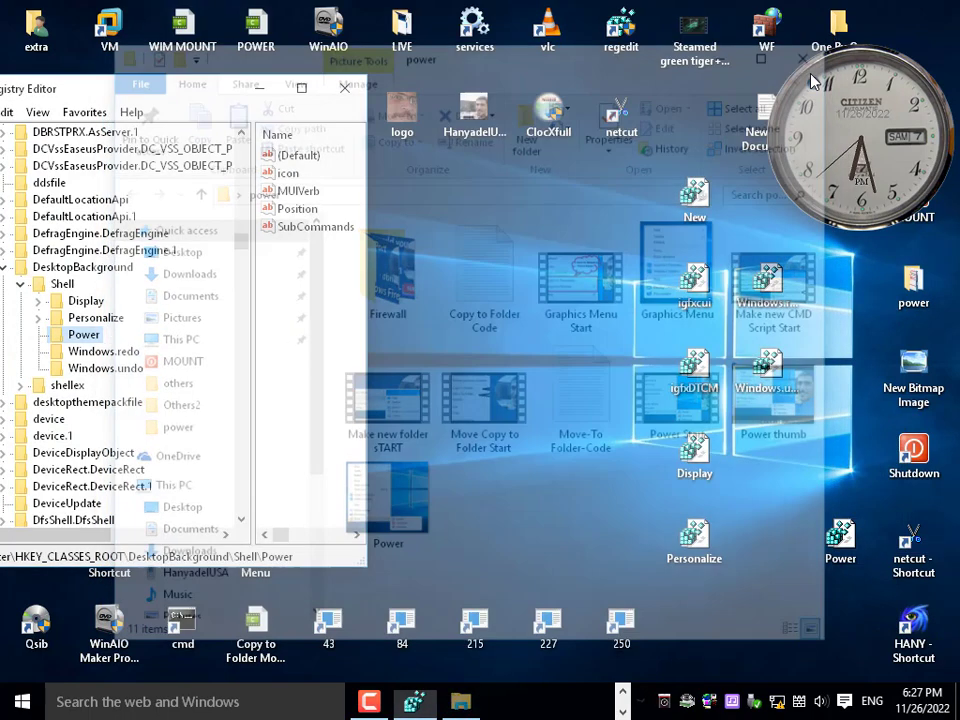
{"action": "left_click_drag", "start_coordinate": [845, 545], "coordinate": [772, 463]}
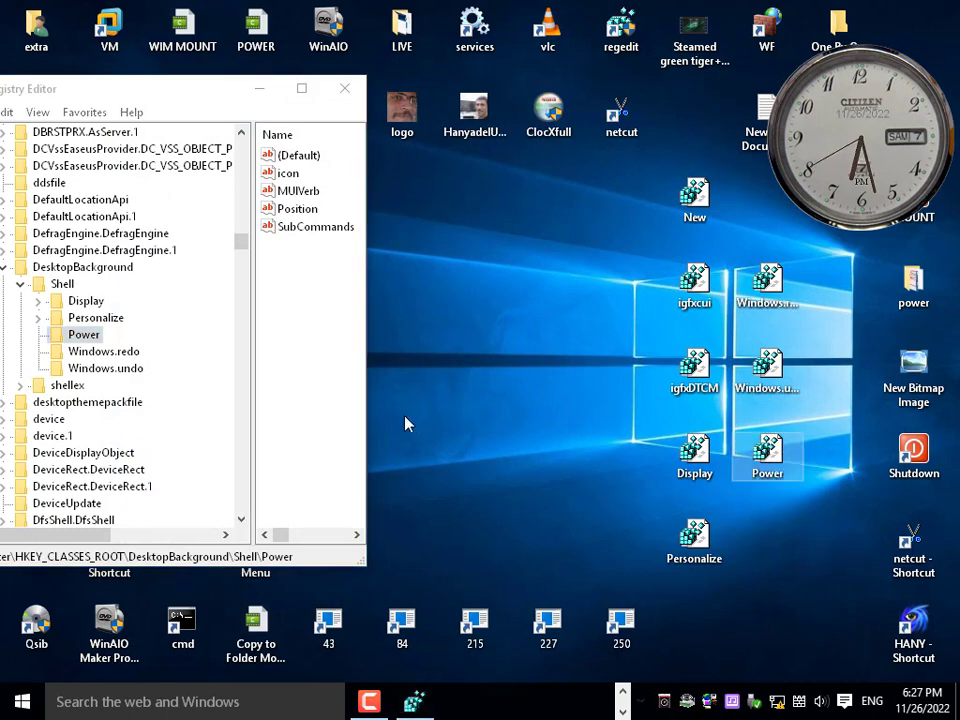
Step: Check the desktop's context menu entries and try to delete the Display key under DesktopBackground\Shell
{"action": "right_click", "coordinate": [438, 272]}
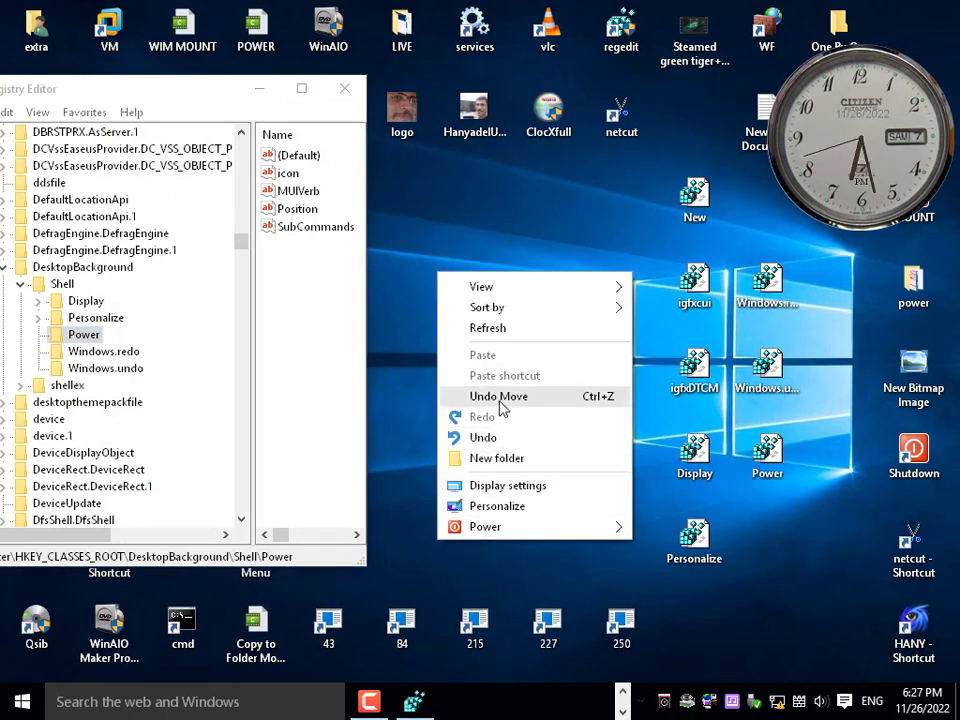
{"action": "left_click", "coordinate": [90, 302]}
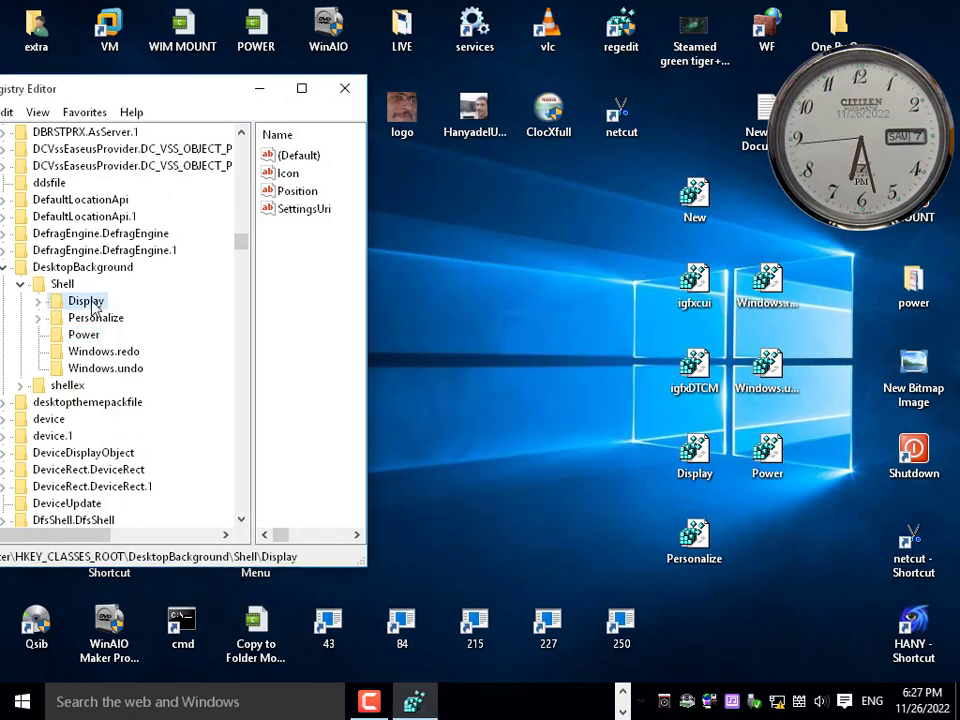
{"action": "key", "text": "Delete"}
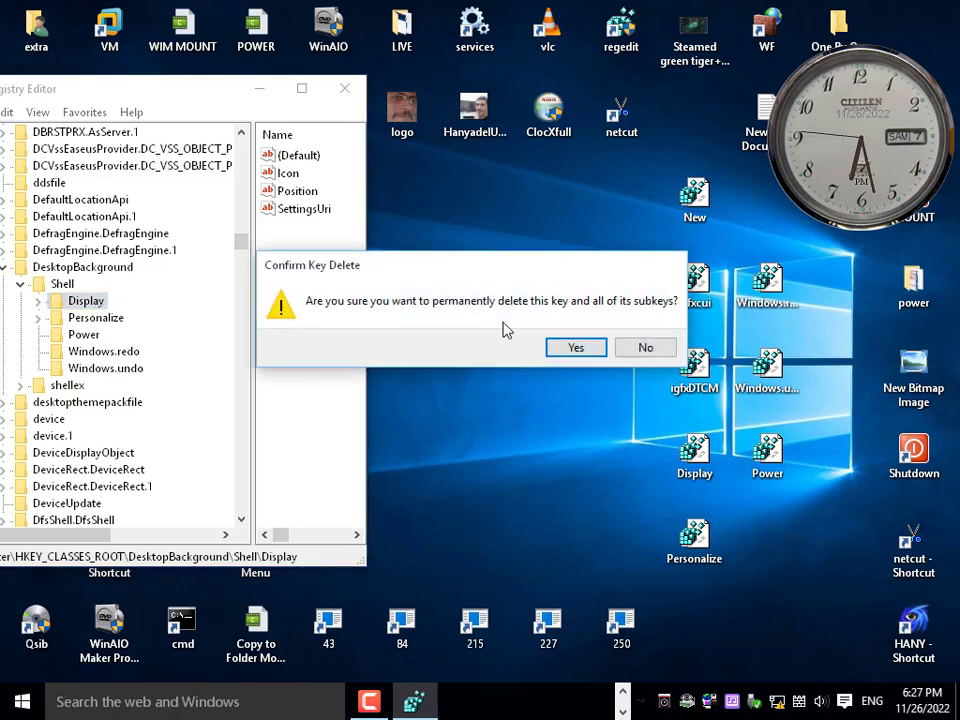
{"action": "left_click", "coordinate": [645, 347]}
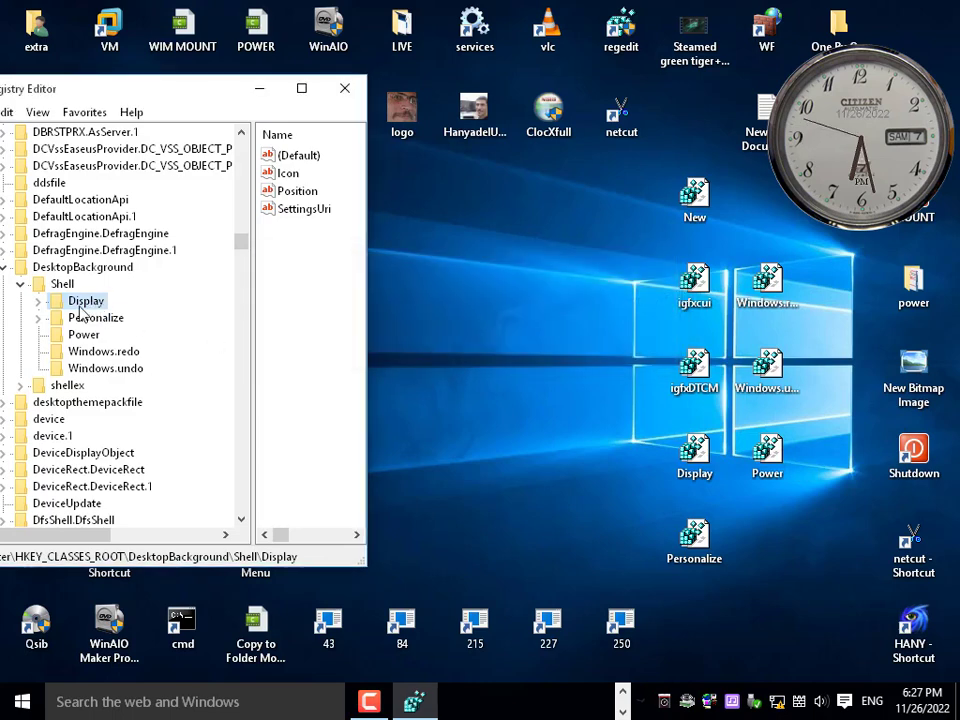
{"action": "right_click", "coordinate": [92, 304]}
{"action": "left_click", "coordinate": [121, 384]}
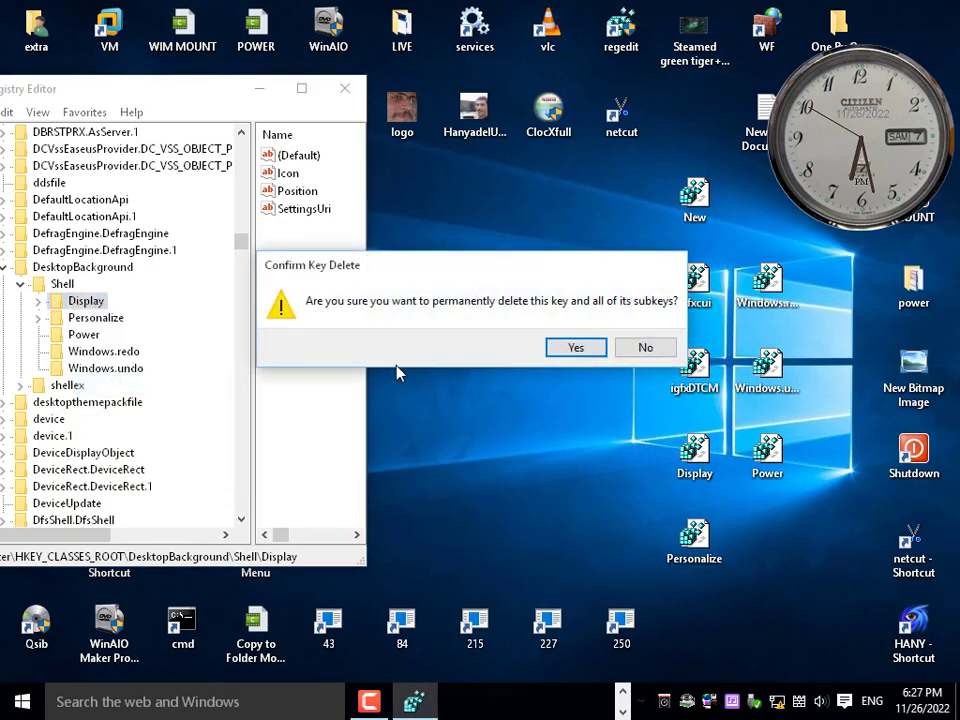
{"action": "left_click", "coordinate": [568, 346]}
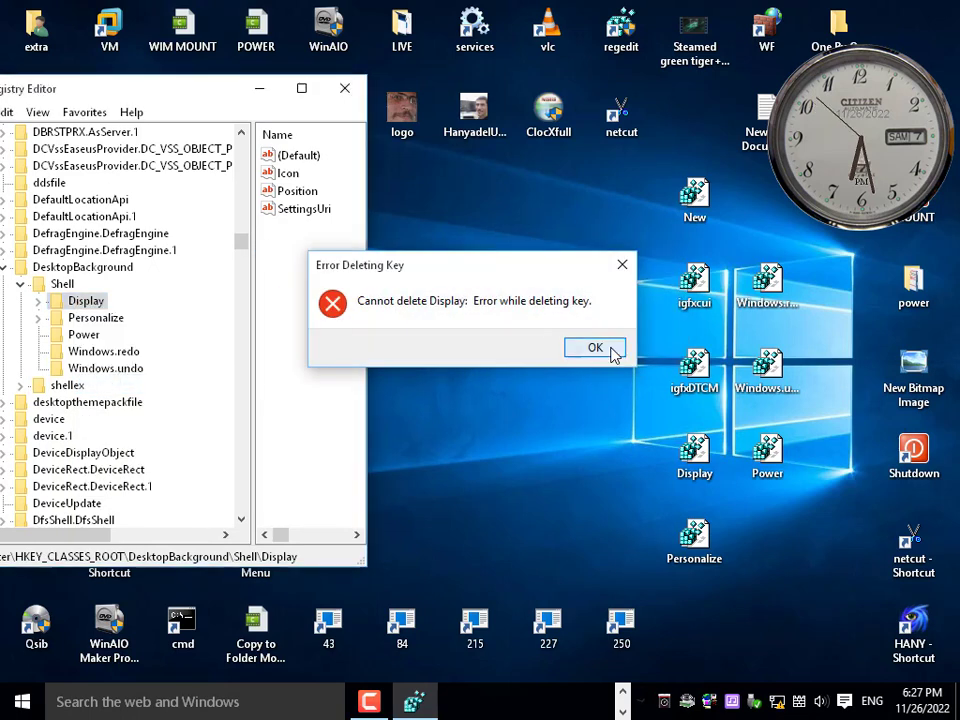
{"action": "key", "text": "Return"}
Step: Try to delete the Personalize key under DesktopBackground\Shell
{"action": "left_click", "coordinate": [94, 318]}
{"action": "right_click", "coordinate": [93, 317]}
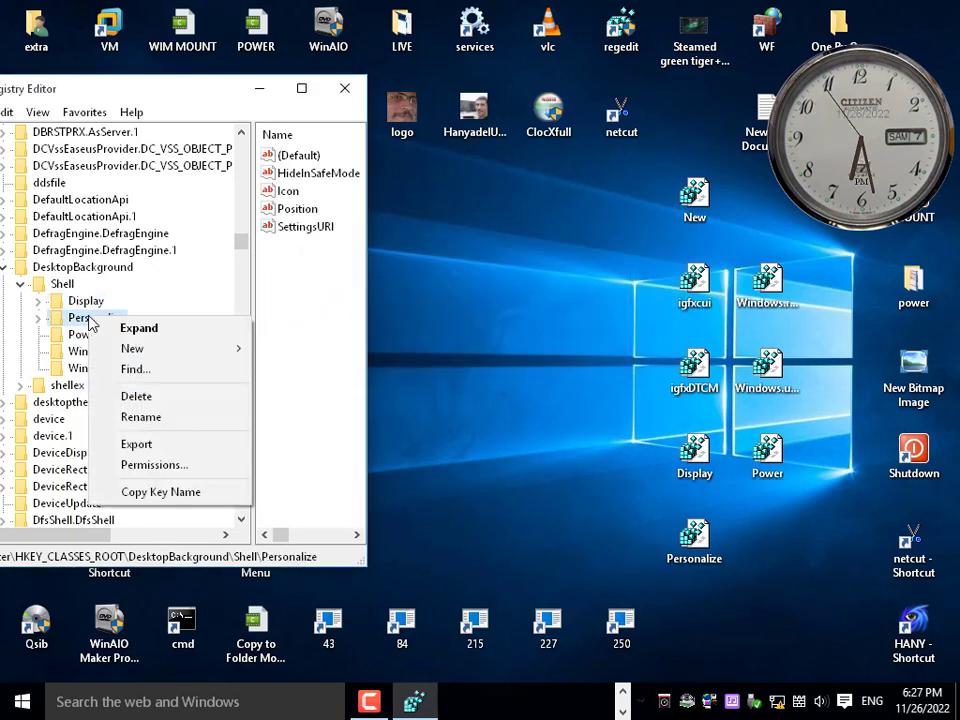
{"action": "left_click", "coordinate": [144, 399]}
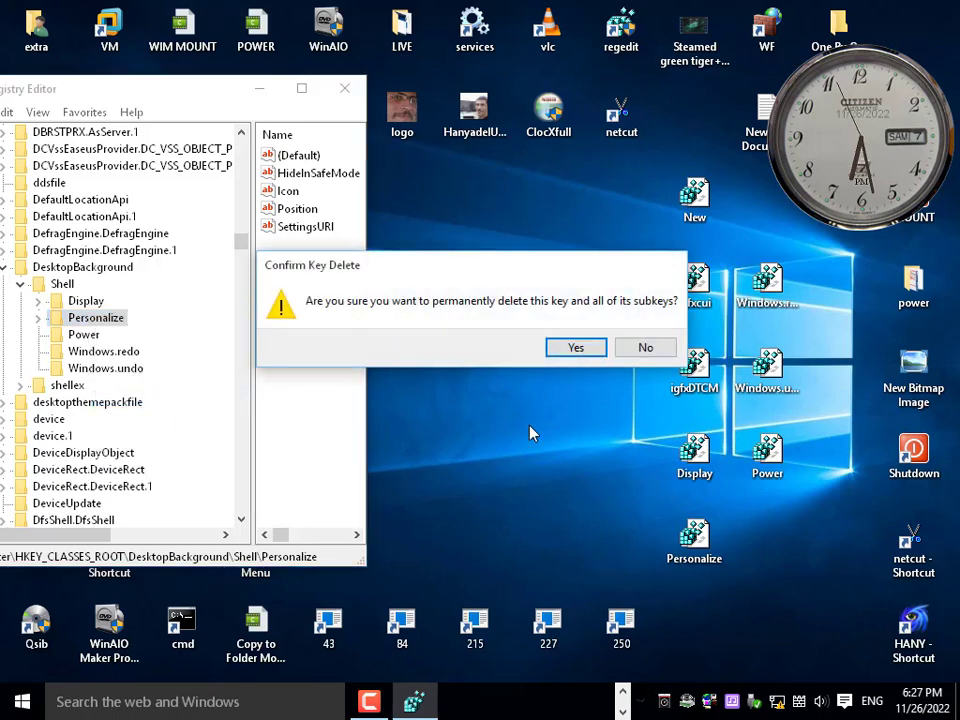
{"action": "left_click", "coordinate": [592, 351]}
{"action": "left_click", "coordinate": [594, 349]}
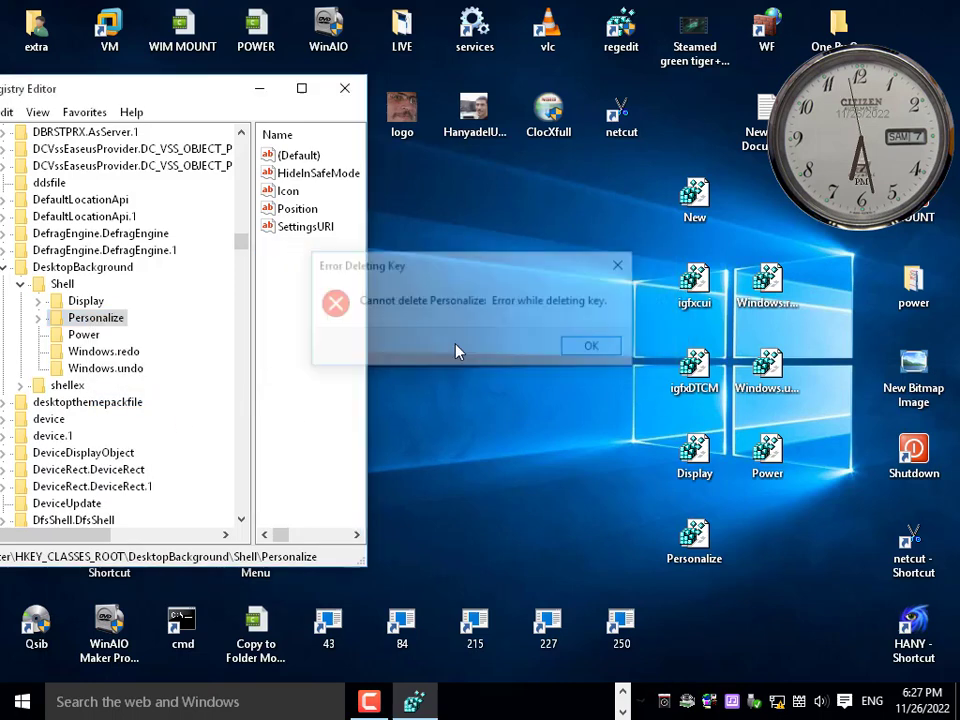
Step: Delete the Power key under DesktopBackground\Shell and confirm its permanent removal
{"action": "left_click", "coordinate": [86, 337]}
{"action": "right_click", "coordinate": [87, 338]}
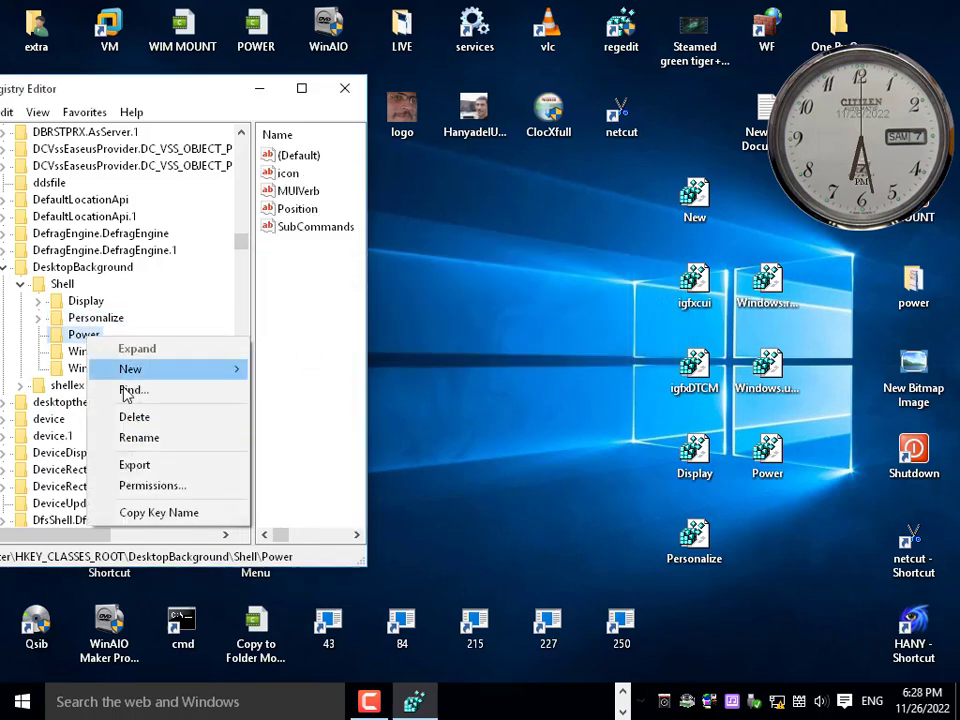
{"action": "left_click", "coordinate": [143, 419]}
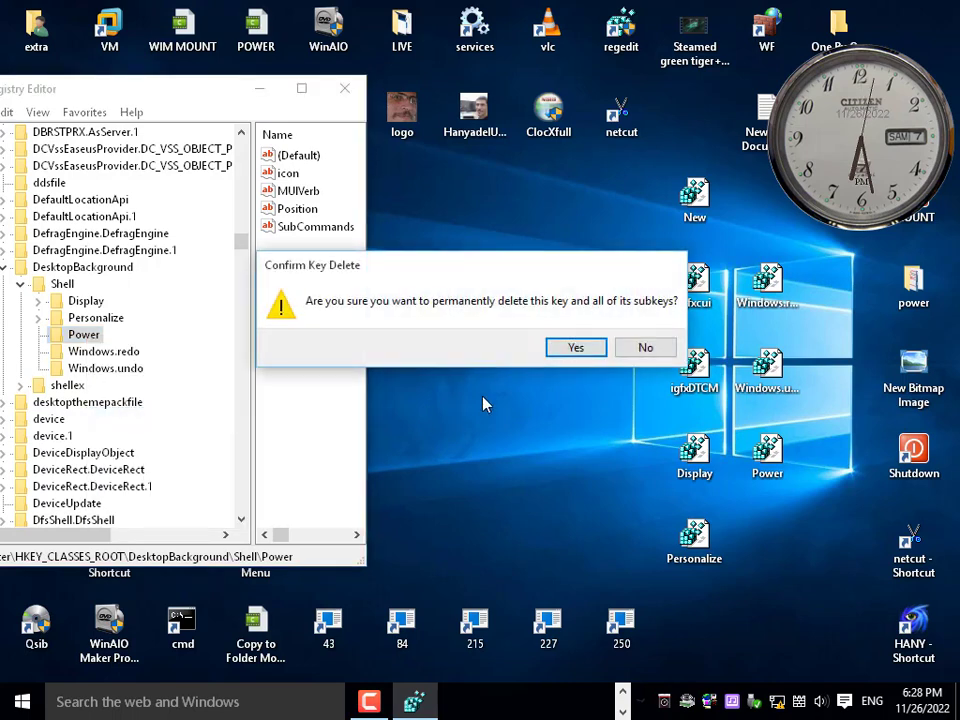
{"action": "left_click", "coordinate": [589, 346]}
Step: Delete the Windows.redo and Windows.undo keys under DesktopBackground\Shell
{"action": "right_click", "coordinate": [93, 345]}
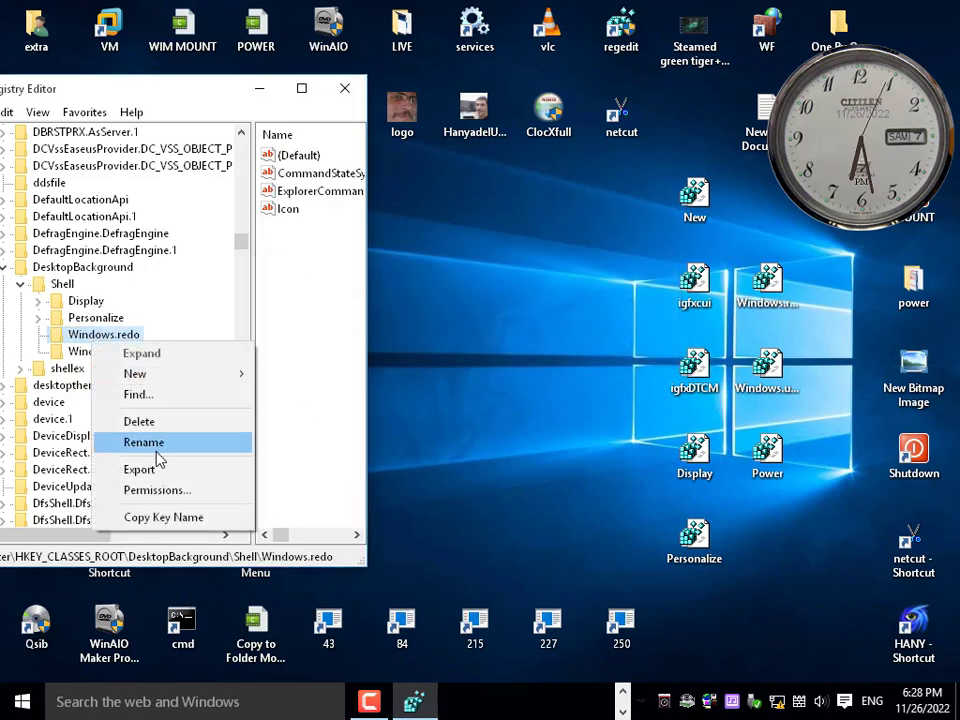
{"action": "left_click", "coordinate": [150, 424]}
{"action": "left_click", "coordinate": [562, 352]}
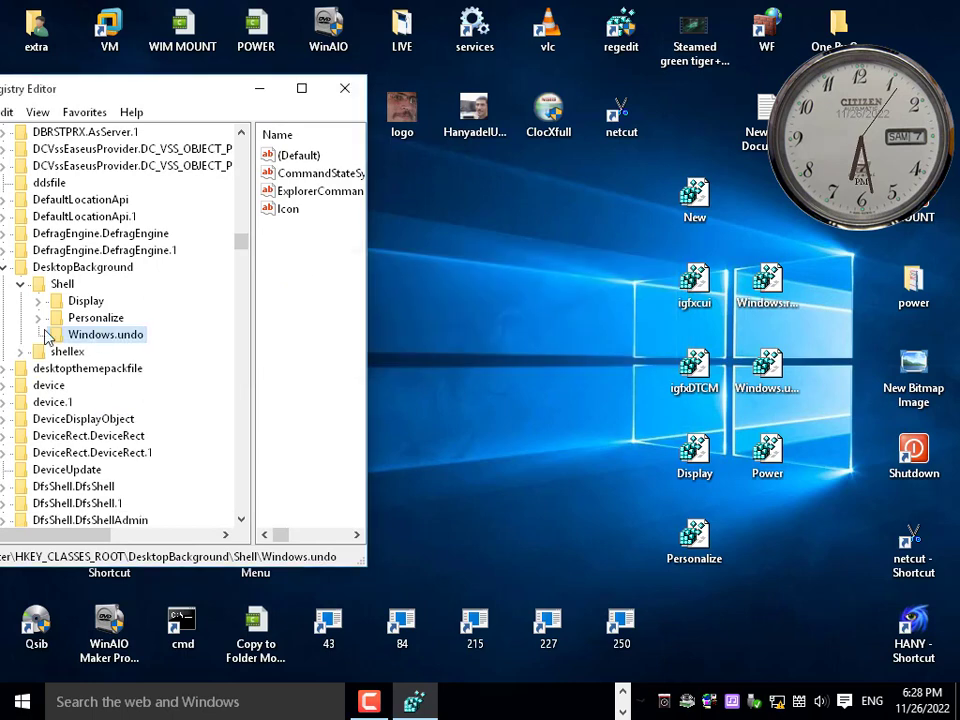
{"action": "right_click", "coordinate": [105, 336]}
{"action": "left_click", "coordinate": [160, 413]}
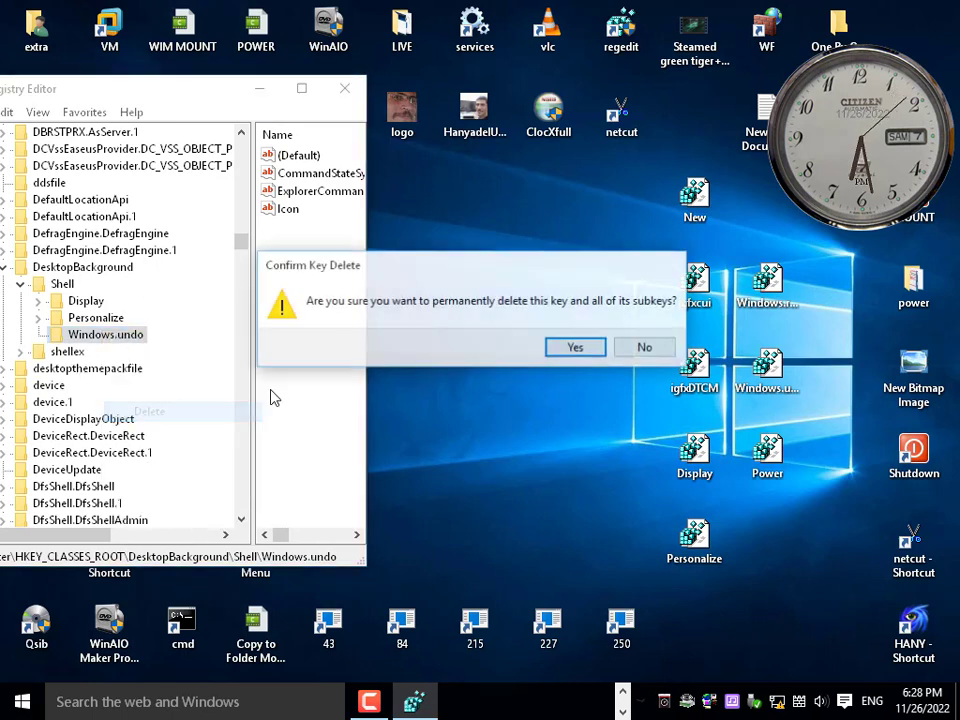
{"action": "left_click", "coordinate": [566, 346]}
Step: Refresh the desktop and examine which entries remain in its context menu
{"action": "right_click", "coordinate": [480, 251]}
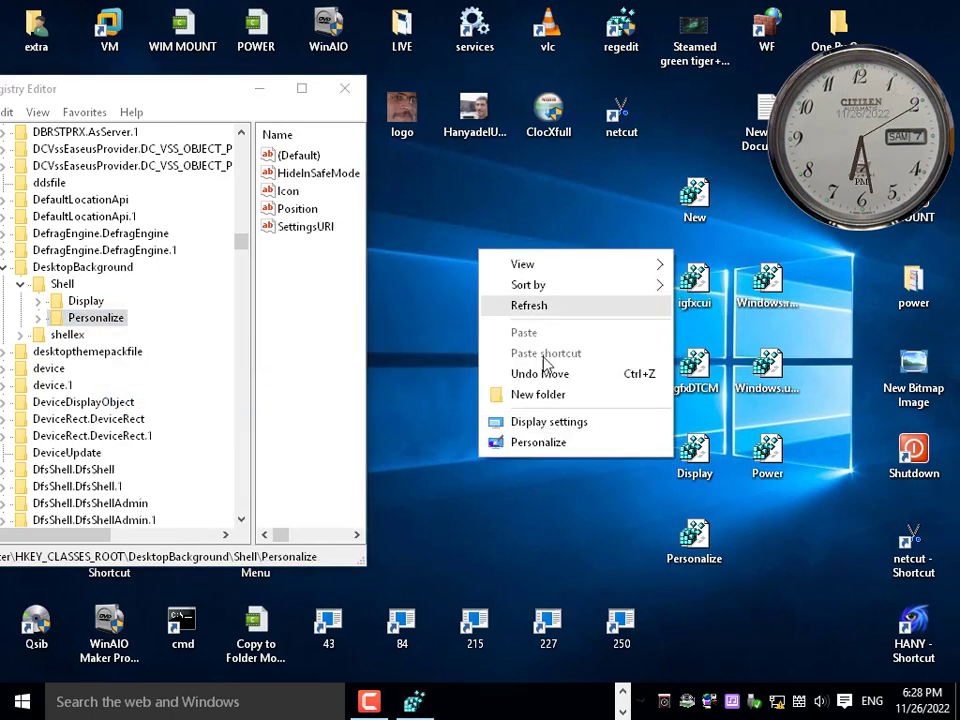
{"action": "left_click", "coordinate": [542, 304]}
{"action": "right_click", "coordinate": [506, 250]}
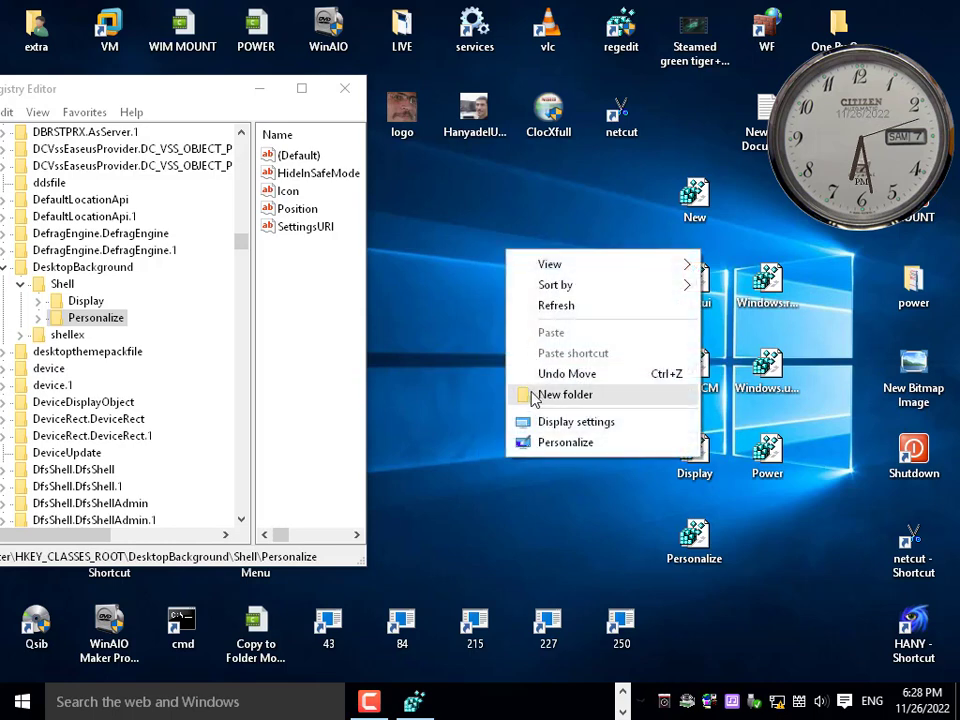
{"action": "right_click", "coordinate": [418, 310]}
{"action": "left_click", "coordinate": [447, 357]}
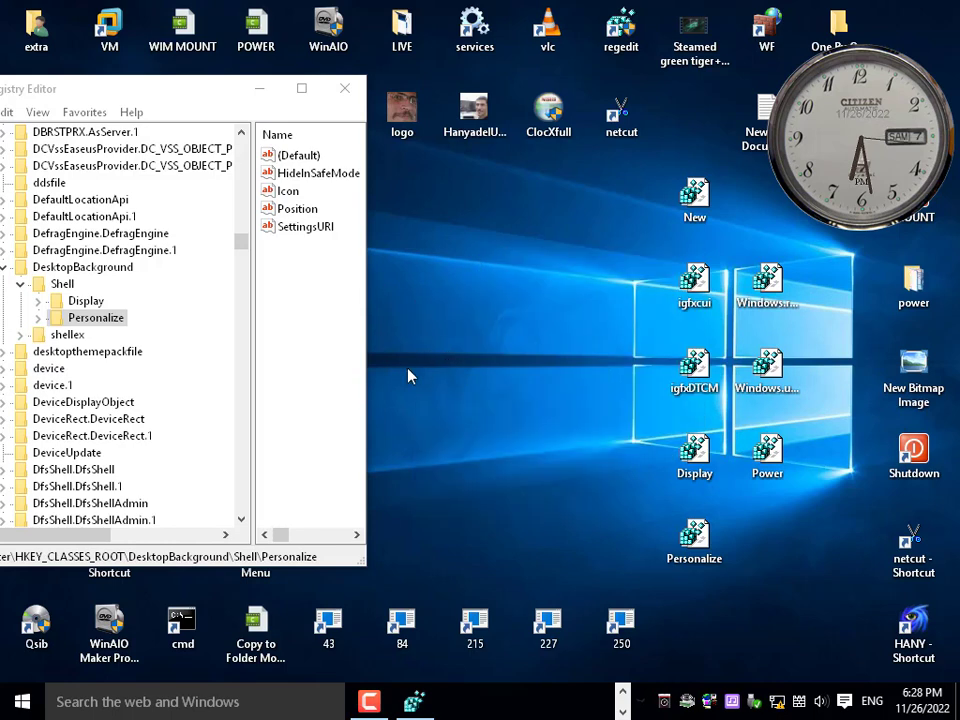
{"action": "right_click", "coordinate": [444, 267]}
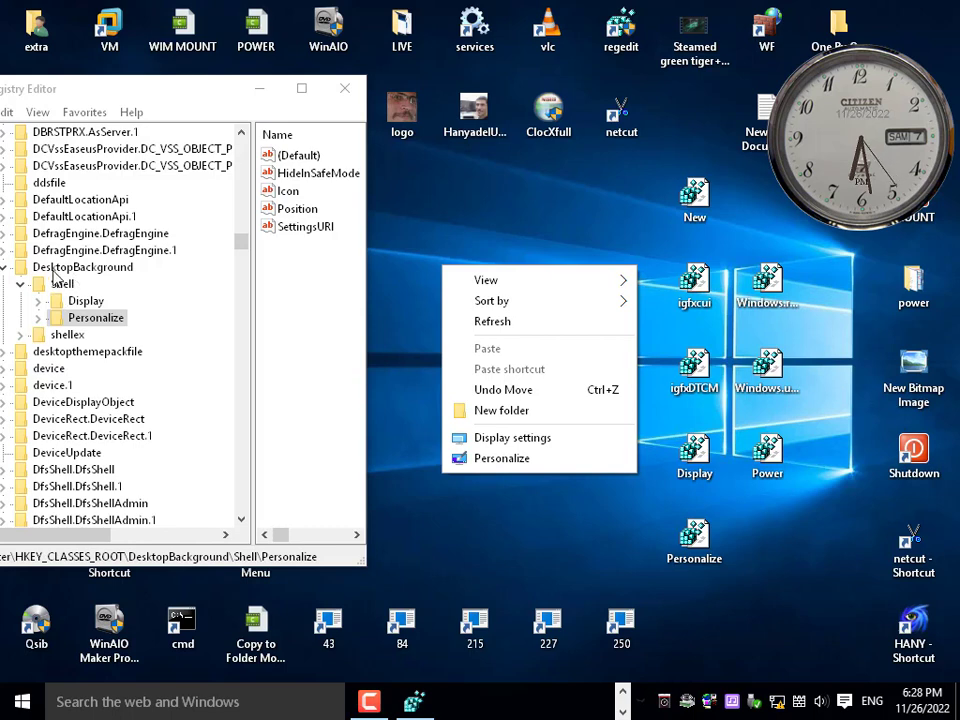
{"action": "left_click", "coordinate": [492, 321]}
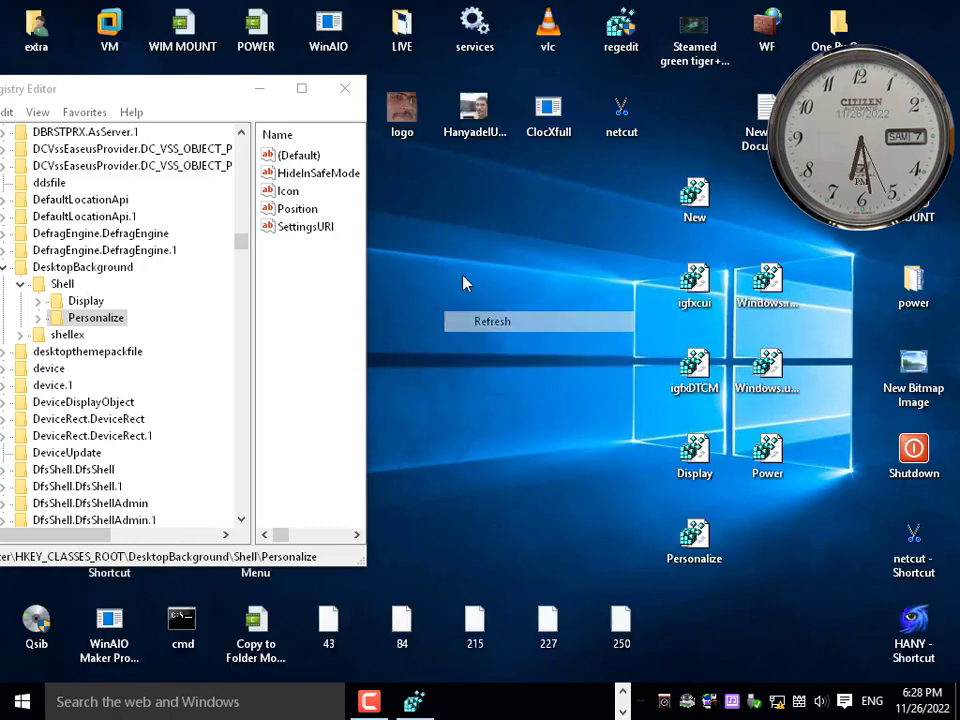
{"action": "right_click", "coordinate": [464, 259]}
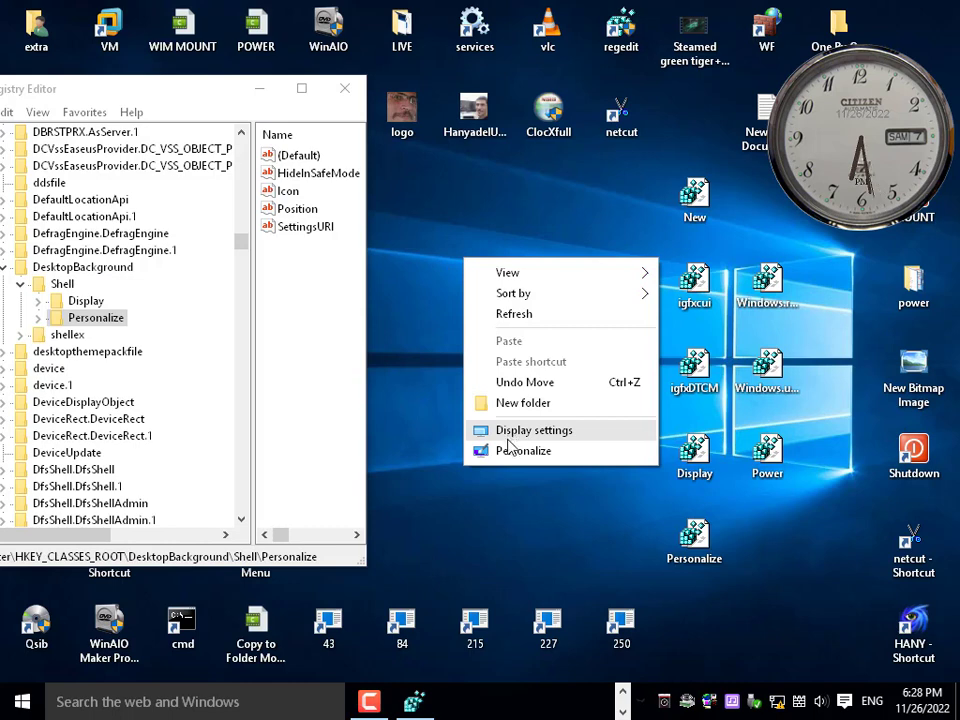
Step: Try once more to delete the Display key under DesktopBackground\Shell
{"action": "right_click", "coordinate": [95, 304]}
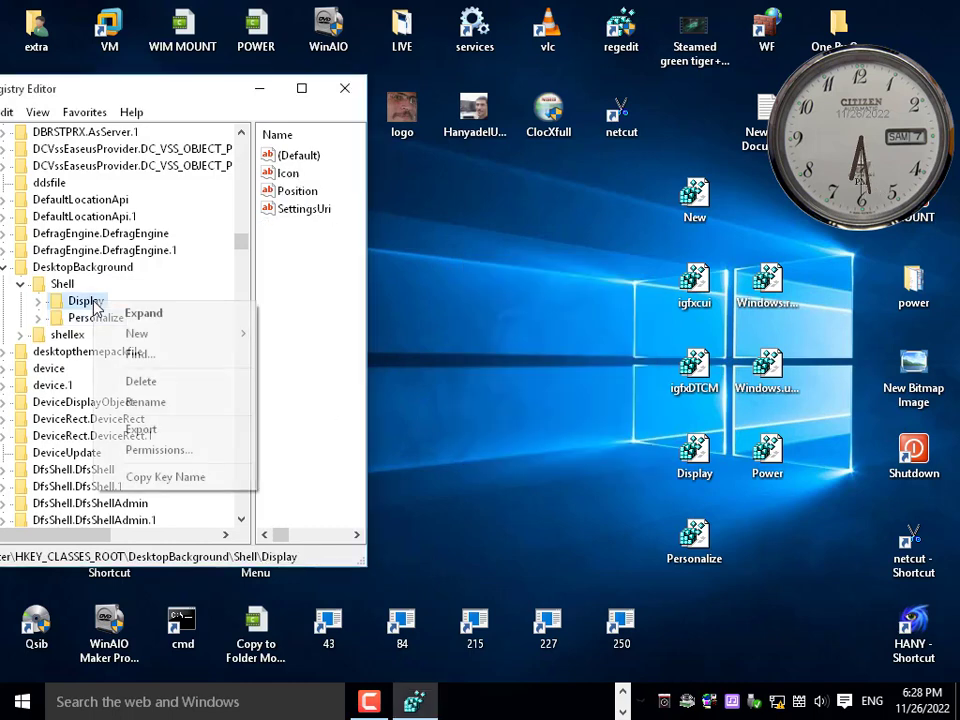
{"action": "left_click", "coordinate": [148, 382]}
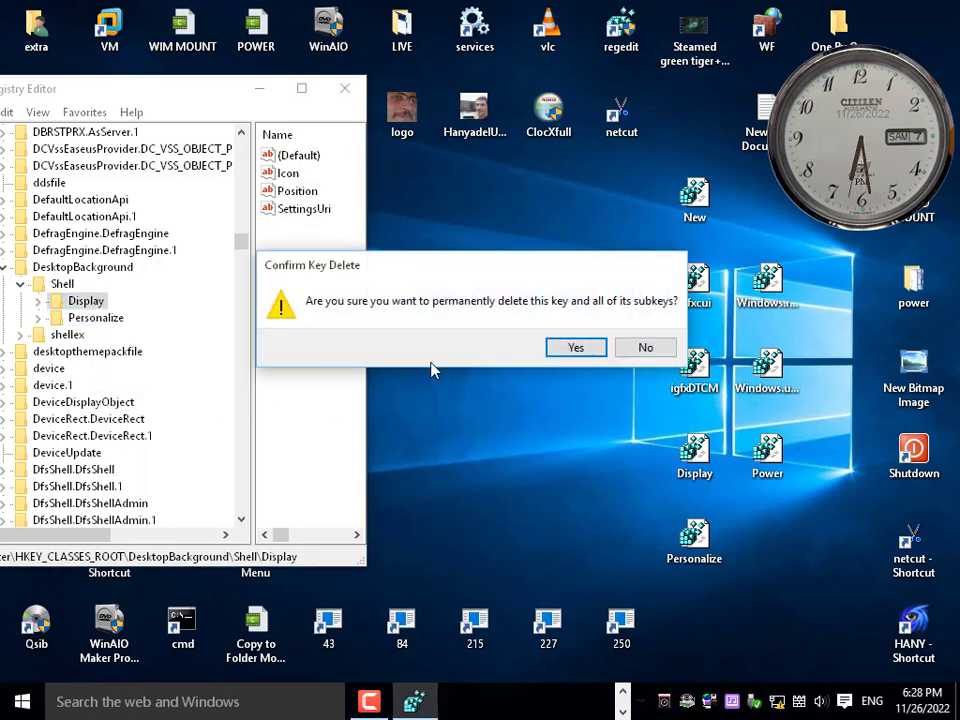
{"action": "left_click", "coordinate": [573, 346]}
{"action": "key", "text": "Return"}
Step: Try to delete the Personalize key under DesktopBackground\Shell and all of its subkeys
{"action": "right_click", "coordinate": [104, 319]}
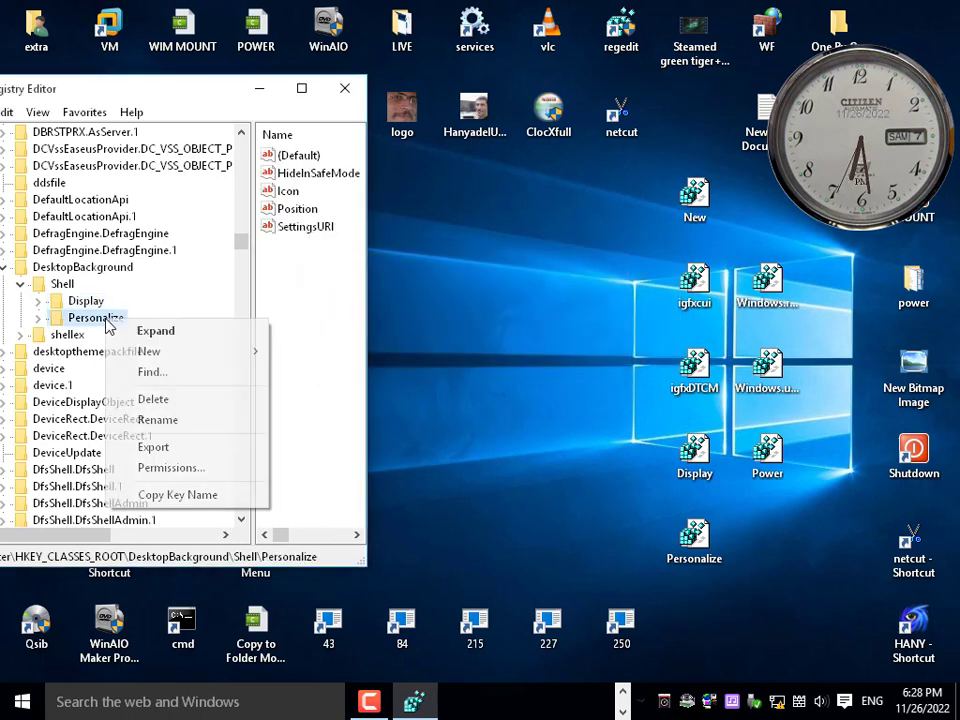
{"action": "left_click", "coordinate": [170, 400]}
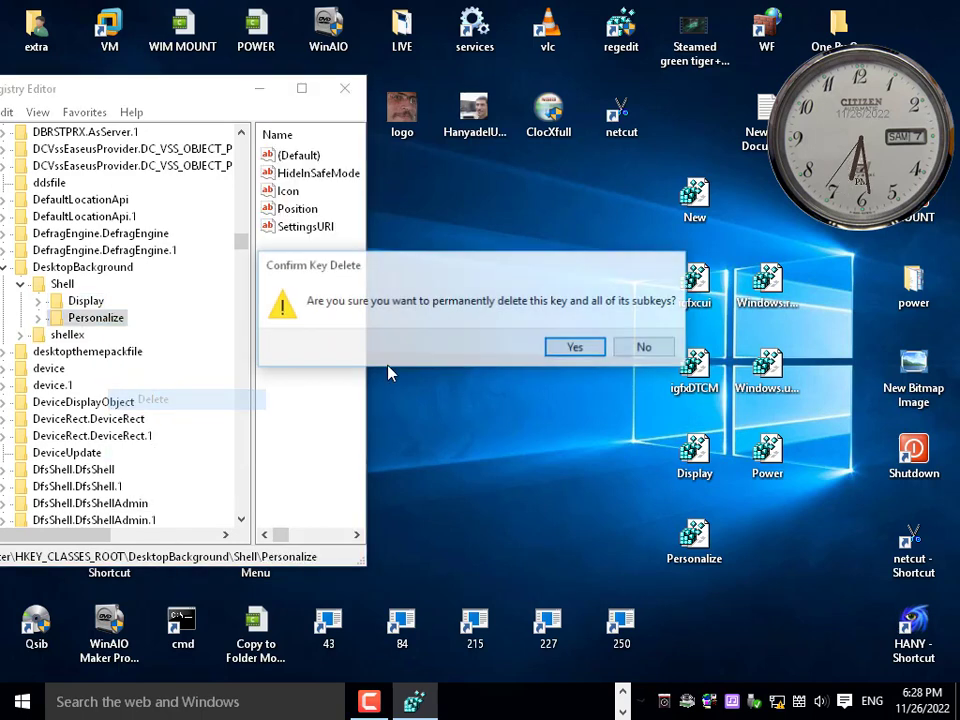
{"action": "left_click", "coordinate": [574, 350]}
{"action": "left_click", "coordinate": [578, 354]}
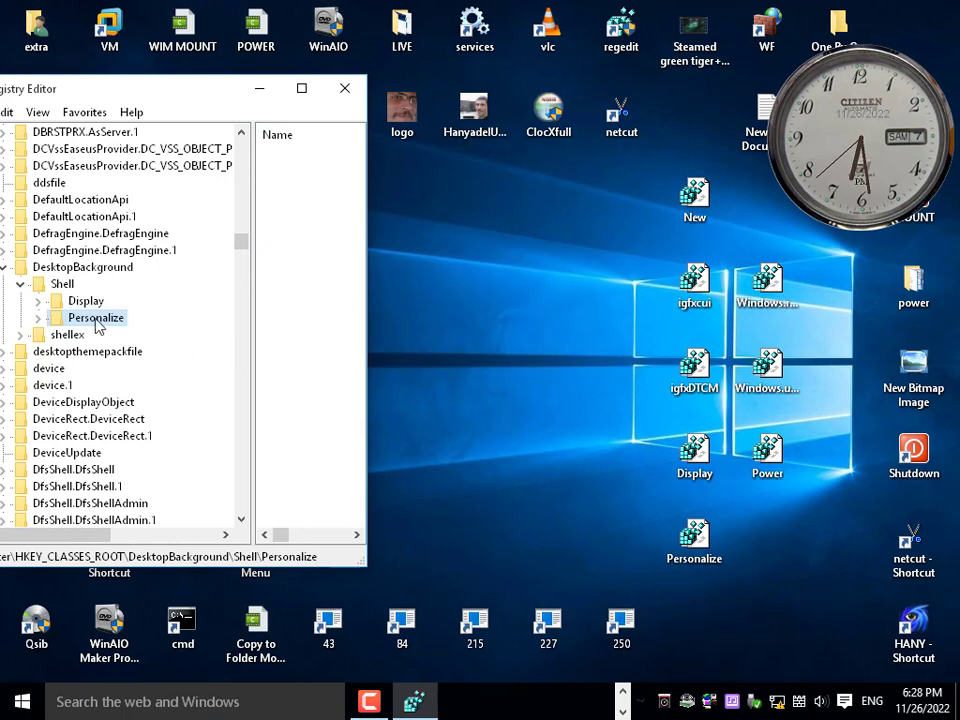
Step: Compare the desktop context menu's entries with the Display and Personalize keys under DesktopBackground\Shell, refreshing the desktop in between
{"action": "right_click", "coordinate": [456, 233]}
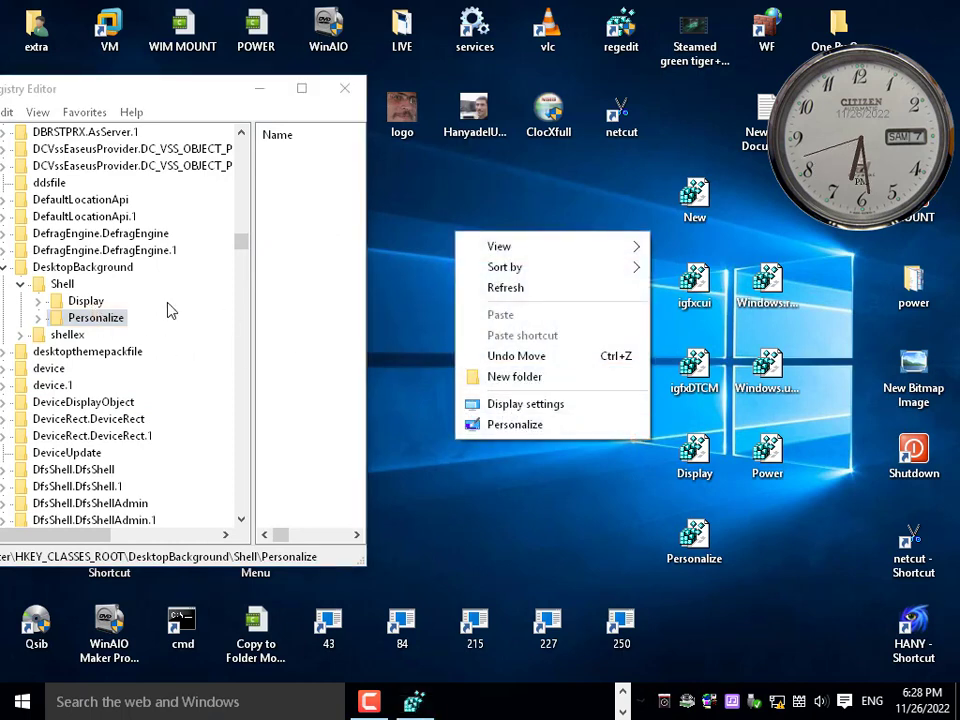
{"action": "left_click", "coordinate": [88, 302]}
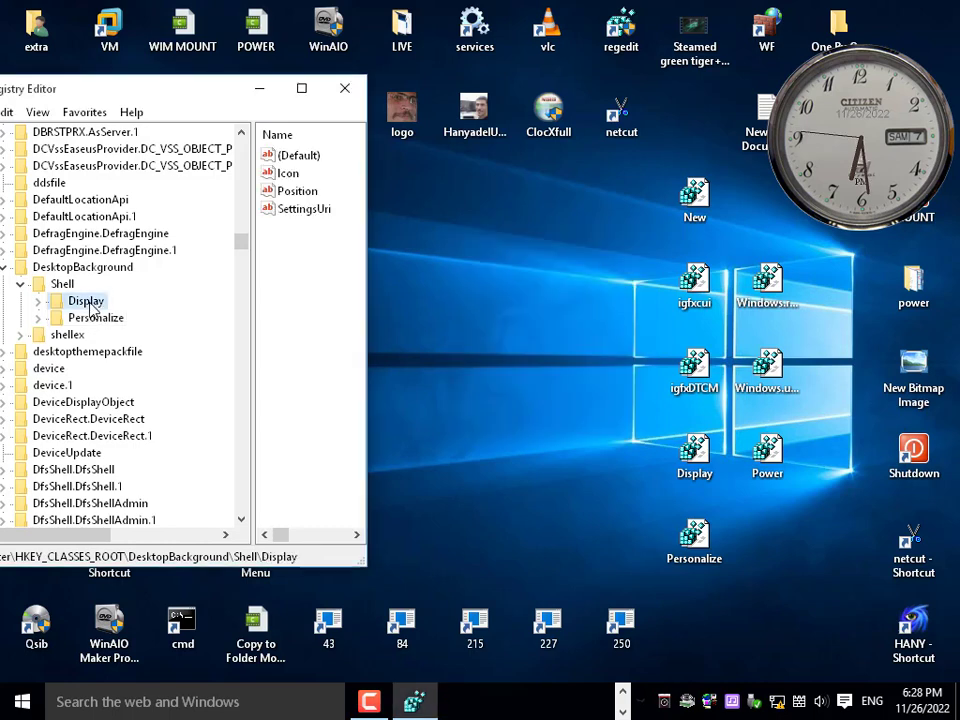
{"action": "left_click", "coordinate": [94, 316]}
{"action": "left_click", "coordinate": [97, 306]}
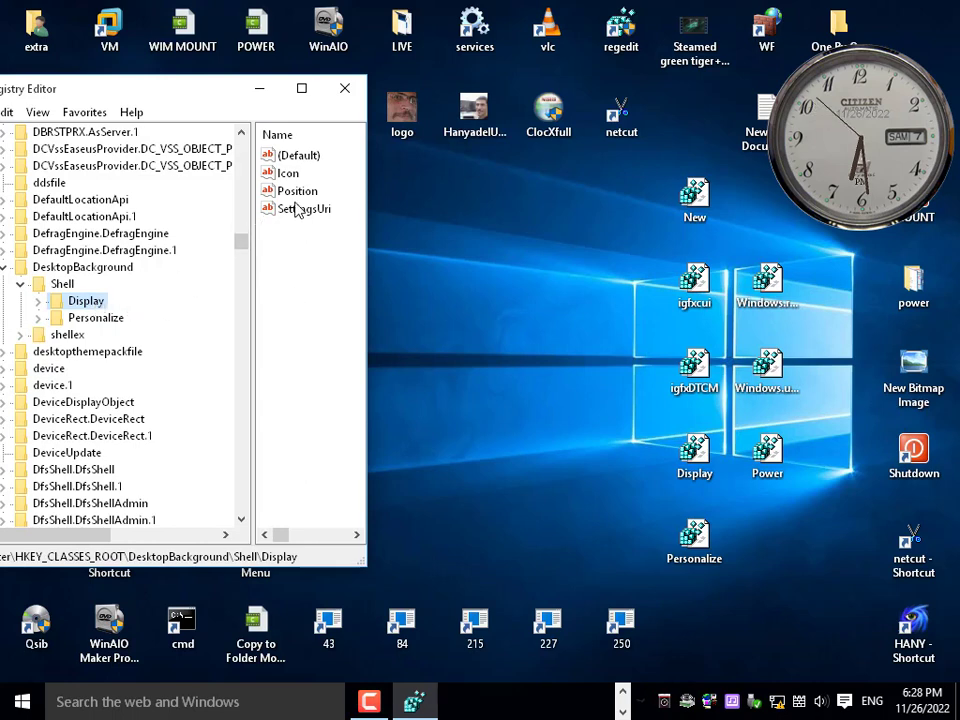
{"action": "right_click", "coordinate": [414, 260]}
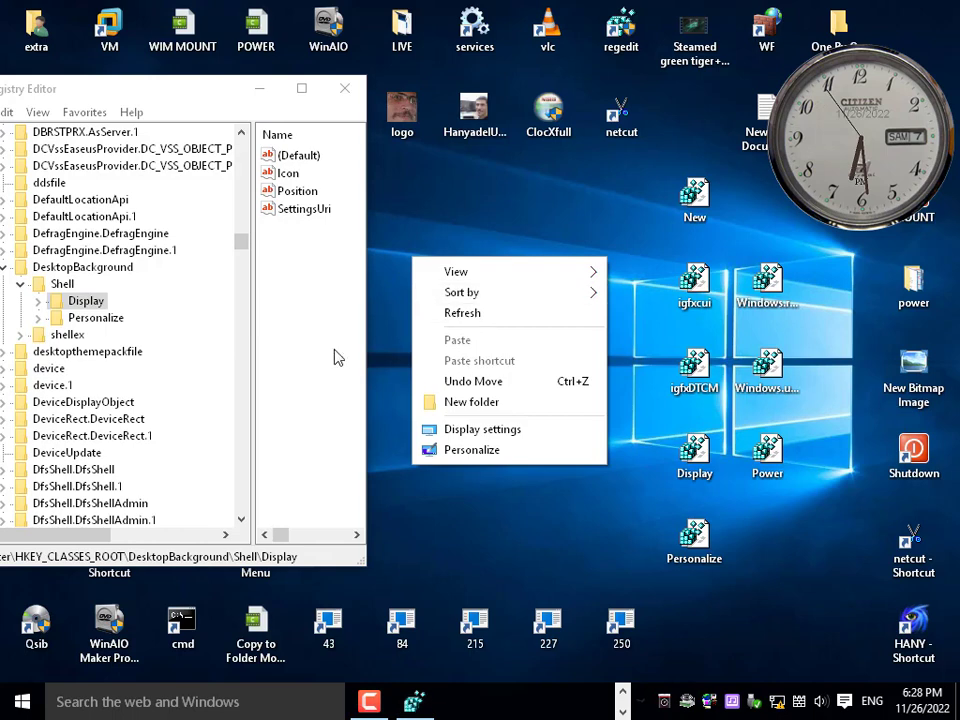
{"action": "left_click", "coordinate": [459, 316]}
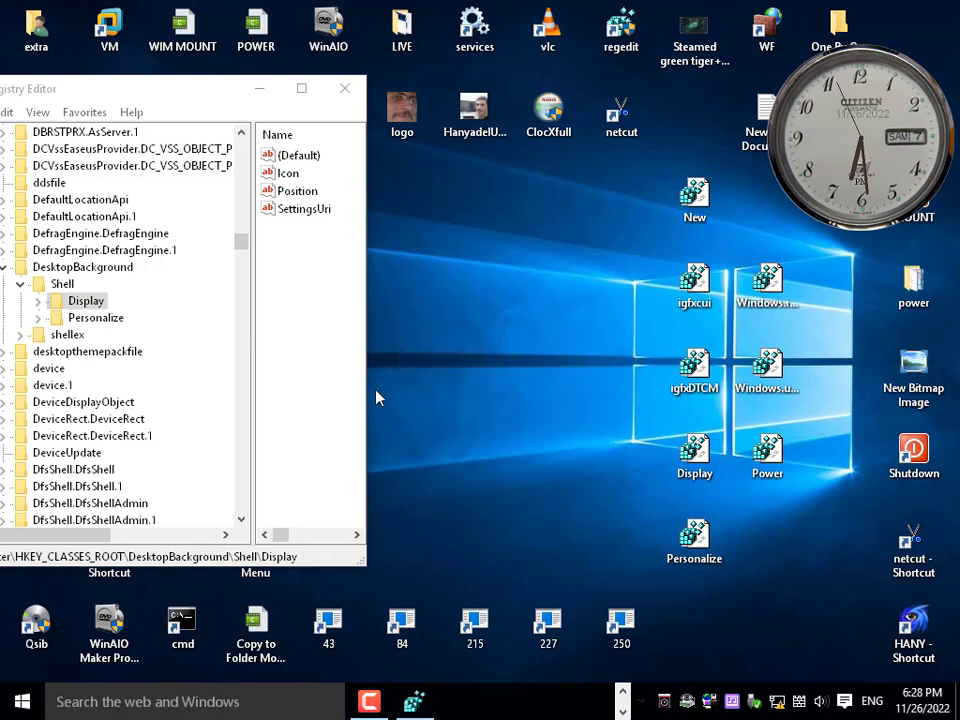
{"action": "left_click_drag", "start_coordinate": [368, 412], "coordinate": [598, 438]}
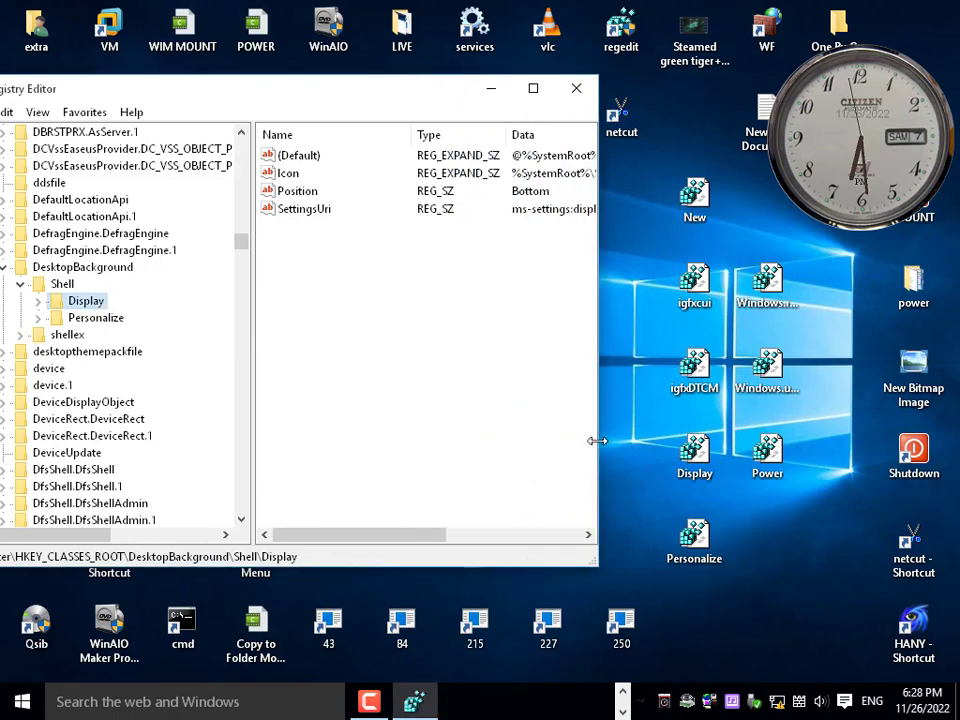
{"action": "left_click_drag", "start_coordinate": [598, 352], "coordinate": [381, 350]}
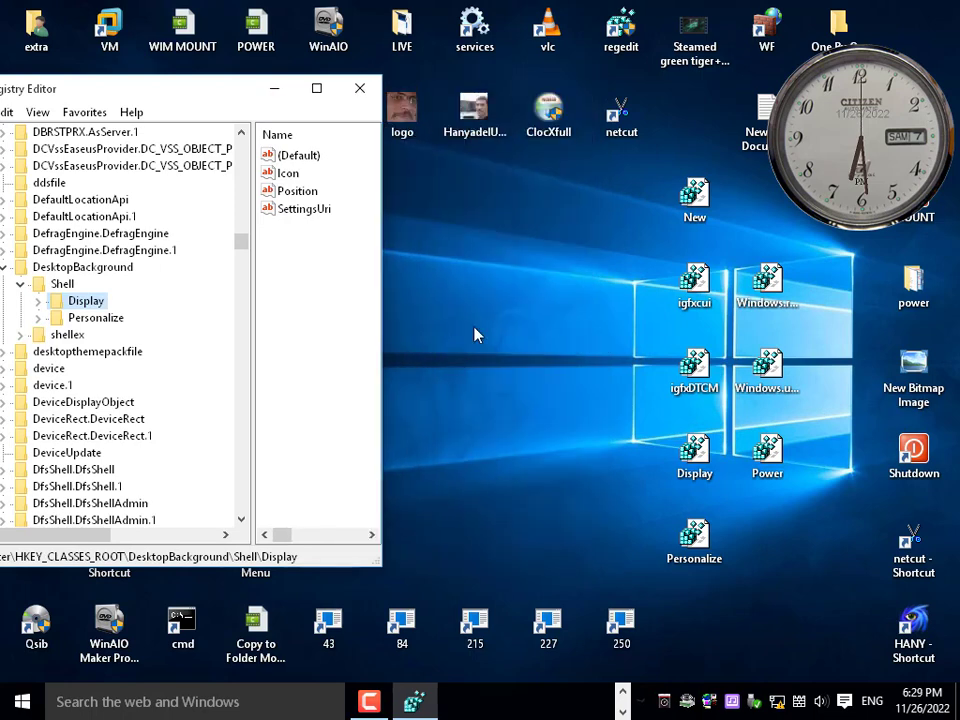
{"action": "right_click", "coordinate": [529, 315]}
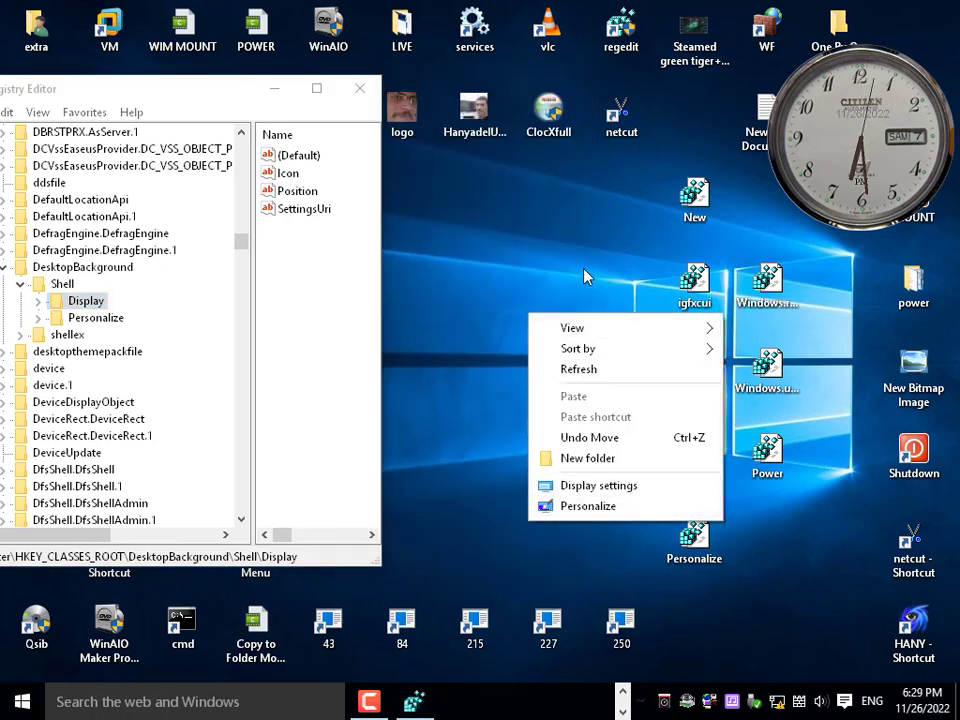
{"action": "left_click", "coordinate": [384, 348]}
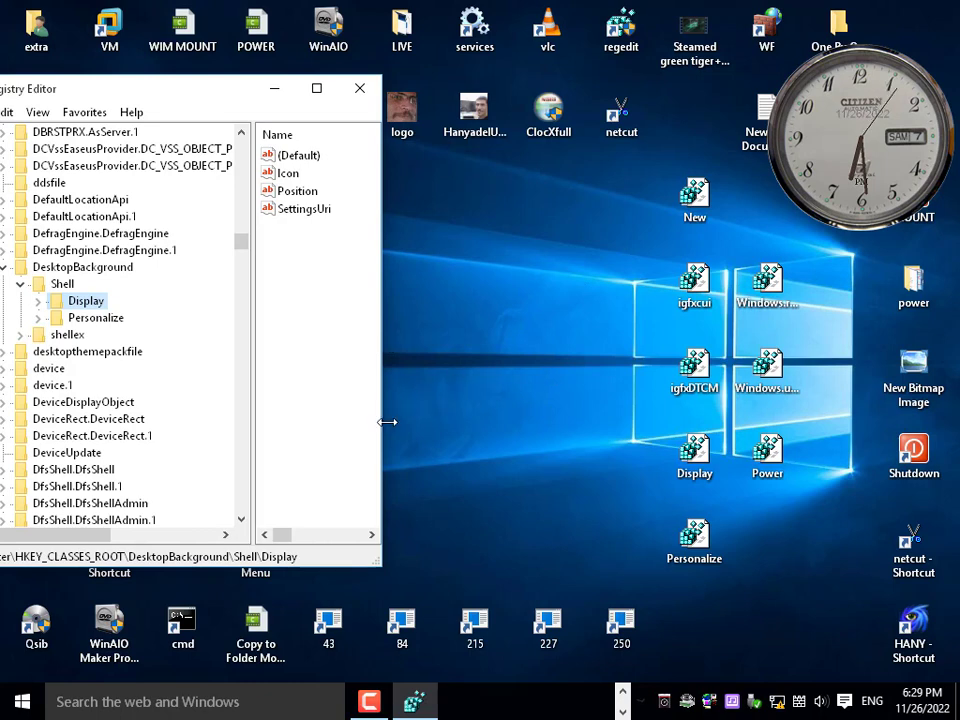
Step: Widen the registry window to show the value data and try to set the Display key's Position value to top
{"action": "left_click_drag", "start_coordinate": [387, 422], "coordinate": [570, 448]}
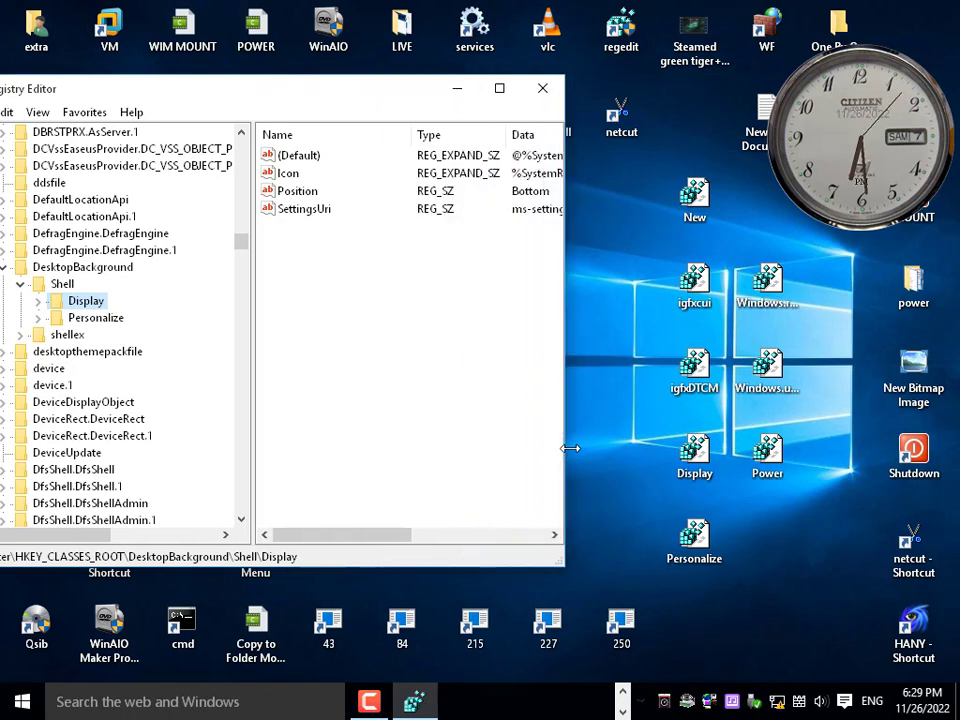
{"action": "right_click", "coordinate": [606, 272]}
{"action": "left_click", "coordinate": [591, 317]}
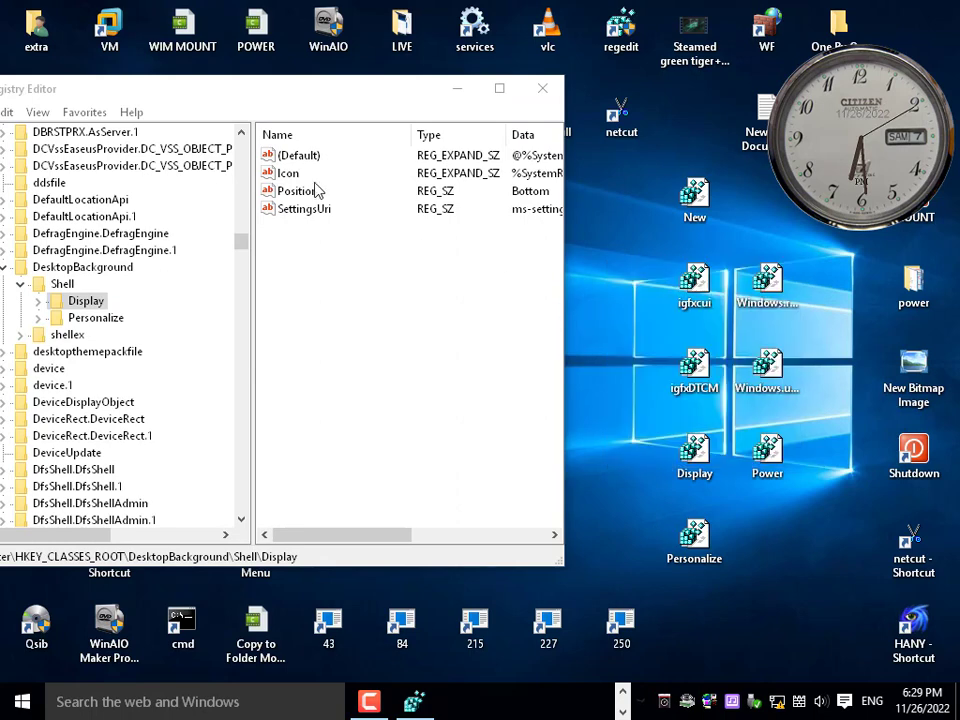
{"action": "left_click", "coordinate": [298, 191]}
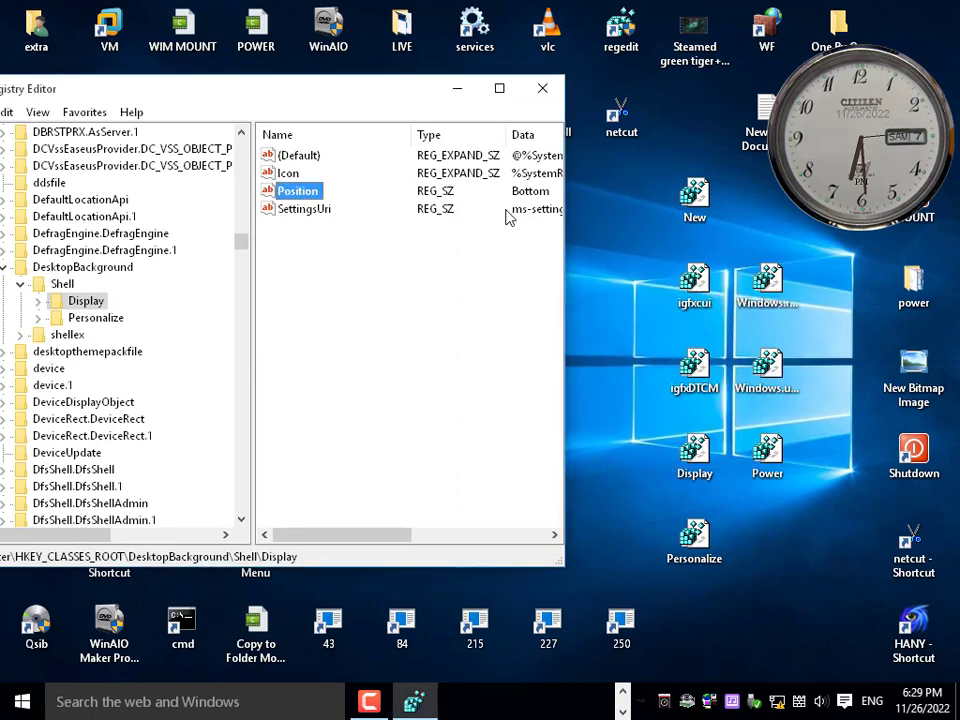
{"action": "double_click", "coordinate": [298, 191]}
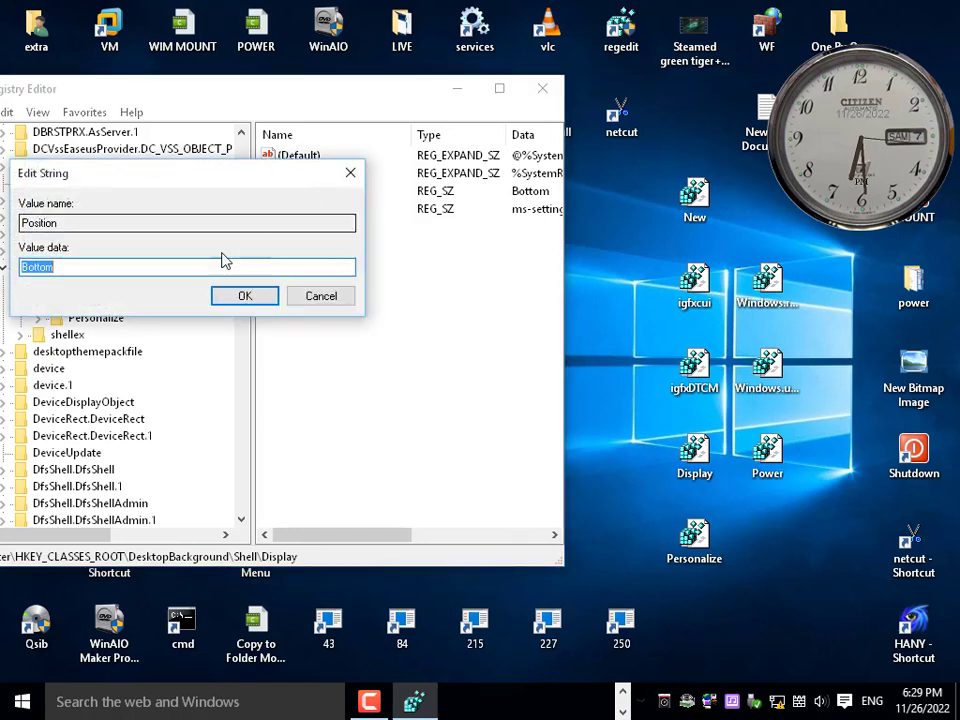
{"action": "type", "text": "top"}
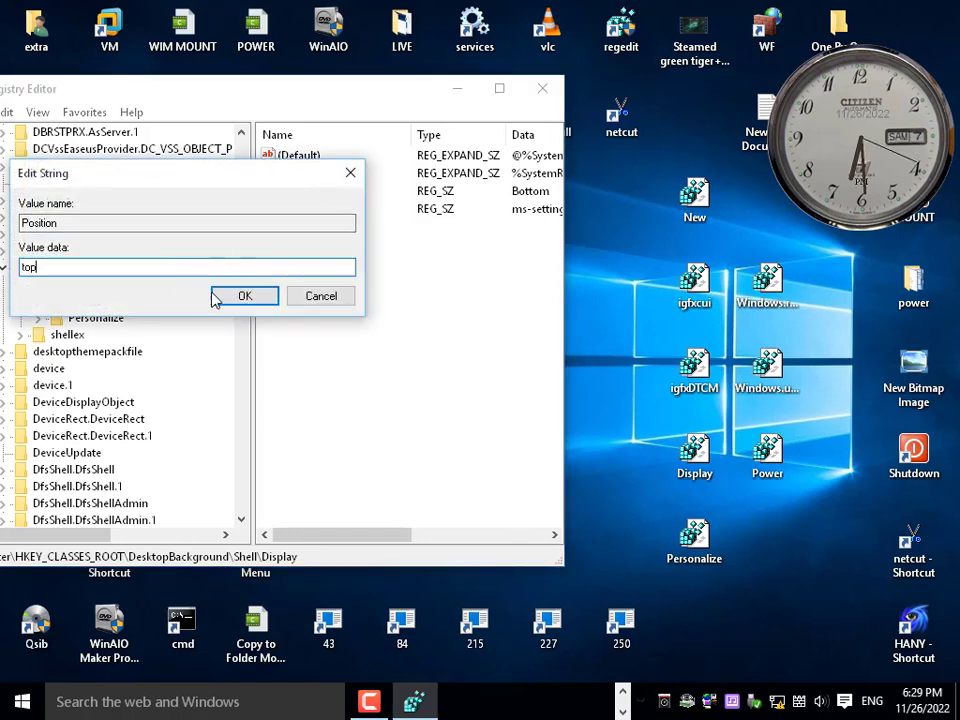
{"action": "left_click", "coordinate": [214, 296]}
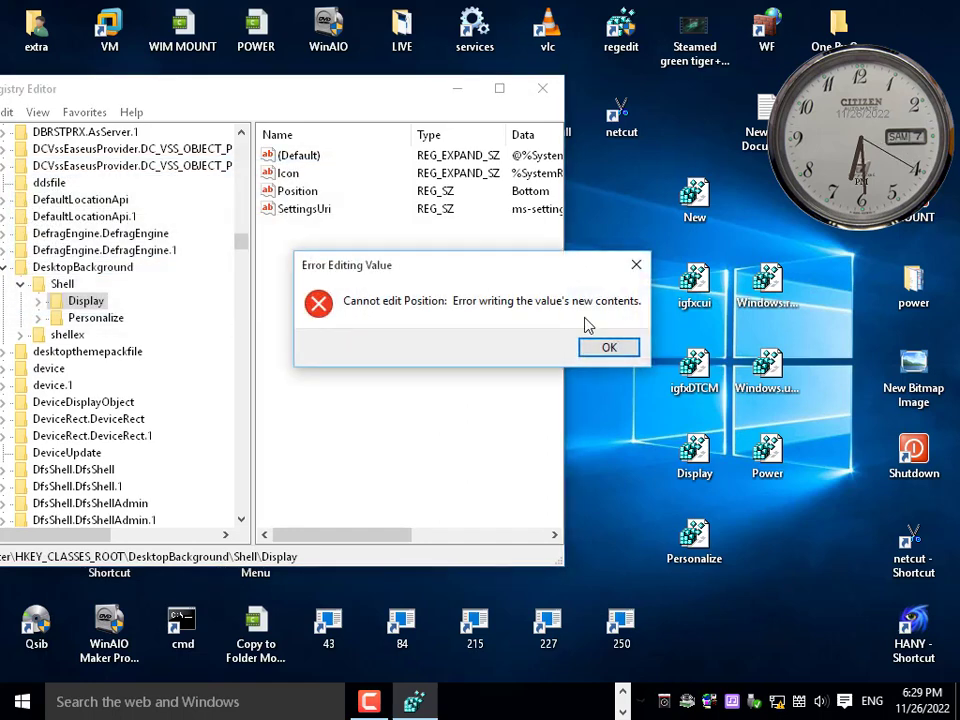
{"action": "left_click", "coordinate": [608, 348]}
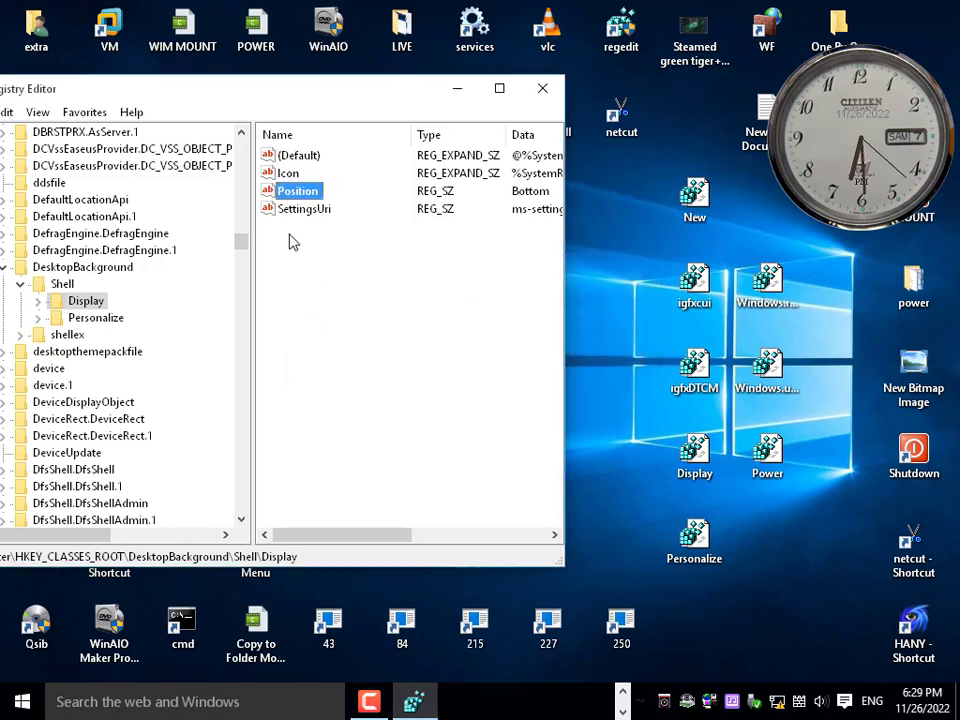
{"action": "right_click", "coordinate": [317, 297]}
{"action": "left_click", "coordinate": [477, 368]}
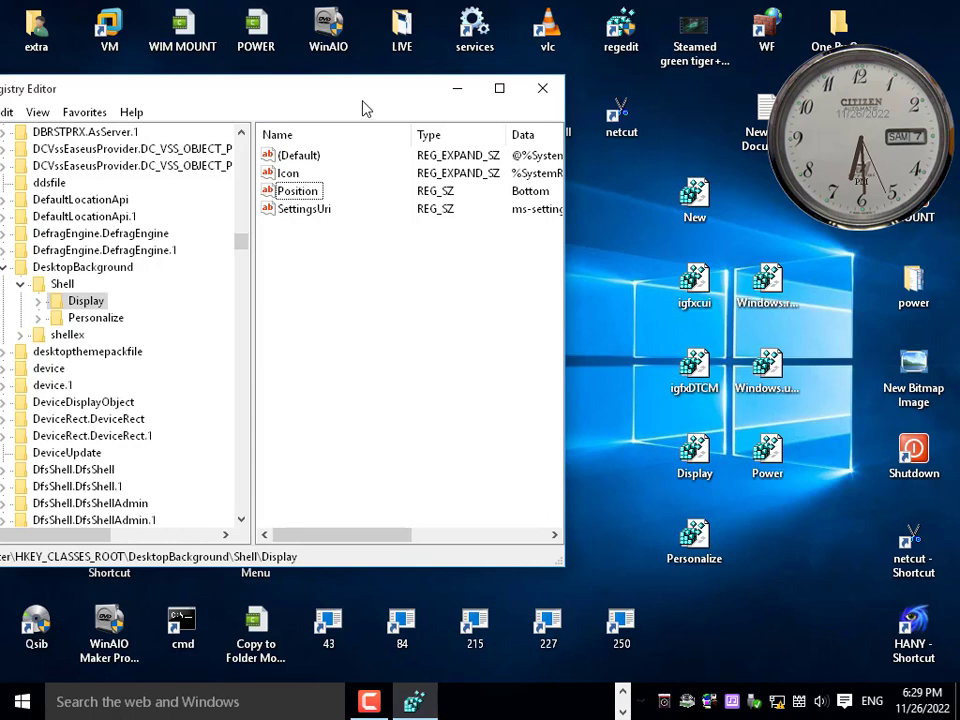
Step: Open the Display key's permissions and try to allow ALL APPLICATION PACKAGES Full Control
{"action": "left_click_drag", "start_coordinate": [364, 97], "coordinate": [356, 96]}
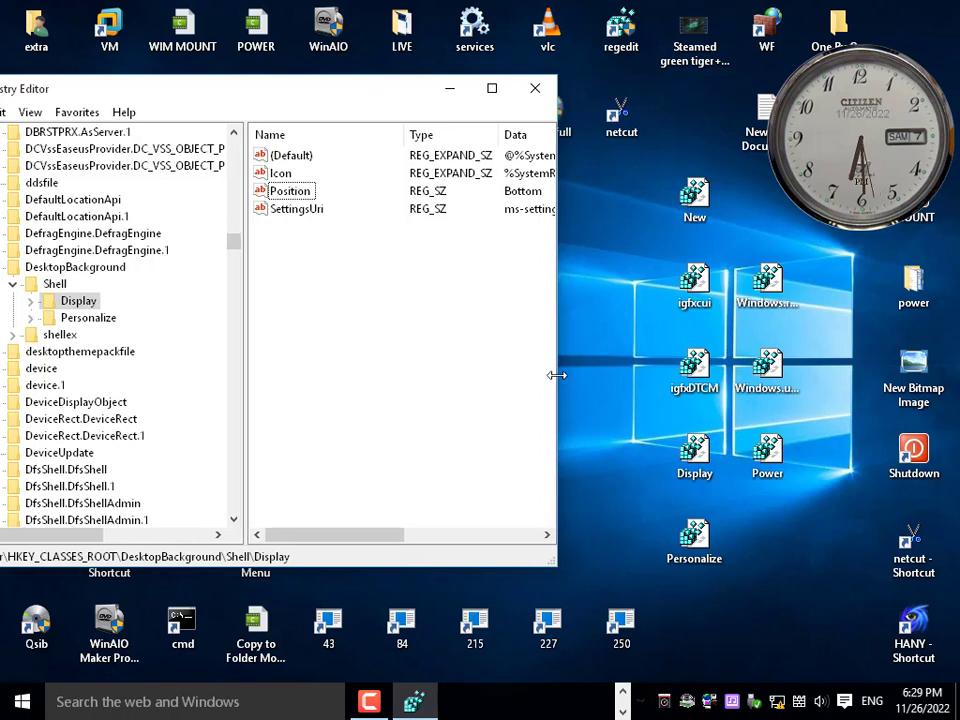
{"action": "left_click_drag", "start_coordinate": [554, 376], "coordinate": [447, 376]}
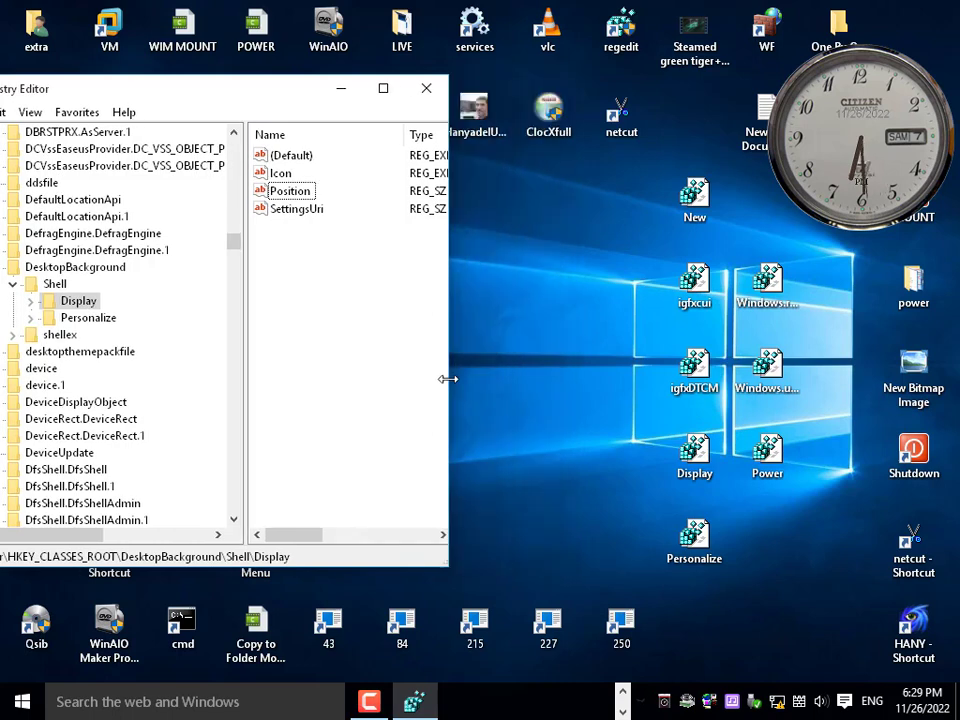
{"action": "right_click", "coordinate": [92, 302]}
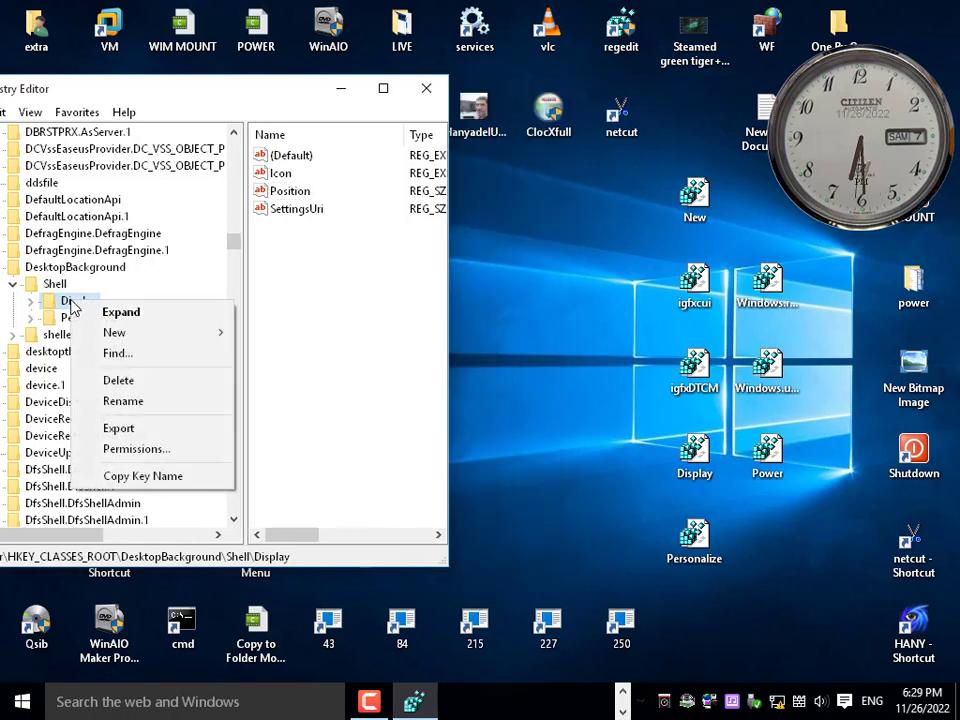
{"action": "left_click", "coordinate": [139, 451]}
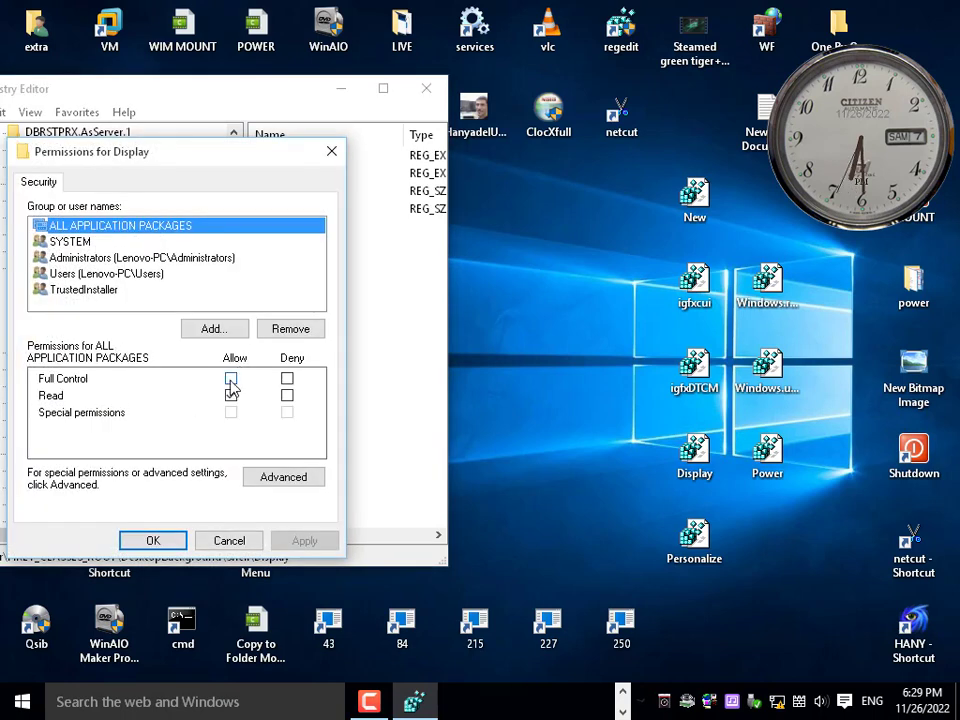
{"action": "left_click", "coordinate": [231, 379]}
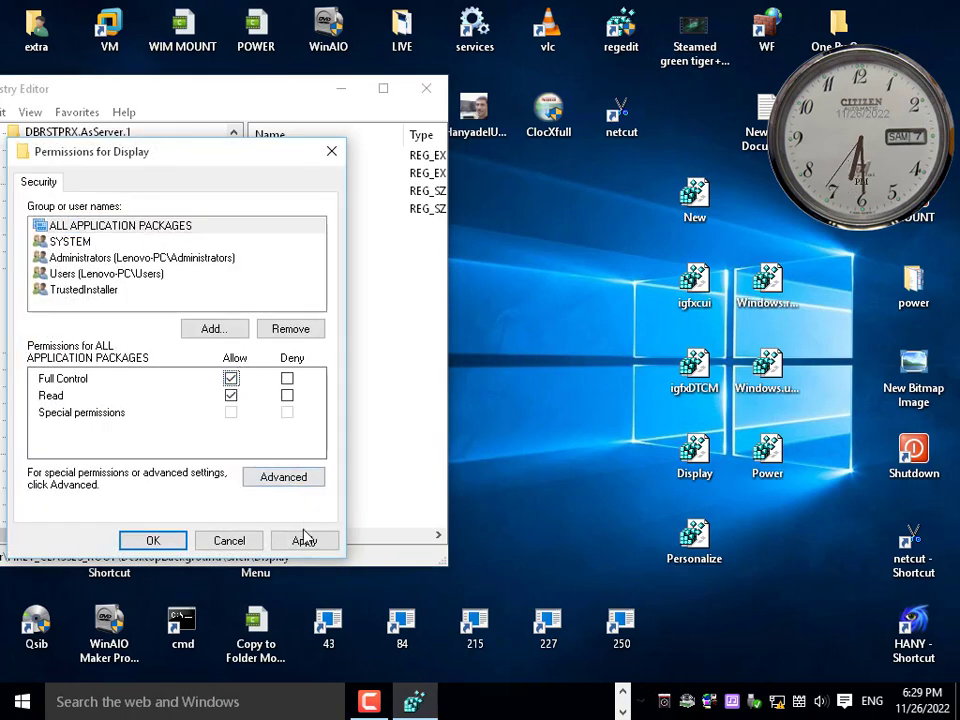
{"action": "left_click", "coordinate": [304, 538]}
{"action": "left_click", "coordinate": [615, 430]}
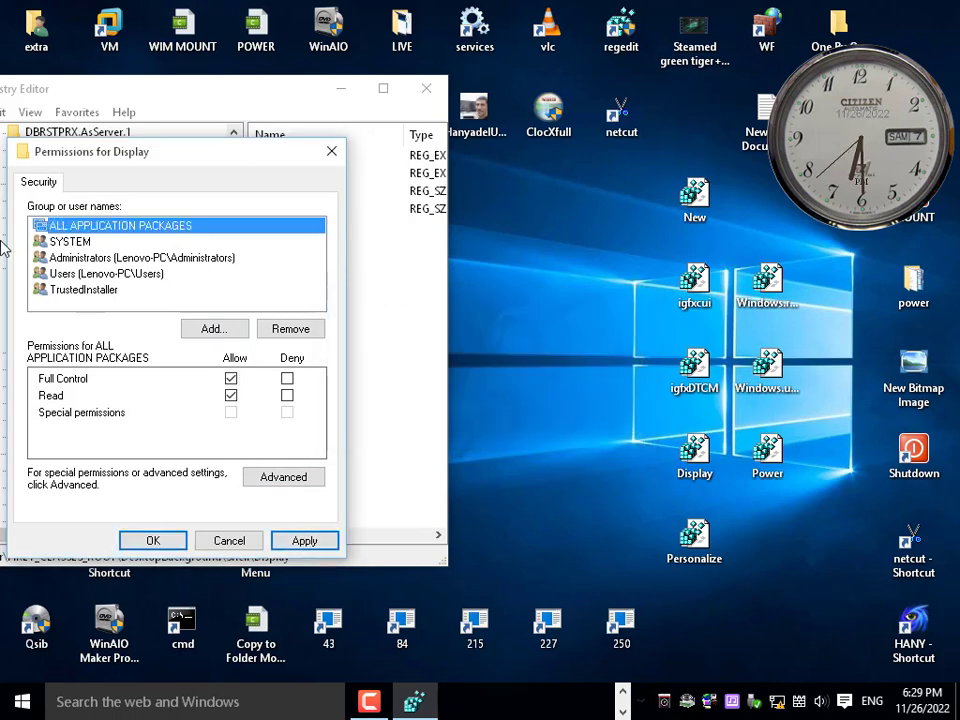
Step: Try to allow the SYSTEM account Full Control over the Display key
{"action": "left_click", "coordinate": [70, 241]}
{"action": "left_click", "coordinate": [231, 379]}
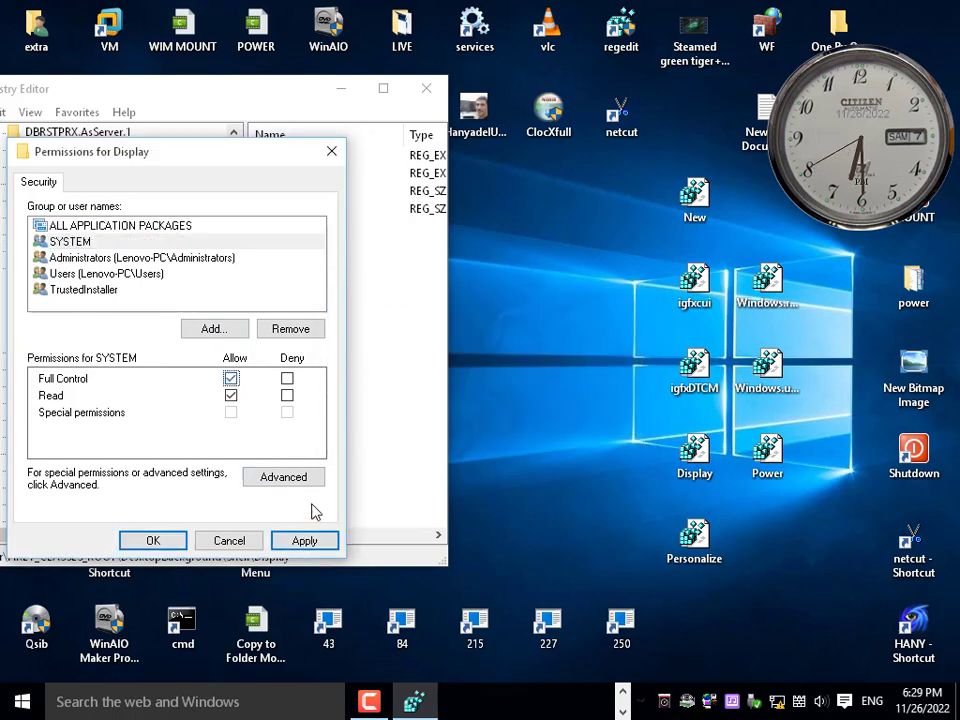
{"action": "left_click", "coordinate": [315, 541]}
{"action": "left_click", "coordinate": [585, 428]}
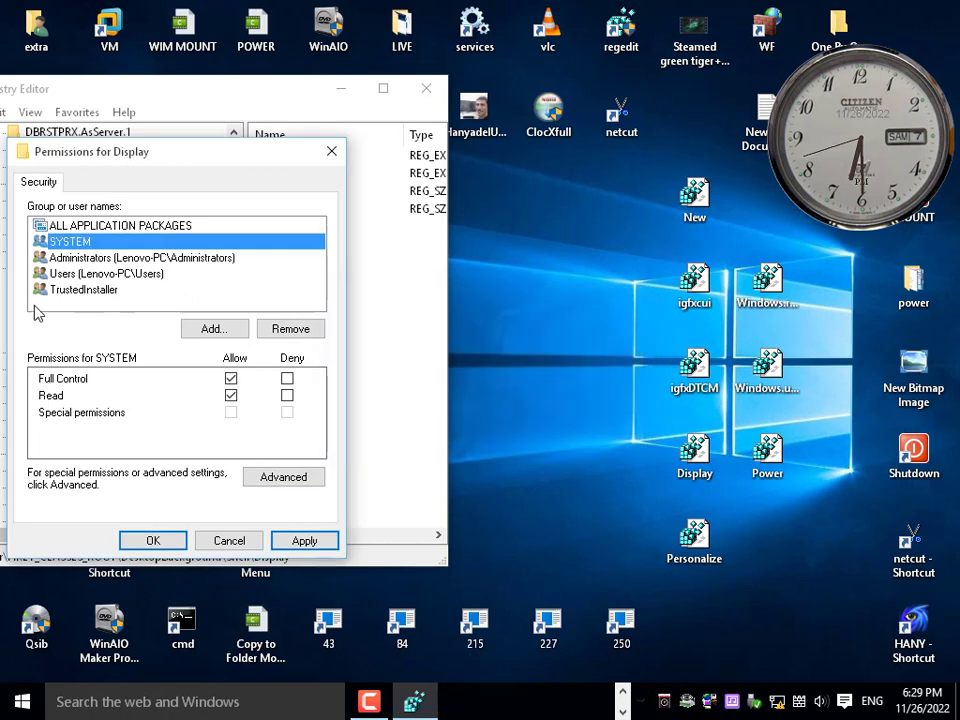
Step: Try to allow the Users group Full Control over the Display key
{"action": "left_click", "coordinate": [170, 258]}
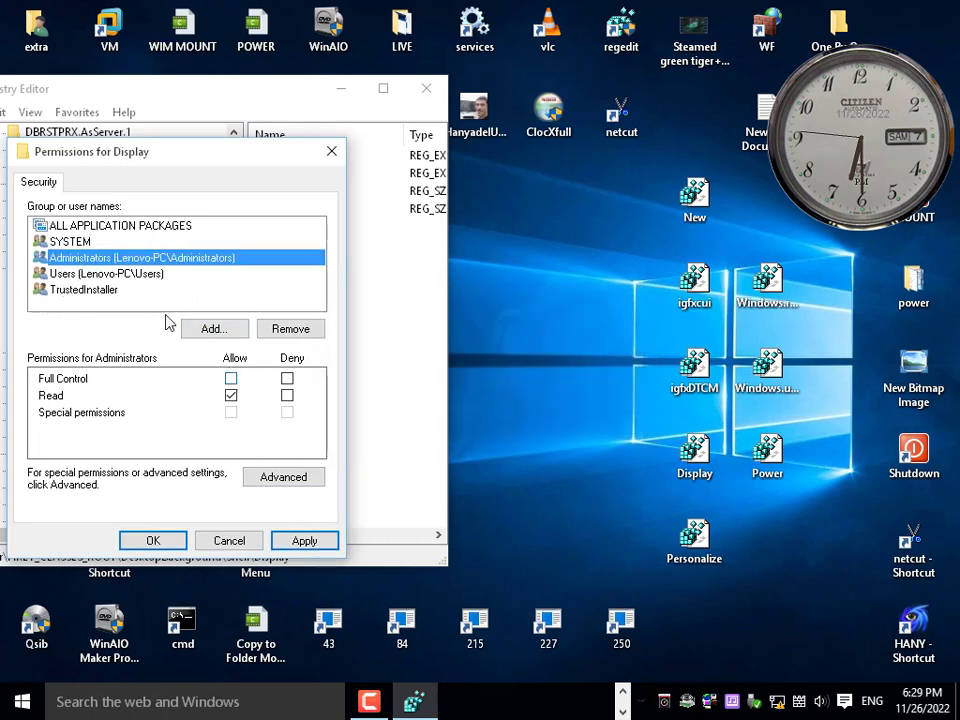
{"action": "left_click", "coordinate": [105, 273]}
{"action": "left_click", "coordinate": [231, 378]}
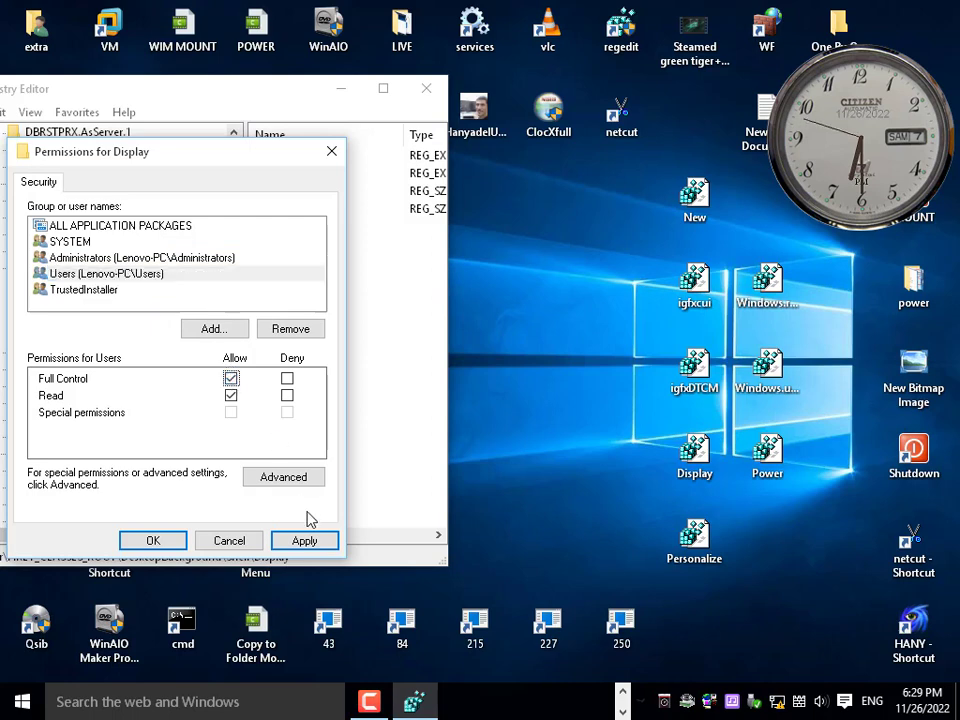
{"action": "left_click", "coordinate": [311, 541]}
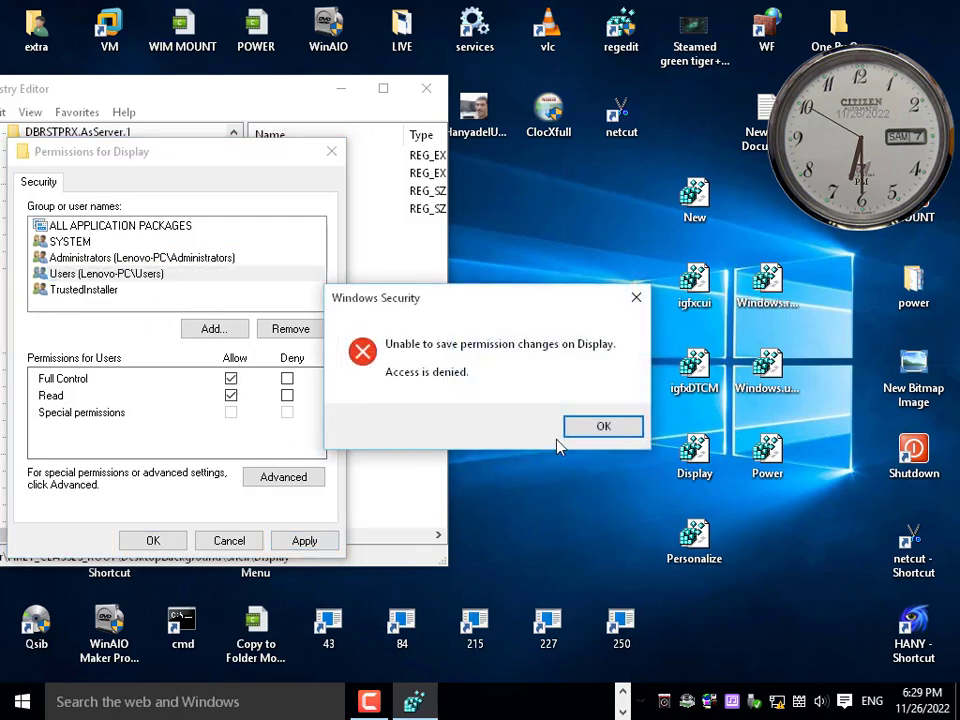
{"action": "left_click", "coordinate": [600, 426]}
Step: Try to apply the Display key's permissions with TrustedInstaller selected, and open the key's advanced security settings
{"action": "left_click", "coordinate": [88, 289]}
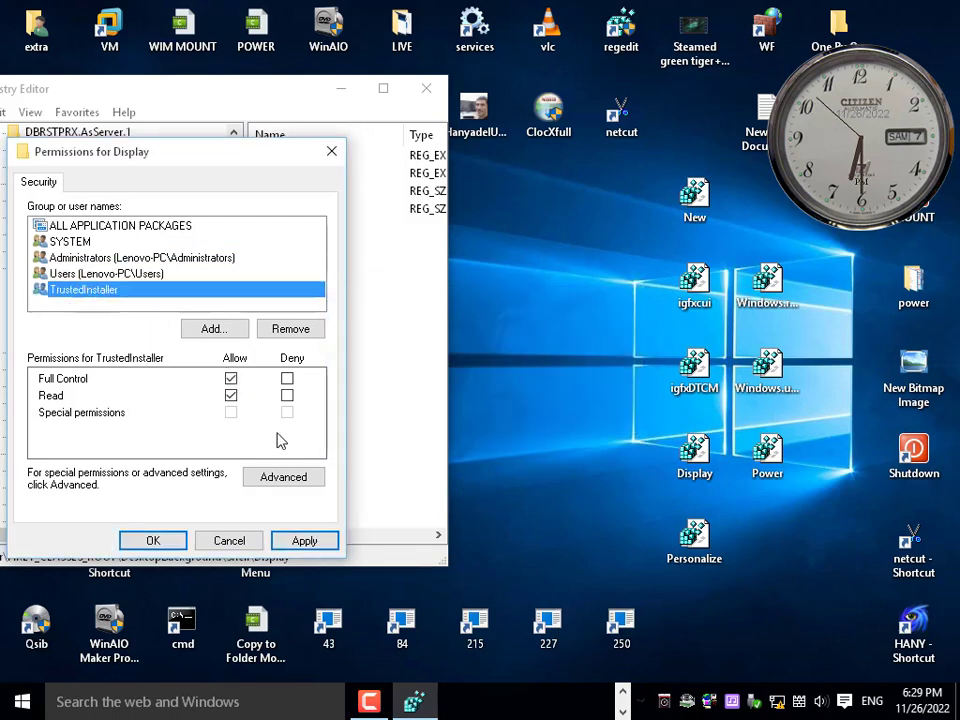
{"action": "left_click", "coordinate": [303, 539]}
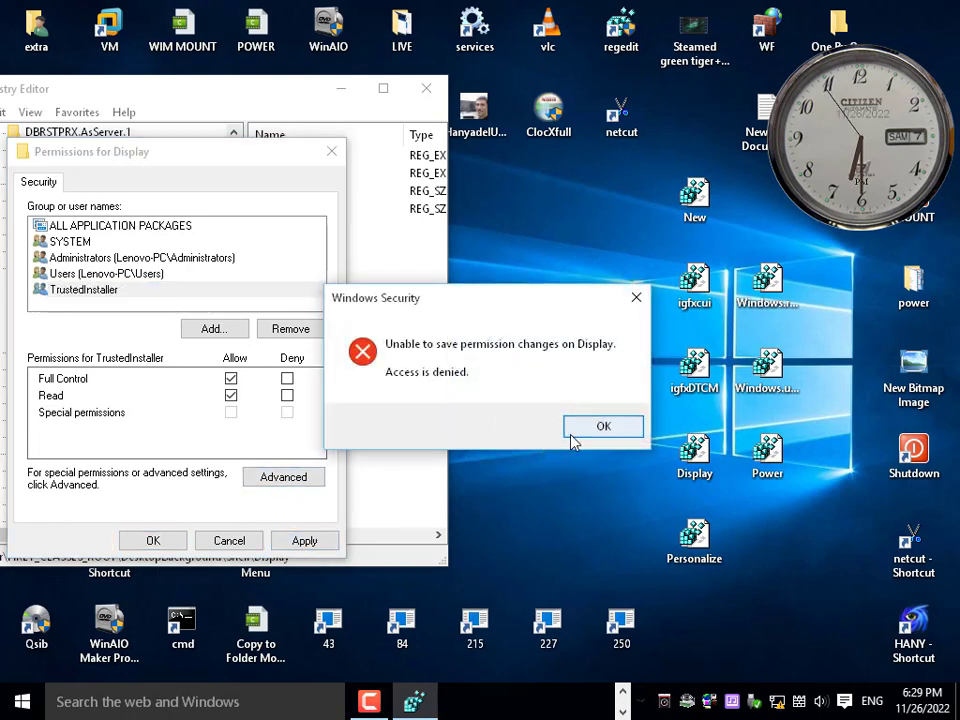
{"action": "left_click", "coordinate": [578, 432]}
{"action": "right_click", "coordinate": [558, 260]}
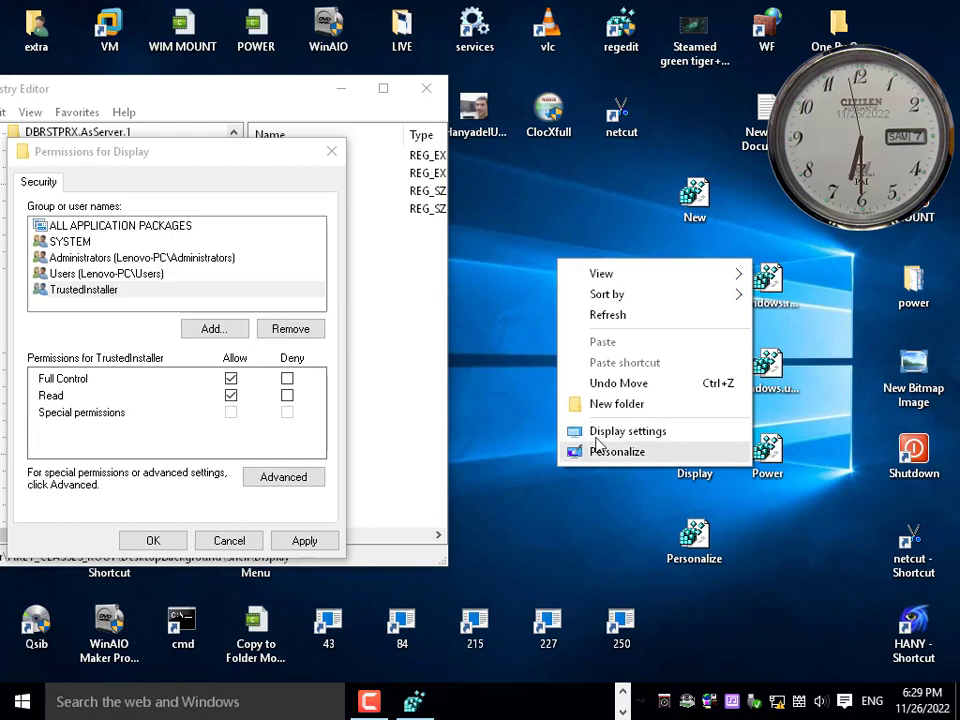
{"action": "left_click", "coordinate": [301, 483]}
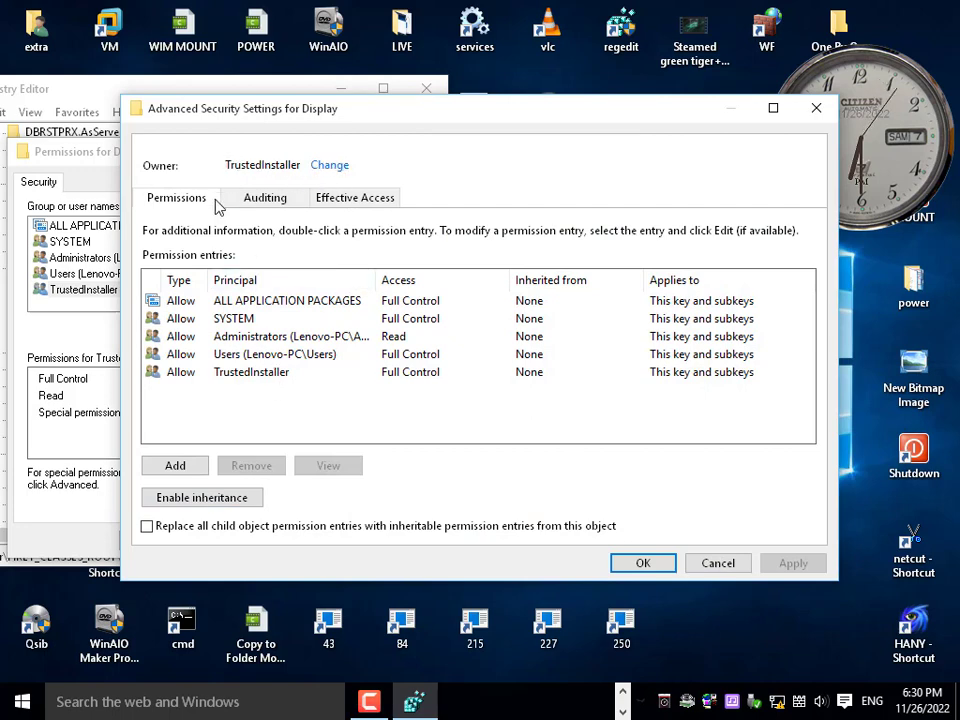
Step: Change the Display key's owner to Everyone, replacing the owner on subcontainers and objects, and apply the change
{"action": "left_click", "coordinate": [331, 167]}
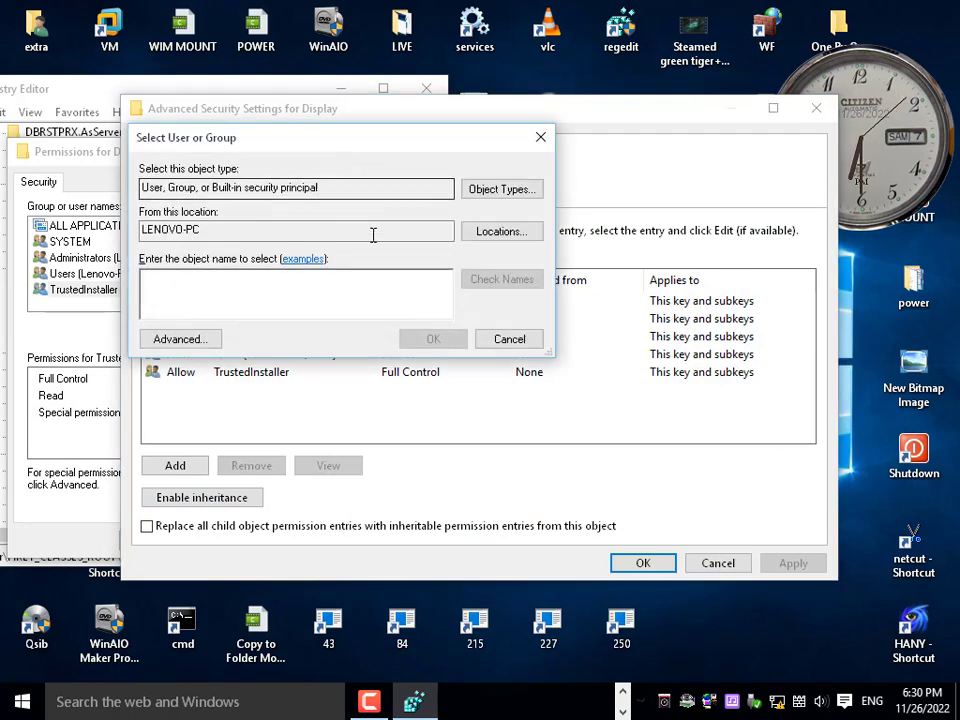
{"action": "left_click", "coordinate": [398, 283]}
{"action": "type", "text": "e"}
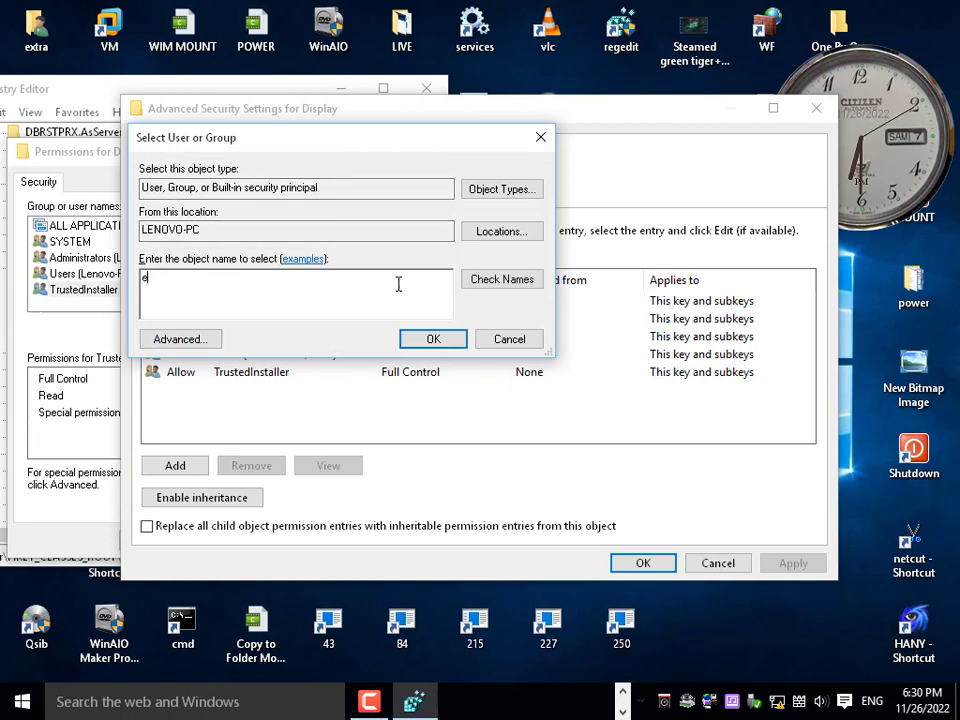
{"action": "type", "text": "v"}
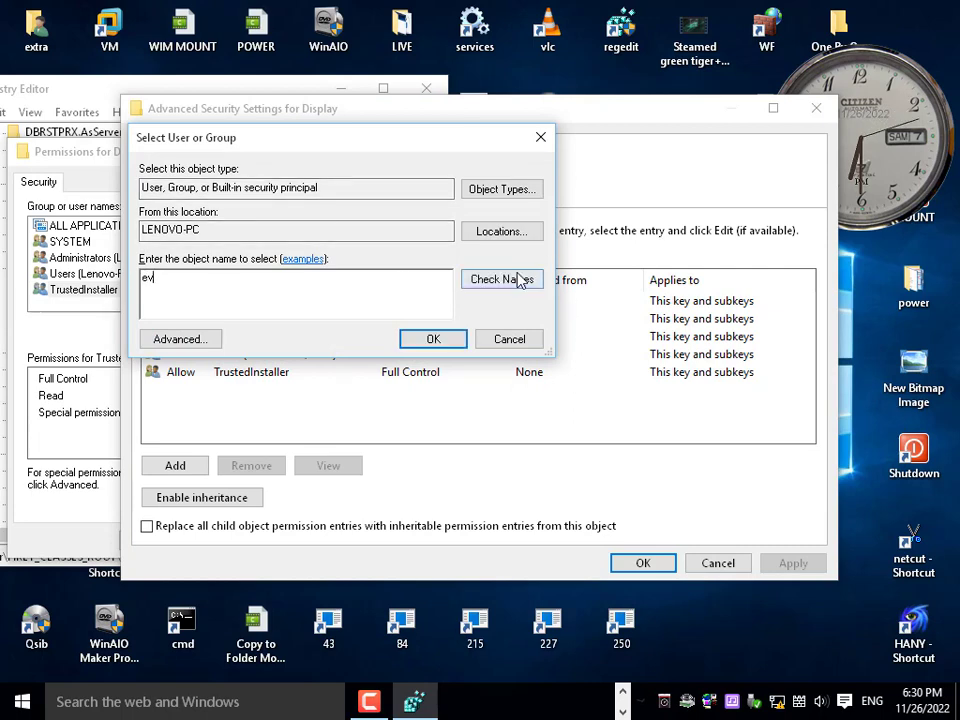
{"action": "left_click", "coordinate": [484, 280]}
{"action": "left_click", "coordinate": [452, 340]}
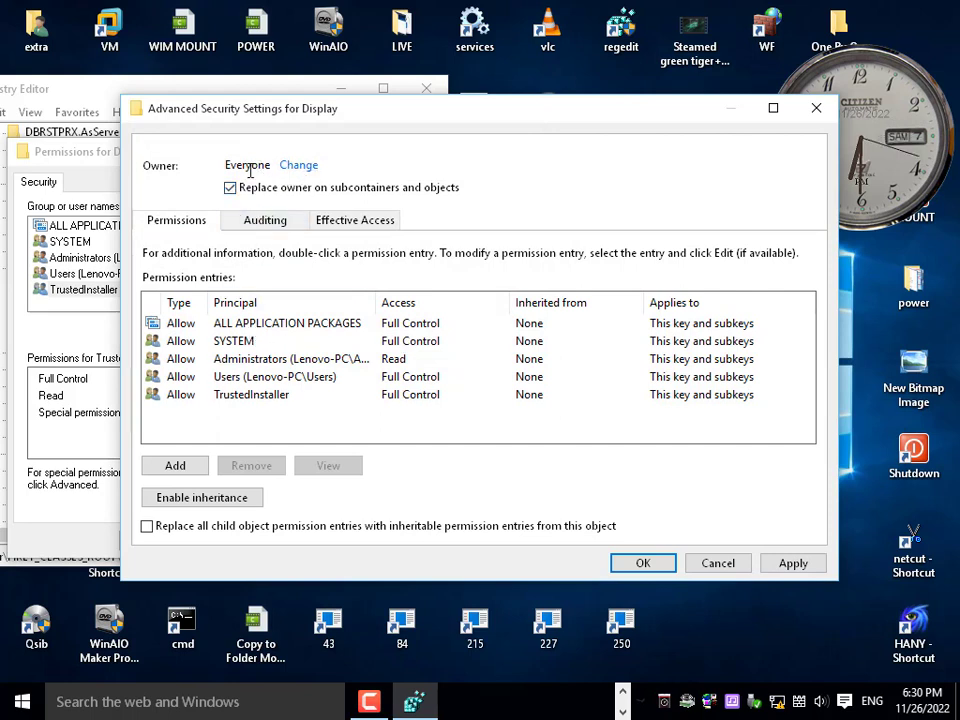
{"action": "left_click", "coordinate": [784, 565]}
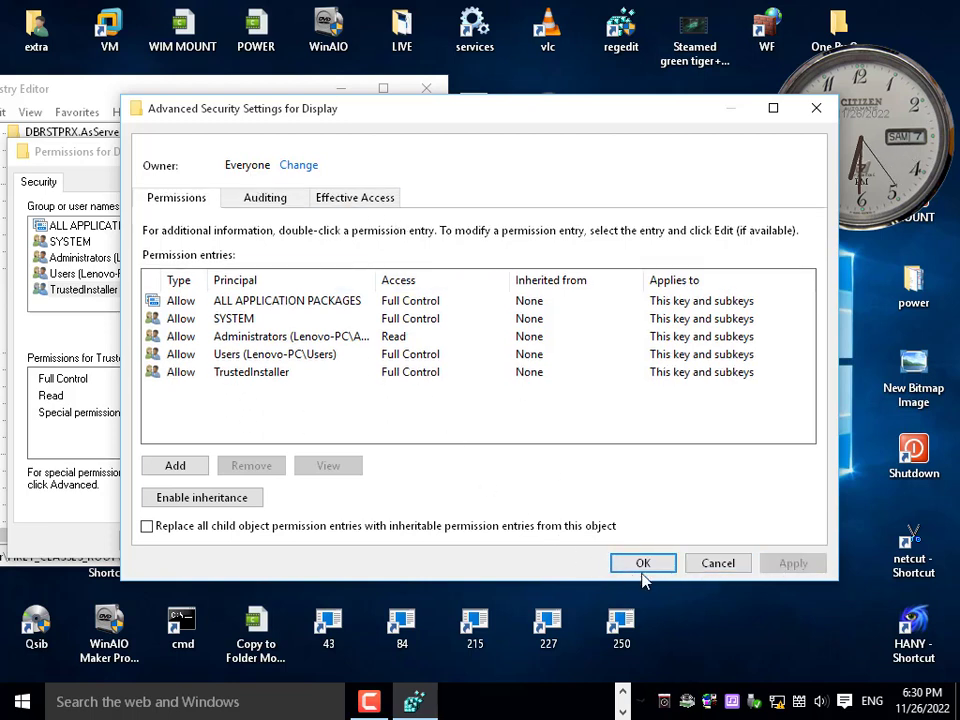
{"action": "left_click", "coordinate": [614, 557]}
{"action": "left_click", "coordinate": [285, 475]}
{"action": "left_click", "coordinate": [236, 500]}
{"action": "left_click", "coordinate": [236, 500]}
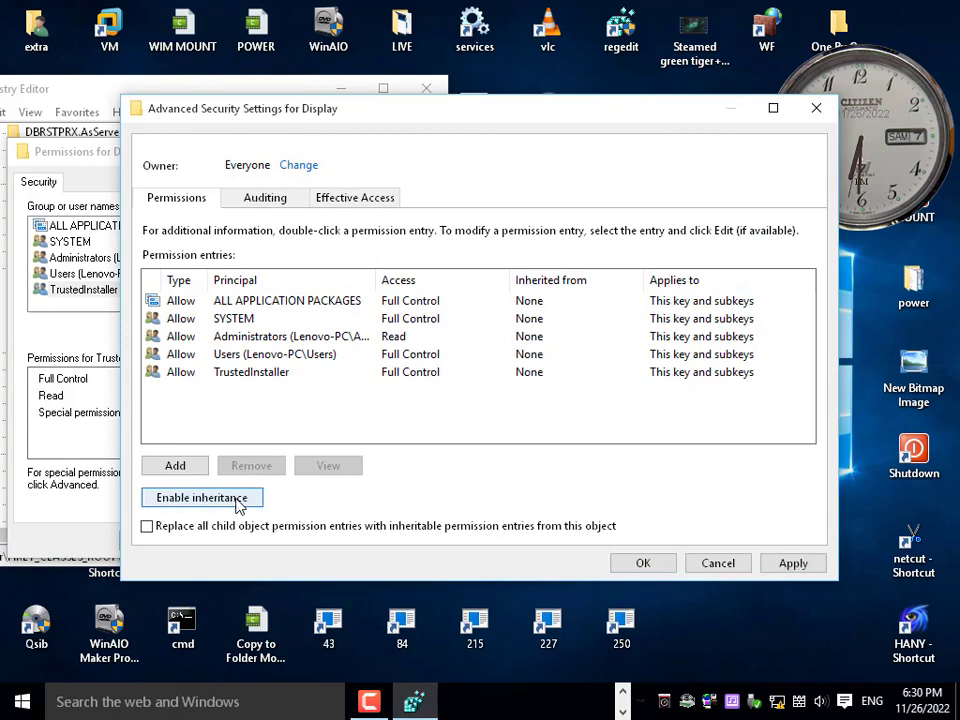
{"action": "left_click", "coordinate": [643, 563]}
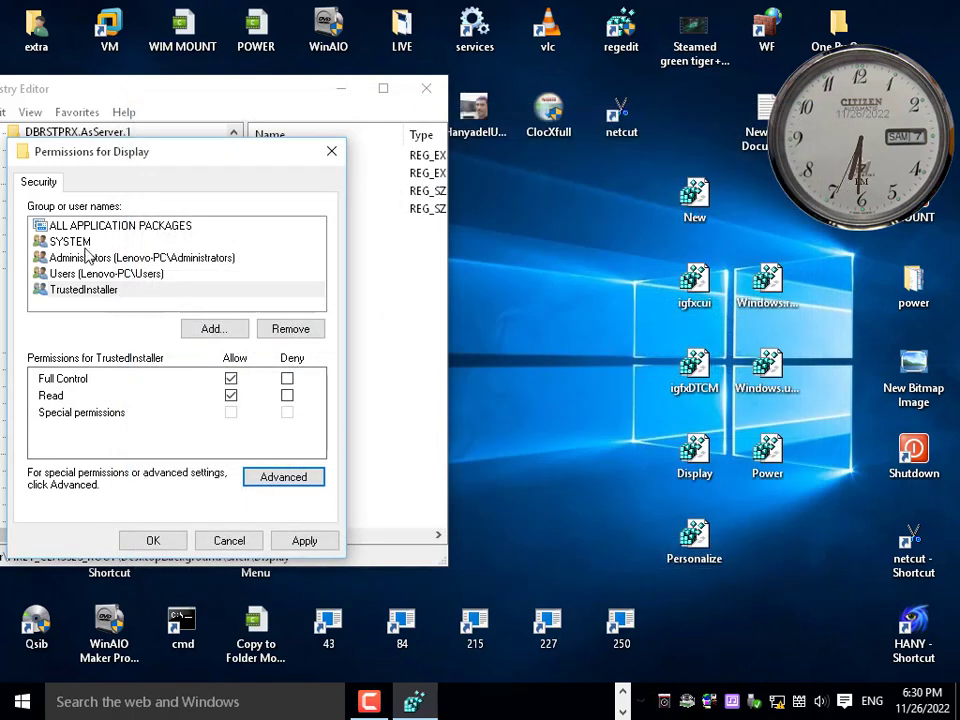
Step: Add the Everyone group to the Display key's permissions and apply the change
{"action": "left_click", "coordinate": [221, 330]}
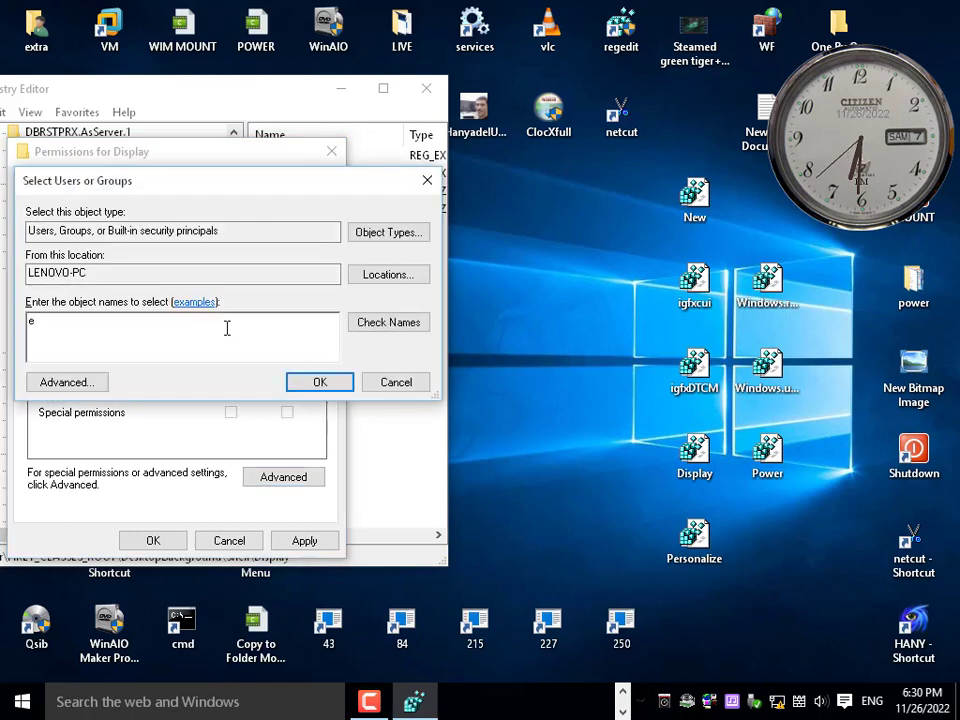
{"action": "left_click", "coordinate": [411, 333]}
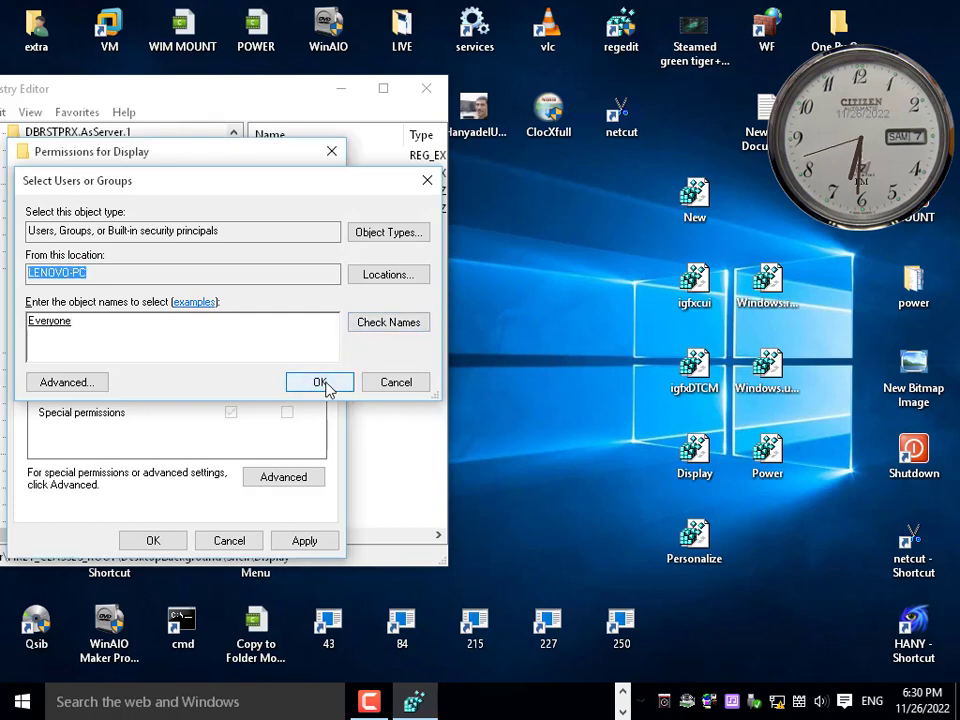
{"action": "left_click", "coordinate": [322, 383]}
{"action": "left_click", "coordinate": [298, 541]}
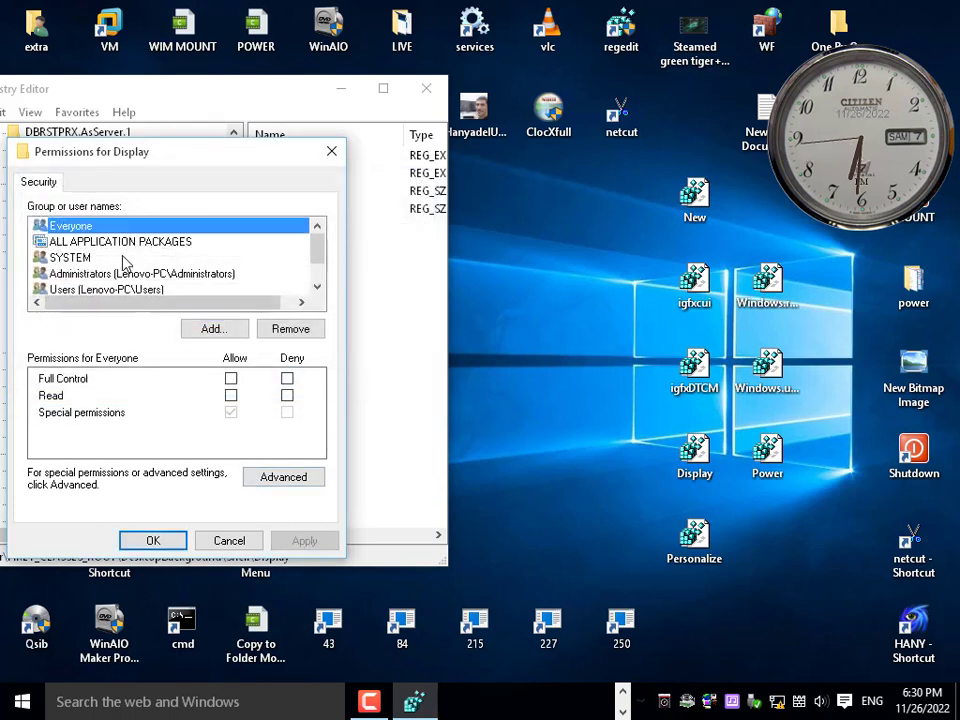
{"action": "left_click", "coordinate": [178, 540]}
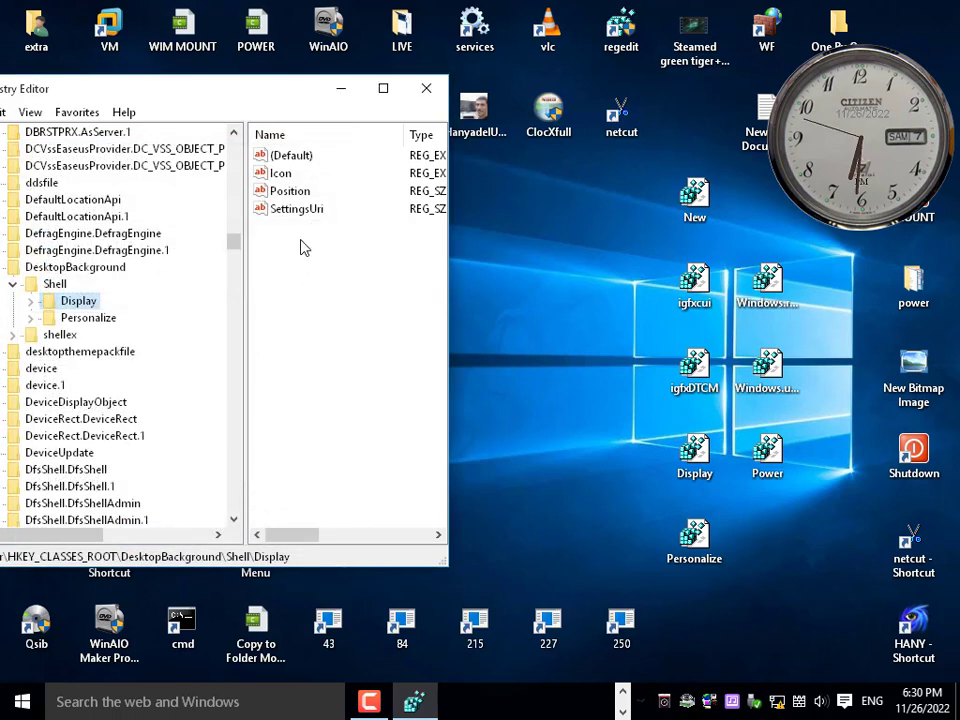
Step: Reopen the Display key's permissions and review the entries in its advanced security settings
{"action": "right_click", "coordinate": [78, 301]}
{"action": "left_click", "coordinate": [131, 448]}
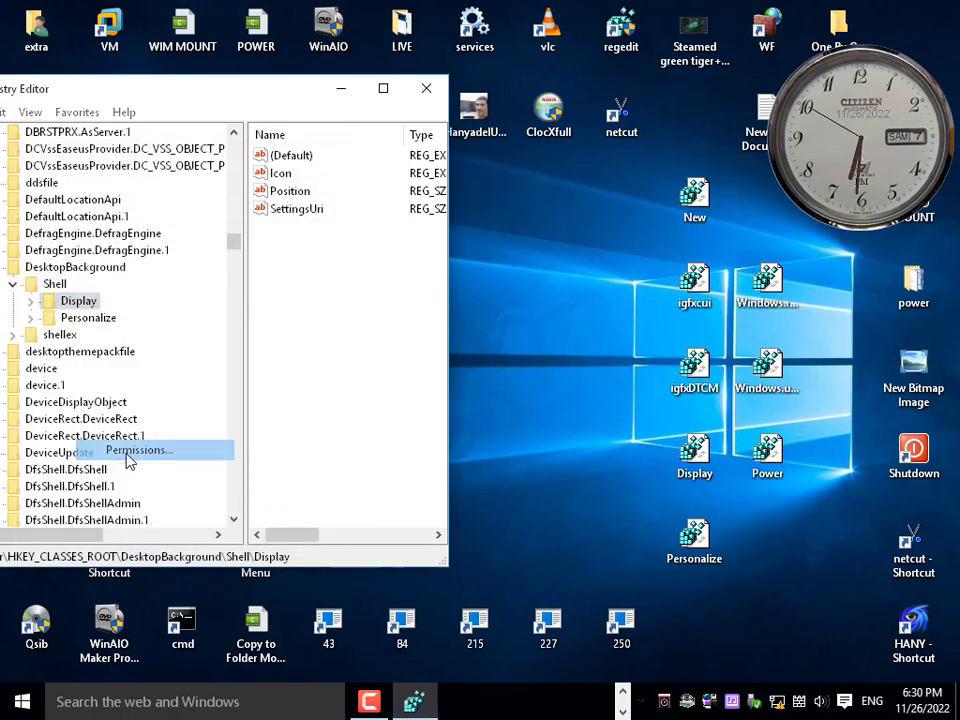
{"action": "left_click", "coordinate": [248, 474]}
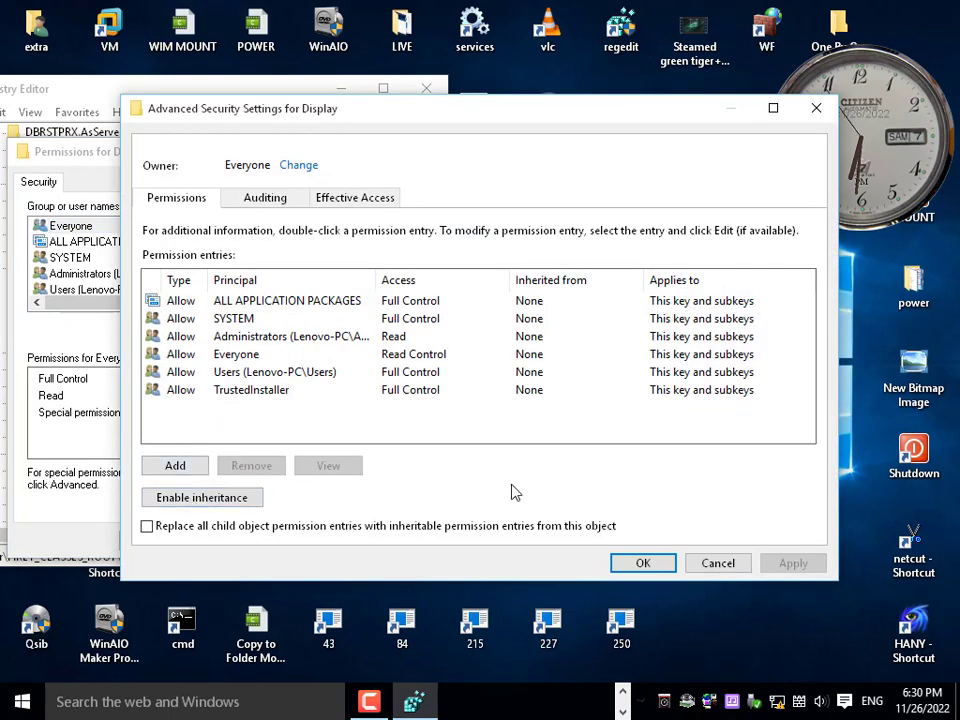
{"action": "left_click", "coordinate": [703, 558]}
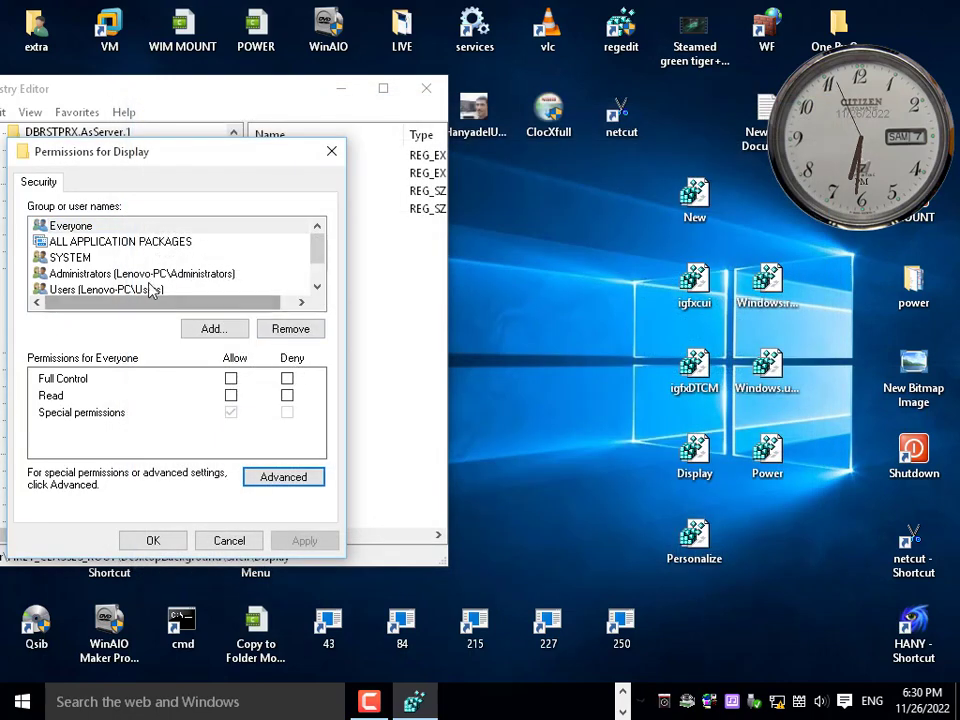
Step: Remove TrustedInstaller, Users, Administrators, SYSTEM and ALL APPLICATION PACKAGES from the Display key's permissions, keeping only Everyone
{"action": "left_click", "coordinate": [152, 286]}
{"action": "left_click", "coordinate": [113, 278]}
{"action": "left_click", "coordinate": [287, 329]}
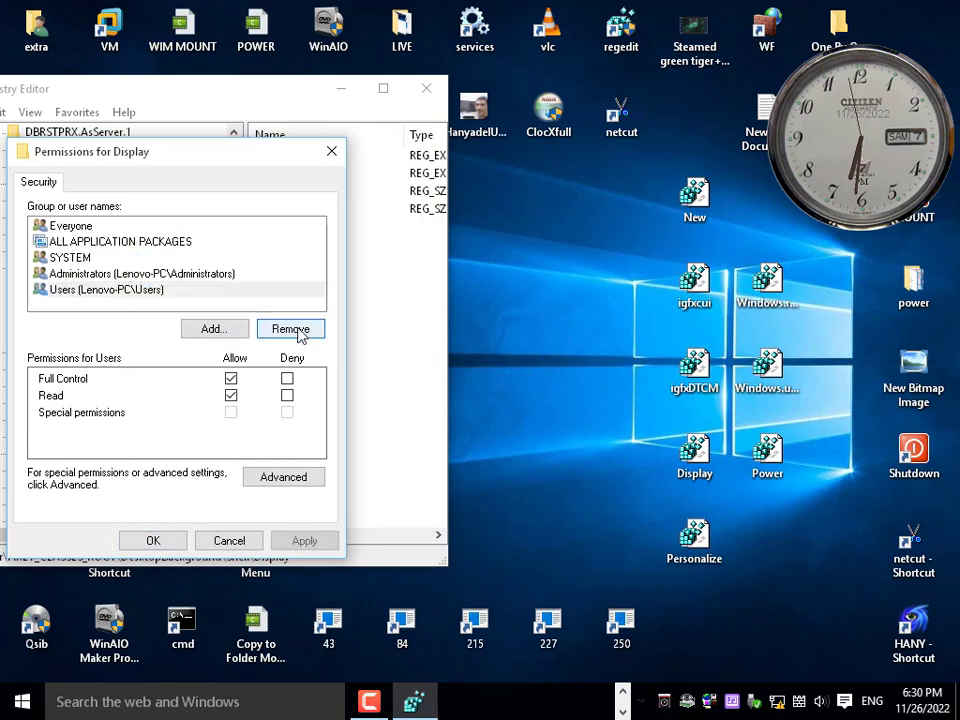
{"action": "left_click", "coordinate": [272, 330]}
{"action": "left_click", "coordinate": [178, 276]}
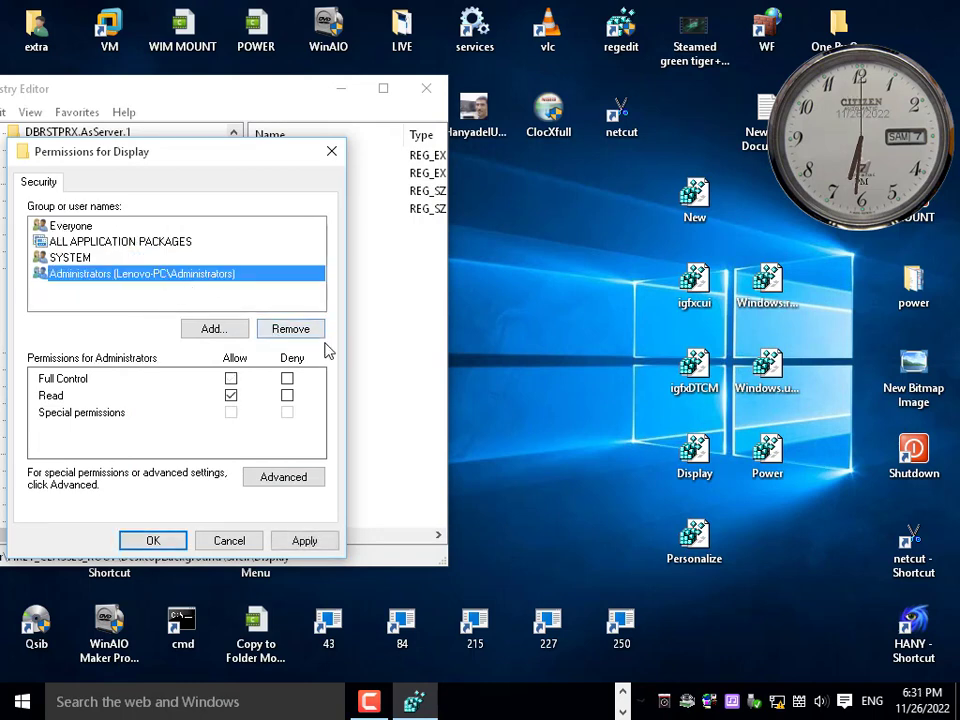
{"action": "left_click", "coordinate": [308, 331]}
{"action": "left_click", "coordinate": [69, 256]}
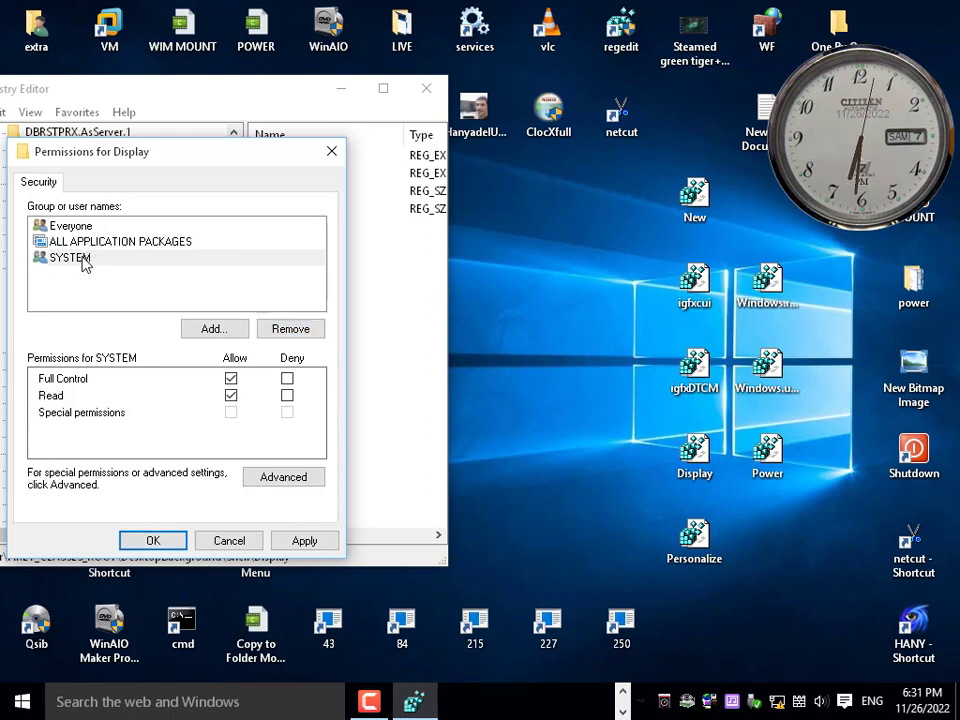
{"action": "left_click", "coordinate": [304, 330]}
{"action": "left_click", "coordinate": [135, 254]}
{"action": "left_click", "coordinate": [285, 334]}
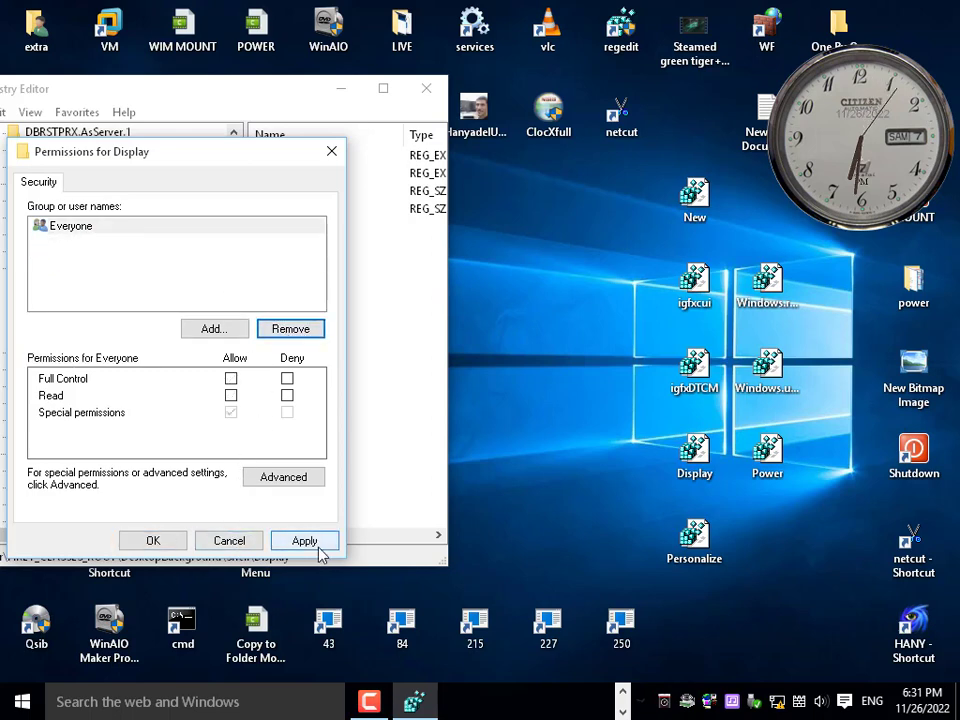
Step: Allow Everyone Full Control over the Display key and apply its permissions
{"action": "left_click", "coordinate": [231, 378]}
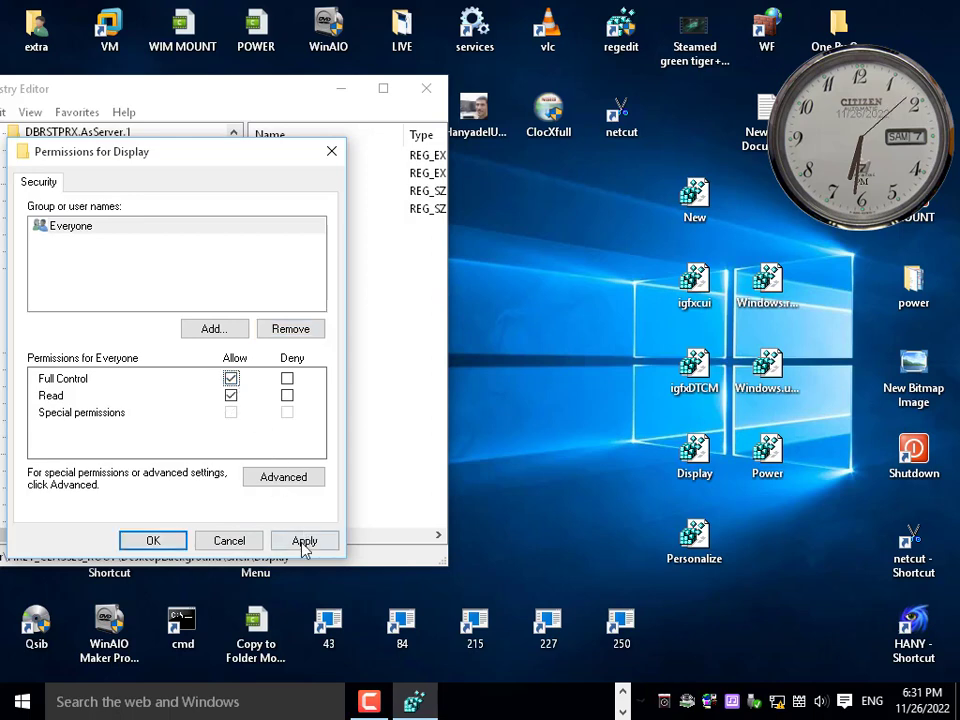
{"action": "left_click", "coordinate": [304, 540]}
{"action": "left_click", "coordinate": [180, 540]}
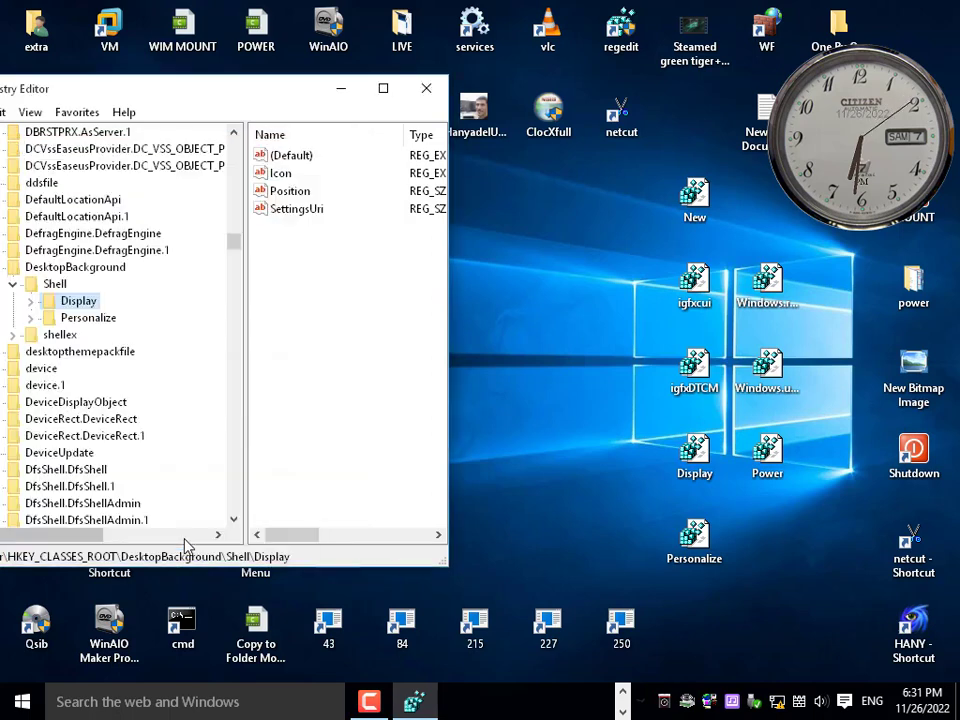
Step: Open the Personalize key's advanced security settings and make Everyone its owner, replacing the owner on subcontainers and objects
{"action": "left_click", "coordinate": [99, 320]}
{"action": "right_click", "coordinate": [108, 318]}
{"action": "left_click", "coordinate": [158, 478]}
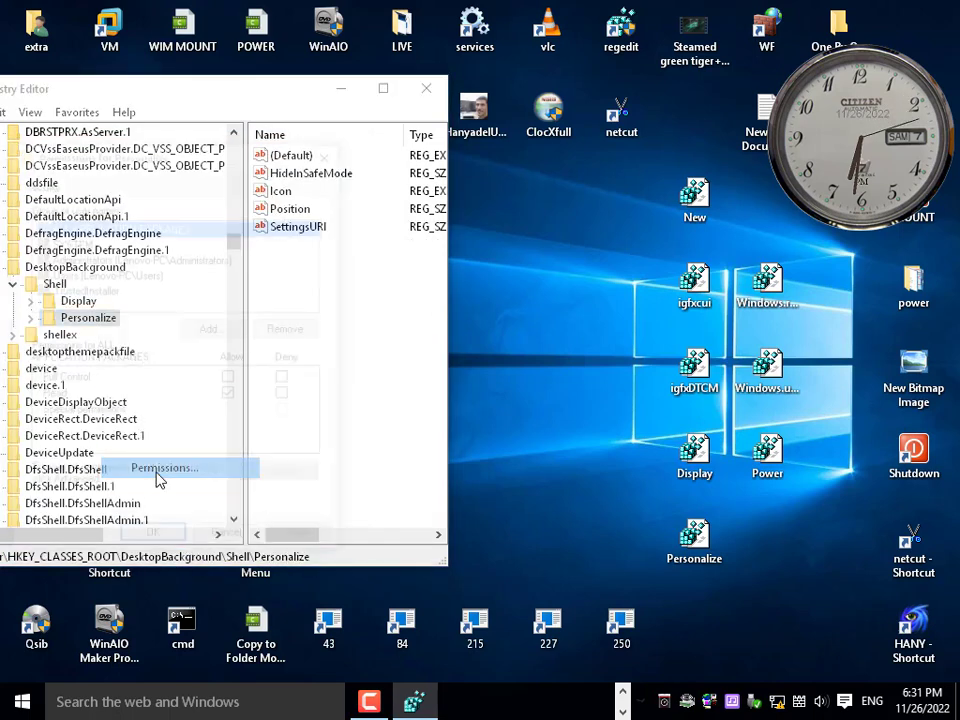
{"action": "left_click", "coordinate": [268, 477]}
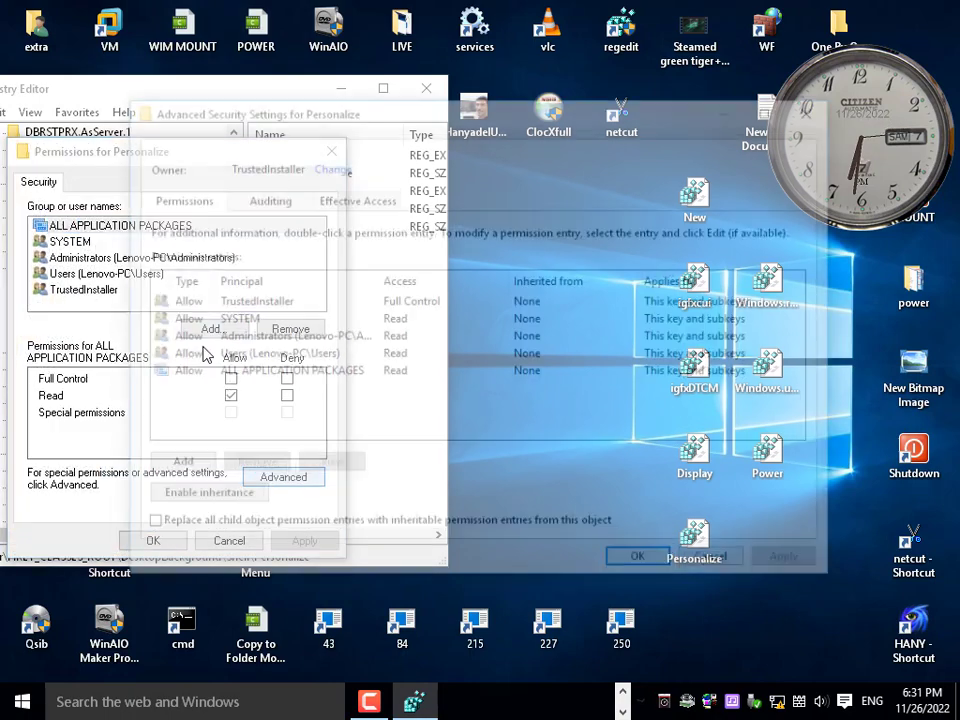
{"action": "left_click", "coordinate": [322, 168]}
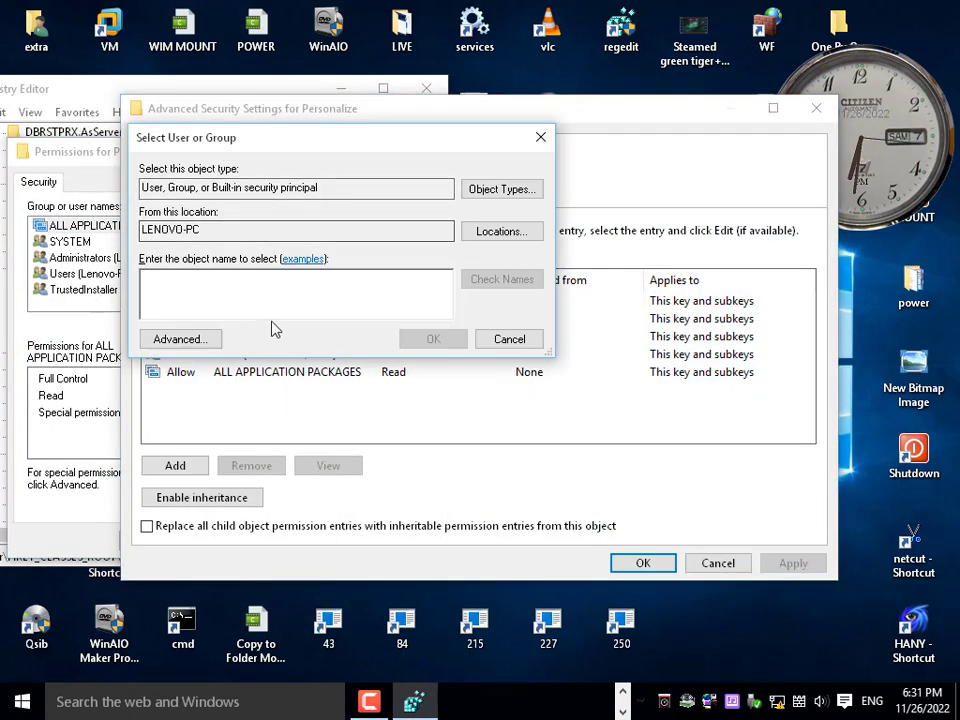
{"action": "type", "text": "everyone"}
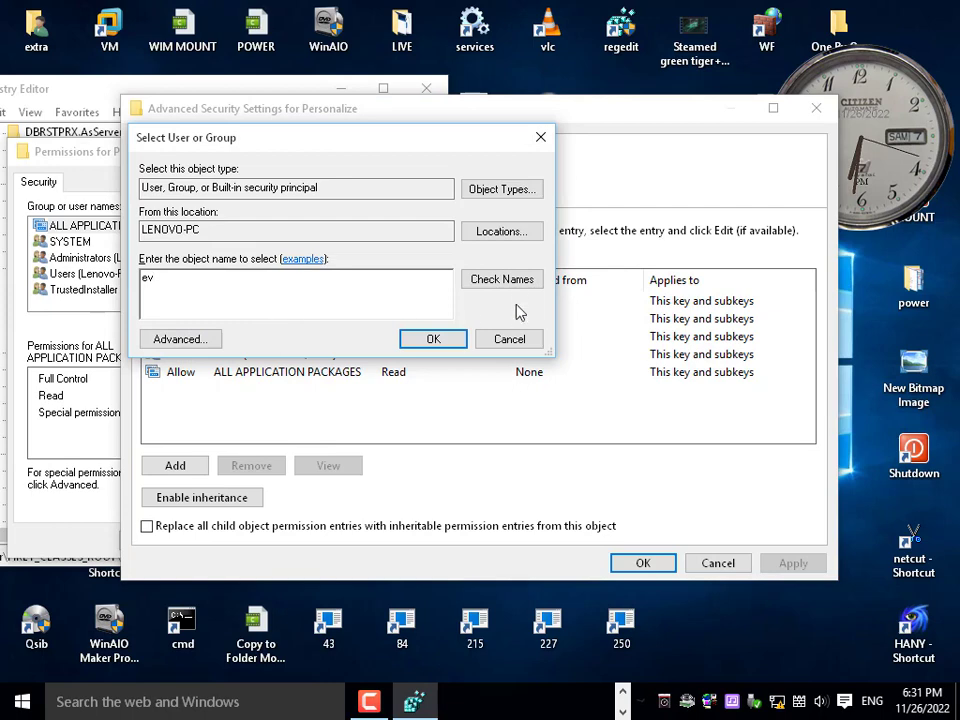
{"action": "left_click", "coordinate": [510, 280]}
{"action": "left_click", "coordinate": [433, 340]}
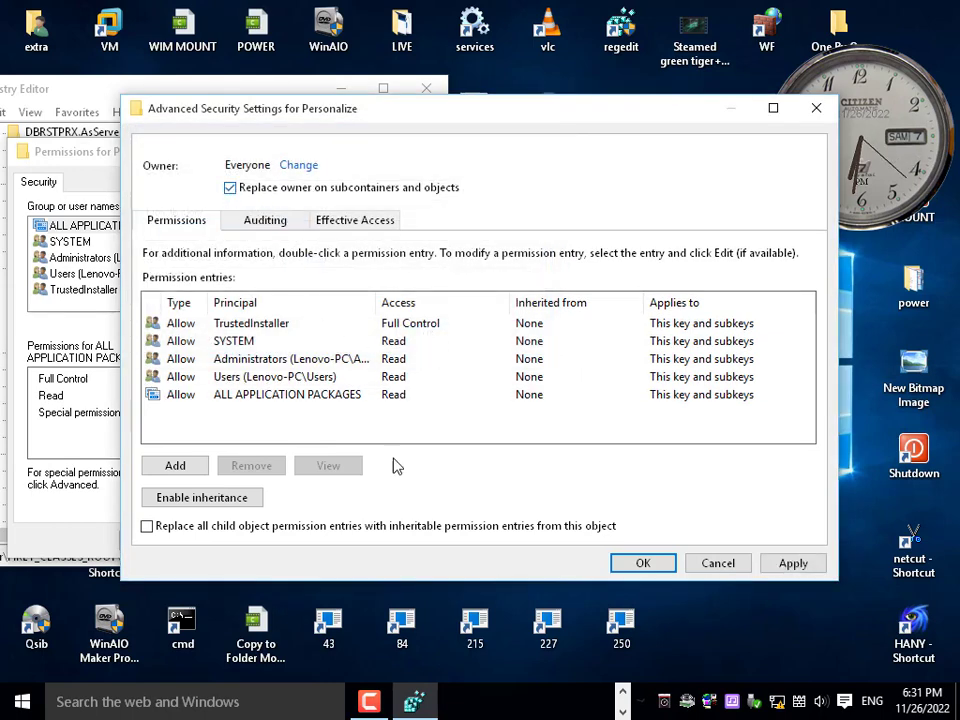
{"action": "left_click", "coordinate": [793, 563]}
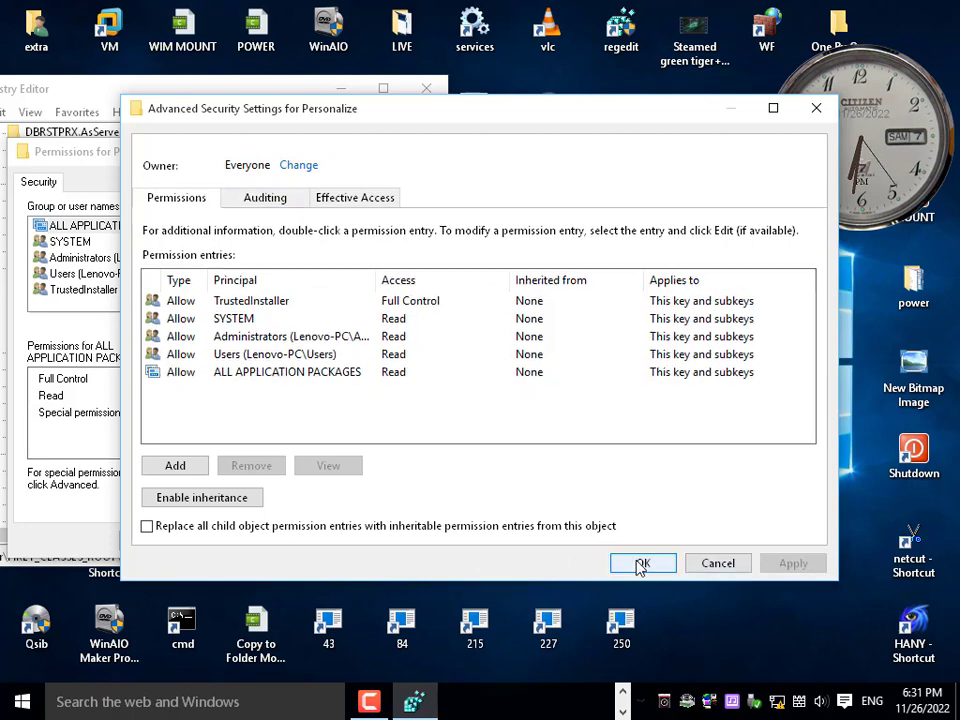
{"action": "left_click", "coordinate": [643, 564]}
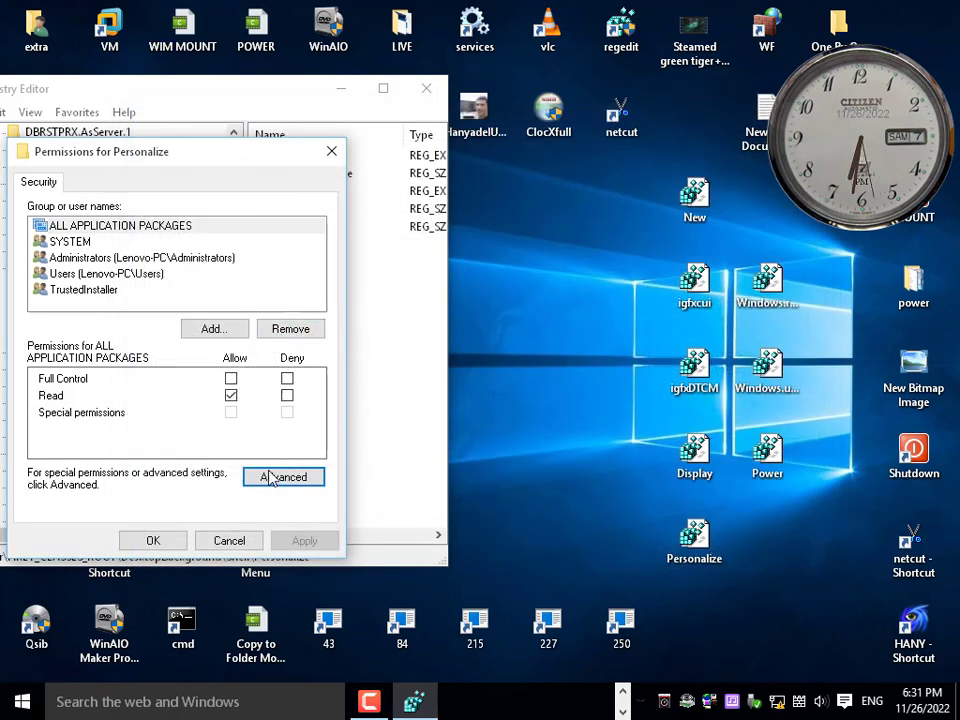
Step: Remove TrustedInstaller, Users and Administrators from the Personalize key's permissions
{"action": "left_click", "coordinate": [265, 289]}
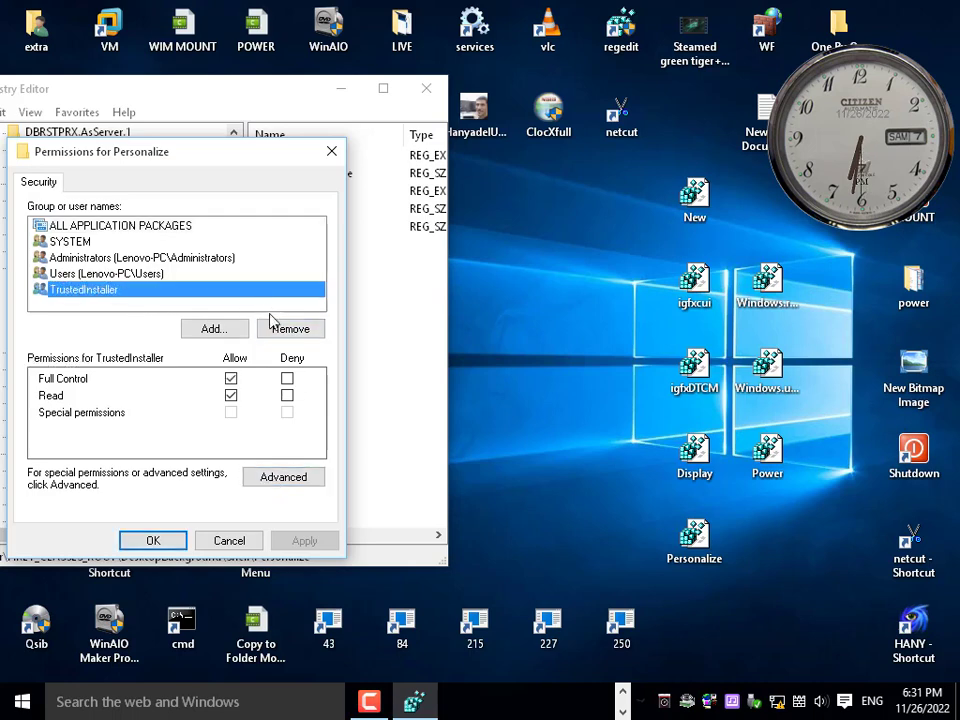
{"action": "left_click", "coordinate": [285, 328]}
{"action": "left_click", "coordinate": [222, 301]}
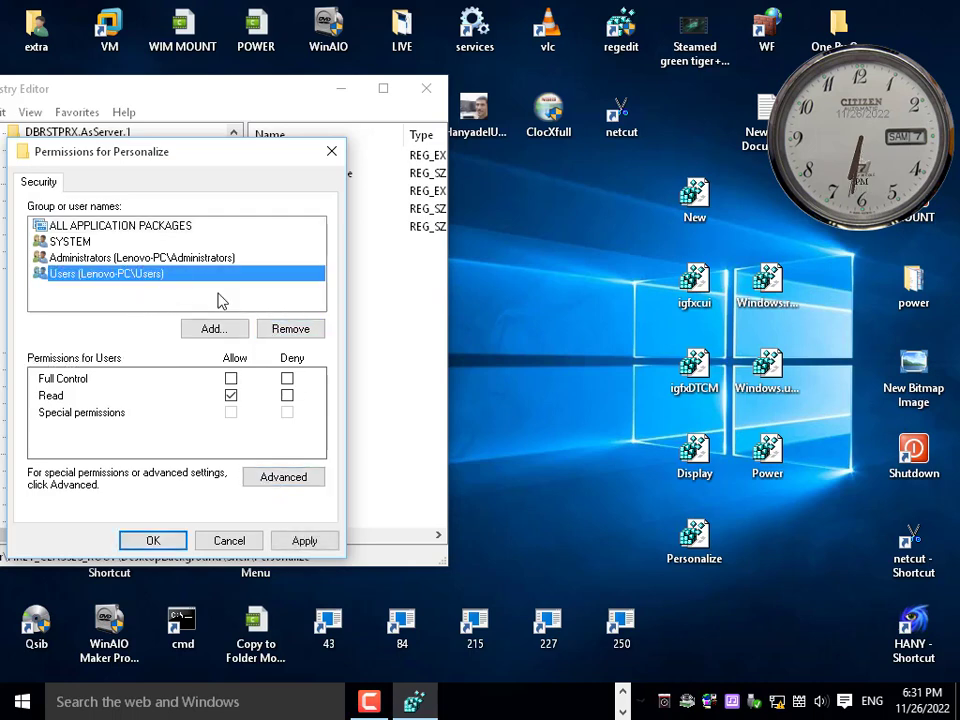
{"action": "left_click", "coordinate": [272, 332]}
{"action": "left_click", "coordinate": [167, 261]}
{"action": "left_click", "coordinate": [306, 326]}
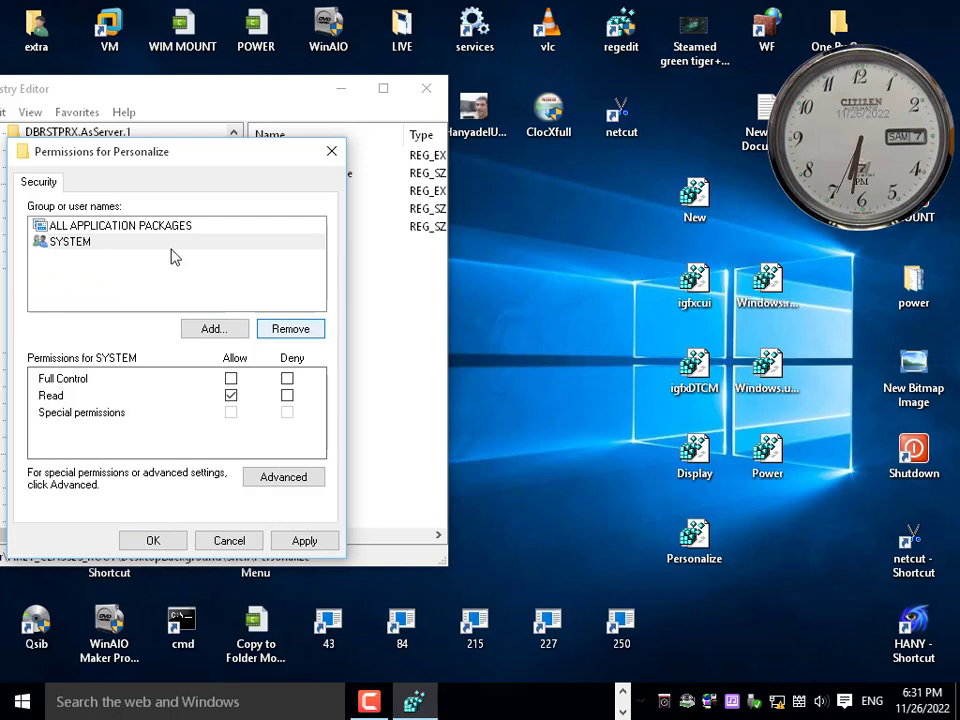
Step: Add the Everyone group to the Personalize key's permissions and apply the change
{"action": "left_click", "coordinate": [128, 229]}
{"action": "left_click", "coordinate": [228, 328]}
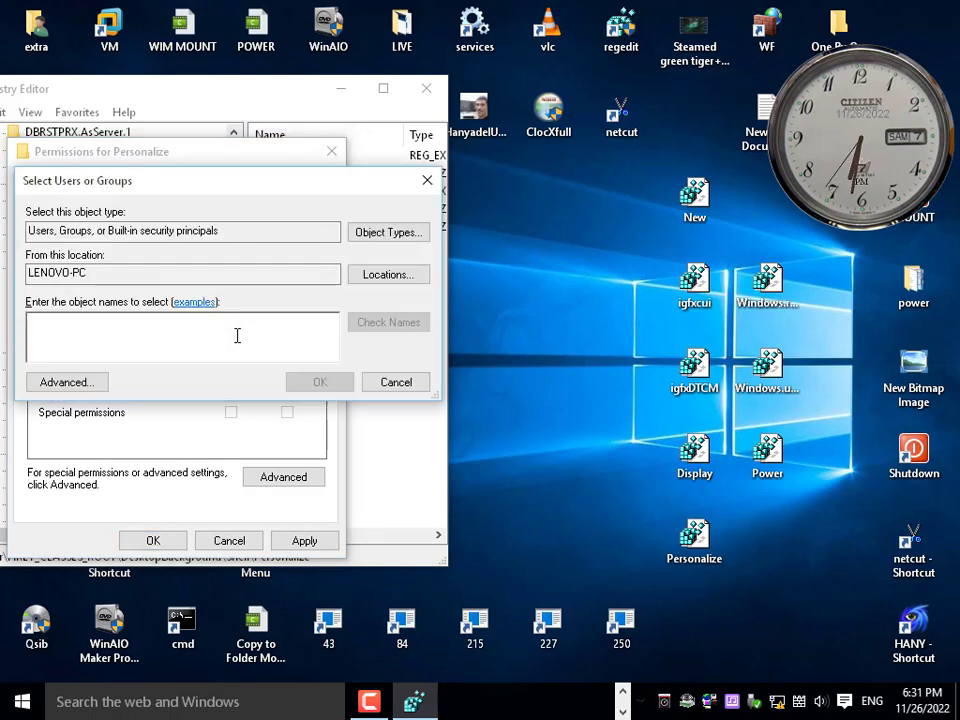
{"action": "type", "text": "ev"}
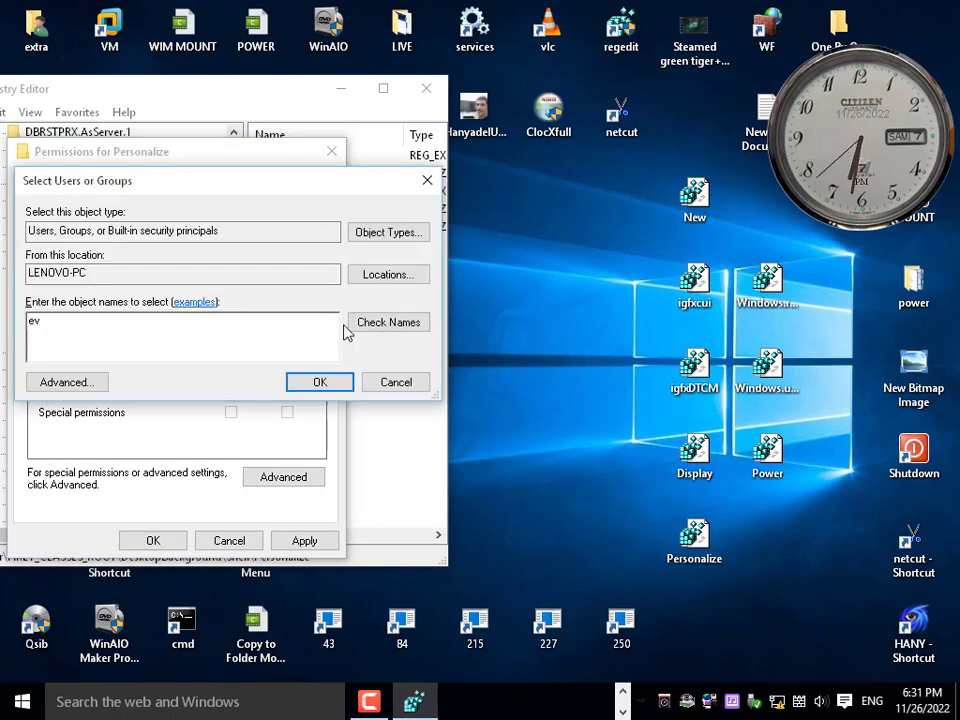
{"action": "left_click", "coordinate": [348, 328]}
{"action": "left_click", "coordinate": [317, 381]}
{"action": "left_click", "coordinate": [306, 541]}
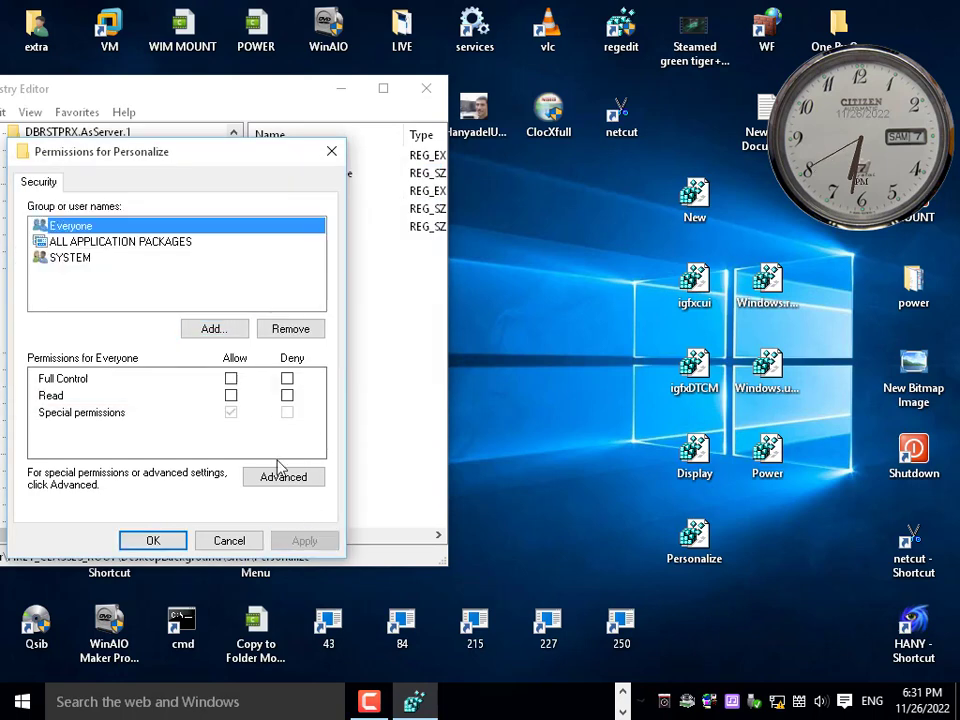
Step: Remove SYSTEM and ALL APPLICATION PACKAGES from the Personalize key's permissions, keeping only Everyone
{"action": "left_click", "coordinate": [75, 260]}
{"action": "left_click", "coordinate": [294, 331]}
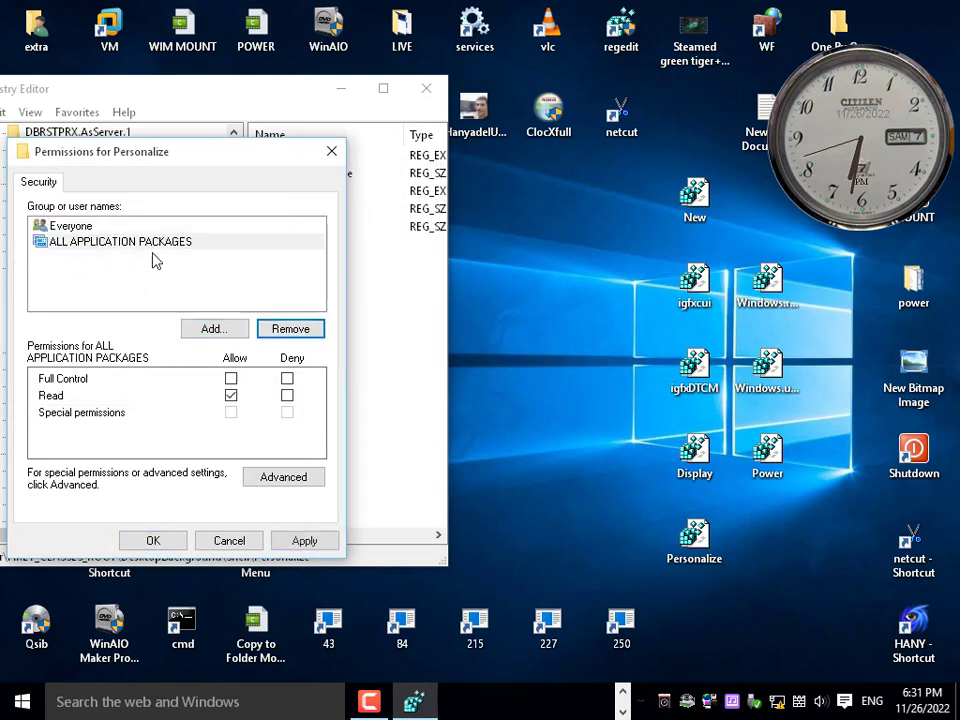
{"action": "left_click", "coordinate": [152, 245]}
{"action": "left_click", "coordinate": [308, 334]}
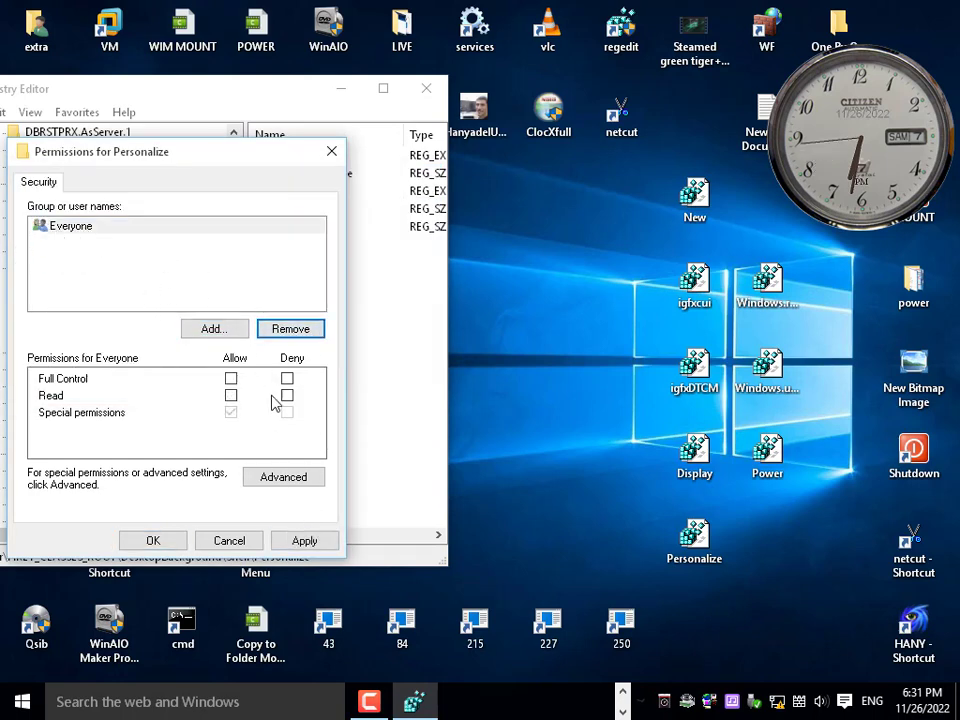
Step: Allow Everyone Full Control and Read on the Personalize key, apply the permissions and close the dialog
{"action": "left_click", "coordinate": [231, 395]}
{"action": "left_click", "coordinate": [231, 378]}
{"action": "left_click", "coordinate": [308, 541]}
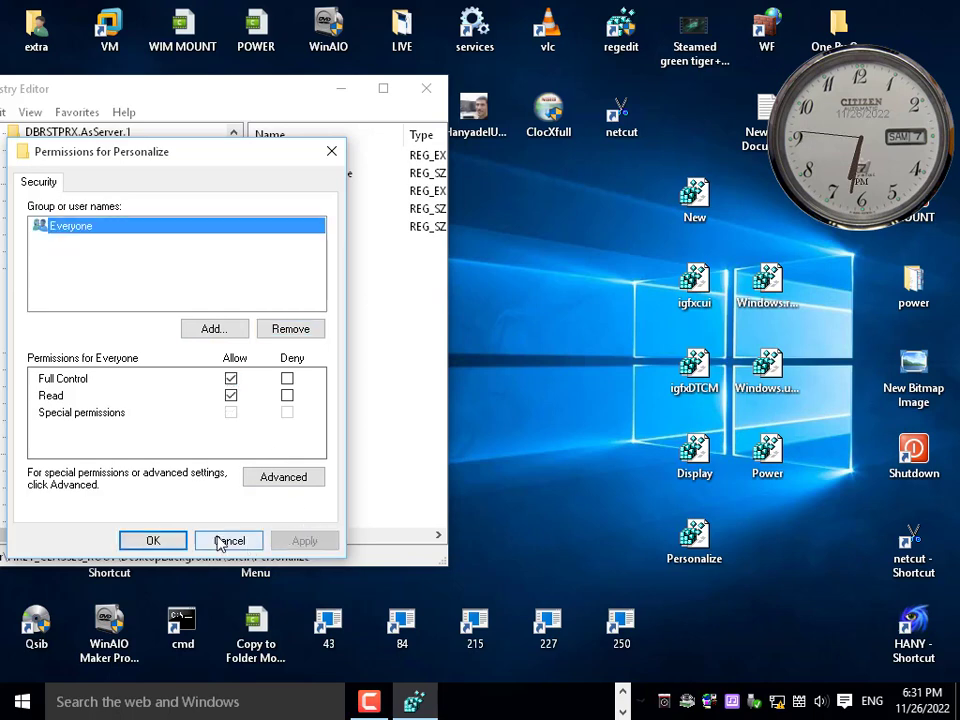
{"action": "left_click", "coordinate": [176, 541]}
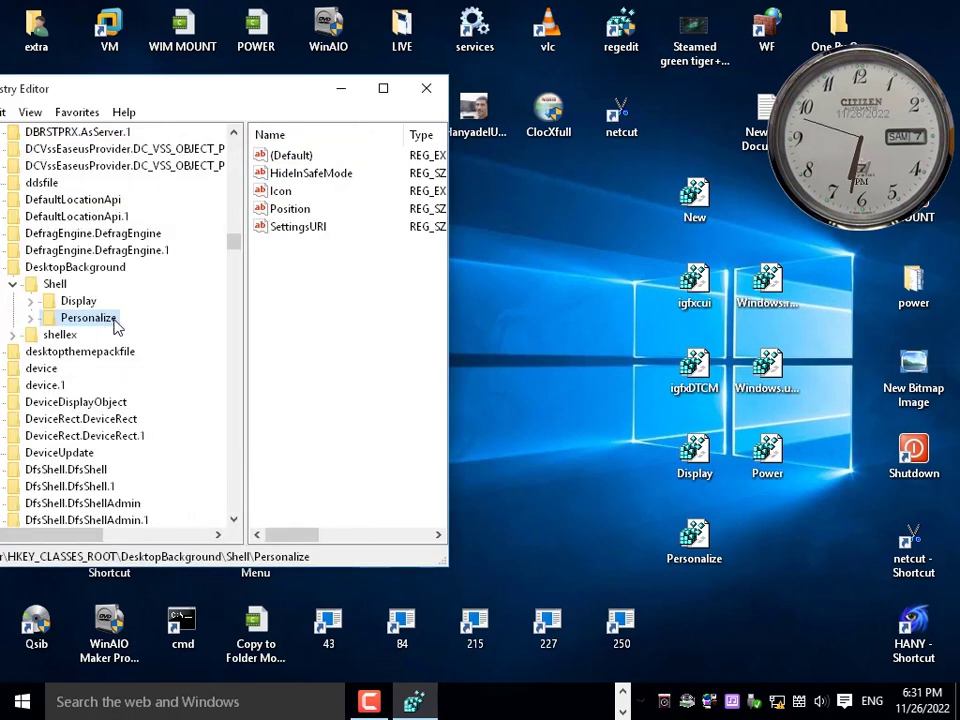
Step: Set the Position value to top in both the Personalize and Display keys
{"action": "double_click", "coordinate": [289, 209]}
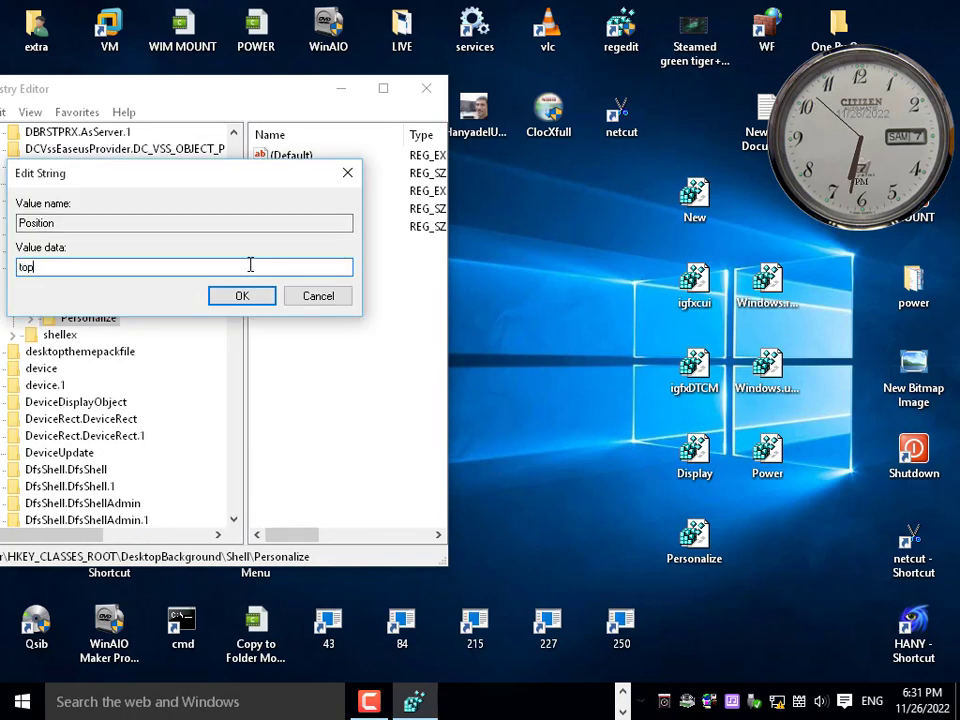
{"action": "left_click", "coordinate": [237, 295]}
{"action": "left_click", "coordinate": [133, 301]}
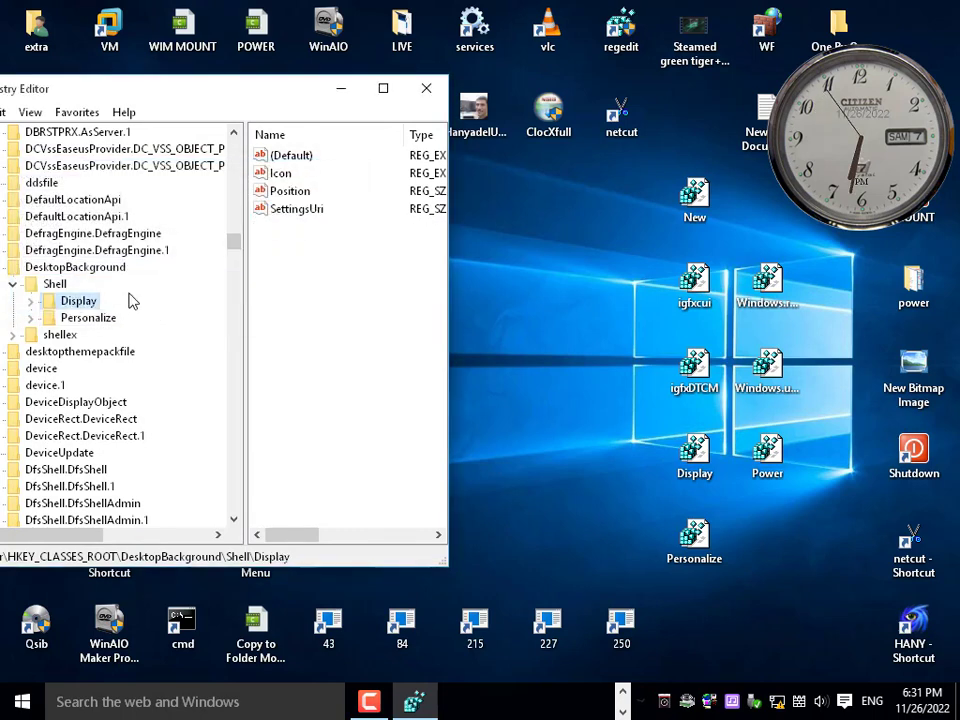
{"action": "double_click", "coordinate": [289, 190]}
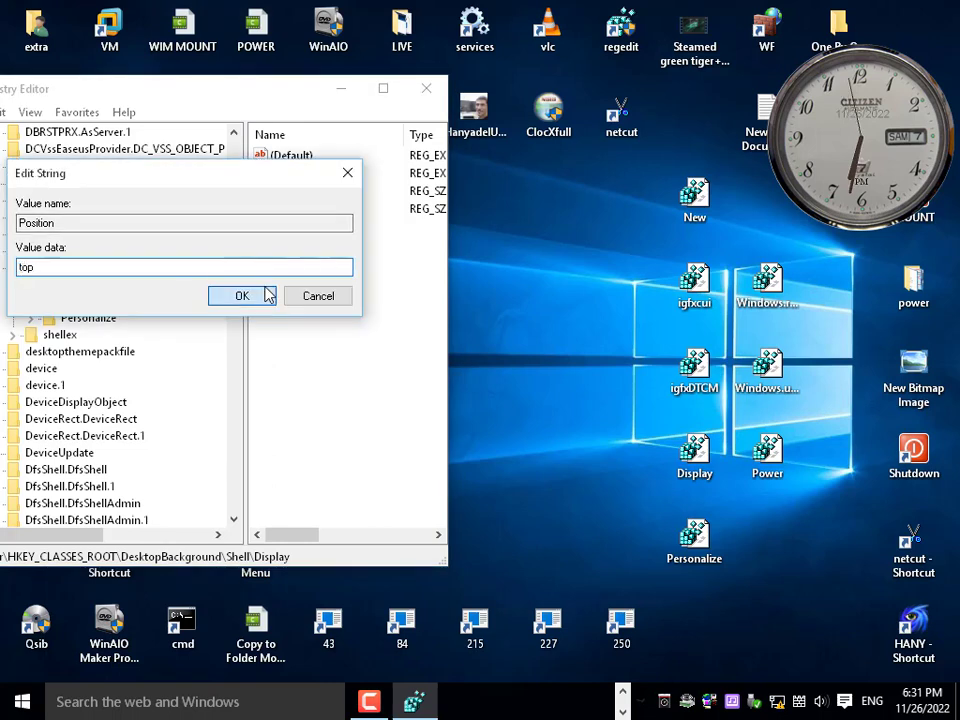
{"action": "left_click", "coordinate": [242, 295]}
Step: Check where Personalize and Display settings appear in the desktop context menu, and locate the exported Personalize backup file
{"action": "right_click", "coordinate": [528, 279]}
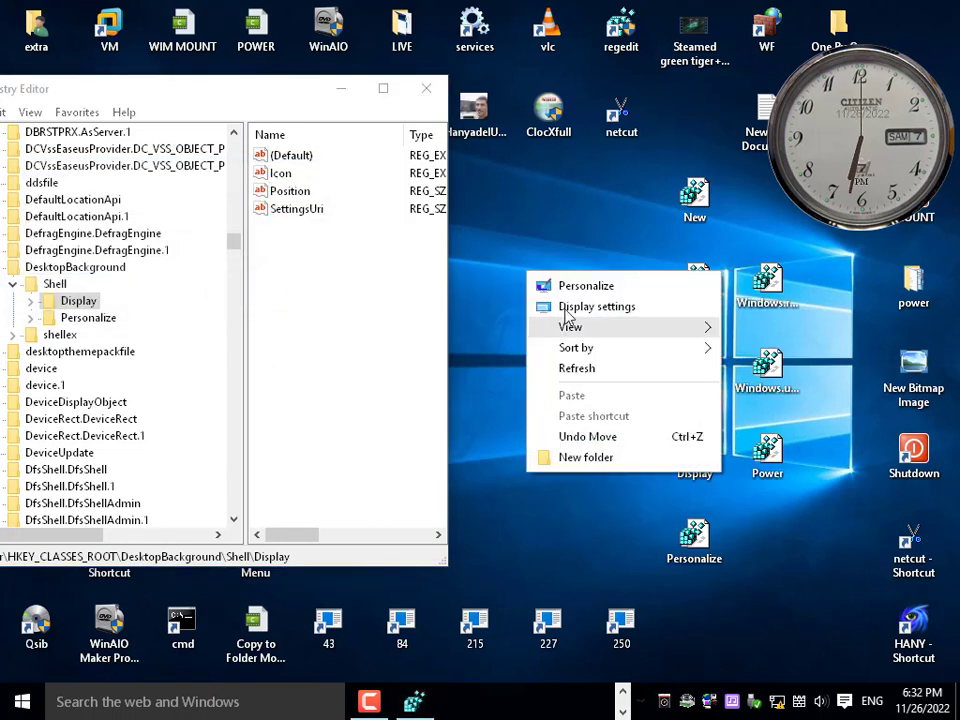
{"action": "left_click", "coordinate": [523, 270]}
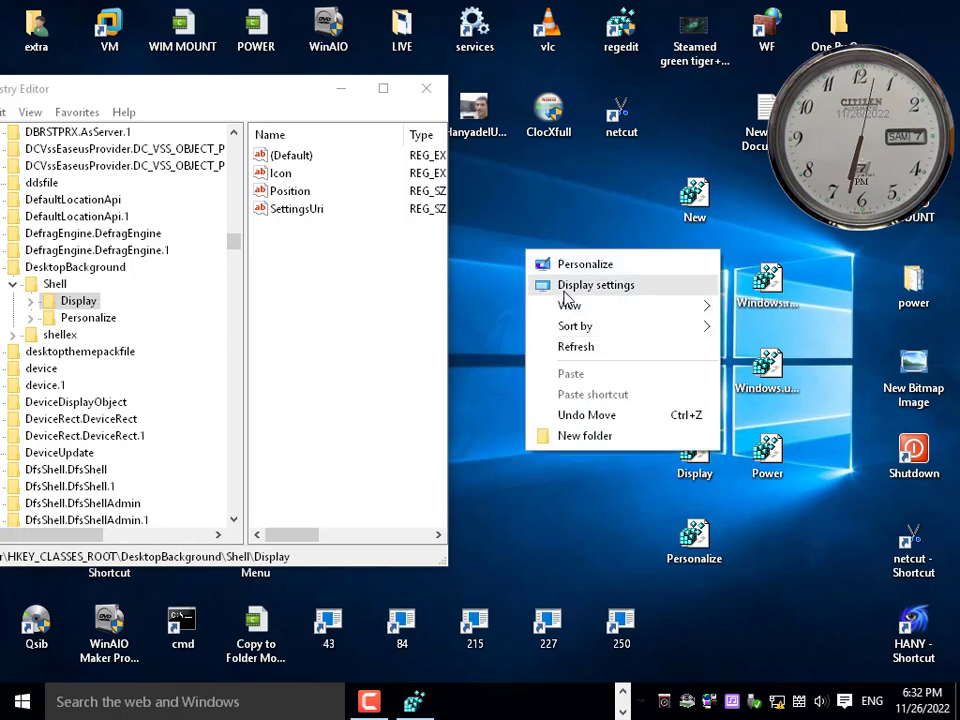
{"action": "left_click", "coordinate": [503, 285]}
{"action": "right_click", "coordinate": [503, 283]}
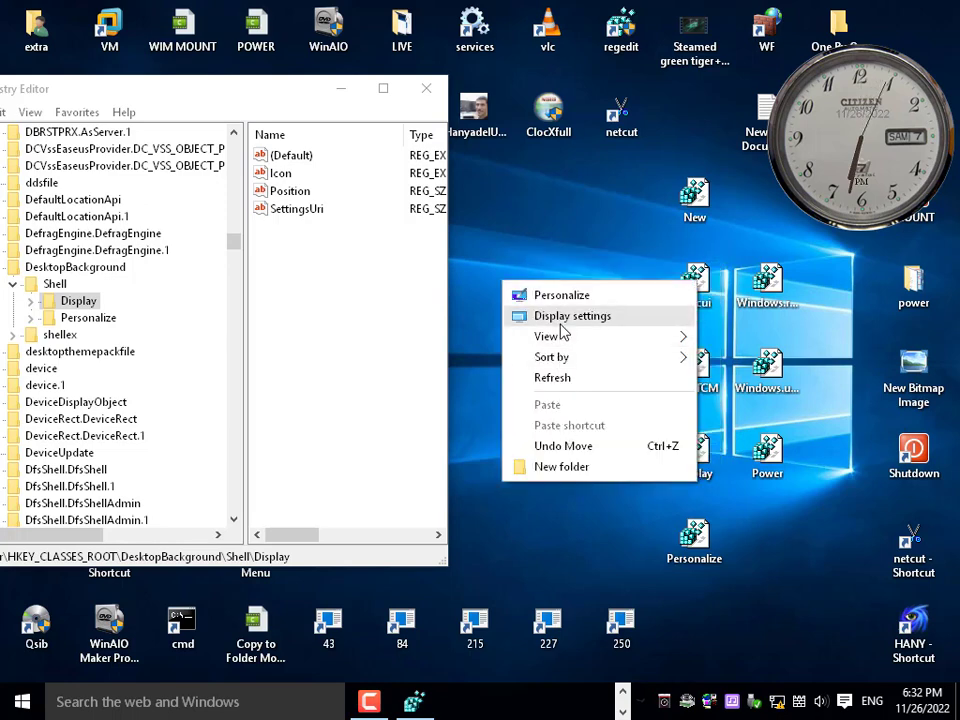
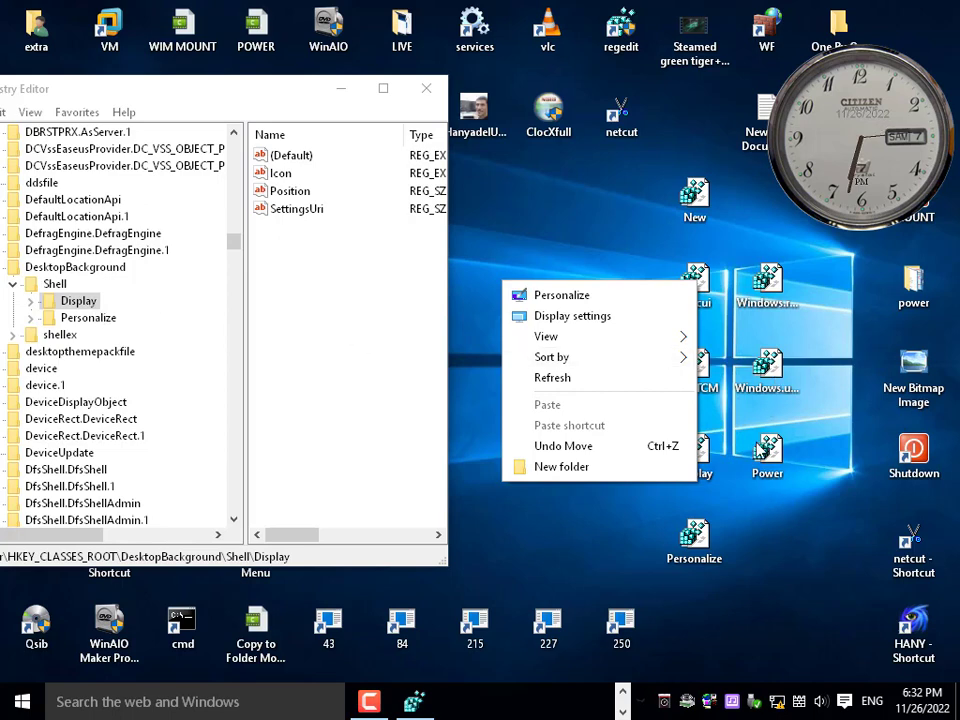
{"action": "left_click", "coordinate": [769, 376]}
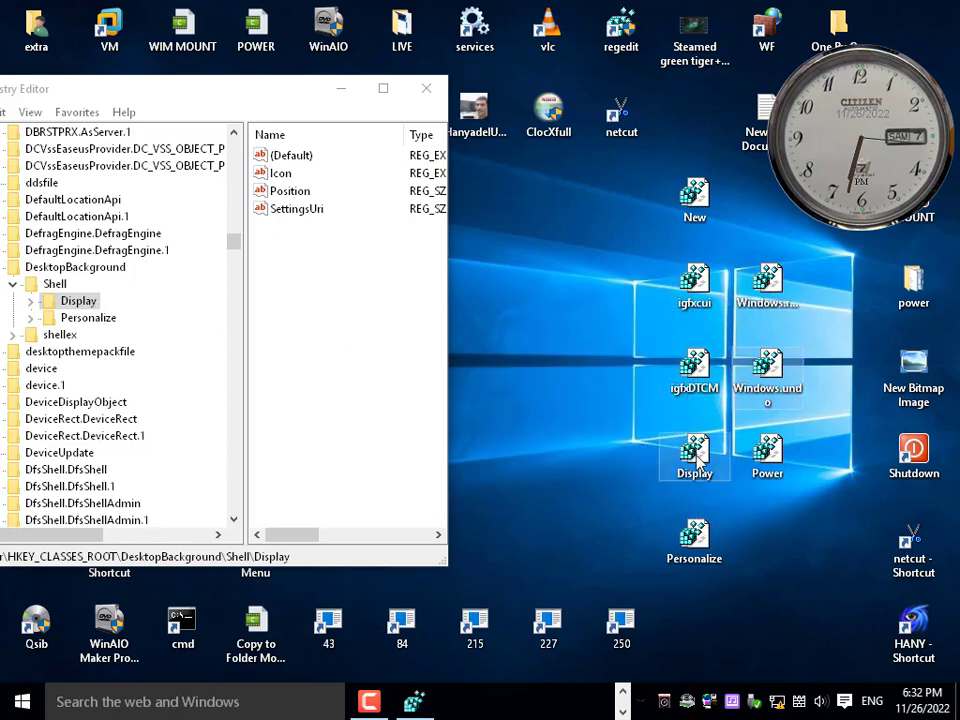
{"action": "left_click", "coordinate": [694, 542]}
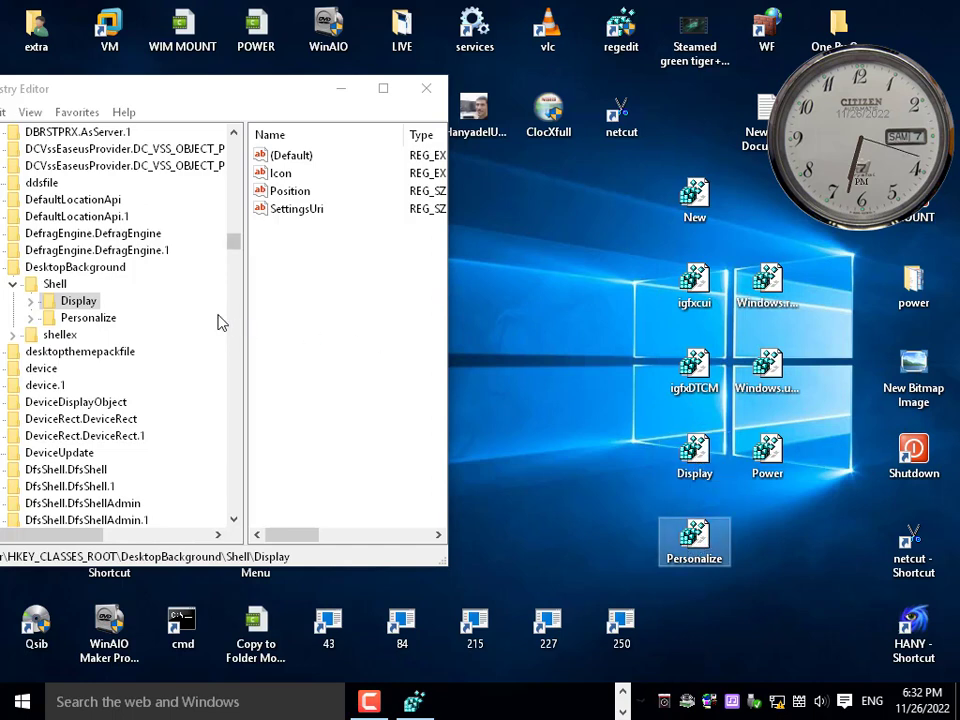
Step: Try to delete the Display key under DesktopBackground\Shell
{"action": "right_click", "coordinate": [88, 307]}
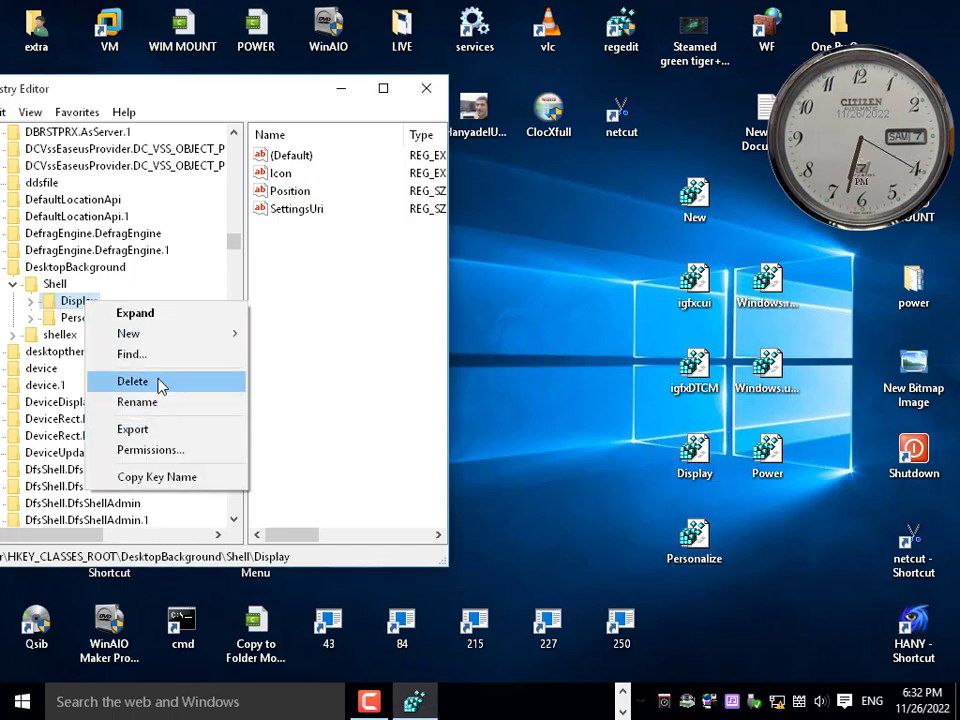
{"action": "left_click", "coordinate": [158, 384]}
{"action": "left_click", "coordinate": [574, 350]}
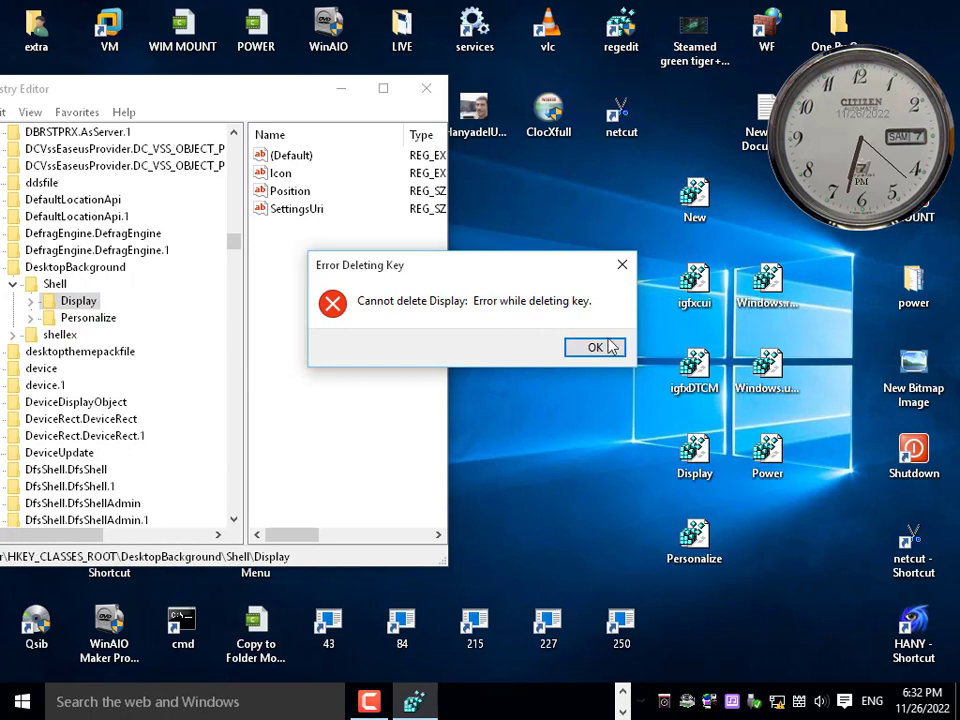
{"action": "left_click", "coordinate": [608, 346]}
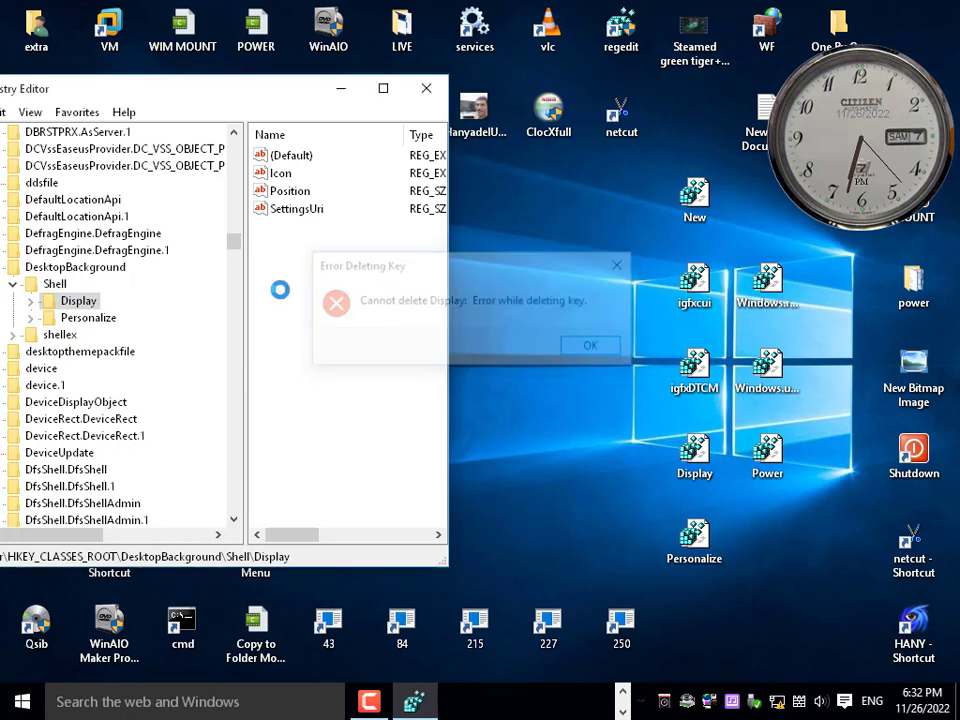
Step: Try to delete the Personalize key under DesktopBackground\Shell
{"action": "right_click", "coordinate": [110, 304]}
{"action": "right_click", "coordinate": [97, 317]}
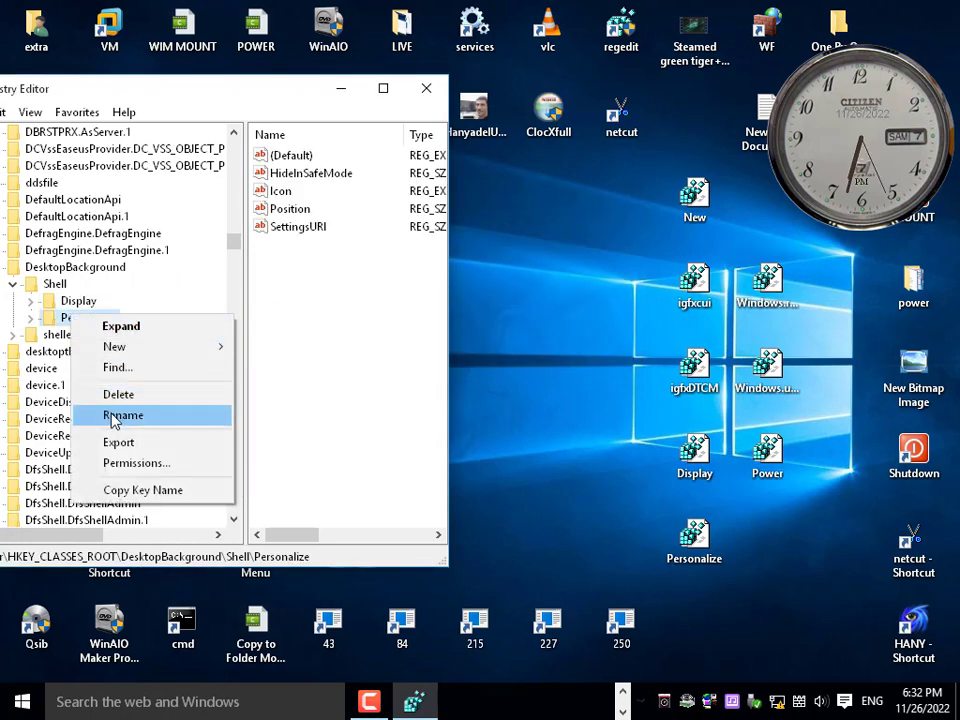
{"action": "left_click", "coordinate": [118, 394]}
{"action": "left_click", "coordinate": [558, 350]}
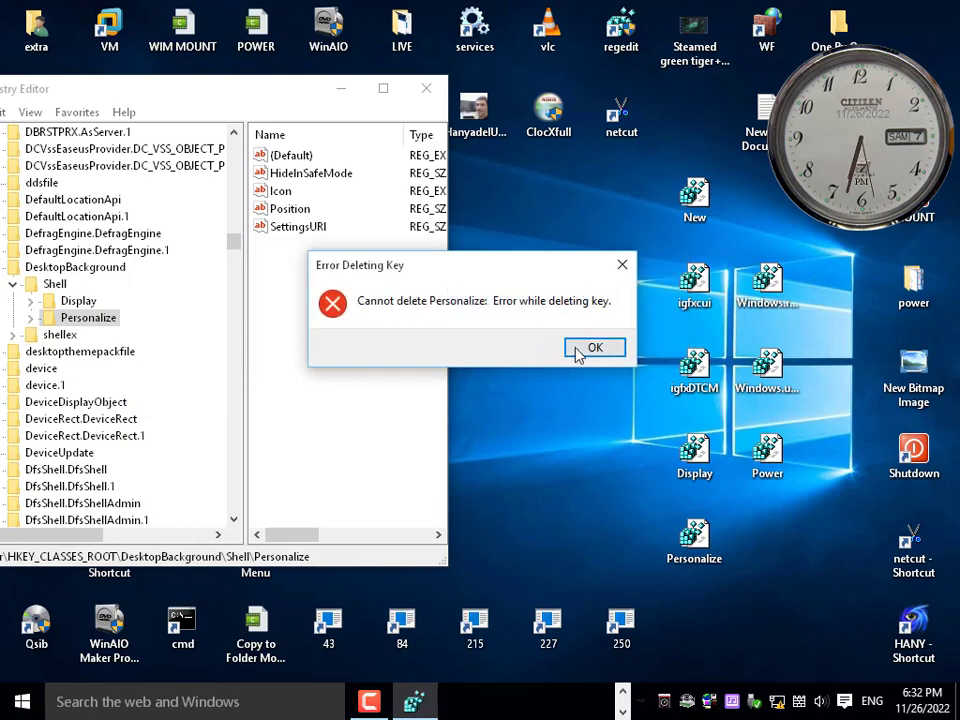
{"action": "left_click", "coordinate": [580, 350]}
Step: Review the values of the Display and Personalize keys and recheck the desktop context menu entries
{"action": "left_click", "coordinate": [78, 304]}
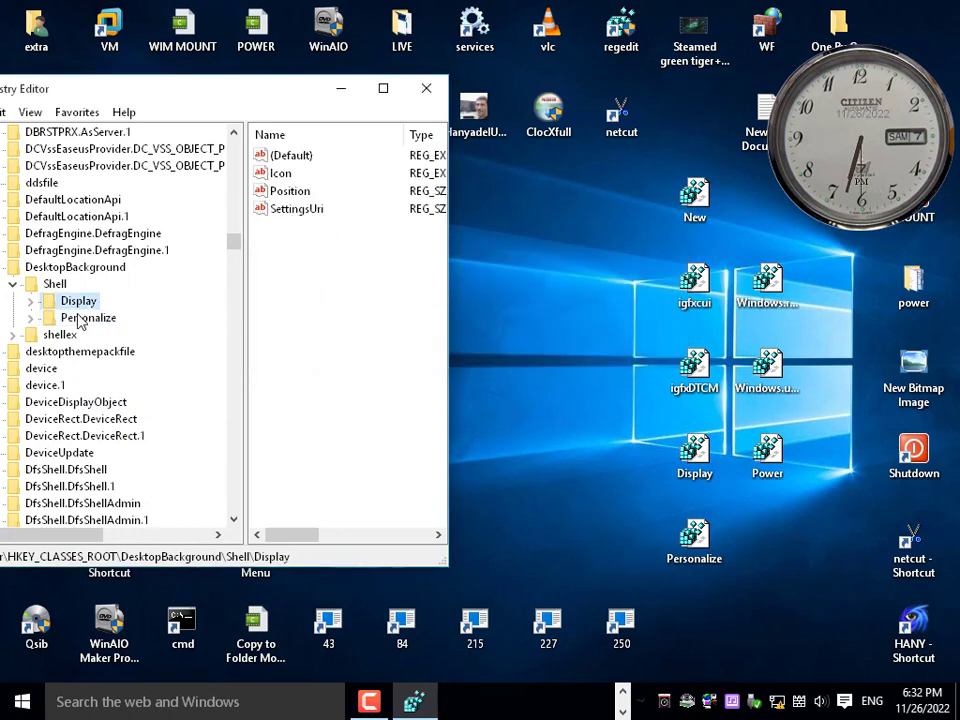
{"action": "left_click", "coordinate": [80, 318]}
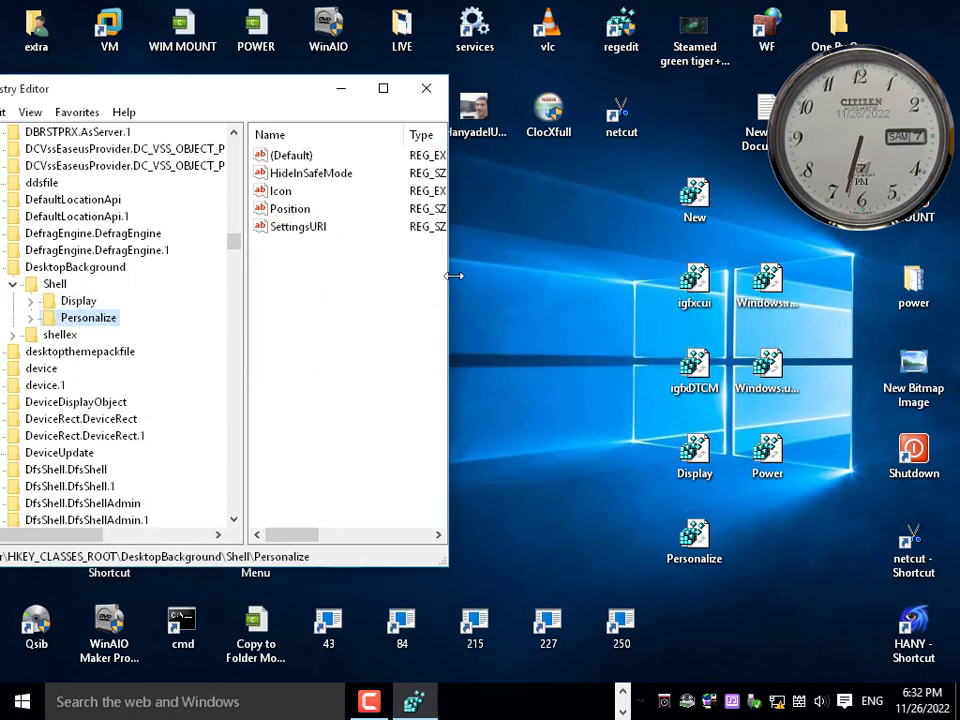
{"action": "right_click", "coordinate": [537, 218]}
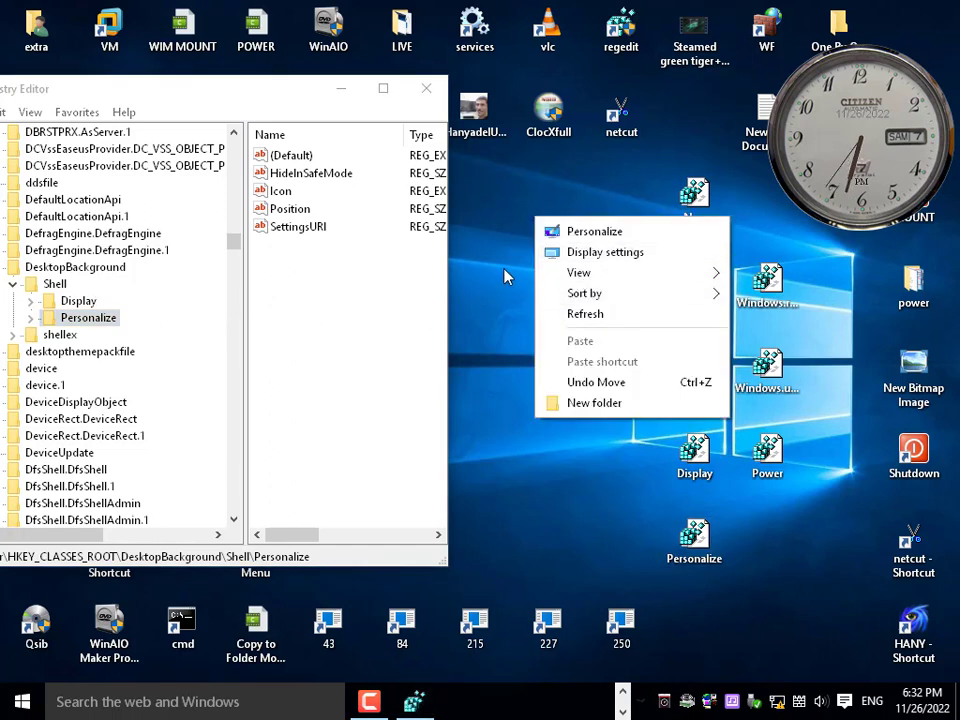
Step: Examine the Display key's permissions and its advanced security settings, including permission entries, auditing and effective access
{"action": "left_click", "coordinate": [70, 302]}
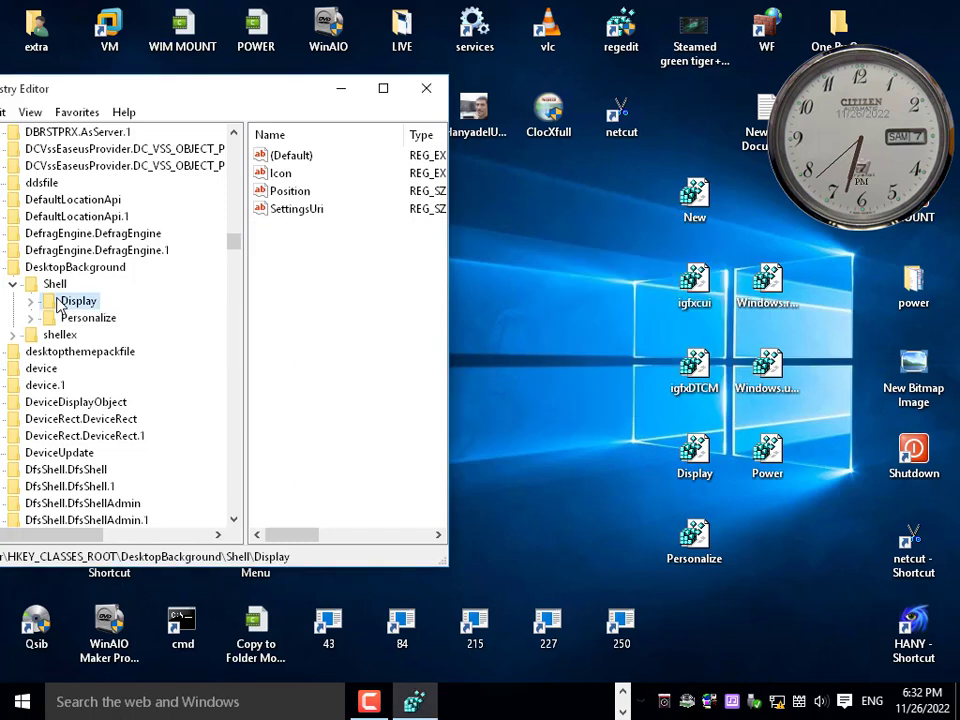
{"action": "right_click", "coordinate": [62, 300]}
{"action": "left_click", "coordinate": [122, 447]}
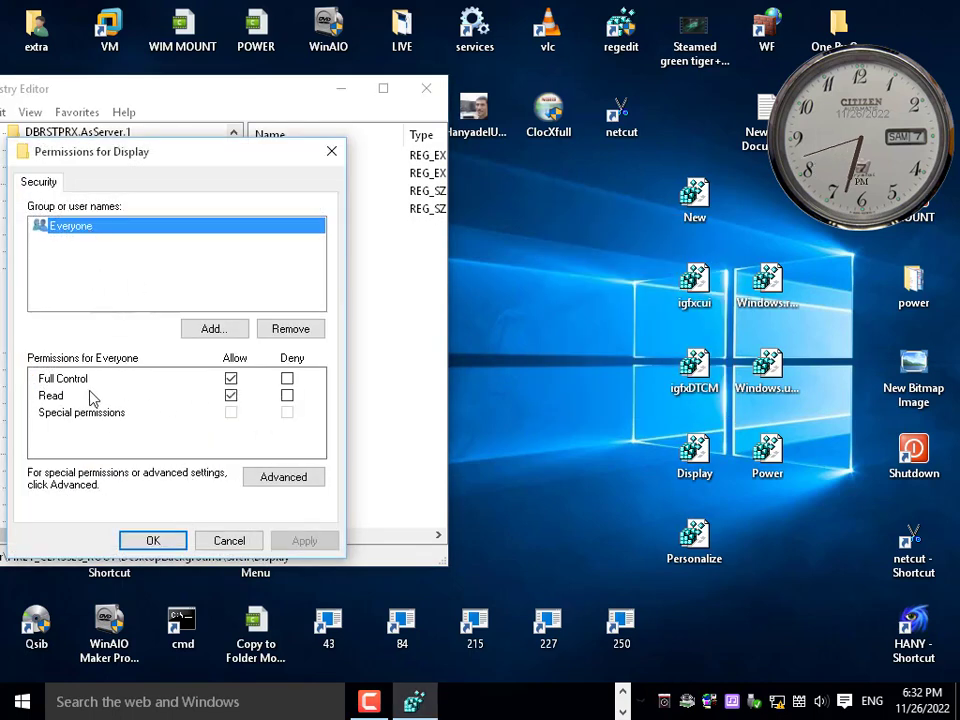
{"action": "left_click", "coordinate": [282, 476]}
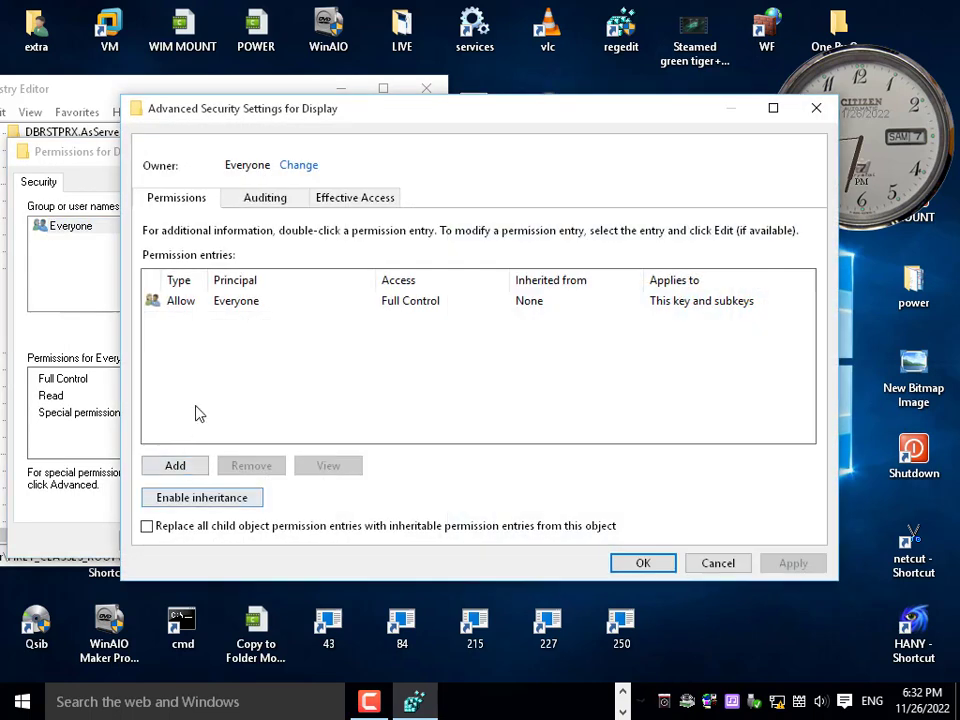
{"action": "left_click", "coordinate": [276, 203]}
{"action": "left_click", "coordinate": [338, 201]}
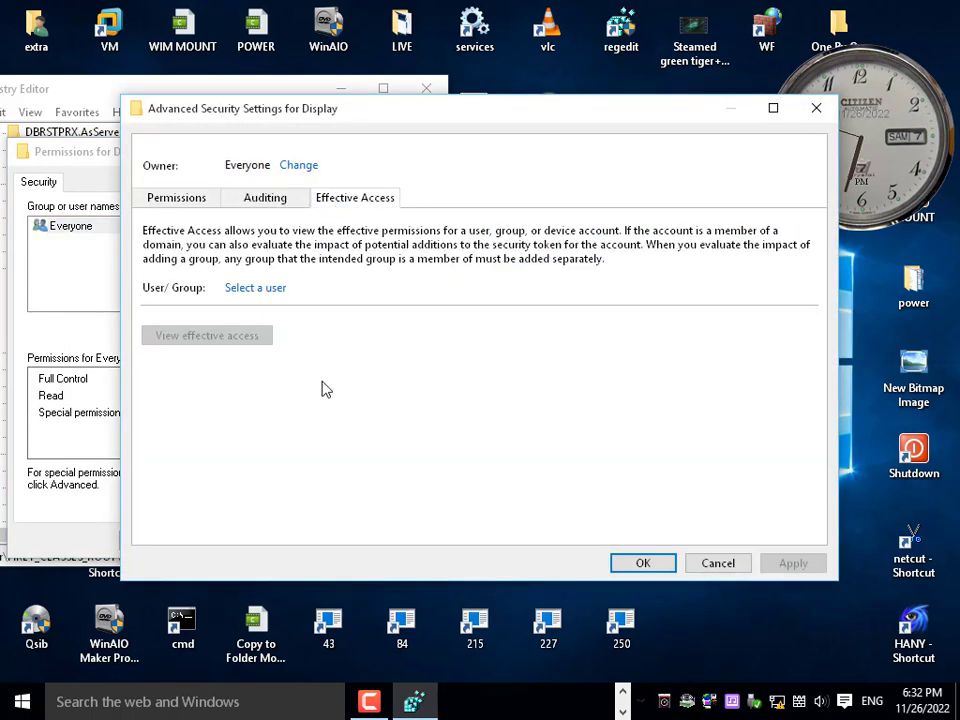
{"action": "left_click", "coordinate": [180, 198]}
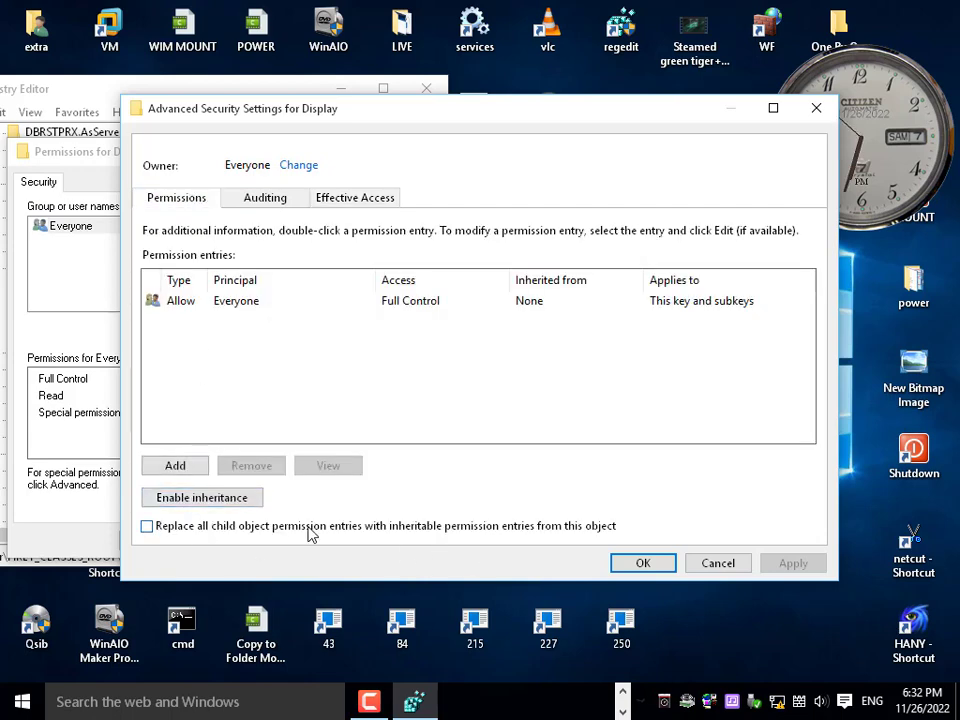
{"action": "left_click", "coordinate": [655, 564]}
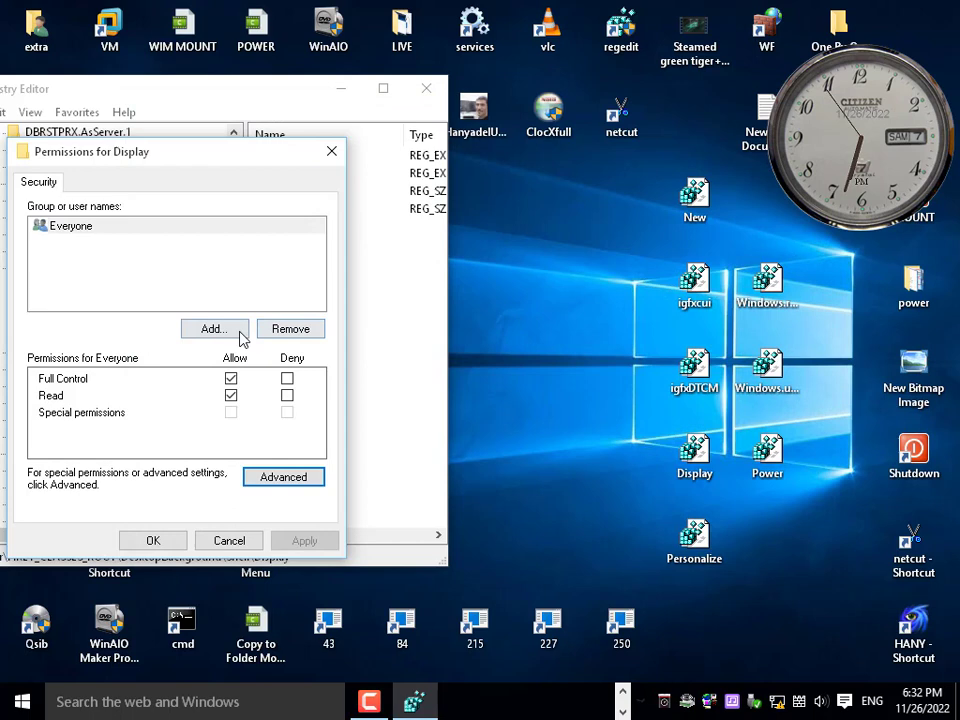
{"action": "left_click", "coordinate": [166, 547]}
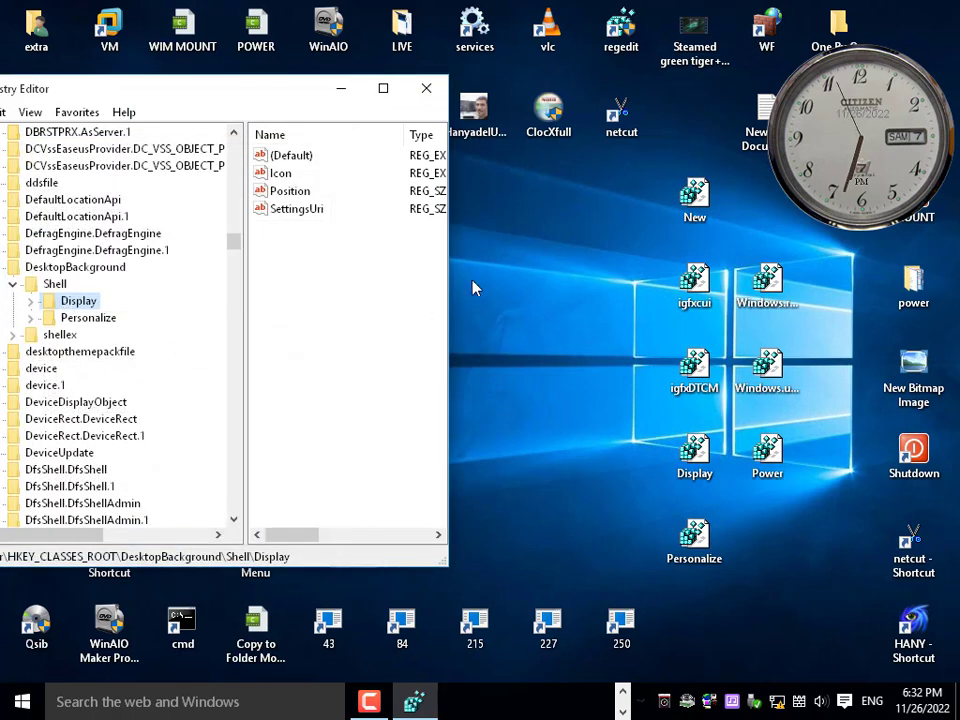
Step: Refresh the desktop and try again to delete the Personalize key
{"action": "right_click", "coordinate": [486, 253]}
{"action": "left_click", "coordinate": [518, 350]}
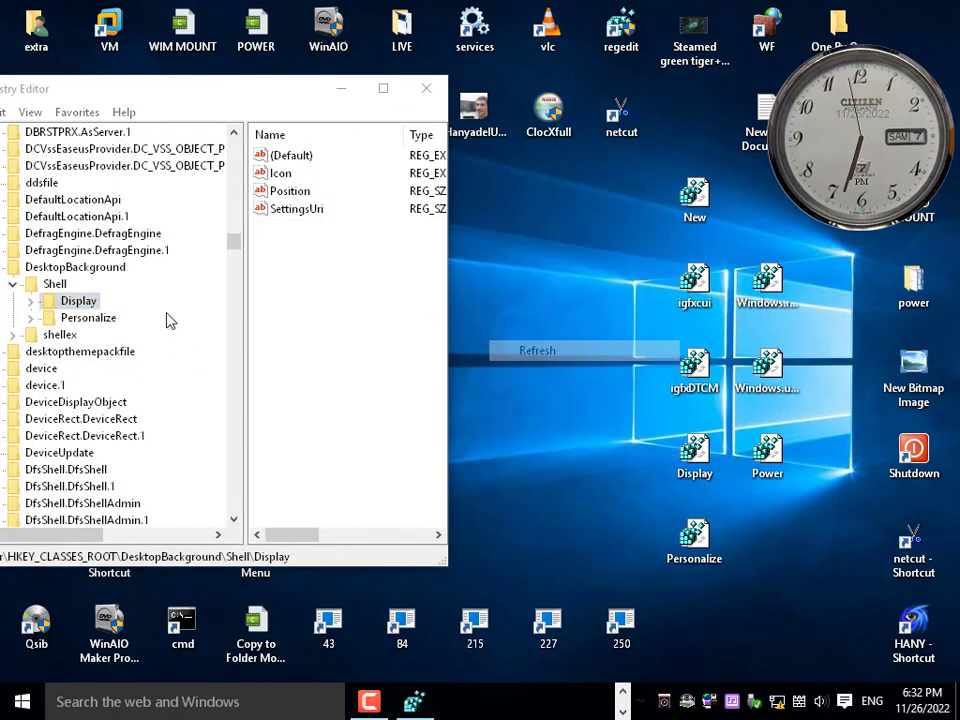
{"action": "left_click", "coordinate": [53, 305]}
{"action": "right_click", "coordinate": [53, 298]}
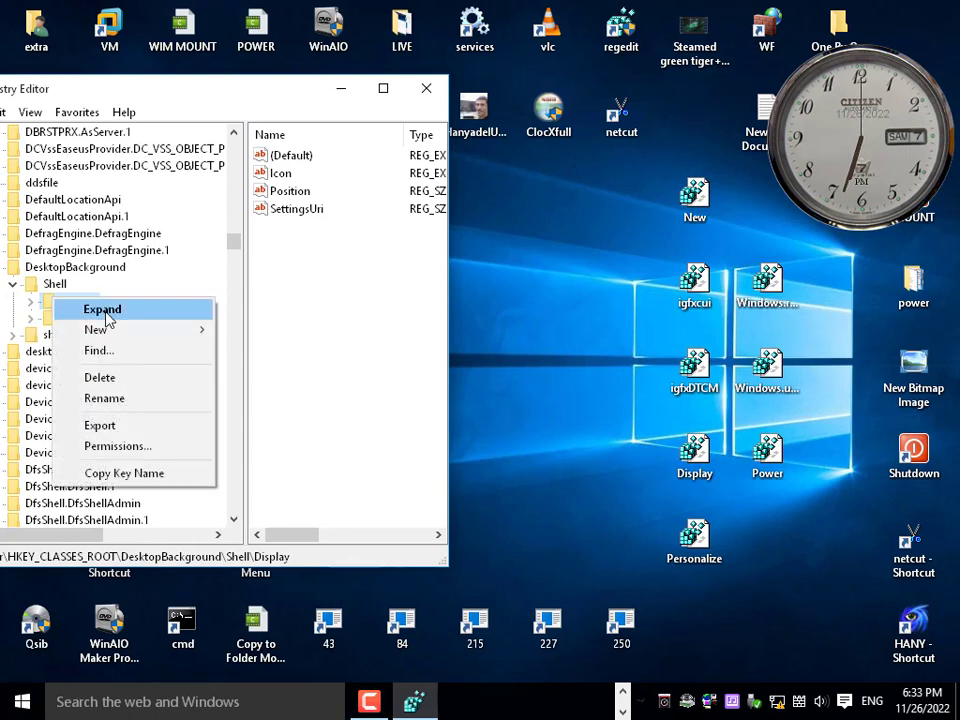
{"action": "key", "text": "Escape"}
{"action": "left_click", "coordinate": [88, 317]}
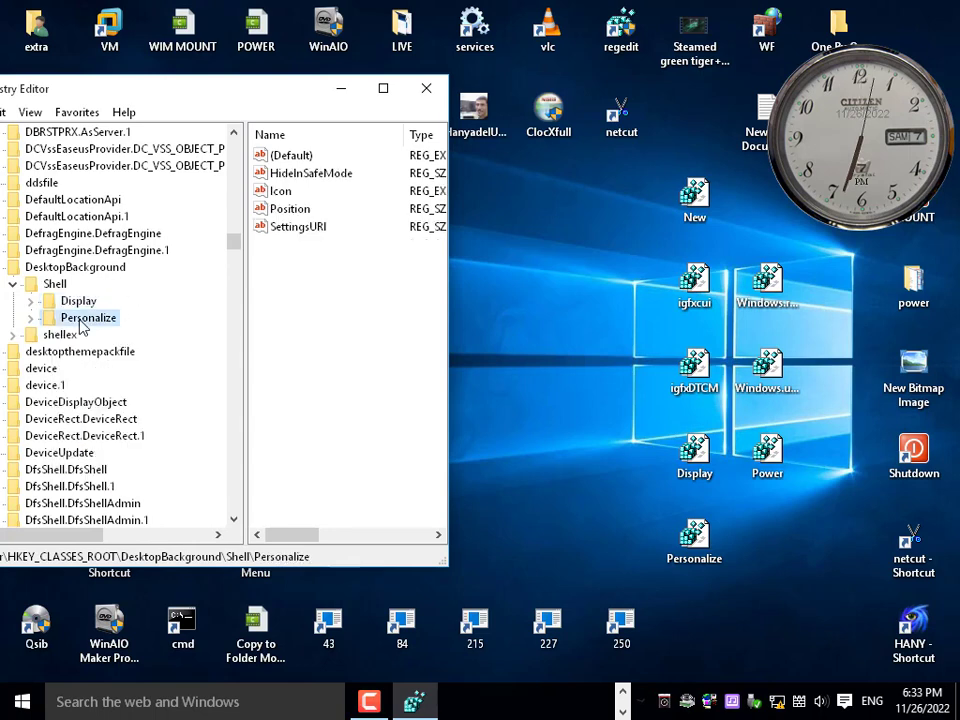
{"action": "right_click", "coordinate": [100, 318]}
{"action": "left_click", "coordinate": [126, 405]}
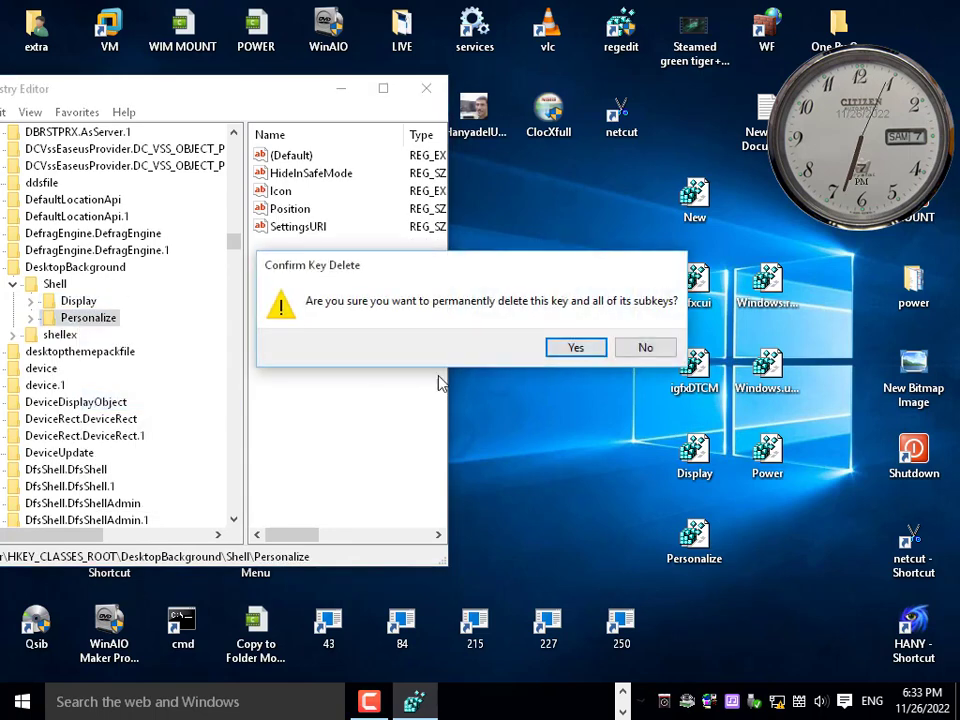
{"action": "left_click", "coordinate": [572, 355]}
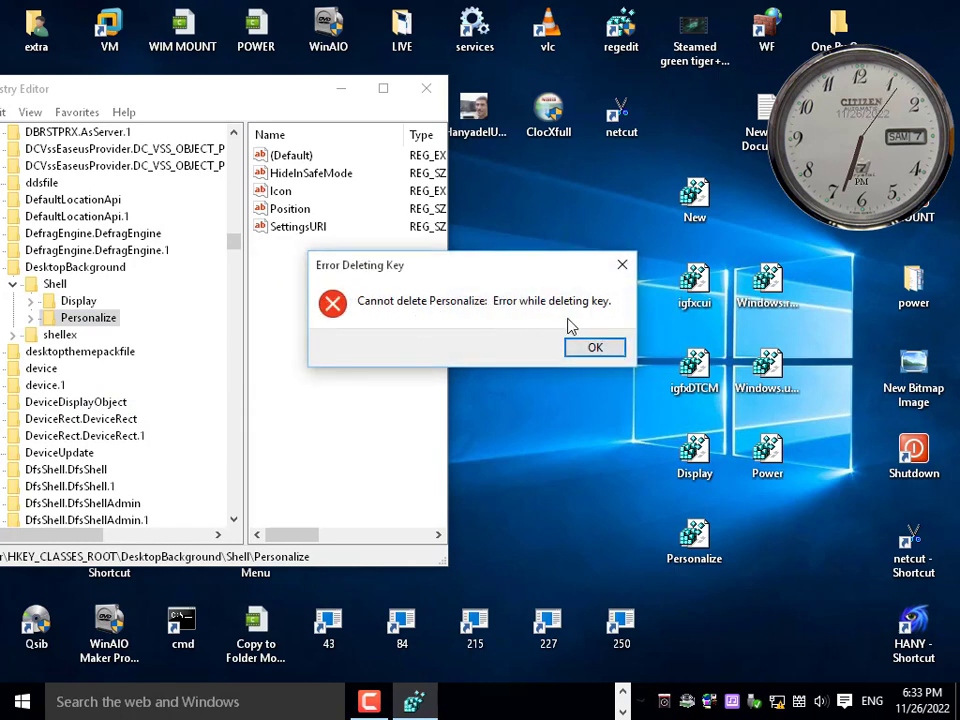
{"action": "left_click", "coordinate": [597, 348]}
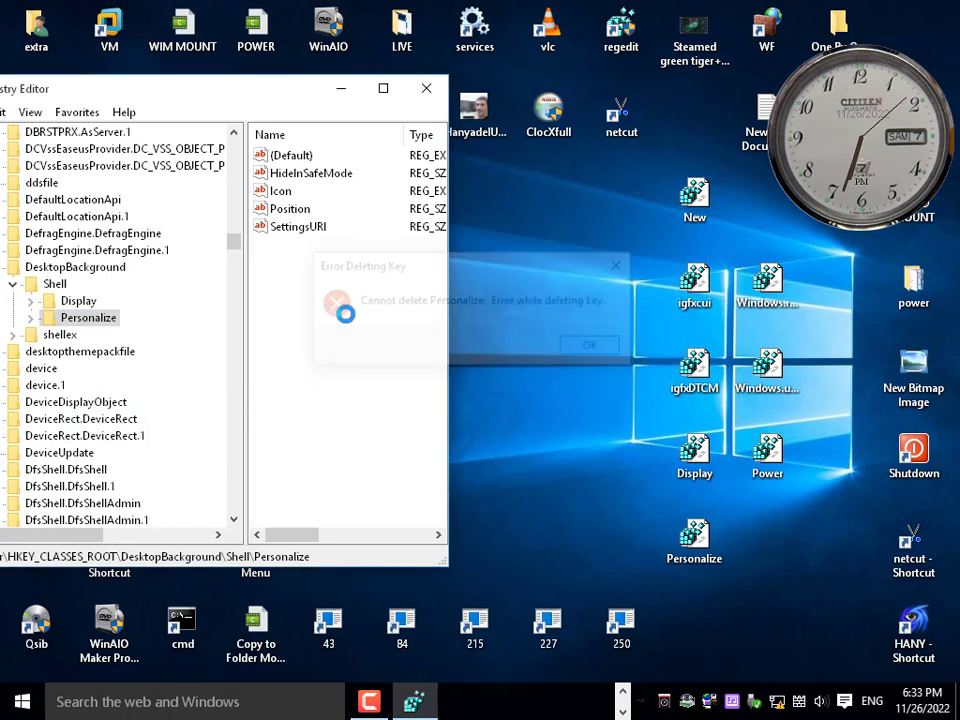
Step: Compare the Display and Personalize keys with the entries in the desktop context menu
{"action": "left_click", "coordinate": [80, 302]}
{"action": "left_click", "coordinate": [86, 317]}
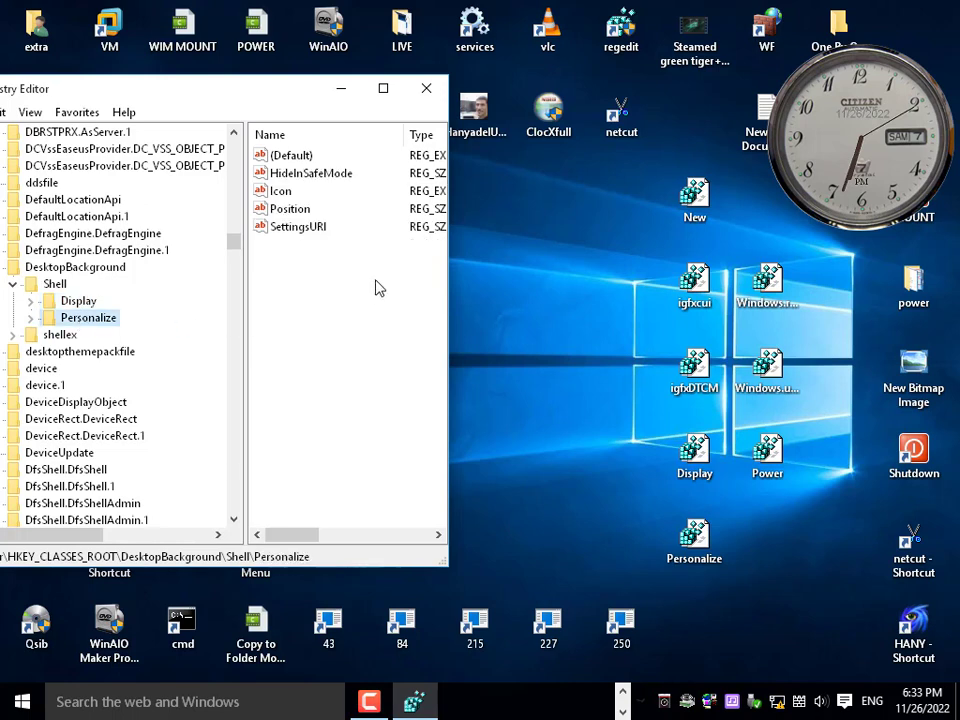
{"action": "right_click", "coordinate": [508, 279]}
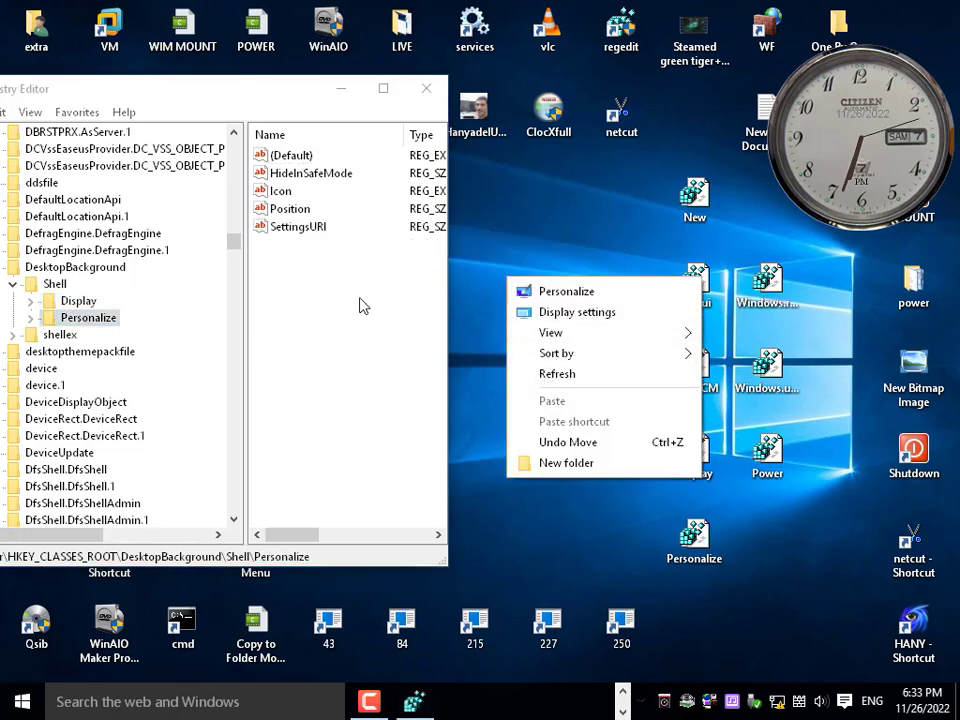
{"action": "left_click", "coordinate": [78, 302]}
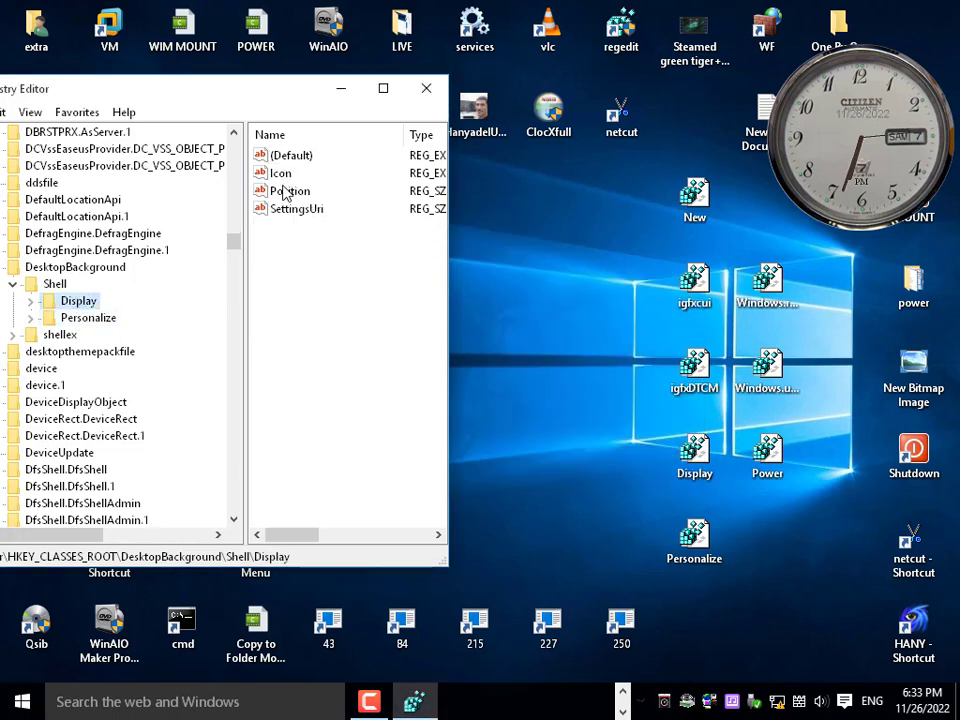
Step: Set the Display key's Position value to bottom and check where the entry sits in the desktop context menu
{"action": "double_click", "coordinate": [283, 194]}
{"action": "left_click", "coordinate": [325, 297]}
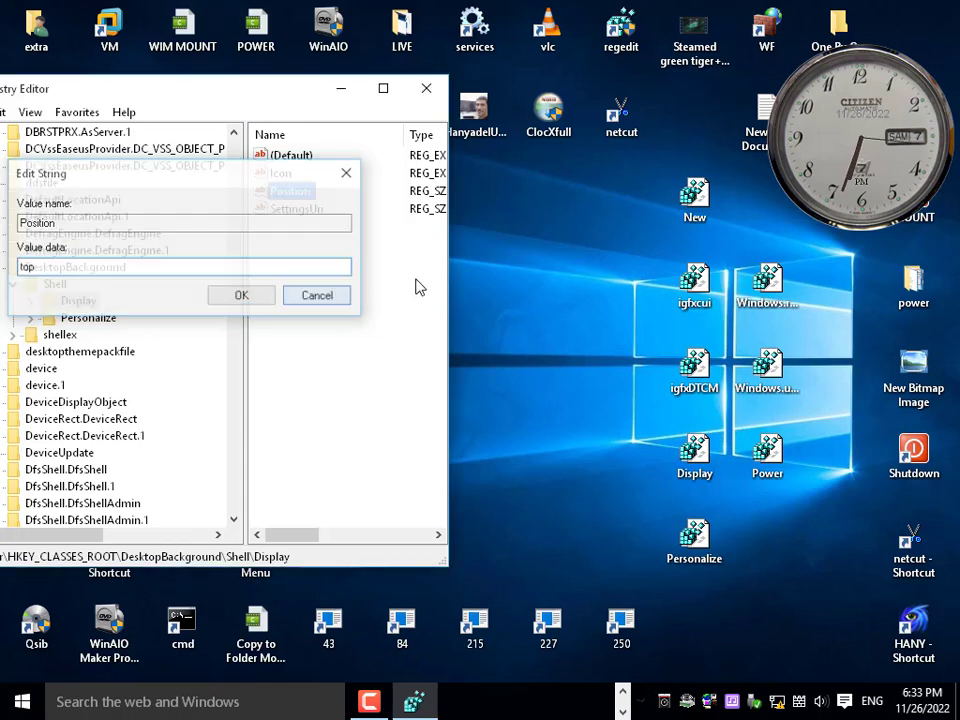
{"action": "right_click", "coordinate": [513, 253]}
{"action": "left_click", "coordinate": [86, 301]}
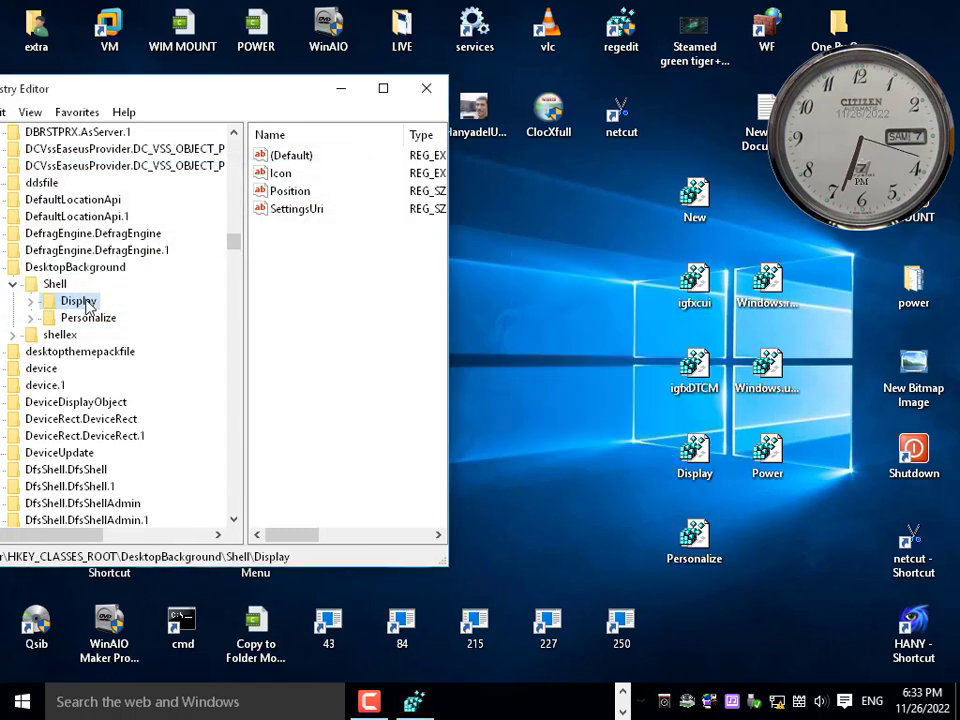
{"action": "left_click", "coordinate": [280, 192]}
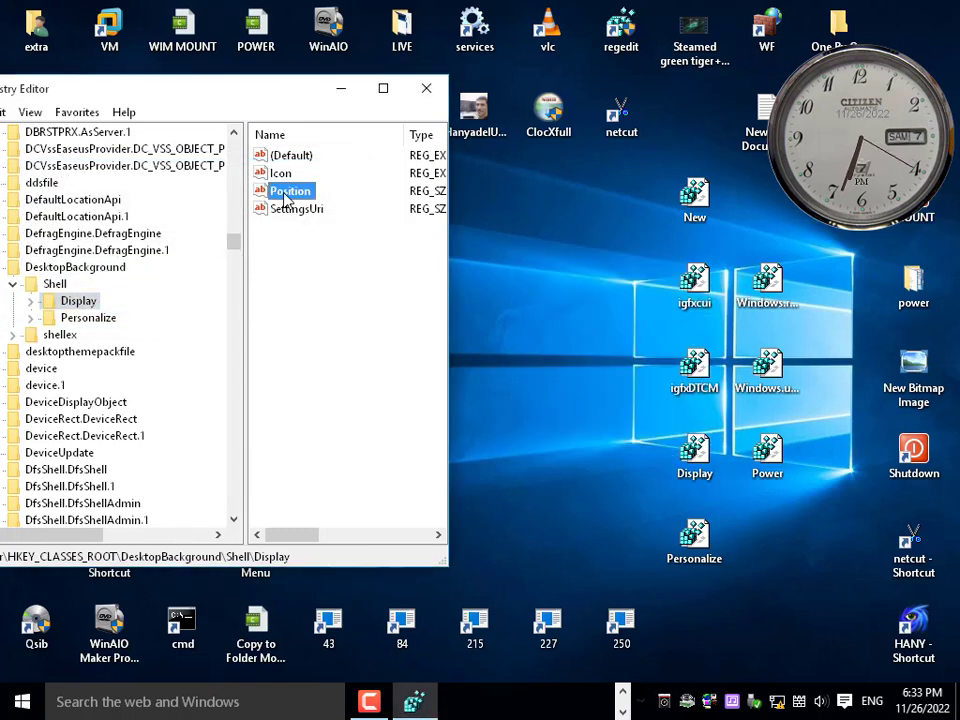
{"action": "double_click", "coordinate": [285, 195]}
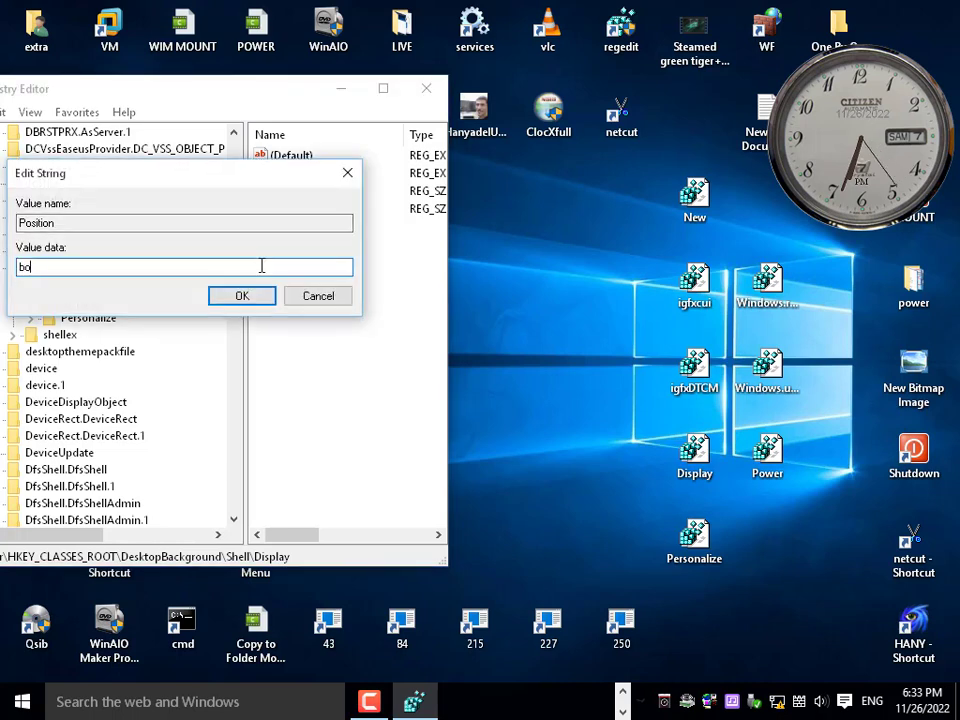
{"action": "type", "text": "bottom"}
{"action": "key", "text": "Return"}
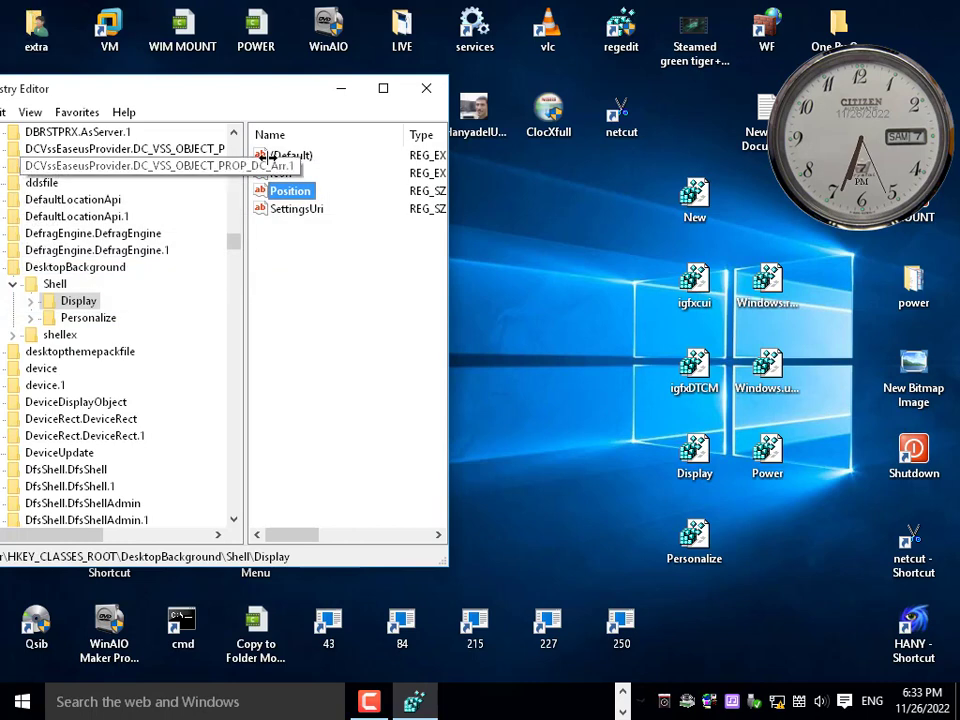
{"action": "right_click", "coordinate": [513, 220]}
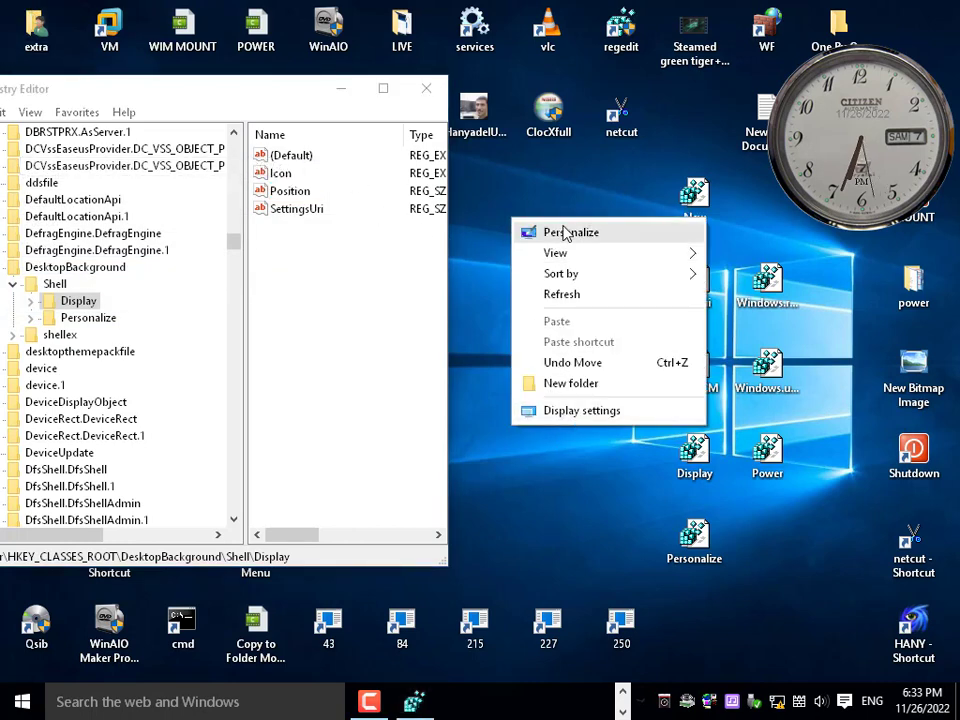
Step: Set the Personalize key's Position value to bottom, then refresh the desktop and recheck its context menu
{"action": "left_click", "coordinate": [72, 318]}
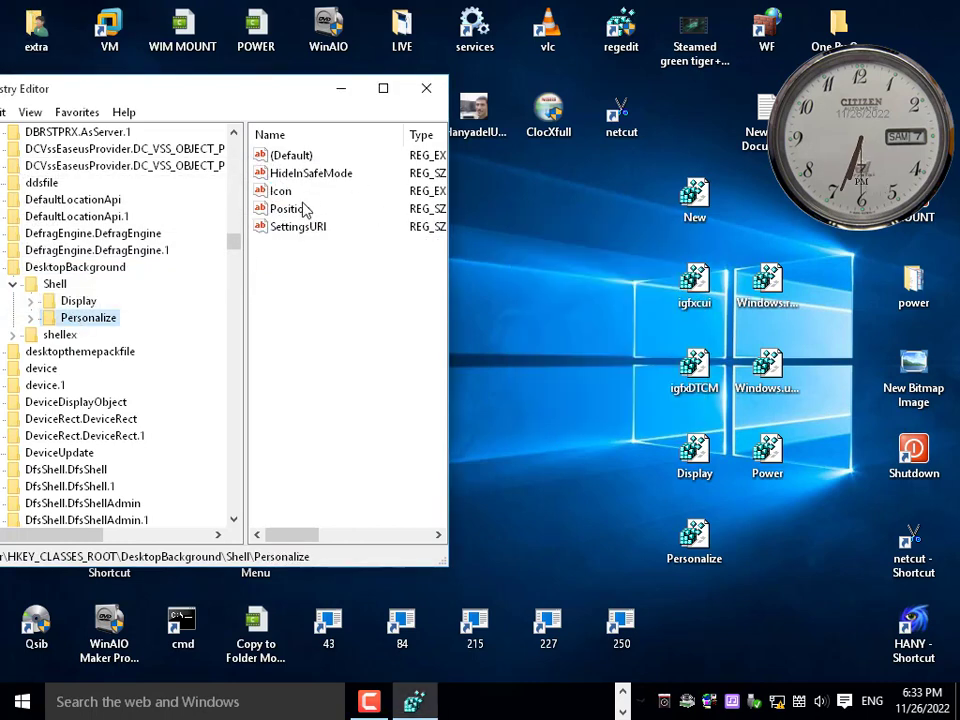
{"action": "double_click", "coordinate": [290, 209]}
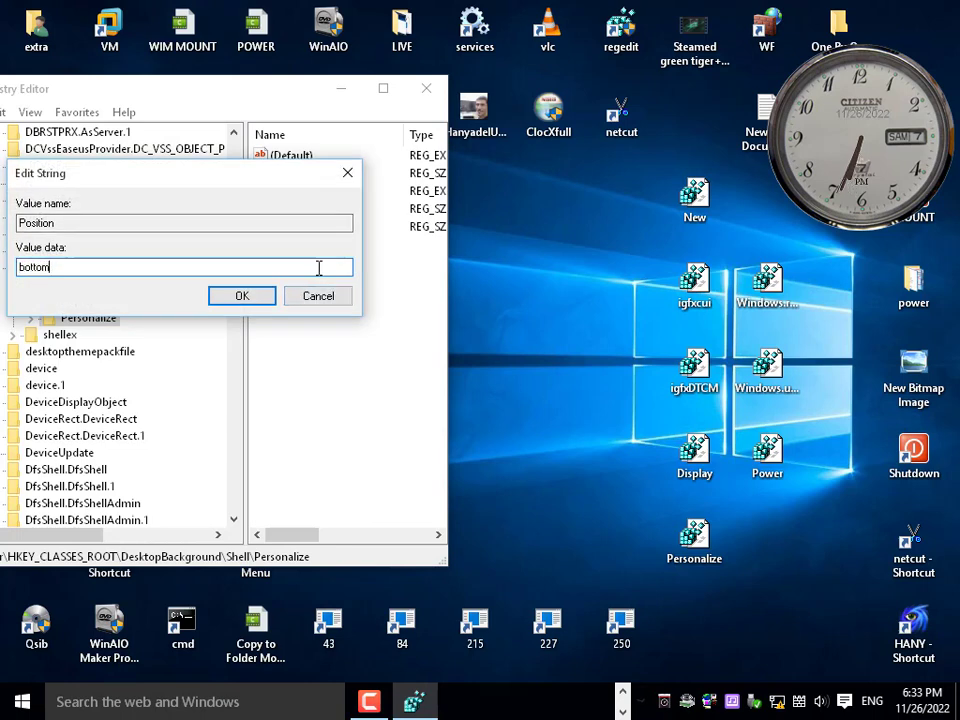
{"action": "left_click", "coordinate": [262, 303]}
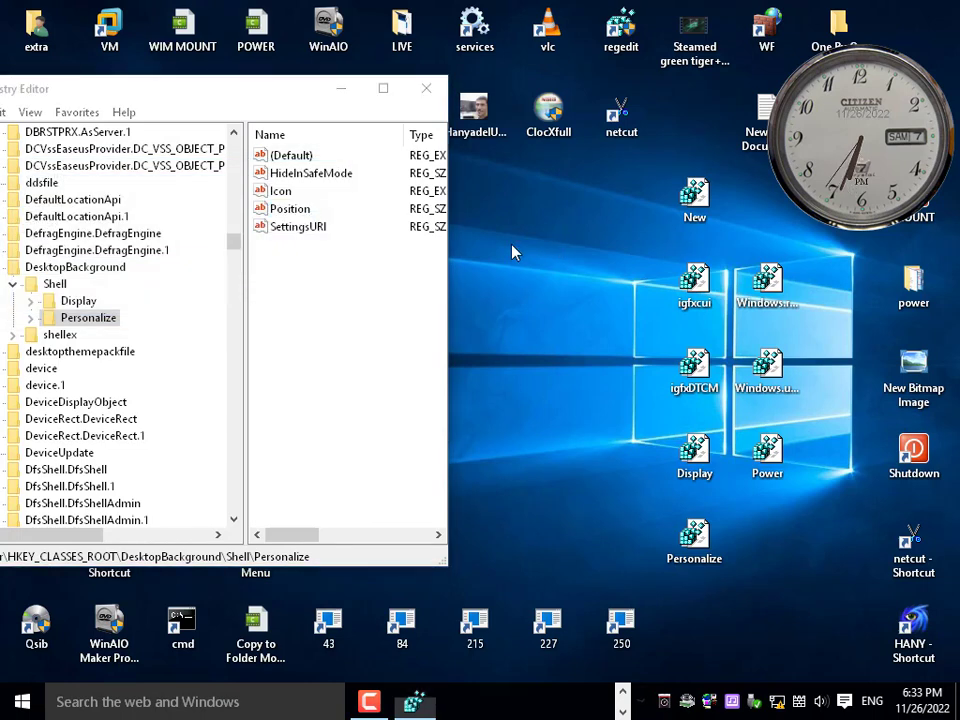
{"action": "right_click", "coordinate": [514, 252]}
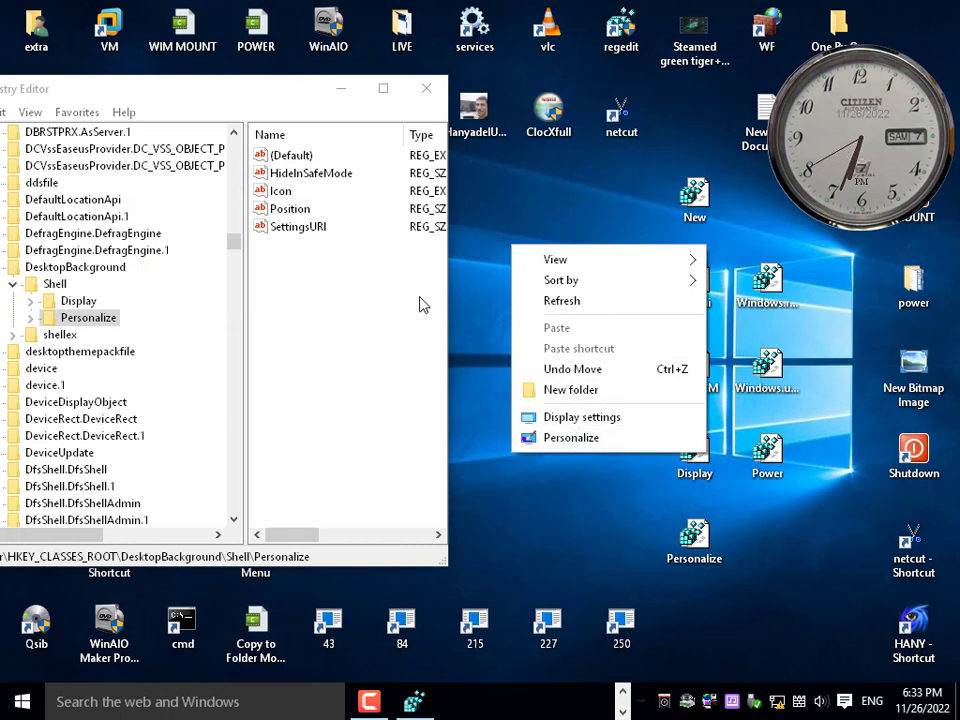
{"action": "left_click", "coordinate": [560, 304]}
{"action": "right_click", "coordinate": [511, 270]}
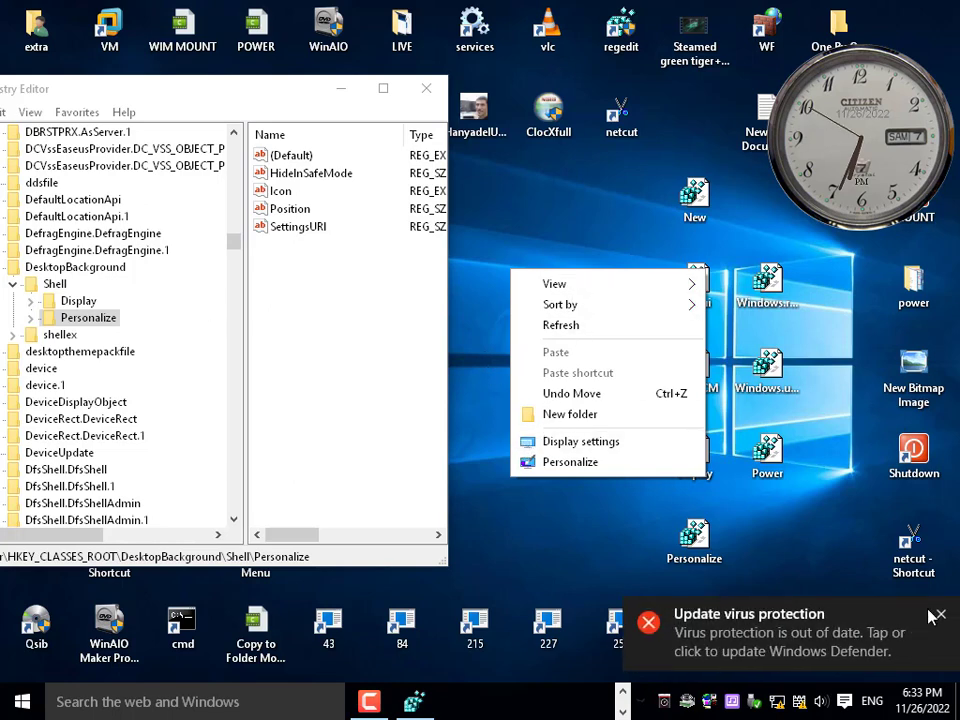
{"action": "left_click", "coordinate": [561, 330]}
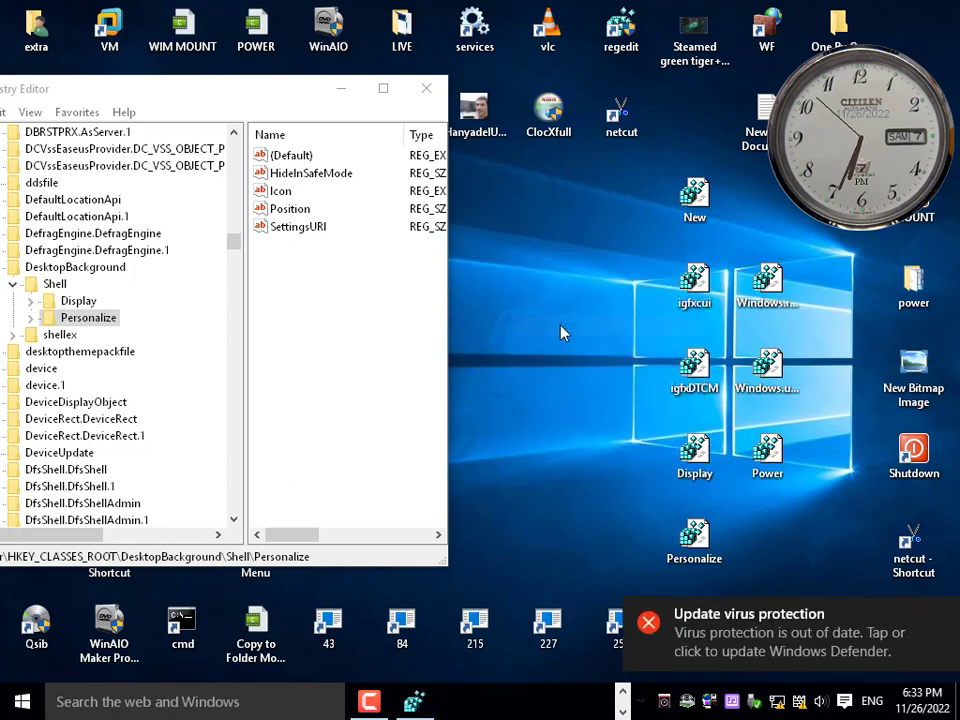
{"action": "right_click", "coordinate": [520, 238]}
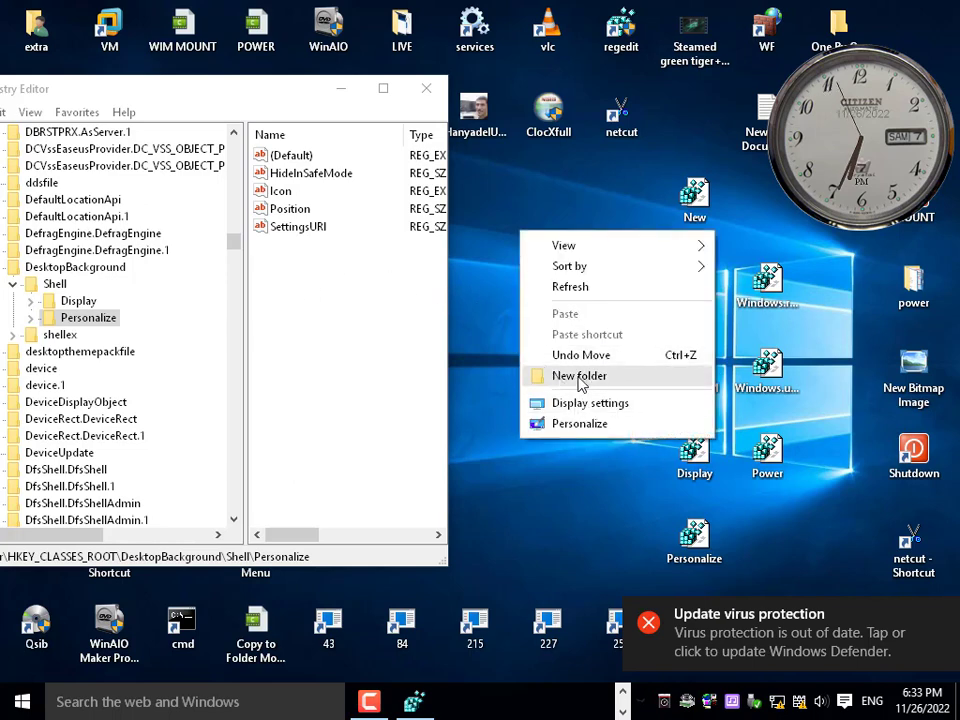
Step: Find and select the Windows.newfolder key under HKEY_CLASSES_ROOT\Directory\Background\shell
{"action": "left_click_drag", "start_coordinate": [190, 100], "coordinate": [269, 98]}
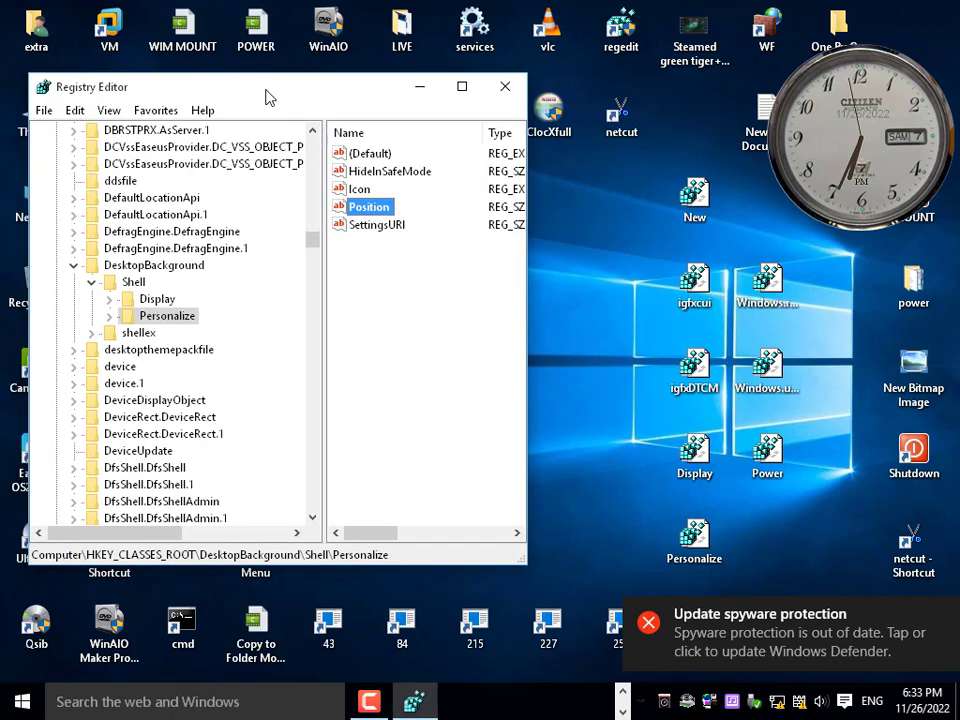
{"action": "scroll", "coordinate": [236, 343], "scroll_direction": "down", "scroll_amount": 7}
{"action": "scroll", "coordinate": [238, 343], "scroll_direction": "down", "scroll_amount": 2}
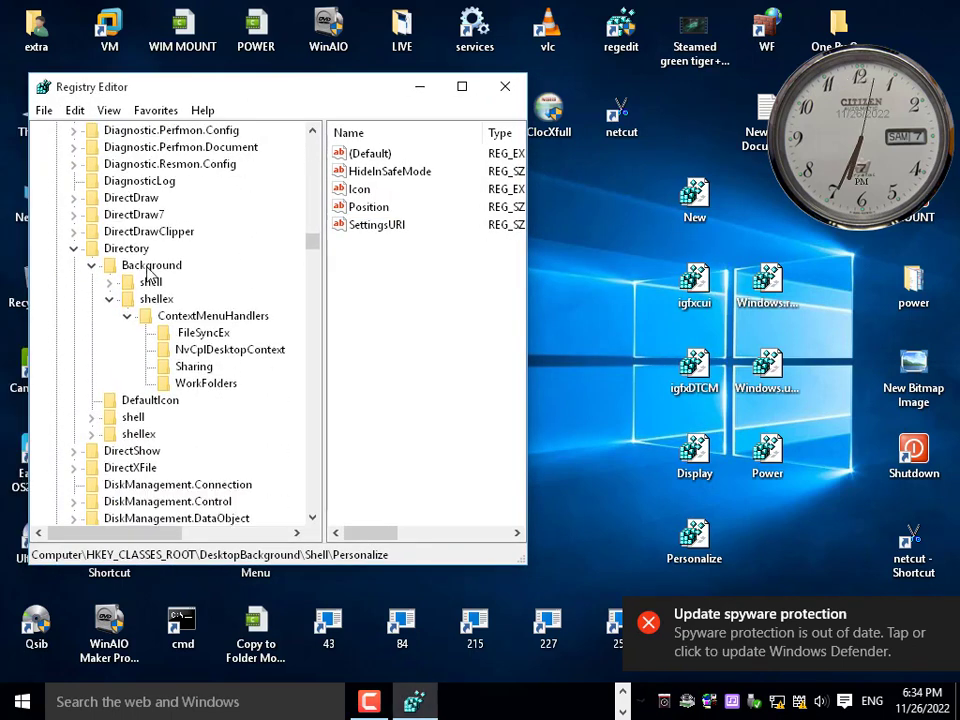
{"action": "double_click", "coordinate": [148, 266]}
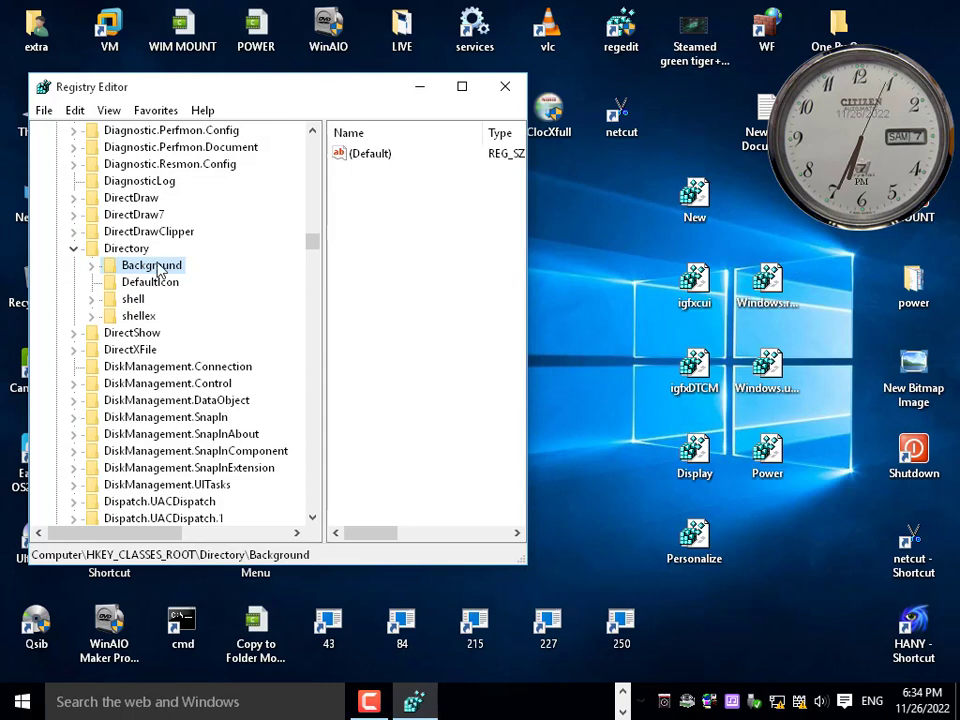
{"action": "double_click", "coordinate": [155, 268]}
{"action": "left_click", "coordinate": [128, 315]}
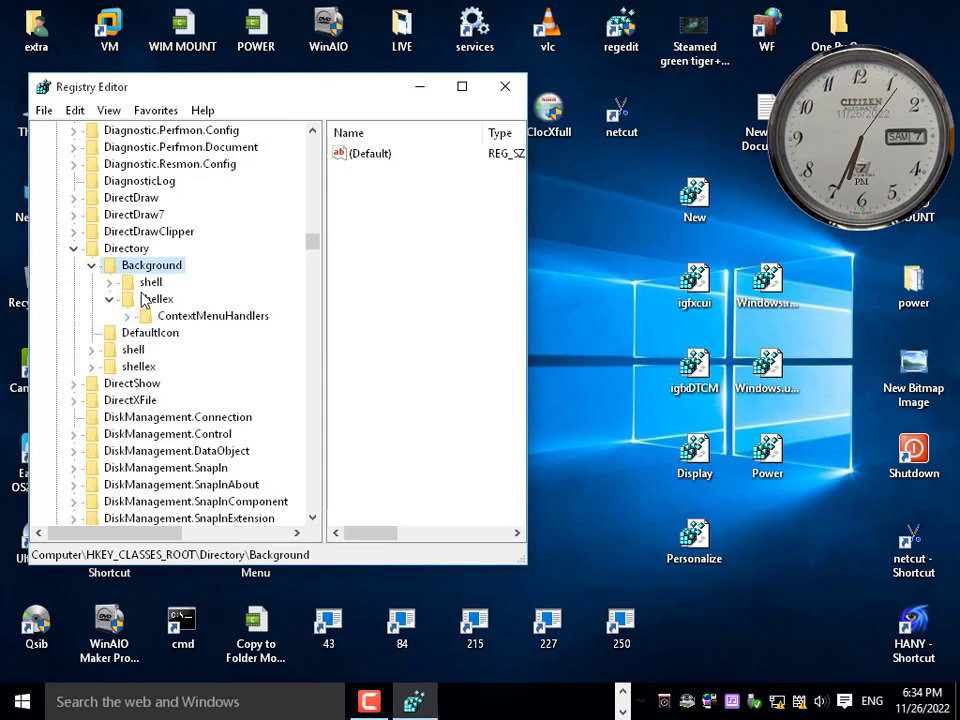
{"action": "double_click", "coordinate": [151, 283]}
{"action": "left_click", "coordinate": [110, 316]}
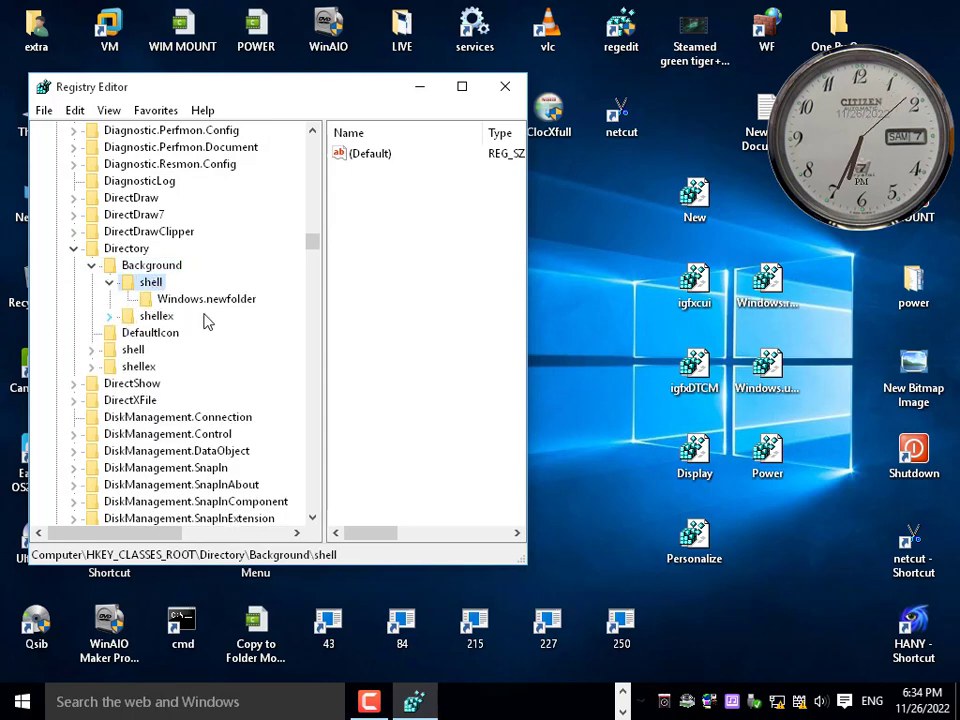
{"action": "left_click", "coordinate": [224, 301]}
Step: Copy the name of the Windows.newfolder key without renaming it
{"action": "right_click", "coordinate": [223, 302]}
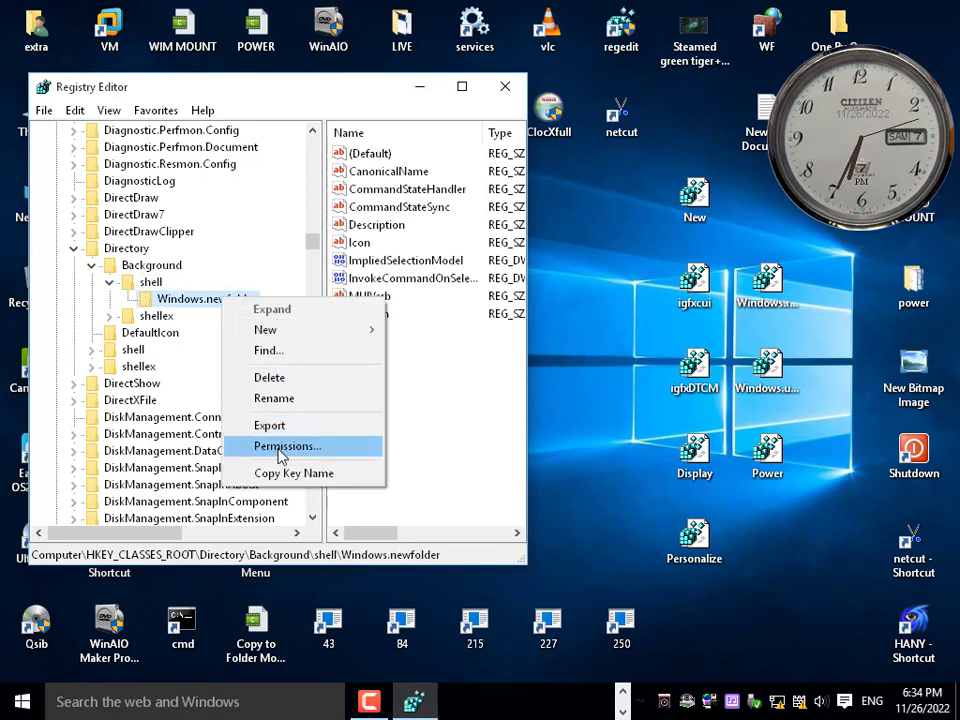
{"action": "left_click", "coordinate": [276, 398]}
{"action": "right_click", "coordinate": [225, 300]}
{"action": "left_click", "coordinate": [253, 361]}
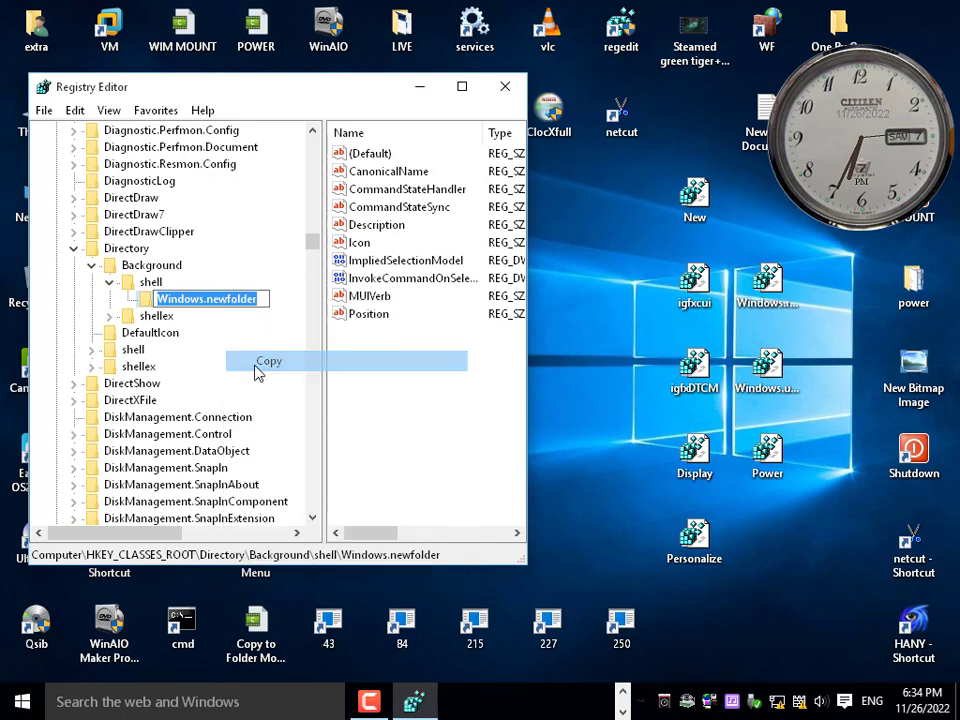
{"action": "key", "text": "Escape"}
Step: Export the Windows.newfolder key to the Desktop under the copied name and place the file beside the other exported registry files
{"action": "right_click", "coordinate": [243, 305]}
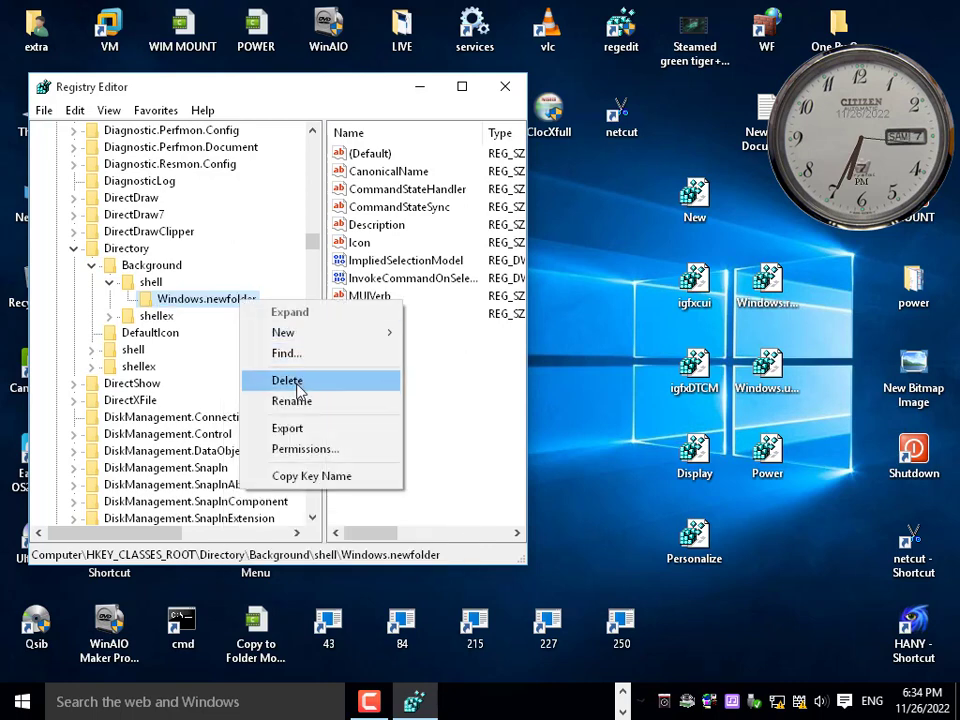
{"action": "left_click", "coordinate": [300, 428]}
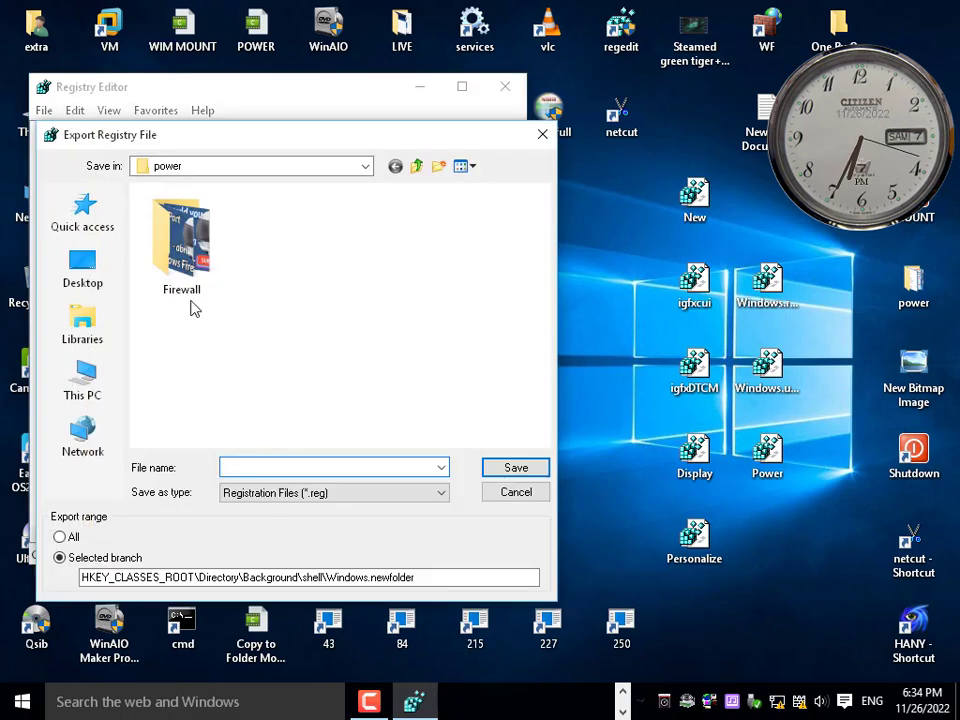
{"action": "left_click", "coordinate": [80, 262]}
{"action": "right_click", "coordinate": [270, 465]}
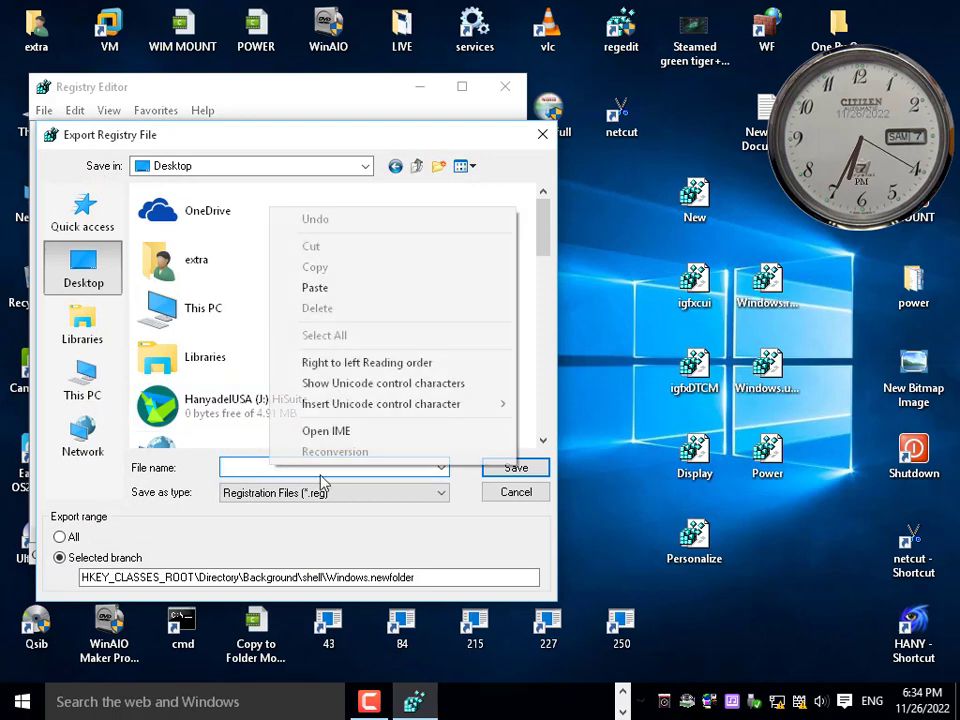
{"action": "left_click", "coordinate": [330, 288]}
{"action": "left_click", "coordinate": [516, 467]}
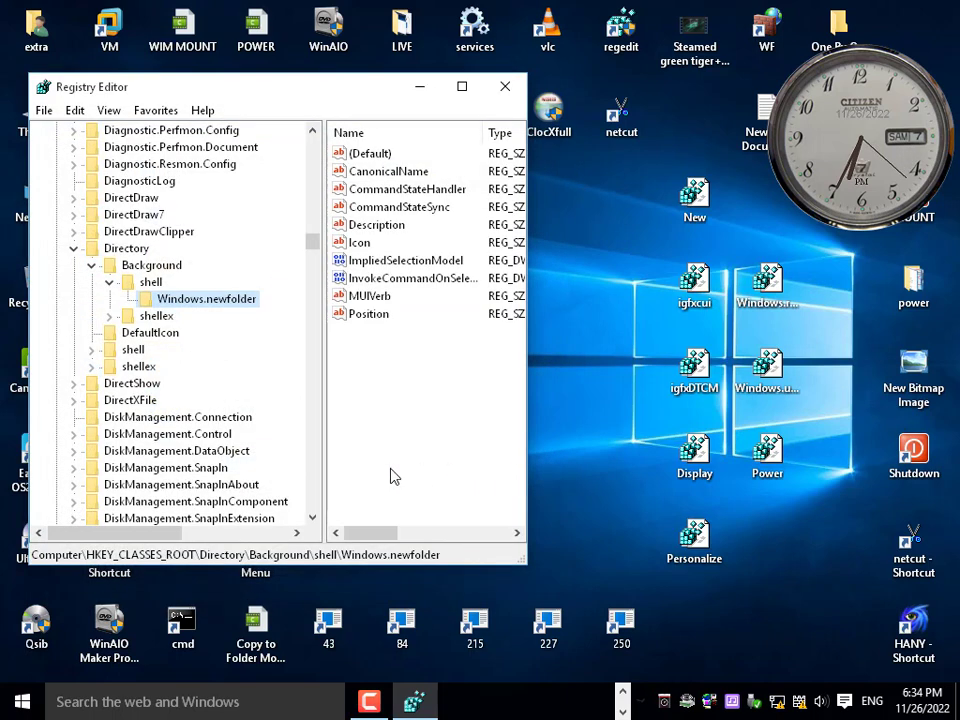
{"action": "left_click_drag", "start_coordinate": [399, 92], "coordinate": [194, 88]}
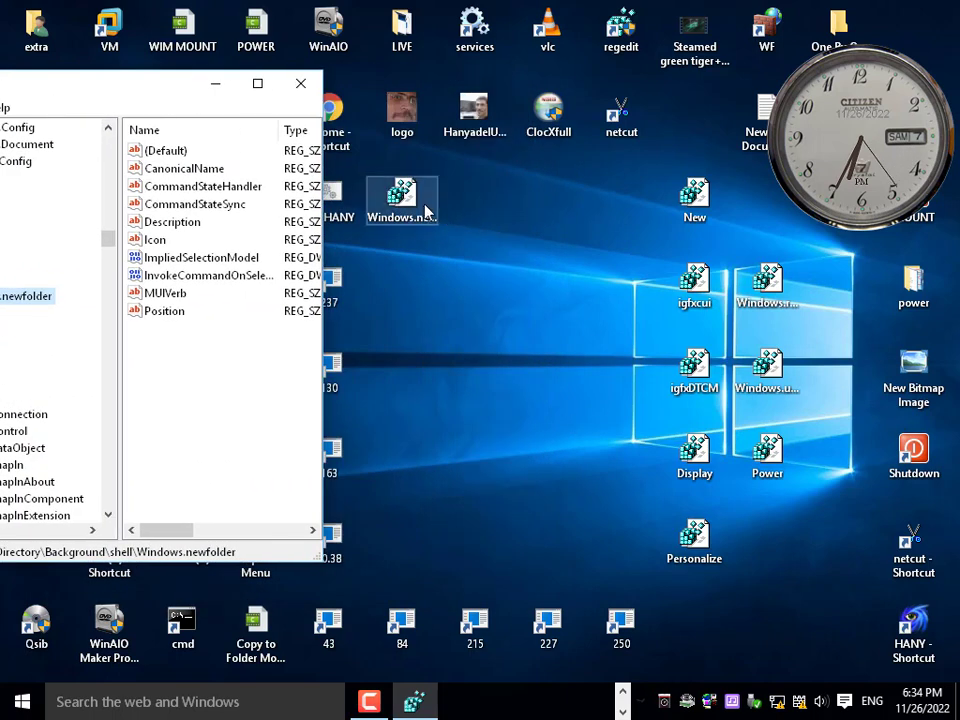
{"action": "left_click_drag", "start_coordinate": [424, 208], "coordinate": [790, 565]}
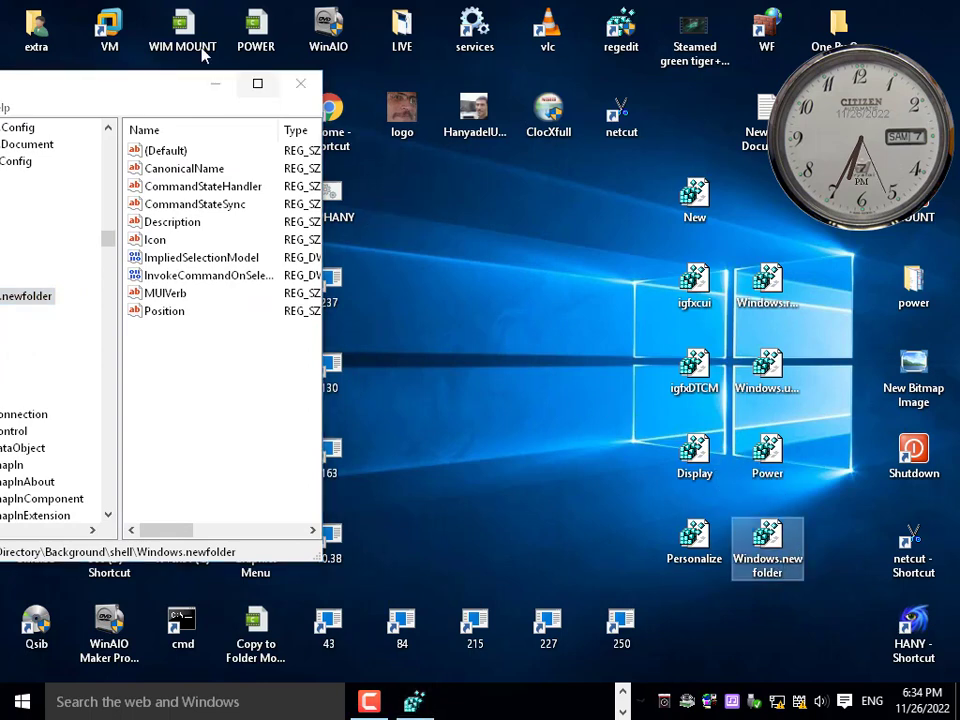
Step: Delete the Windows.newfolder key from Directory\Background\shell
{"action": "left_click_drag", "start_coordinate": [140, 93], "coordinate": [401, 107]}
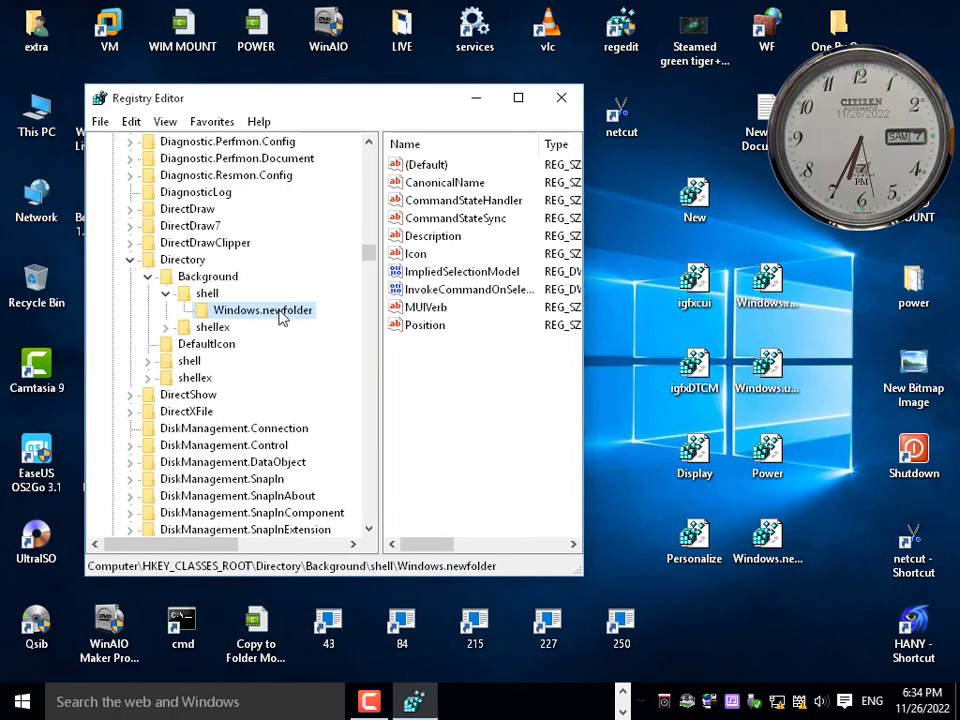
{"action": "right_click", "coordinate": [290, 318]}
{"action": "left_click", "coordinate": [330, 391]}
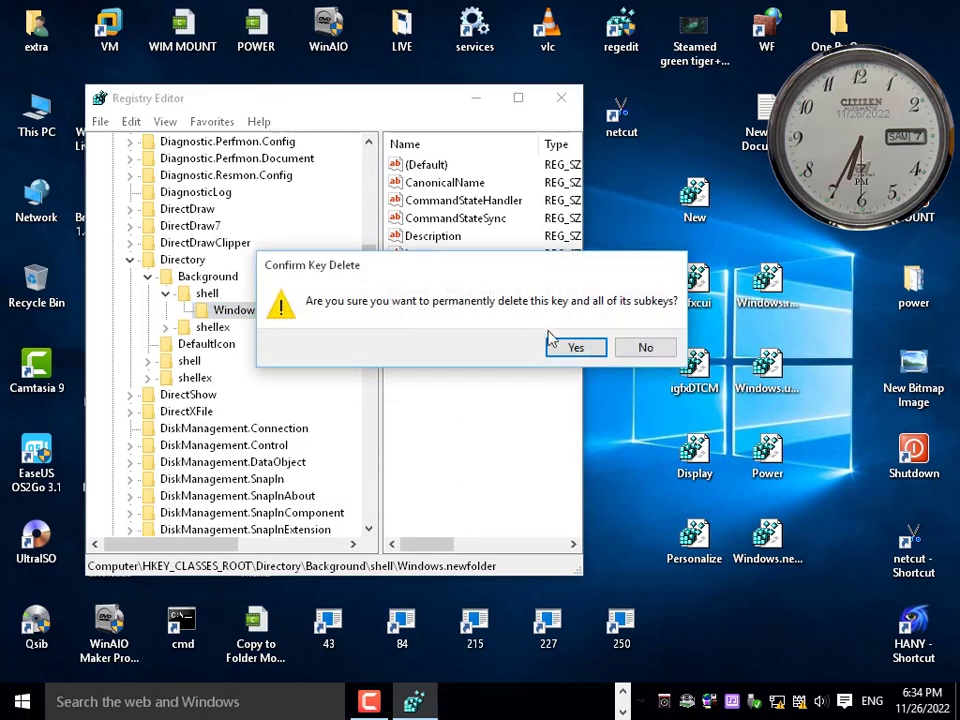
{"action": "left_click", "coordinate": [574, 347]}
Step: Refresh the desktop several times and check its context menu for the New folder entry
{"action": "left_click_drag", "start_coordinate": [305, 89], "coordinate": [180, 89]}
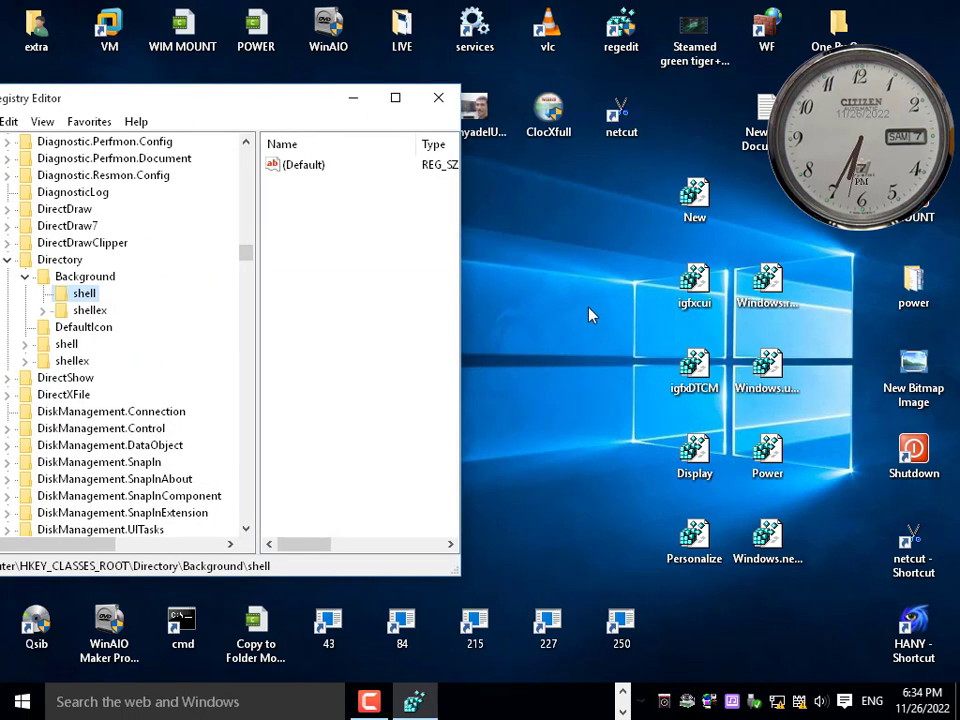
{"action": "right_click", "coordinate": [546, 260]}
{"action": "left_click", "coordinate": [575, 315]}
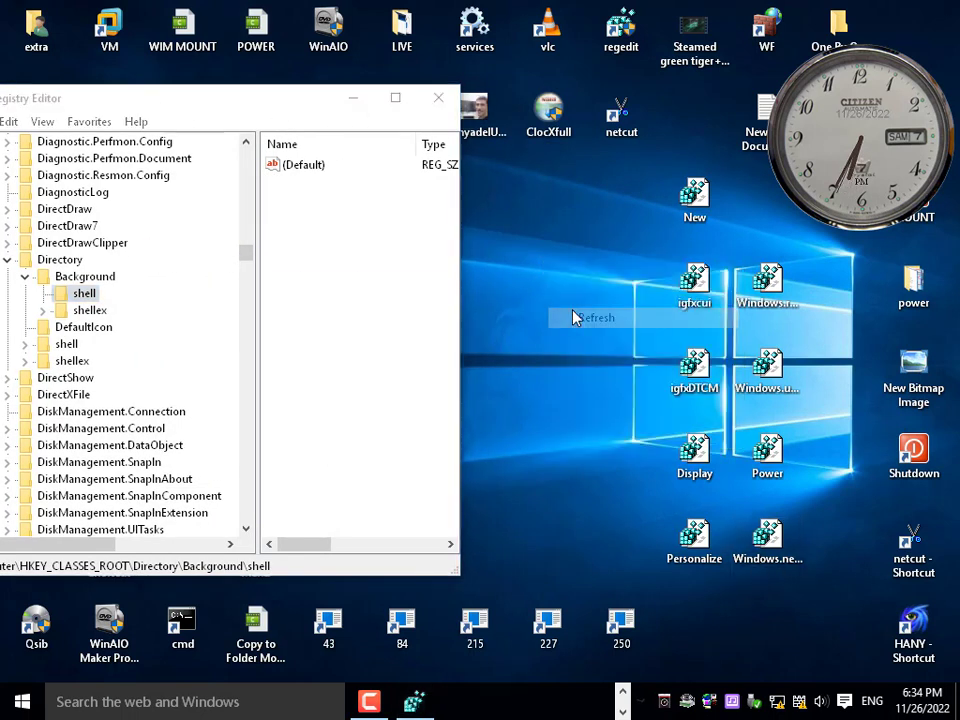
{"action": "right_click", "coordinate": [489, 230]}
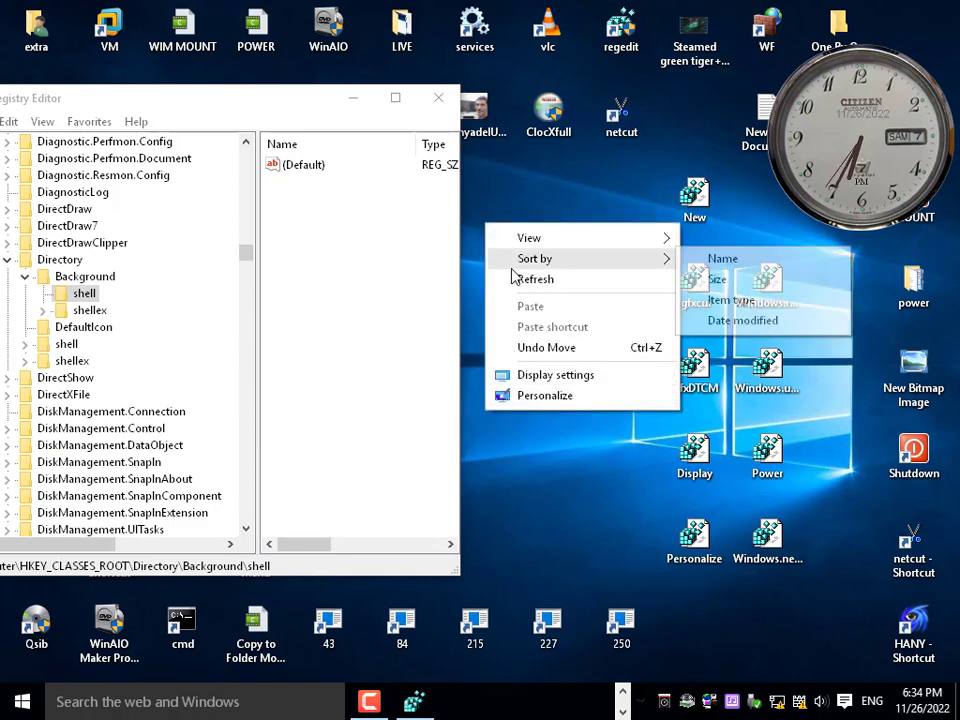
{"action": "left_click", "coordinate": [516, 283]}
{"action": "right_click", "coordinate": [514, 242]}
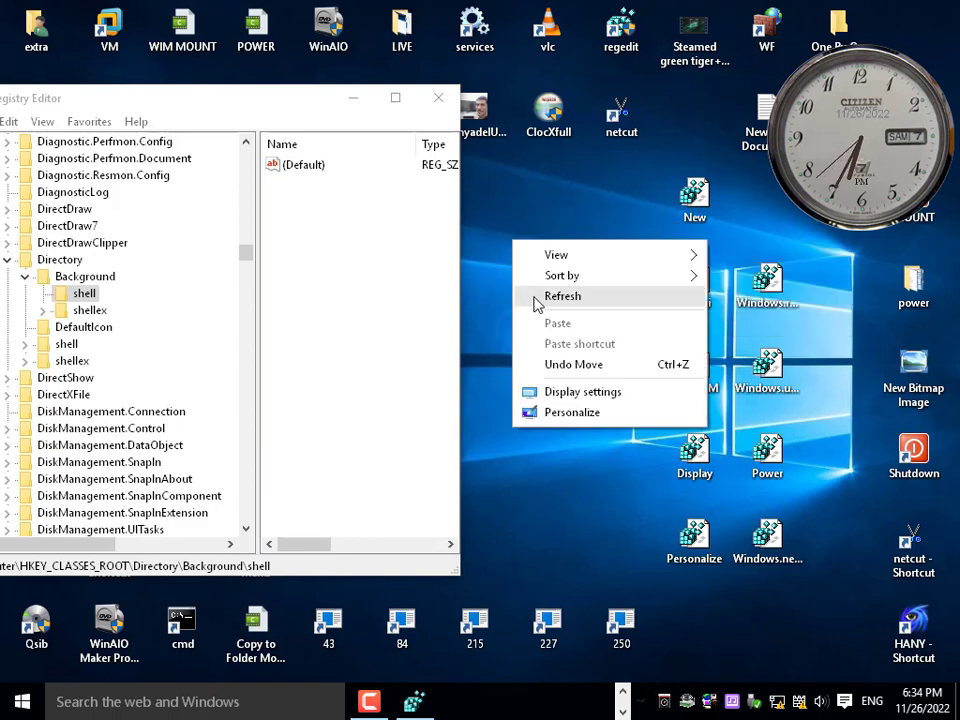
{"action": "left_click", "coordinate": [537, 302]}
{"action": "right_click", "coordinate": [538, 249]}
{"action": "left_click", "coordinate": [566, 306]}
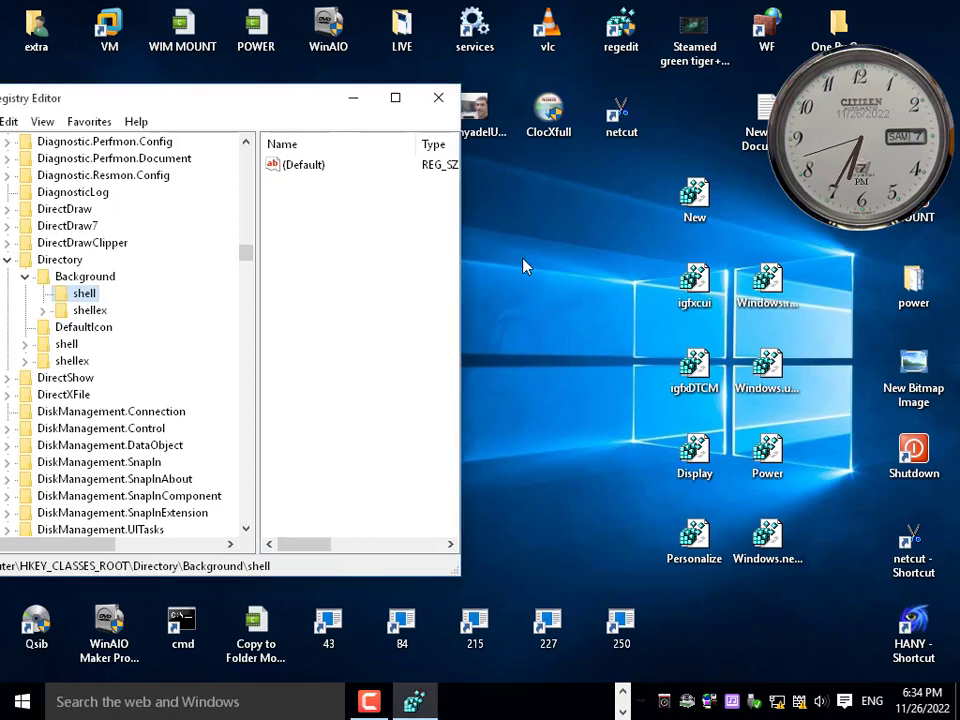
{"action": "right_click", "coordinate": [527, 227]}
{"action": "left_click", "coordinate": [548, 282]}
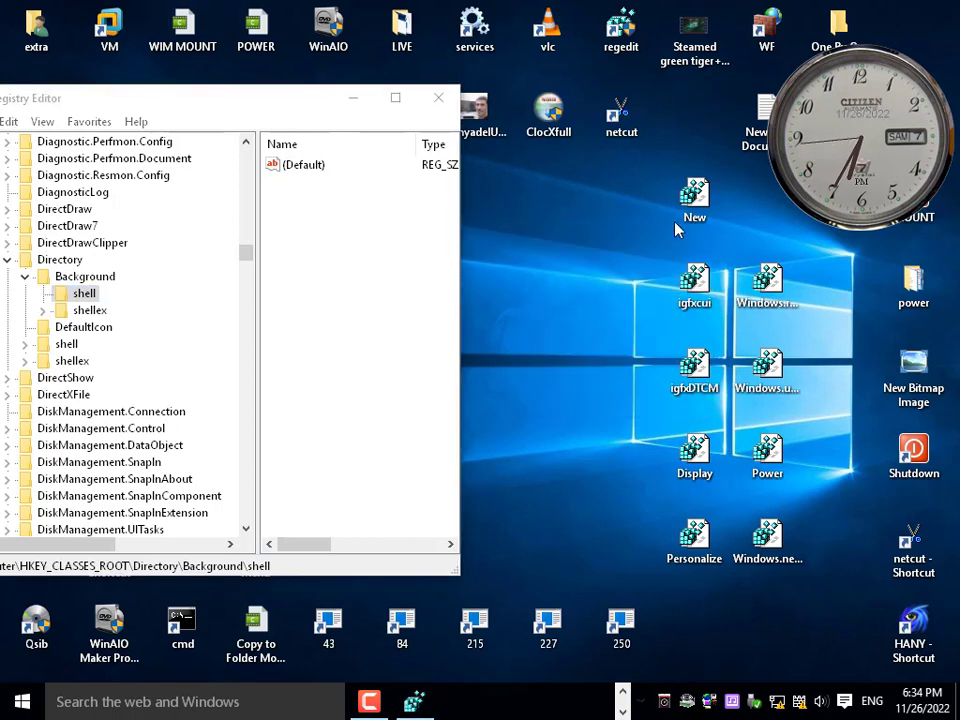
{"action": "right_click", "coordinate": [531, 242]}
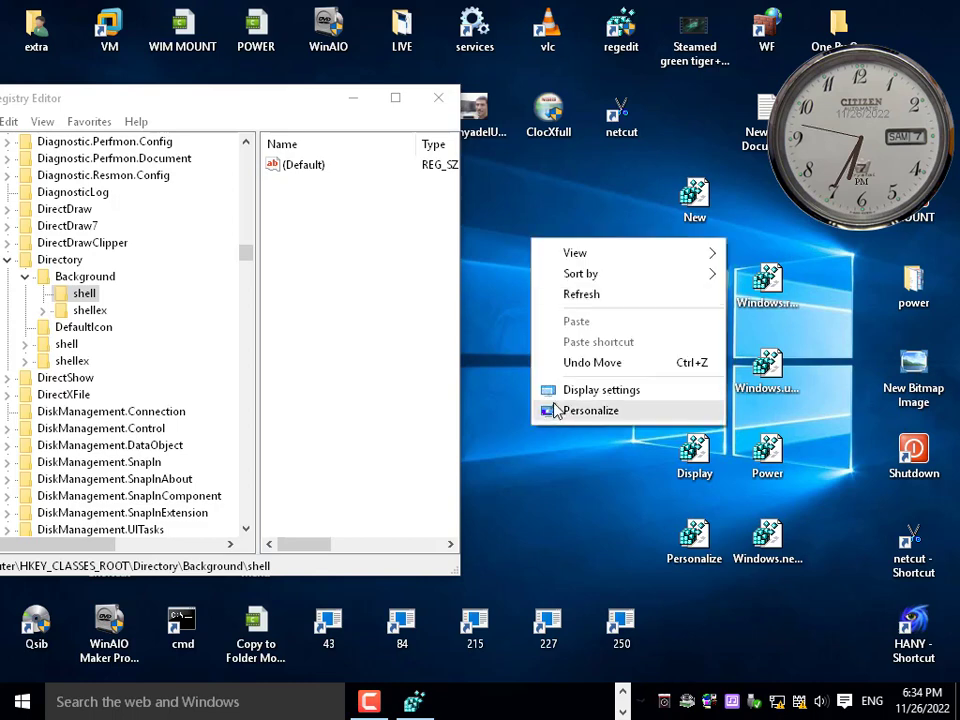
Step: Refresh the desktop repeatedly and review the entries left in its context menu
{"action": "left_click", "coordinate": [580, 295]}
{"action": "right_click", "coordinate": [542, 274]}
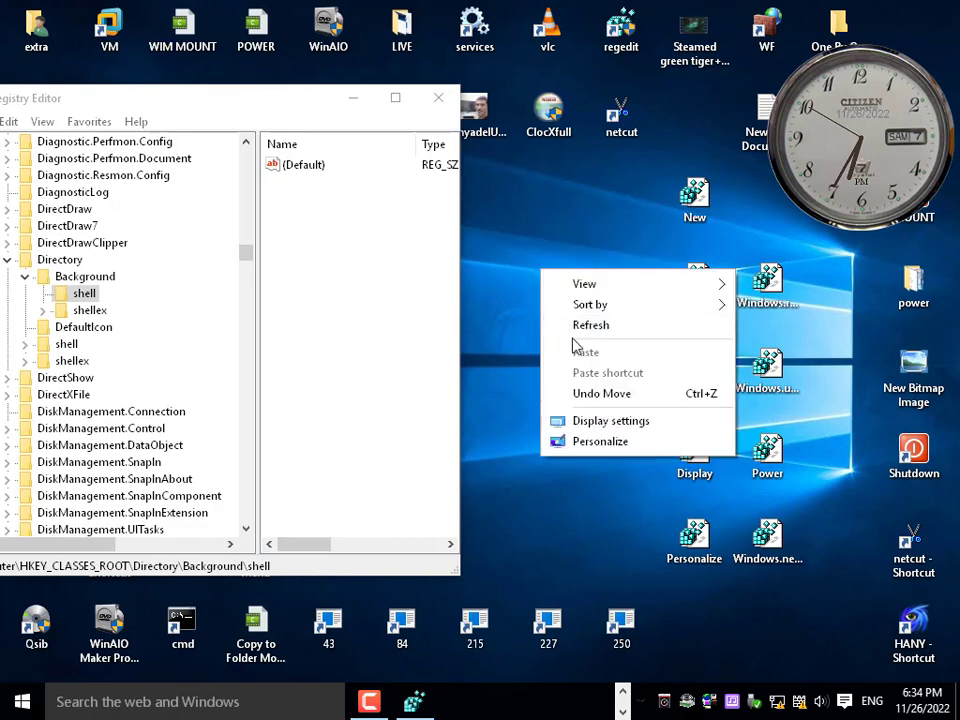
{"action": "left_click", "coordinate": [574, 326]}
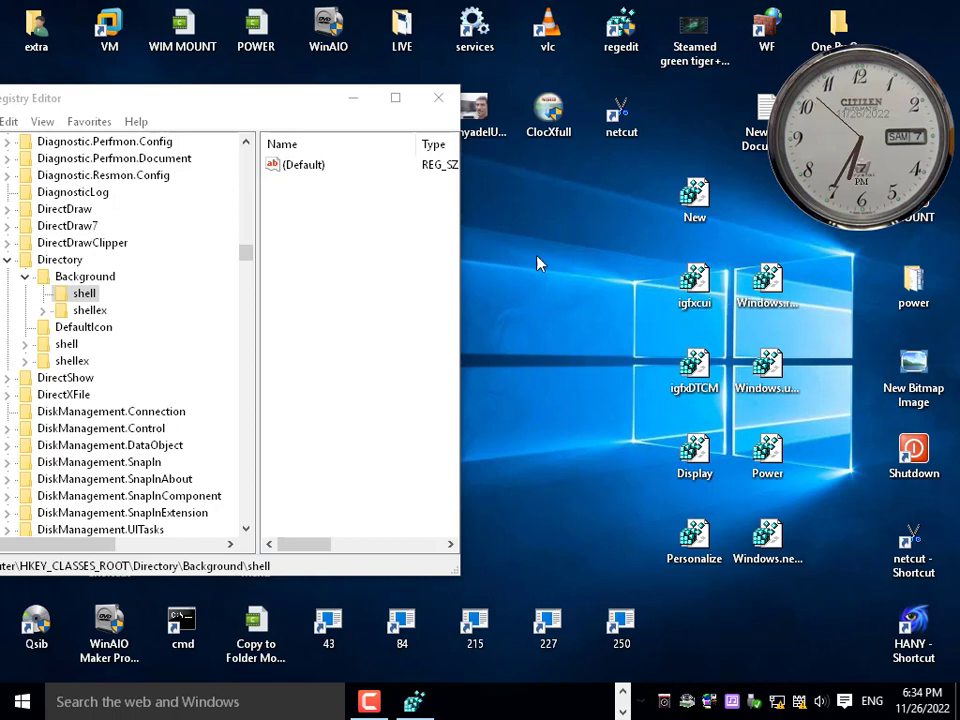
{"action": "right_click", "coordinate": [493, 233]}
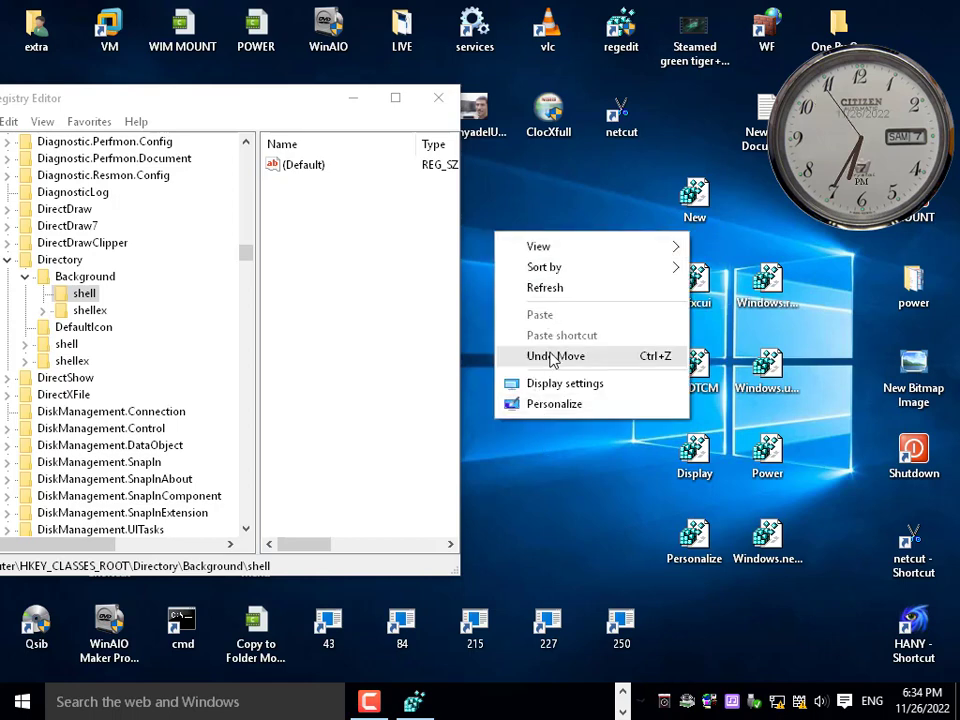
{"action": "left_click", "coordinate": [545, 289]}
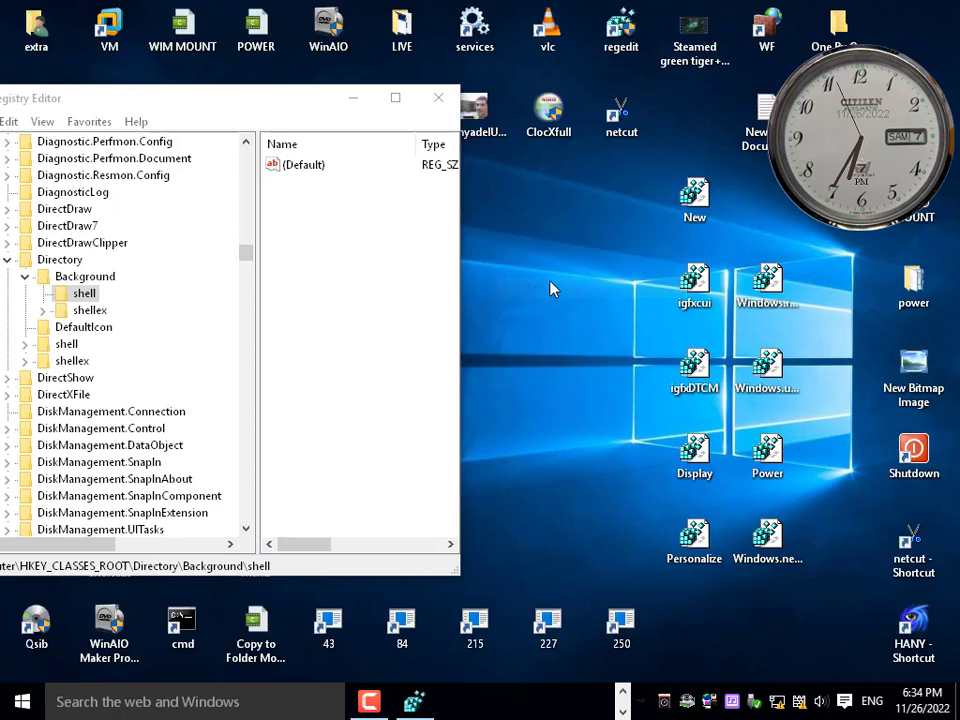
Step: Import New.reg from the Desktop into the registry, check the desktop context menu for the New entry and refresh the desktop
{"action": "double_click", "coordinate": [694, 197]}
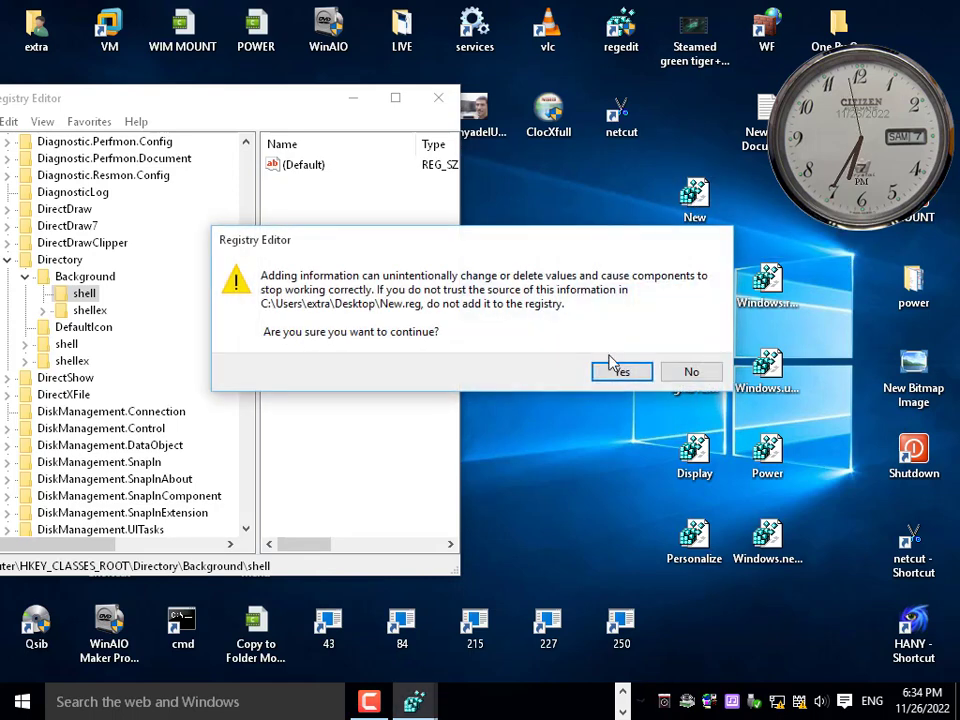
{"action": "left_click", "coordinate": [625, 368]}
{"action": "left_click", "coordinate": [663, 352]}
{"action": "right_click", "coordinate": [515, 229]}
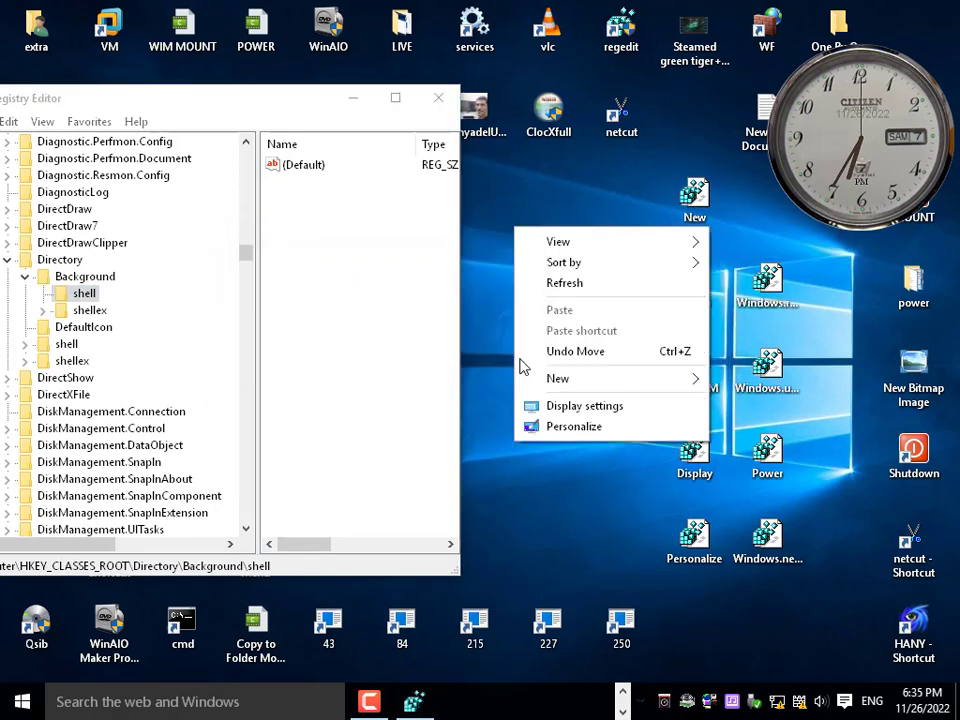
{"action": "mouse_move", "coordinate": [536, 378]}
{"action": "left_click", "coordinate": [561, 485]}
{"action": "right_click", "coordinate": [563, 251]}
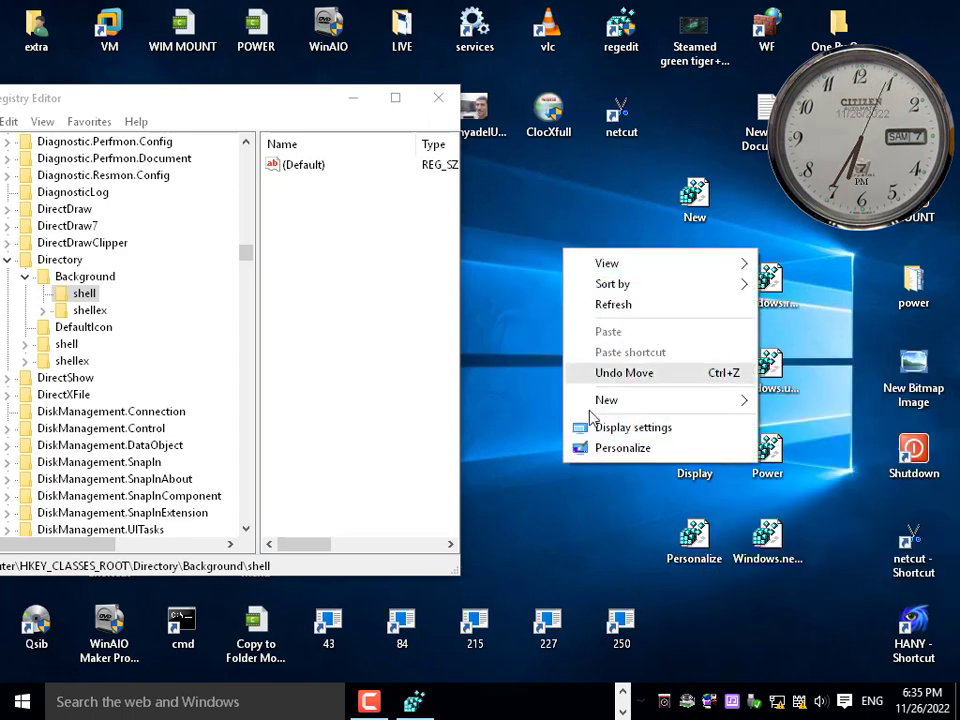
{"action": "left_click", "coordinate": [616, 308]}
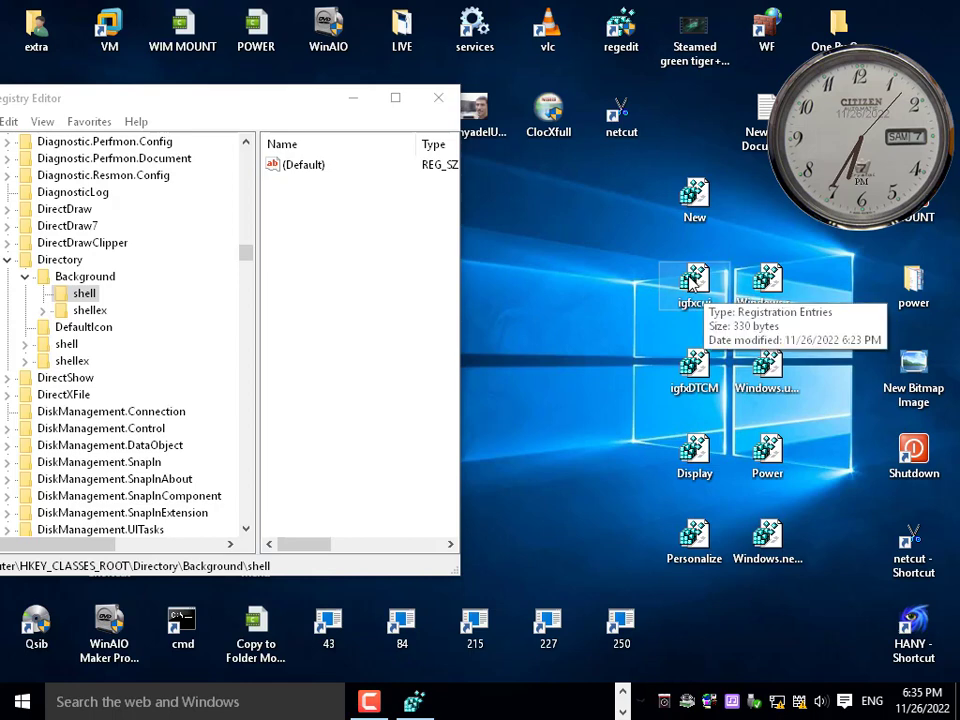
Step: Import the igfxcui and igfxDTCM registry files from the Desktop into the registry
{"action": "double_click", "coordinate": [690, 283]}
{"action": "left_click", "coordinate": [634, 377]}
{"action": "left_click", "coordinate": [685, 351]}
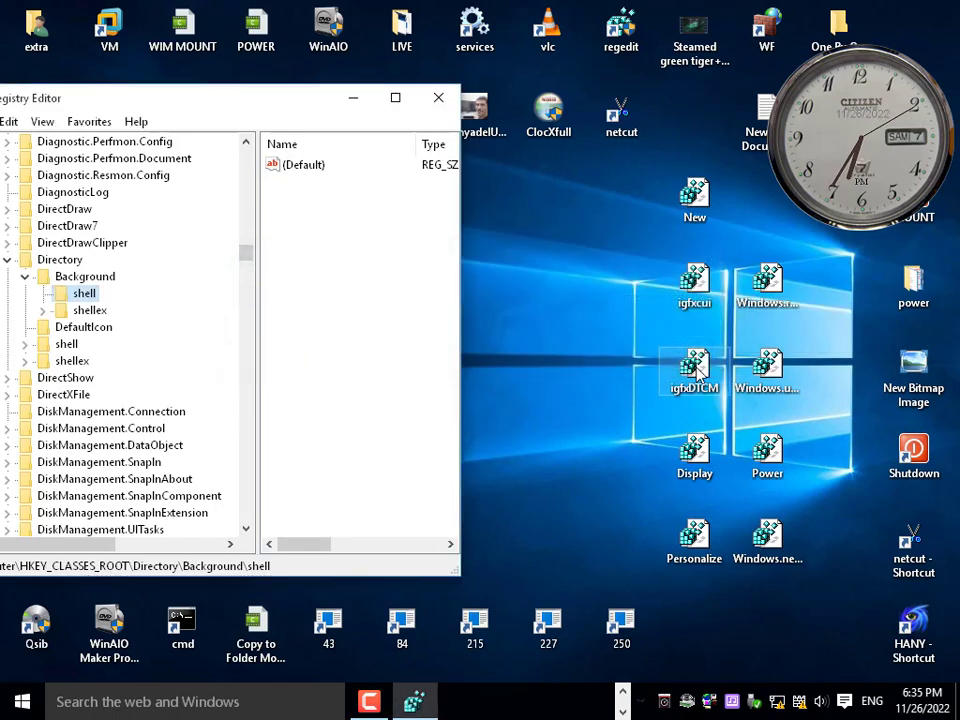
{"action": "double_click", "coordinate": [698, 373]}
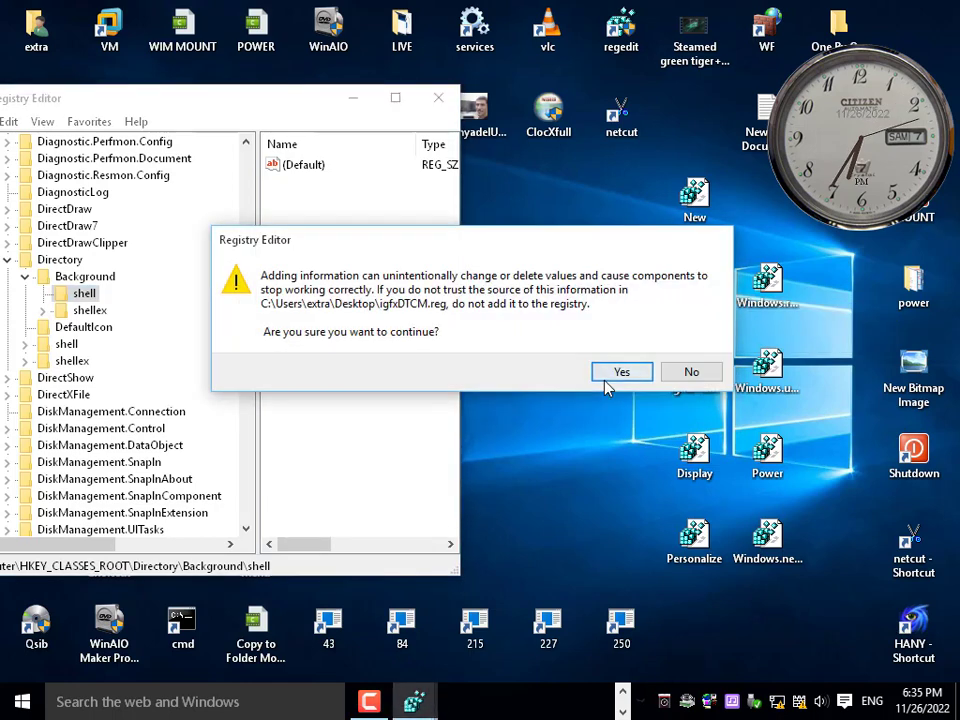
{"action": "left_click", "coordinate": [617, 371]}
{"action": "left_click", "coordinate": [672, 358]}
Step: Examine the desktop context menu for the graphics entries and the contents of the New submenu, including its Folder option
{"action": "right_click", "coordinate": [521, 244]}
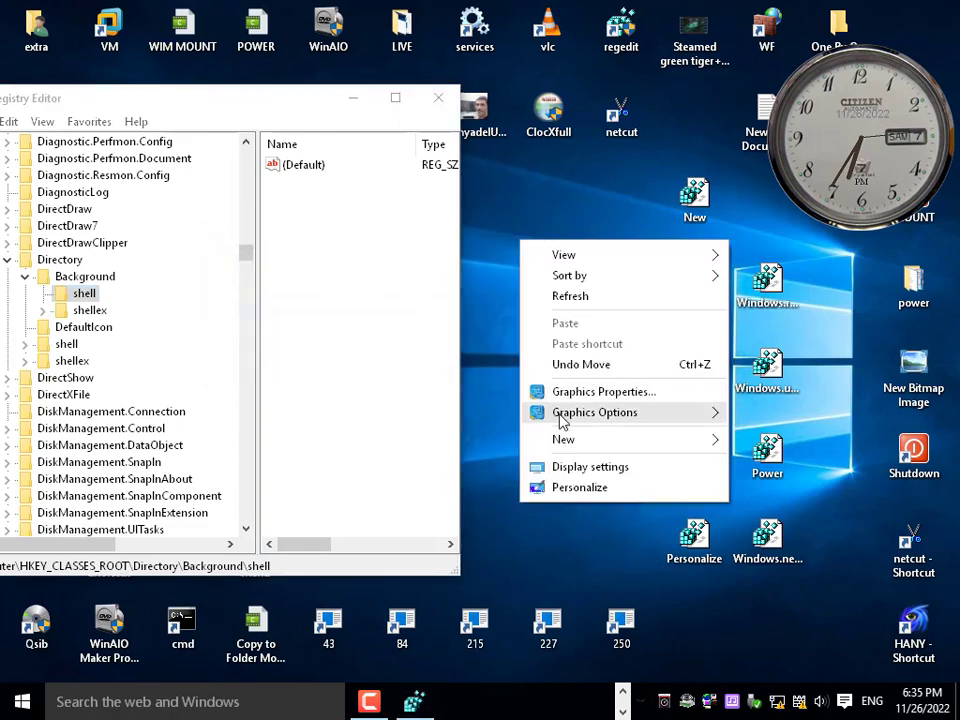
{"action": "mouse_move", "coordinate": [572, 410]}
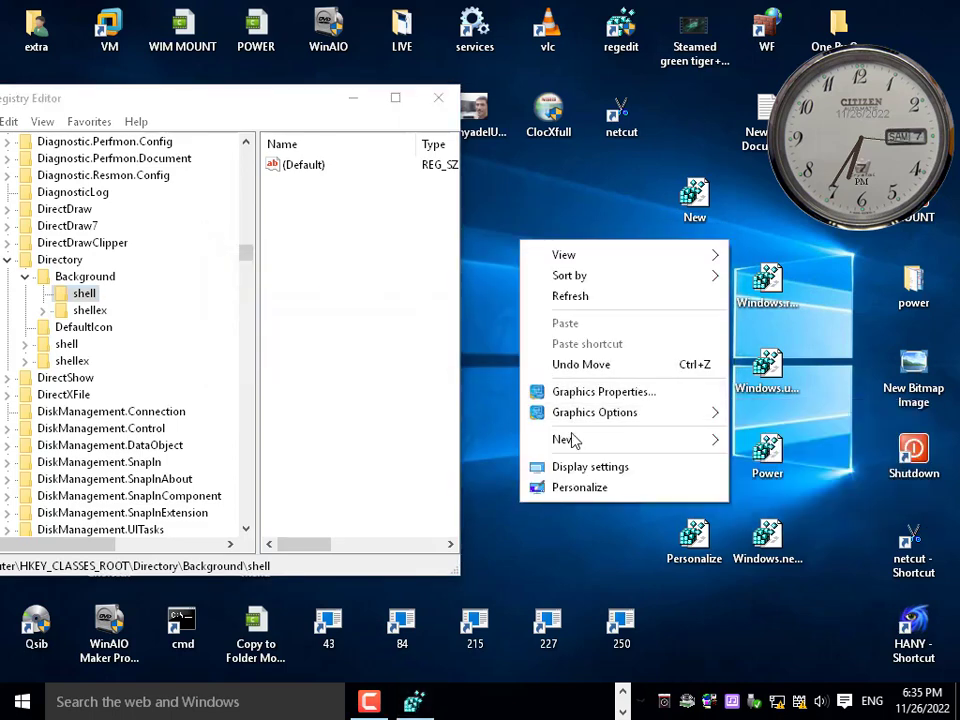
{"action": "left_click", "coordinate": [537, 213]}
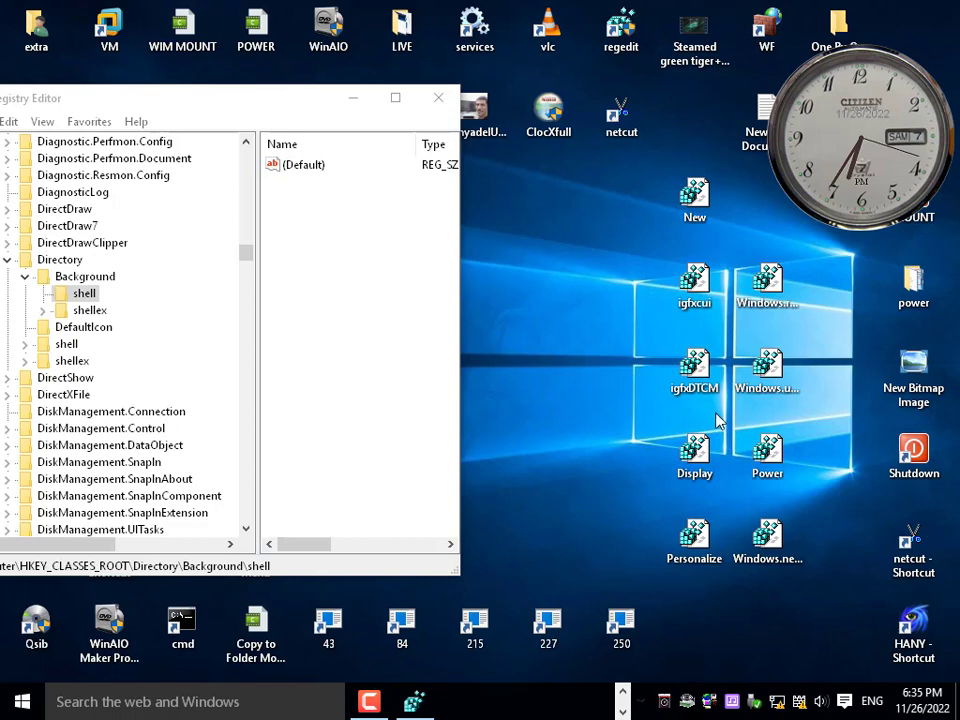
{"action": "right_click", "coordinate": [515, 232]}
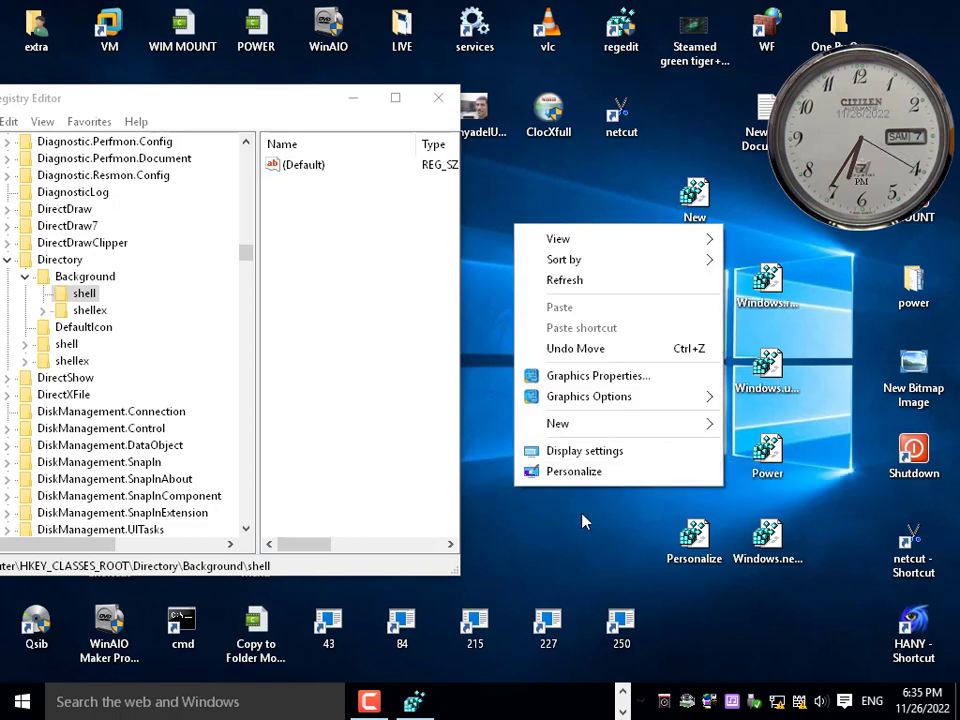
{"action": "left_click", "coordinate": [581, 513]}
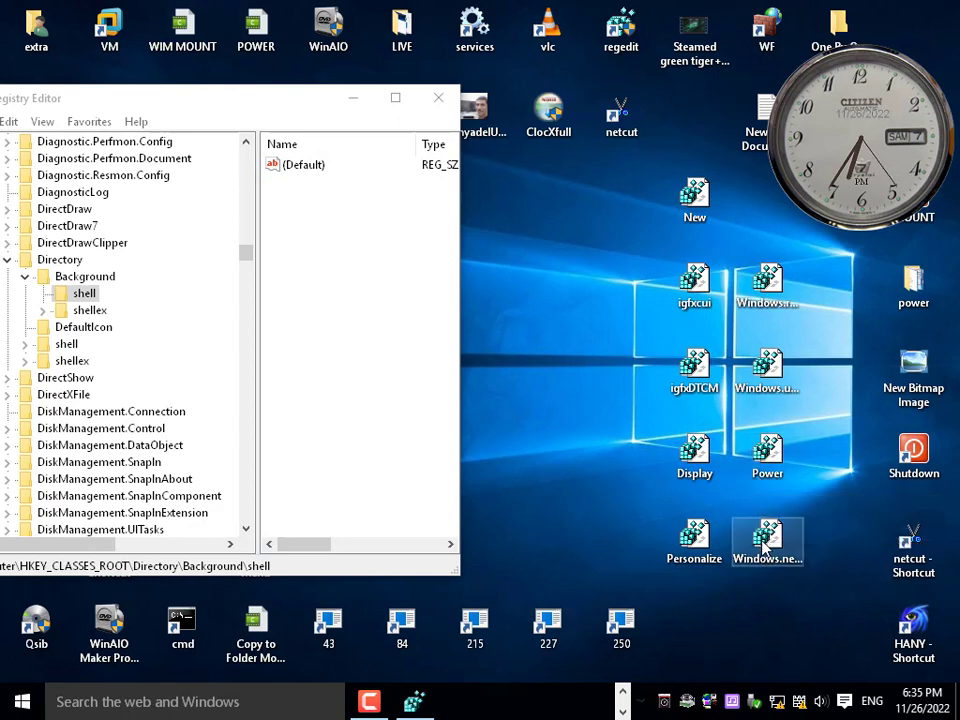
{"action": "right_click", "coordinate": [553, 446]}
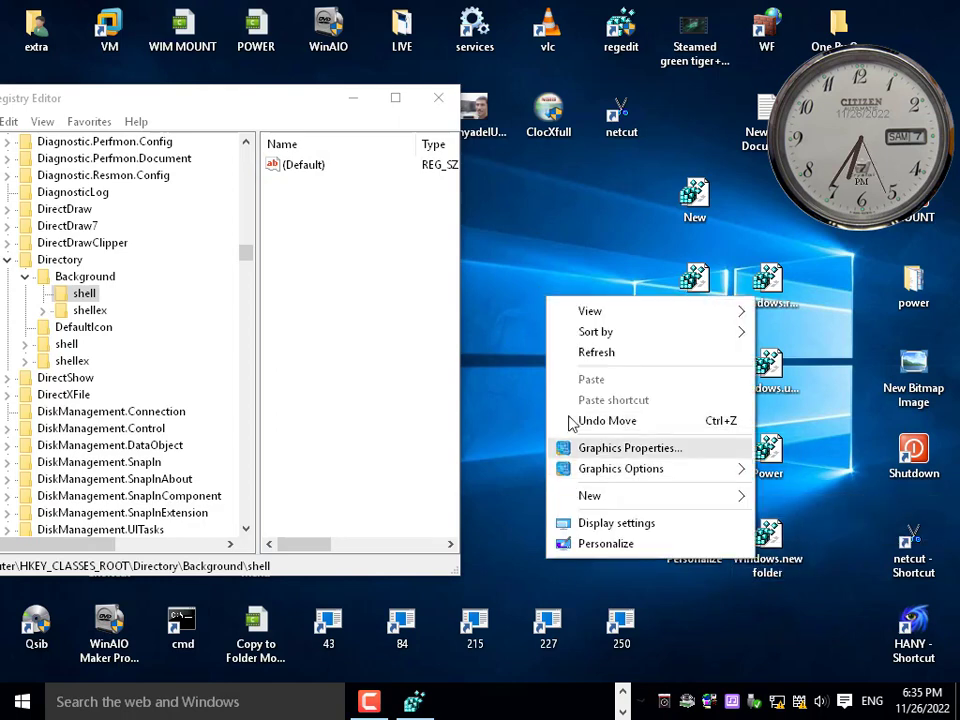
{"action": "mouse_move", "coordinate": [600, 500]}
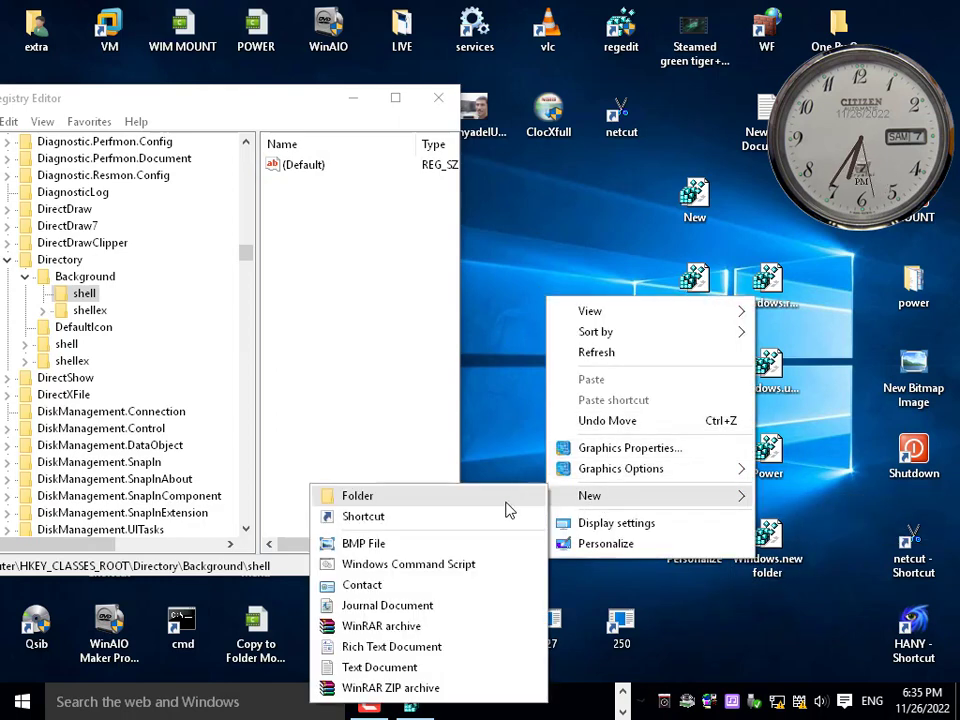
{"action": "left_click", "coordinate": [562, 352]}
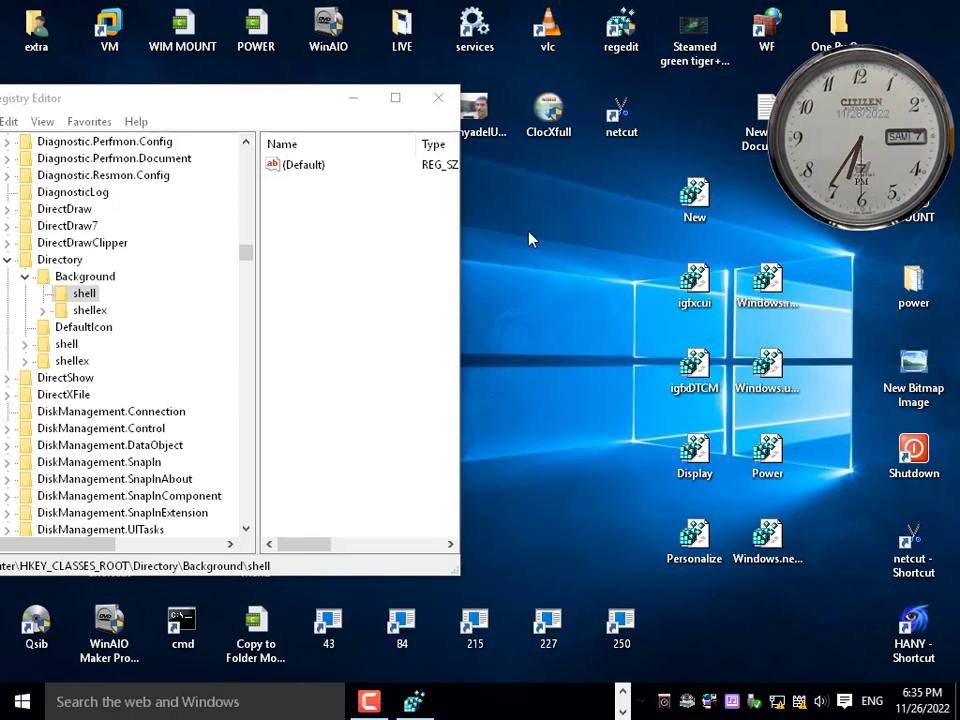
{"action": "right_click", "coordinate": [530, 239]}
{"action": "right_click", "coordinate": [498, 215]}
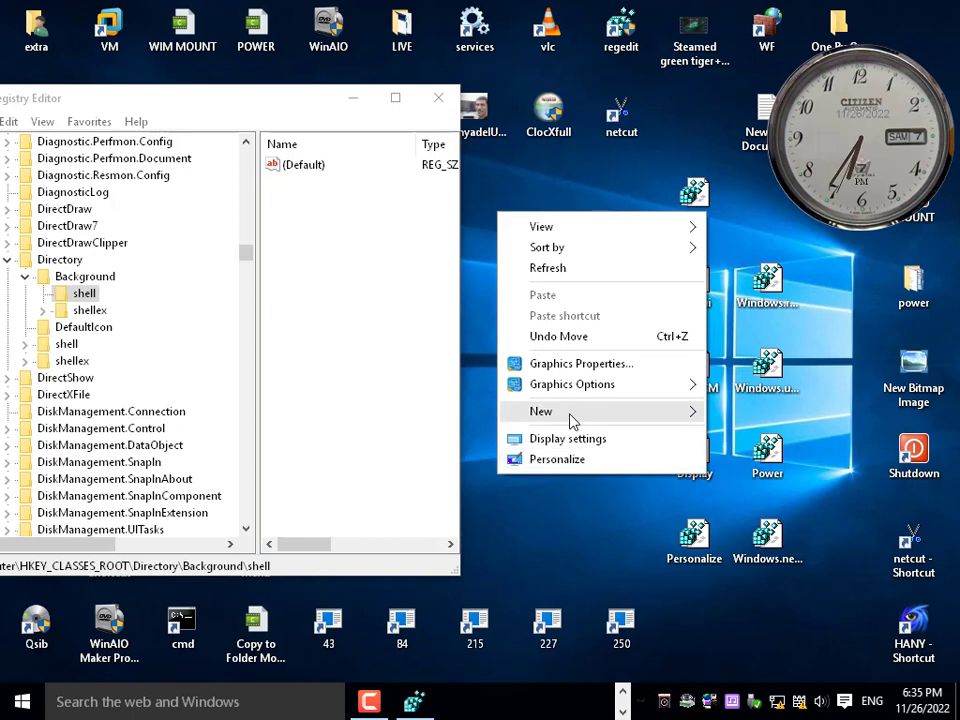
{"action": "mouse_move", "coordinate": [574, 414]}
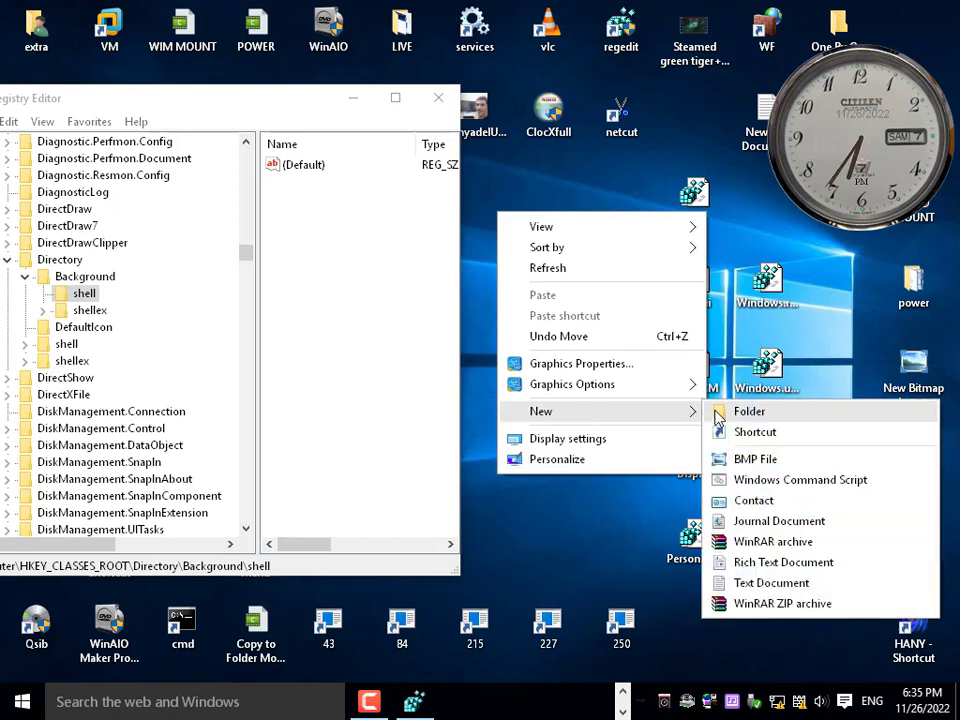
{"action": "left_click", "coordinate": [621, 514]}
Step: Import Windows.newfolder.reg into the registry and check the desktop context menu for the New folder entry
{"action": "double_click", "coordinate": [762, 543]}
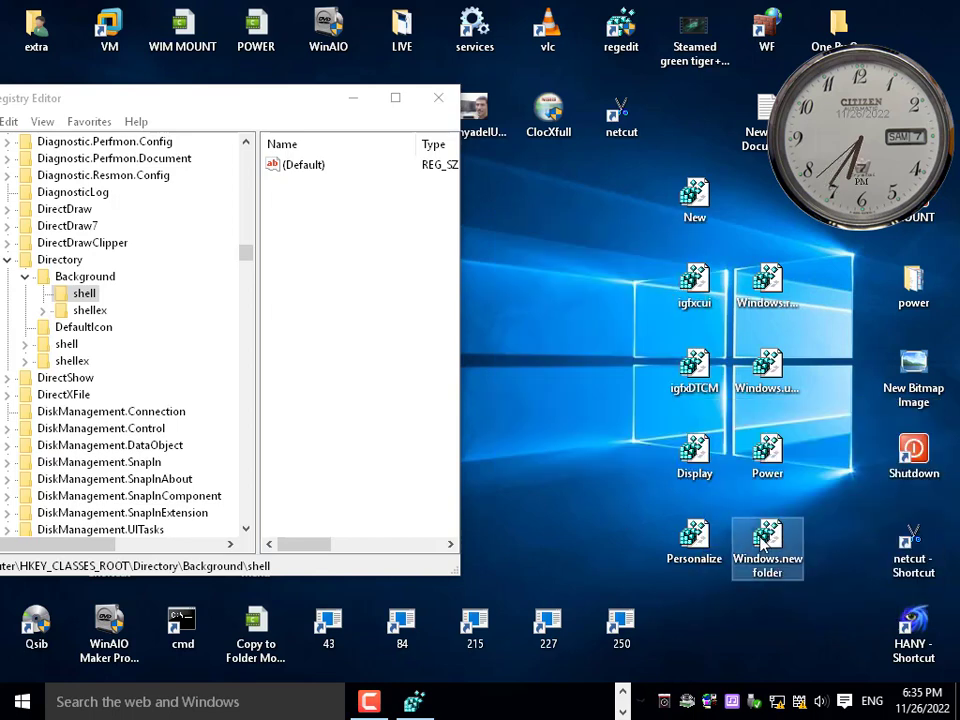
{"action": "left_click", "coordinate": [619, 371]}
{"action": "left_click", "coordinate": [692, 351]}
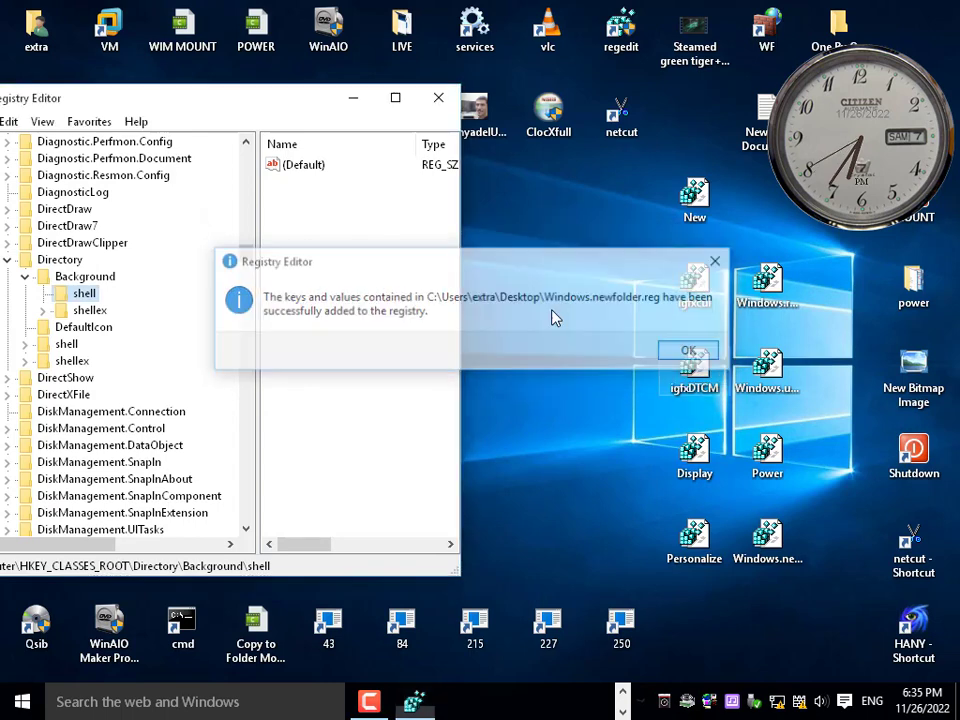
{"action": "right_click", "coordinate": [520, 503]}
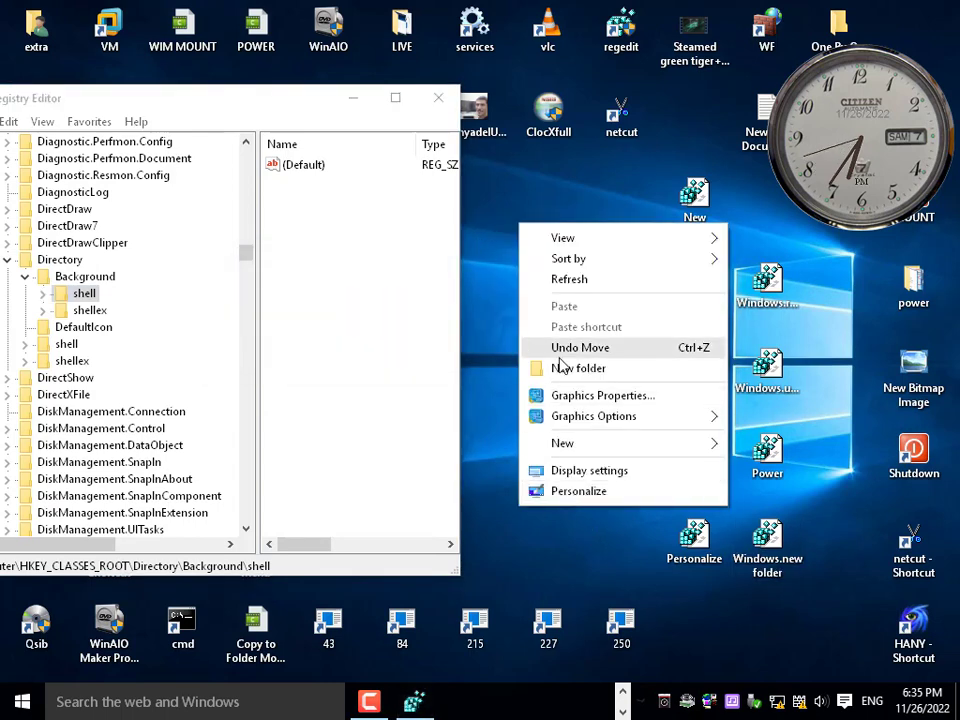
{"action": "left_click", "coordinate": [579, 193]}
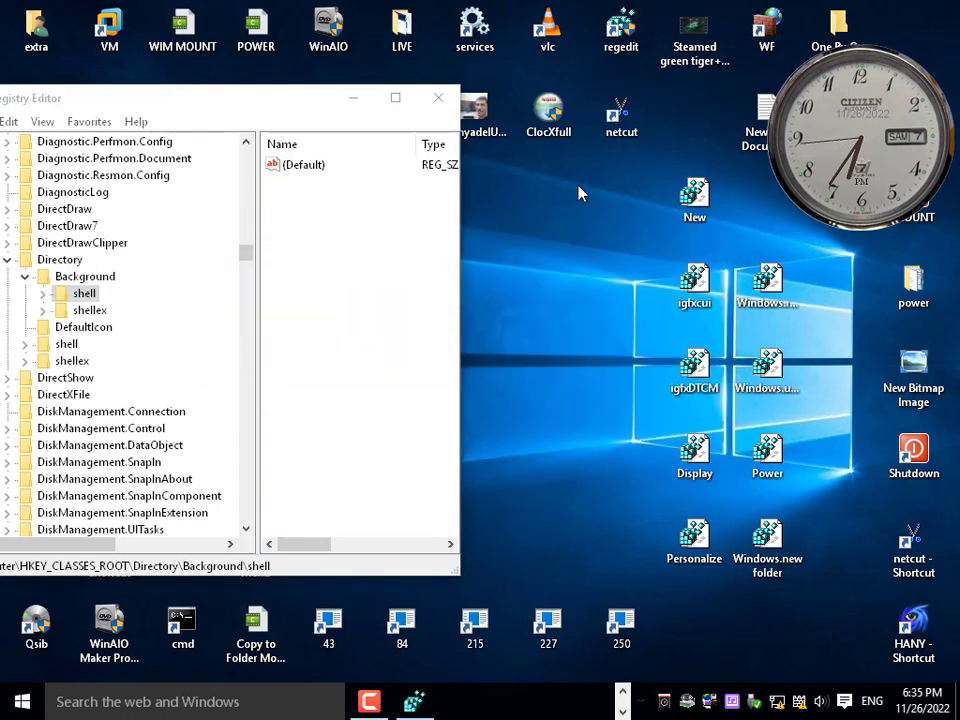
{"action": "right_click", "coordinate": [565, 383]}
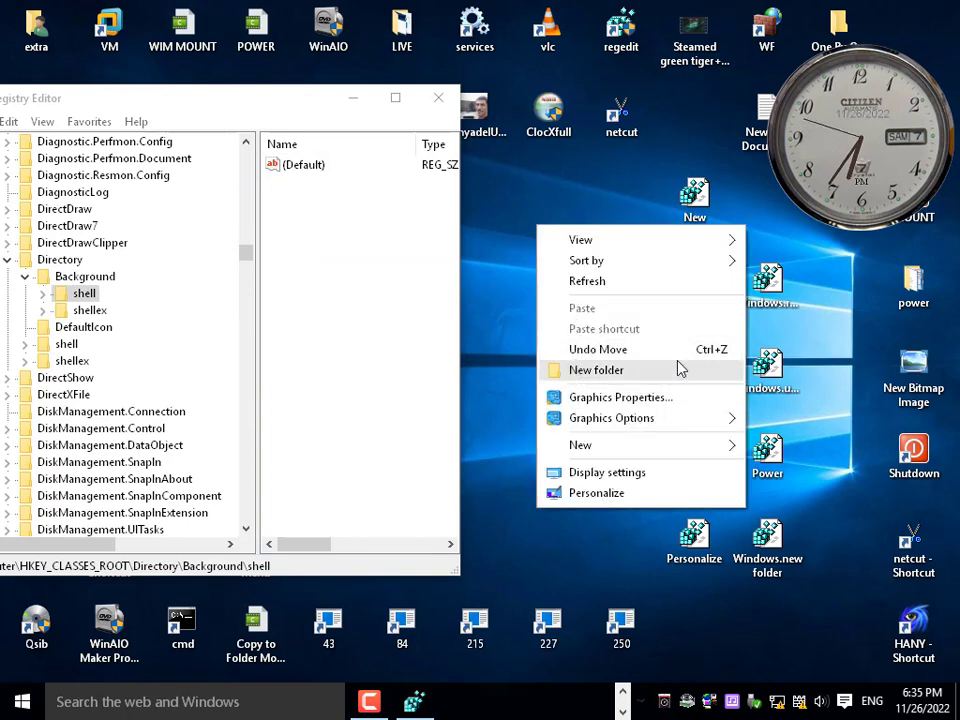
{"action": "left_click", "coordinate": [847, 325]}
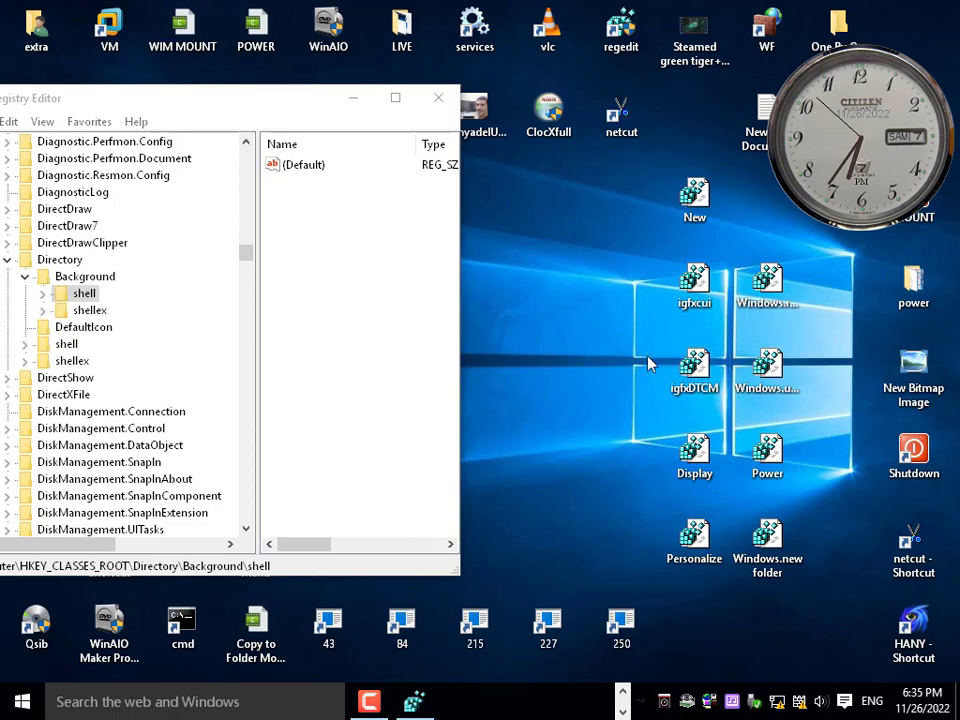
{"action": "right_click", "coordinate": [531, 240]}
{"action": "left_click", "coordinate": [793, 371]}
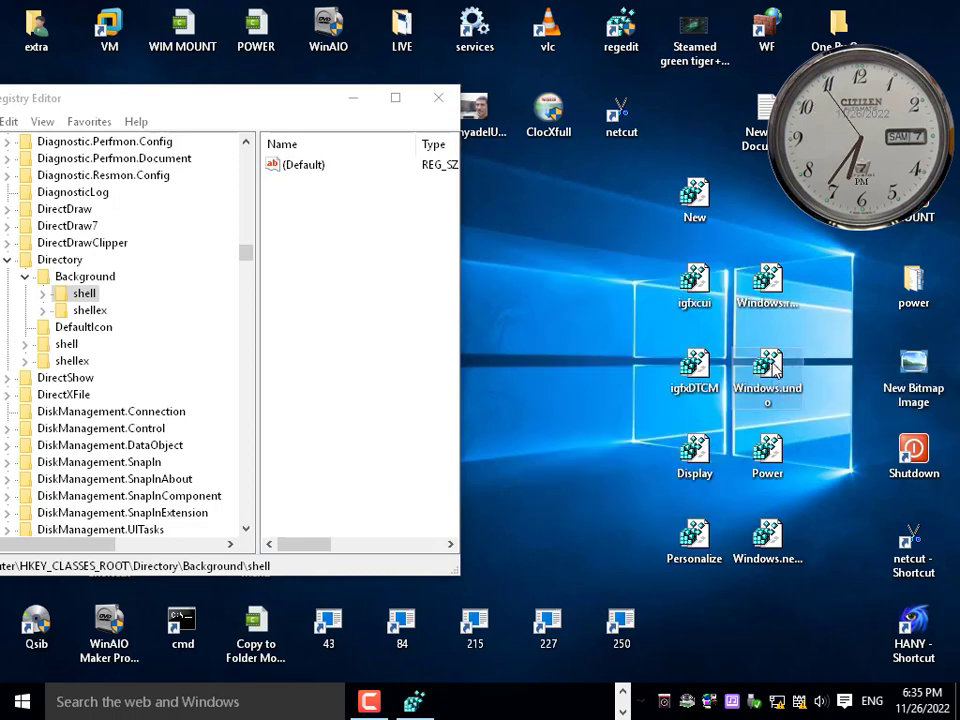
Step: Import Windows.undo.reg into the registry and check the desktop context menu for the Undo entry
{"action": "double_click", "coordinate": [775, 369]}
{"action": "left_click", "coordinate": [620, 369]}
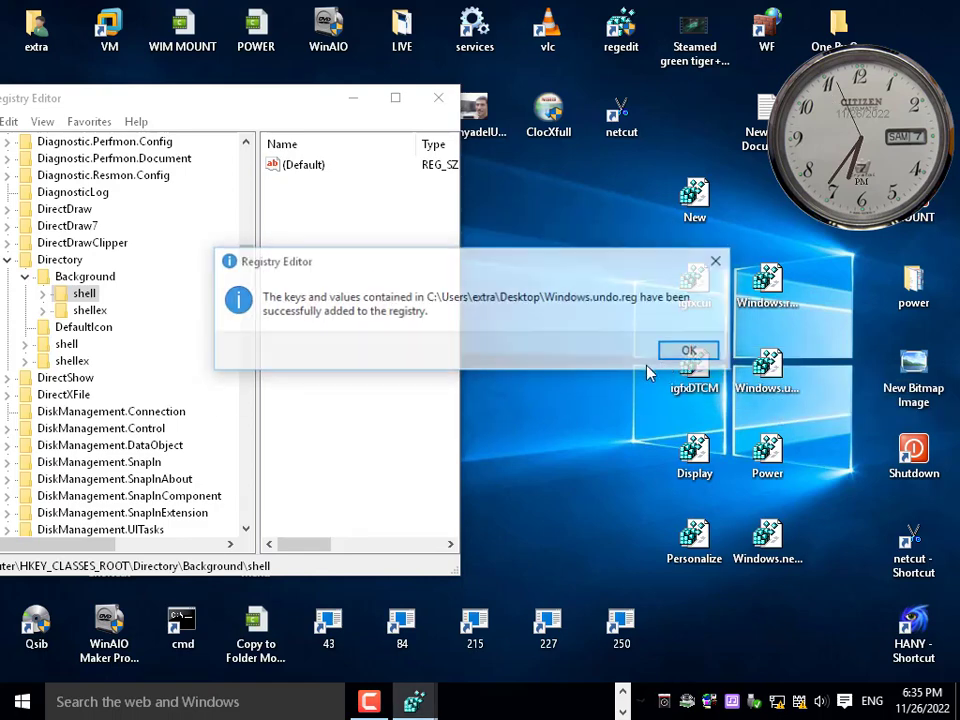
{"action": "left_click", "coordinate": [690, 349]}
{"action": "right_click", "coordinate": [513, 230]}
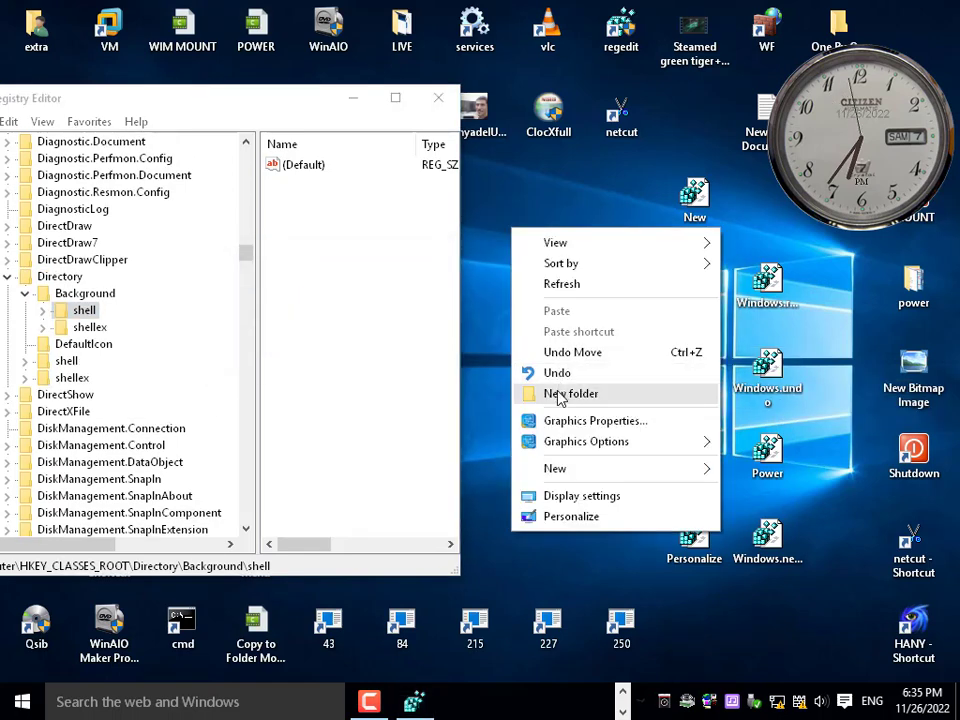
{"action": "left_click", "coordinate": [770, 288]}
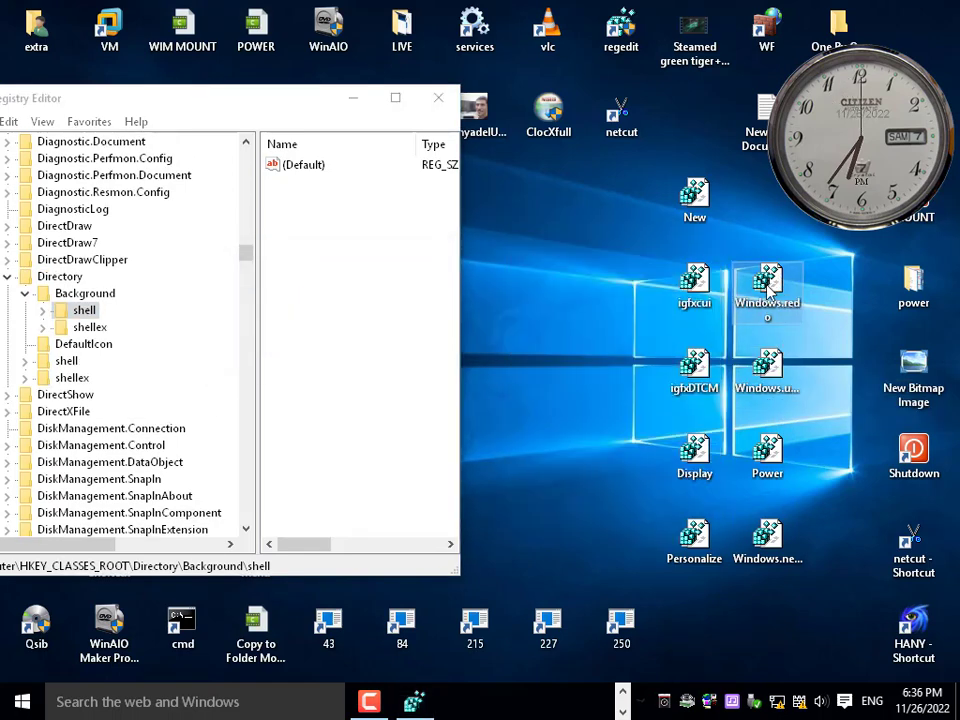
Step: Import Windows.redo.reg into the registry, refresh the desktop and check its context menu for the Redo entry
{"action": "double_click", "coordinate": [770, 288]}
{"action": "left_click", "coordinate": [617, 369]}
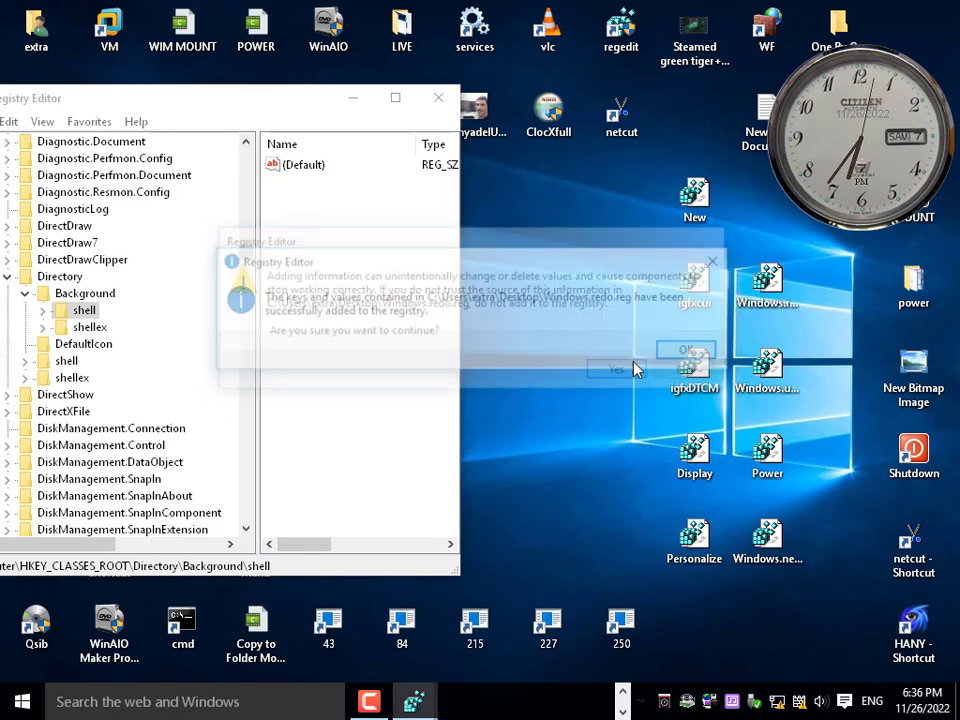
{"action": "left_click", "coordinate": [690, 351]}
{"action": "right_click", "coordinate": [555, 258]}
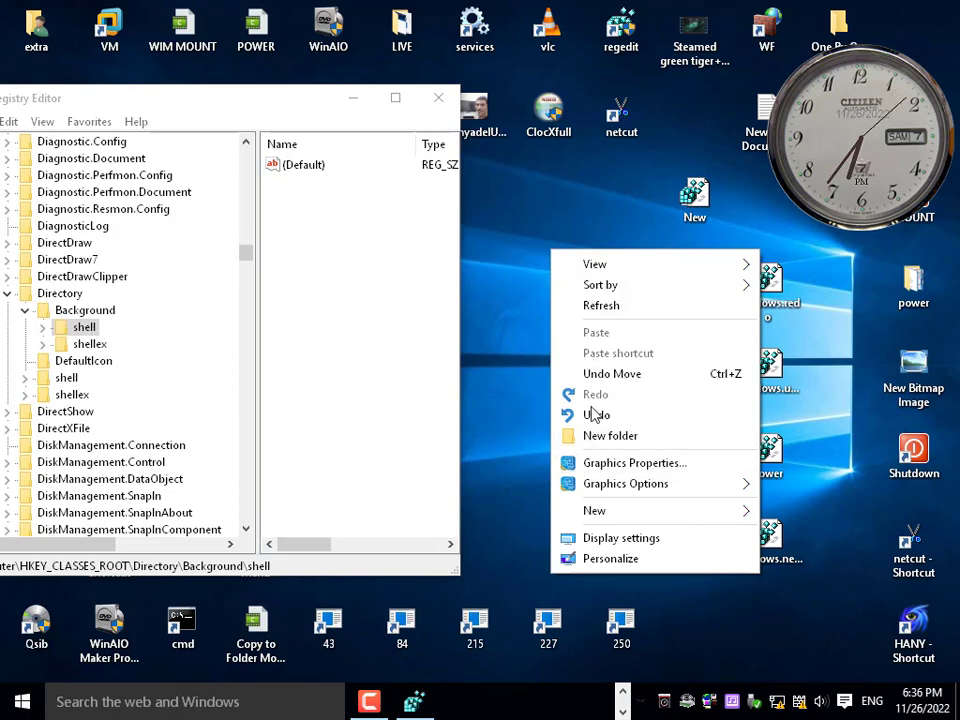
{"action": "left_click", "coordinate": [622, 308]}
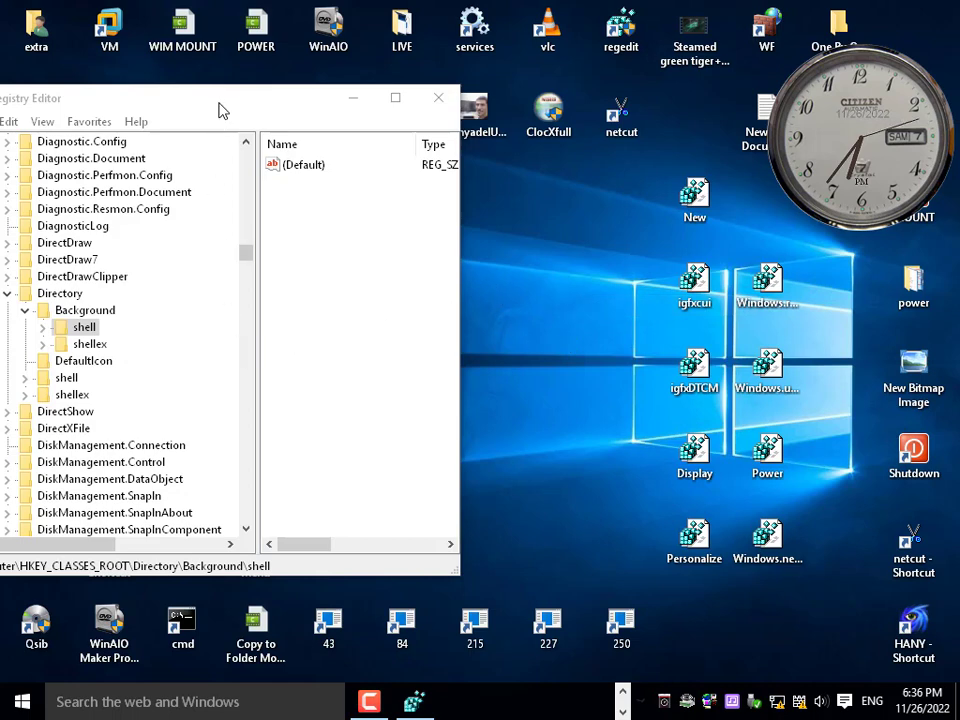
{"action": "left_click_drag", "start_coordinate": [231, 99], "coordinate": [245, 94]}
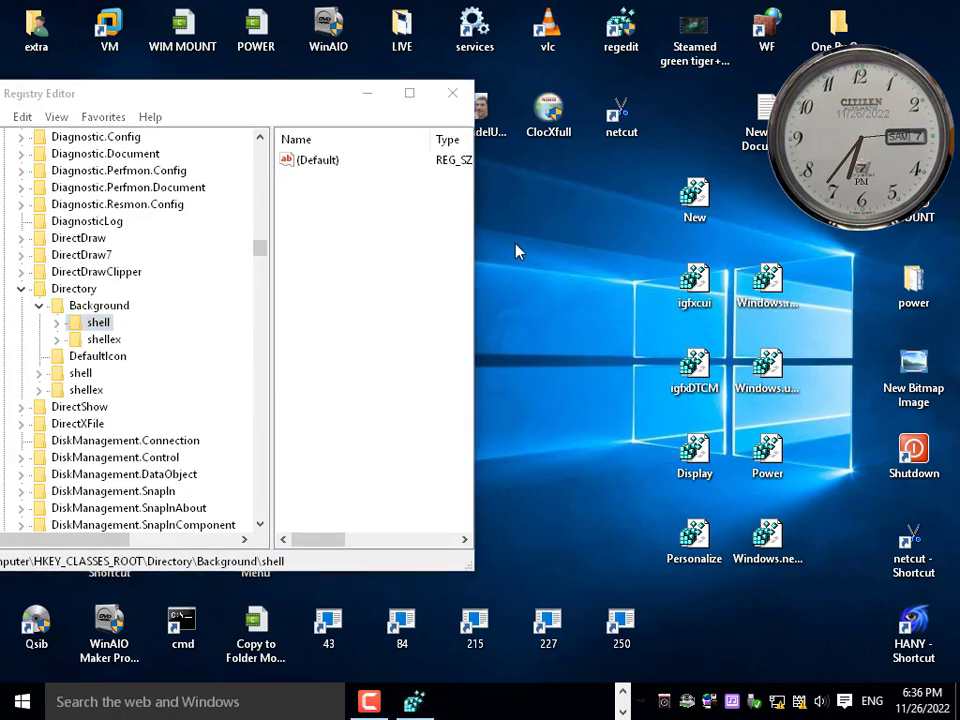
{"action": "right_click", "coordinate": [511, 243]}
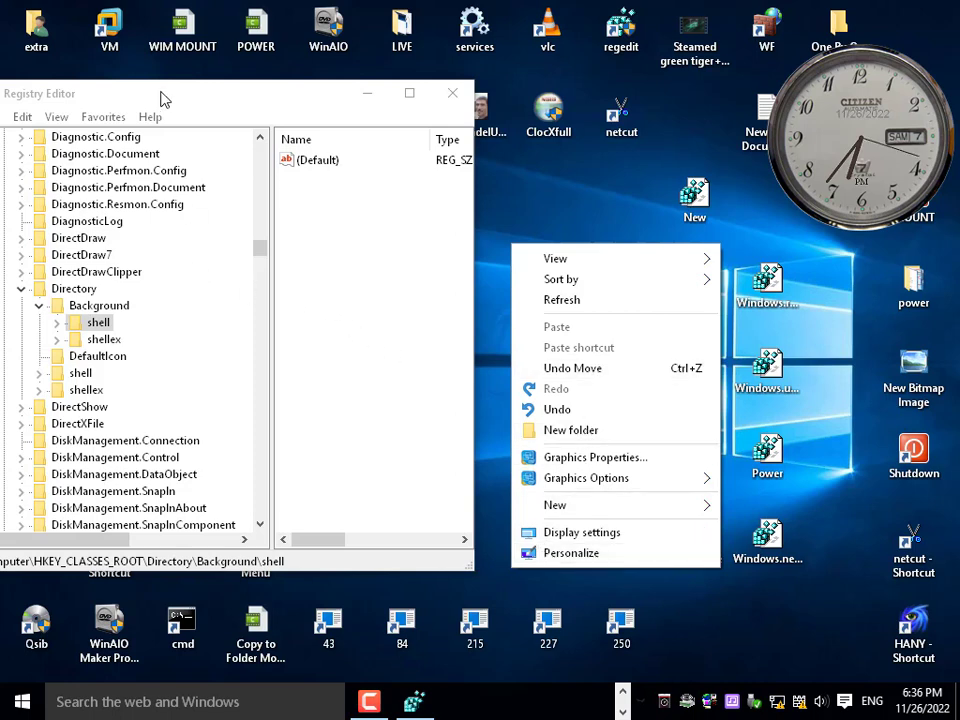
Step: Check the desktop context menu, and create a key named Regedit under Directory\Background\shell
{"action": "mouse_move", "coordinate": [165, 100]}
{"action": "left_mouse_down"}
{"action": "mouse_move", "coordinate": [195, 103]}
{"action": "mouse_move", "coordinate": [184, 103]}
{"action": "left_mouse_up"}
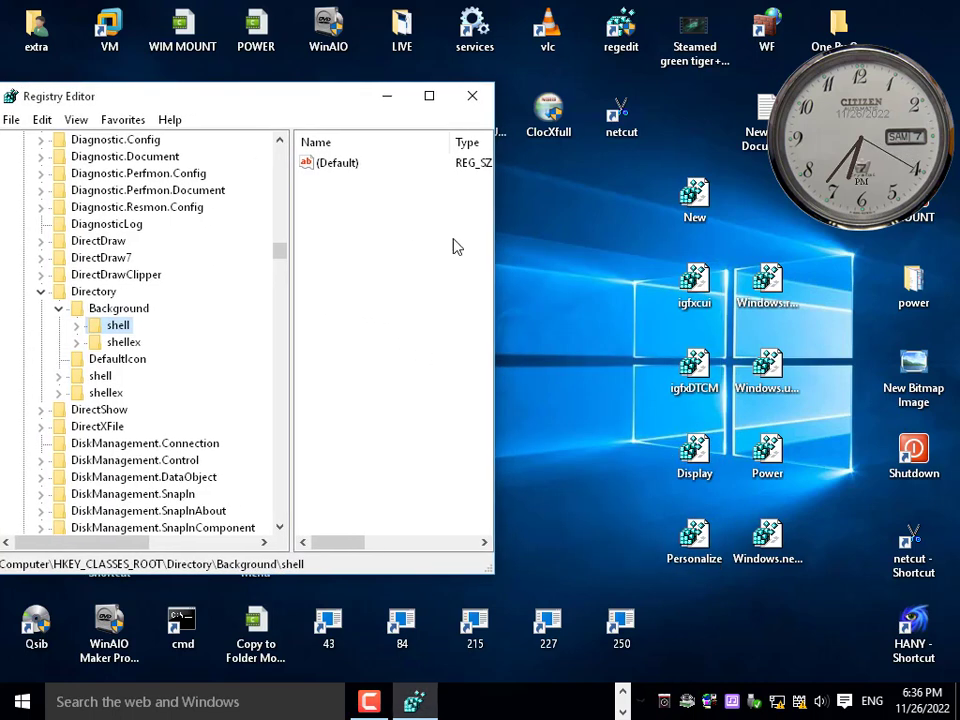
{"action": "right_click", "coordinate": [551, 249]}
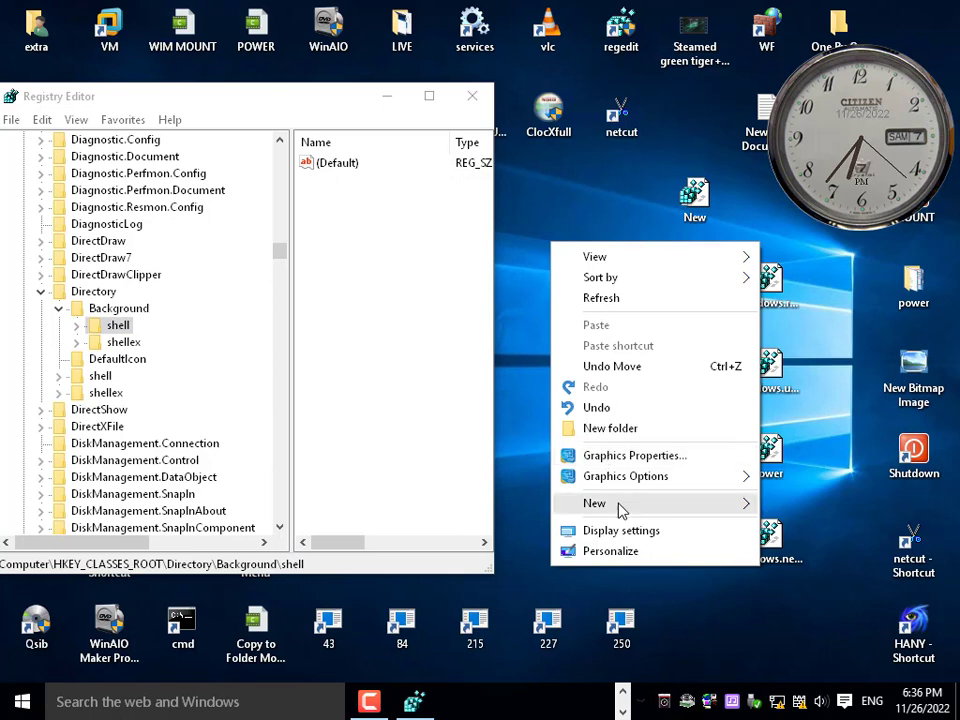
{"action": "double_click", "coordinate": [115, 330]}
{"action": "right_click", "coordinate": [115, 330]}
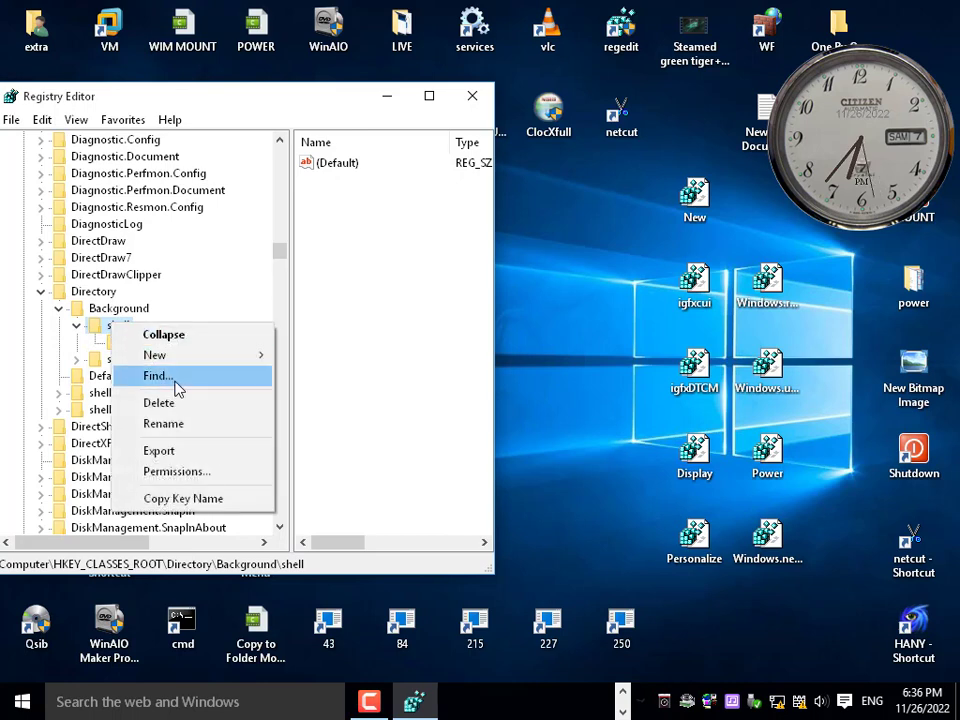
{"action": "mouse_move", "coordinate": [193, 357]}
{"action": "left_click", "coordinate": [323, 358]}
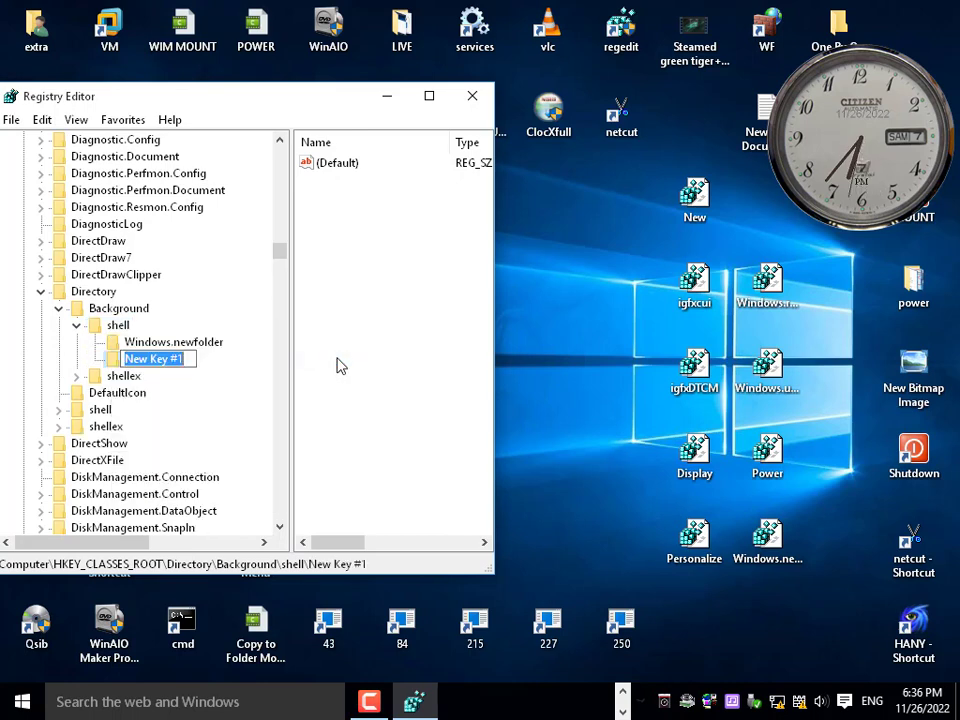
{"action": "type", "text": "Regedit"}
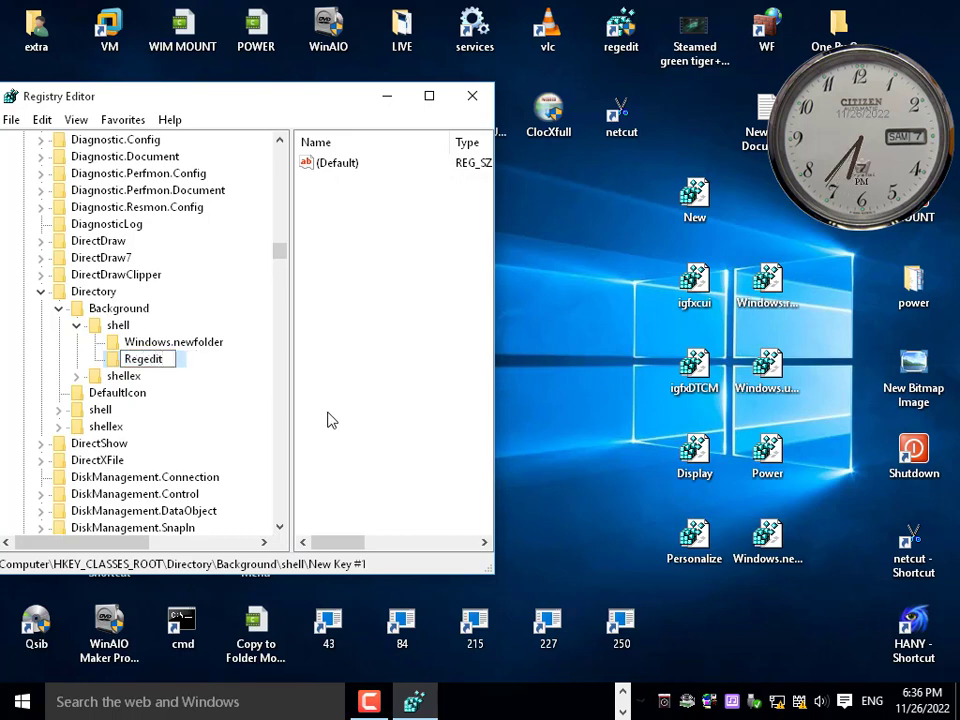
{"action": "key", "text": "Return"}
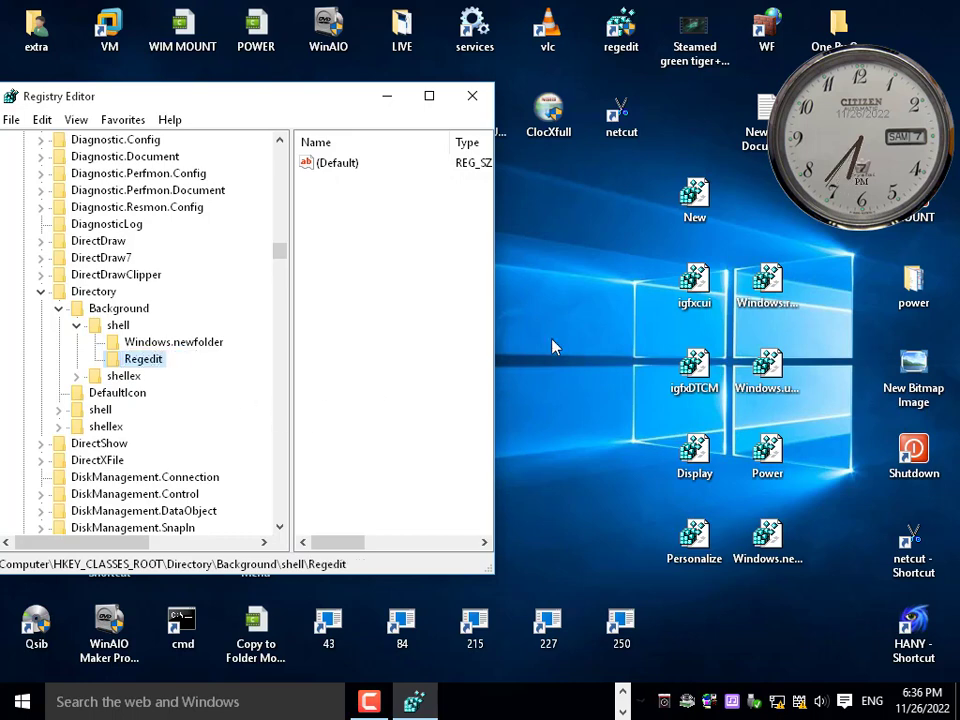
Step: Try the Regedit entry from the desktop context menu and dismiss the message
{"action": "right_click", "coordinate": [561, 268]}
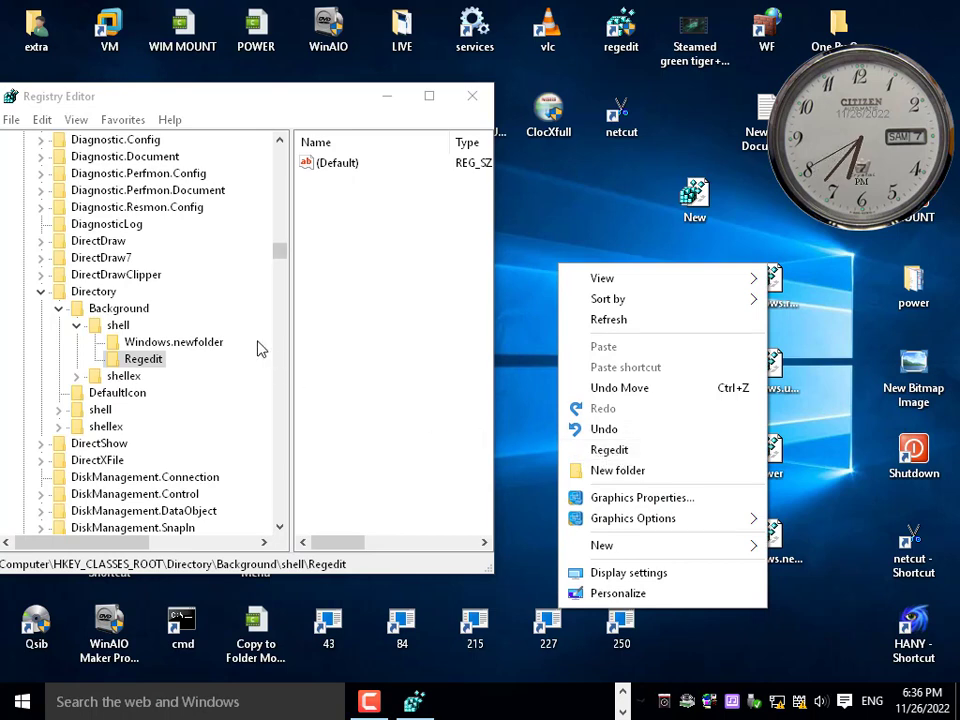
{"action": "left_click", "coordinate": [607, 450]}
{"action": "left_click", "coordinate": [690, 357]}
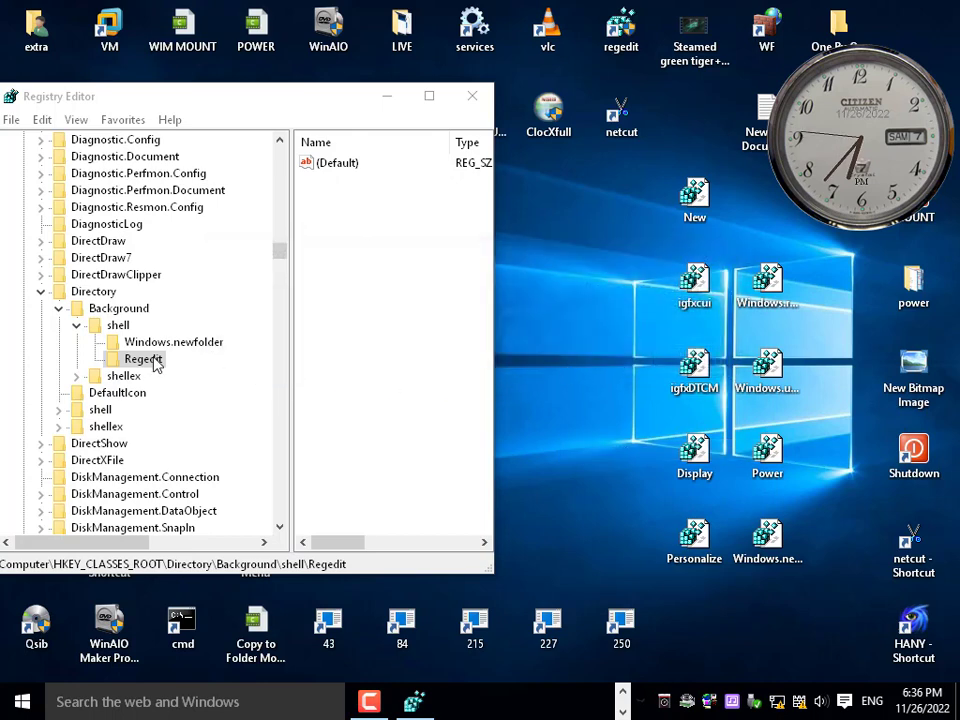
{"action": "left_click", "coordinate": [317, 261]}
{"action": "right_click", "coordinate": [317, 261]}
{"action": "mouse_move", "coordinate": [358, 270]}
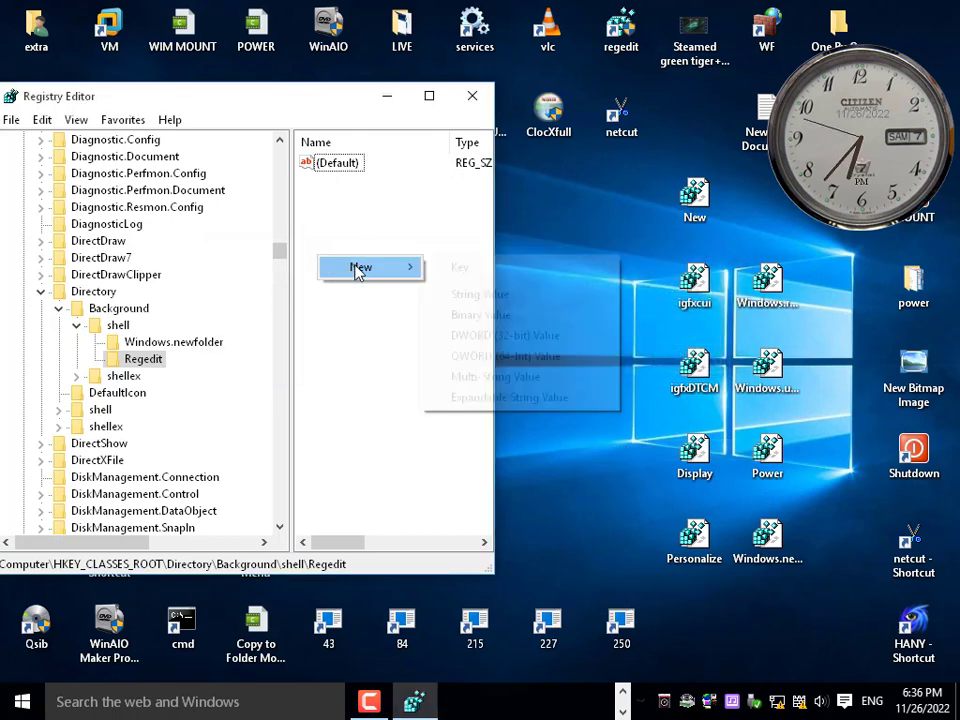
{"action": "left_click", "coordinate": [219, 365]}
Step: Add a string value named icon to the Regedit key
{"action": "left_click", "coordinate": [146, 362]}
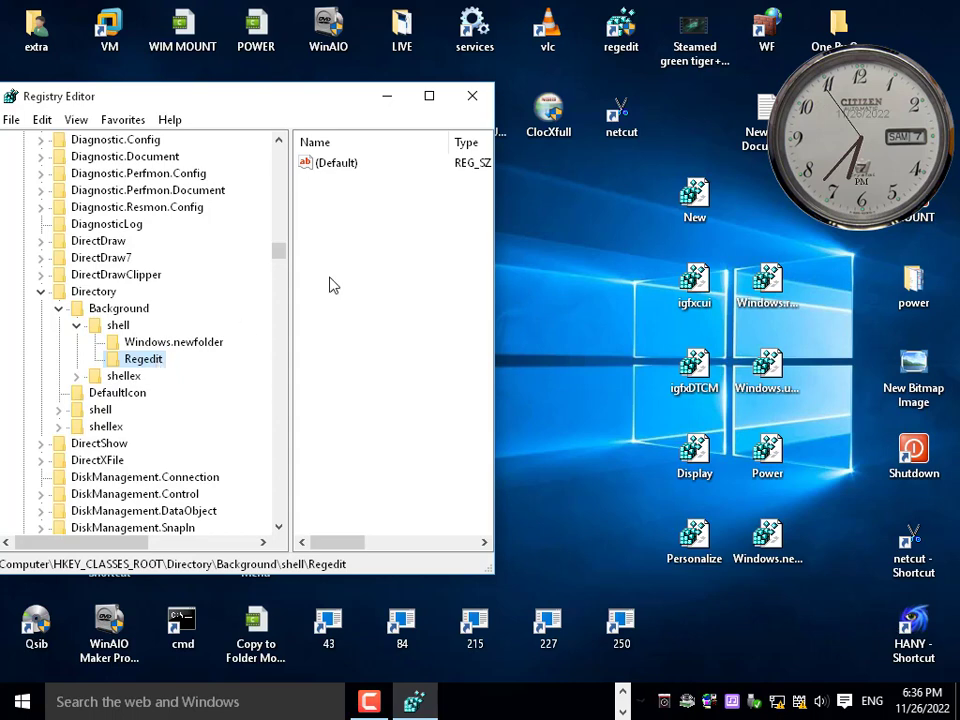
{"action": "right_click", "coordinate": [352, 249]}
{"action": "mouse_move", "coordinate": [405, 269]}
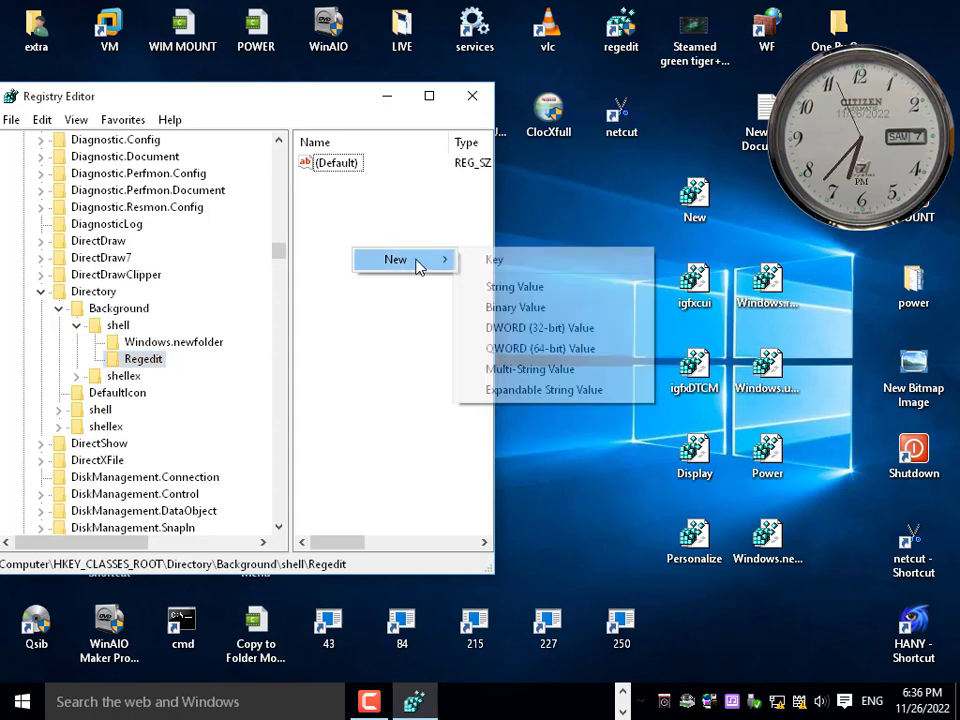
{"action": "left_click", "coordinate": [507, 287]}
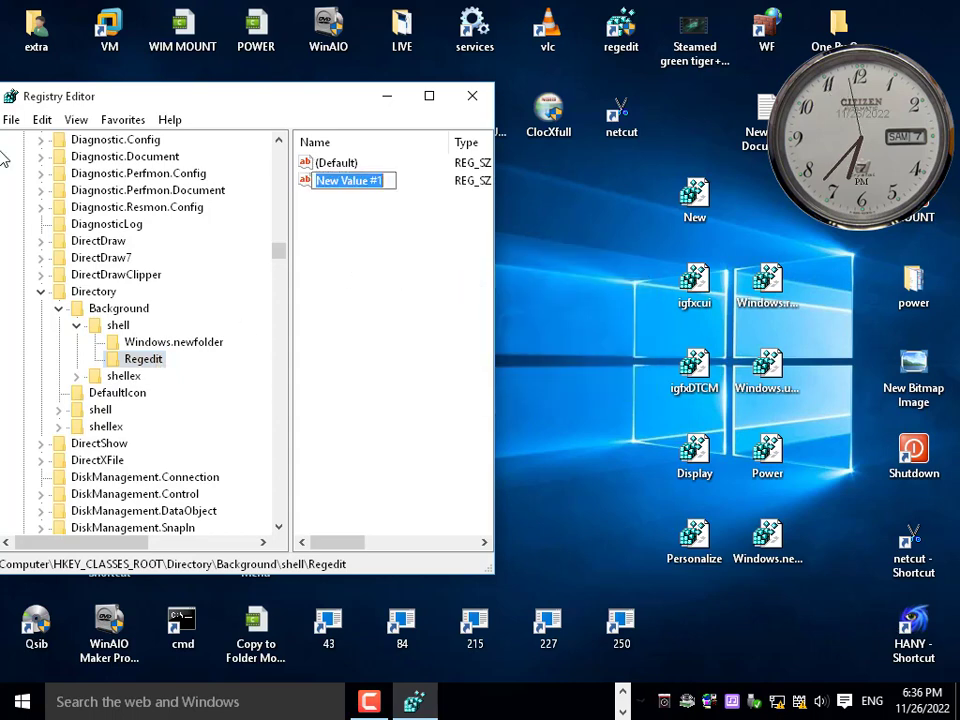
{"action": "type", "text": "I"}
{"action": "key", "text": "Return"}
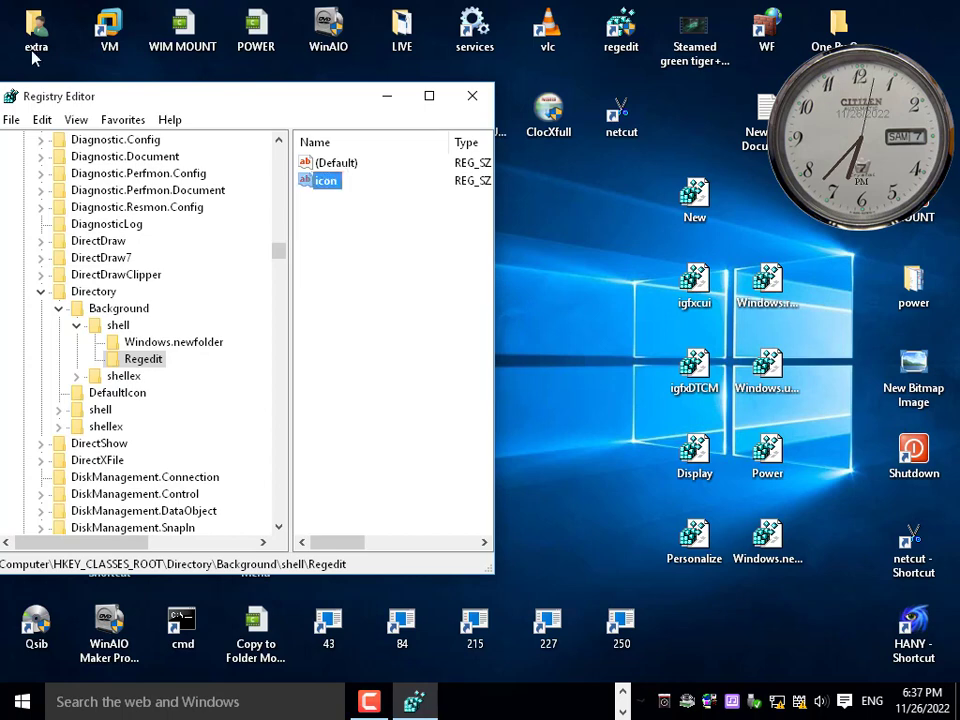
Step: Set the data of the icon value to regedit.exe
{"action": "double_click", "coordinate": [328, 181]}
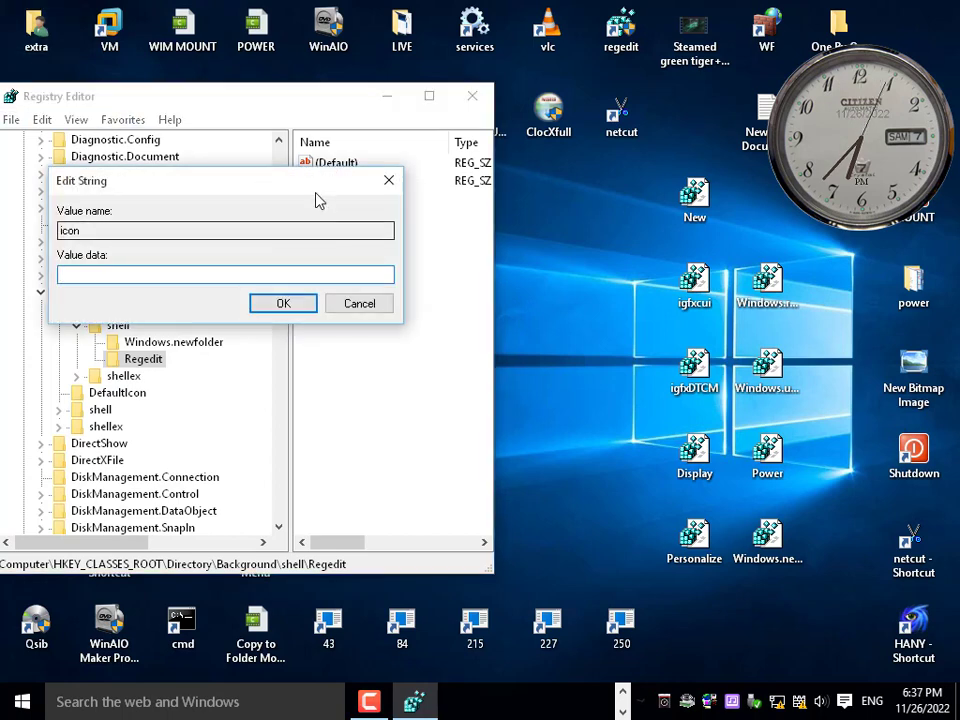
{"action": "left_click_drag", "start_coordinate": [315, 197], "coordinate": [439, 250]}
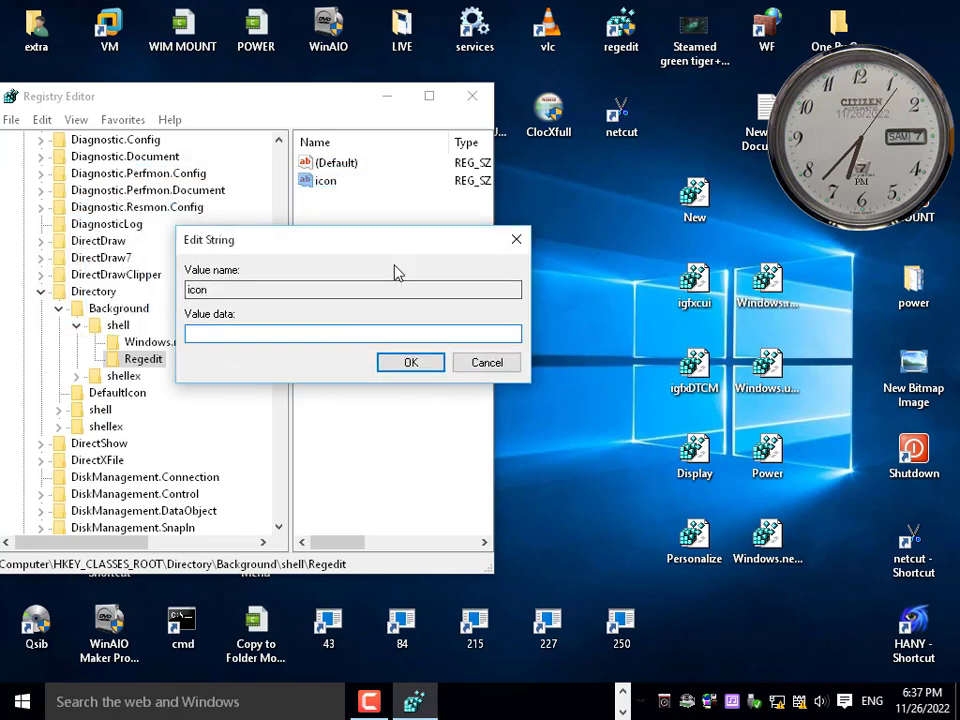
{"action": "type", "text": "regedit.exe"}
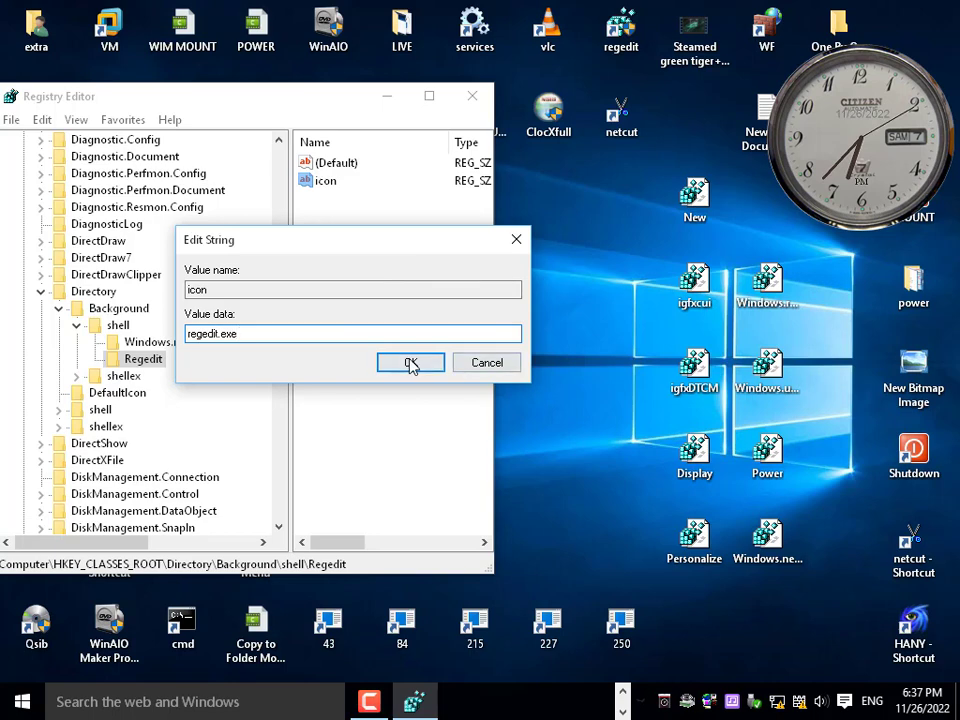
{"action": "left_click", "coordinate": [410, 363]}
Step: Check the Regedit entry's icon in the desktop context menu, try to run the entry, and dismiss the message
{"action": "right_click", "coordinate": [538, 284]}
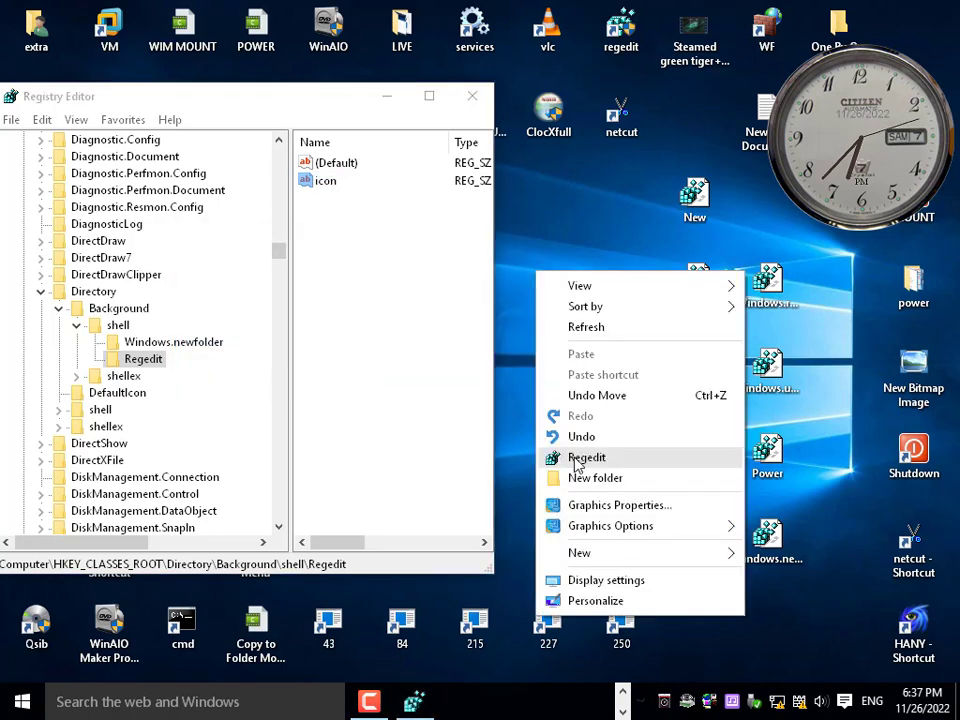
{"action": "left_click", "coordinate": [582, 466]}
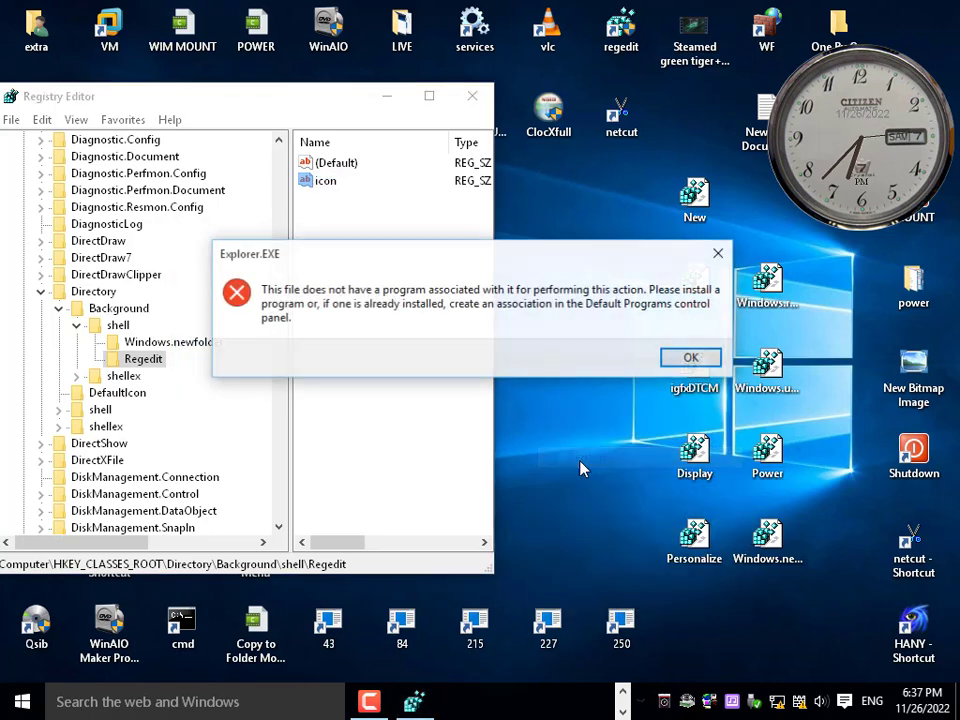
{"action": "left_click", "coordinate": [688, 358]}
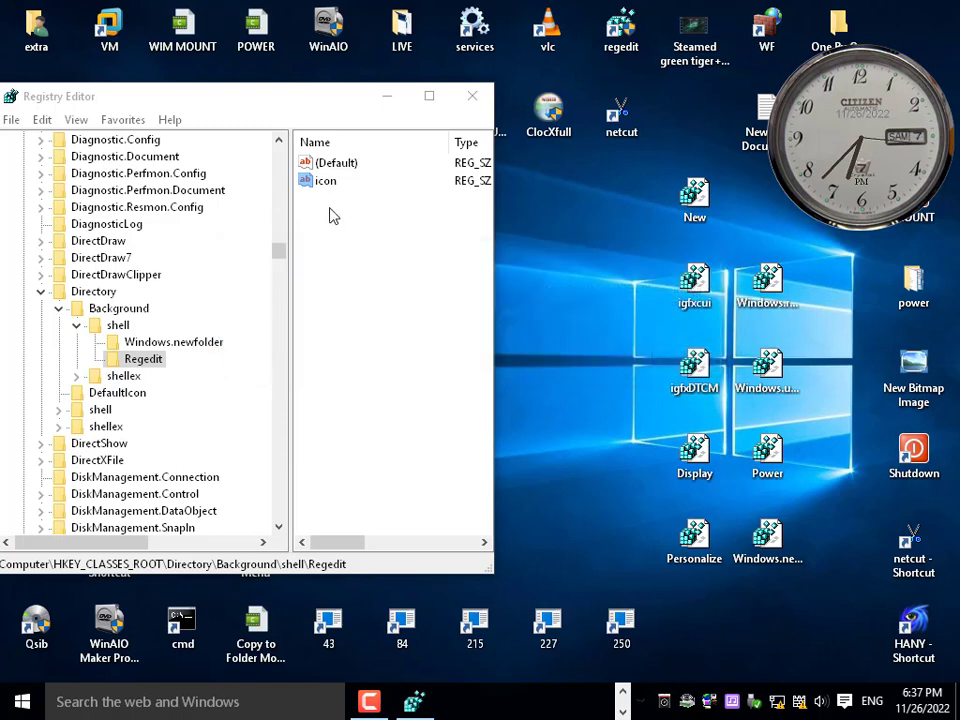
Step: Create a subkey named command under the Regedit key
{"action": "right_click", "coordinate": [141, 366]}
{"action": "mouse_move", "coordinate": [204, 397]}
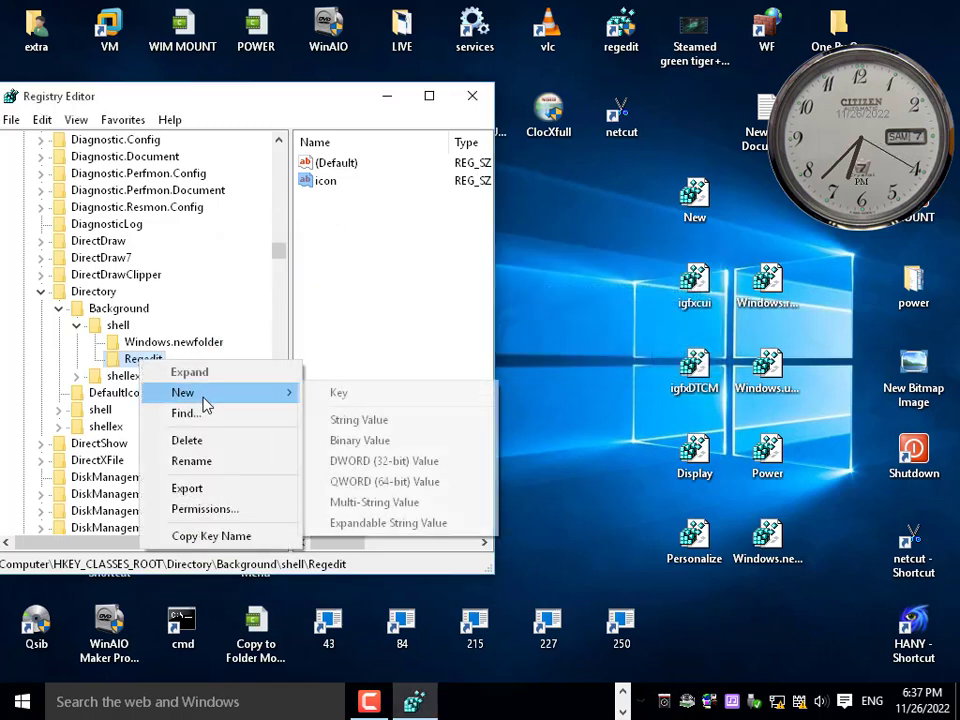
{"action": "left_click", "coordinate": [362, 398]}
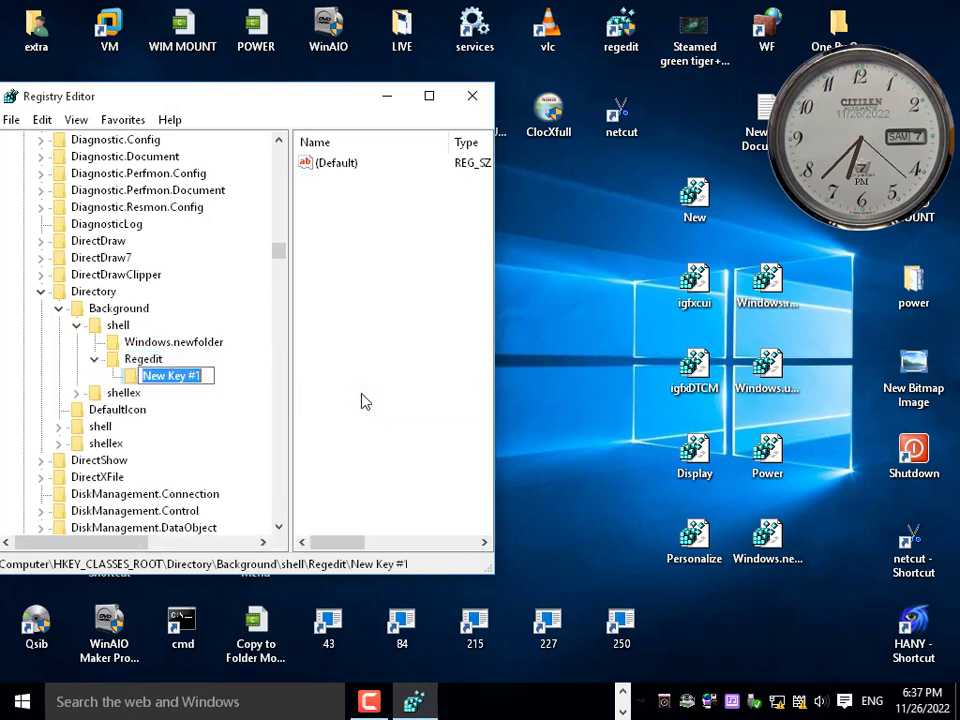
{"action": "type", "text": "command"}
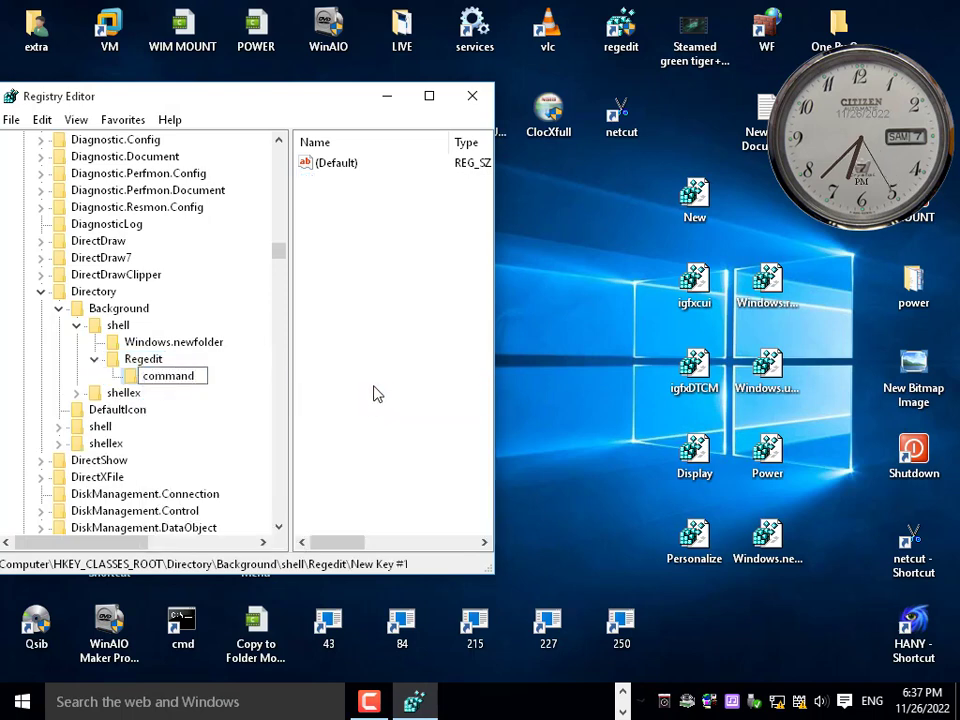
{"action": "left_click", "coordinate": [375, 392]}
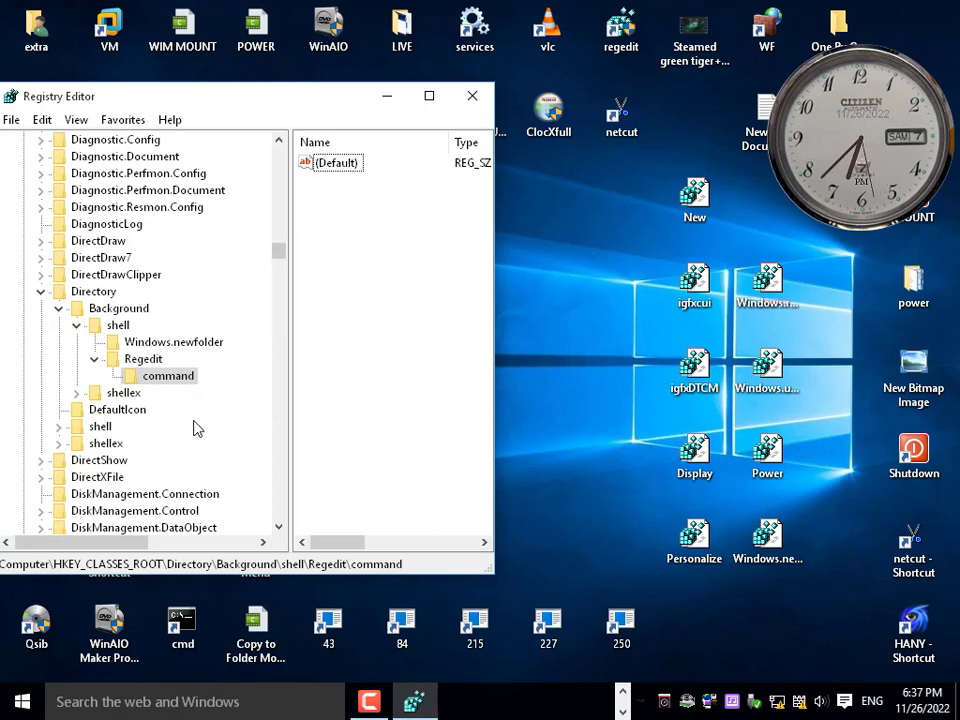
Step: Set the default value of the command subkey to regedit.exe
{"action": "left_click", "coordinate": [178, 380]}
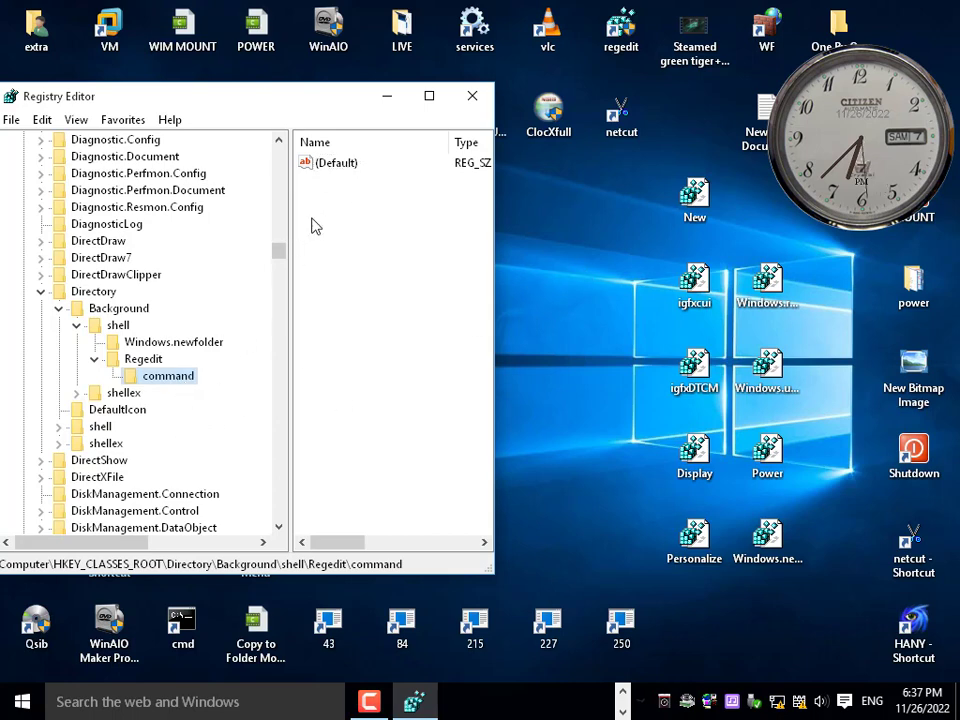
{"action": "double_click", "coordinate": [336, 166]}
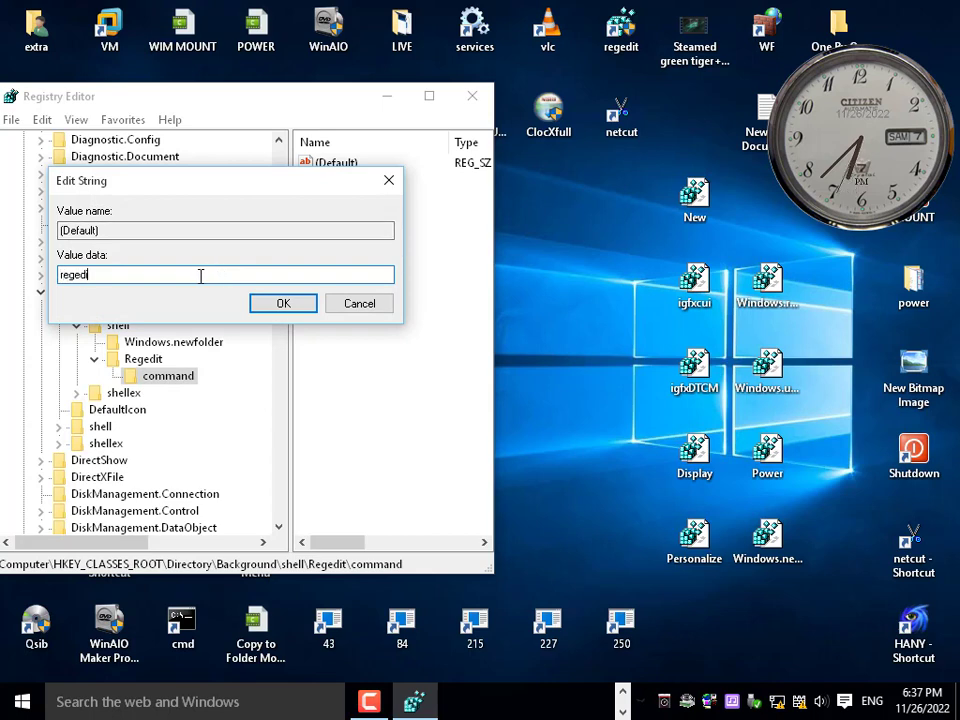
{"action": "type", "text": "regedit.exe"}
{"action": "left_click", "coordinate": [284, 305]}
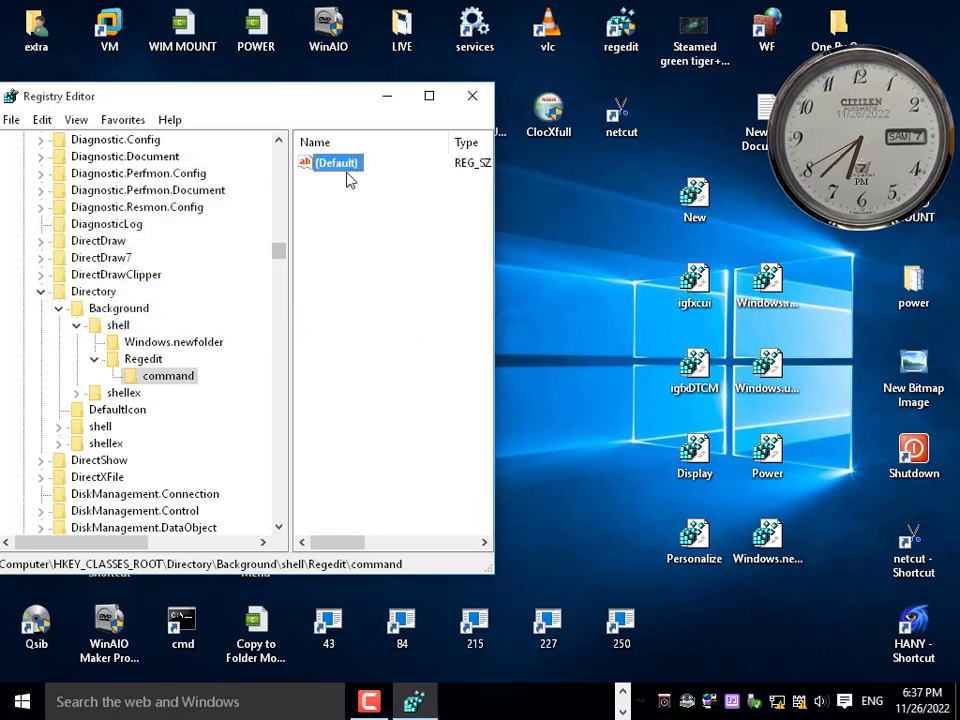
Step: Close Registry Editor and reopen it through the Regedit entry in the desktop context menu
{"action": "right_click", "coordinate": [558, 257]}
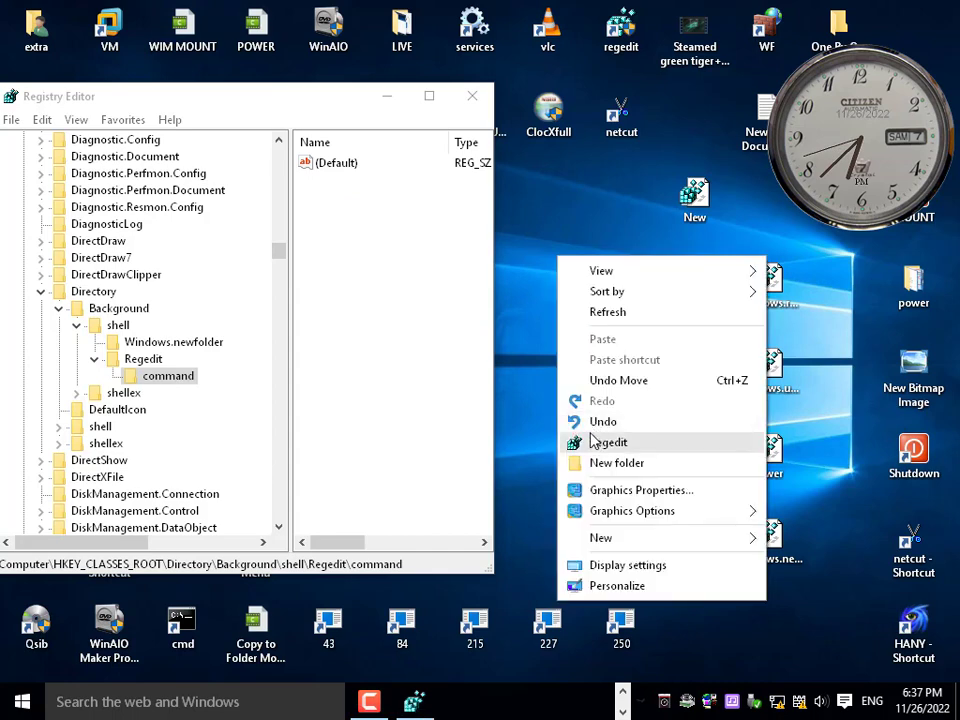
{"action": "left_click", "coordinate": [509, 218]}
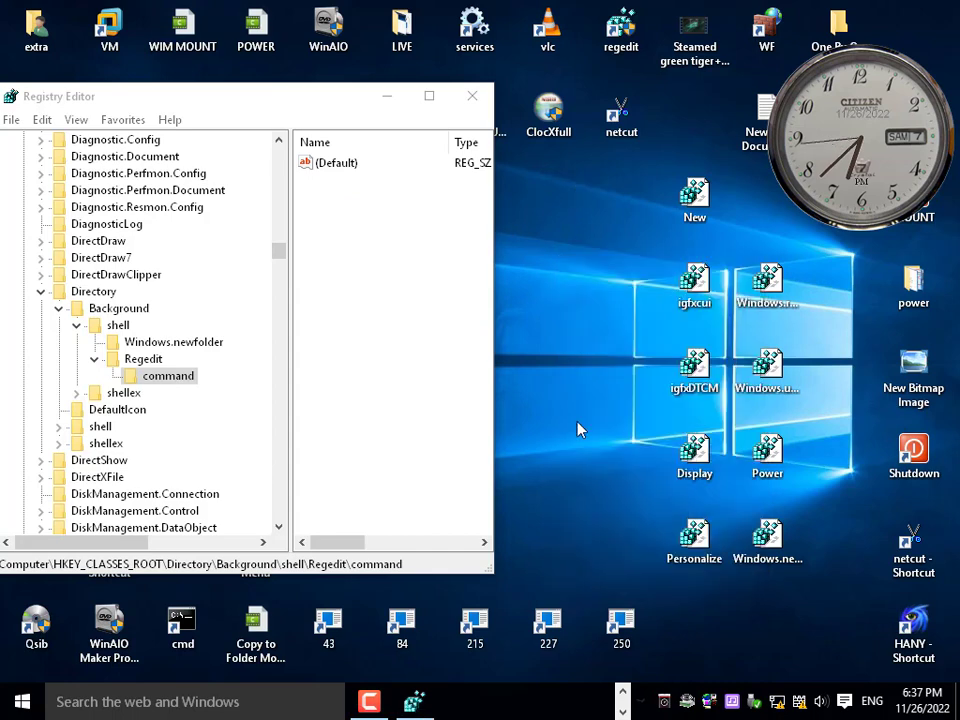
{"action": "right_click", "coordinate": [523, 547]}
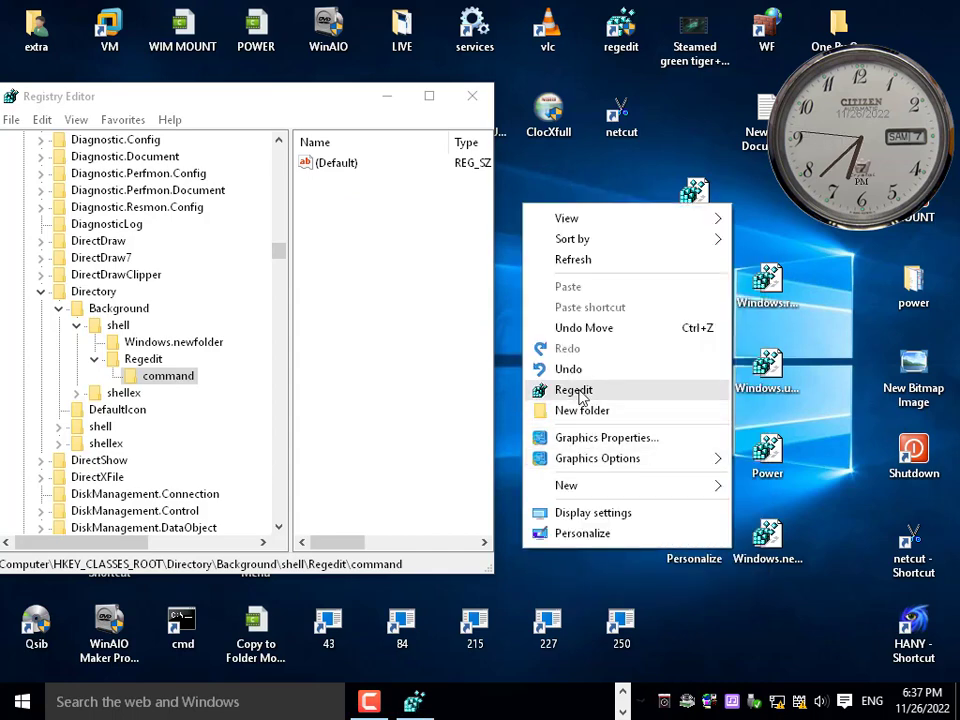
{"action": "left_click", "coordinate": [472, 96]}
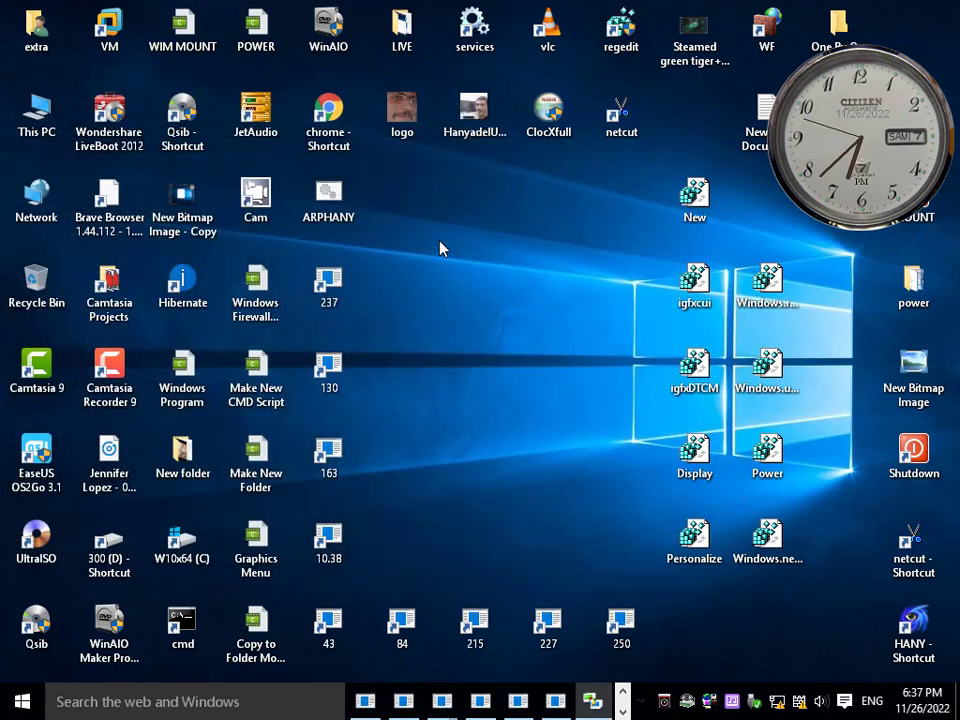
{"action": "right_click", "coordinate": [437, 225]}
{"action": "left_click", "coordinate": [519, 404]}
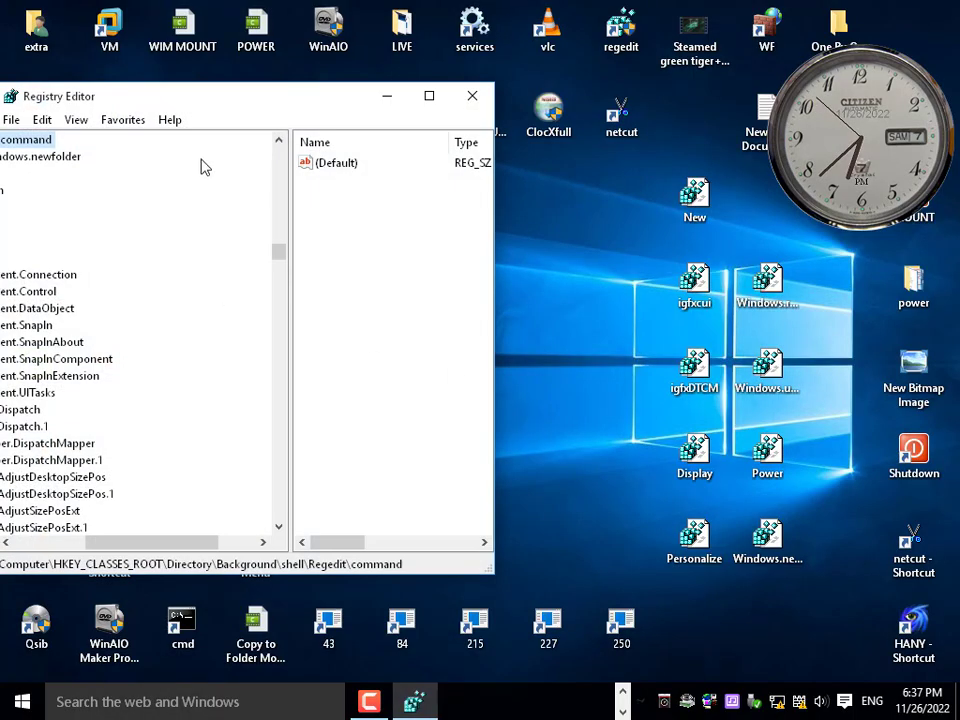
Step: Show the Regedit key's branch in the registry tree, check the desktop context menu for its entry and refresh the desktop
{"action": "left_click_drag", "start_coordinate": [213, 110], "coordinate": [323, 118]}
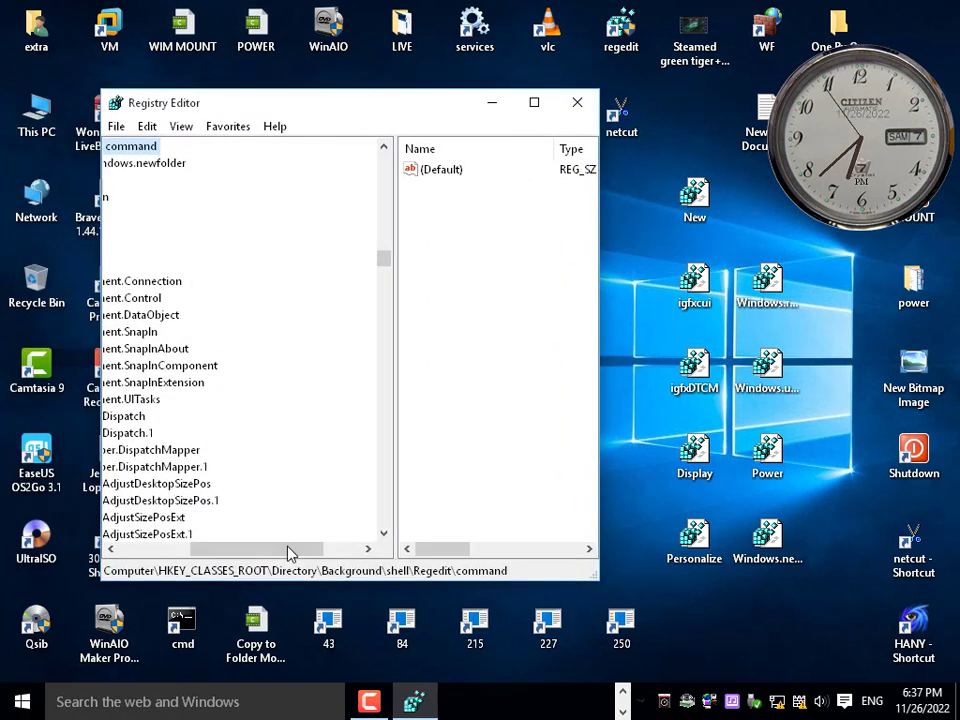
{"action": "left_click_drag", "start_coordinate": [289, 551], "coordinate": [209, 551]}
{"action": "scroll", "coordinate": [337, 342], "scroll_direction": "up", "scroll_amount": 2}
{"action": "scroll", "coordinate": [337, 342], "scroll_direction": "up", "scroll_amount": 1}
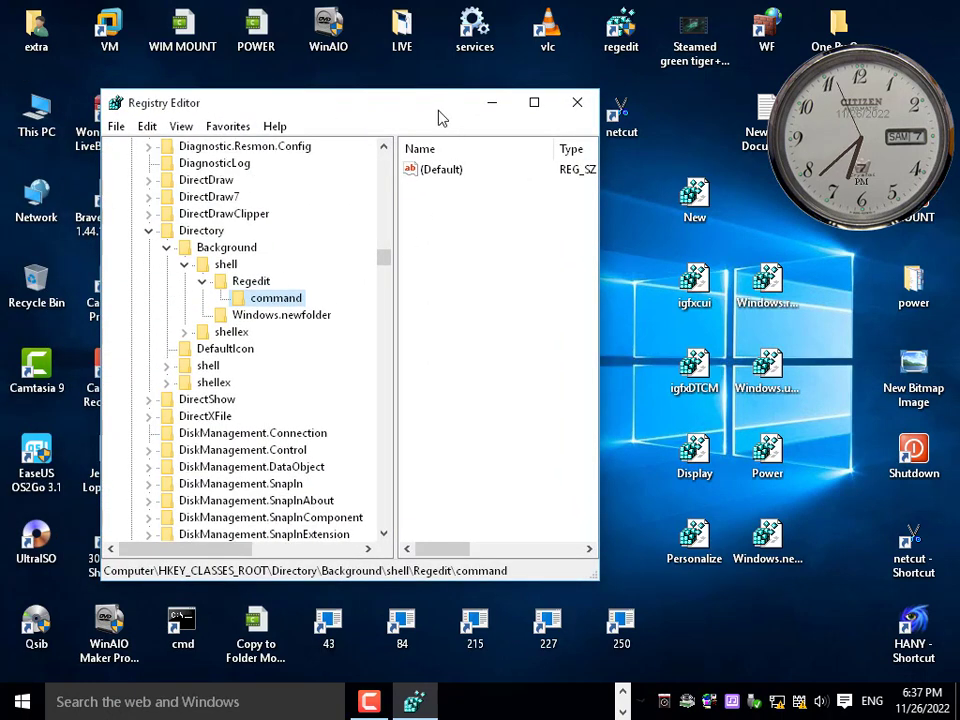
{"action": "left_click_drag", "start_coordinate": [439, 108], "coordinate": [363, 110]}
{"action": "right_click", "coordinate": [553, 209]}
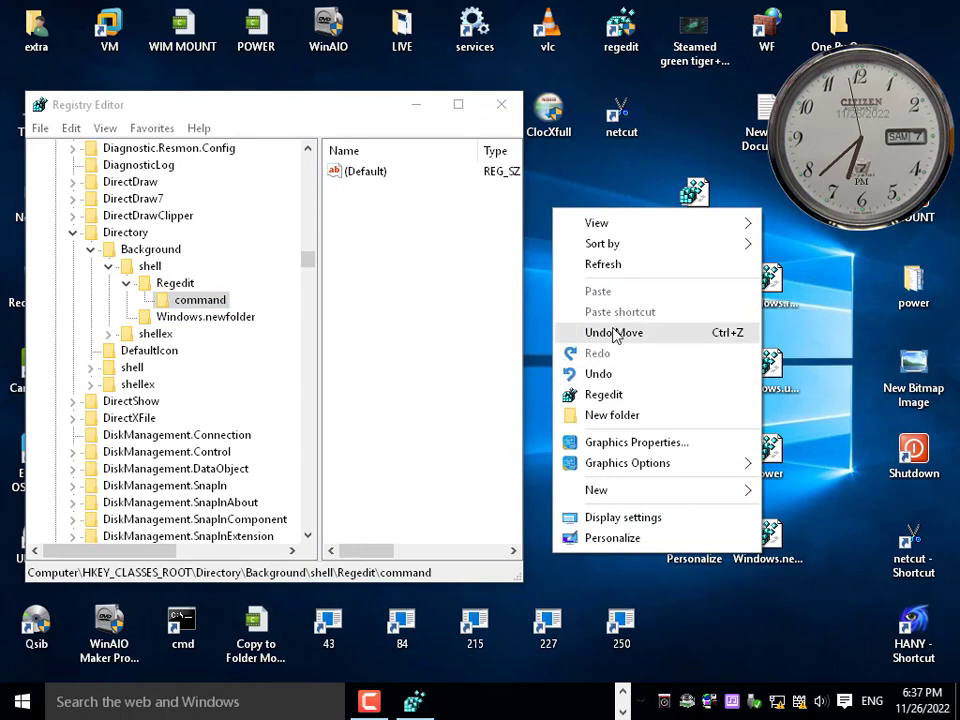
{"action": "left_click", "coordinate": [603, 265]}
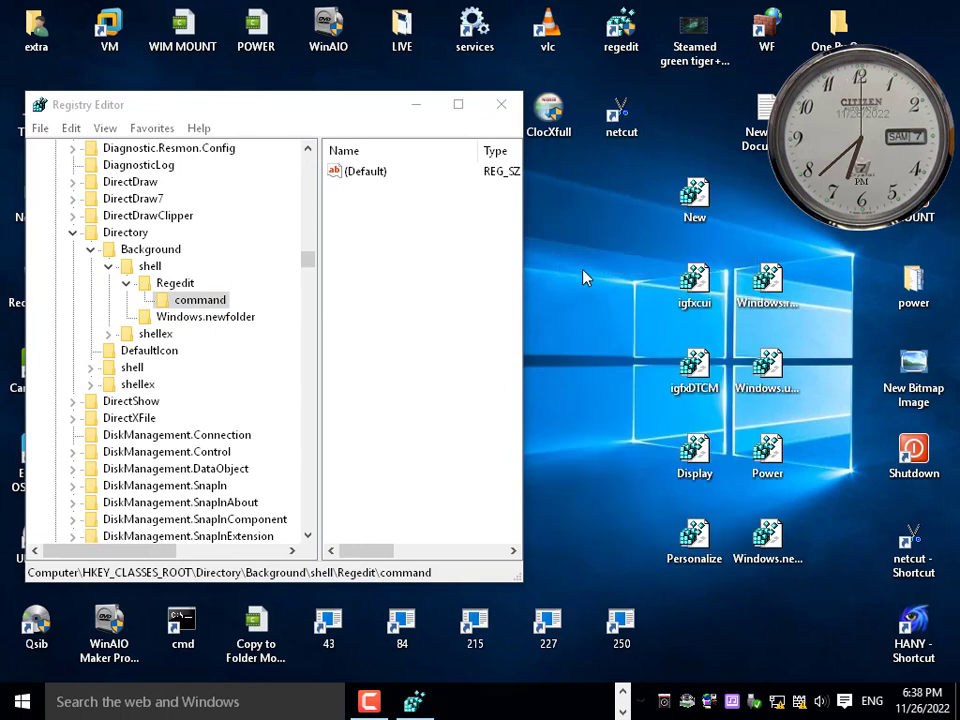
Step: Refresh the desktop and close Registry Editor
{"action": "right_click", "coordinate": [562, 252]}
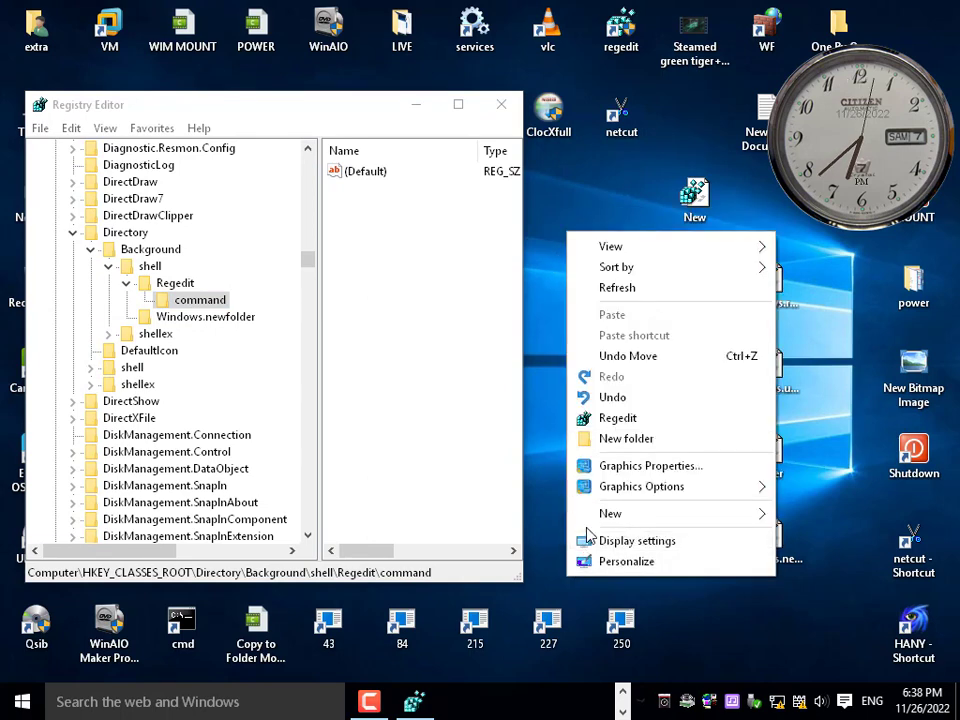
{"action": "left_click", "coordinate": [610, 285]}
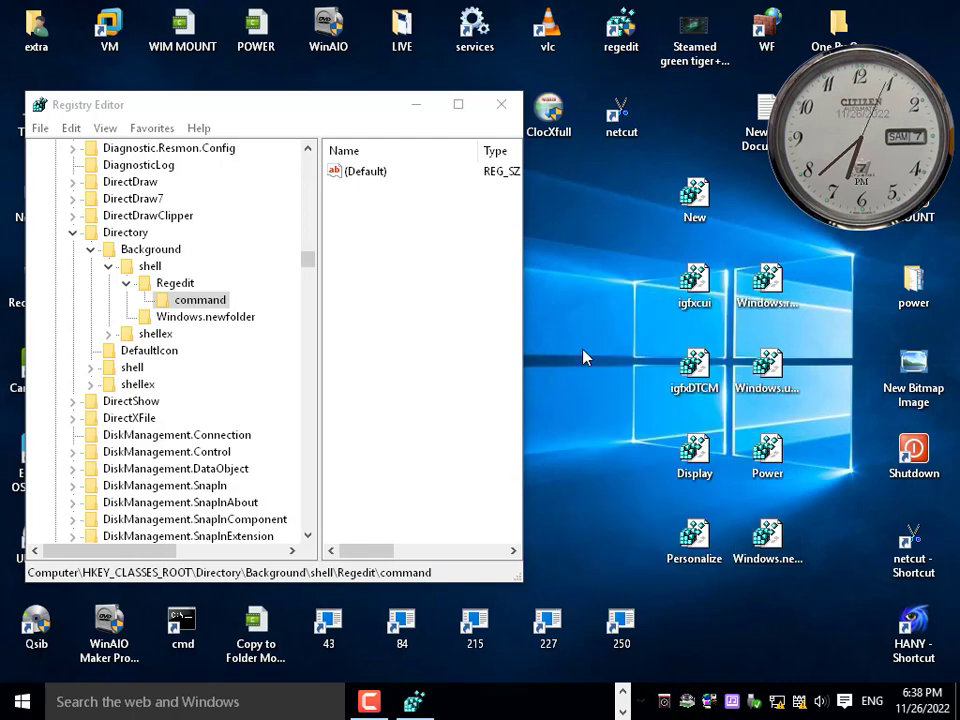
{"action": "right_click", "coordinate": [583, 243]}
{"action": "left_click", "coordinate": [499, 103]}
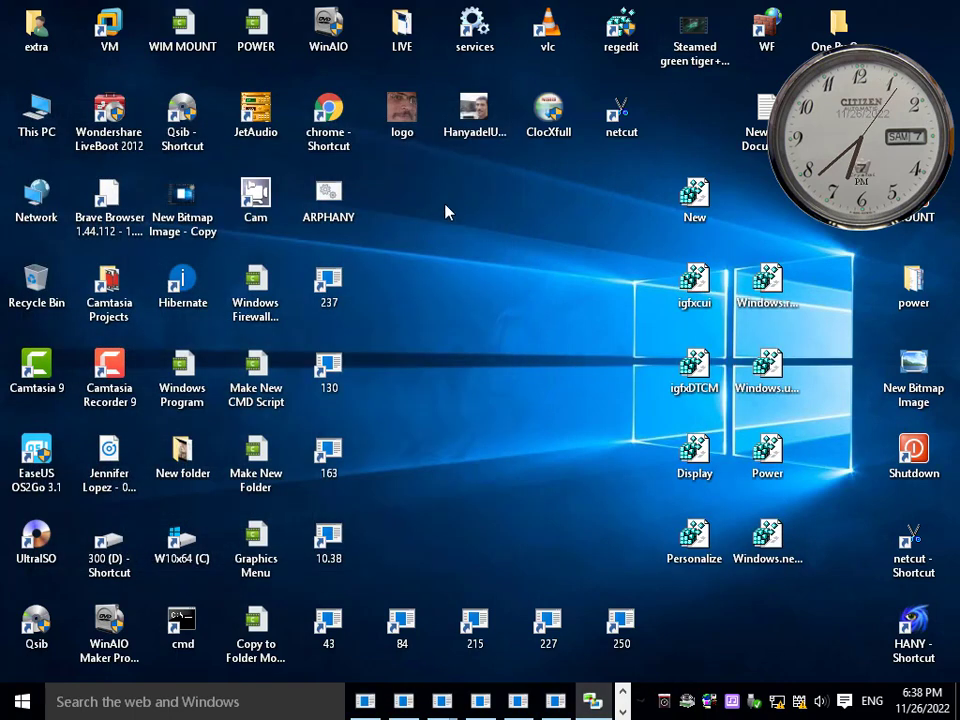
Step: Check the entries of the desktop context menu and the power options of the Start menu
{"action": "right_click", "coordinate": [436, 202]}
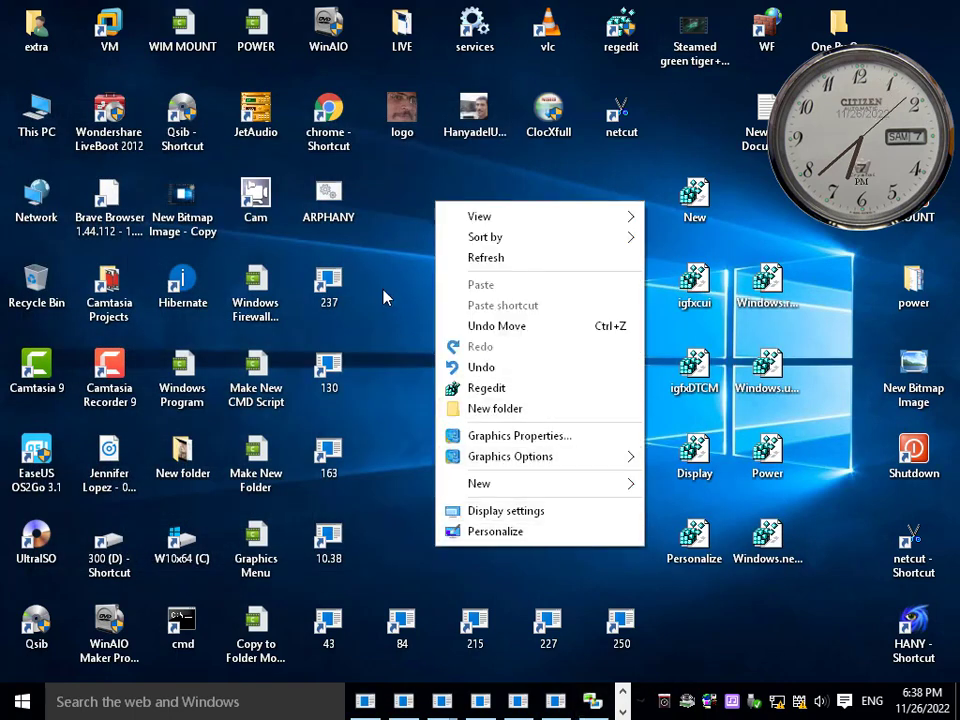
{"action": "left_click", "coordinate": [384, 291]}
{"action": "left_click", "coordinate": [22, 701]}
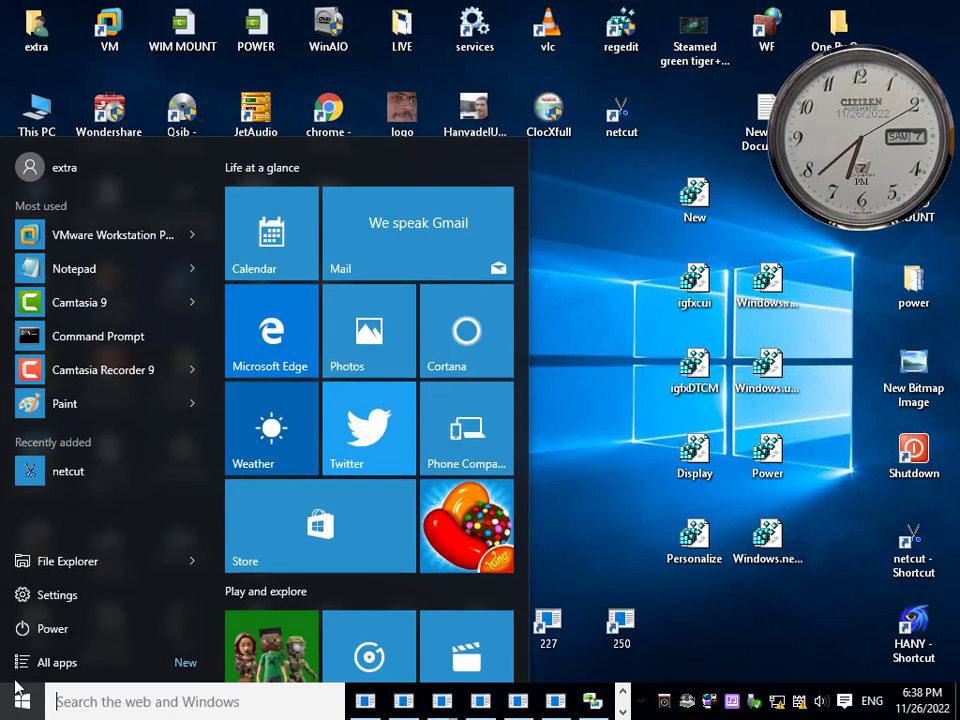
{"action": "left_click", "coordinate": [27, 638]}
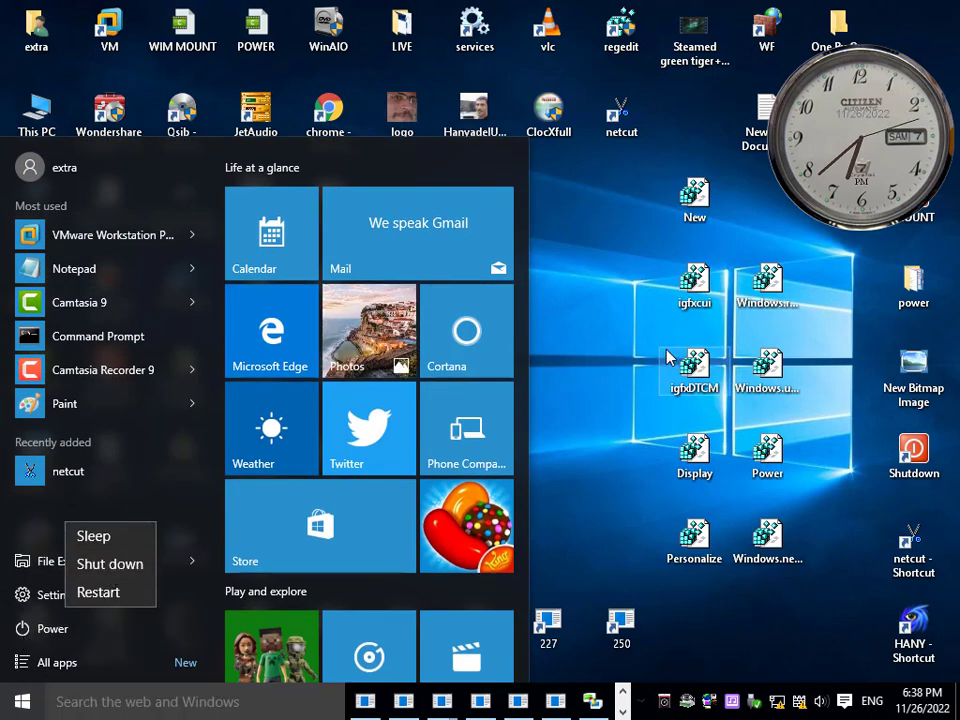
{"action": "left_click", "coordinate": [583, 290]}
Step: Refresh the desktop repeatedly and review the entries in its context menu
{"action": "right_click", "coordinate": [421, 207]}
{"action": "left_click", "coordinate": [453, 268]}
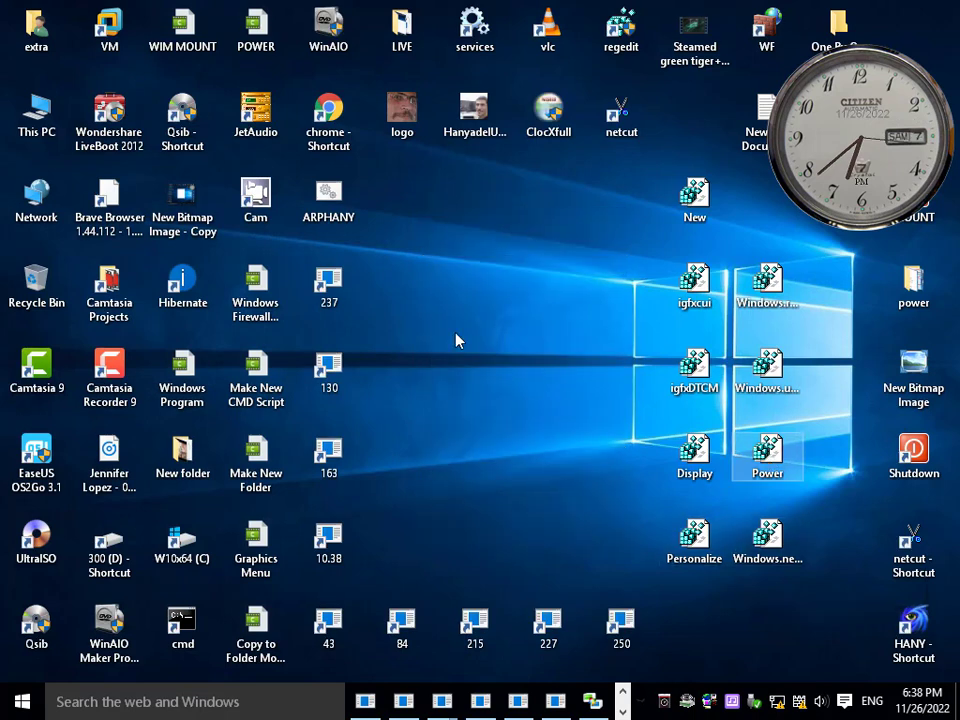
{"action": "right_click", "coordinate": [434, 604]}
{"action": "left_click", "coordinate": [489, 227]}
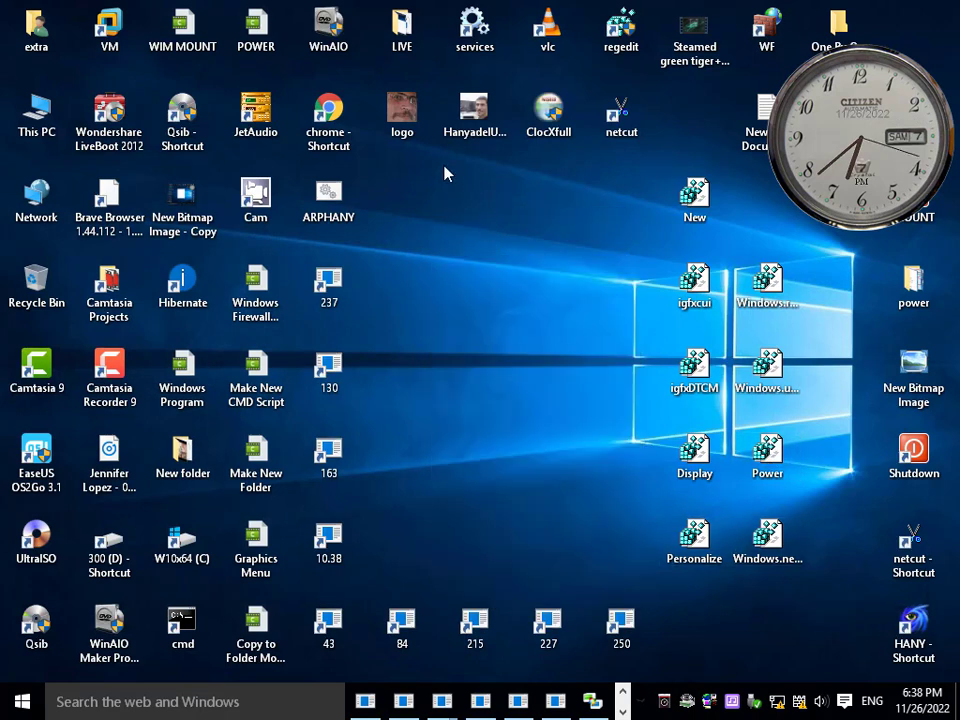
{"action": "right_click", "coordinate": [445, 167]}
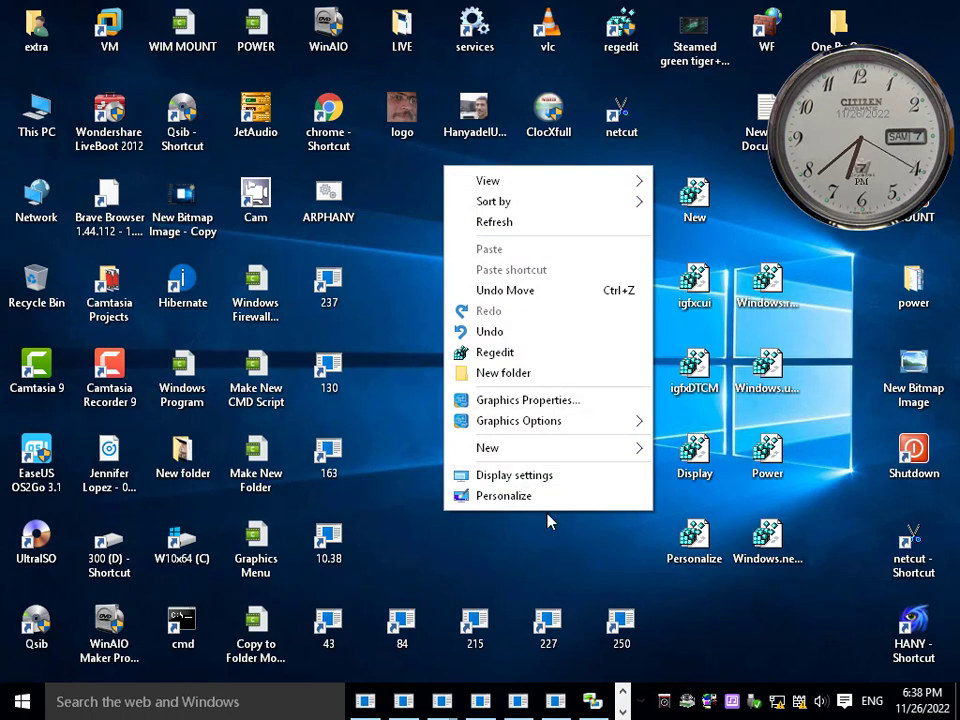
{"action": "left_click", "coordinate": [525, 231]}
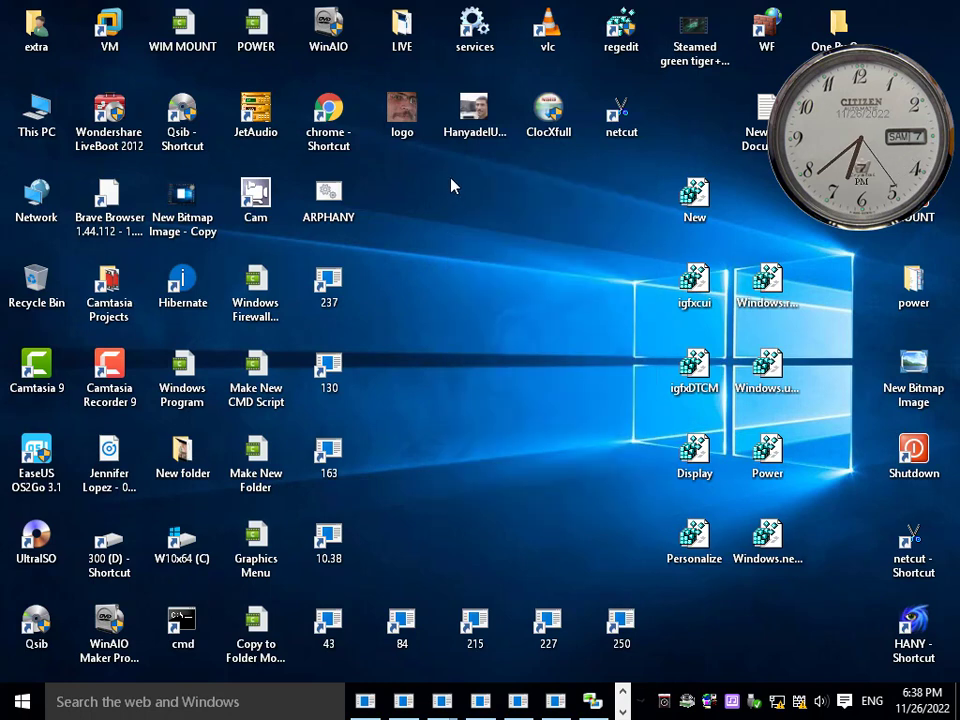
{"action": "right_click", "coordinate": [451, 180]}
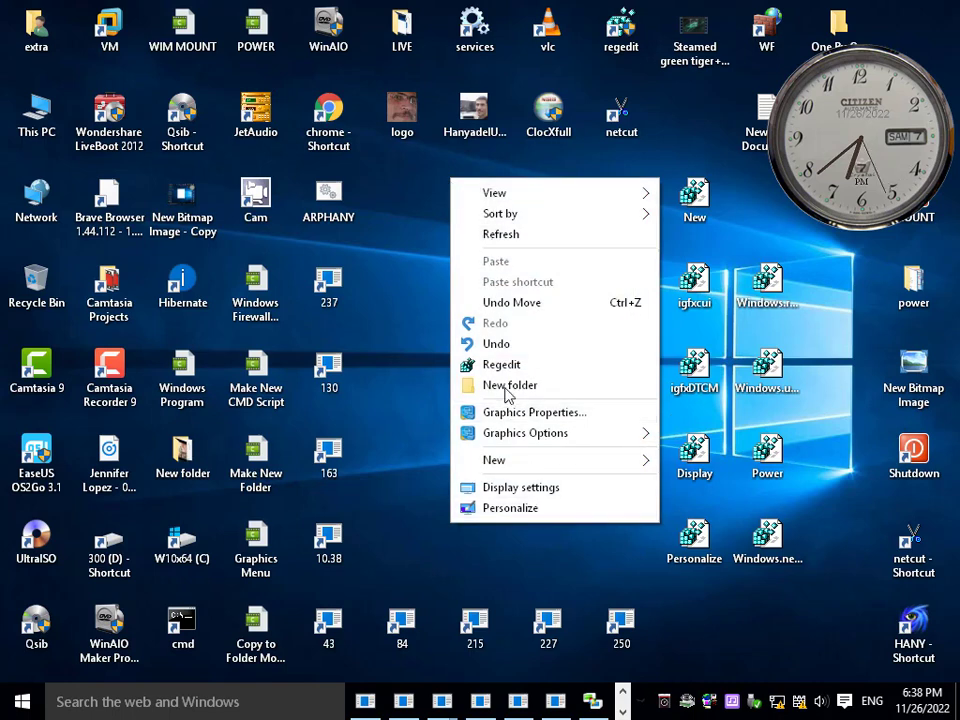
Step: Merge the Power registration file from the desktop into the registry
{"action": "left_click", "coordinate": [767, 455]}
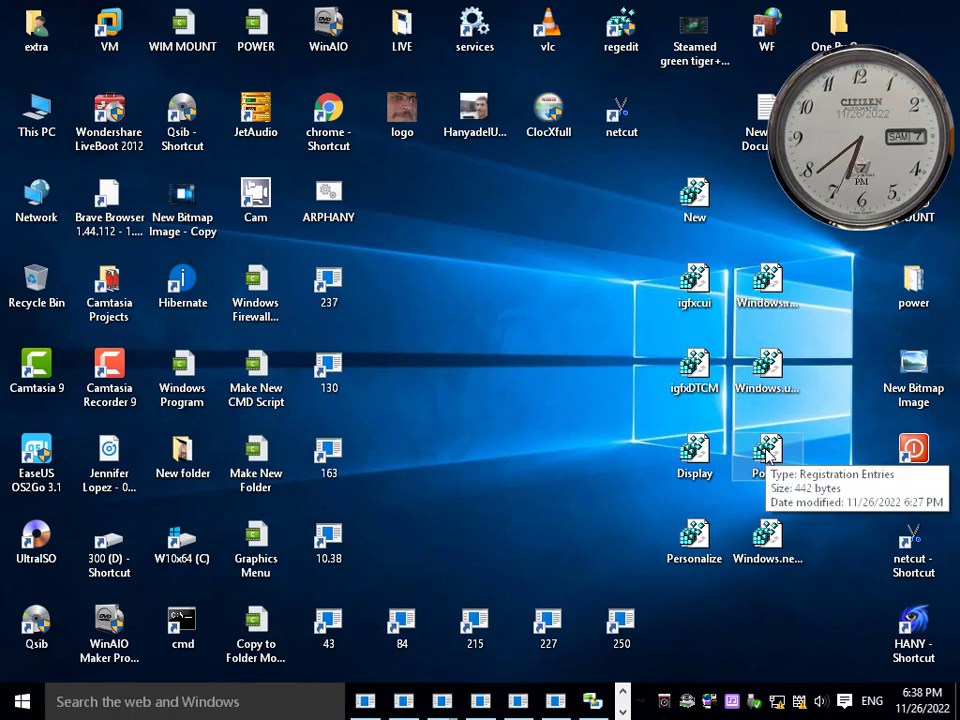
{"action": "double_click", "coordinate": [766, 453]}
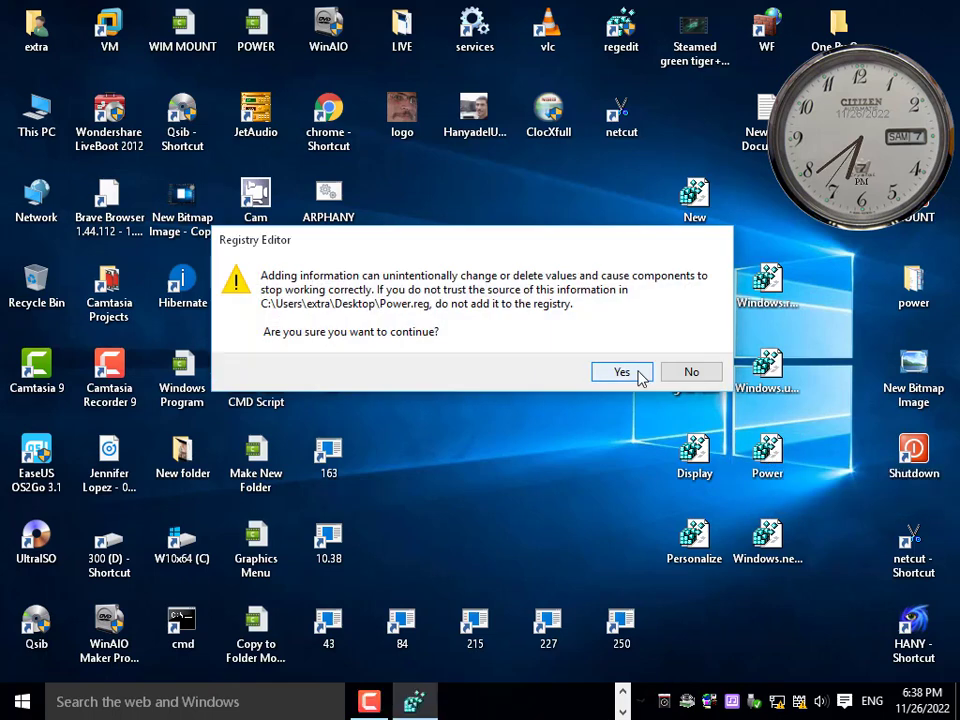
{"action": "left_click", "coordinate": [638, 373]}
{"action": "left_click", "coordinate": [686, 349]}
Step: Examine the Power entry and its submenu in the desktop context menu
{"action": "right_click", "coordinate": [422, 167]}
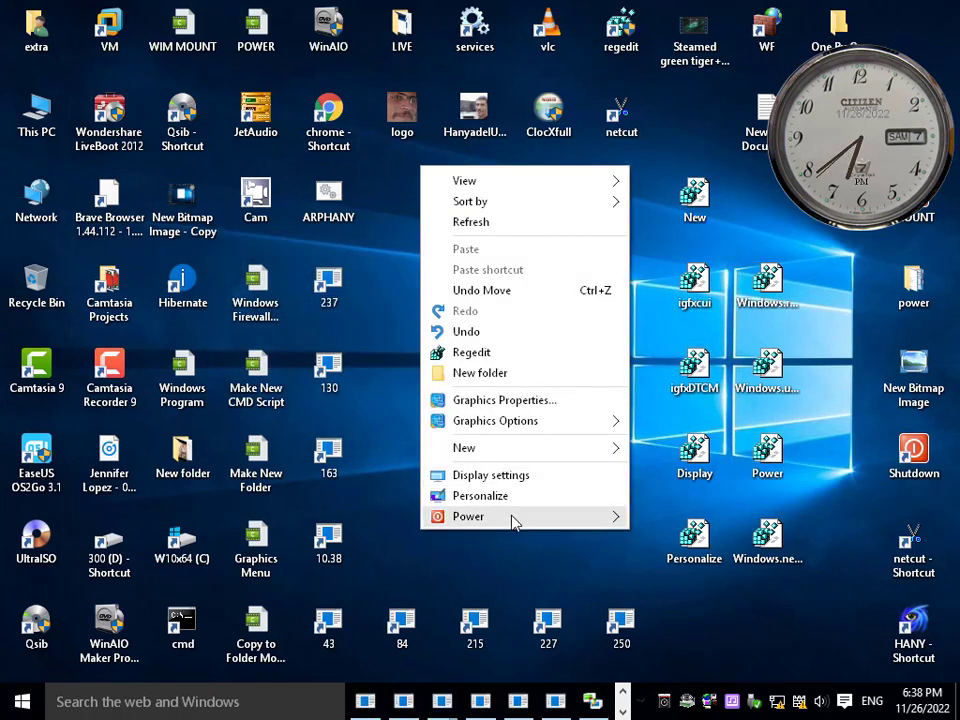
{"action": "mouse_move", "coordinate": [514, 521]}
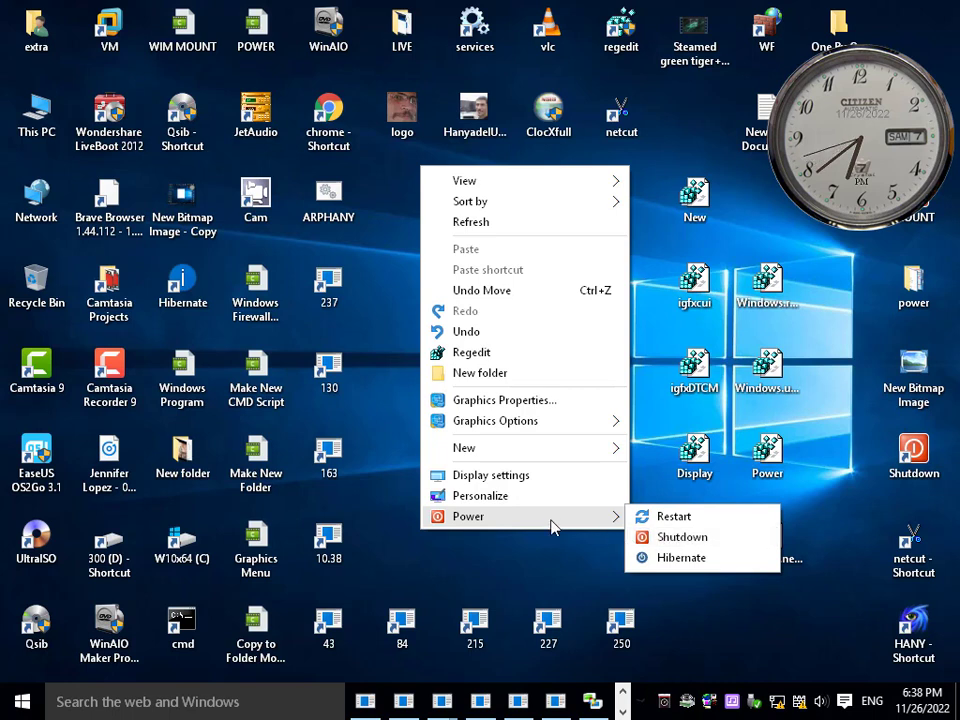
{"action": "left_click", "coordinate": [650, 273]}
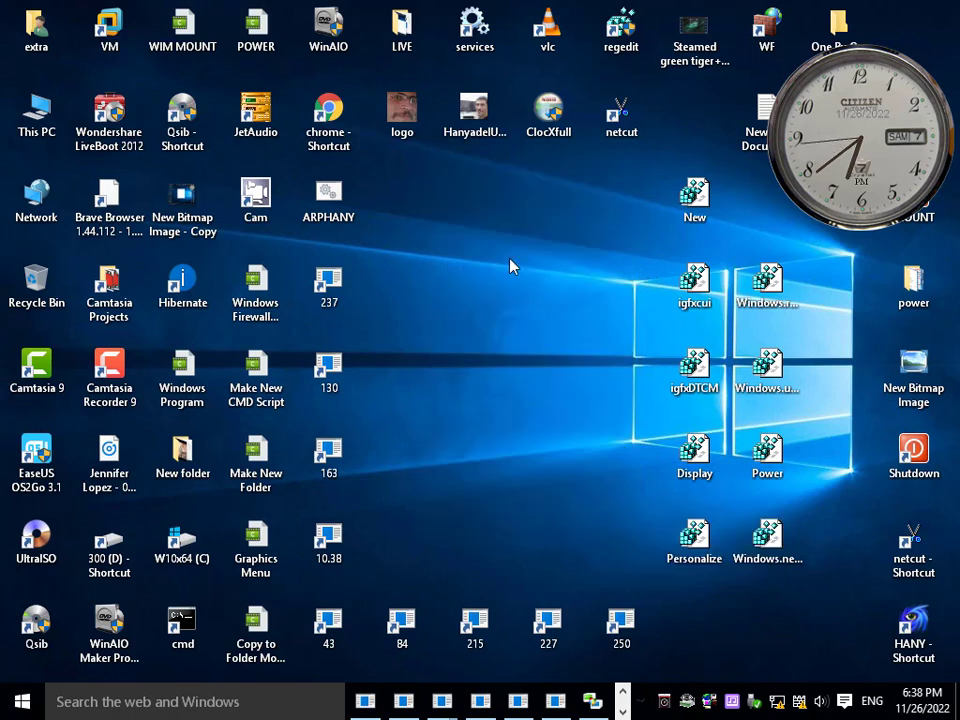
{"action": "right_click", "coordinate": [430, 208]}
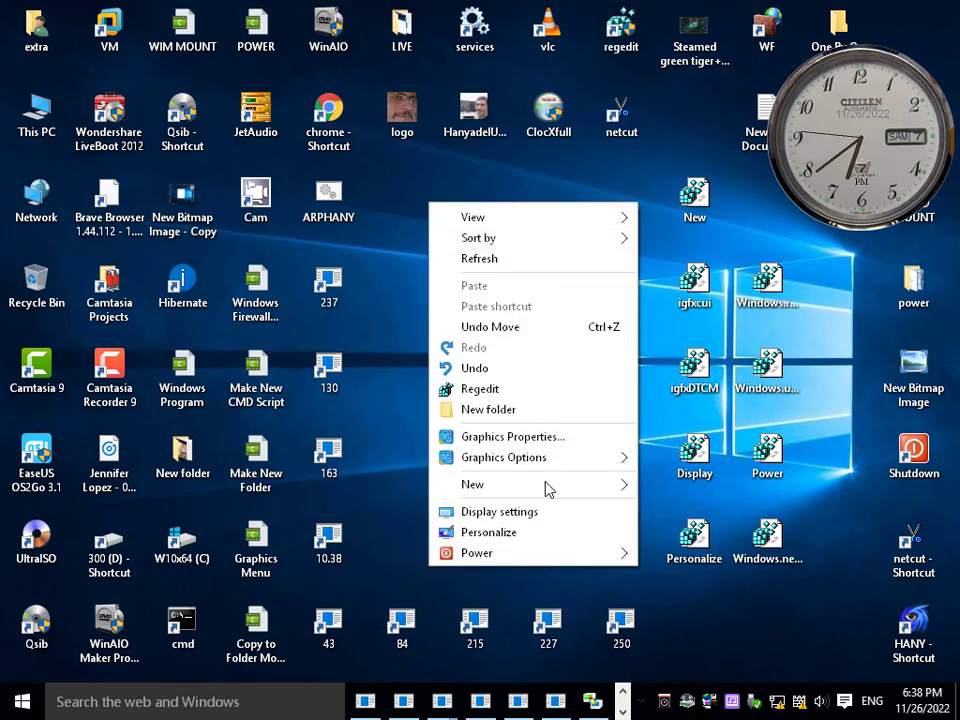
{"action": "mouse_move", "coordinate": [540, 553]}
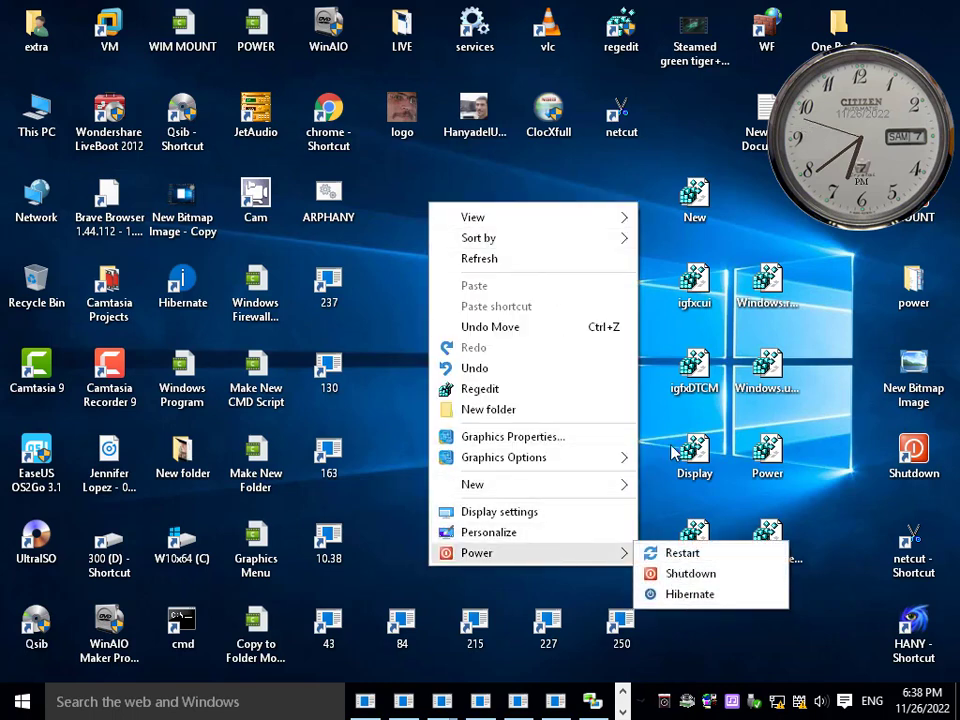
{"action": "left_click", "coordinate": [650, 405]}
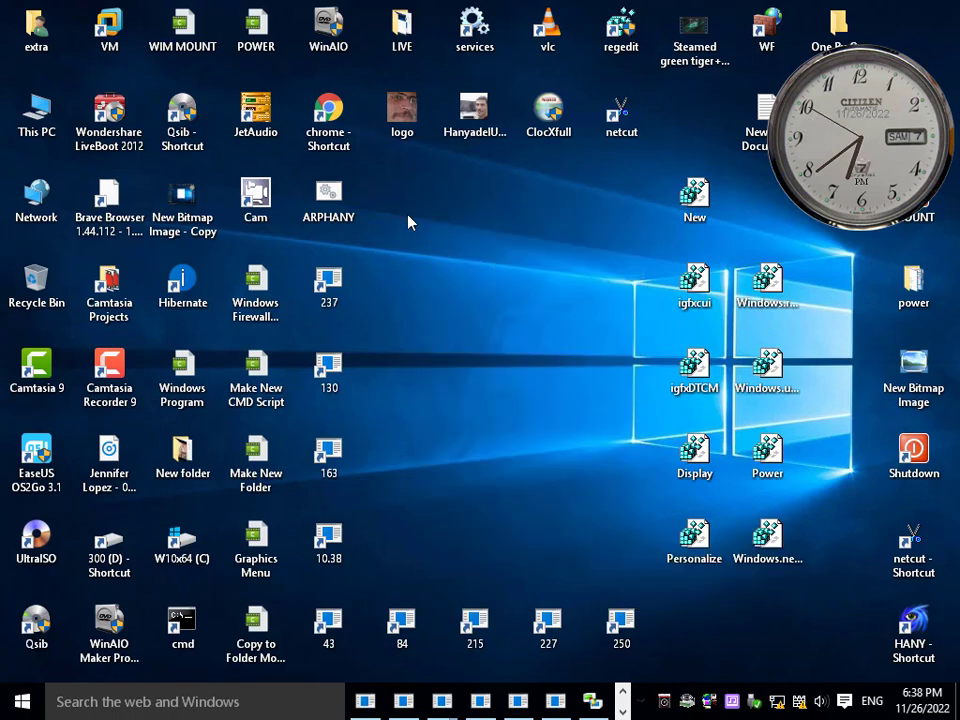
{"action": "right_click", "coordinate": [469, 224]}
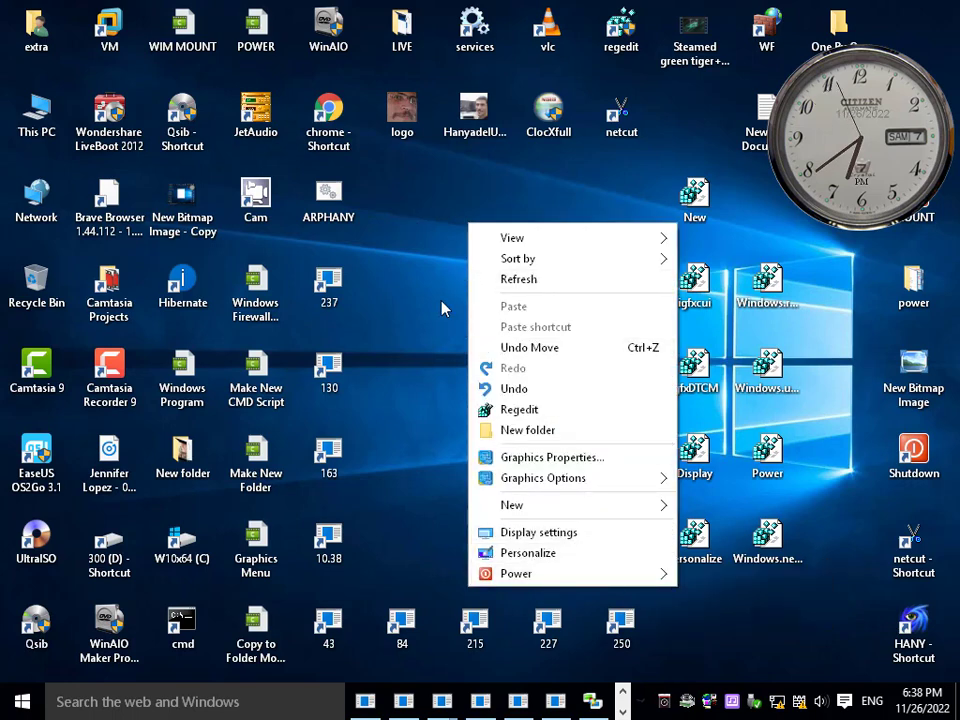
{"action": "left_click", "coordinate": [435, 259]}
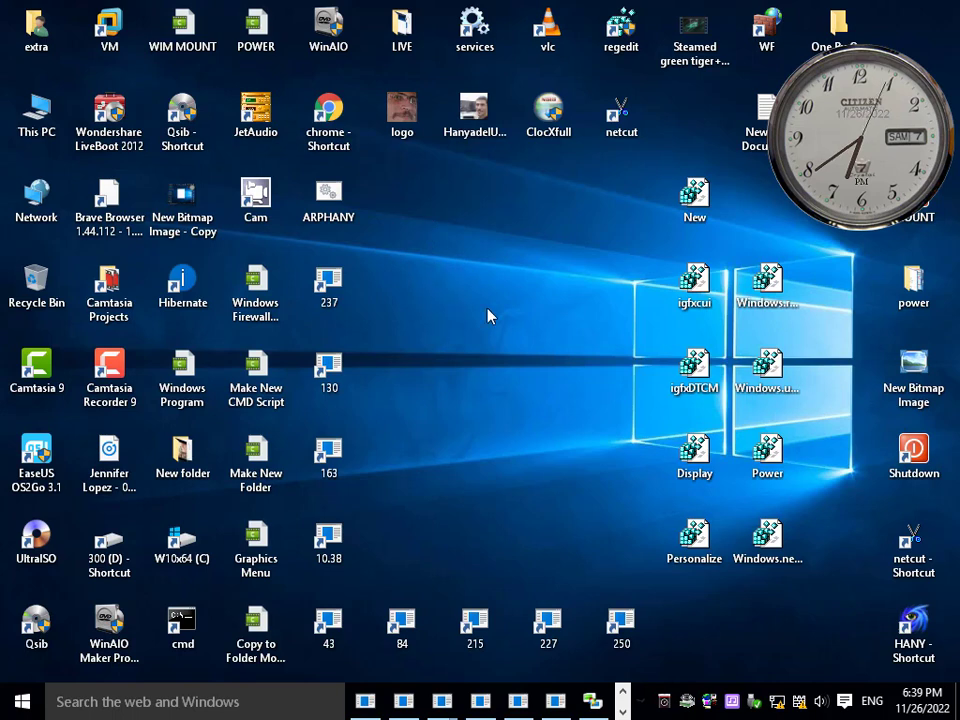
{"action": "right_click", "coordinate": [459, 259]}
{"action": "left_click", "coordinate": [394, 337]}
Step: Start a new desktop shortcut with the item location "shutdown -s -t 00"
{"action": "right_click", "coordinate": [399, 189]}
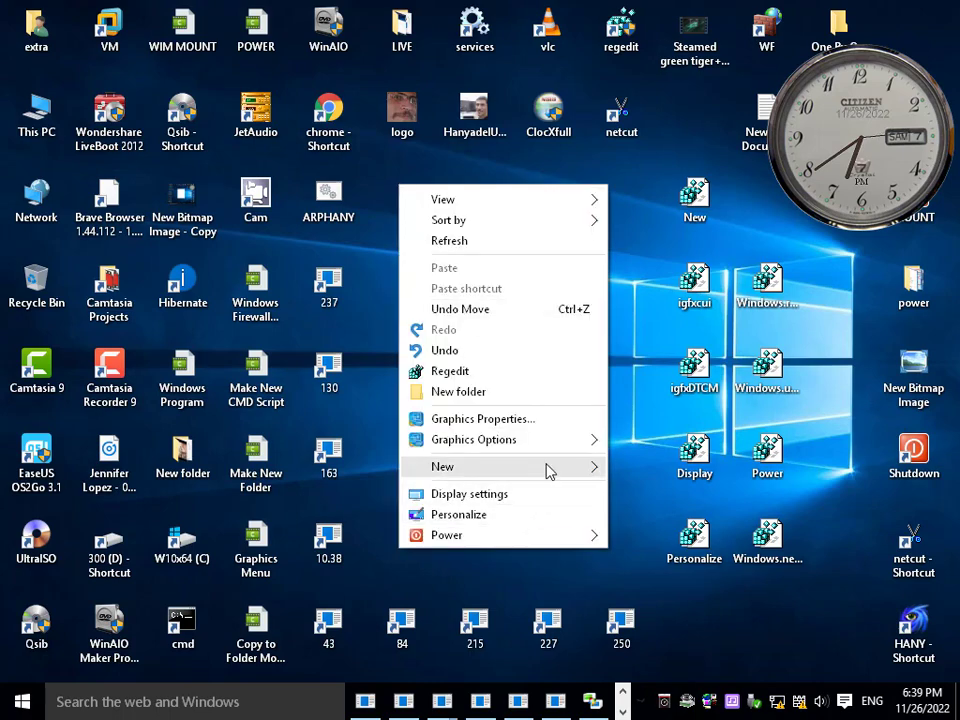
{"action": "mouse_move", "coordinate": [549, 471]}
{"action": "left_click", "coordinate": [630, 491]}
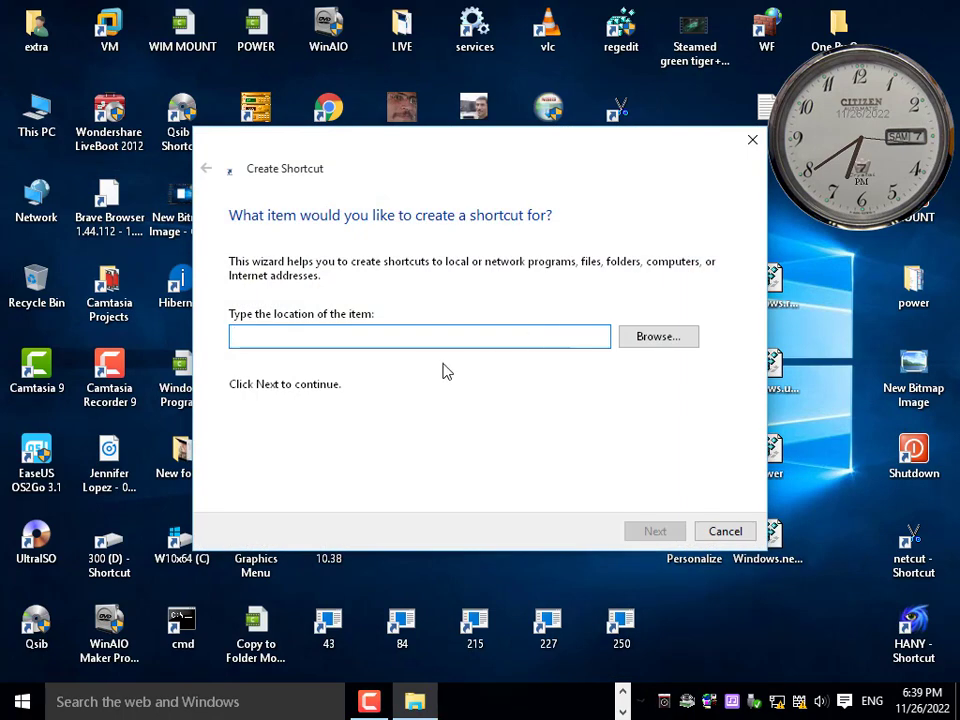
{"action": "type", "text": "sh"}
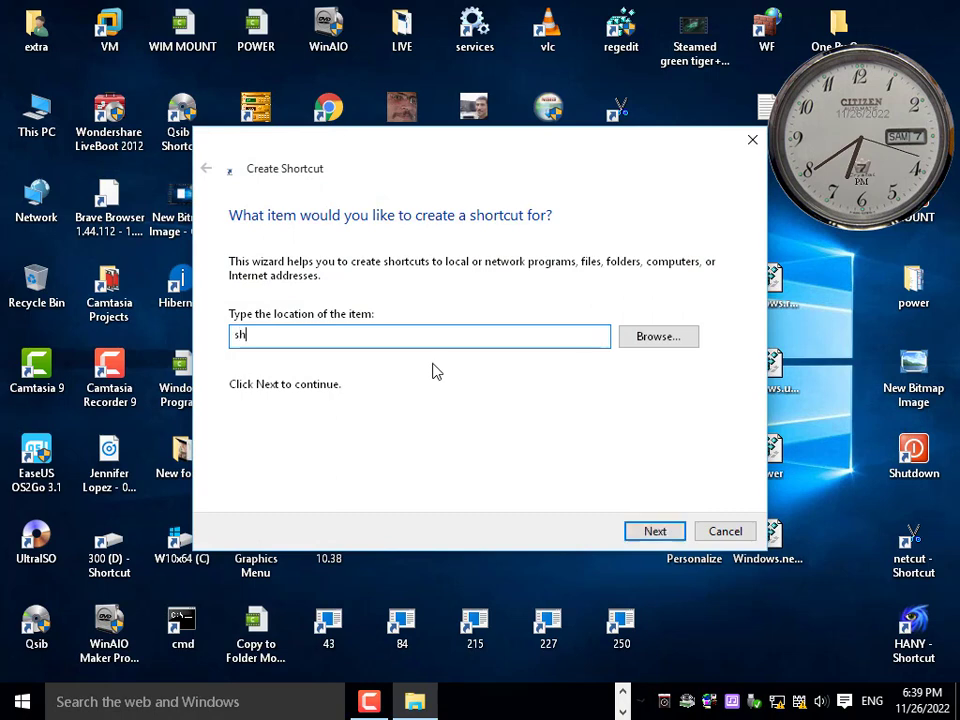
{"action": "type", "text": "utdown -s -t"}
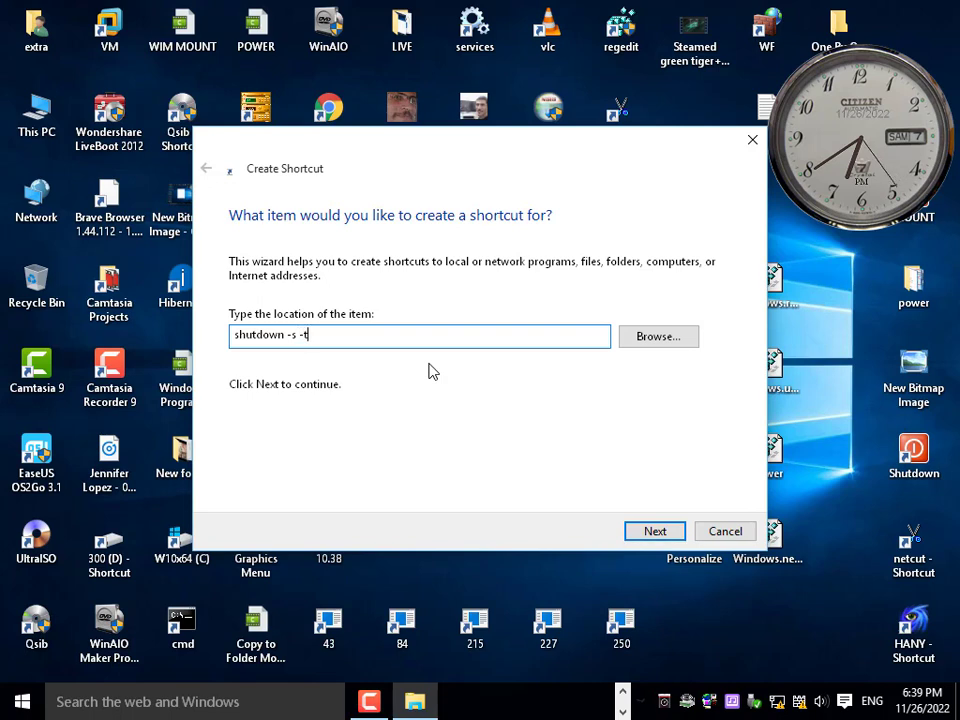
{"action": "type", "text": "00"}
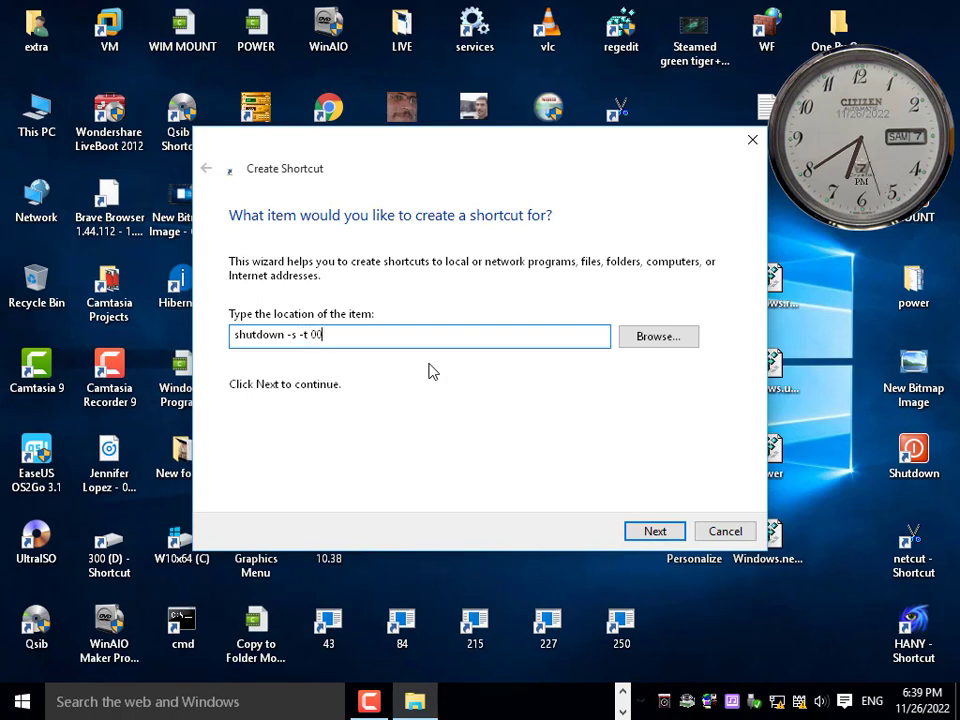
{"action": "left_click", "coordinate": [665, 541]}
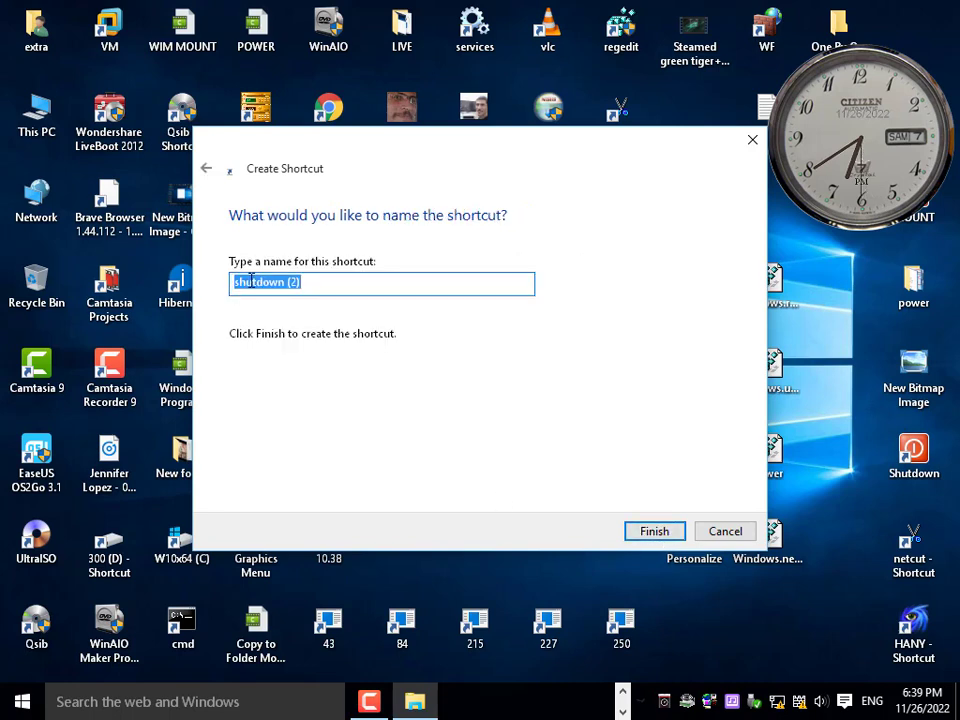
Step: Name the new shortcut "Shutdown (2)" with a capital S and finish creating it
{"action": "left_click", "coordinate": [238, 284]}
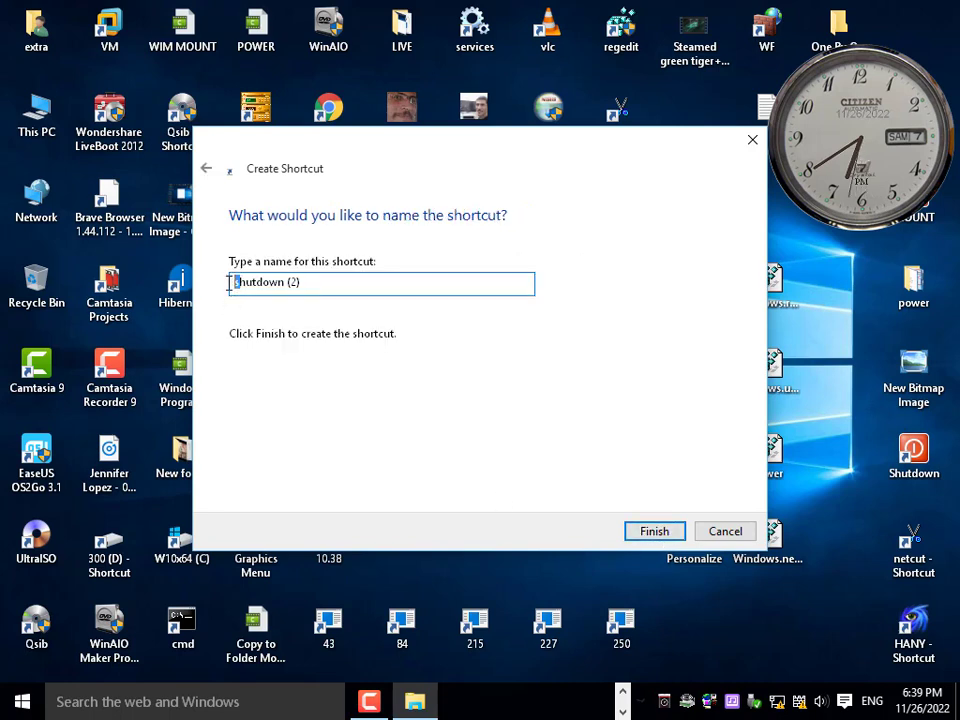
{"action": "type", "text": "S"}
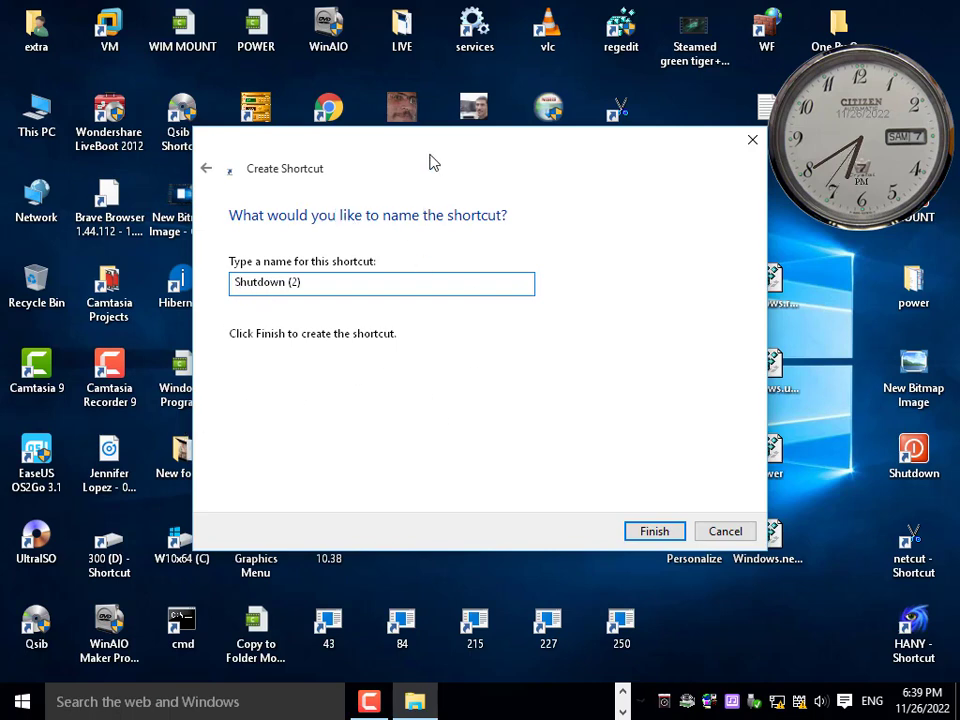
{"action": "mouse_move", "coordinate": [432, 162]}
{"action": "left_mouse_down"}
{"action": "mouse_move", "coordinate": [448, 315]}
{"action": "mouse_move", "coordinate": [814, 467]}
{"action": "mouse_move", "coordinate": [184, 244]}
{"action": "mouse_move", "coordinate": [449, 202]}
{"action": "mouse_move", "coordinate": [431, 177]}
{"action": "left_mouse_up"}
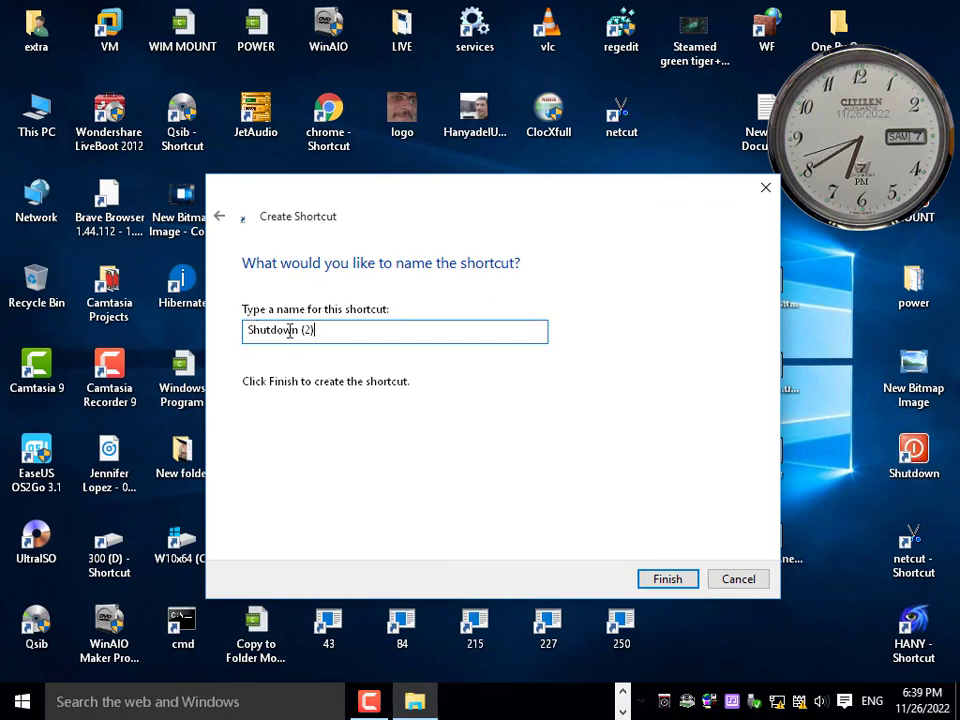
{"action": "left_click", "coordinate": [668, 579]}
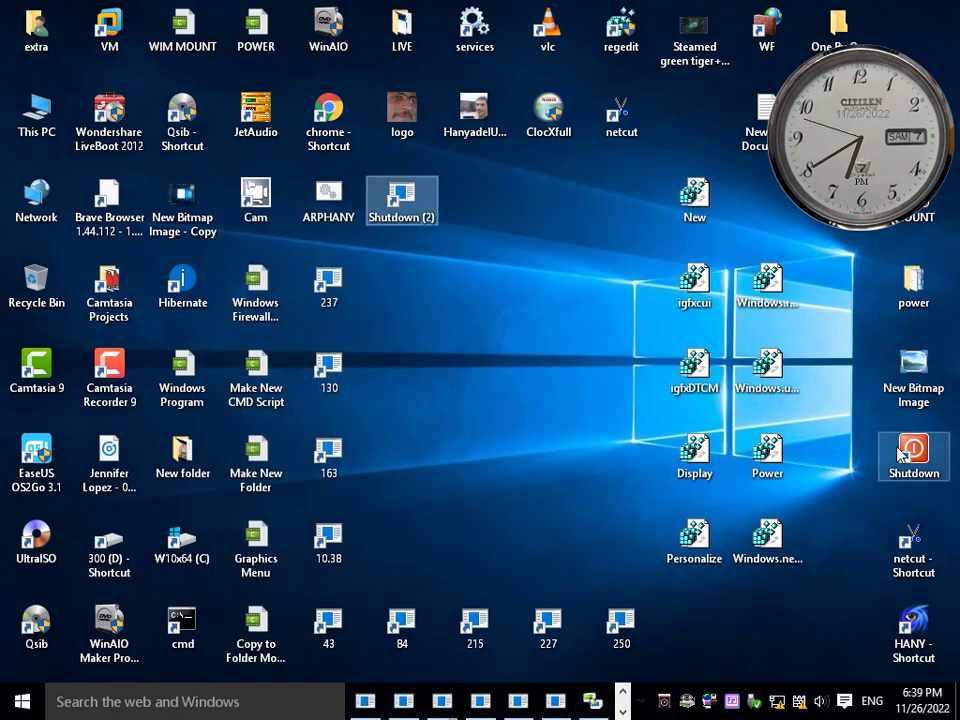
Step: Change the Shutdown (2) shortcut's icon to the red power symbol from shell32.dll and apply the properties
{"action": "right_click", "coordinate": [405, 196]}
{"action": "left_click", "coordinate": [503, 667]}
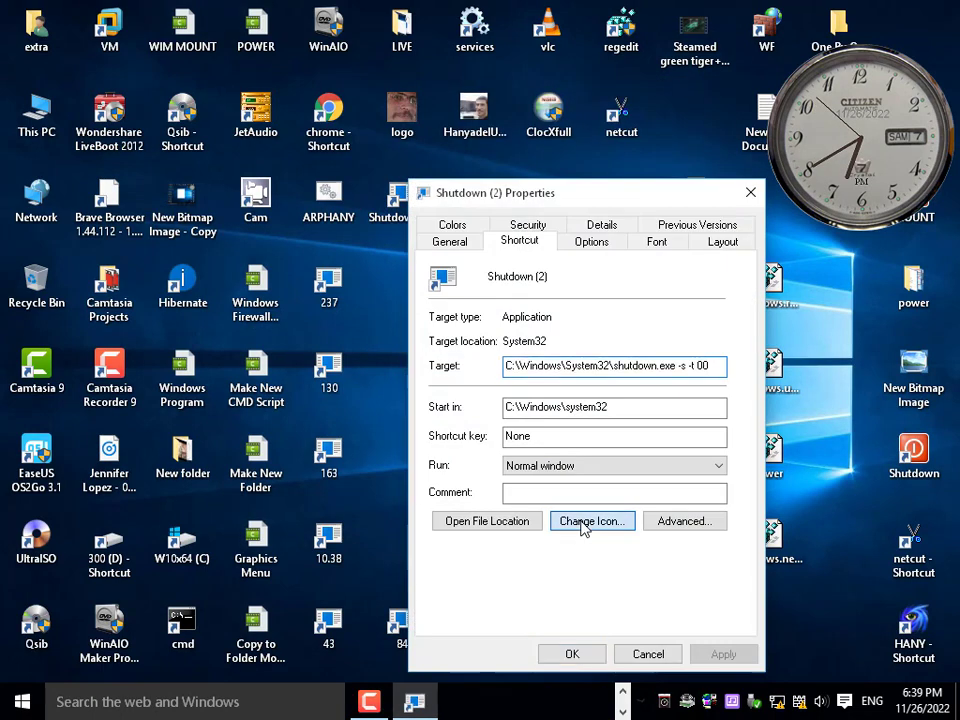
{"action": "left_click", "coordinate": [591, 521]}
{"action": "left_click", "coordinate": [619, 358]}
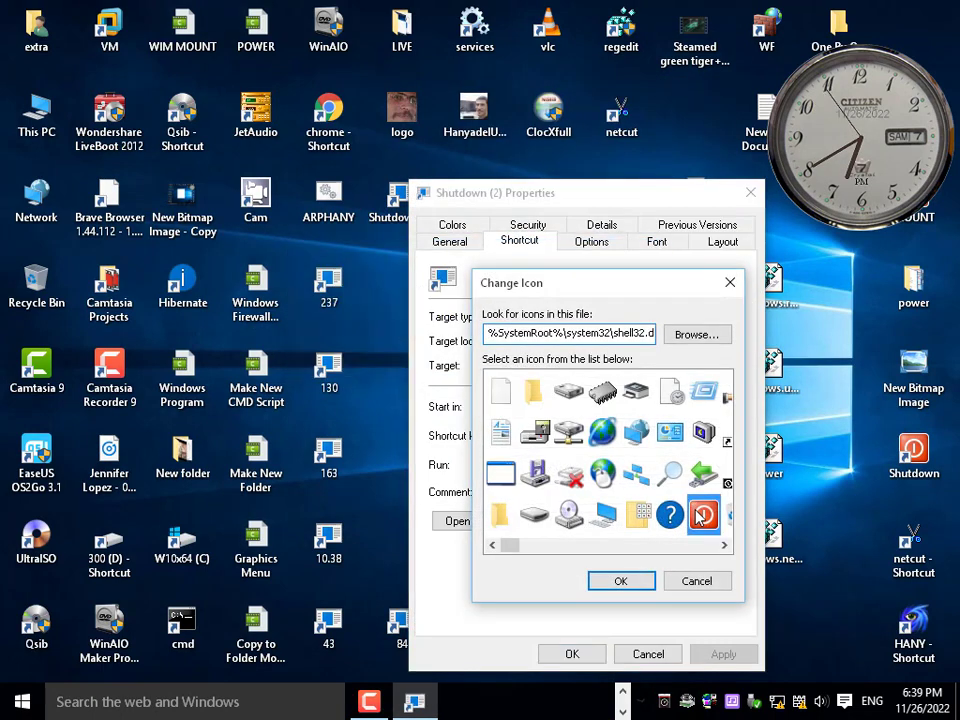
{"action": "left_click", "coordinate": [621, 583]}
{"action": "left_click", "coordinate": [572, 655]}
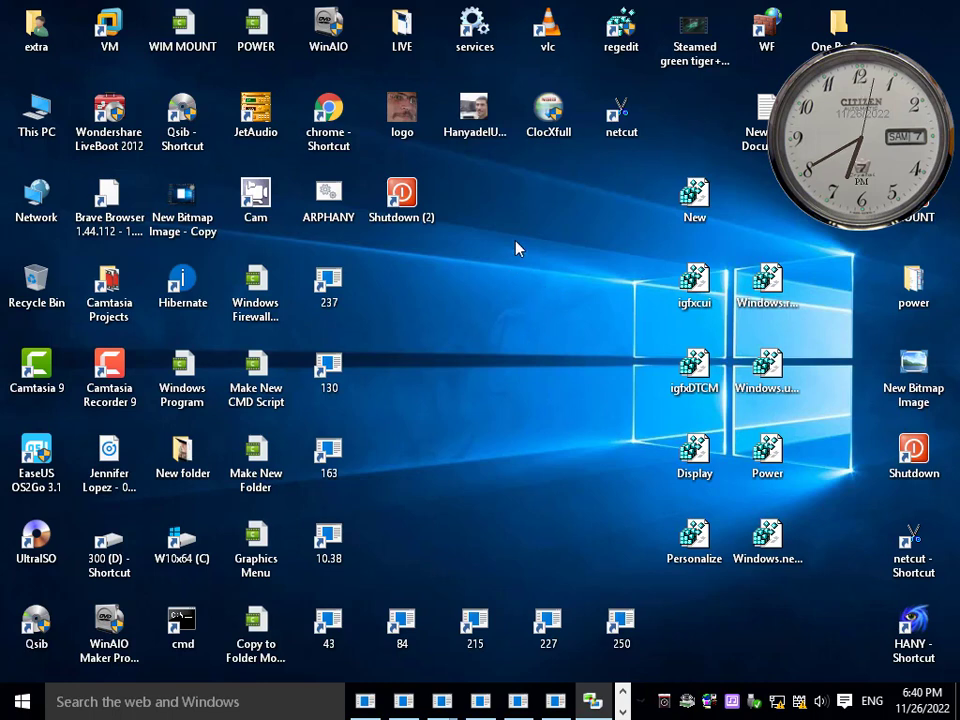
Step: Delete the Shutdown (2) shortcut from the desktop
{"action": "right_click", "coordinate": [410, 200]}
{"action": "left_click", "coordinate": [458, 619]}
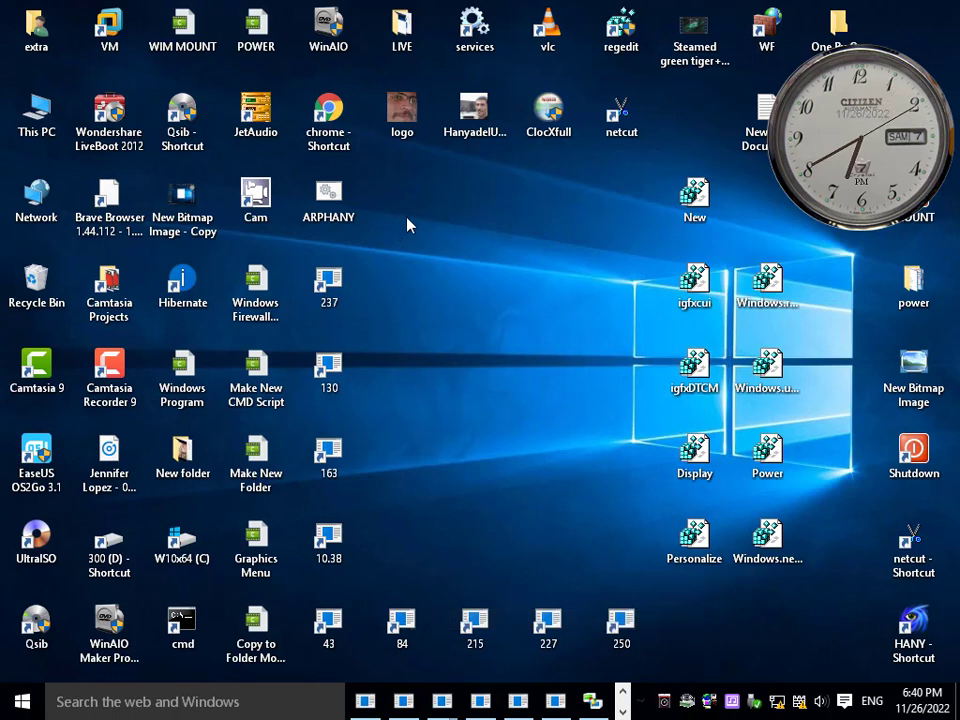
Step: Examine the Power commands offered for the desktop background
{"action": "left_click", "coordinate": [914, 455]}
{"action": "right_click", "coordinate": [426, 220]}
{"action": "left_click", "coordinate": [425, 178]}
{"action": "right_click", "coordinate": [425, 178]}
{"action": "mouse_move", "coordinate": [568, 527]}
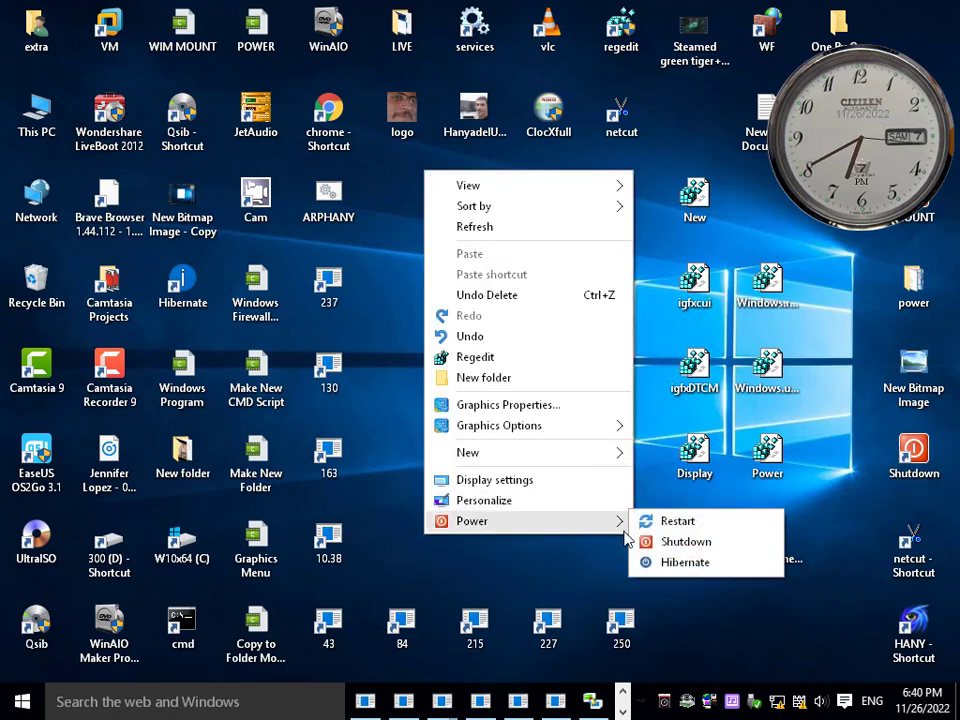
{"action": "left_click", "coordinate": [484, 229]}
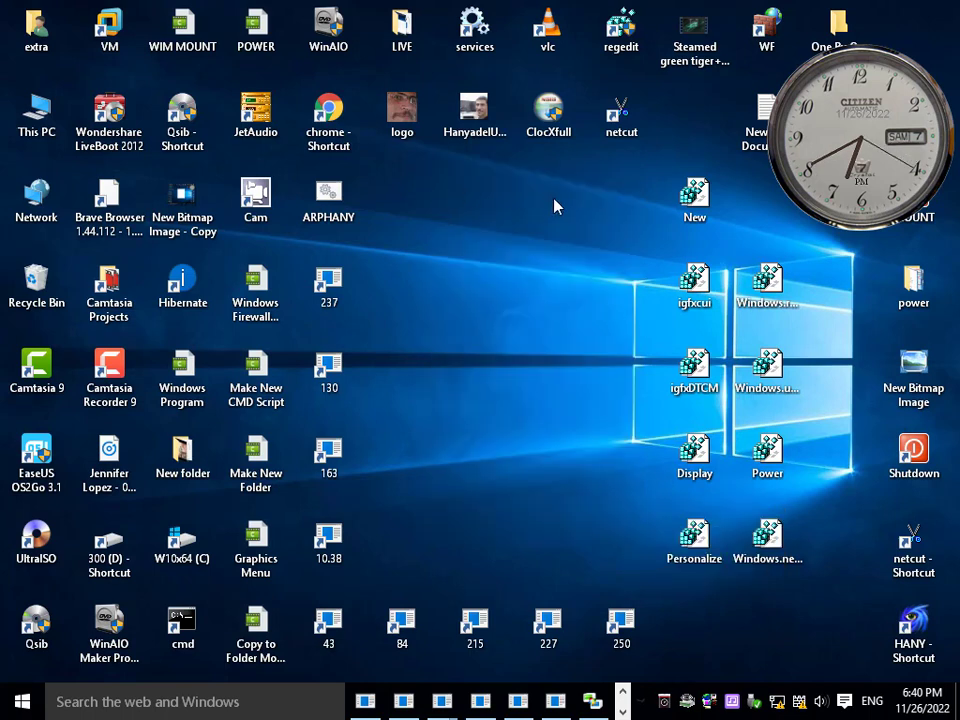
{"action": "right_click", "coordinate": [400, 219]}
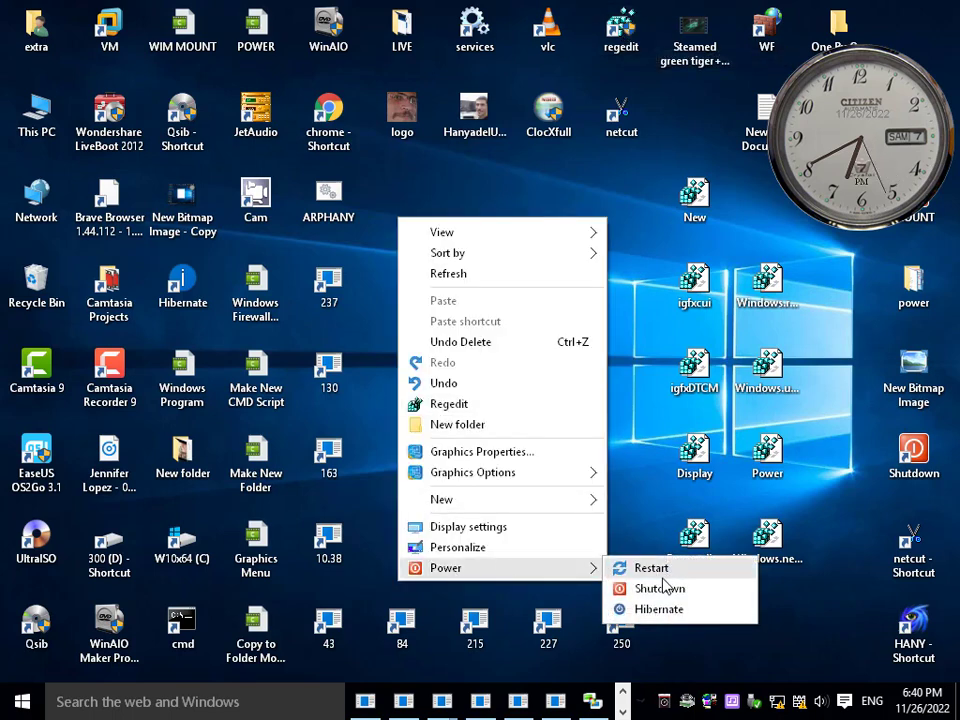
{"action": "left_click", "coordinate": [650, 456]}
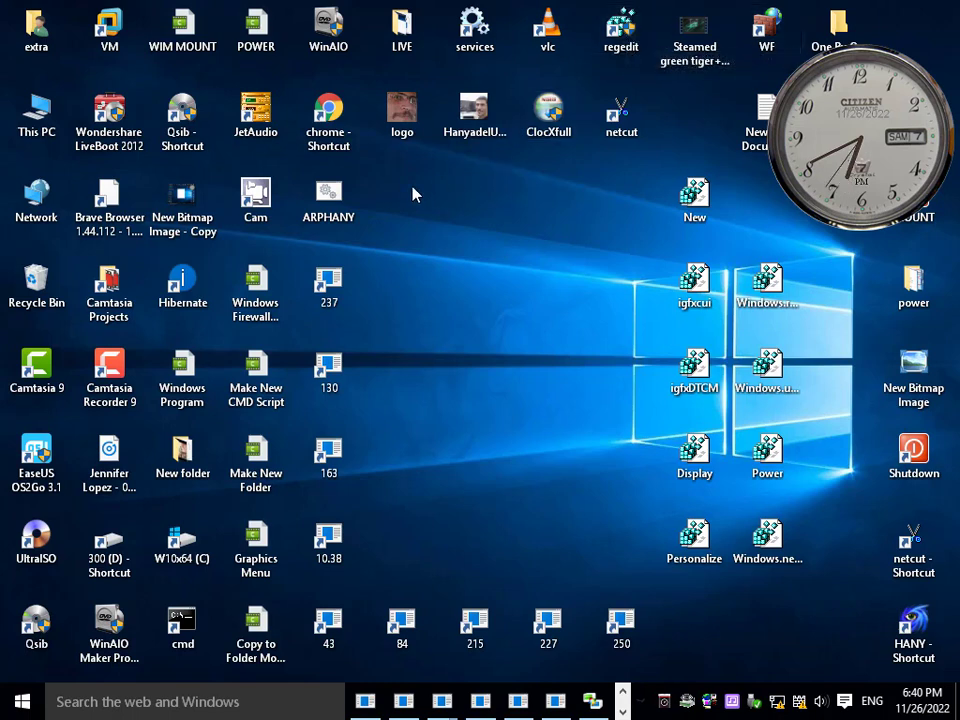
{"action": "mouse_move", "coordinate": [500, 580]}
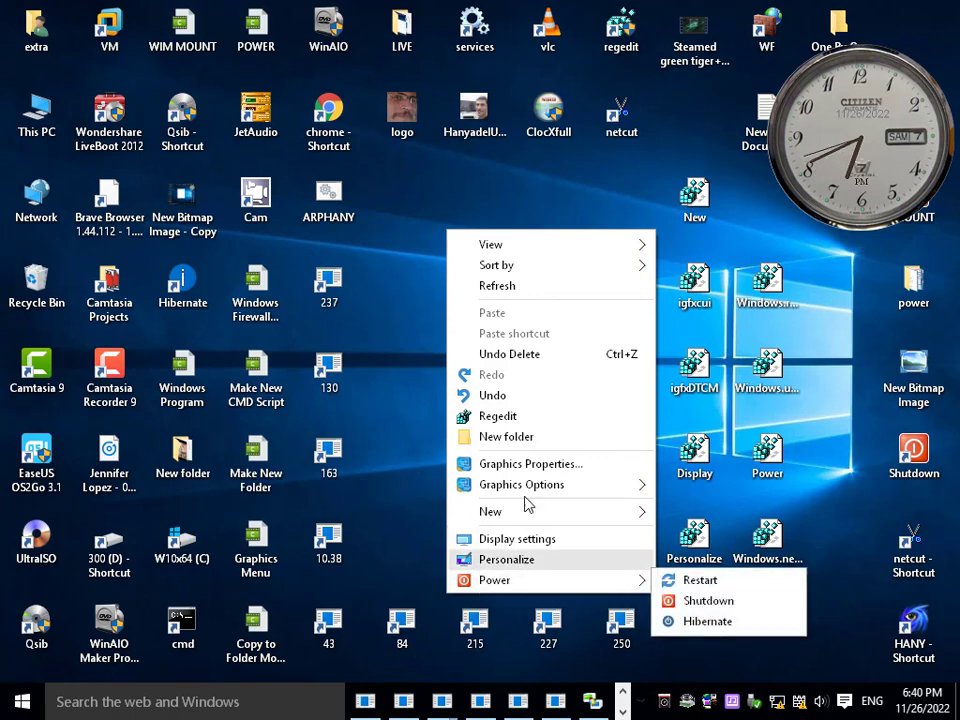
{"action": "left_click", "coordinate": [549, 193]}
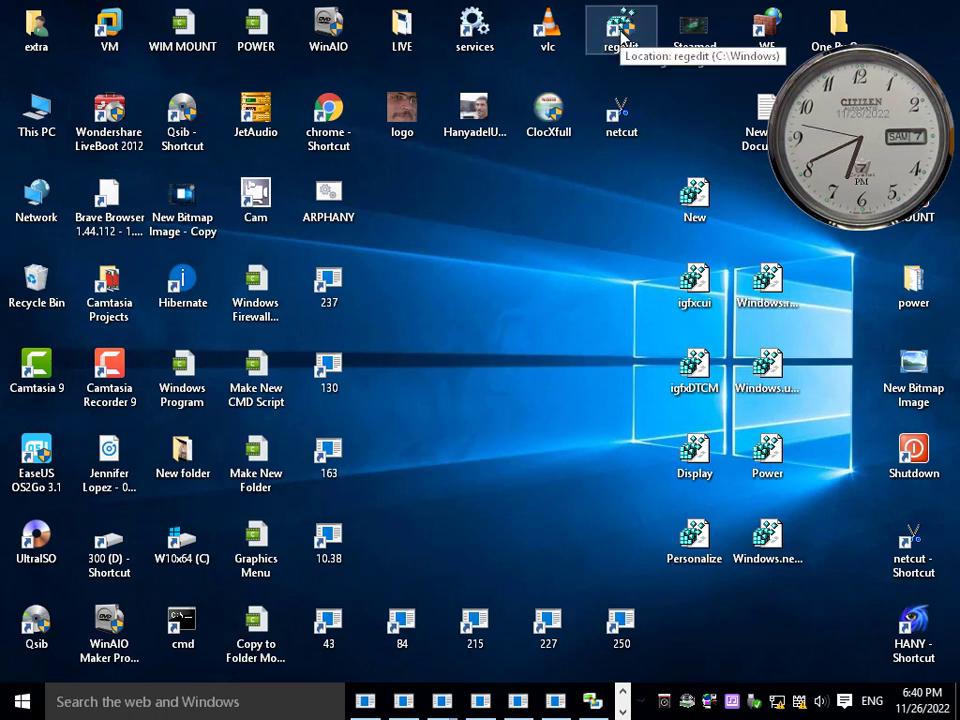
Step: Open Registry Editor, select the HKEY_CLASSES_ROOT\Directory\Background\shell key and collapse its Regedit subkey
{"action": "double_click", "coordinate": [621, 38]}
{"action": "left_click_drag", "start_coordinate": [255, 110], "coordinate": [337, 123]}
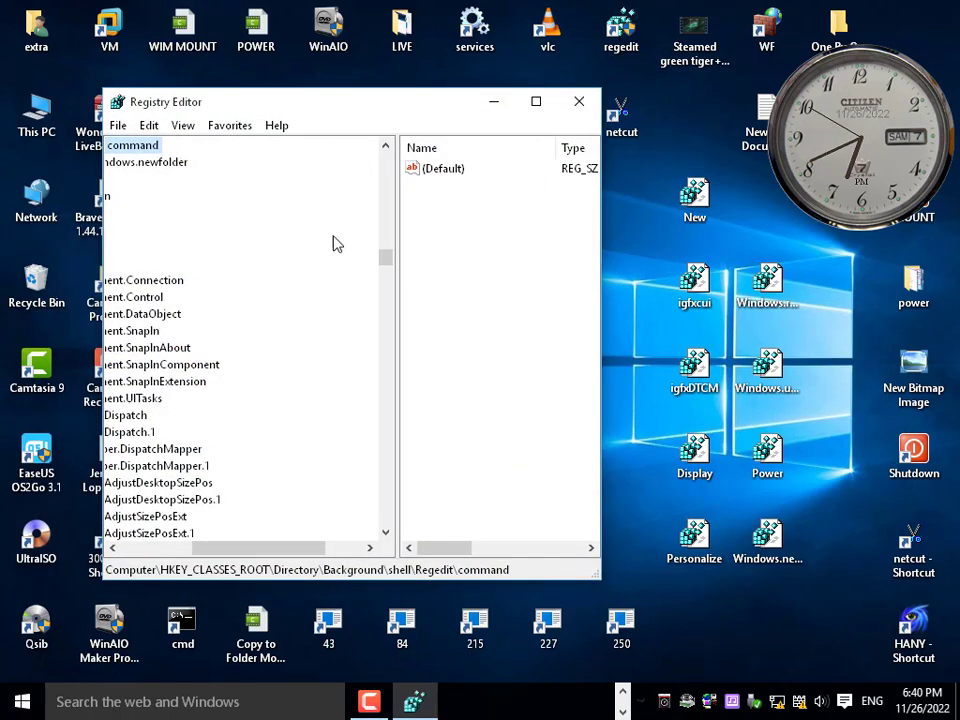
{"action": "left_click_drag", "start_coordinate": [298, 548], "coordinate": [150, 546]}
{"action": "scroll", "coordinate": [262, 300], "scroll_direction": "up", "scroll_amount": 8}
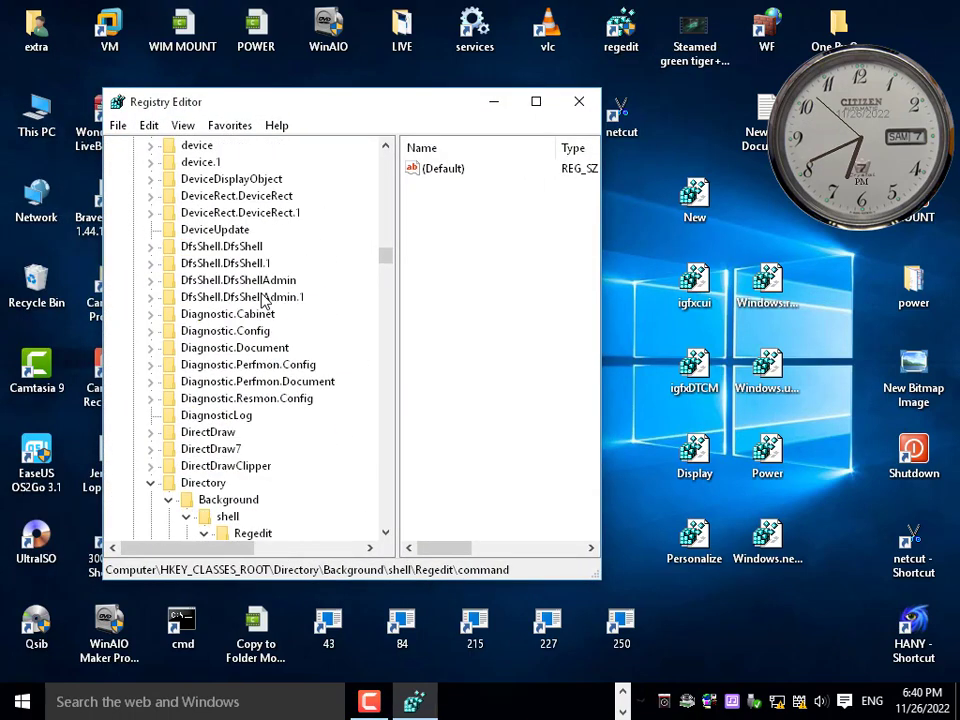
{"action": "scroll", "coordinate": [268, 412], "scroll_direction": "down", "scroll_amount": 2}
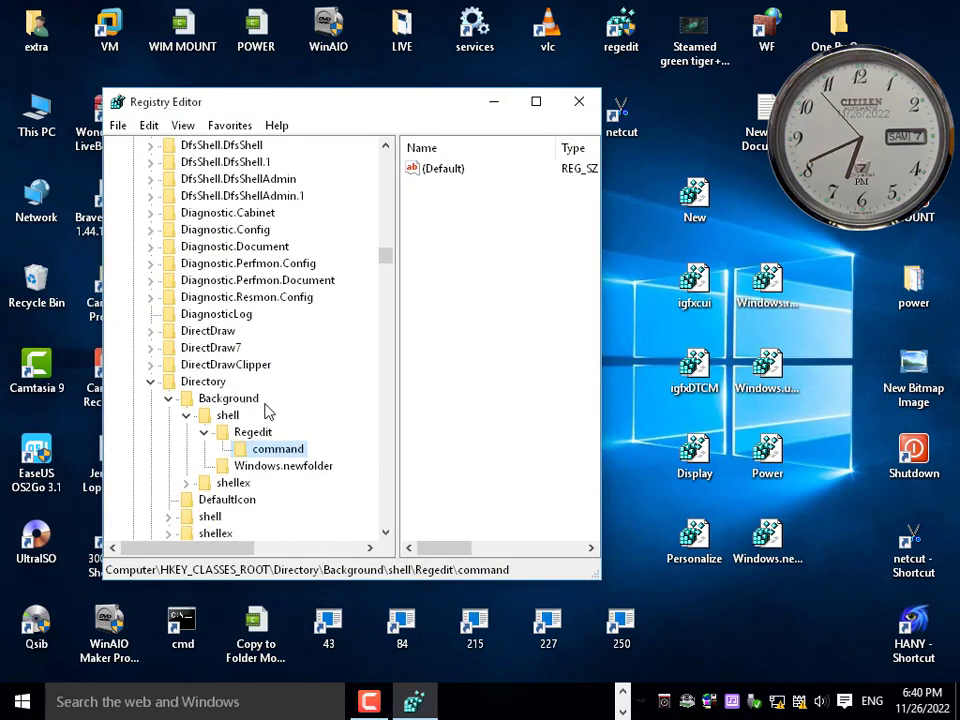
{"action": "left_click", "coordinate": [240, 400]}
{"action": "key", "text": "Down"}
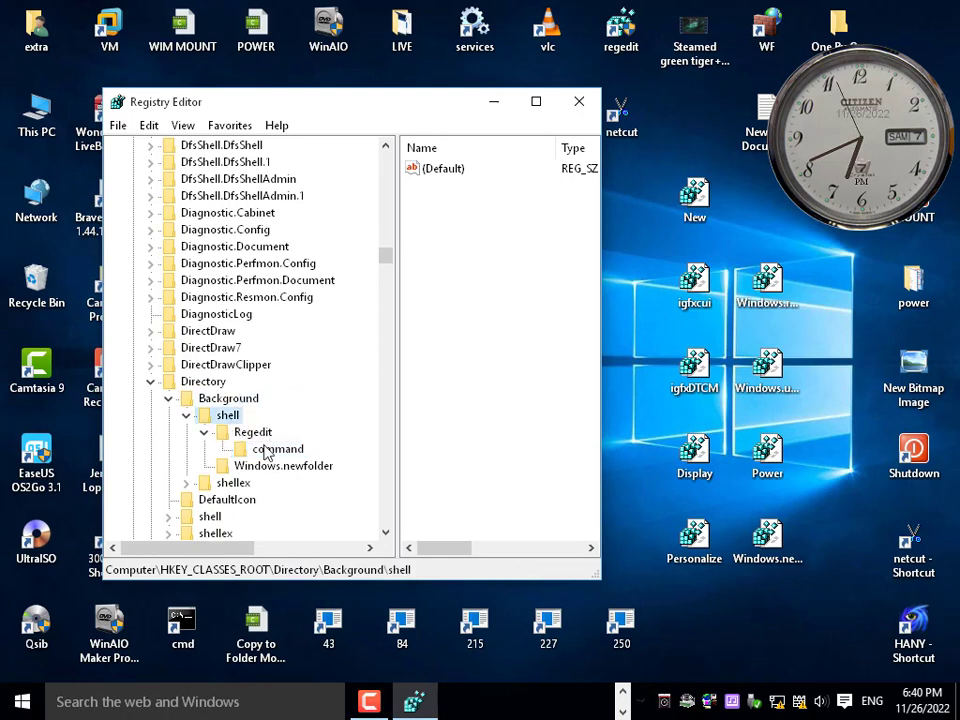
{"action": "left_click", "coordinate": [204, 432]}
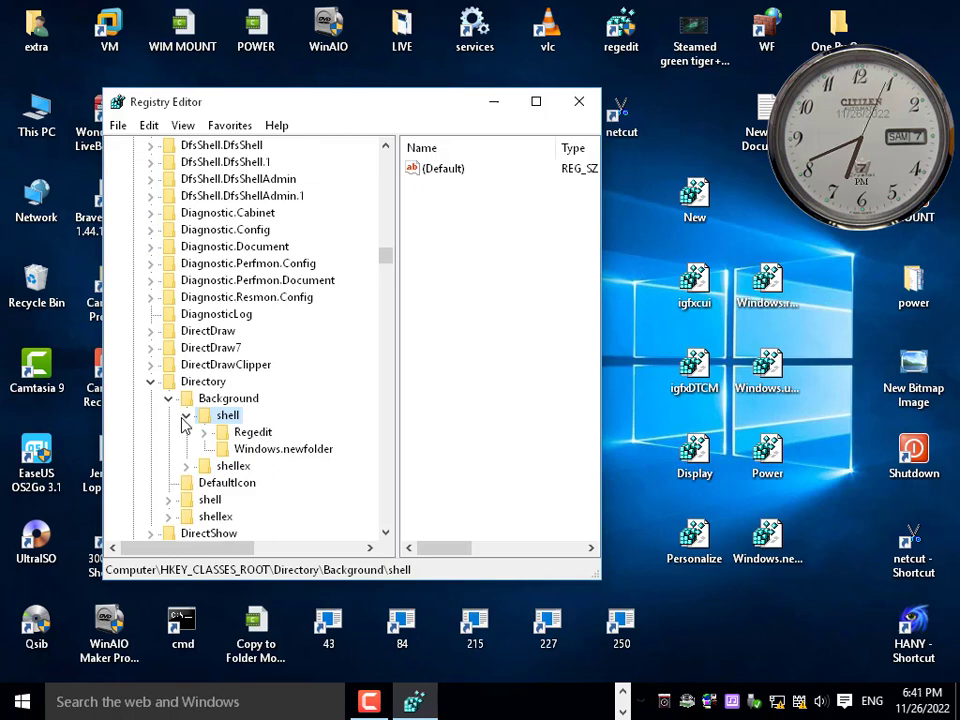
Step: Check the position of the desktop background's Power entry against the registry's shell key
{"action": "left_click", "coordinate": [766, 454]}
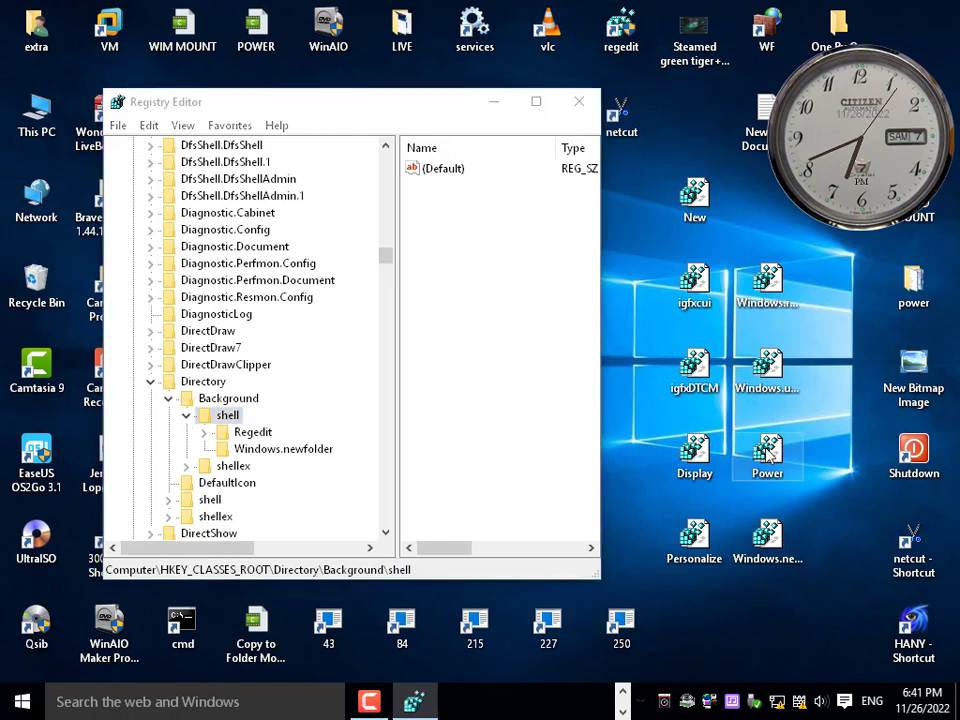
{"action": "right_click", "coordinate": [629, 345]}
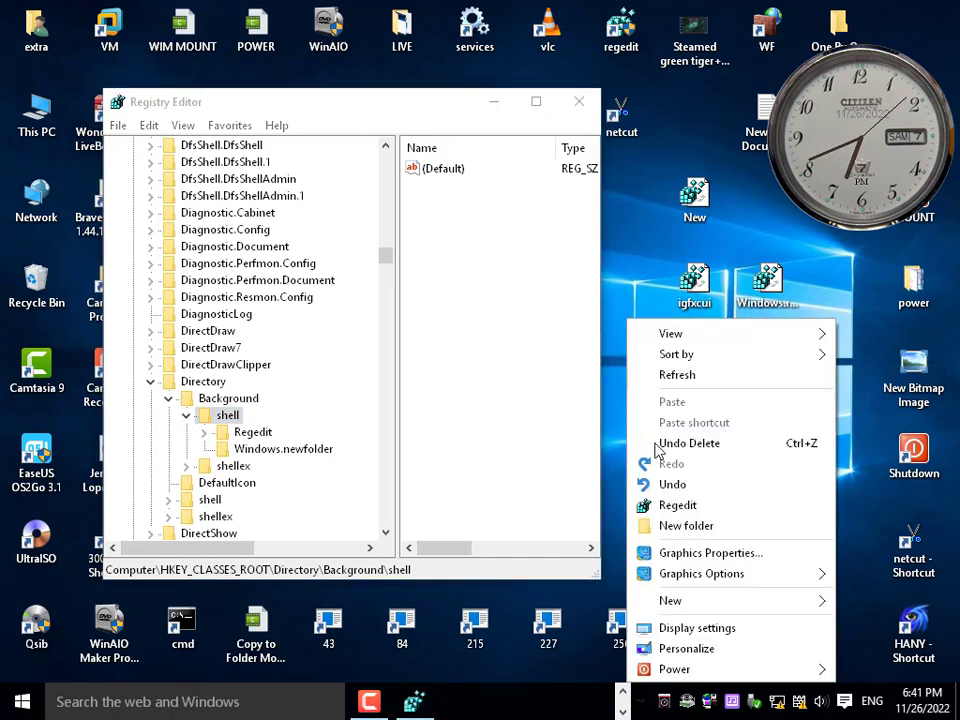
{"action": "mouse_move", "coordinate": [672, 669]}
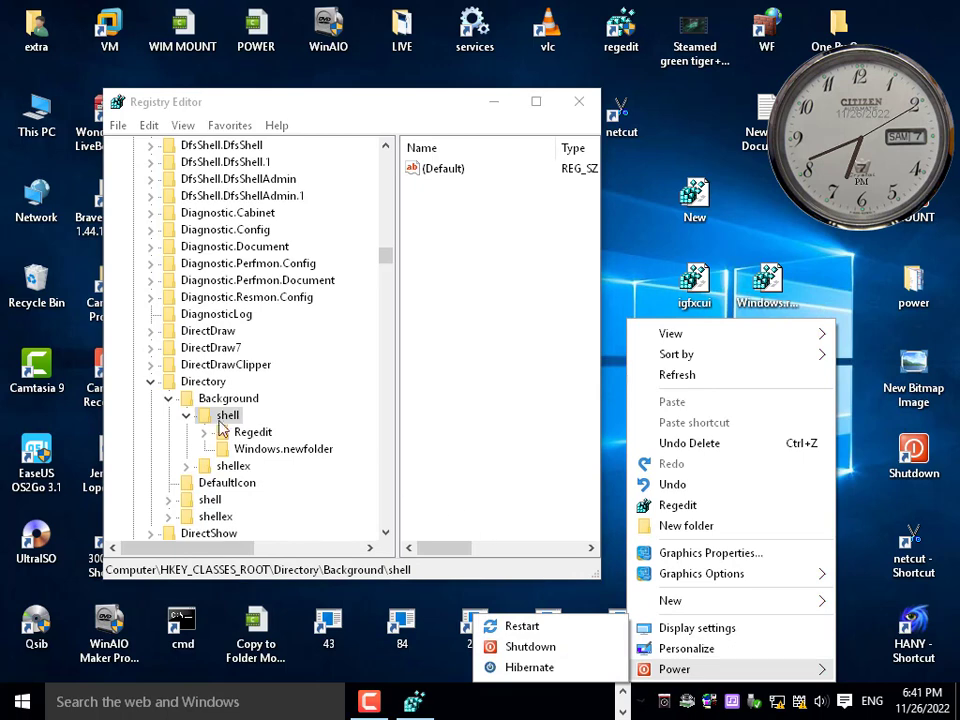
{"action": "left_click", "coordinate": [338, 386]}
Step: Expand HKEY_CLASSES_ROOT\DesktopBackground\Shell and view the values of its Display subkey
{"action": "scroll", "coordinate": [336, 387], "scroll_direction": "up", "scroll_amount": 6}
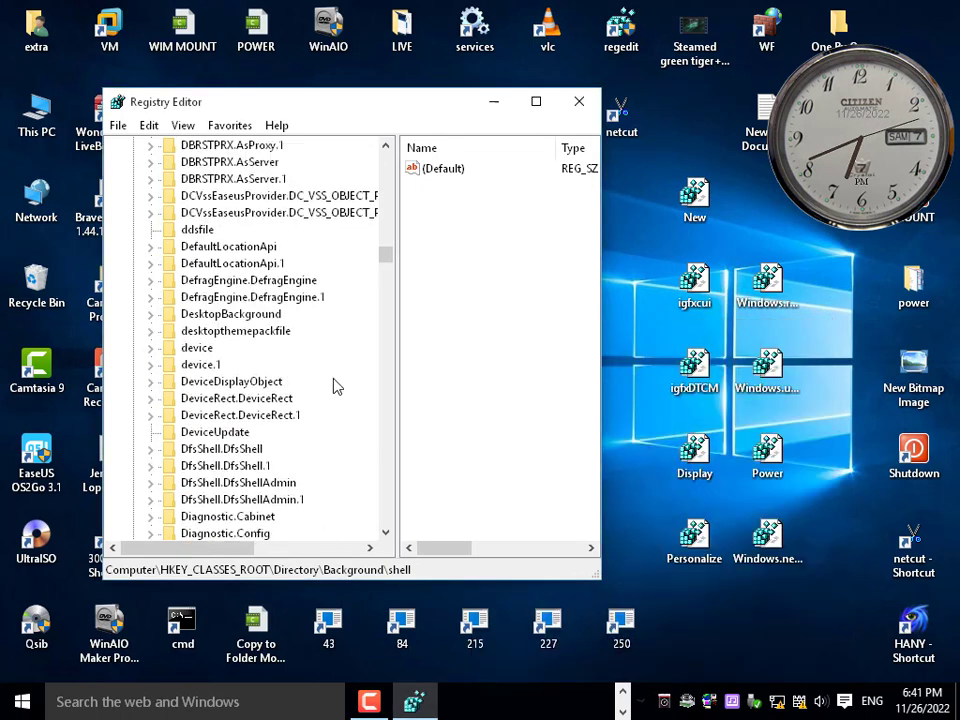
{"action": "scroll", "coordinate": [337, 386], "scroll_direction": "up", "scroll_amount": 5}
{"action": "scroll", "coordinate": [337, 386], "scroll_direction": "down", "scroll_amount": 6}
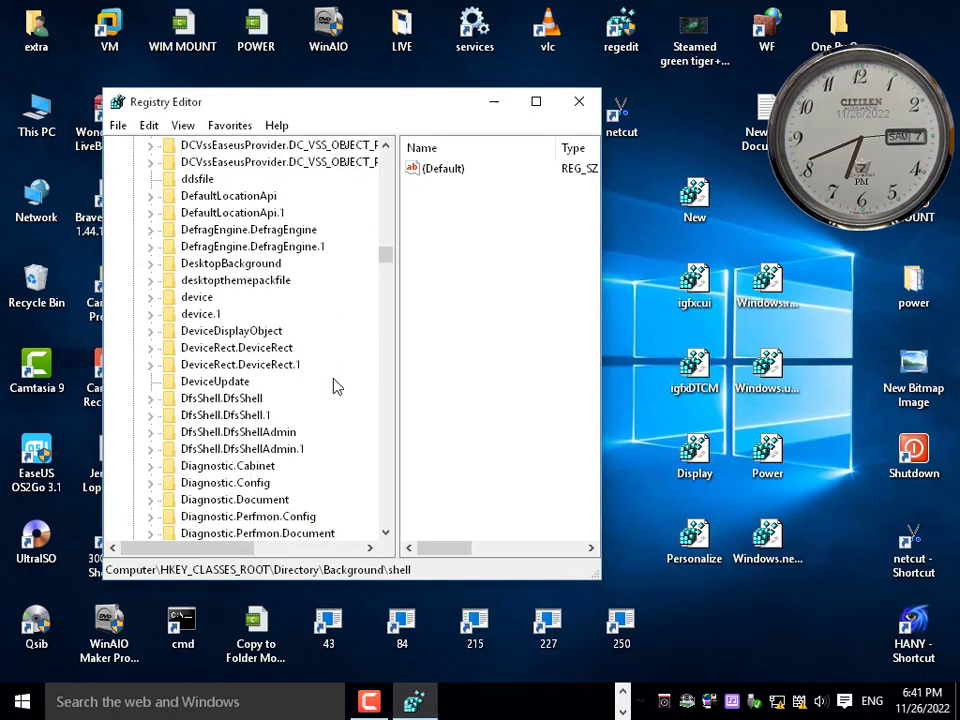
{"action": "left_click", "coordinate": [247, 265]}
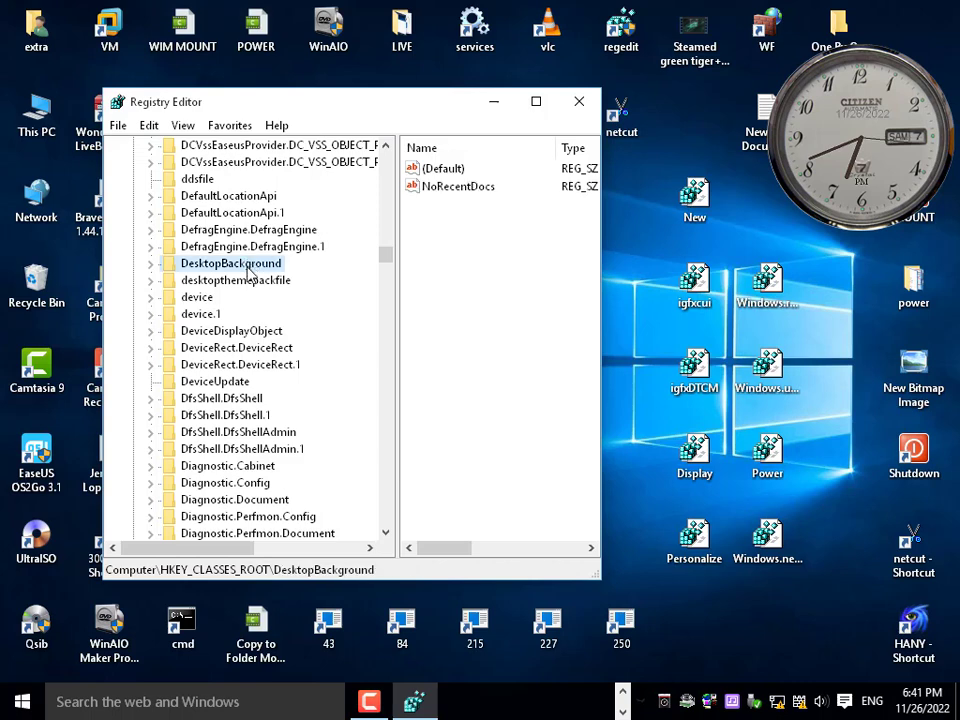
{"action": "double_click", "coordinate": [247, 265]}
{"action": "double_click", "coordinate": [208, 283]}
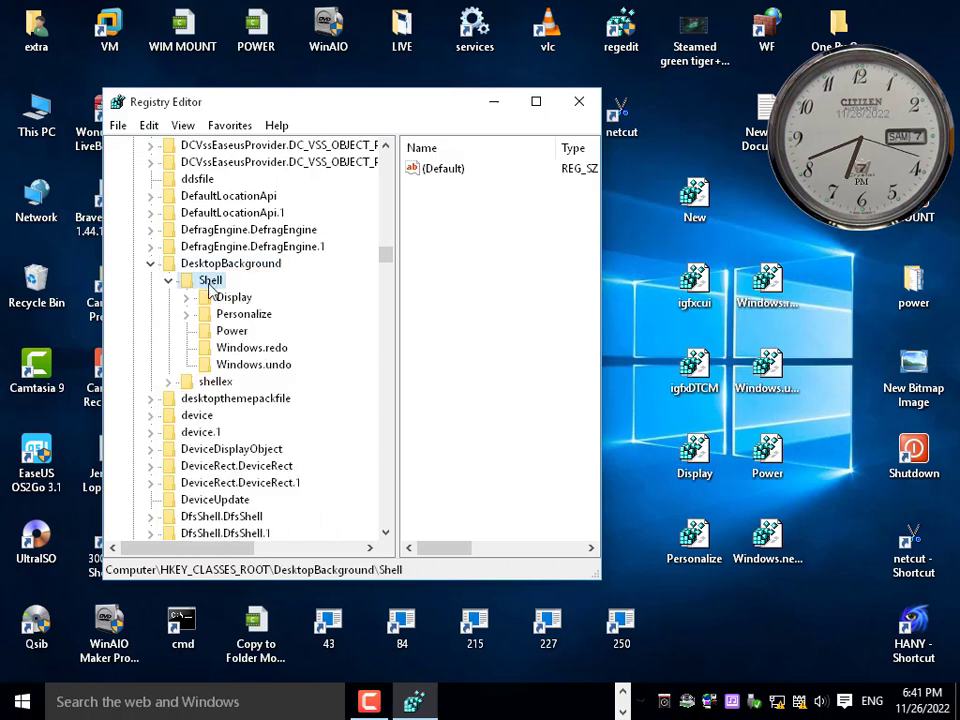
{"action": "left_click", "coordinate": [232, 300]}
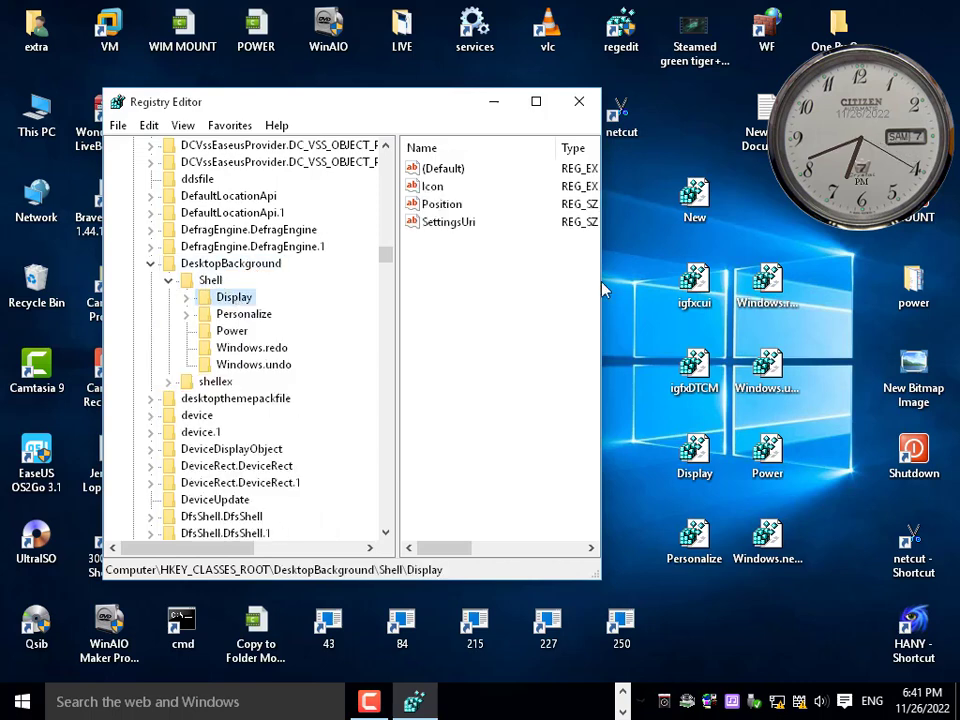
Step: View the values of the DesktopBackground\Shell\Power key with the Data column in sight and select its icon value
{"action": "left_click", "coordinate": [242, 334]}
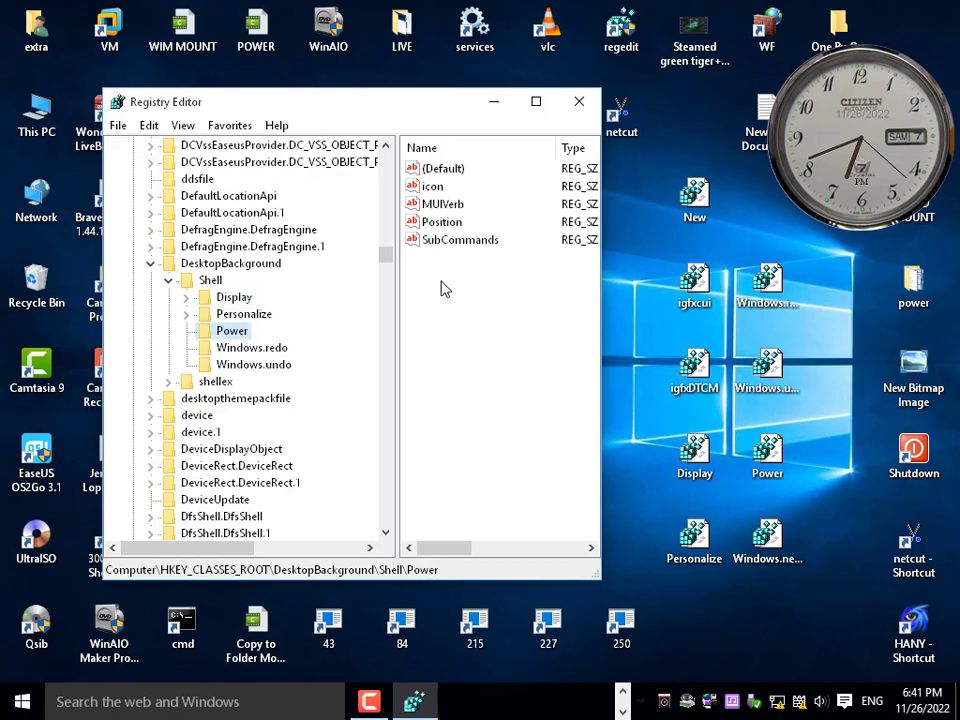
{"action": "left_click_drag", "start_coordinate": [603, 393], "coordinate": [767, 393]}
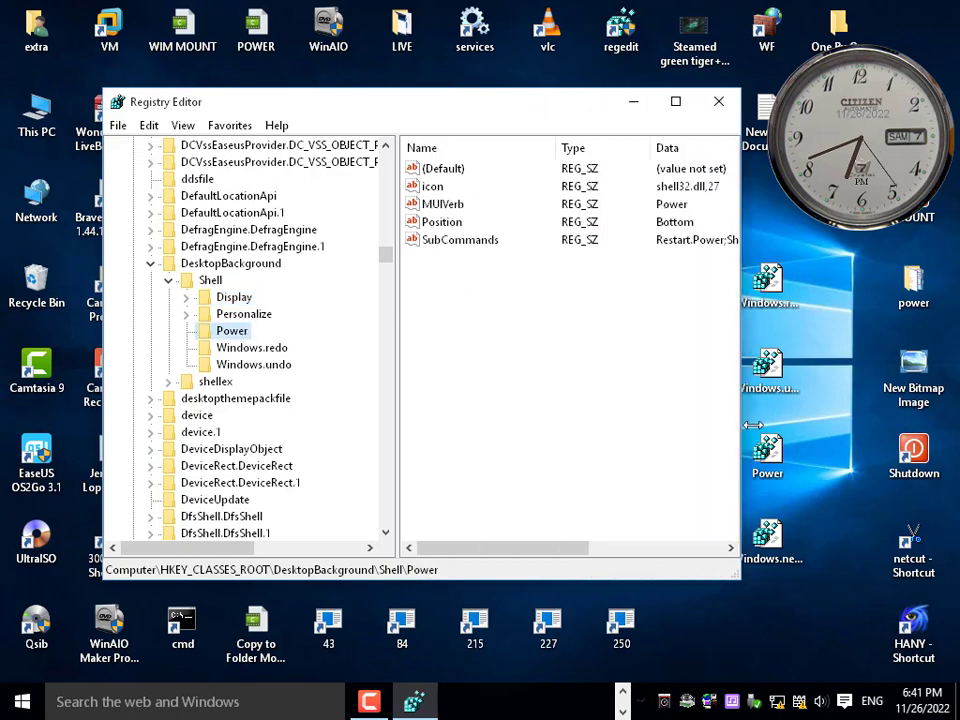
{"action": "left_click_drag", "start_coordinate": [549, 101], "coordinate": [430, 113]}
{"action": "left_click", "coordinate": [566, 198]}
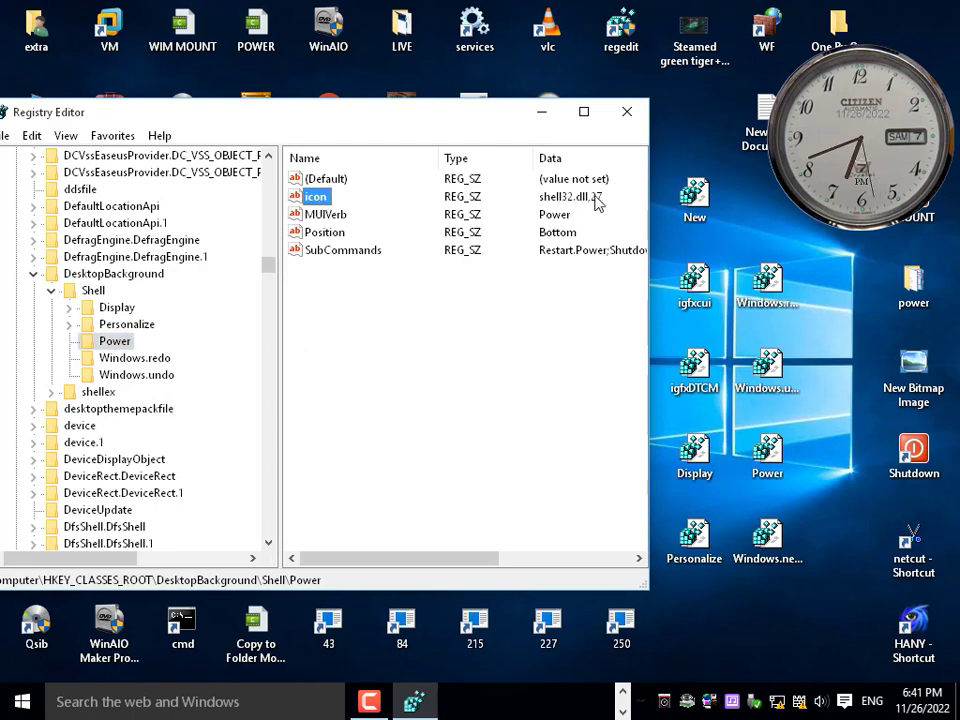
Step: Compare the icon of the desktop background's Power entry with the icon value stored in the Power key
{"action": "right_click", "coordinate": [835, 394]}
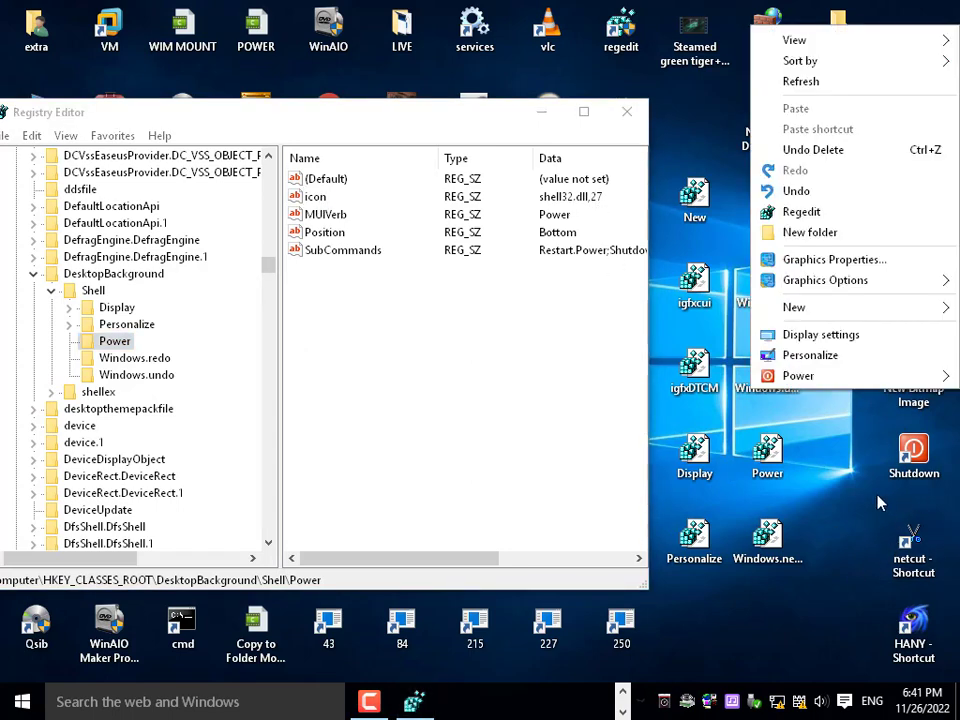
{"action": "mouse_move", "coordinate": [799, 379]}
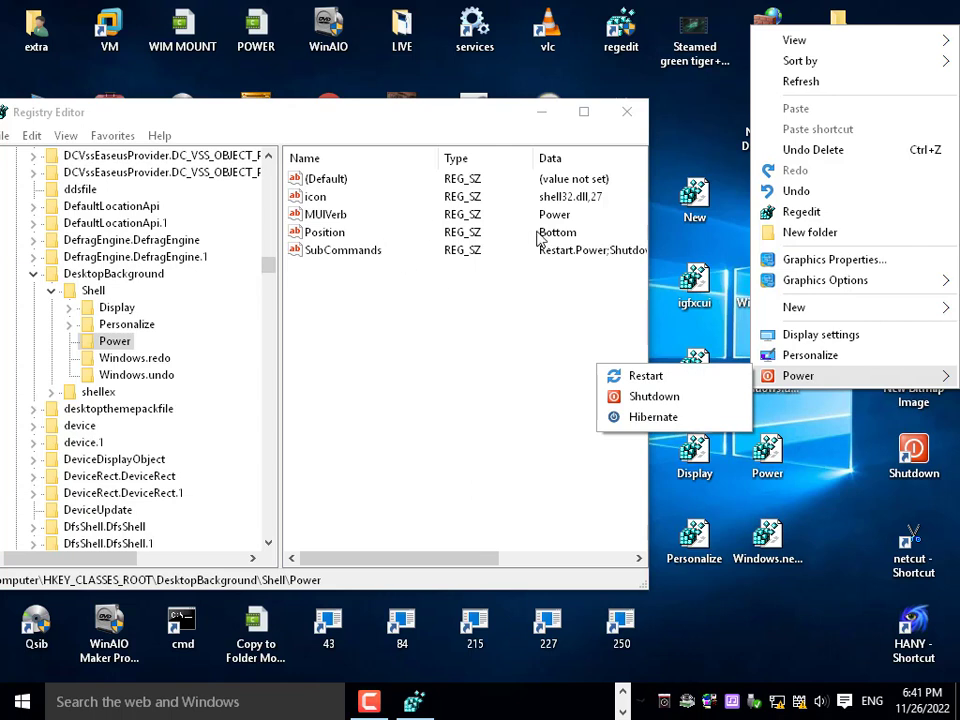
{"action": "left_click", "coordinate": [566, 207]}
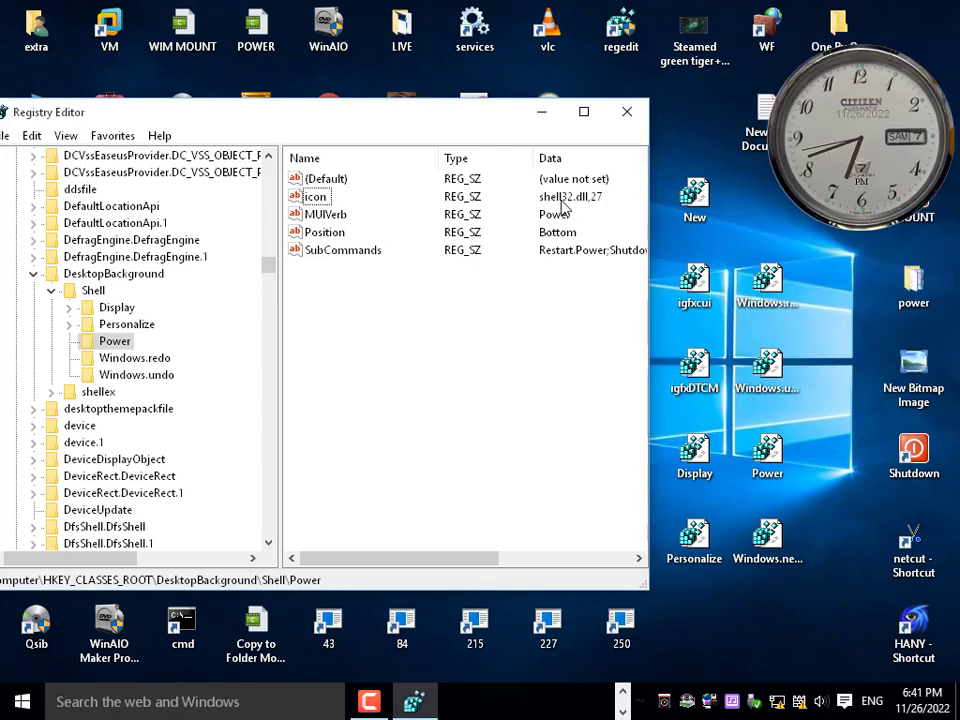
{"action": "left_click", "coordinate": [319, 199]}
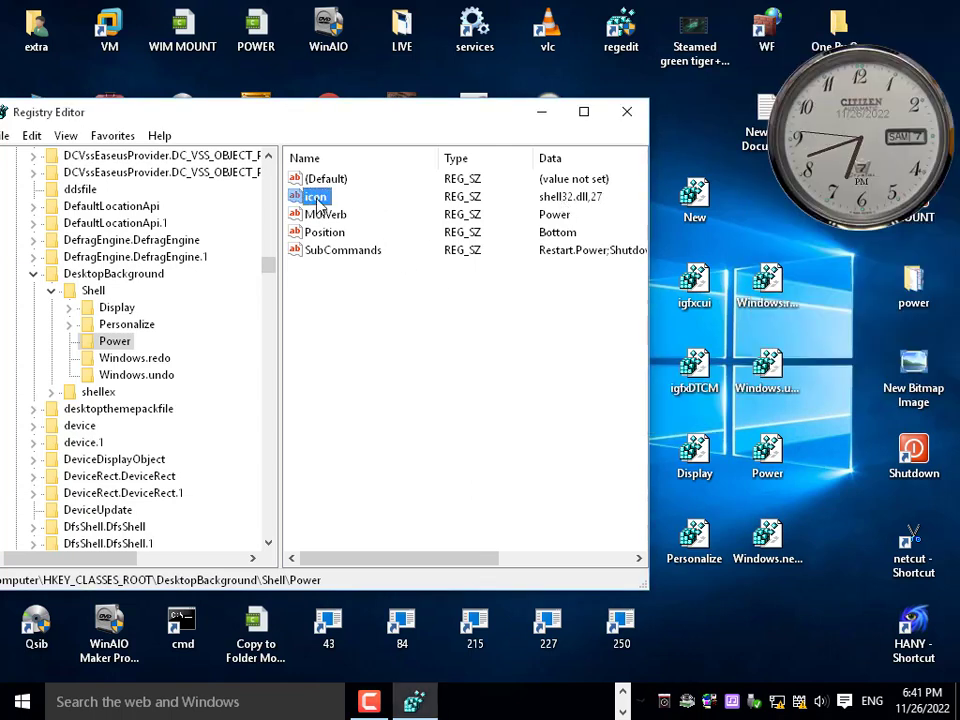
{"action": "right_click", "coordinate": [816, 392]}
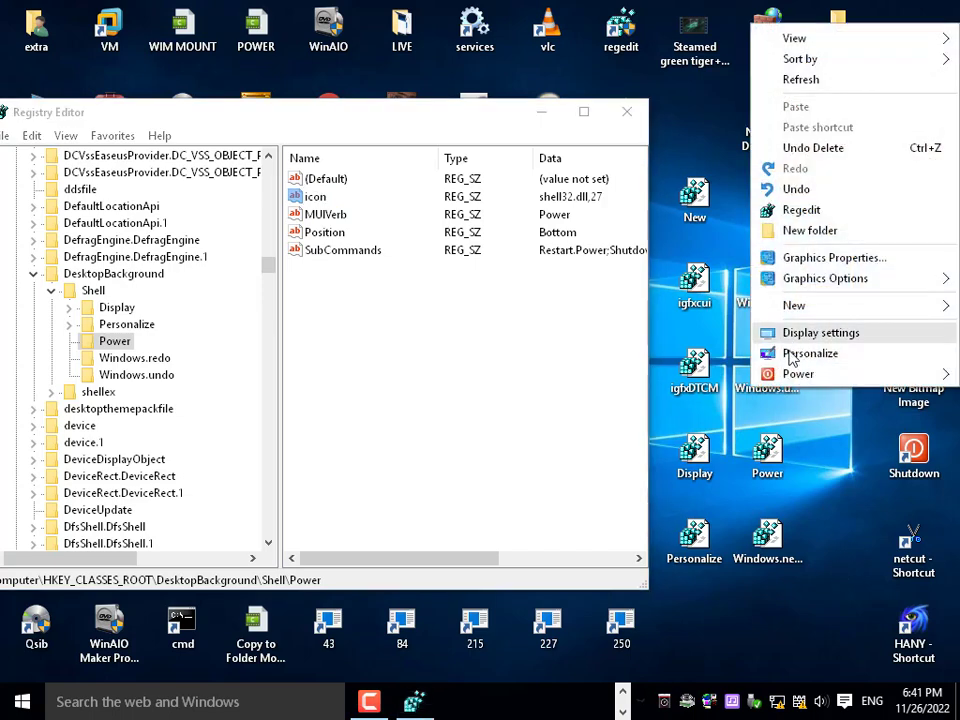
{"action": "mouse_move", "coordinate": [770, 373]}
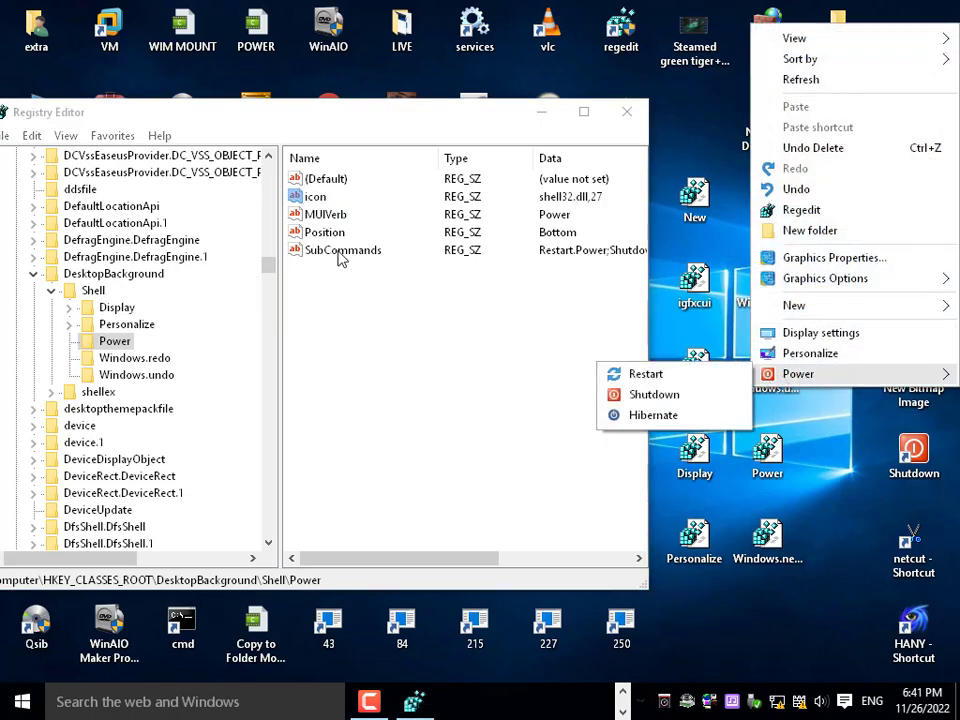
Step: Set the Power key's icon value to shell32.dll,28 and check the Power entry's icon for the desktop background
{"action": "left_click", "coordinate": [303, 197]}
{"action": "double_click", "coordinate": [303, 197]}
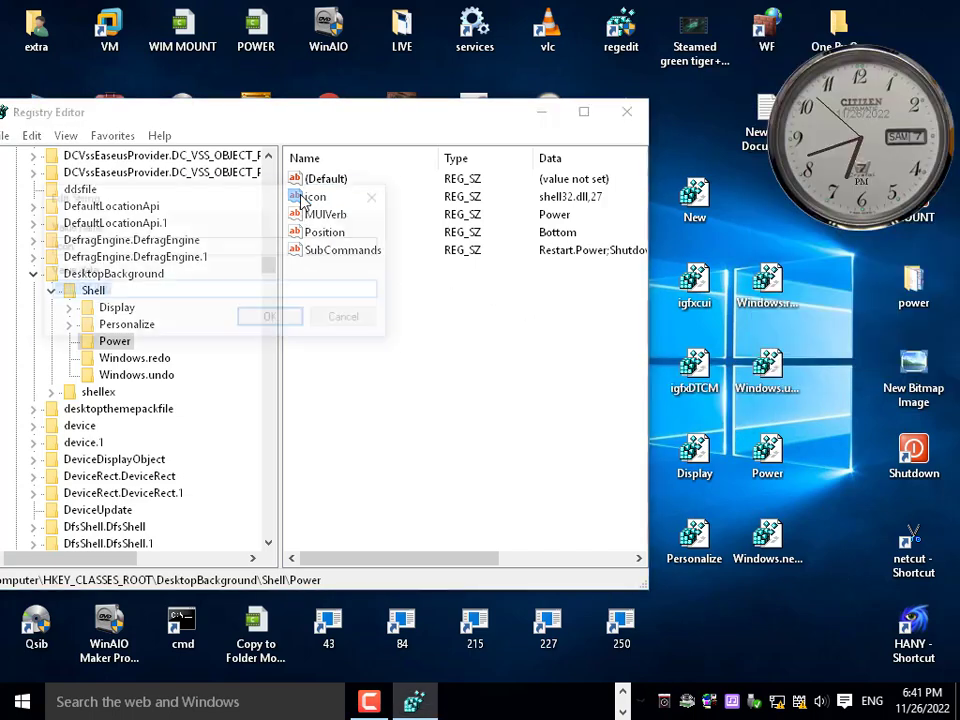
{"action": "left_click", "coordinate": [145, 289]}
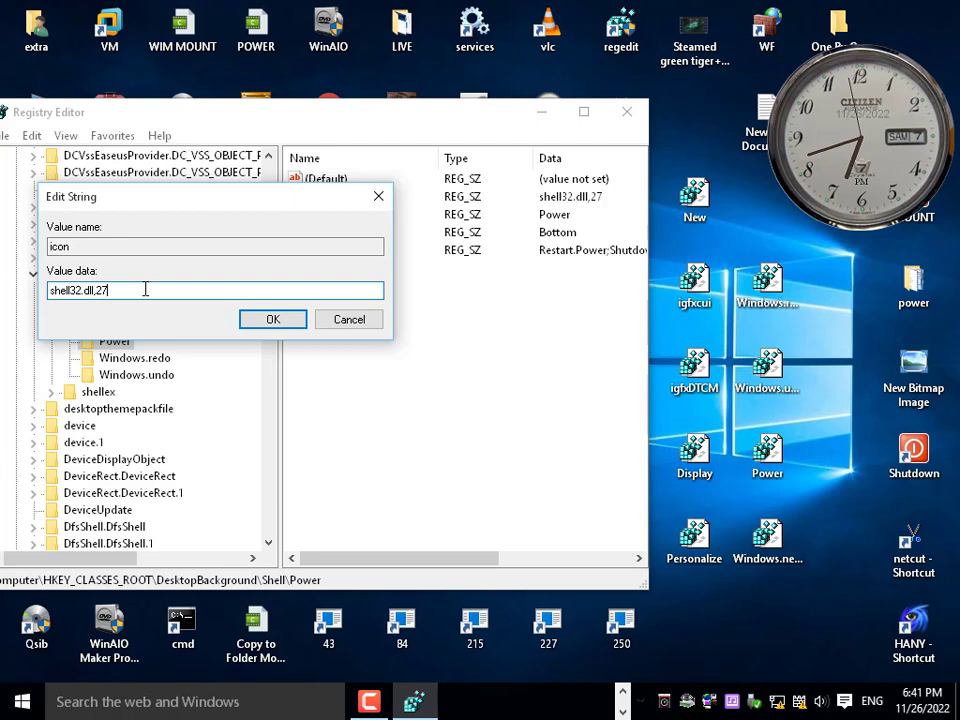
{"action": "type", "text": "8"}
{"action": "left_click", "coordinate": [273, 319]}
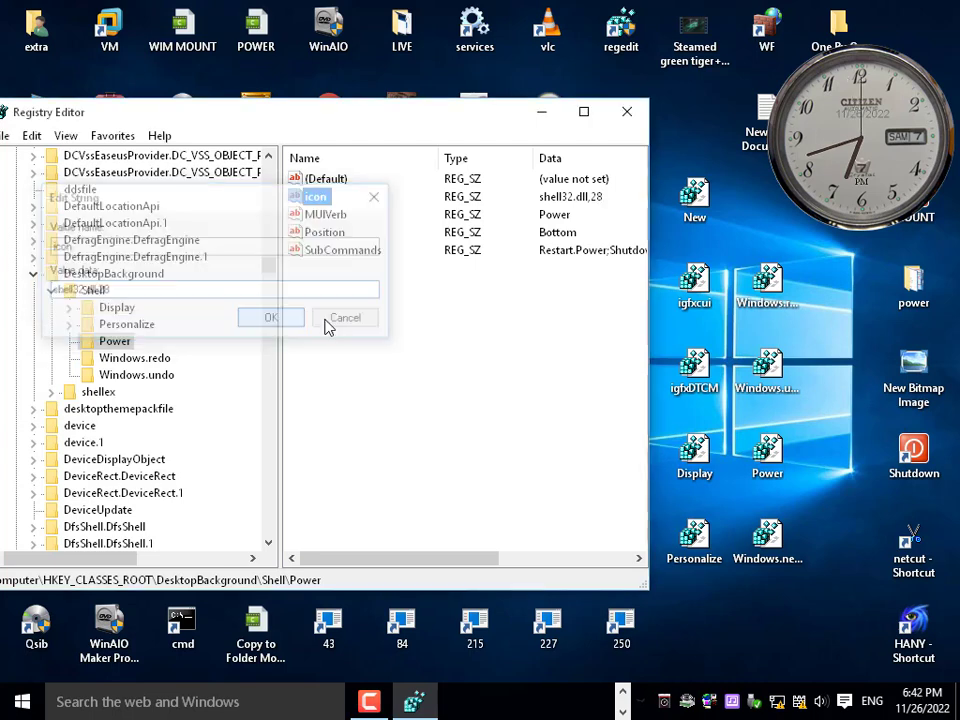
{"action": "right_click", "coordinate": [810, 345]}
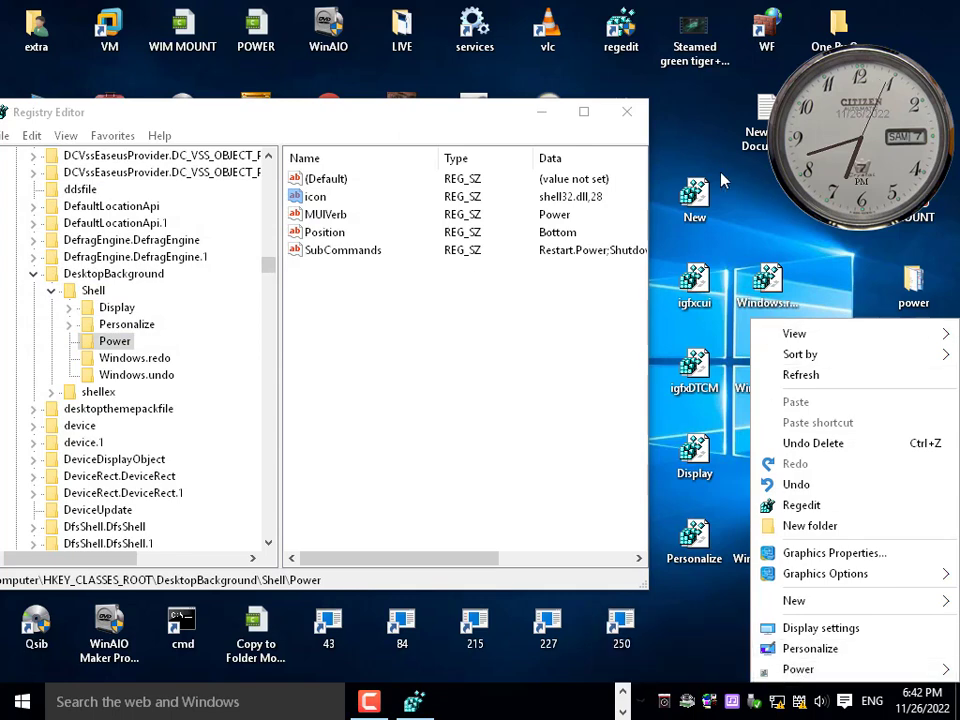
{"action": "right_click", "coordinate": [748, 188]}
{"action": "mouse_move", "coordinate": [767, 545]}
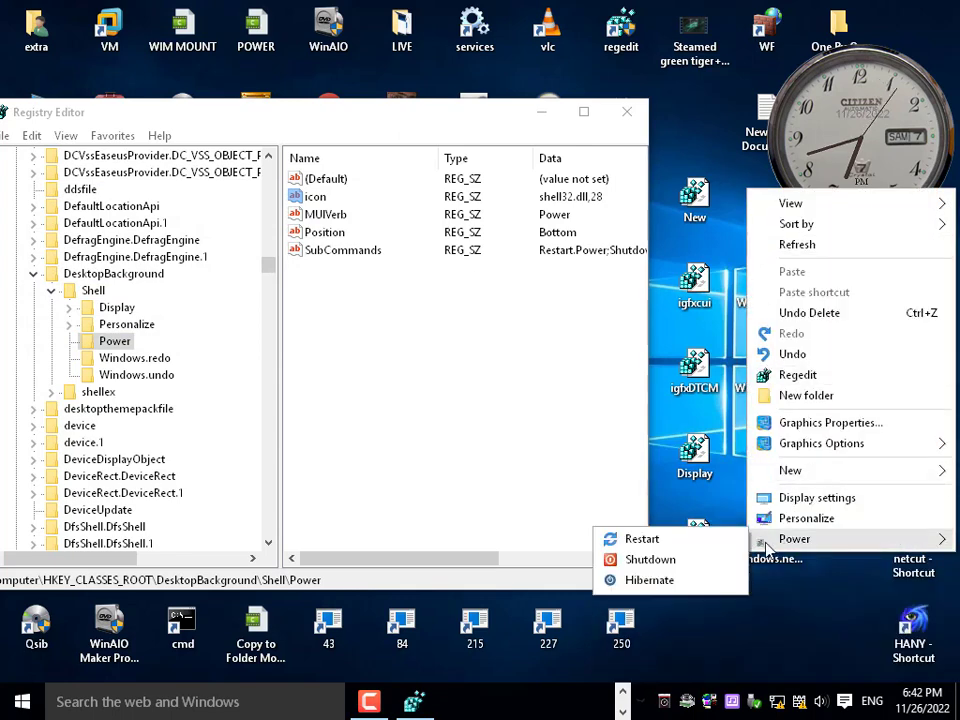
Step: Set the Power key's icon value to shell32.dll,26 and check the Power entry's icon for the desktop background
{"action": "double_click", "coordinate": [310, 196]}
{"action": "left_click", "coordinate": [179, 290]}
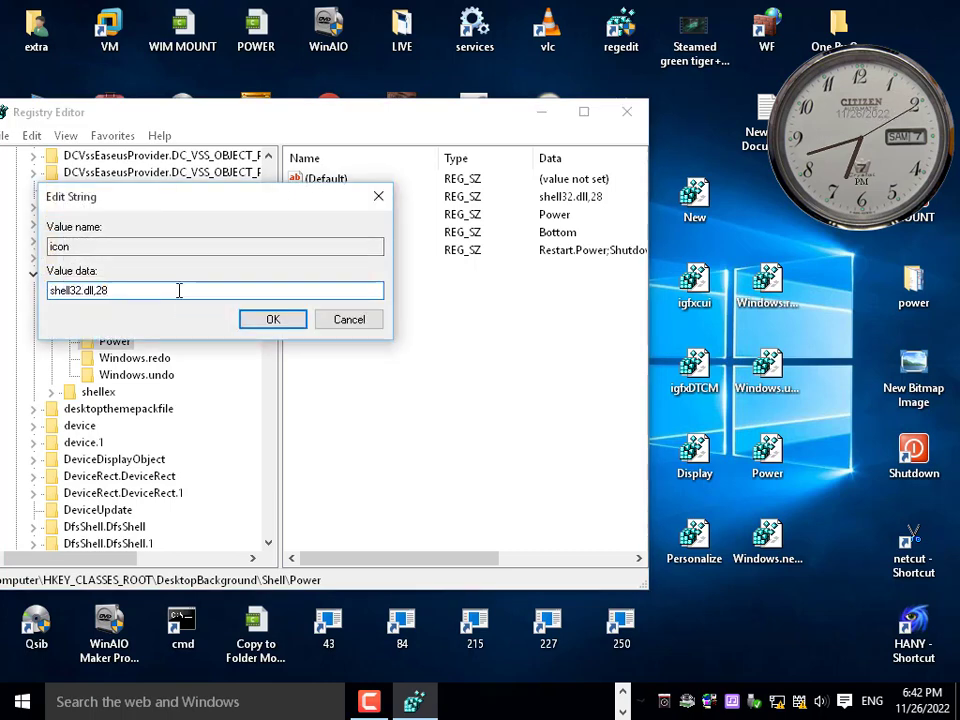
{"action": "key", "text": "BackSpace"}
{"action": "type", "text": "6"}
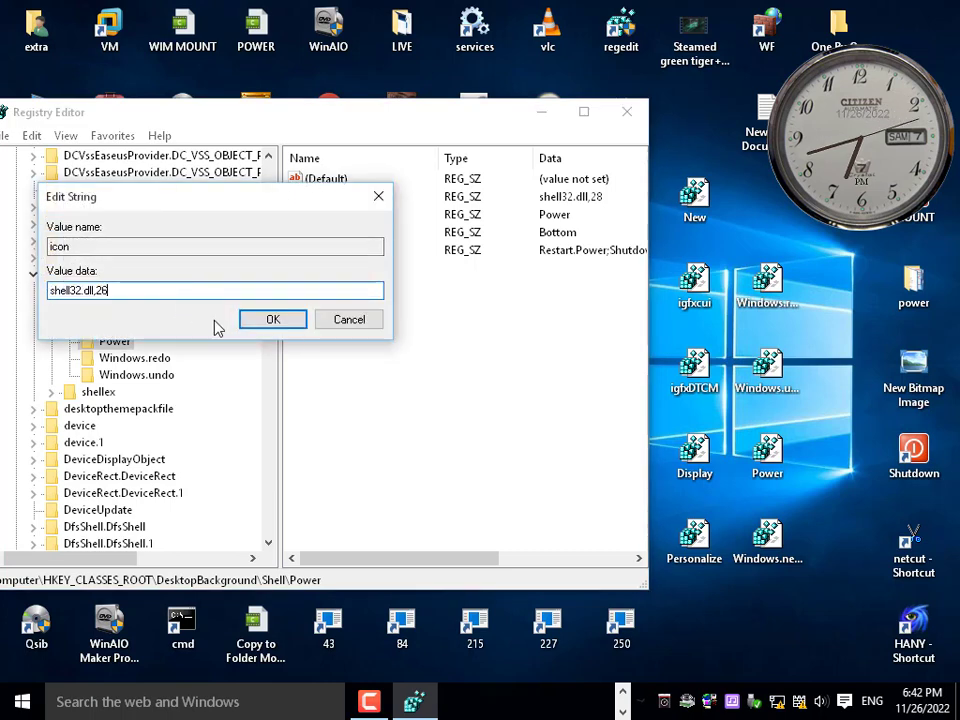
{"action": "left_click", "coordinate": [284, 325]}
{"action": "right_click", "coordinate": [733, 210]}
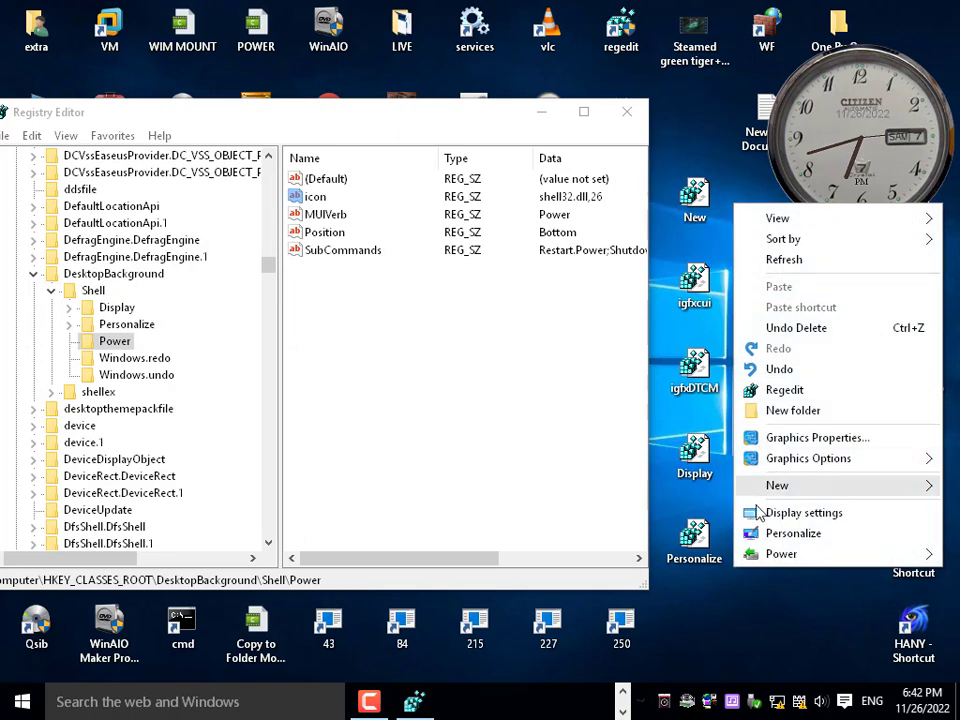
{"action": "mouse_move", "coordinate": [770, 566]}
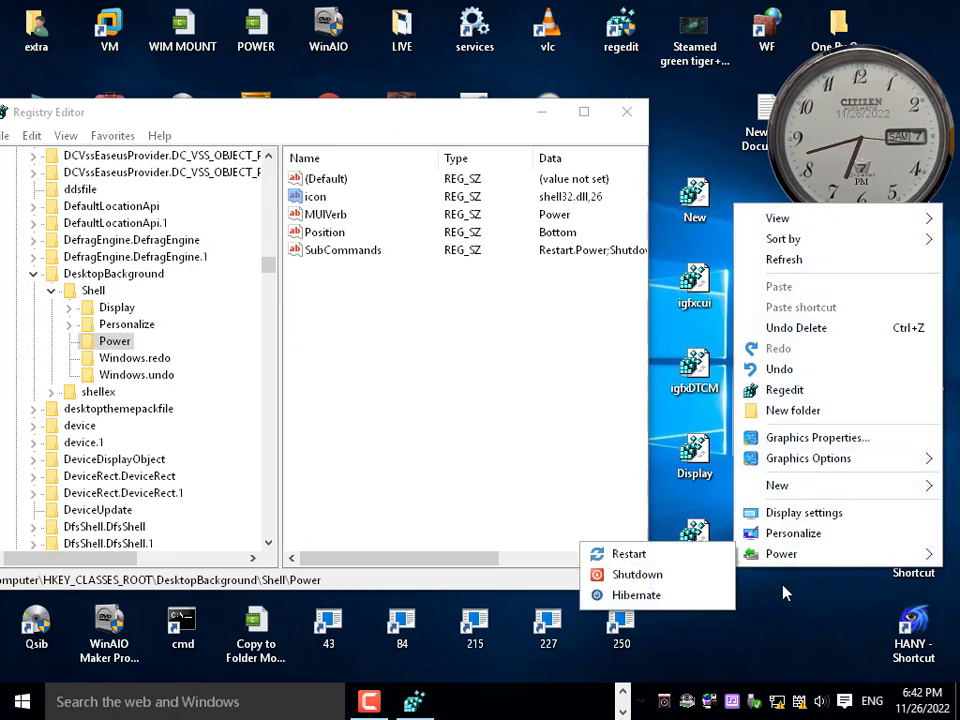
{"action": "left_click", "coordinate": [785, 590]}
{"action": "right_click", "coordinate": [746, 206]}
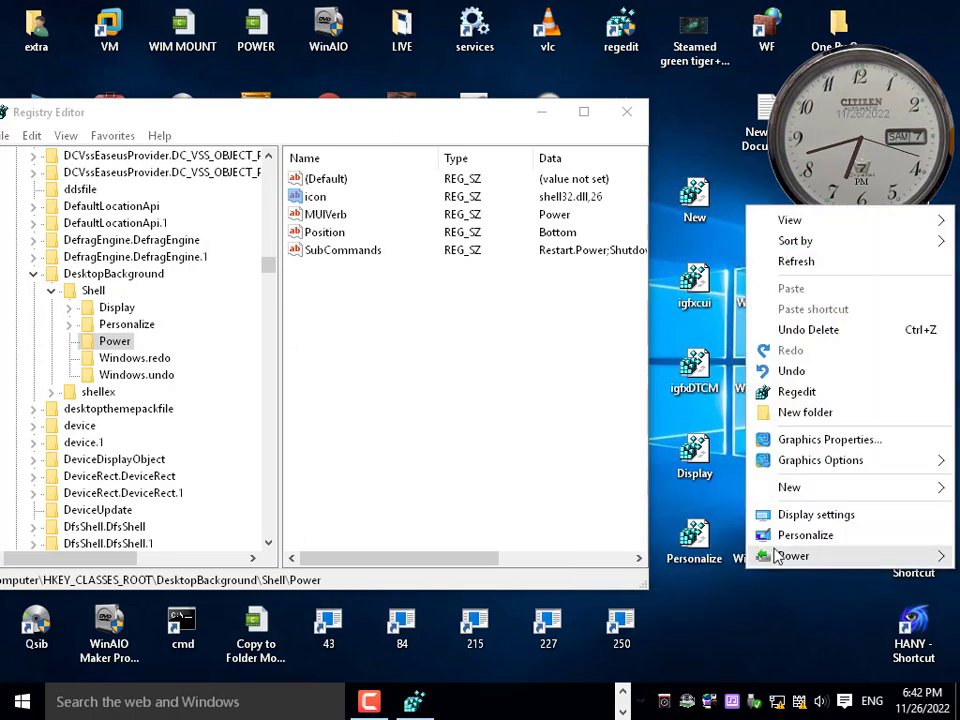
{"action": "mouse_move", "coordinate": [765, 555]}
Step: Set the Power key's icon value to shell32.dll,27 and check the Power entry's icon for the desktop background
{"action": "double_click", "coordinate": [311, 200]}
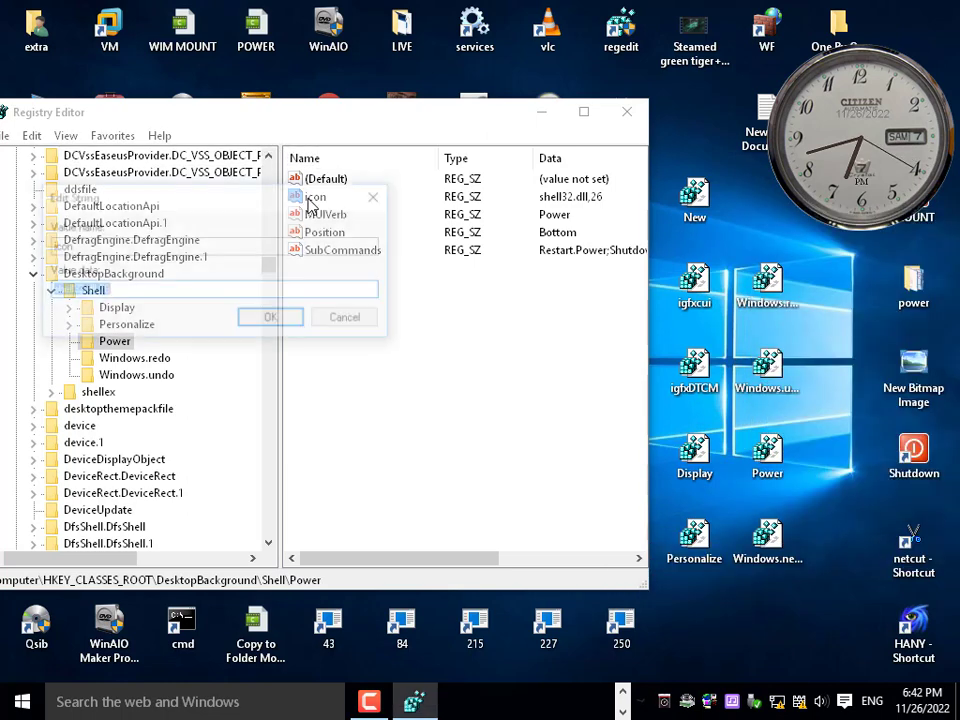
{"action": "left_click", "coordinate": [192, 289]}
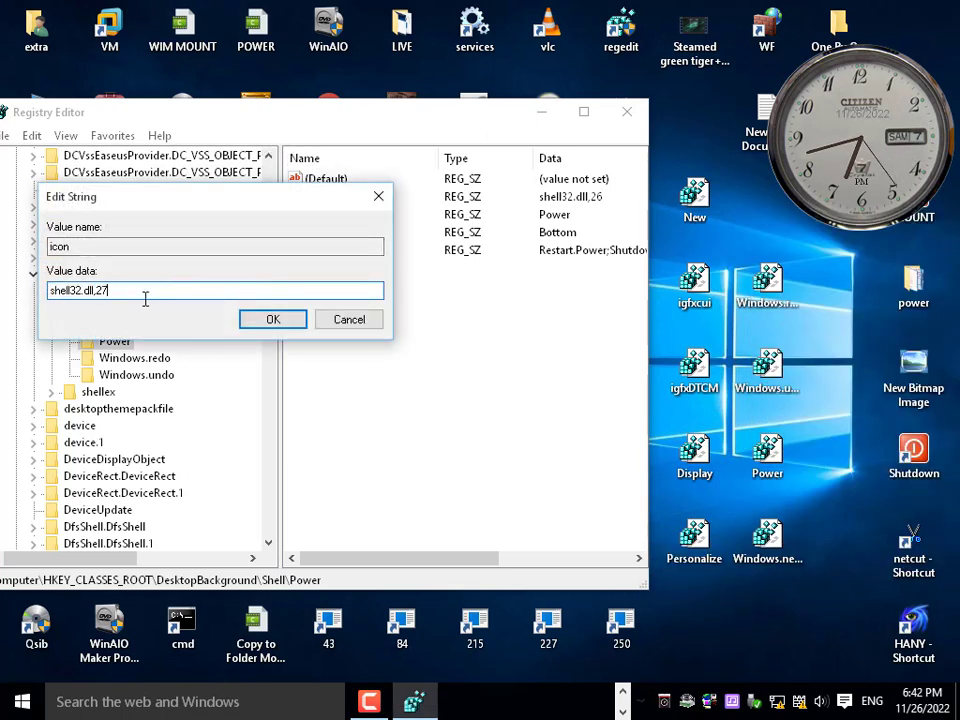
{"action": "type", "text": "7"}
{"action": "left_click", "coordinate": [283, 321]}
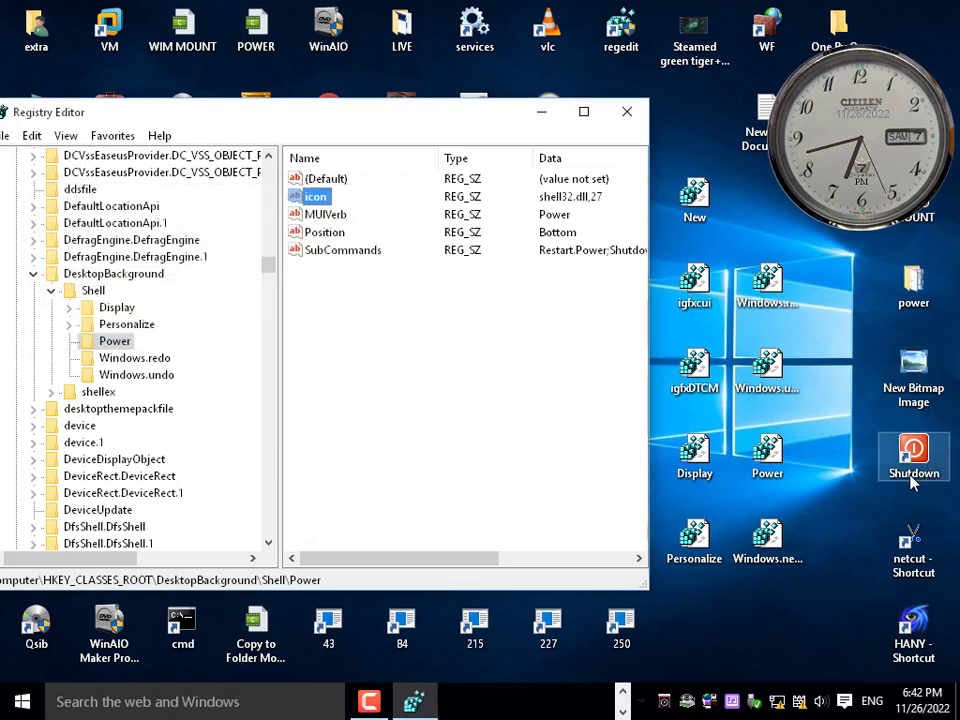
{"action": "right_click", "coordinate": [745, 200]}
{"action": "mouse_move", "coordinate": [785, 556]}
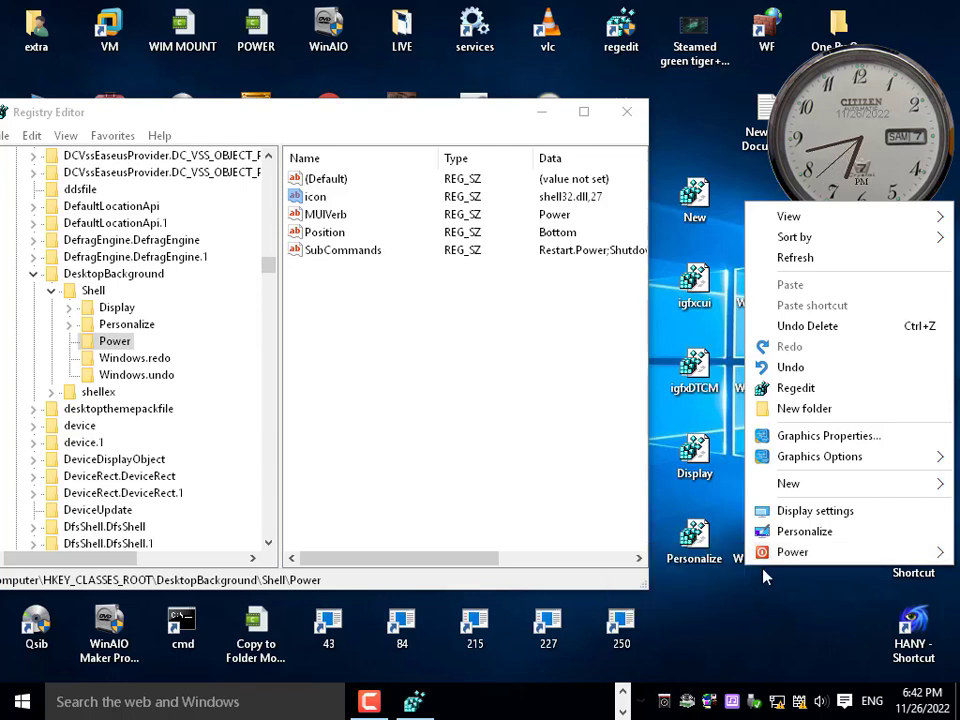
Step: Check the desktop background's Power commands against the registry's Power key
{"action": "left_click", "coordinate": [322, 338]}
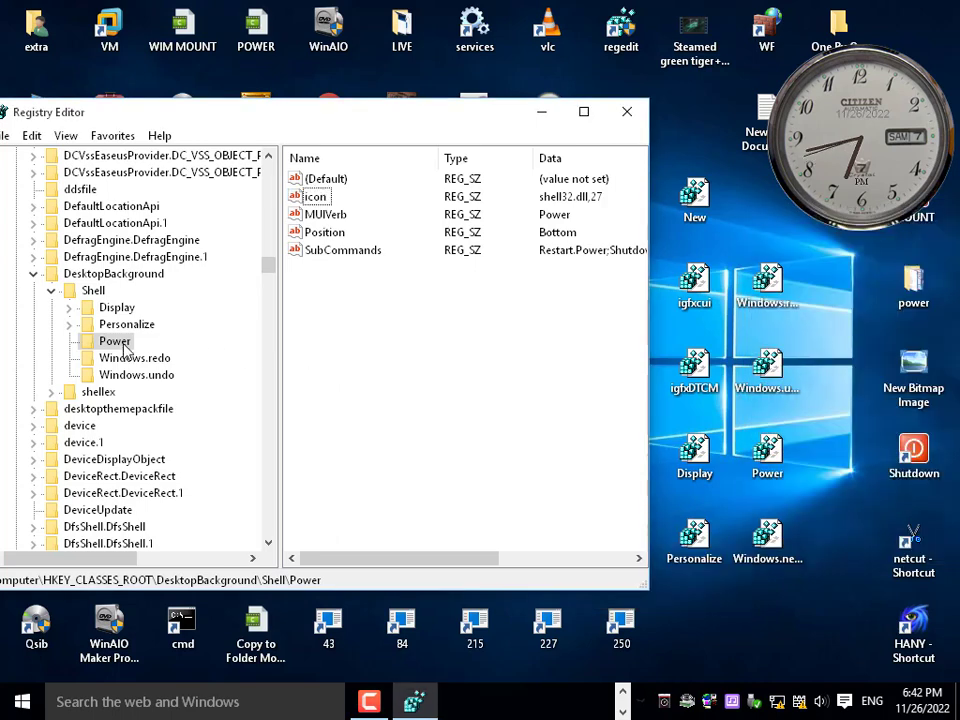
{"action": "left_click", "coordinate": [745, 355]}
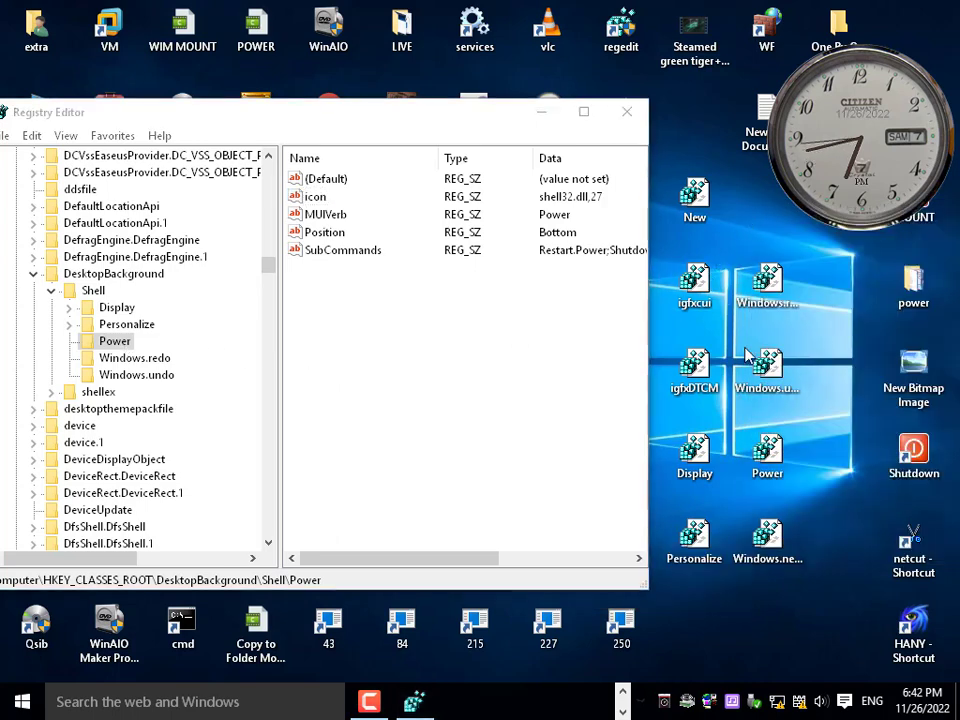
{"action": "right_click", "coordinate": [745, 355]}
{"action": "mouse_move", "coordinate": [765, 566]}
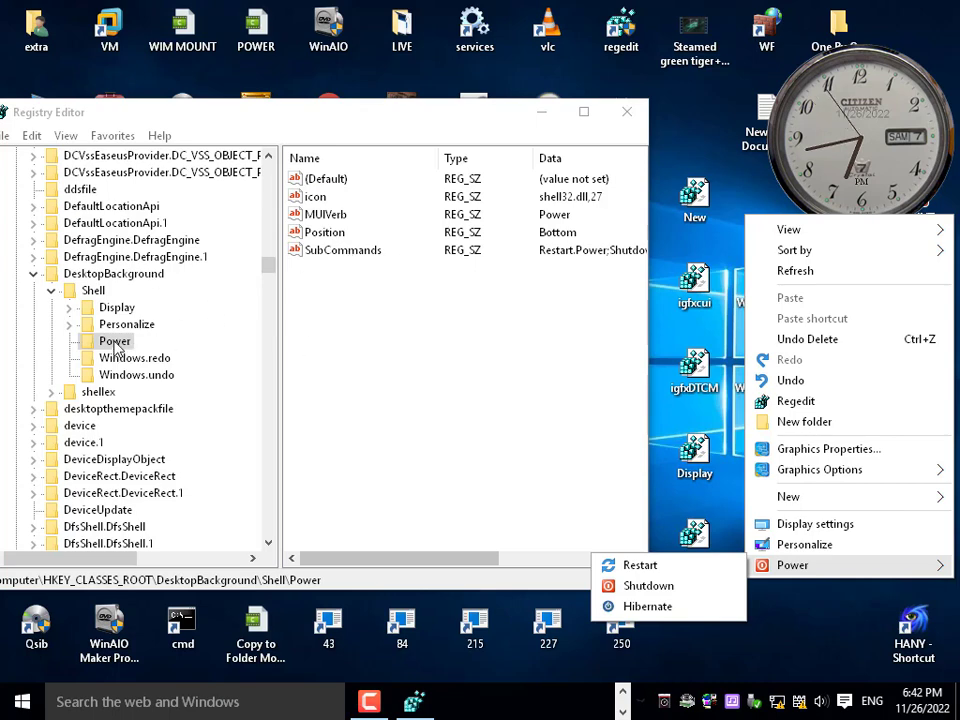
{"action": "left_click", "coordinate": [512, 312]}
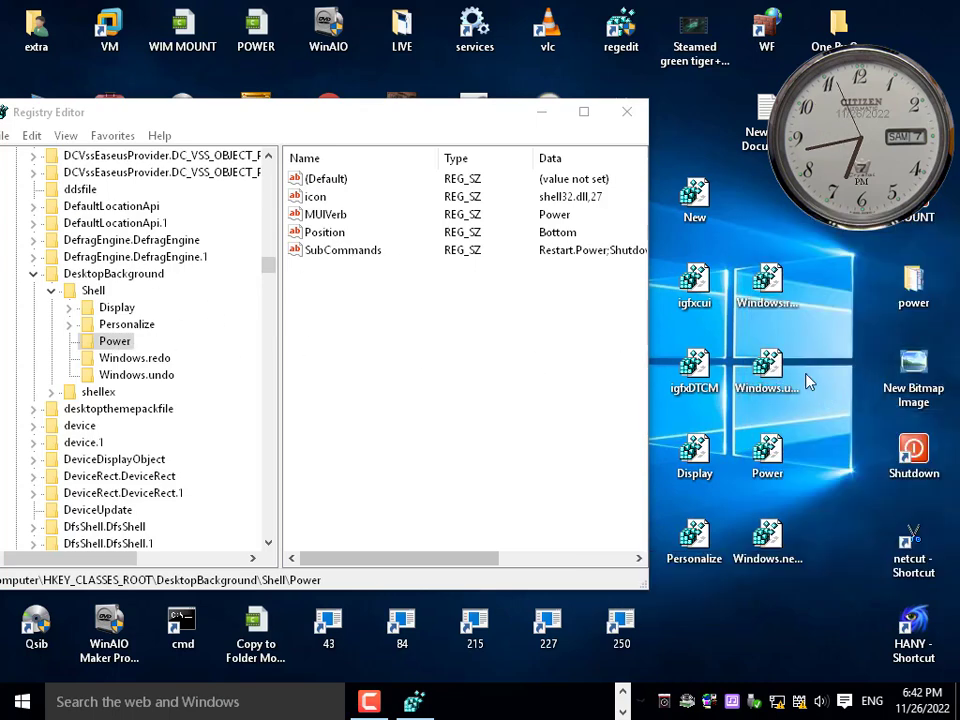
Step: Open the desktop's Power registry file in Notepad and place it where the key's values stay in view
{"action": "right_click", "coordinate": [764, 455]}
{"action": "left_click", "coordinate": [730, 118]}
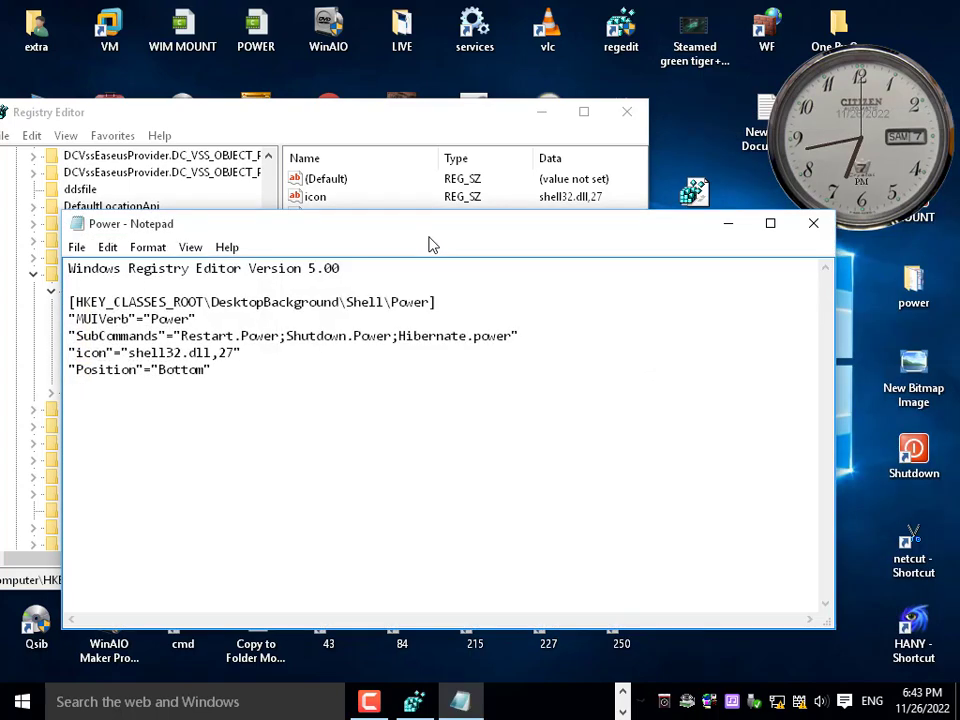
{"action": "left_click_drag", "start_coordinate": [432, 245], "coordinate": [716, 430]}
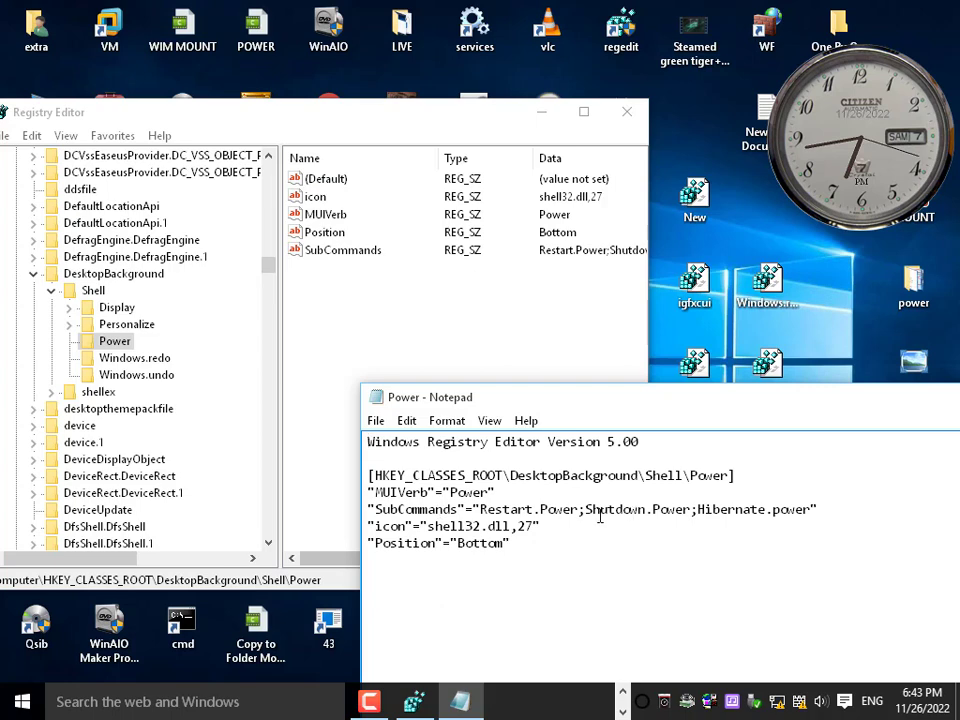
Step: Collapse the DesktopBackground and HKEY_CLASSES_ROOT keys in Registry Editor and select HKEY_LOCAL_MACHINE
{"action": "left_click", "coordinate": [34, 273]}
{"action": "left_click_drag", "start_coordinate": [270, 270], "coordinate": [272, 145]}
{"action": "double_click", "coordinate": [100, 169]}
{"action": "left_click_drag", "start_coordinate": [182, 119], "coordinate": [205, 63]}
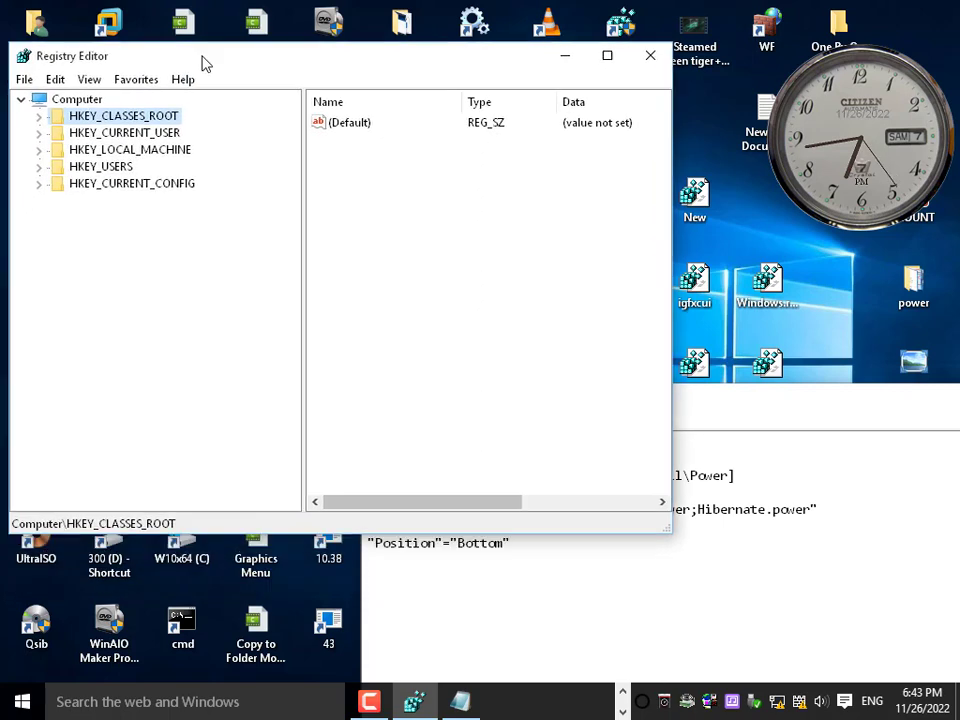
{"action": "left_click", "coordinate": [147, 150]}
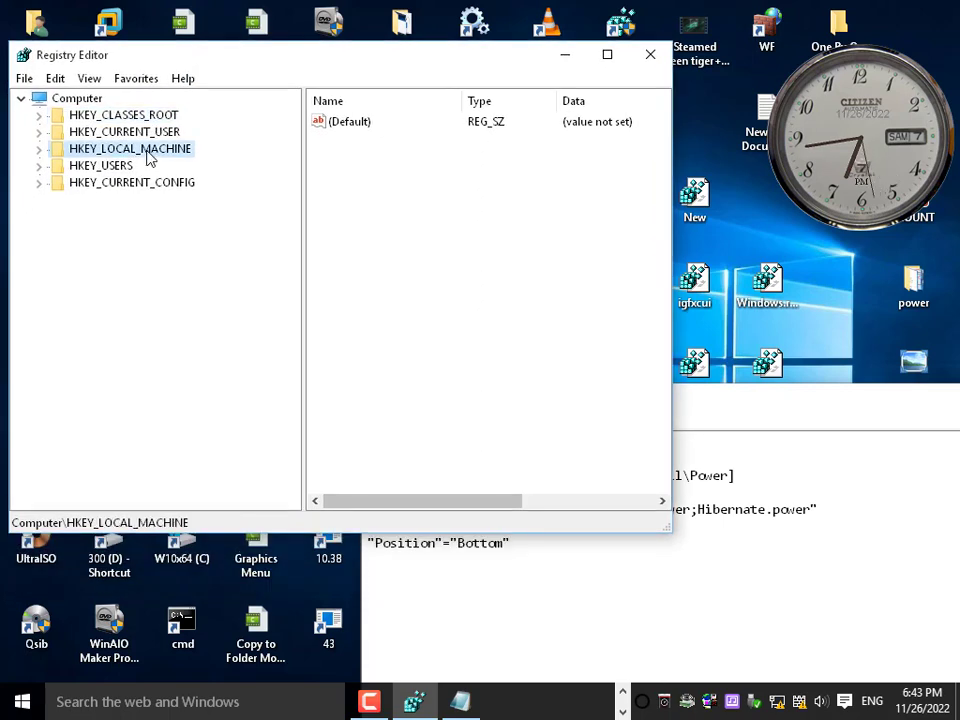
Step: Compare the desktop background's Power submenu with the Power file in Notepad and select its SubCommands line
{"action": "left_click_drag", "start_coordinate": [825, 405], "coordinate": [829, 441]}
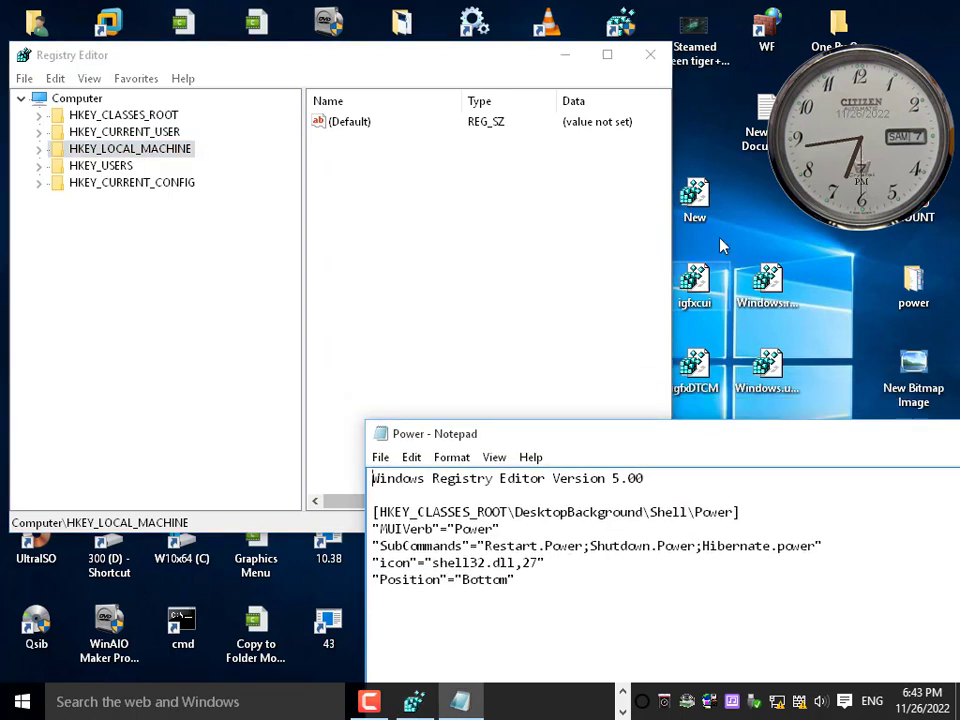
{"action": "right_click", "coordinate": [740, 197]}
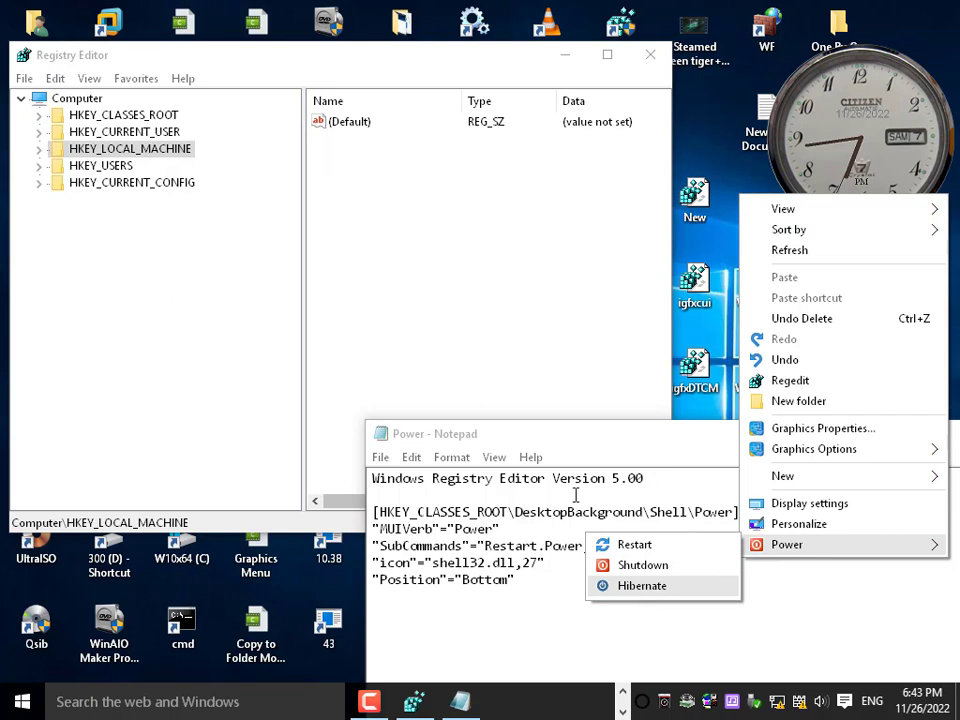
{"action": "left_click", "coordinate": [458, 560]}
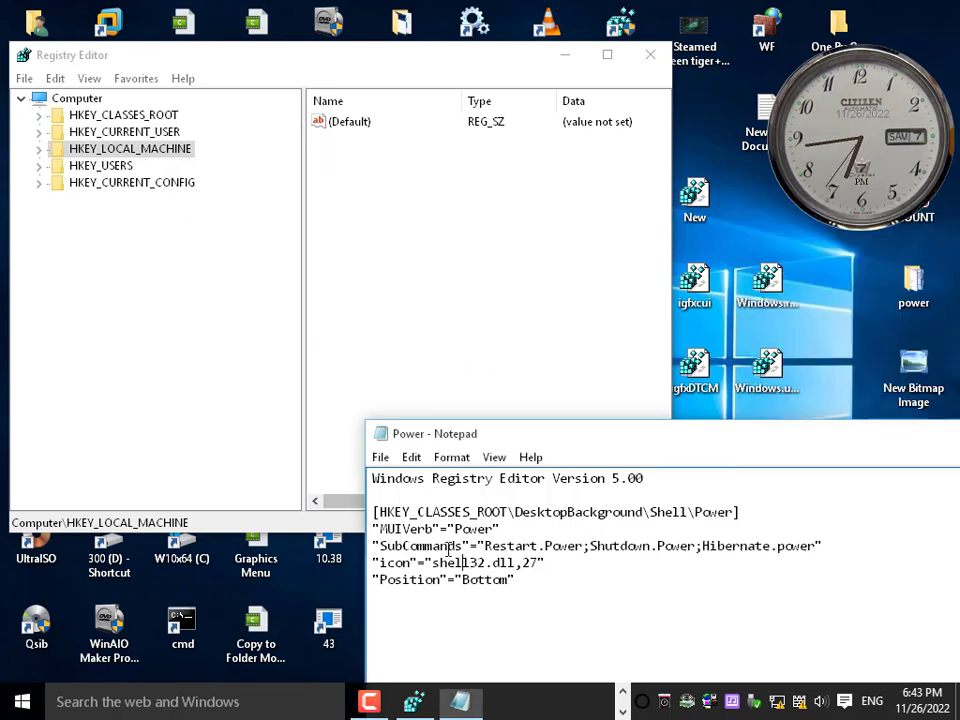
{"action": "right_click", "coordinate": [752, 297]}
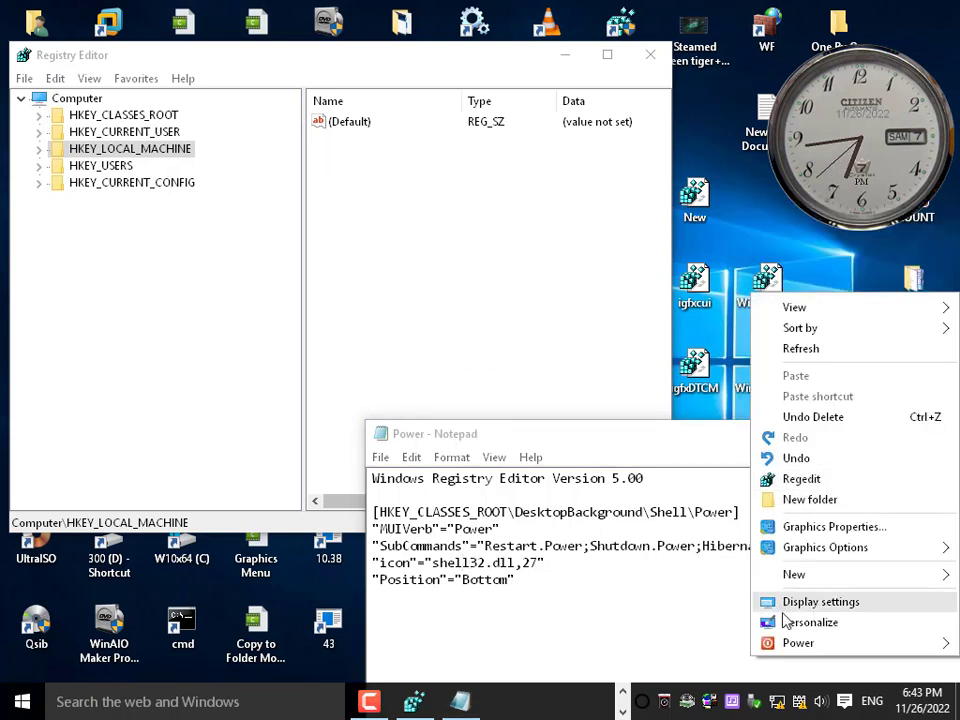
{"action": "left_click", "coordinate": [418, 536]}
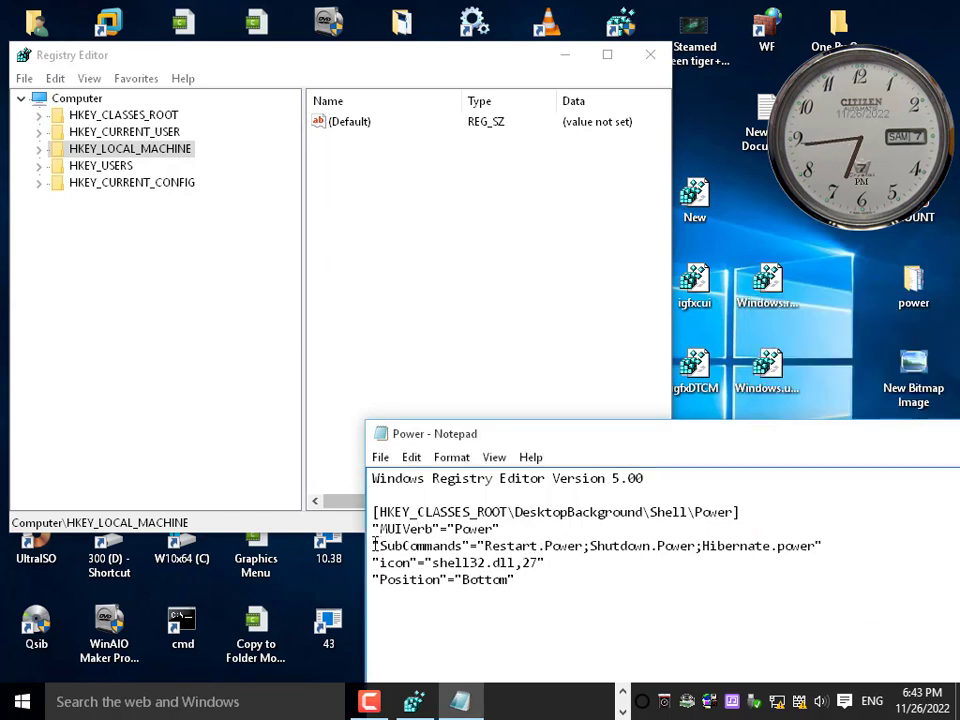
{"action": "left_click_drag", "start_coordinate": [409, 543], "coordinate": [860, 554]}
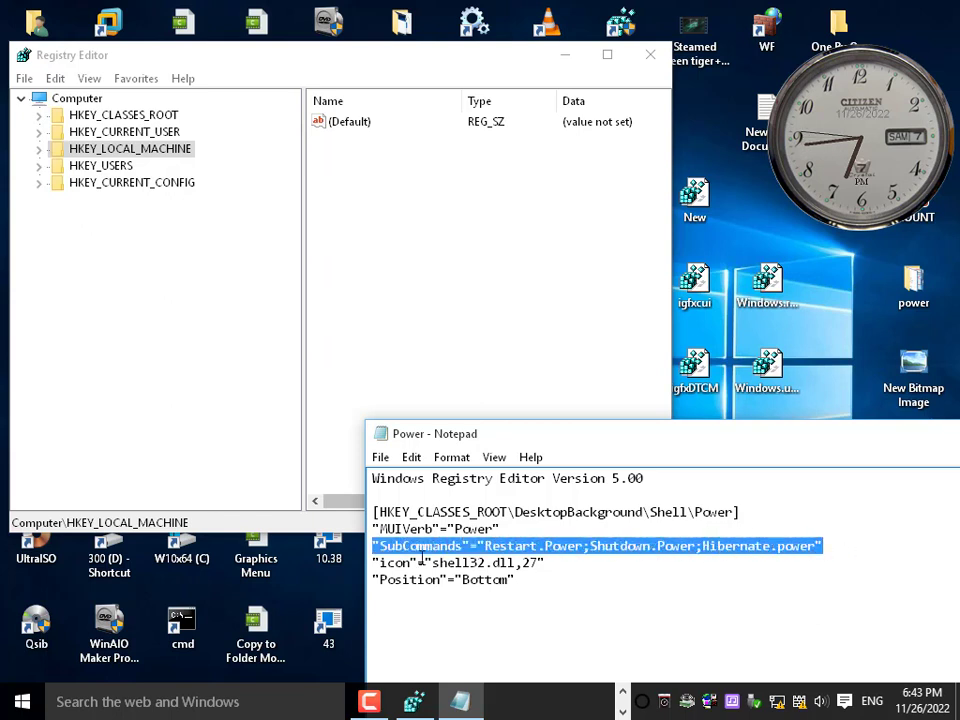
Step: Expand HKEY_LOCAL_MACHINE\SOFTWARE\Microsoft in Registry Editor
{"action": "left_click", "coordinate": [142, 150]}
{"action": "double_click", "coordinate": [142, 150]}
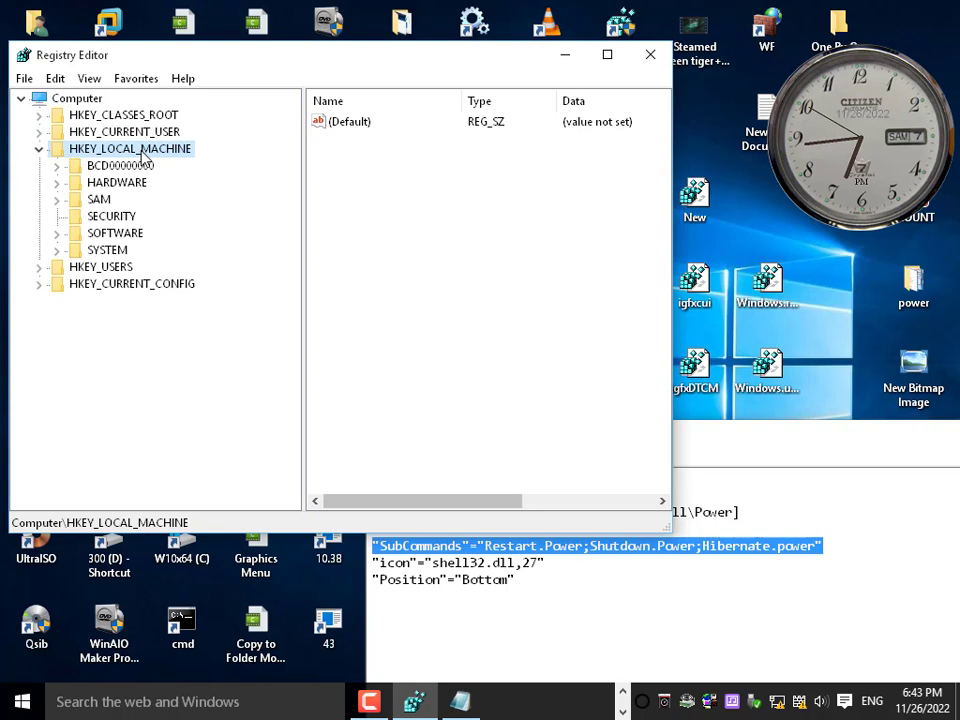
{"action": "double_click", "coordinate": [117, 234]}
{"action": "scroll", "coordinate": [117, 240], "scroll_direction": "down", "scroll_amount": 4}
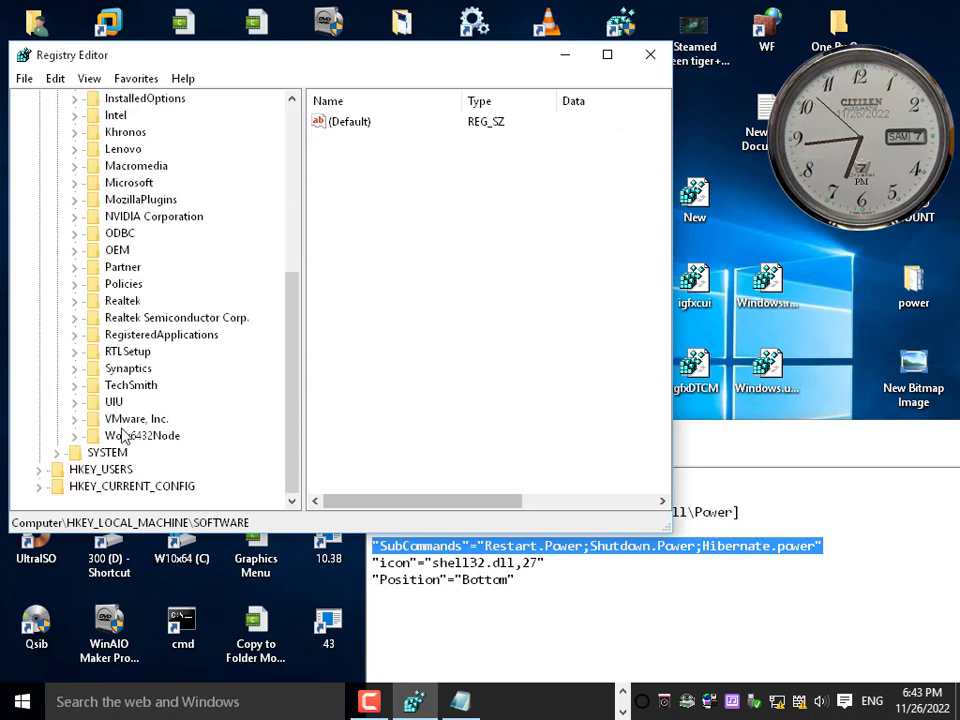
{"action": "double_click", "coordinate": [129, 183]}
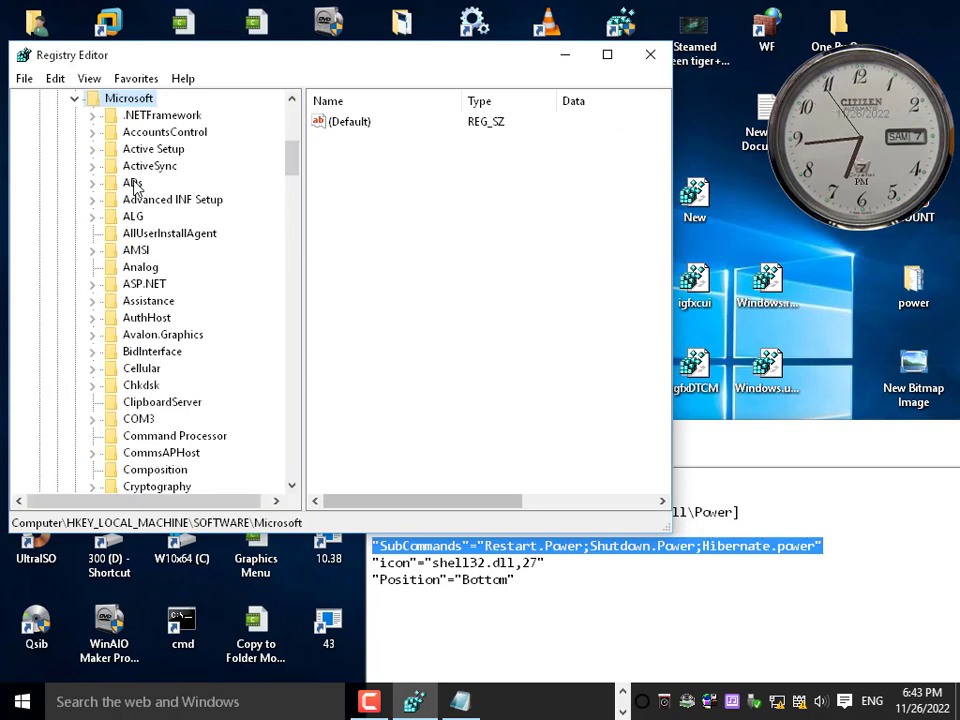
Step: Find the Windows key under Microsoft and expand it down to CurrentVersion
{"action": "scroll", "coordinate": [160, 375], "scroll_direction": "down", "scroll_amount": 5}
{"action": "scroll", "coordinate": [160, 380], "scroll_direction": "down", "scroll_amount": 15}
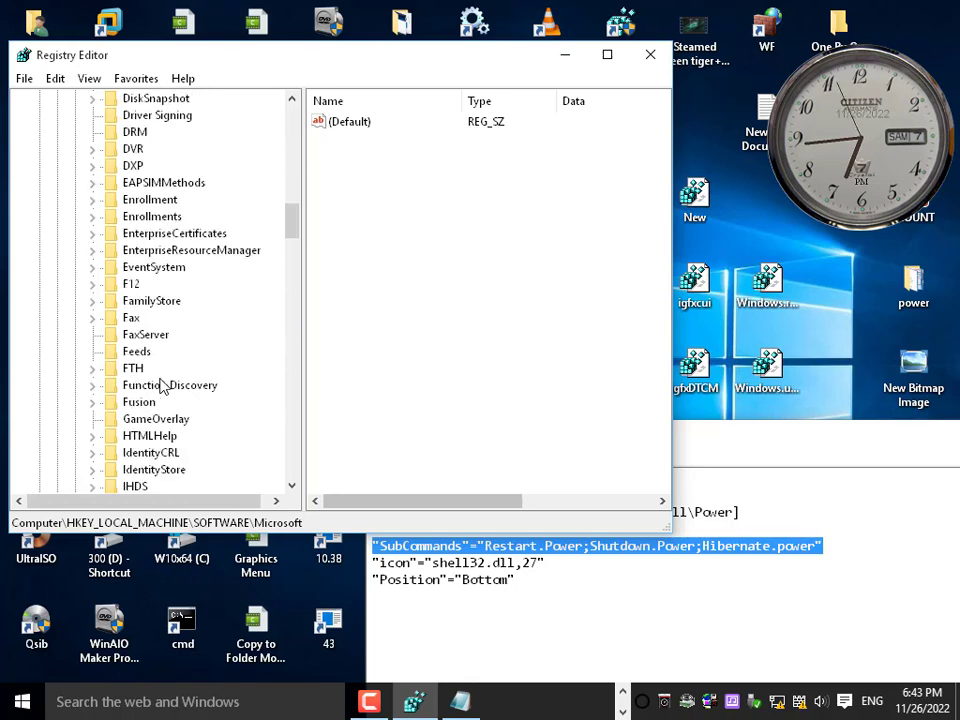
{"action": "scroll", "coordinate": [155, 372], "scroll_direction": "down", "scroll_amount": 3}
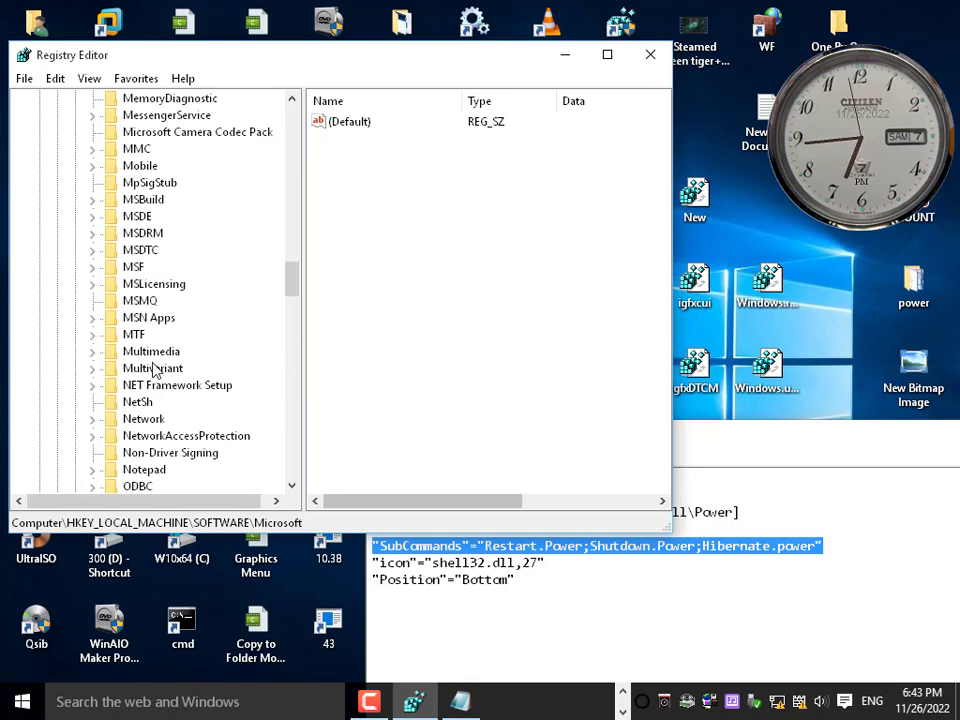
{"action": "left_click", "coordinate": [152, 355]}
{"action": "scroll", "coordinate": [152, 372], "scroll_direction": "down", "scroll_amount": 10}
{"action": "scroll", "coordinate": [150, 372], "scroll_direction": "down", "scroll_amount": 18}
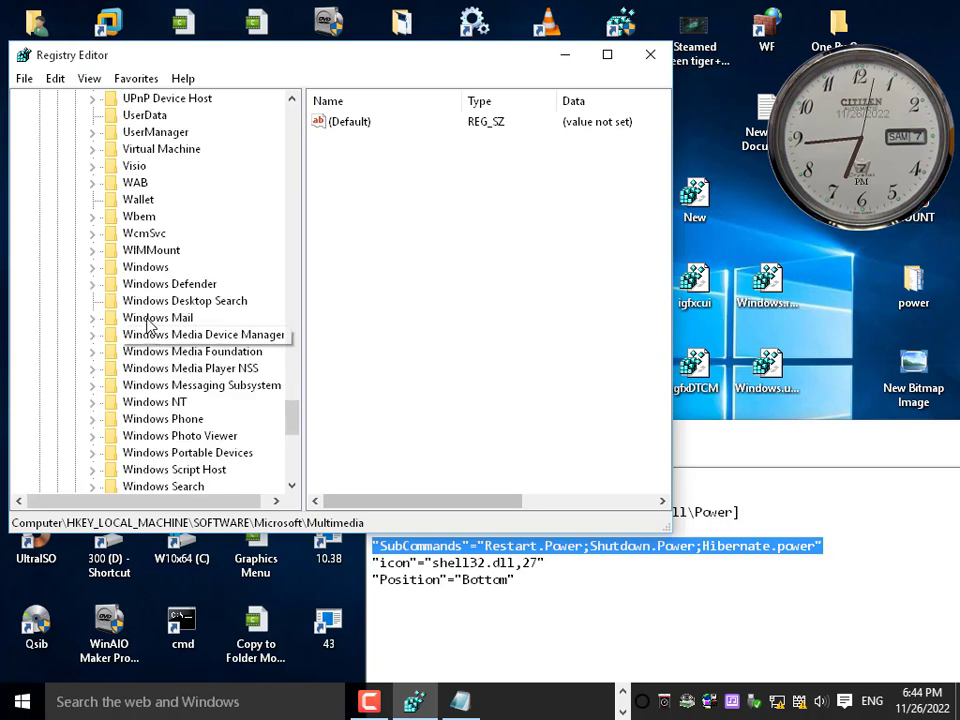
{"action": "double_click", "coordinate": [141, 268]}
{"action": "double_click", "coordinate": [186, 286]}
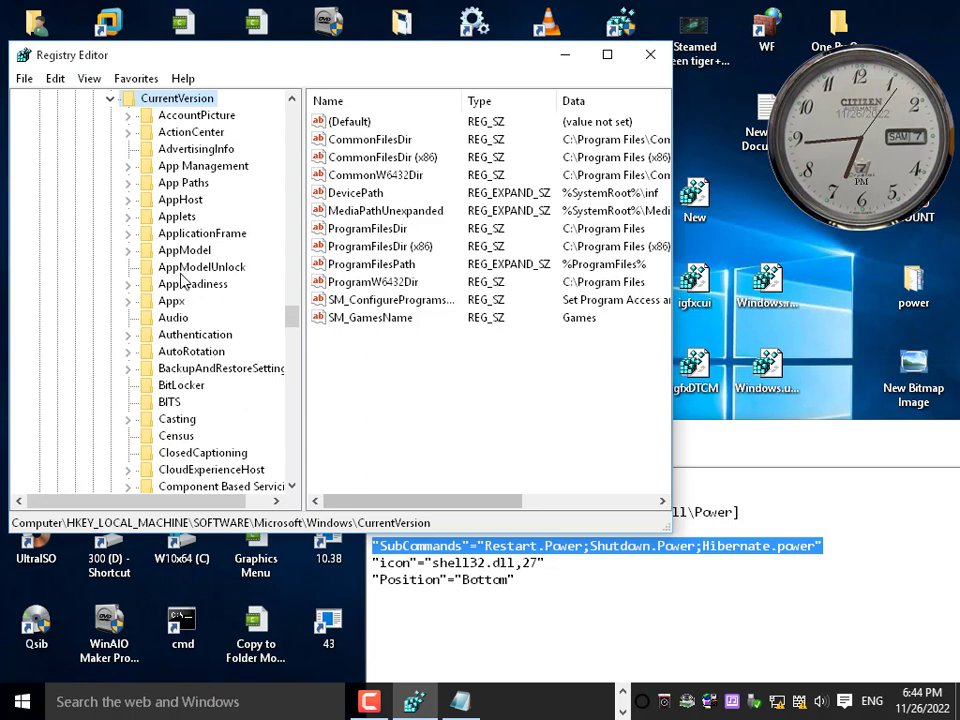
Step: Find the Explorer key under CurrentVersion and expand it
{"action": "left_click", "coordinate": [177, 303]}
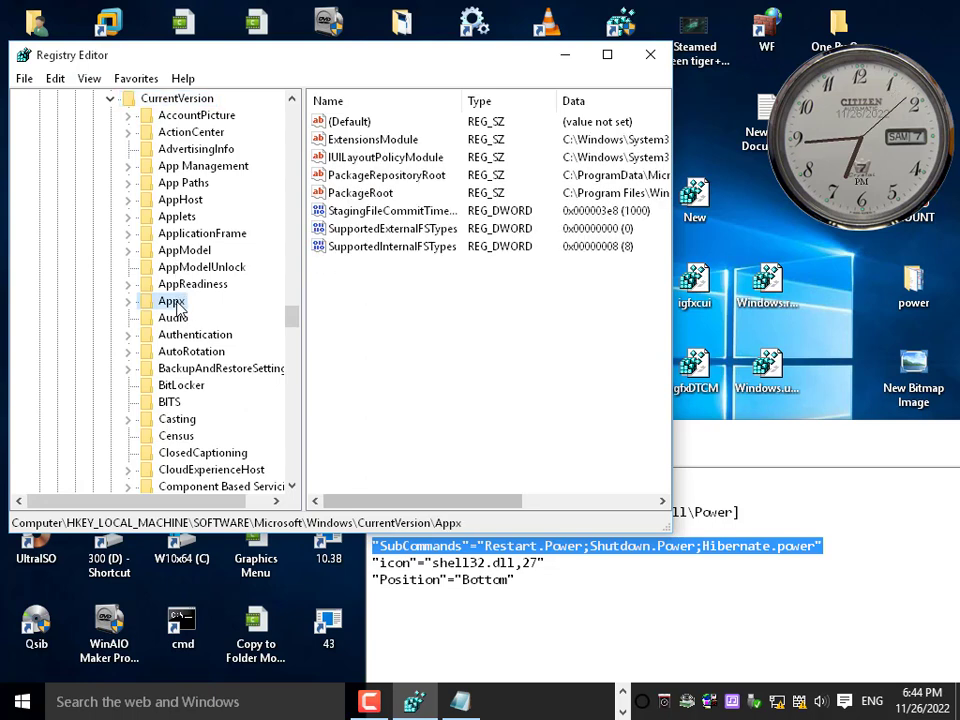
{"action": "key", "text": "e"}
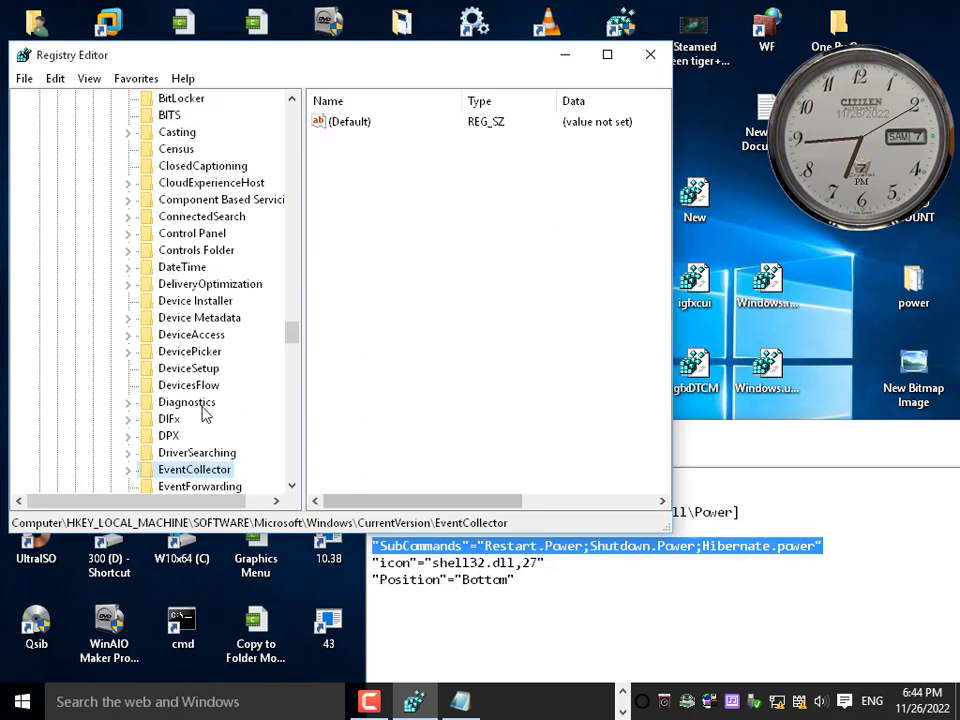
{"action": "scroll", "coordinate": [204, 395], "scroll_direction": "down", "scroll_amount": 5}
{"action": "scroll", "coordinate": [178, 366], "scroll_direction": "down", "scroll_amount": 3}
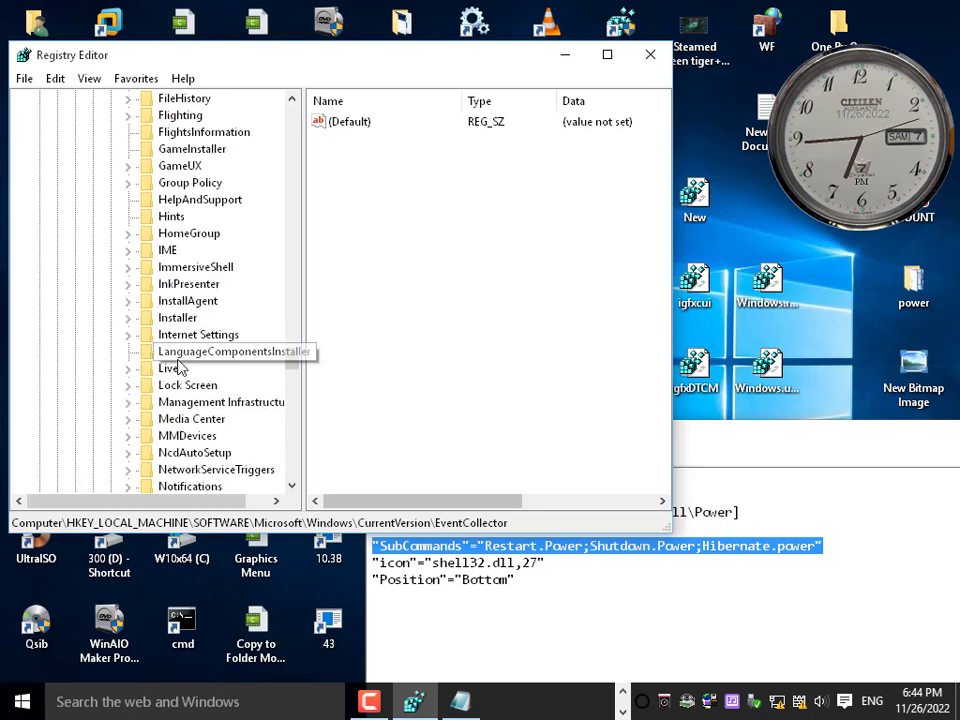
{"action": "scroll", "coordinate": [178, 366], "scroll_direction": "up", "scroll_amount": 7}
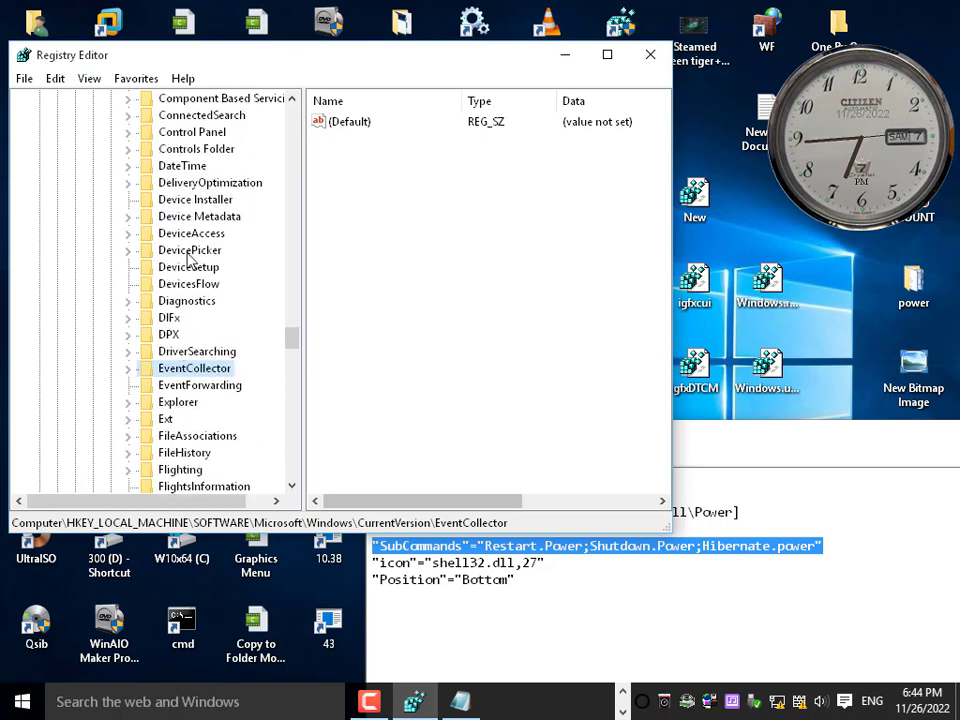
{"action": "double_click", "coordinate": [200, 404]}
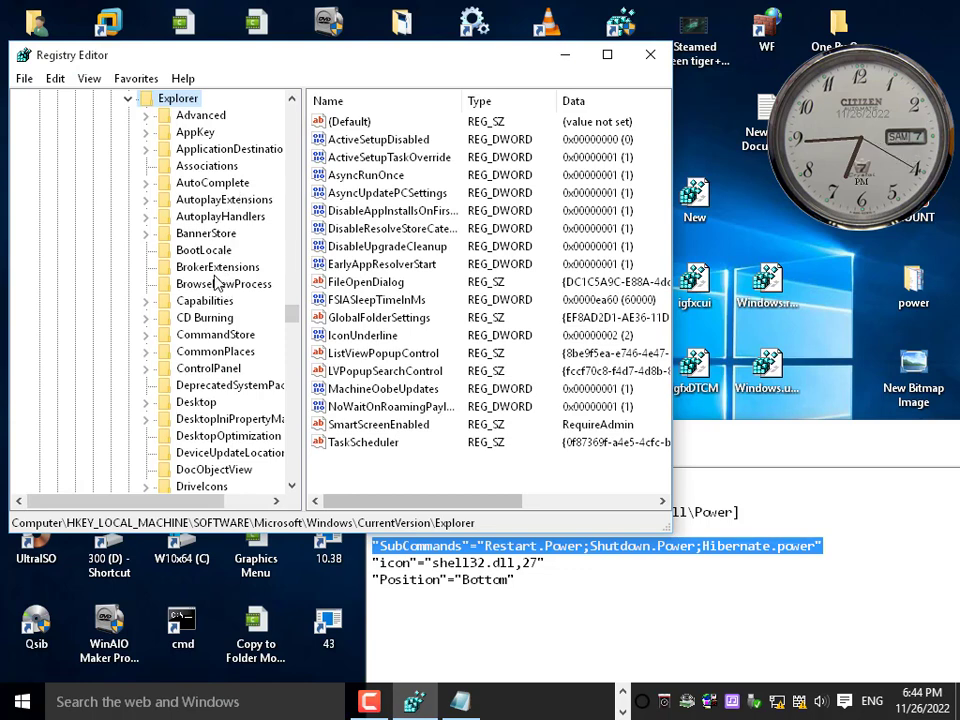
Step: Expand CommandStore\shell under Explorer and widen the key tree until the subkey names are fully readable
{"action": "left_click", "coordinate": [226, 336]}
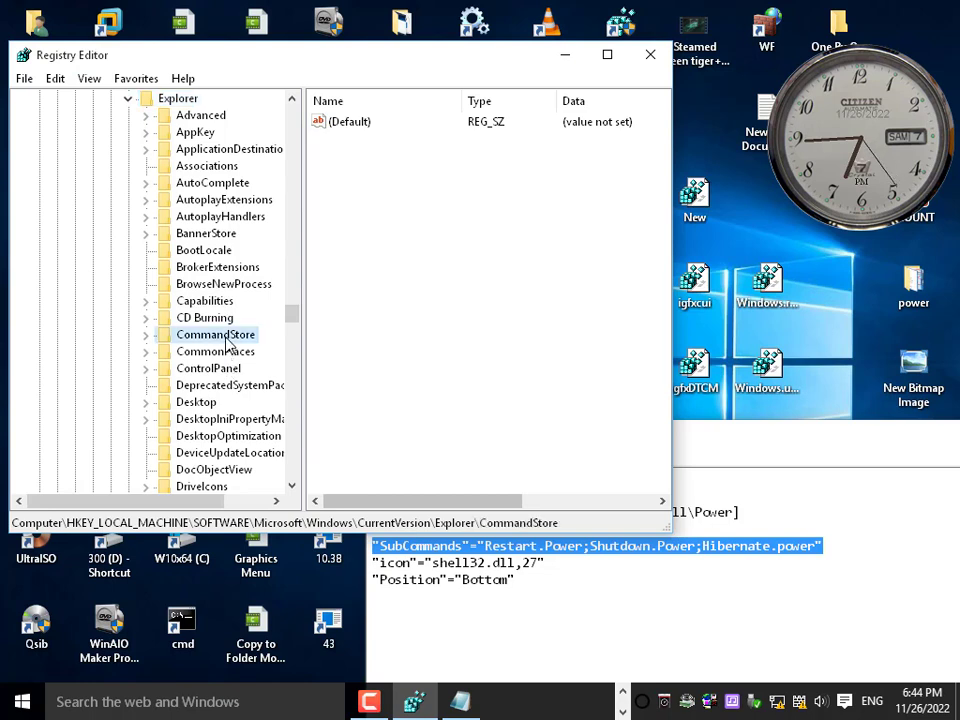
{"action": "double_click", "coordinate": [228, 340]}
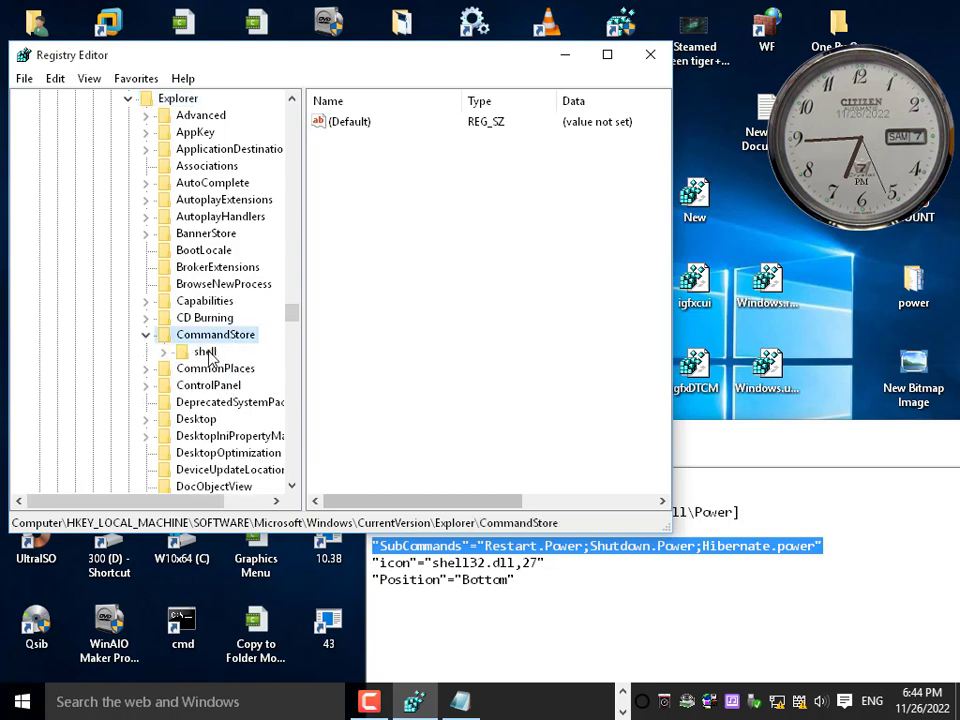
{"action": "left_click", "coordinate": [208, 354]}
{"action": "double_click", "coordinate": [208, 354]}
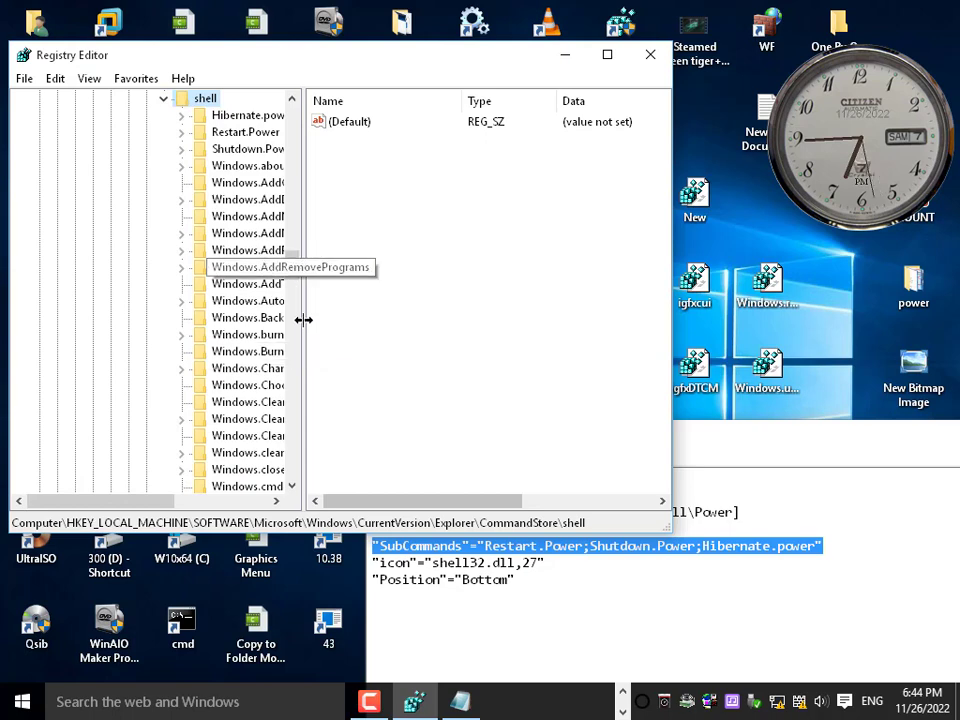
{"action": "left_click_drag", "start_coordinate": [303, 319], "coordinate": [494, 330]}
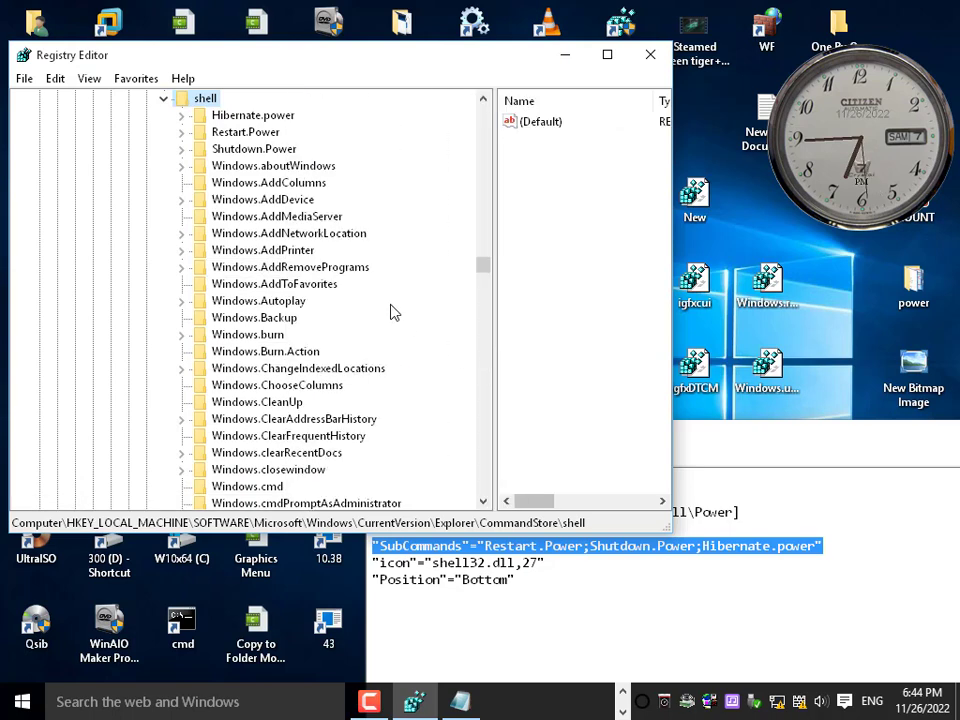
Step: Check the Hibernate.power, Restart.Power and Shutdown.Power keys under shell against the SubCommands names in the Power file
{"action": "left_click", "coordinate": [244, 117]}
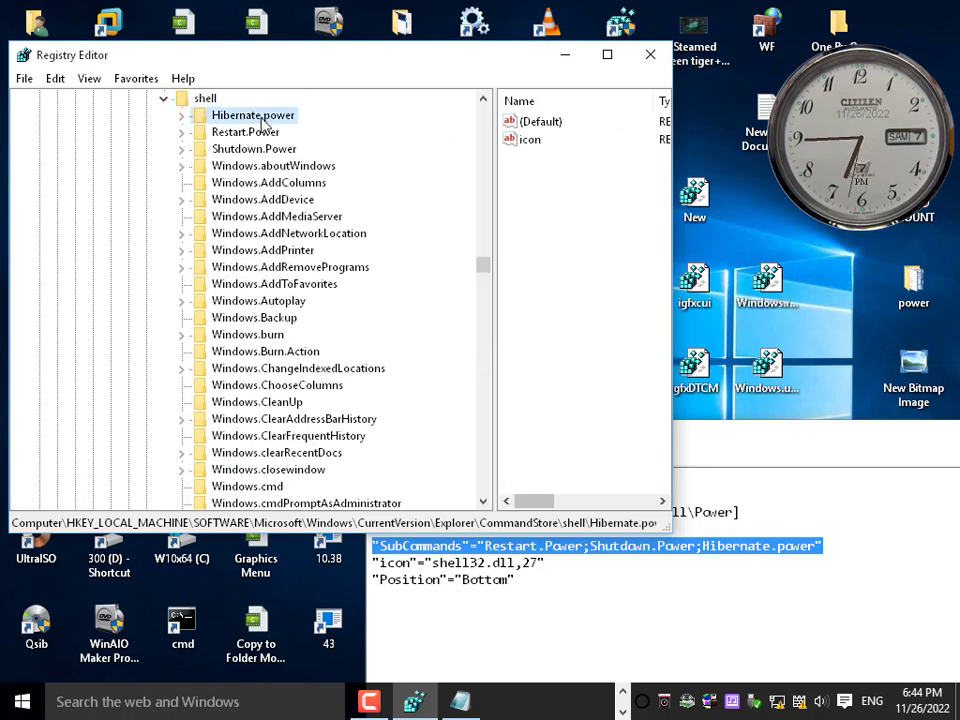
{"action": "left_click", "coordinate": [248, 134]}
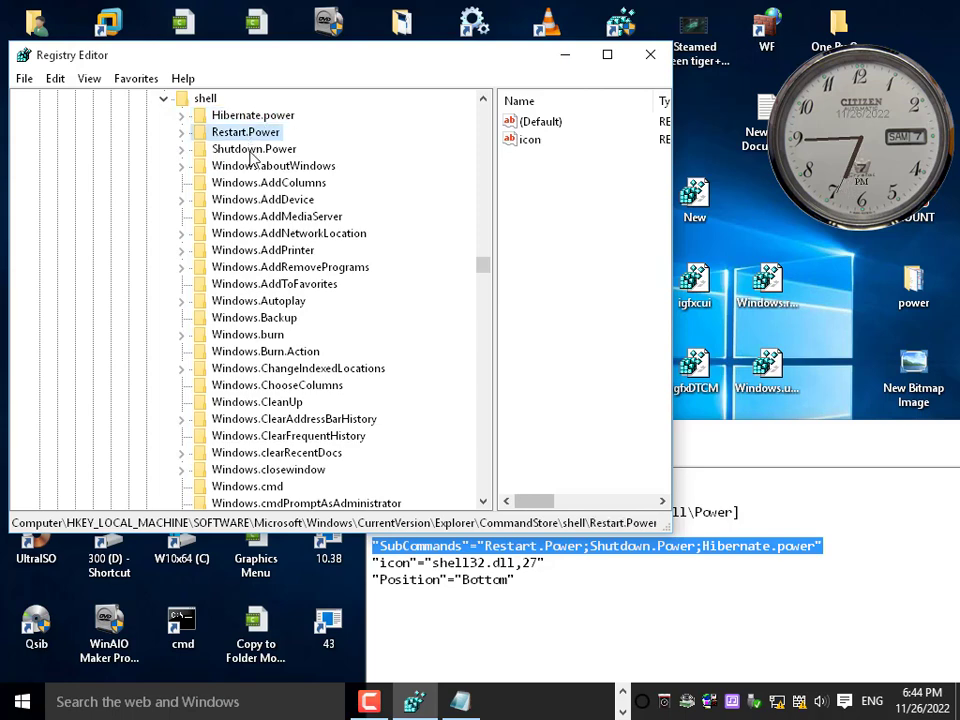
{"action": "left_click", "coordinate": [253, 150]}
{"action": "left_click", "coordinate": [242, 117]}
{"action": "left_click", "coordinate": [240, 134]}
{"action": "left_click", "coordinate": [242, 149]}
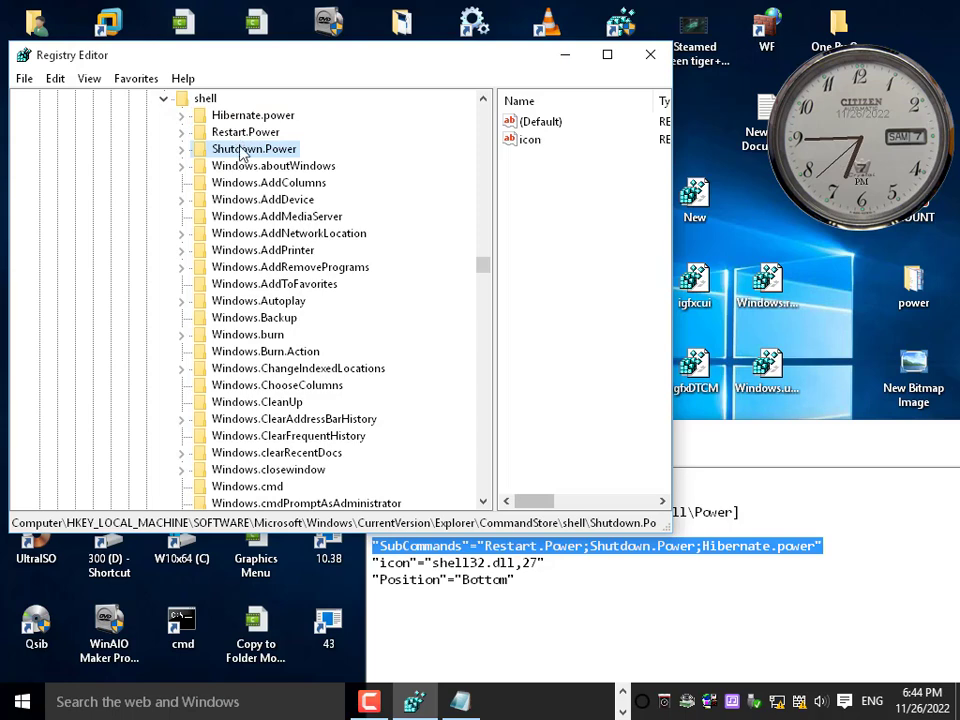
{"action": "scroll", "coordinate": [214, 100], "scroll_direction": "up", "scroll_amount": 3}
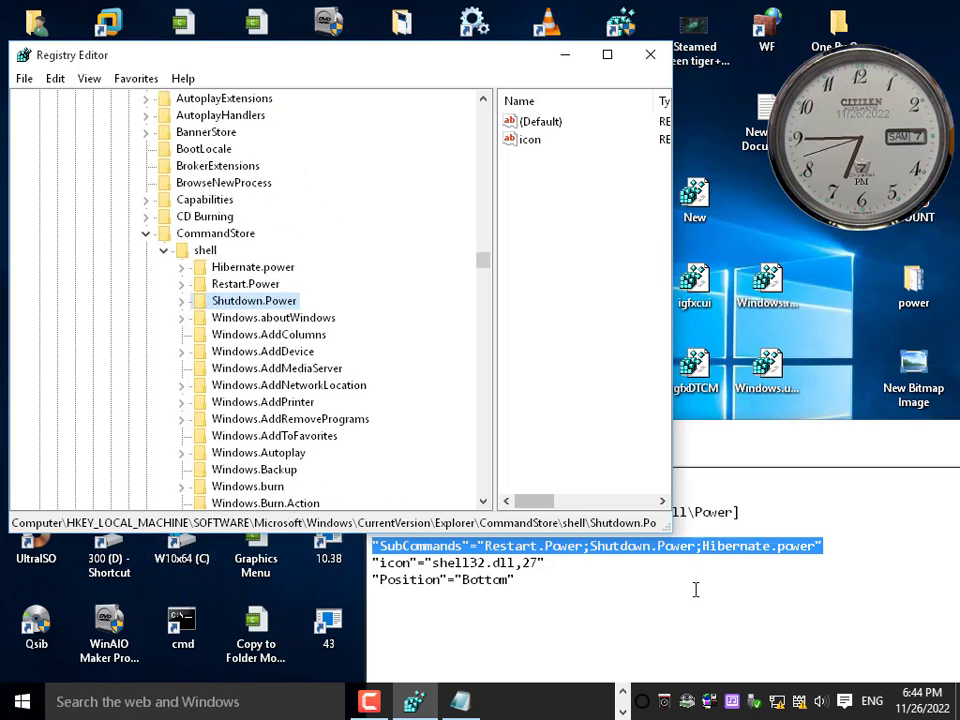
{"action": "left_click", "coordinate": [510, 562]}
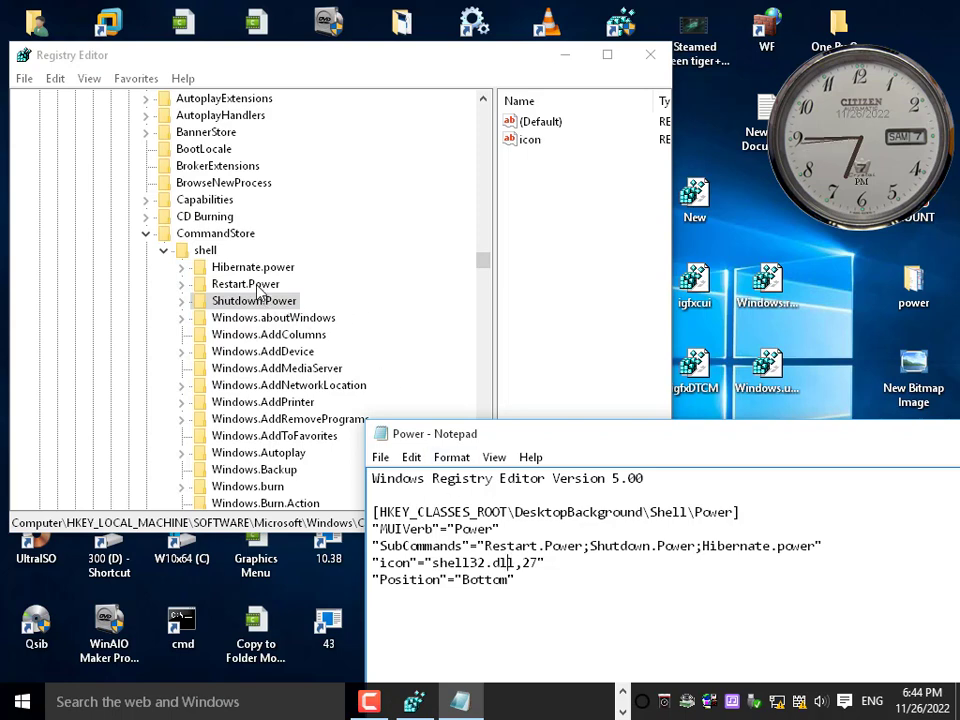
{"action": "left_click", "coordinate": [258, 285]}
{"action": "left_click", "coordinate": [258, 270]}
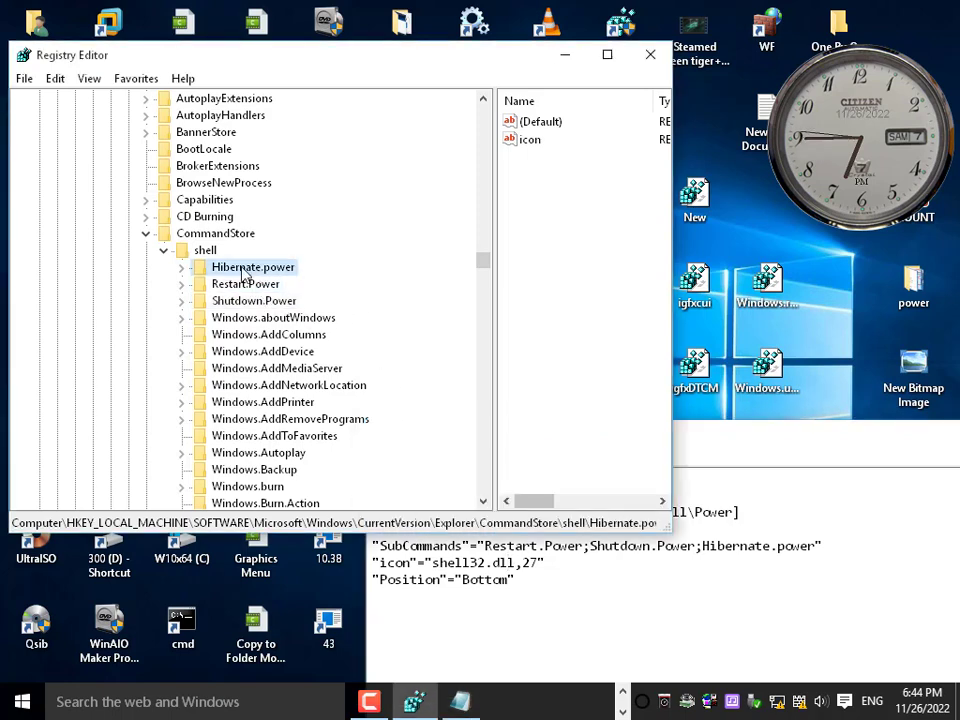
{"action": "right_click", "coordinate": [204, 251]}
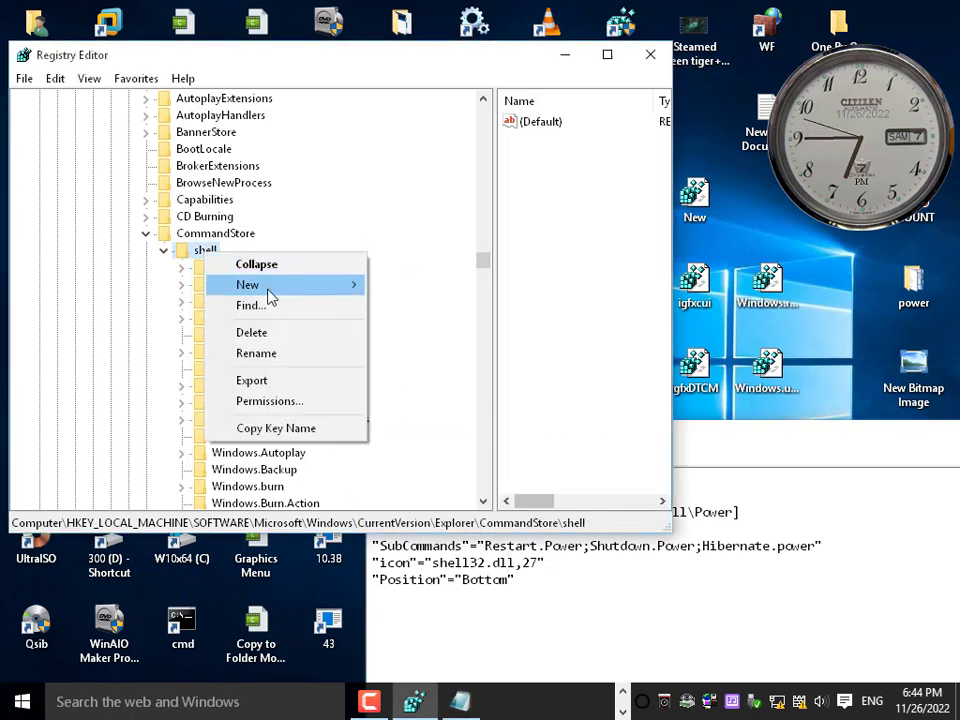
{"action": "mouse_move", "coordinate": [270, 286]}
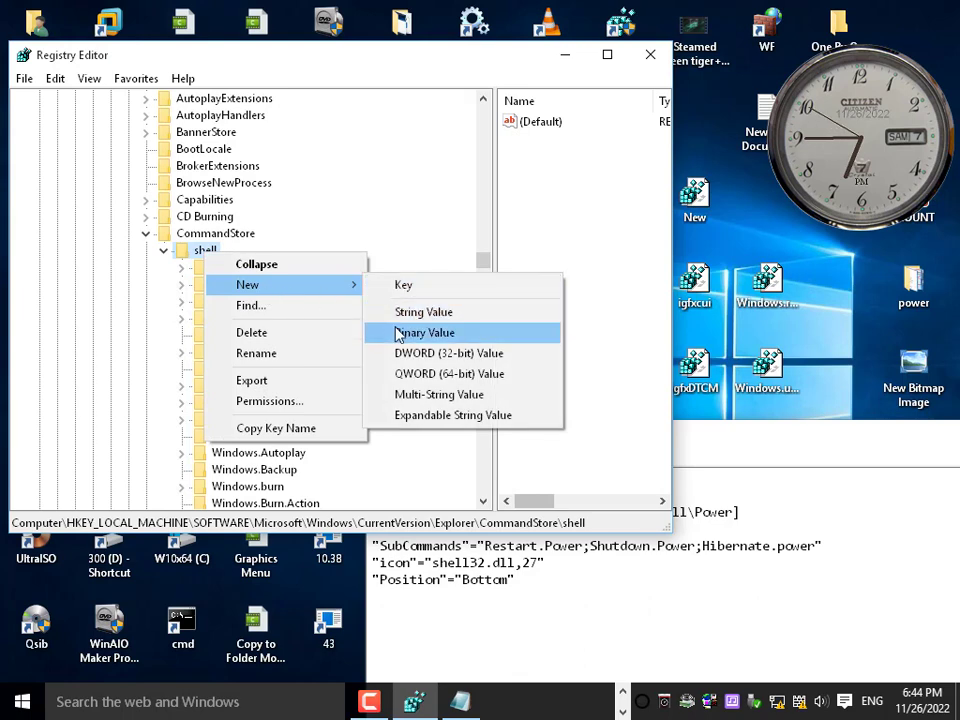
{"action": "left_click", "coordinate": [433, 246]}
Step: Go through the Hibernate.power, Restart.Power and Shutdown.Power keys and expand Hibernate.power to show its command subkey
{"action": "left_click", "coordinate": [250, 272]}
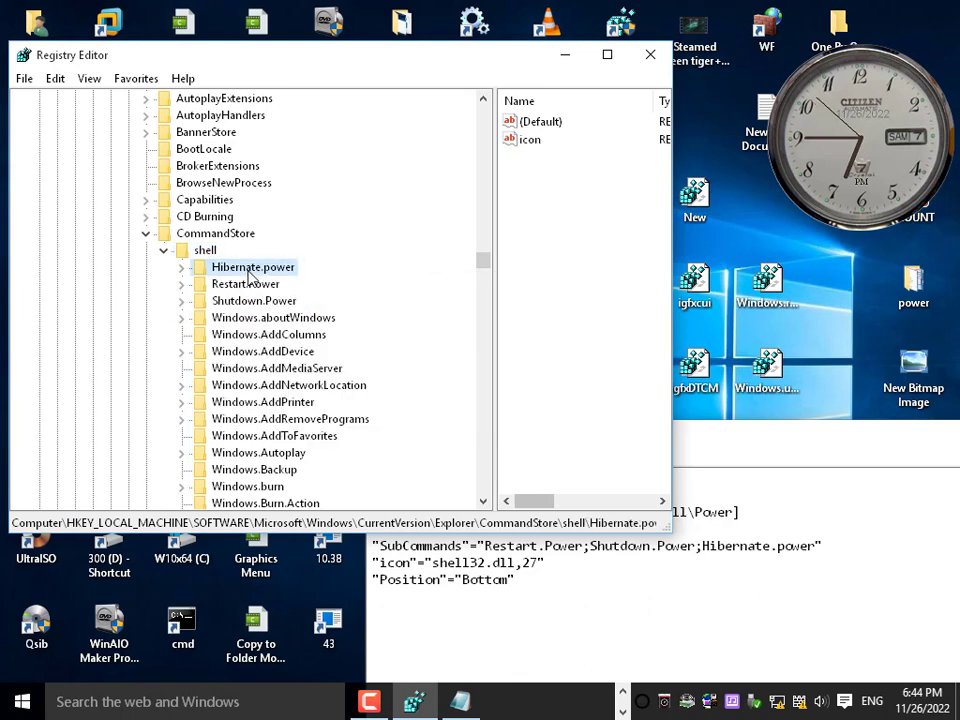
{"action": "left_click", "coordinate": [233, 287]}
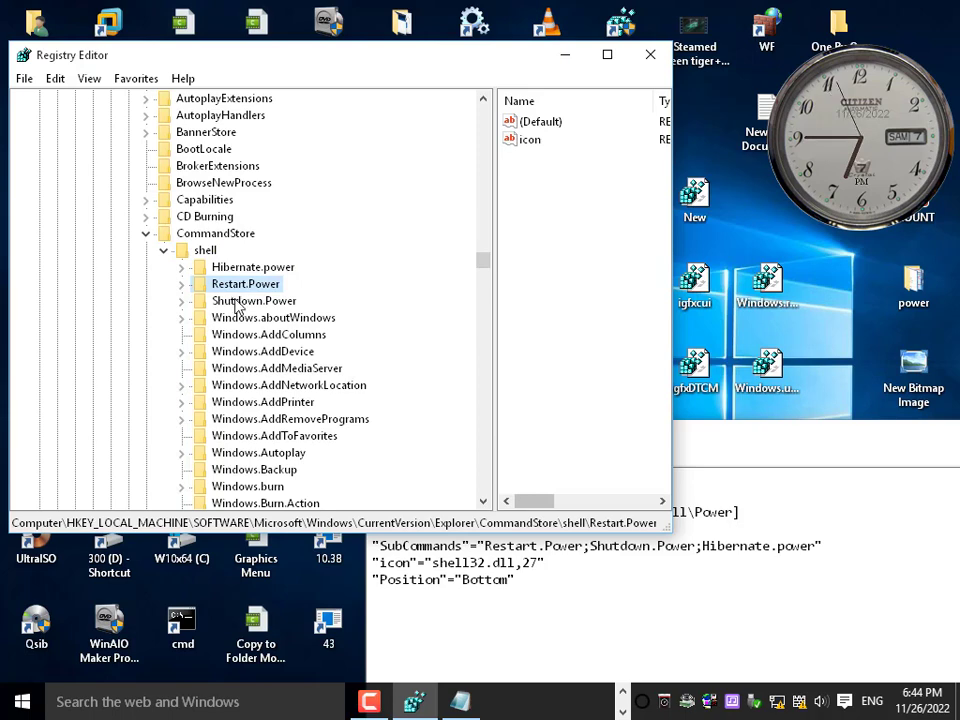
{"action": "left_click", "coordinate": [238, 303]}
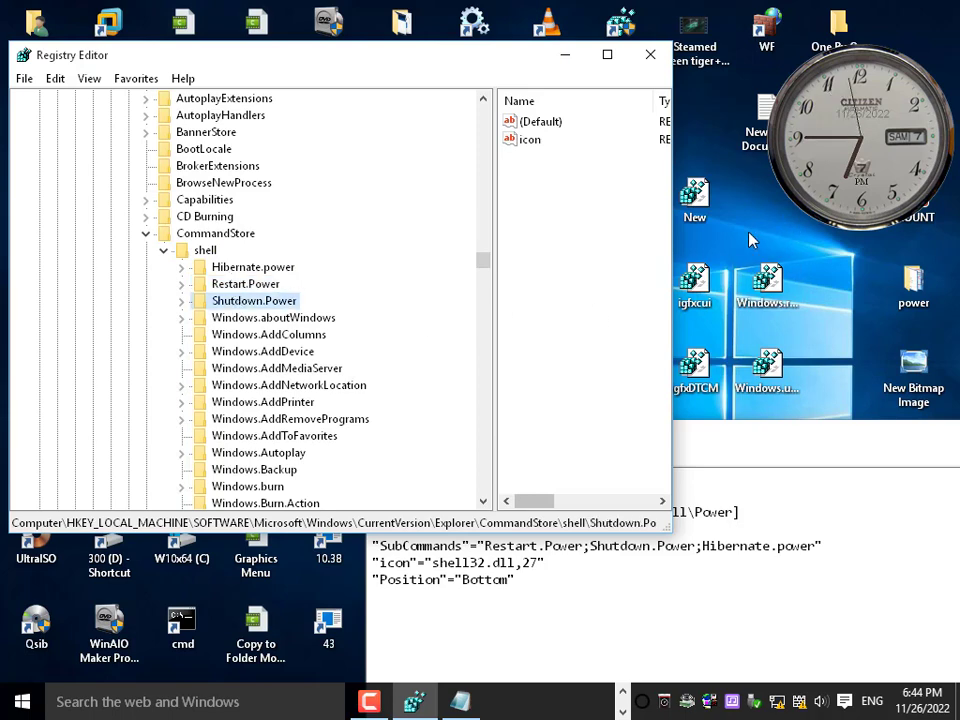
{"action": "left_click", "coordinate": [249, 271]}
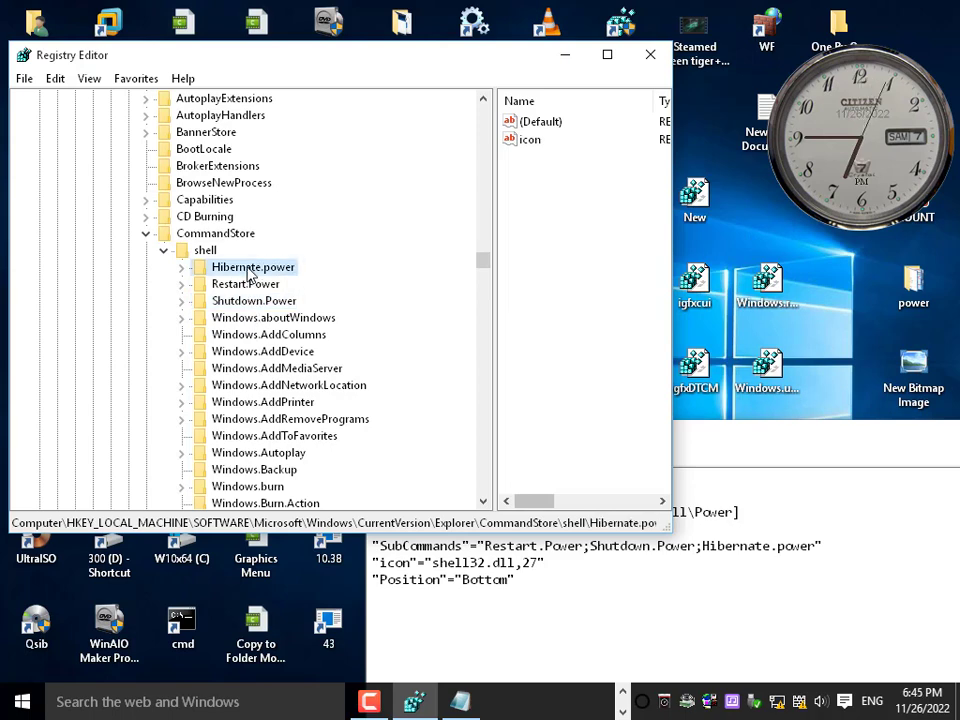
{"action": "double_click", "coordinate": [249, 270]}
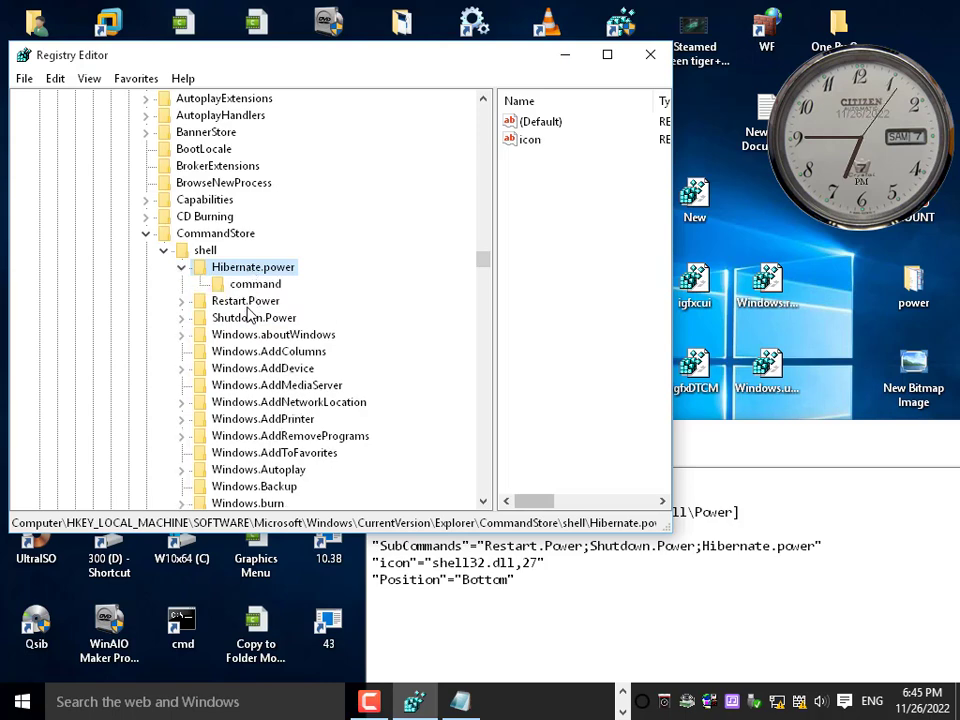
Step: Expand the Restart.Power and Shutdown.Power keys to show their command subkeys and go through all three power keys
{"action": "double_click", "coordinate": [247, 302]}
{"action": "double_click", "coordinate": [249, 337]}
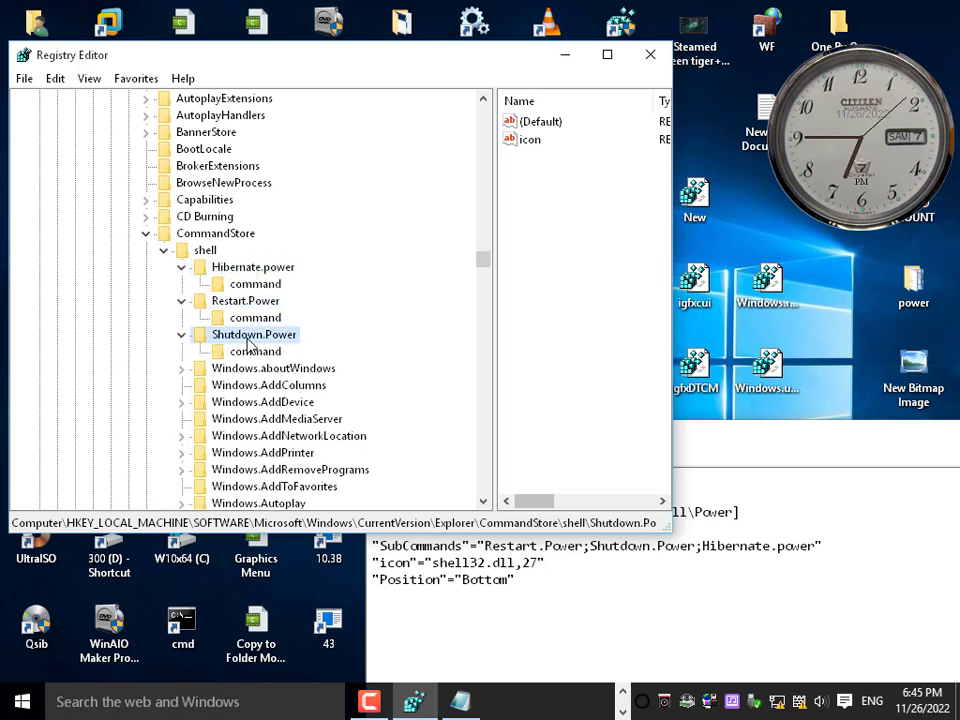
{"action": "left_click", "coordinate": [262, 270]}
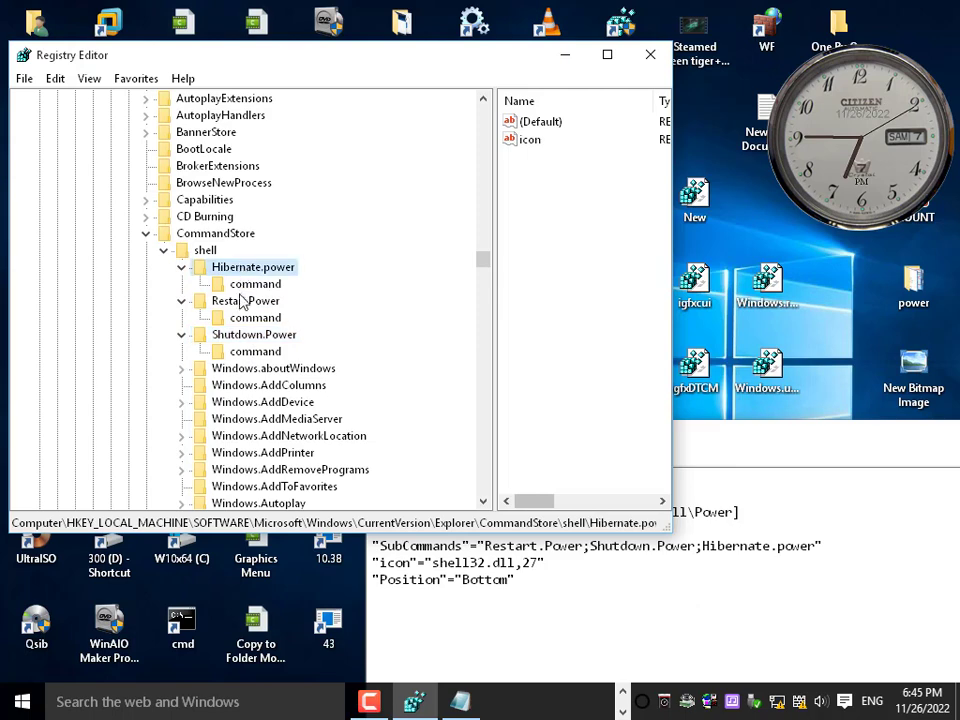
{"action": "left_click", "coordinate": [246, 301]}
{"action": "left_click", "coordinate": [249, 335]}
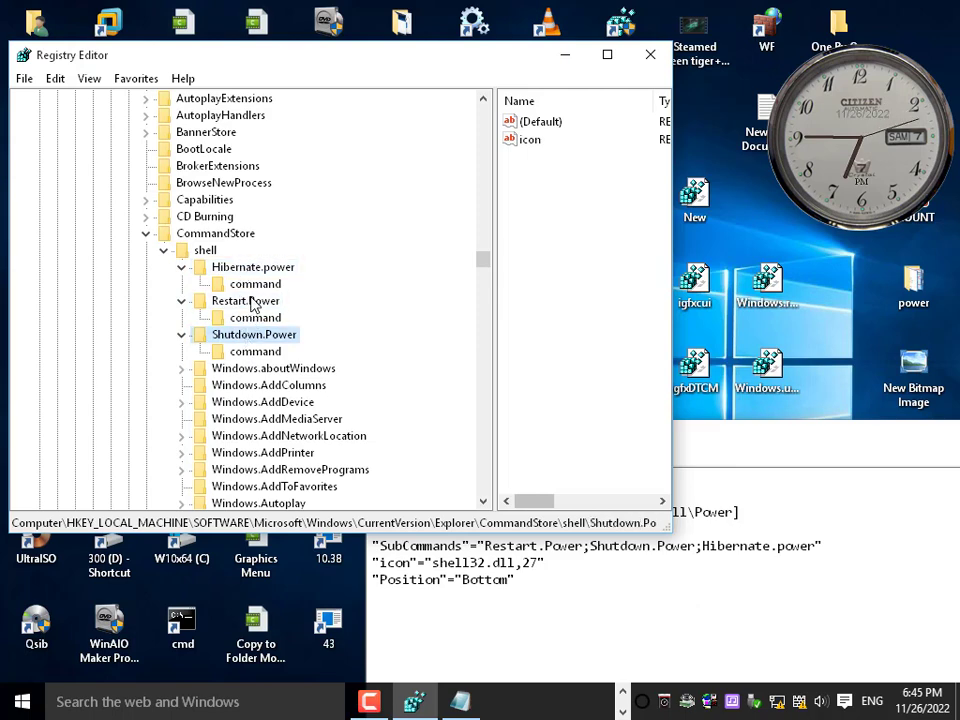
{"action": "left_click", "coordinate": [255, 268]}
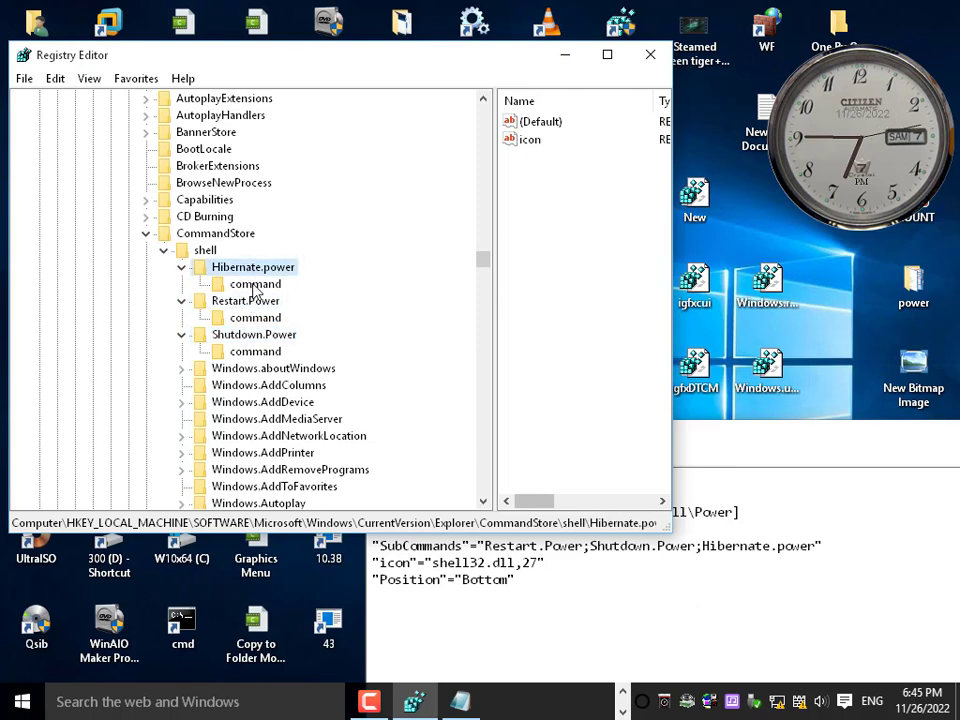
{"action": "left_click", "coordinate": [255, 302]}
{"action": "left_click", "coordinate": [250, 336]}
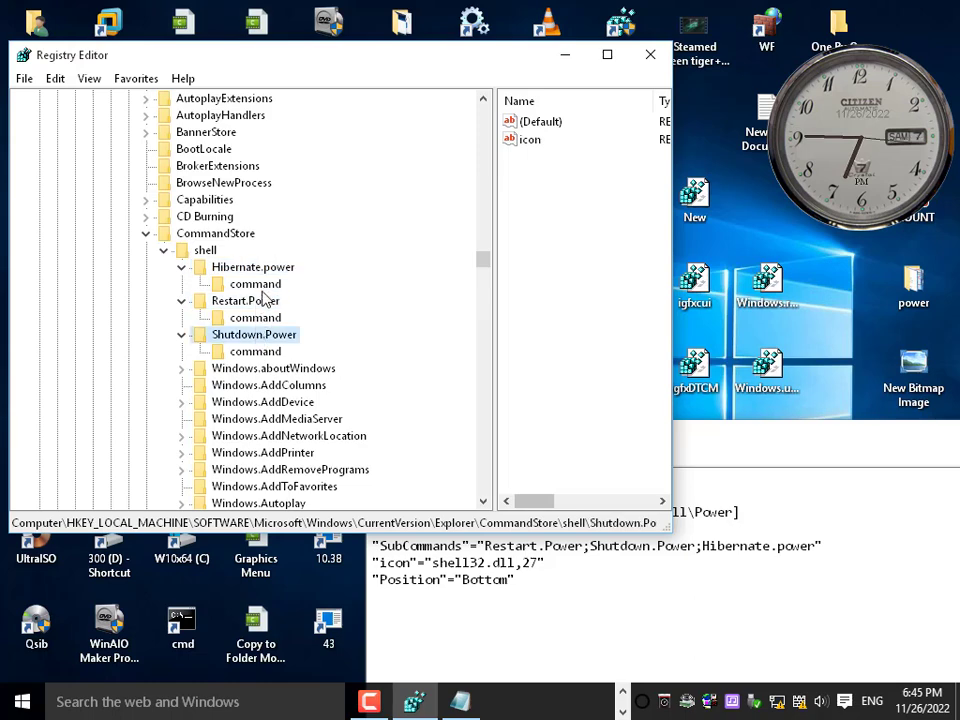
Step: Show the Hibernate.power command subkey's values, widen the value list, and compare the key with the desktop's Power submenu
{"action": "left_click", "coordinate": [262, 286]}
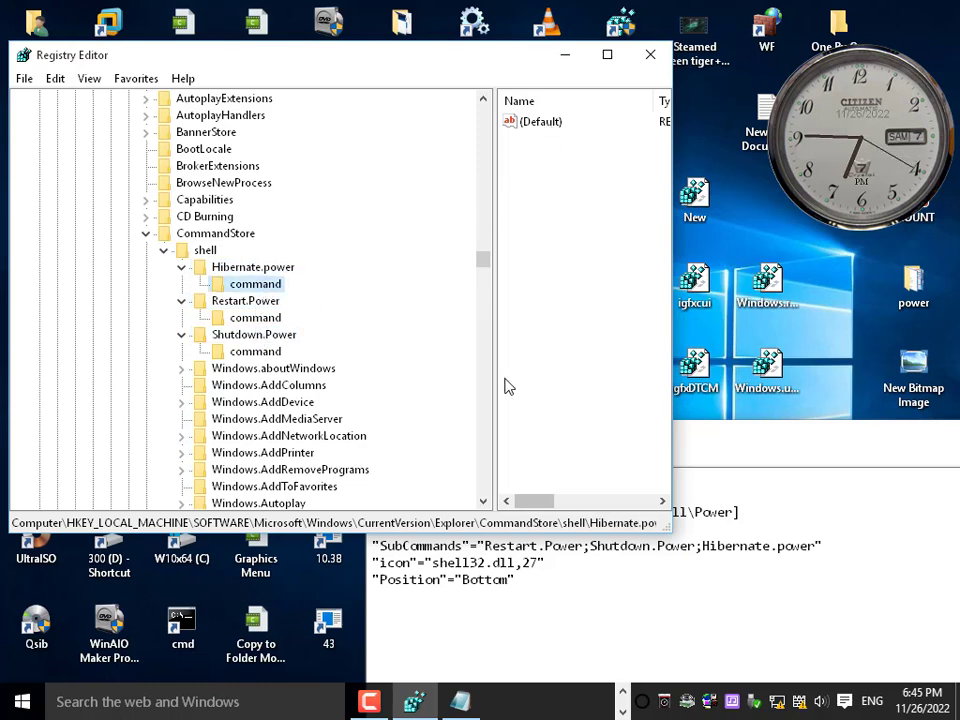
{"action": "left_click_drag", "start_coordinate": [496, 388], "coordinate": [397, 400]}
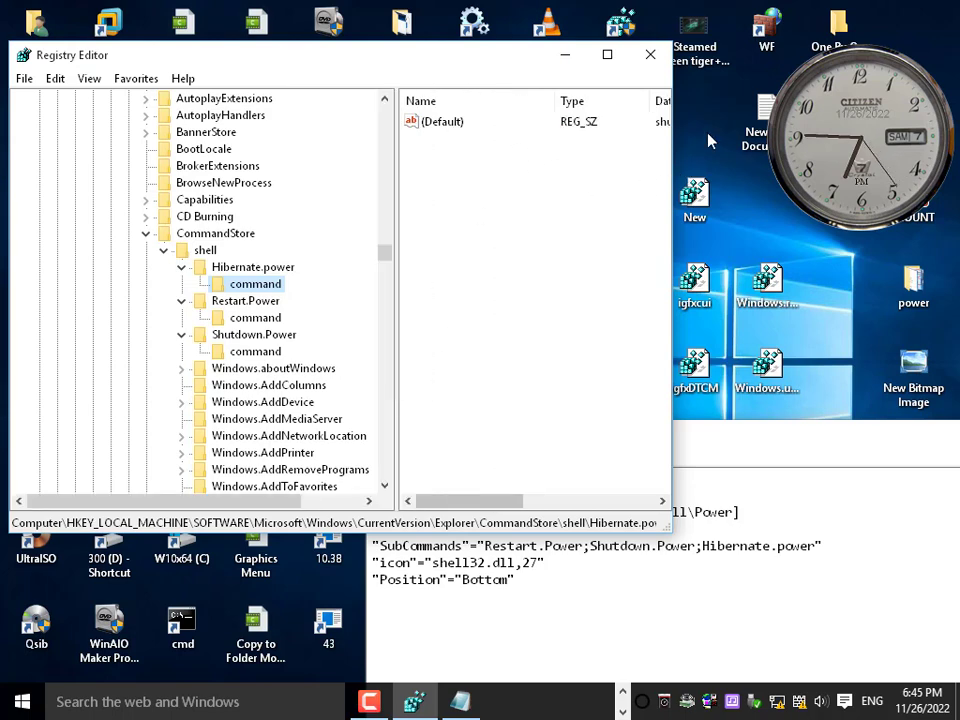
{"action": "right_click", "coordinate": [708, 141]}
{"action": "mouse_move", "coordinate": [722, 484]}
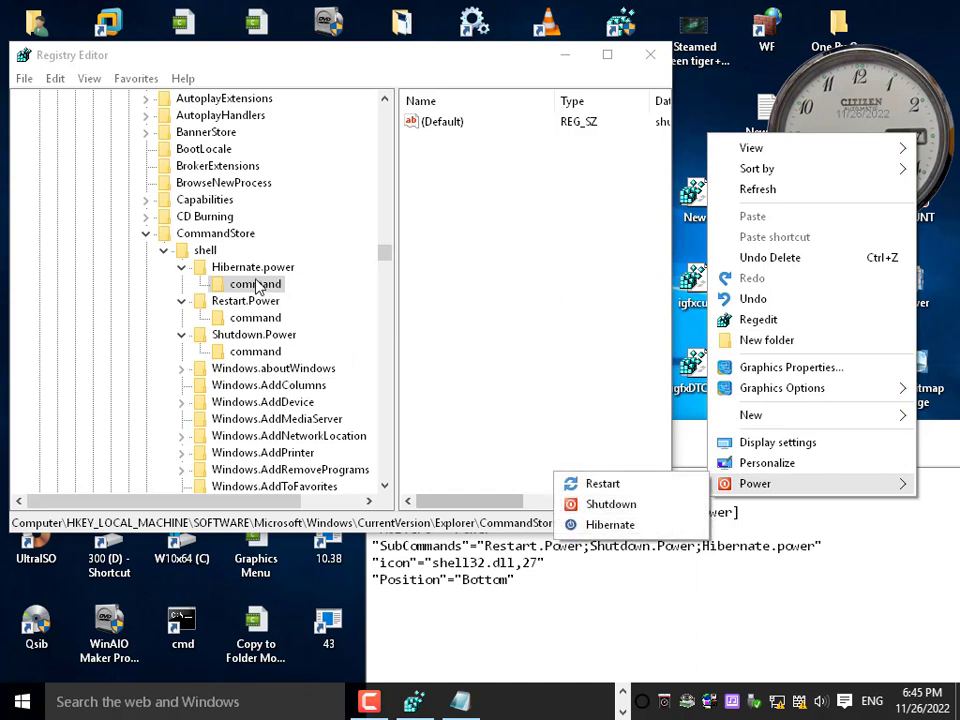
Step: Inspect the default value data of the command subkey under Shutdown.Power and leave it without changes
{"action": "left_click", "coordinate": [251, 352]}
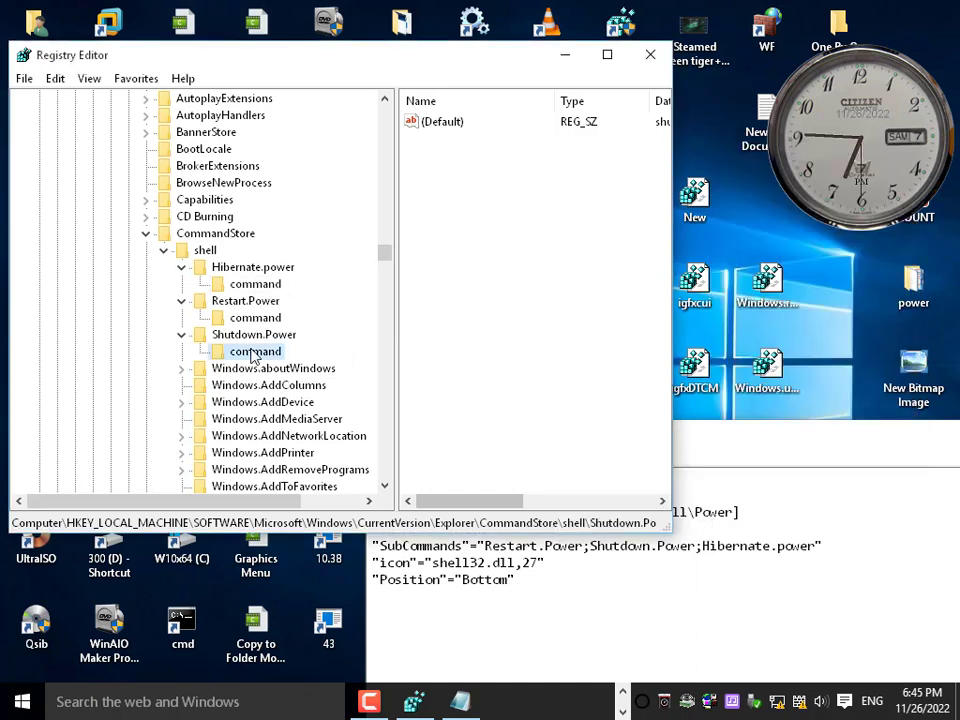
{"action": "left_click", "coordinate": [255, 337]}
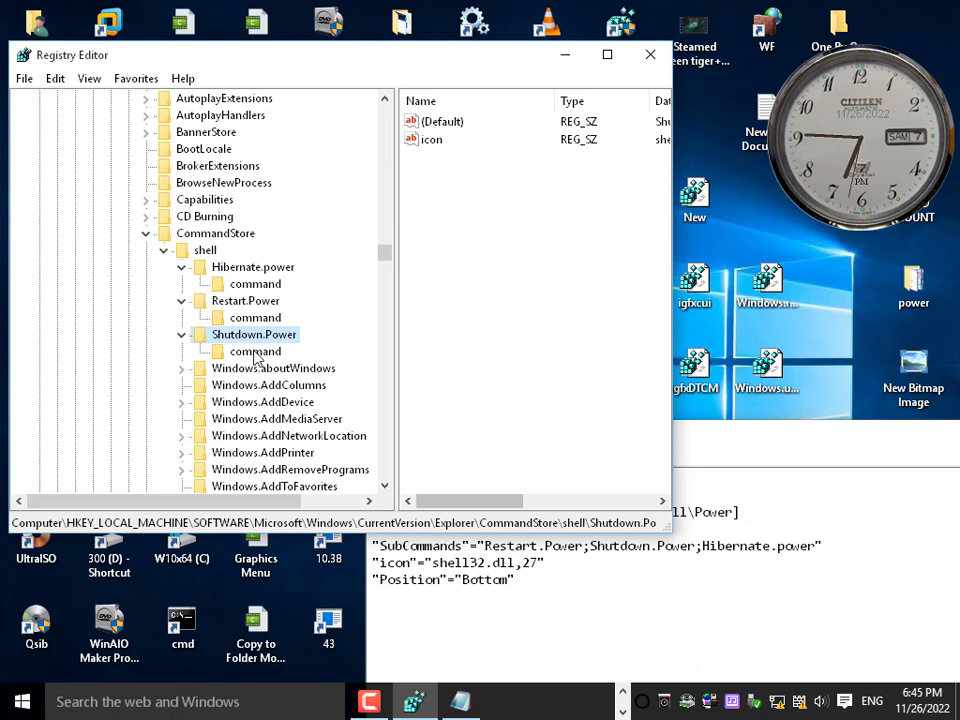
{"action": "left_click", "coordinate": [255, 352]}
{"action": "double_click", "coordinate": [449, 124]}
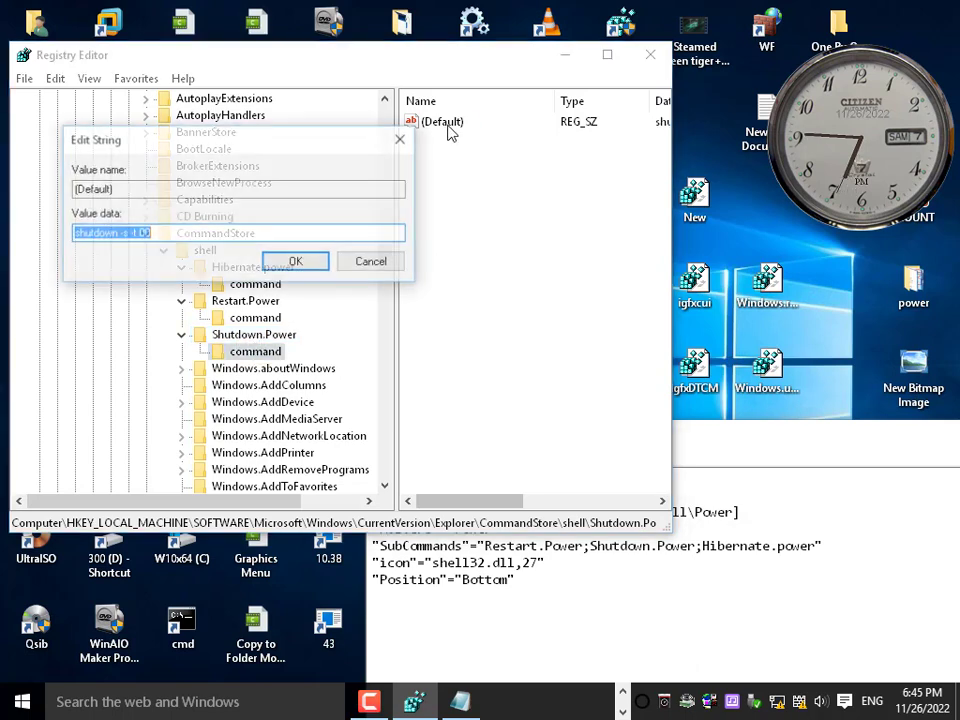
{"action": "left_click", "coordinate": [87, 240]}
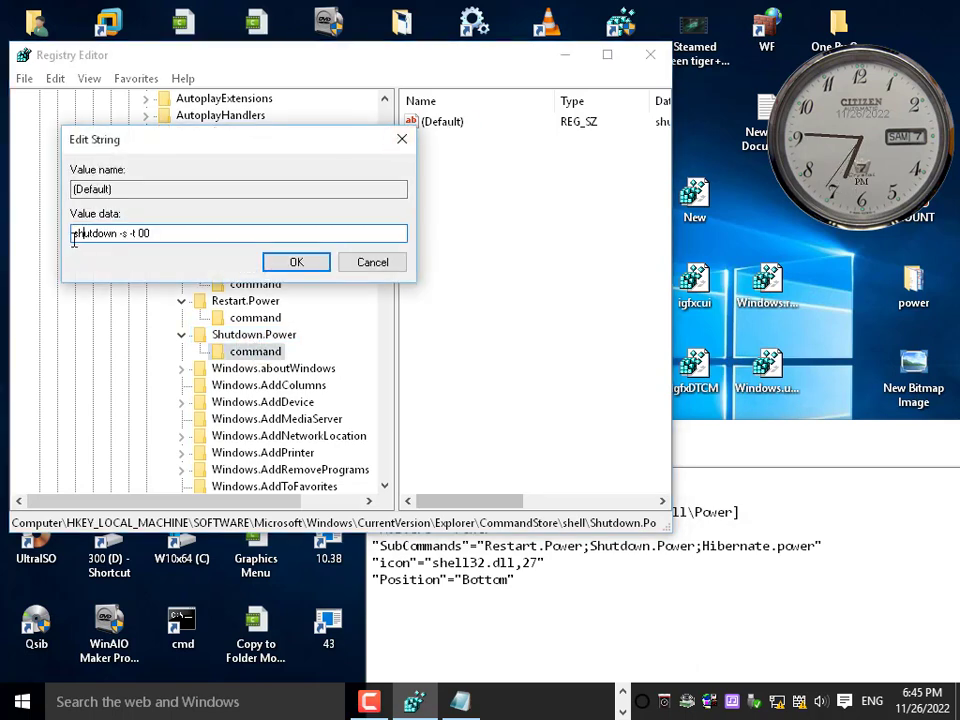
{"action": "left_click", "coordinate": [147, 240]}
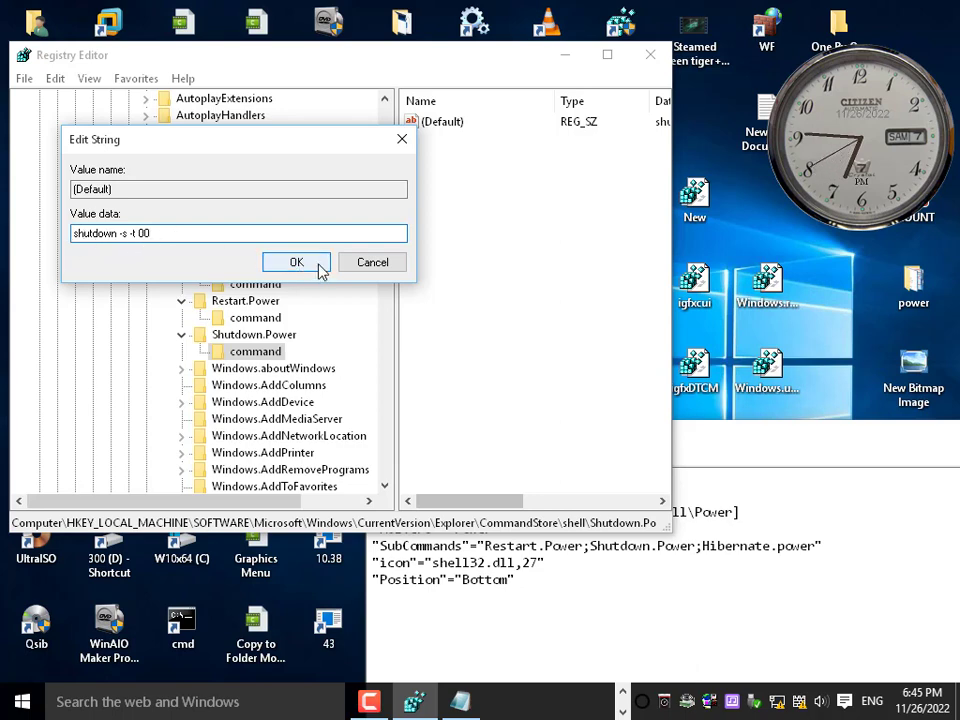
{"action": "left_click", "coordinate": [380, 265]}
Step: Compare the desktop's Power menu entry and the Power file's SubCommands line with the Hibernate.power, Restart.Power and Shutdown.Power keys
{"action": "right_click", "coordinate": [752, 208]}
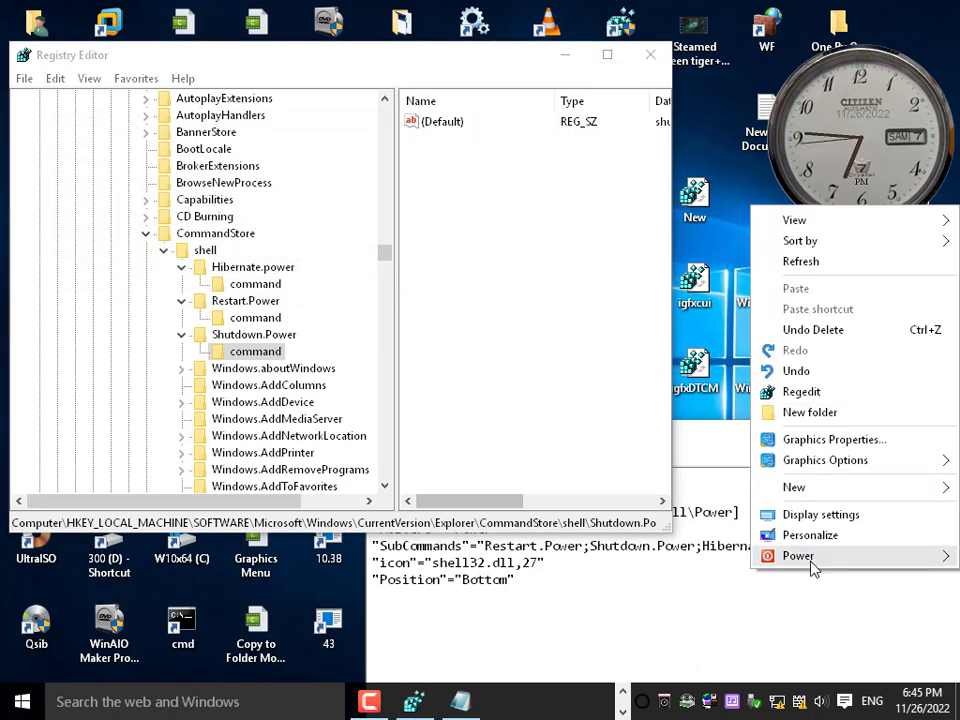
{"action": "left_click", "coordinate": [421, 547]}
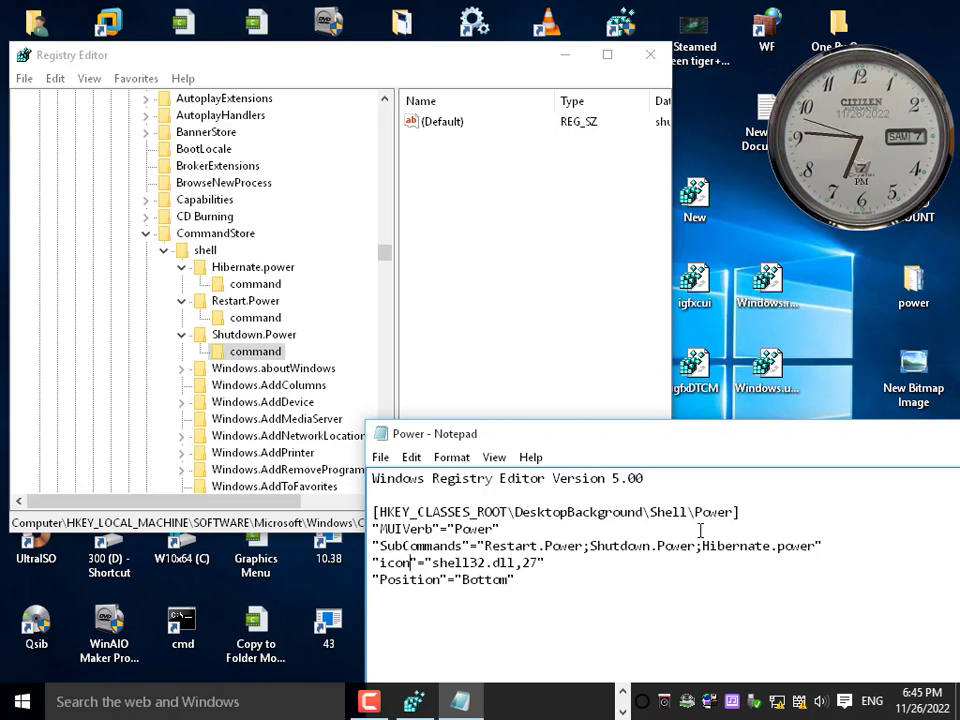
{"action": "right_click", "coordinate": [752, 266]}
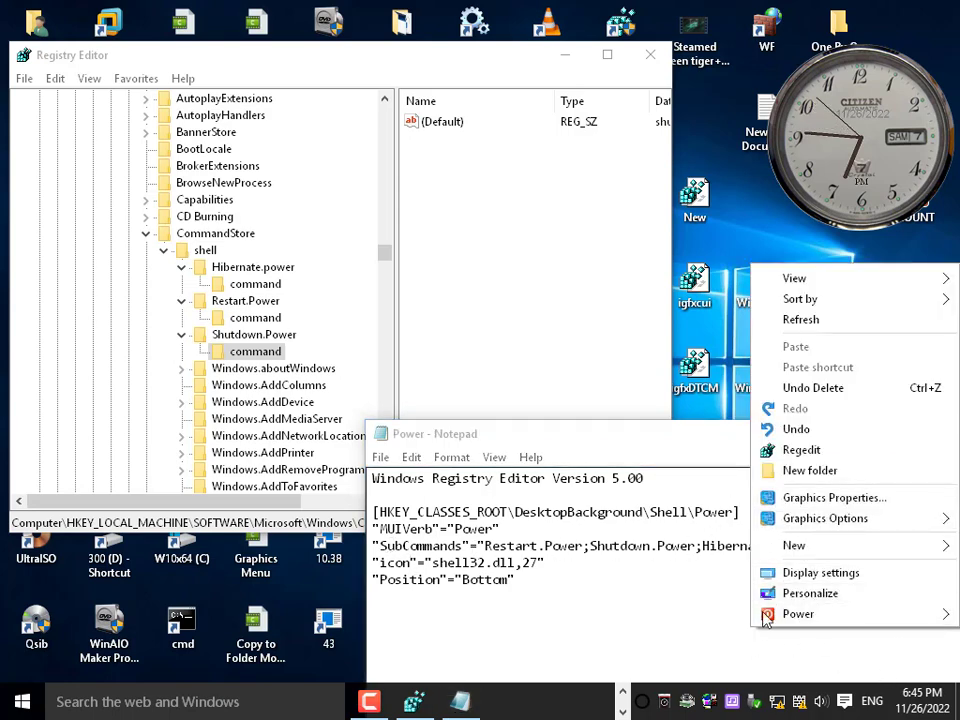
{"action": "left_click", "coordinate": [390, 546]}
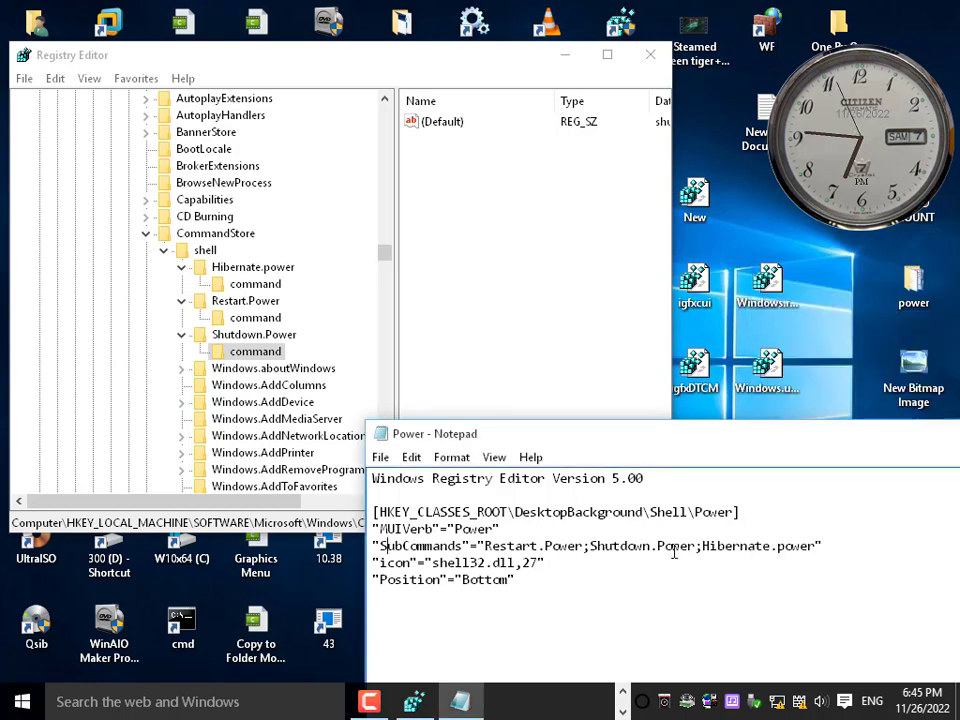
{"action": "left_click", "coordinate": [226, 267]}
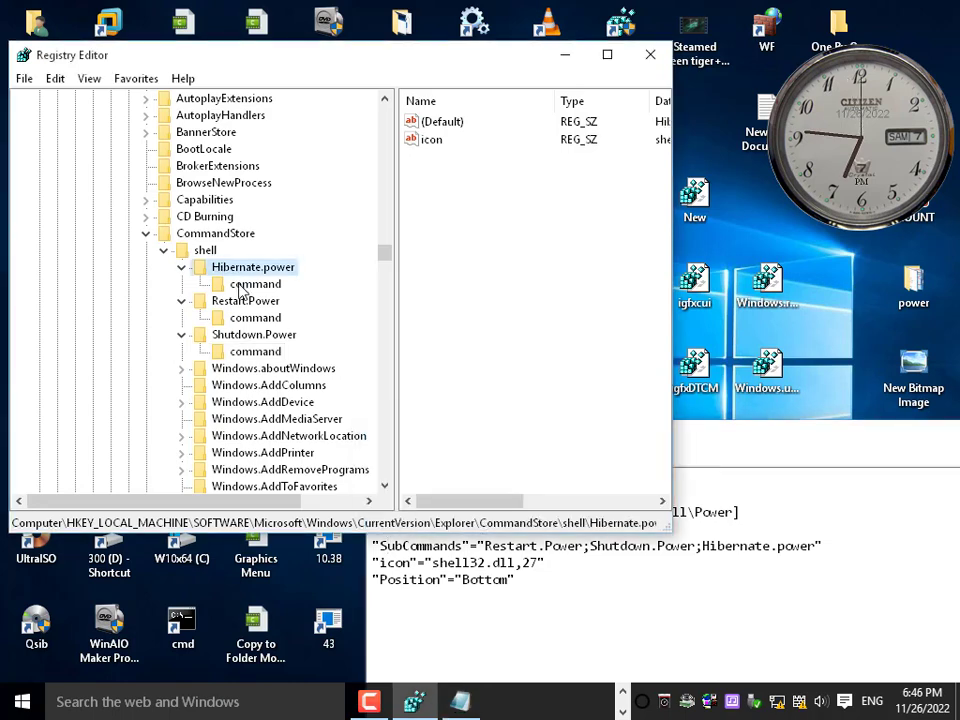
{"action": "left_click", "coordinate": [228, 301]}
{"action": "left_click", "coordinate": [250, 338]}
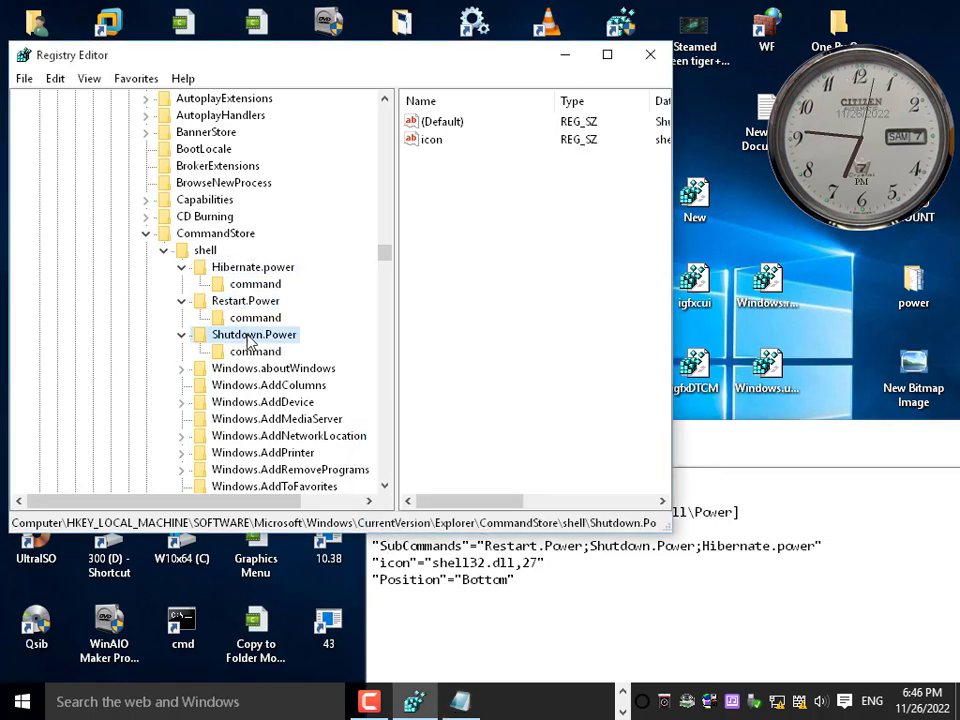
Step: Check the default value data of the command subkey under Hibernate.power
{"action": "left_click", "coordinate": [246, 285]}
{"action": "left_click", "coordinate": [240, 268]}
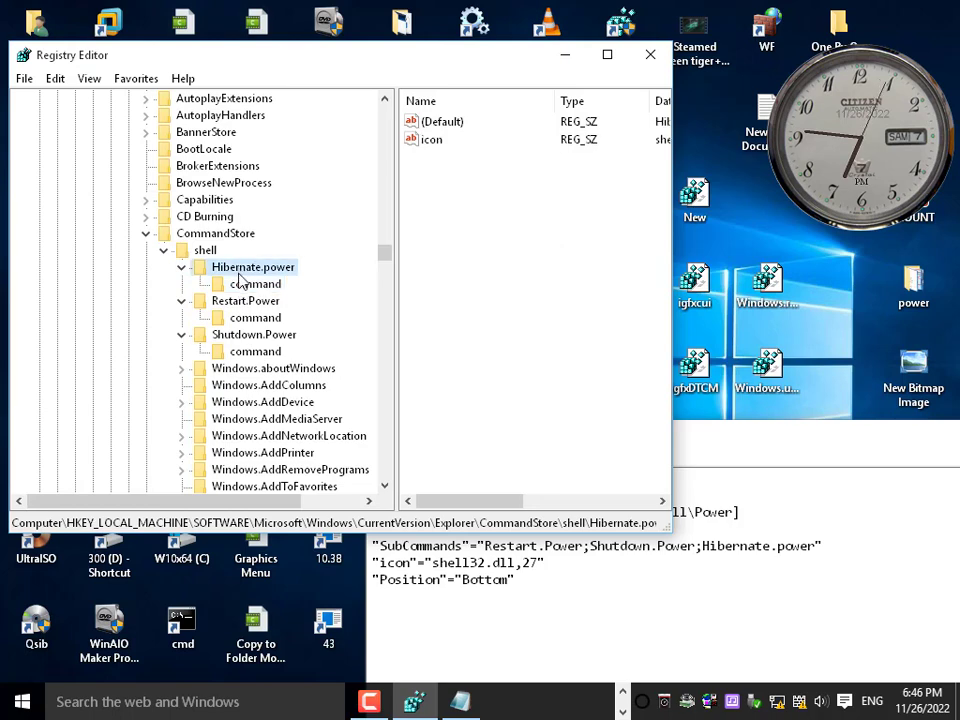
{"action": "left_click", "coordinate": [245, 284]}
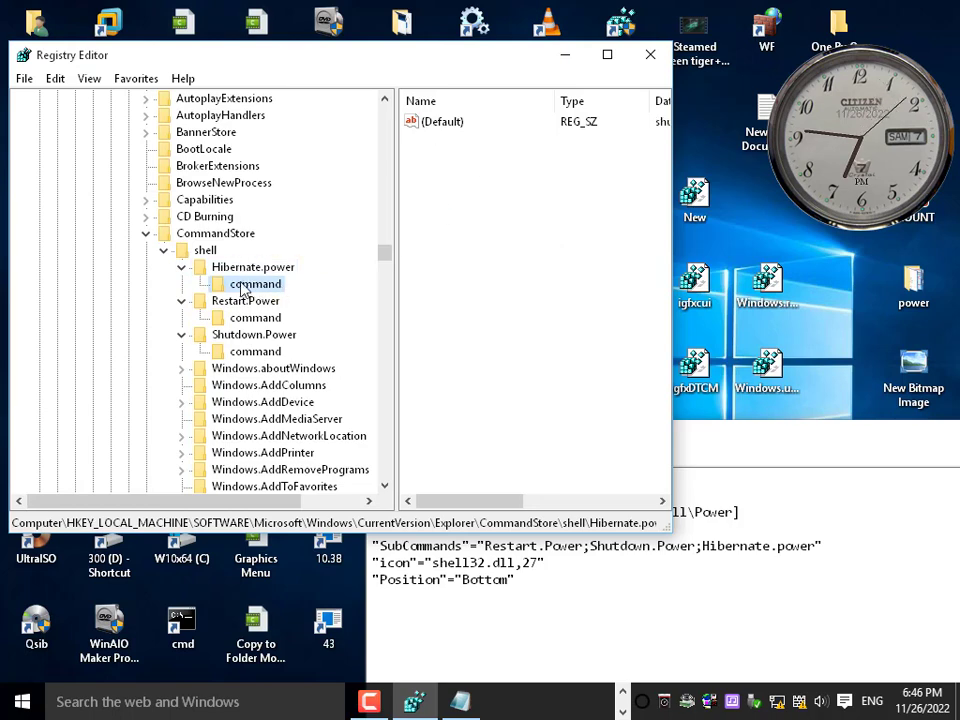
{"action": "double_click", "coordinate": [436, 122]}
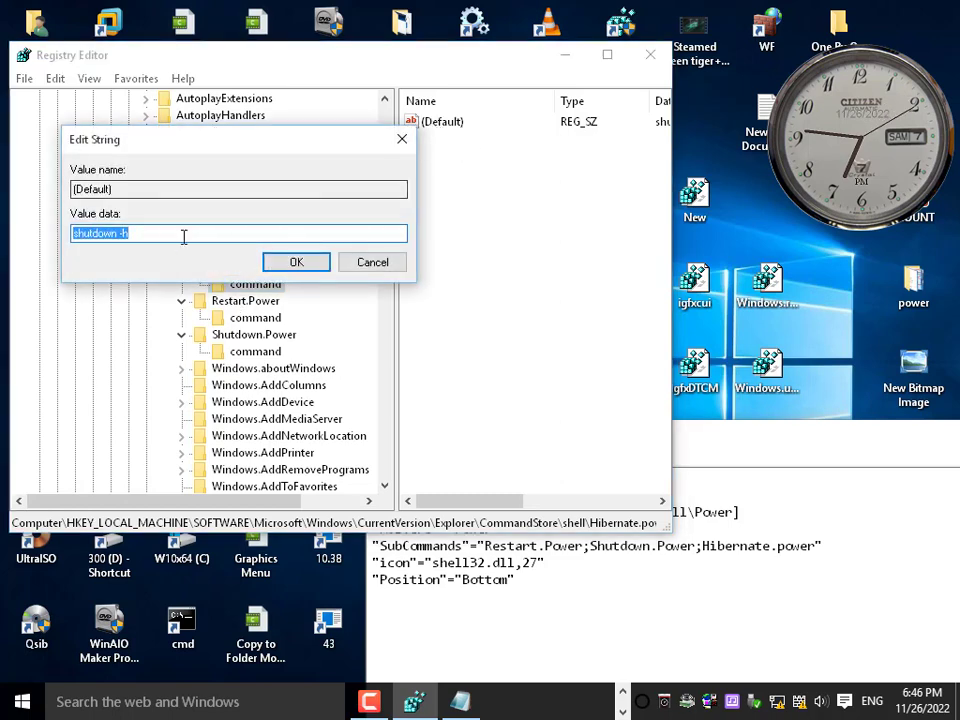
{"action": "left_click", "coordinate": [117, 233]}
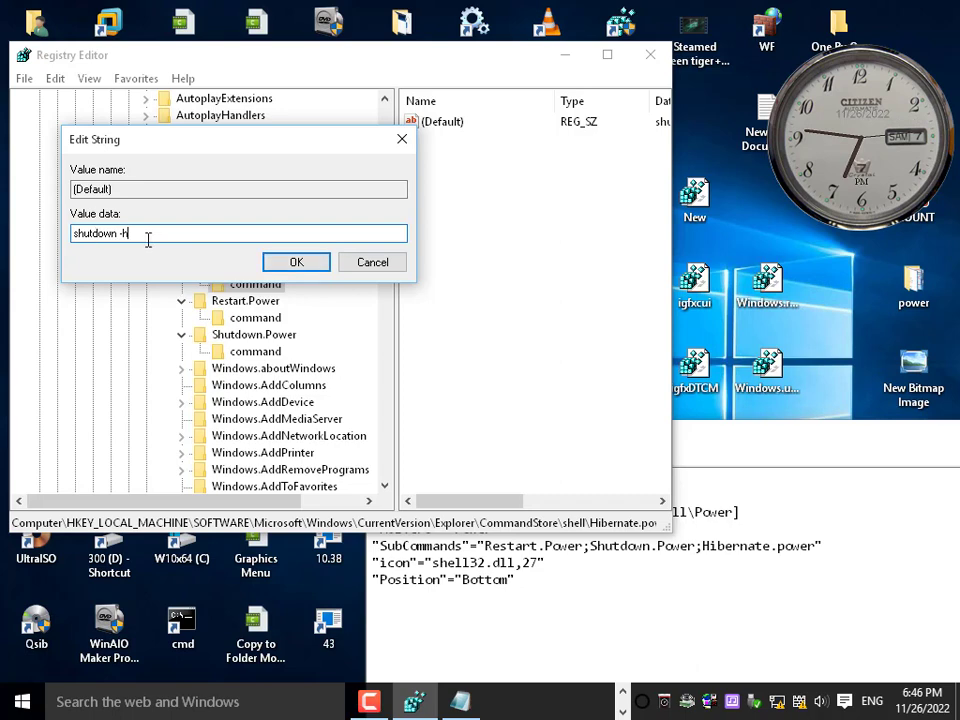
{"action": "left_click", "coordinate": [316, 265]}
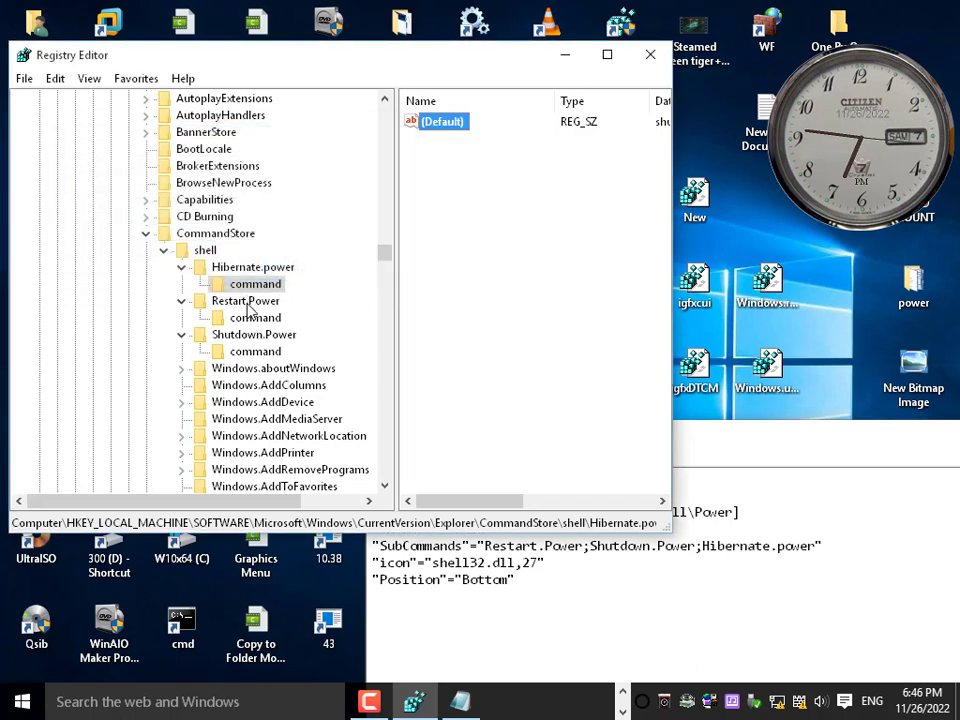
Step: Check the default value data of the command subkey under Restart.Power
{"action": "left_click", "coordinate": [246, 301]}
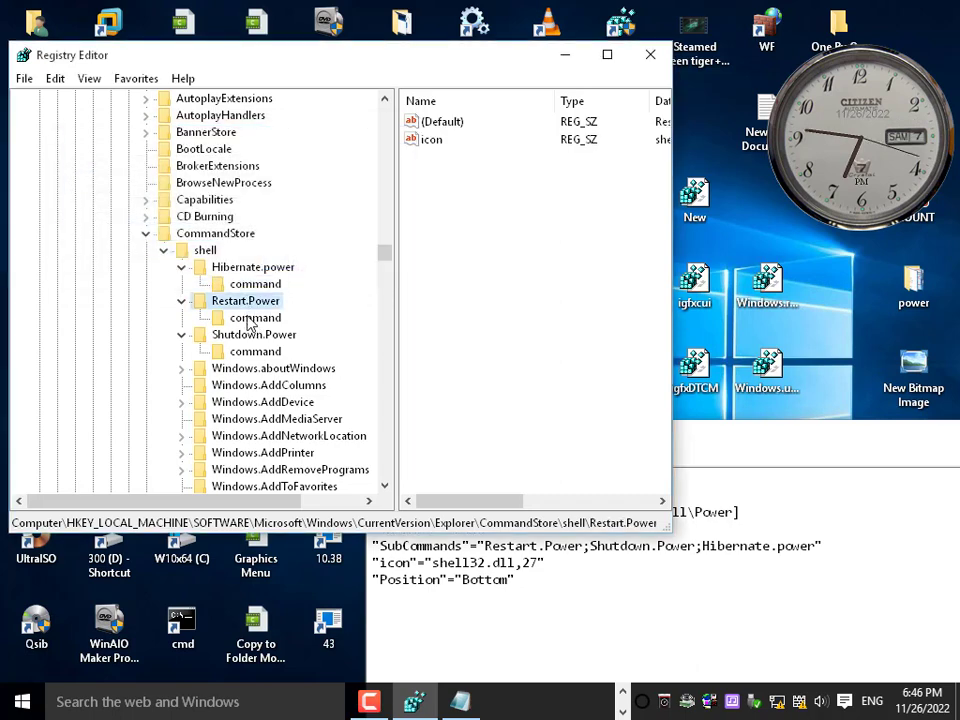
{"action": "left_click", "coordinate": [250, 319]}
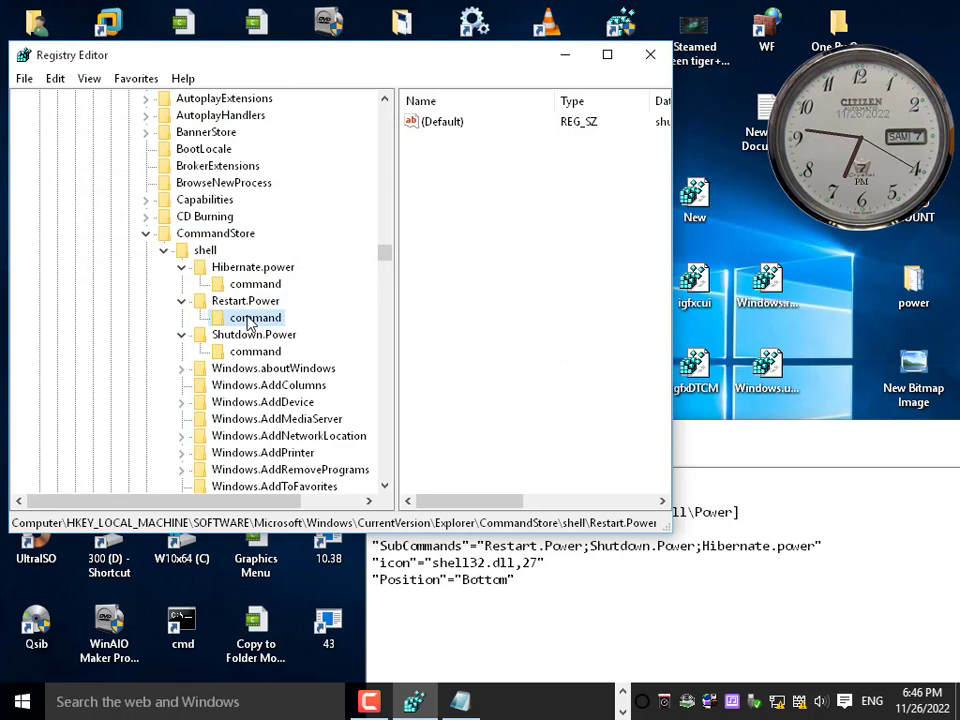
{"action": "double_click", "coordinate": [446, 133]}
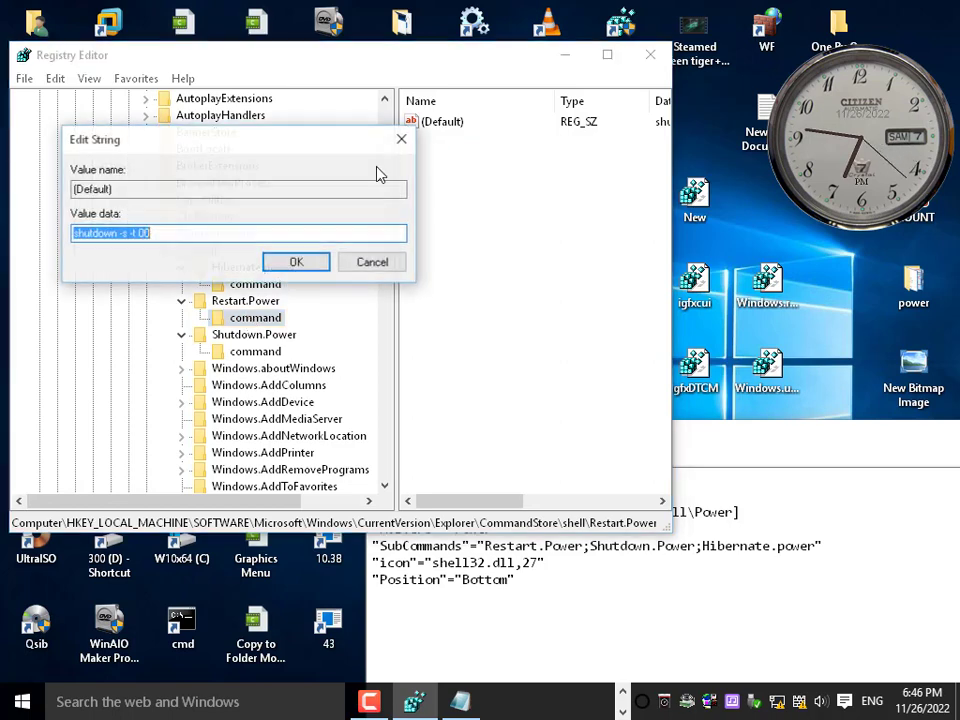
{"action": "left_click", "coordinate": [191, 239]}
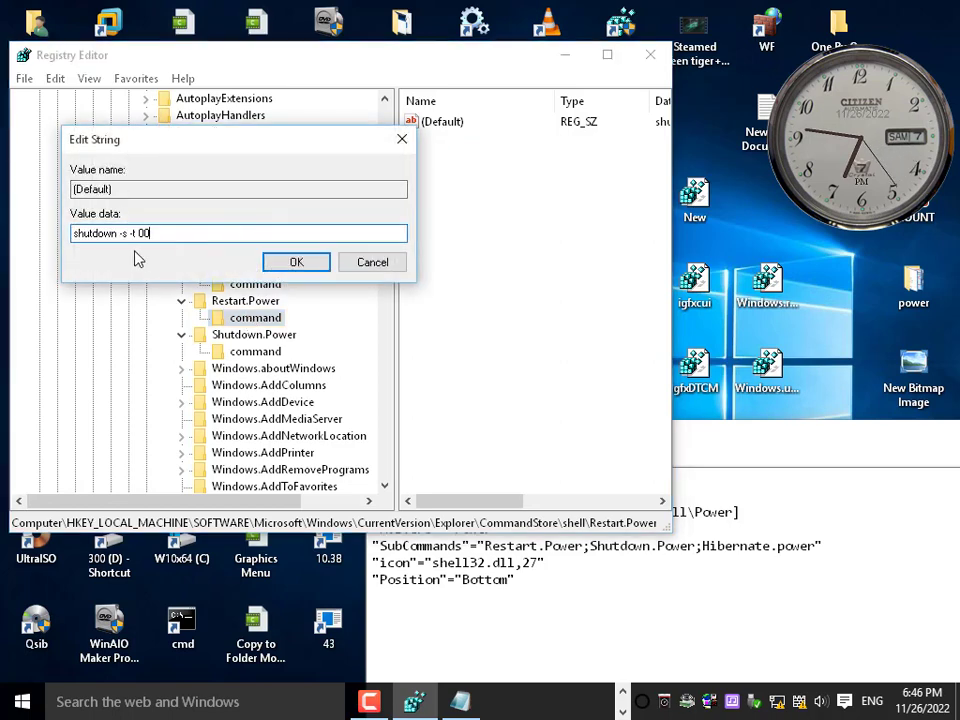
{"action": "left_click", "coordinate": [397, 269]}
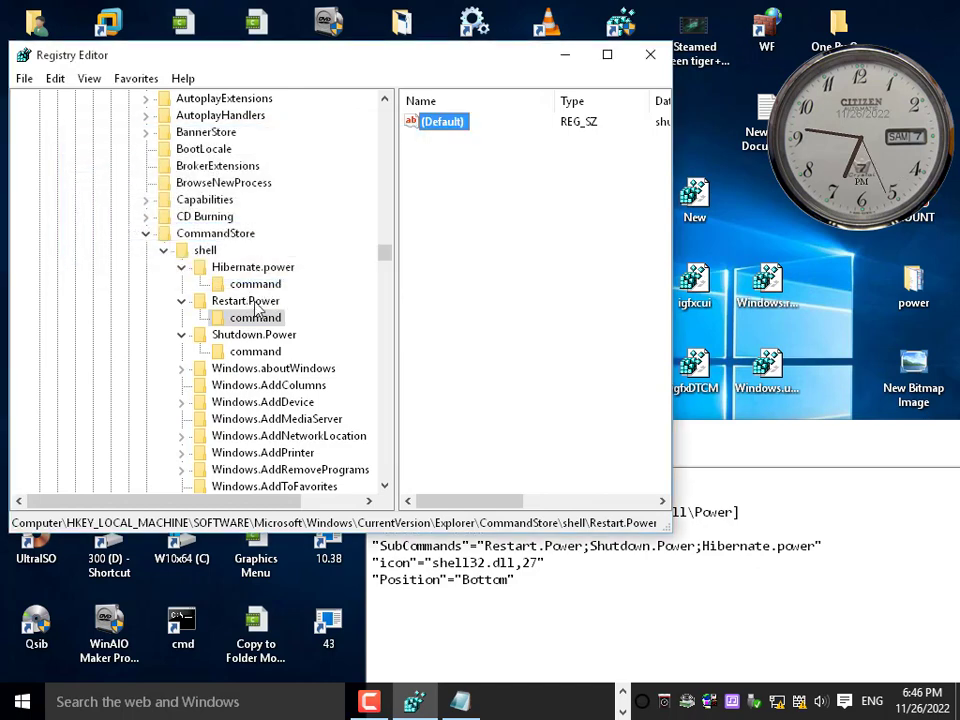
Step: Set the default value of the command subkey under Restart.Power to "shutdown -r -t 00" and reopen it to check
{"action": "left_click", "coordinate": [262, 317]}
{"action": "double_click", "coordinate": [437, 127]}
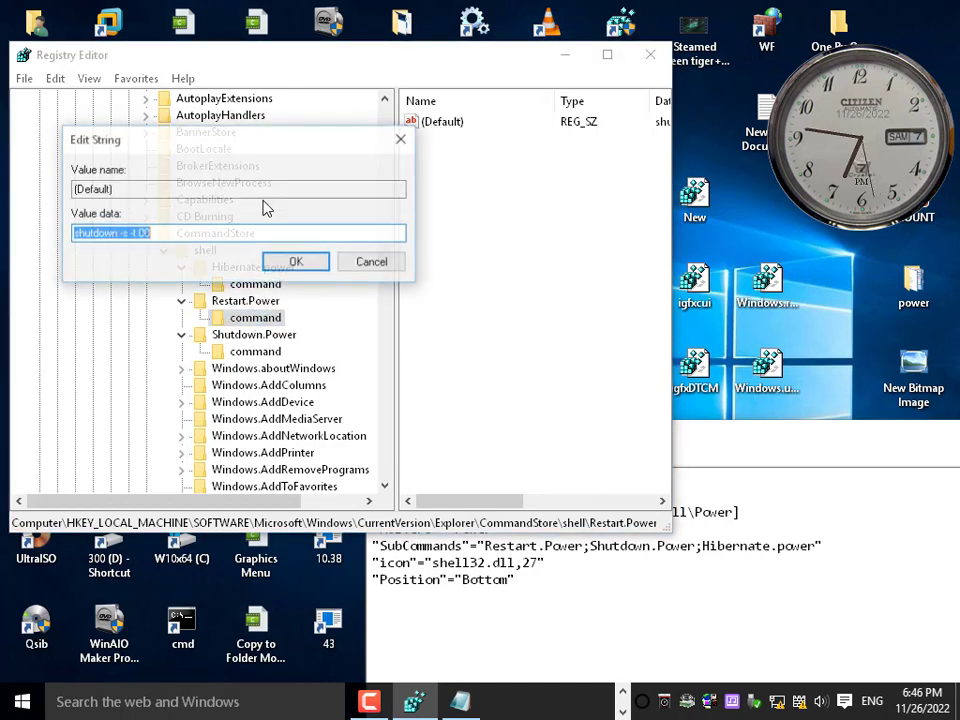
{"action": "left_click", "coordinate": [108, 233]}
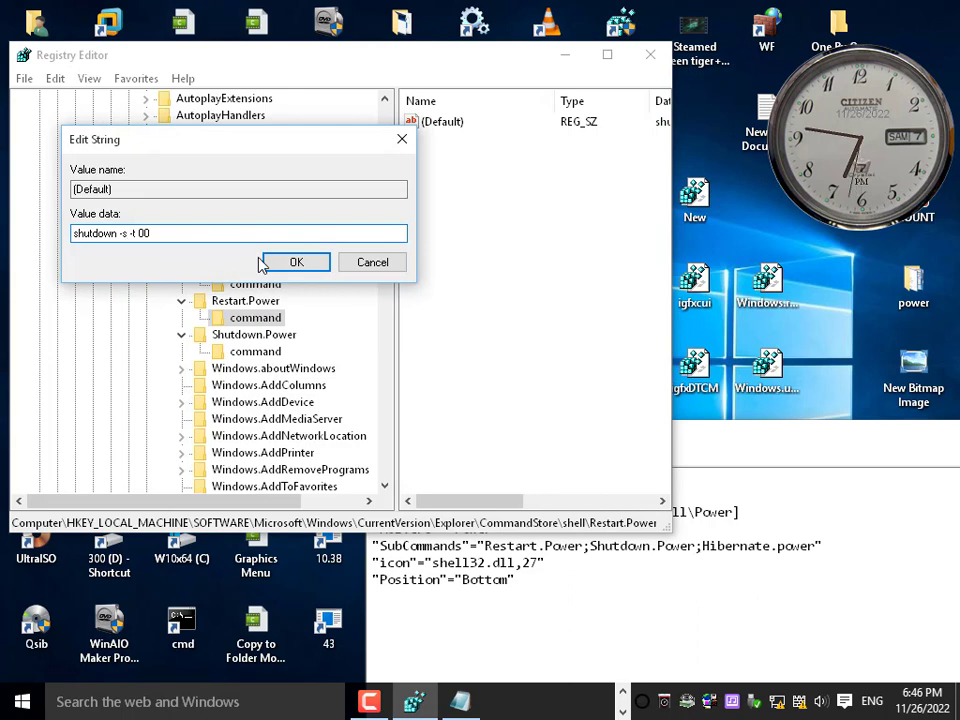
{"action": "key", "text": "BackSpace"}
{"action": "key", "text": "BackSpace"}
{"action": "type", "text": "-r"}
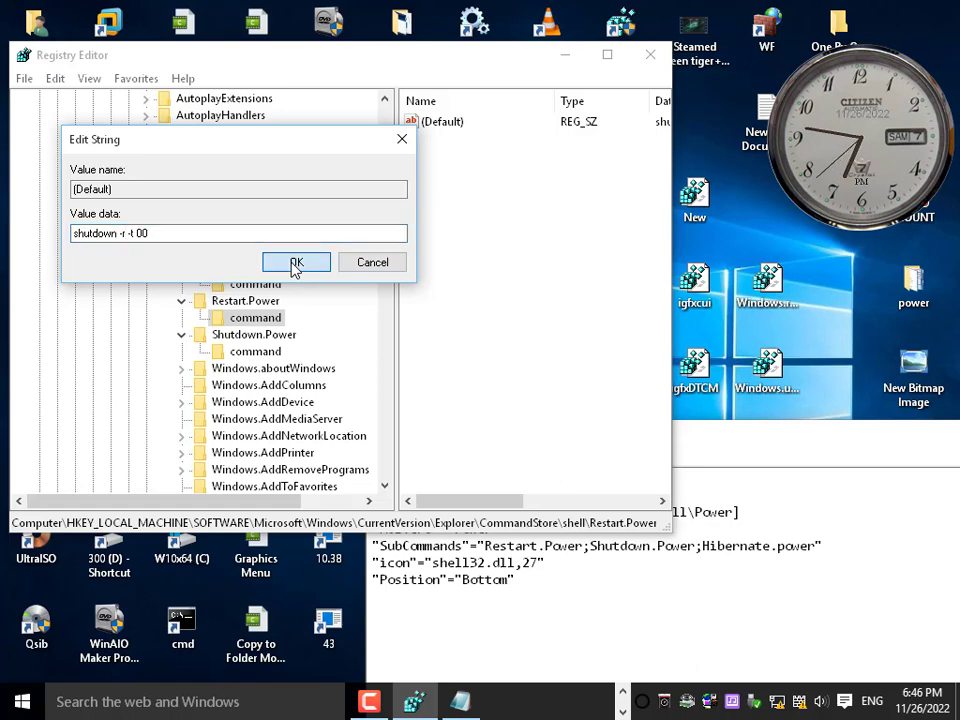
{"action": "left_click", "coordinate": [296, 262]}
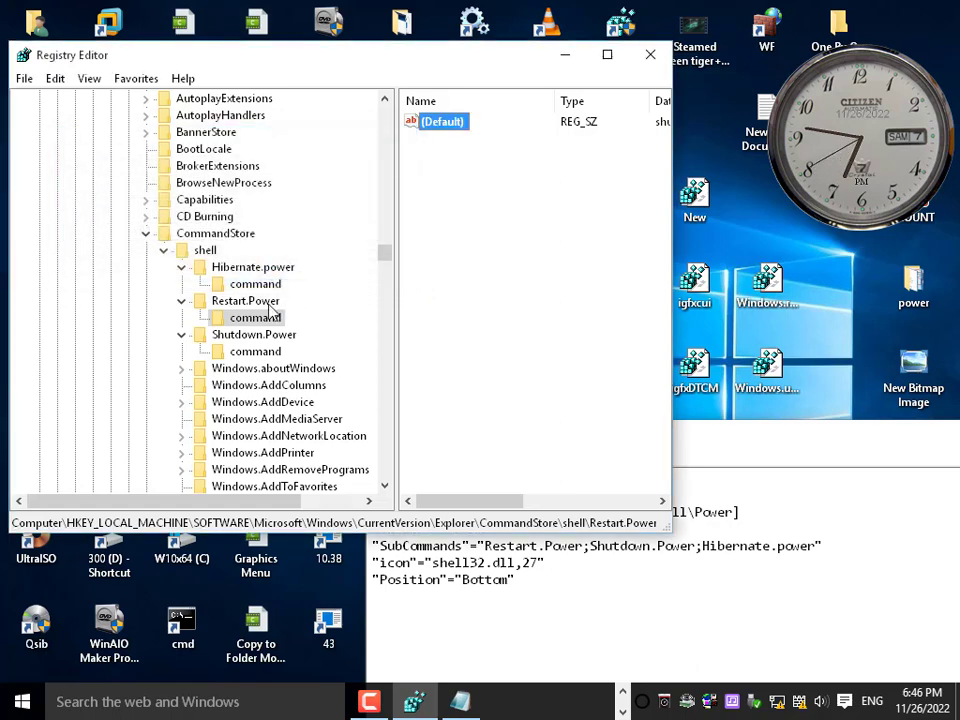
{"action": "double_click", "coordinate": [455, 131]}
{"action": "left_click", "coordinate": [251, 229]}
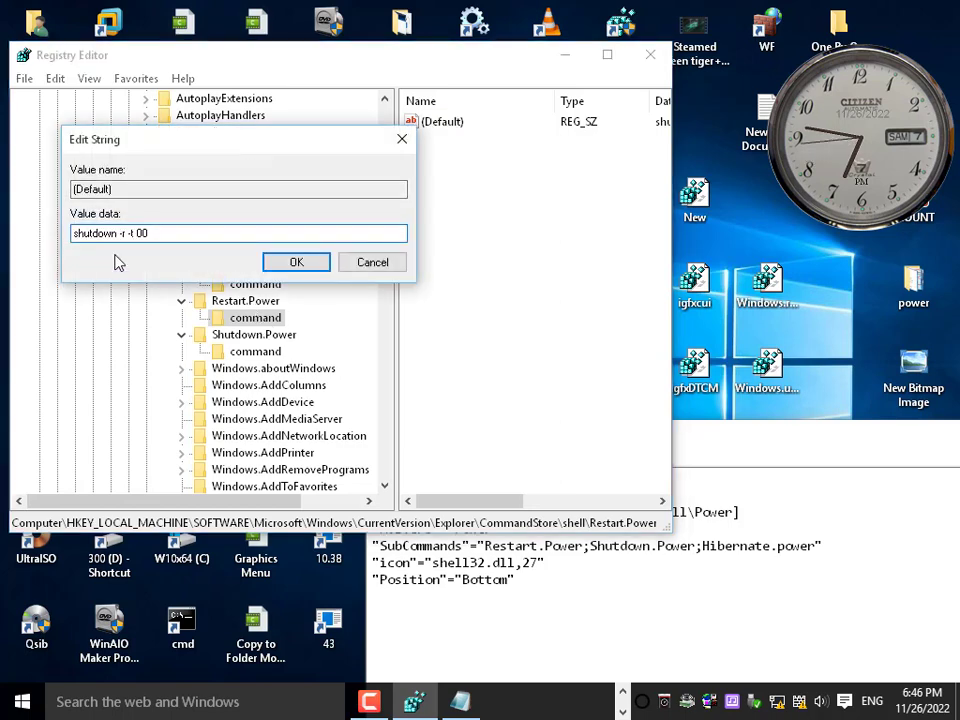
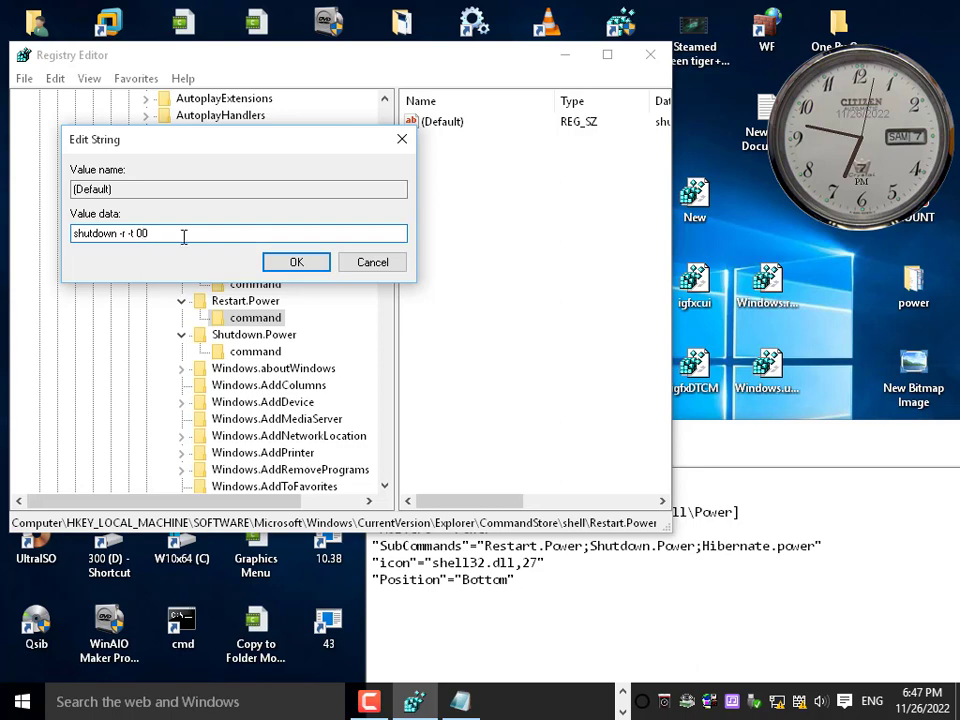
Step: Close the Restart.Power value and check the default value data of the command subkey under Shutdown.Power
{"action": "left_click", "coordinate": [287, 261]}
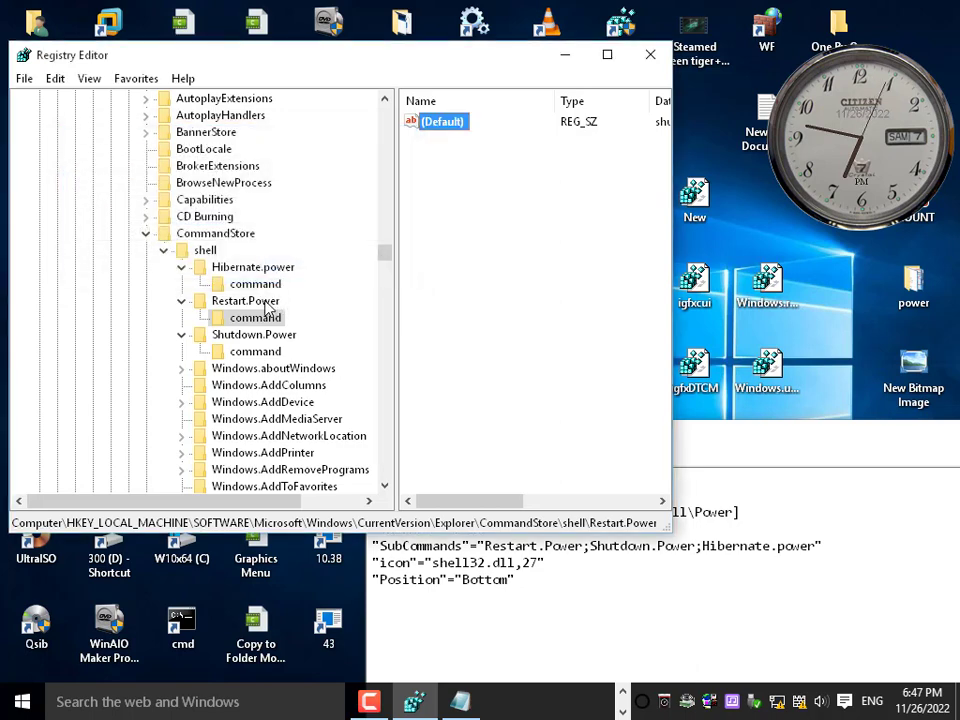
{"action": "left_click", "coordinate": [265, 302]}
{"action": "left_click", "coordinate": [259, 336]}
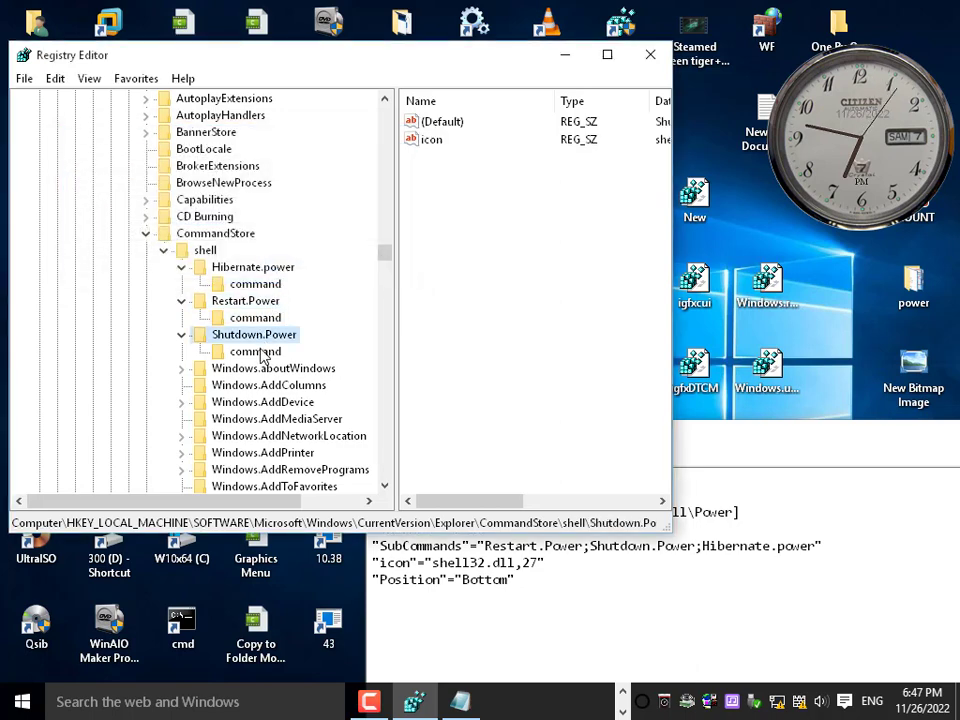
{"action": "left_click", "coordinate": [256, 352]}
{"action": "double_click", "coordinate": [439, 124]}
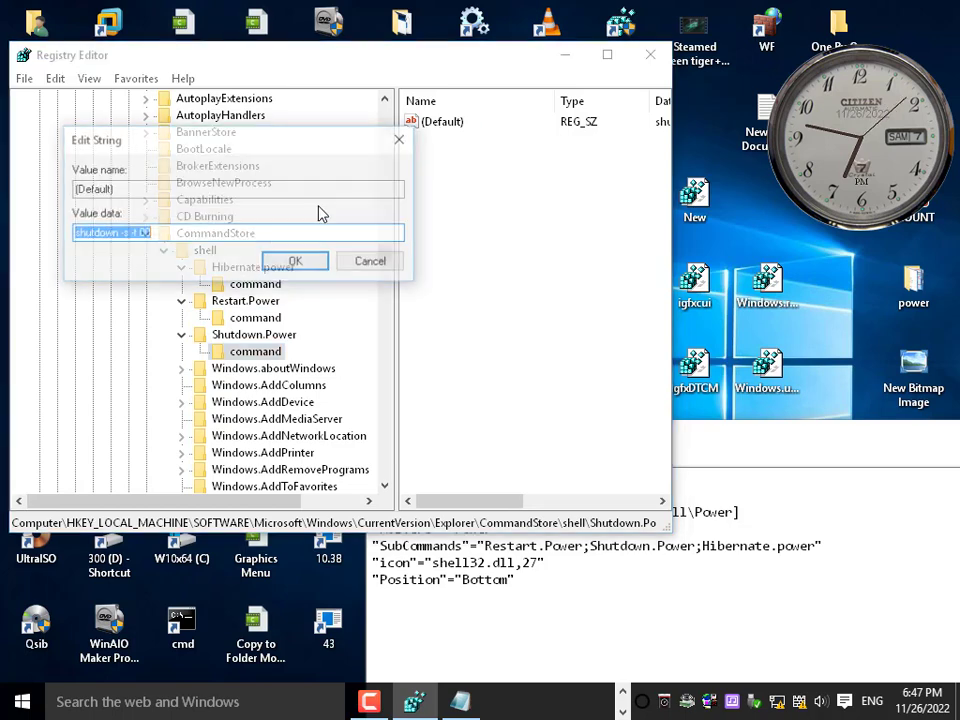
{"action": "left_click", "coordinate": [180, 234]}
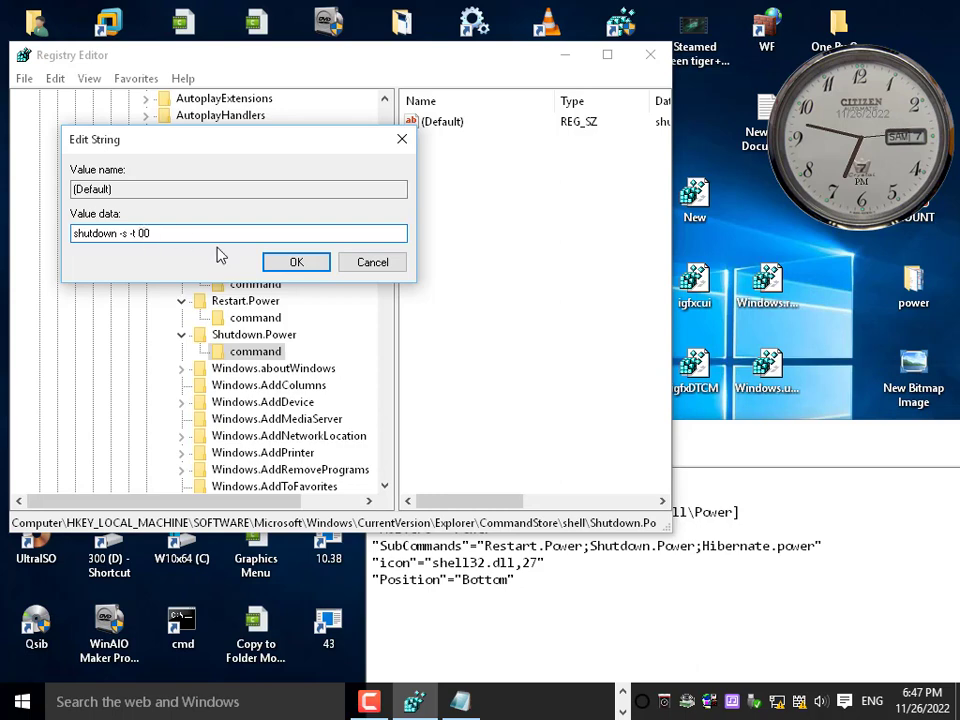
{"action": "left_click", "coordinate": [315, 264]}
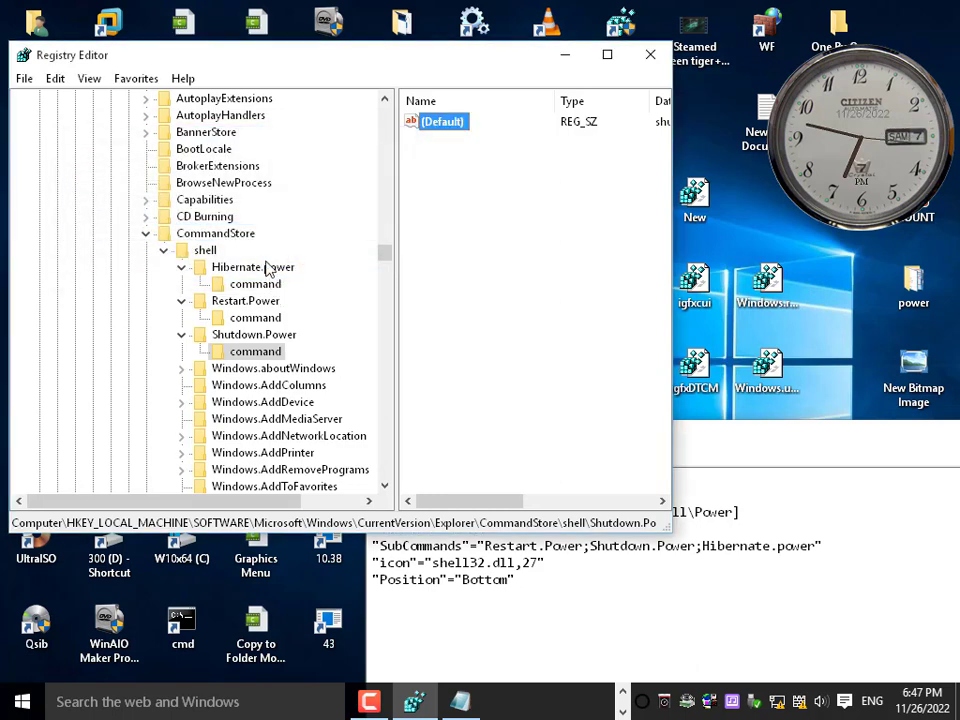
Step: Check the default value data of the command subkey under Hibernate.power again
{"action": "left_click", "coordinate": [258, 268]}
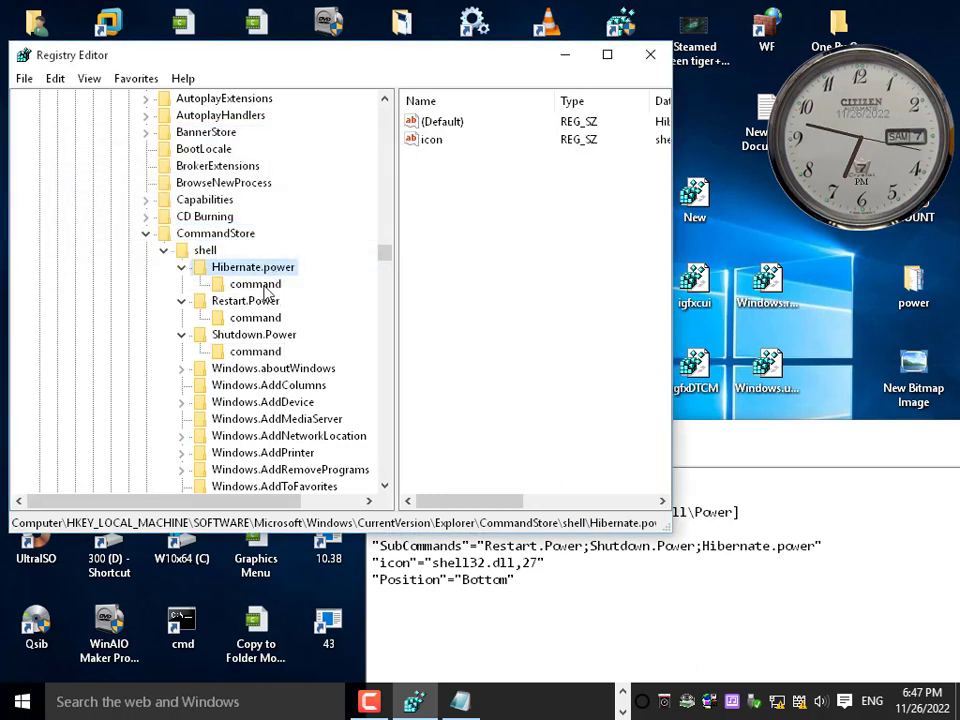
{"action": "double_click", "coordinate": [438, 122]}
{"action": "left_click", "coordinate": [141, 234]}
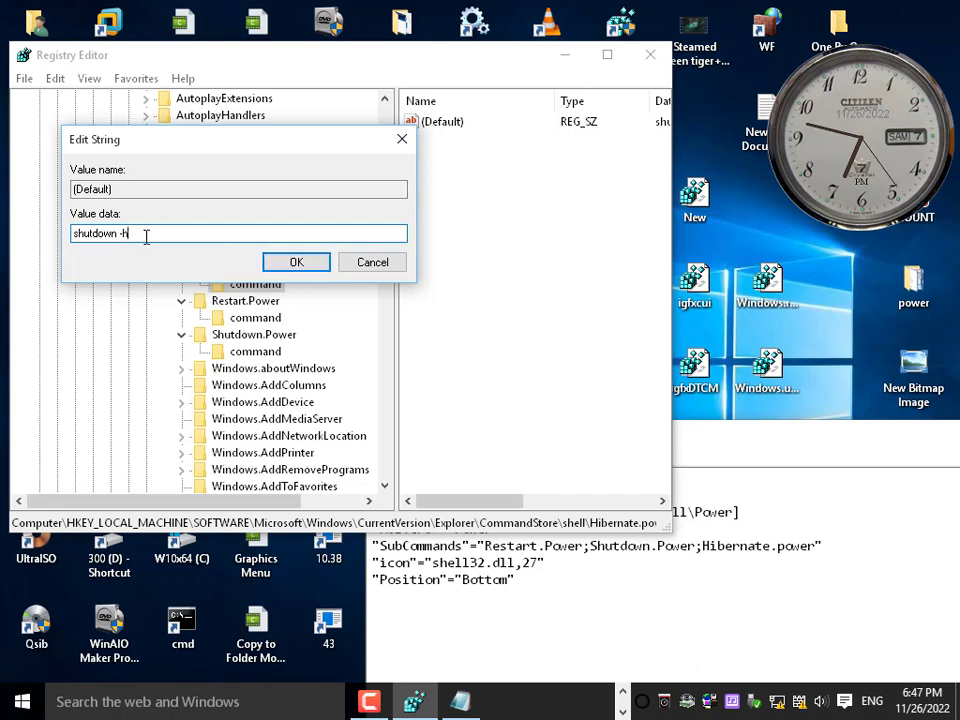
{"action": "left_click", "coordinate": [369, 268]}
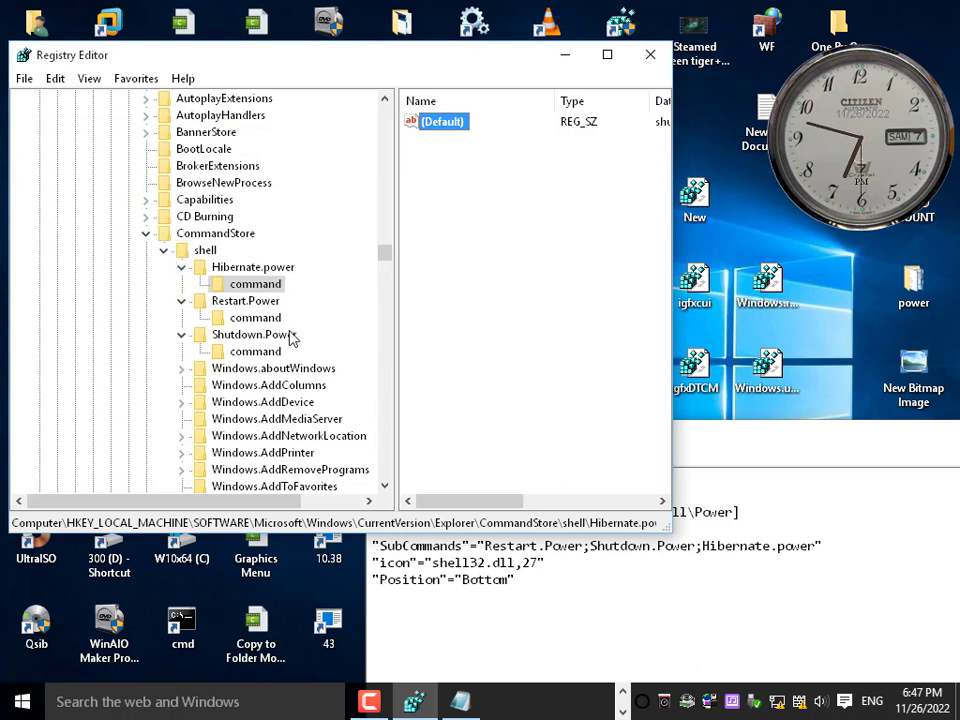
Step: Bring the Power file forward in Notepad and close it
{"action": "left_click", "coordinate": [521, 562]}
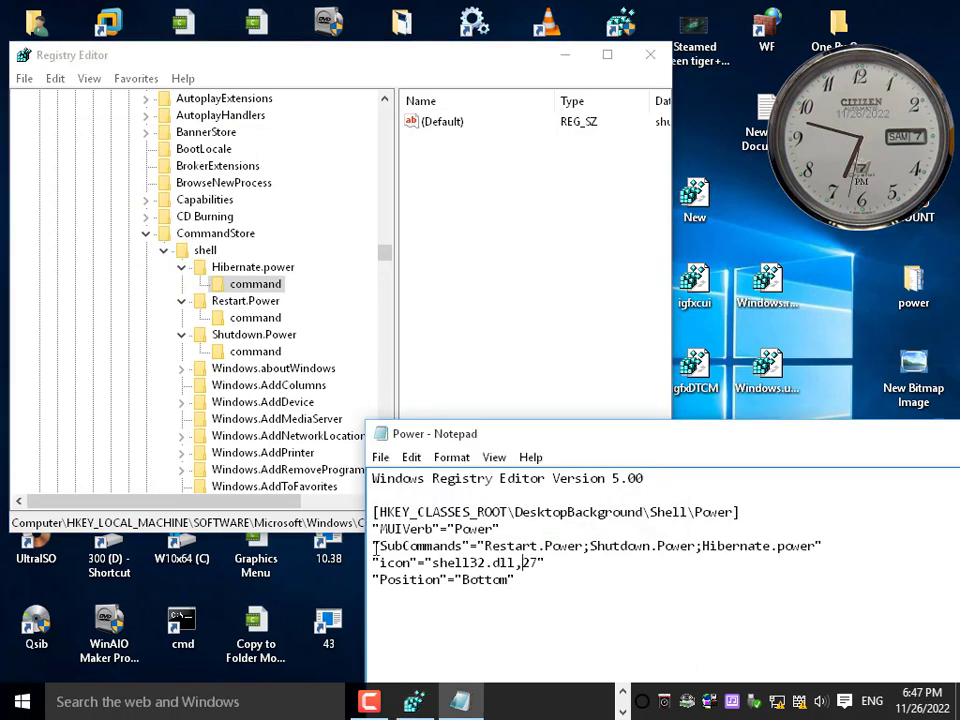
{"action": "left_click", "coordinate": [521, 279]}
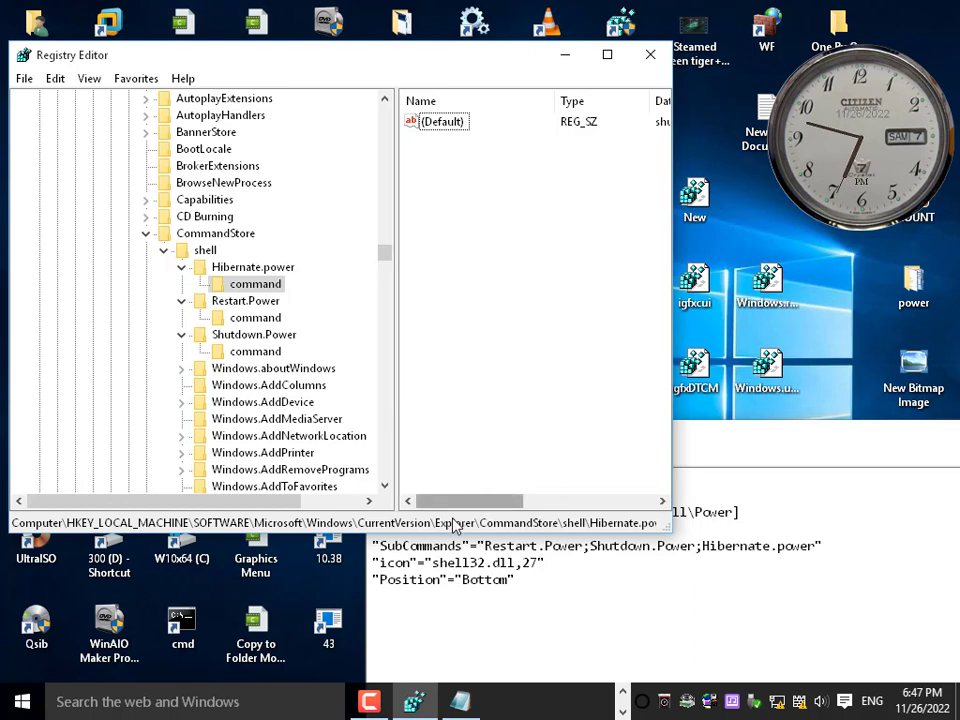
{"action": "left_click", "coordinate": [459, 556]}
{"action": "left_click_drag", "start_coordinate": [677, 439], "coordinate": [476, 435]}
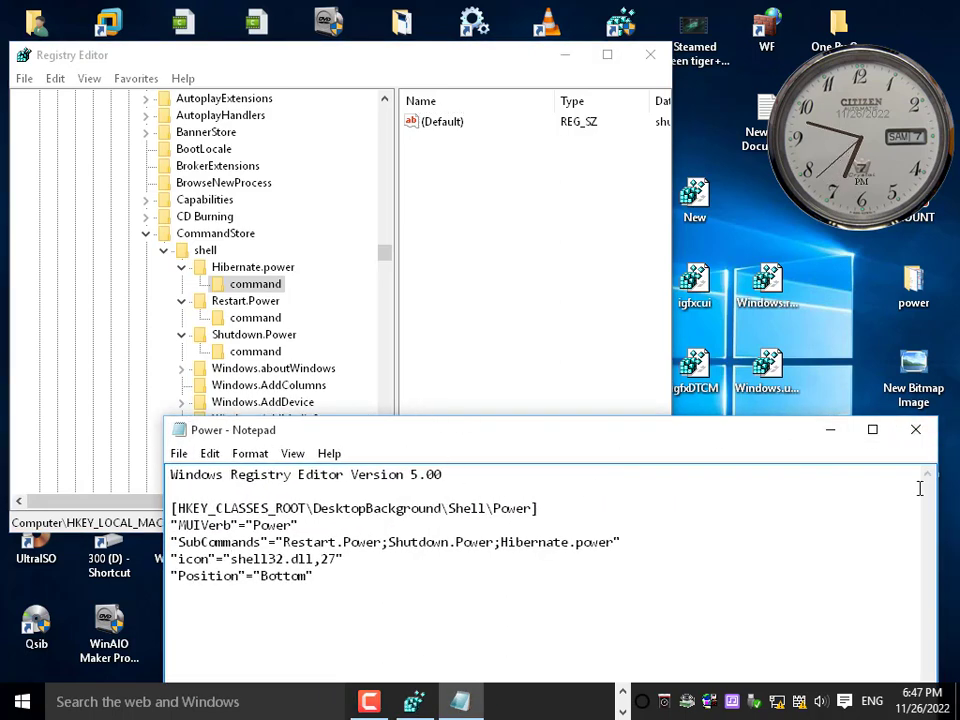
{"action": "left_click", "coordinate": [915, 429]}
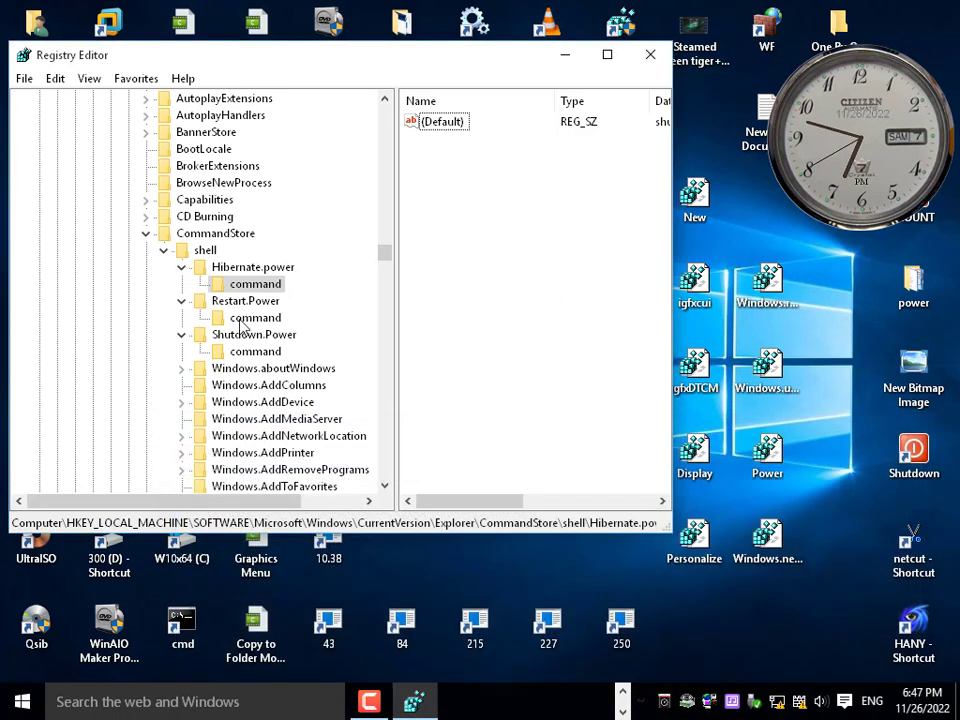
Step: Open the desktop's Power registry file for editing and select its SubCommands line
{"action": "left_click", "coordinate": [766, 453]}
{"action": "right_click", "coordinate": [766, 453]}
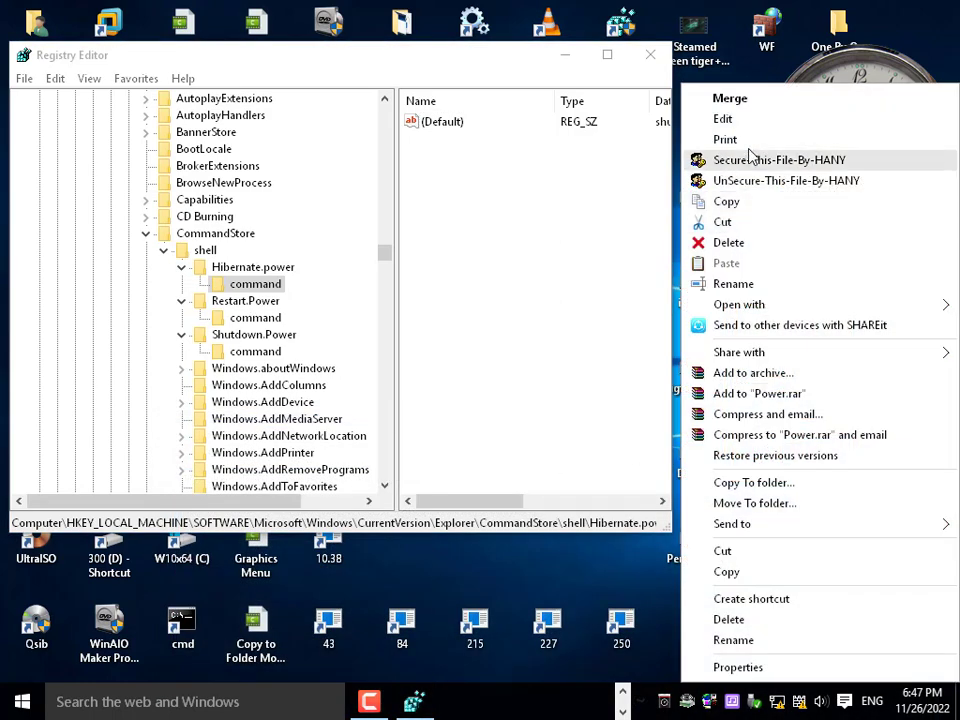
{"action": "left_click", "coordinate": [695, 119]}
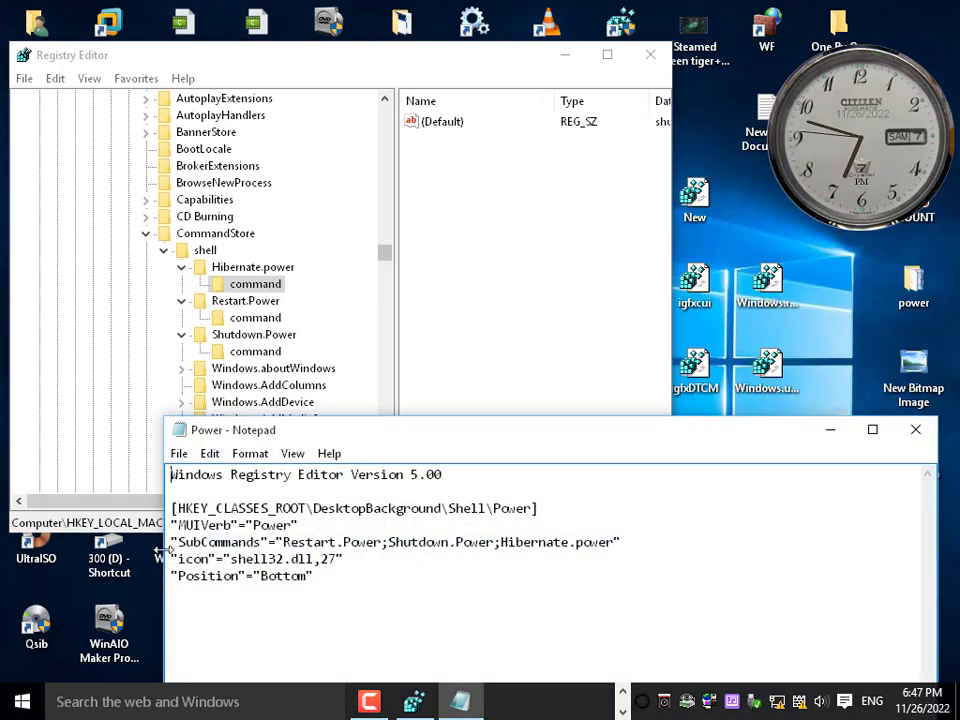
{"action": "left_click_drag", "start_coordinate": [170, 541], "coordinate": [607, 548]}
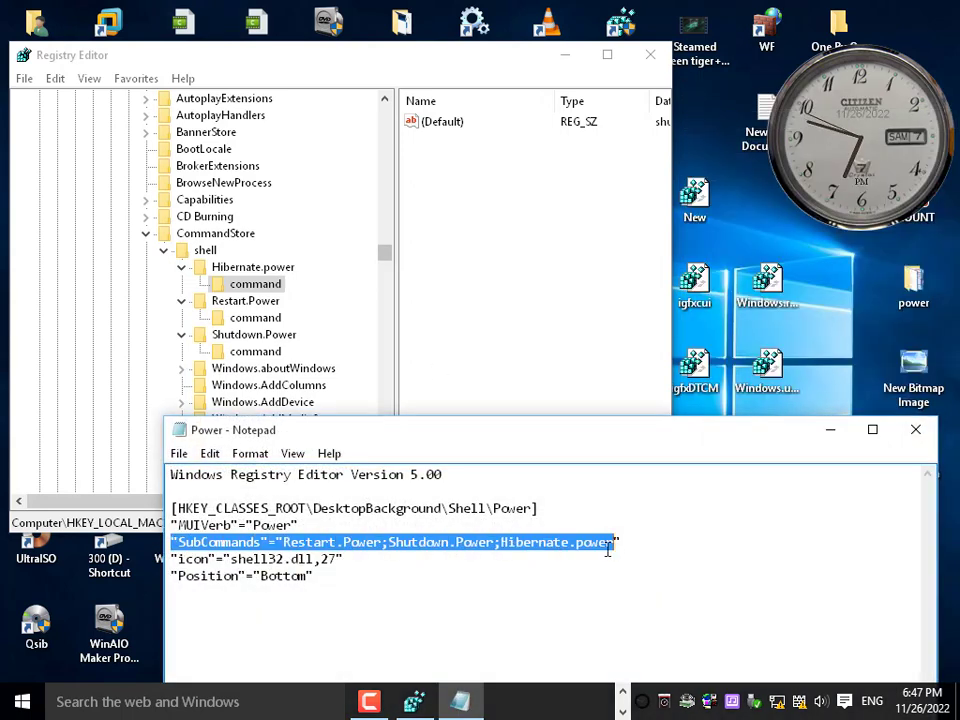
Step: Collapse the Hibernate.power, Restart.Power and Shutdown.Power keys under CommandStore\shell
{"action": "left_click", "coordinate": [181, 267]}
{"action": "left_click", "coordinate": [182, 285]}
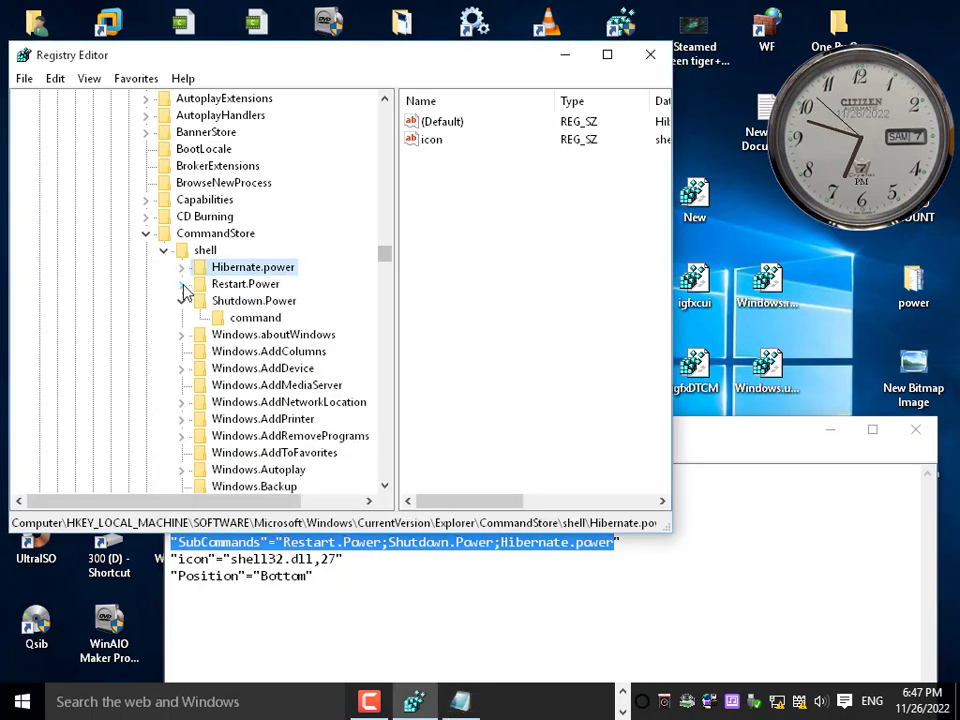
{"action": "left_click", "coordinate": [181, 301]}
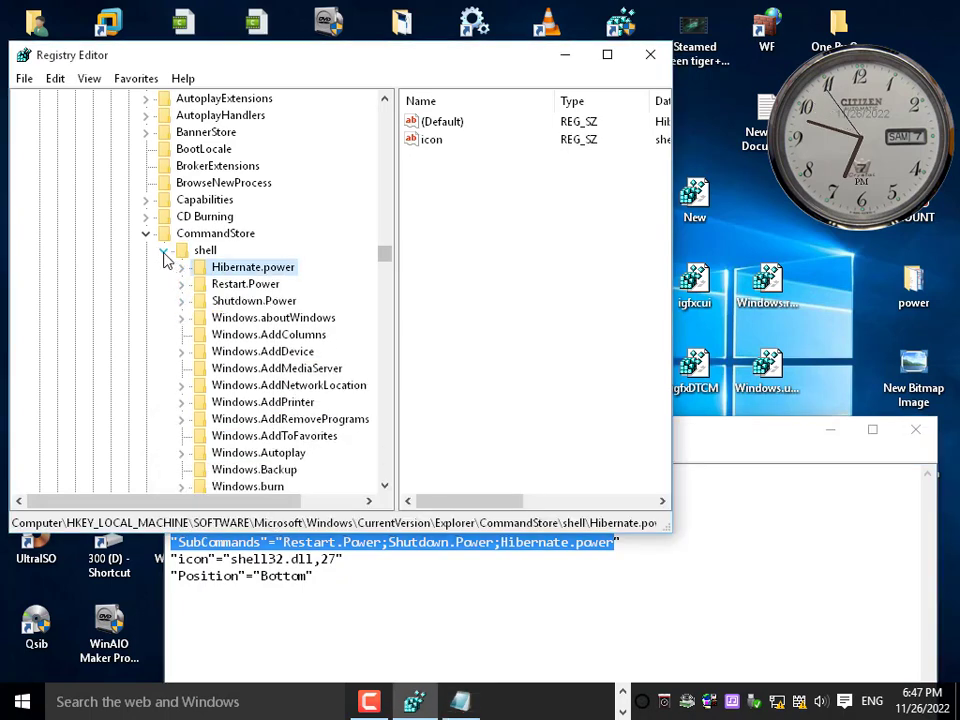
{"action": "left_click", "coordinate": [232, 285]}
{"action": "left_click", "coordinate": [238, 301]}
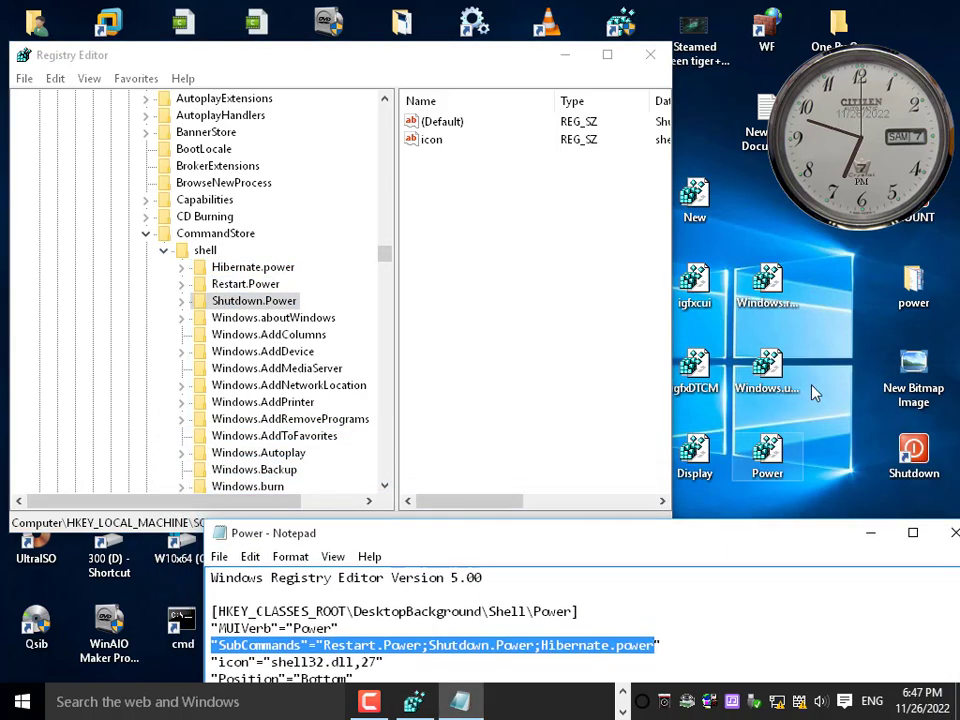
Step: Arrange Registry Editor and the Power file side by side, narrowing Registry Editor to uncover free desktop space
{"action": "double_click", "coordinate": [769, 457]}
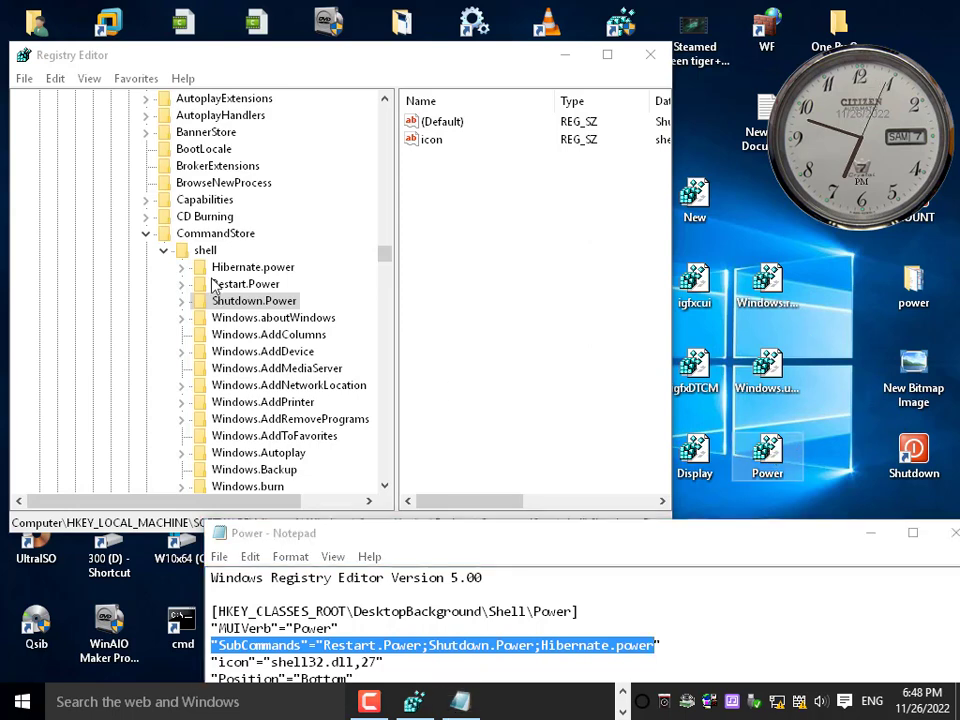
{"action": "left_click_drag", "start_coordinate": [300, 55], "coordinate": [164, 61]}
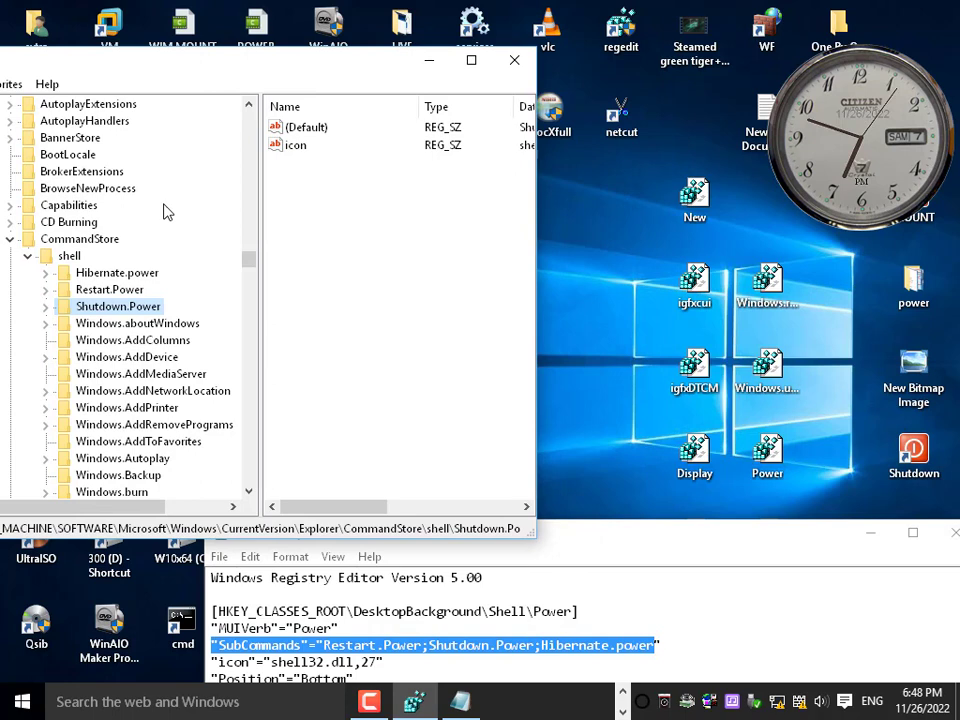
{"action": "left_click", "coordinate": [133, 289]}
{"action": "left_click", "coordinate": [136, 306]}
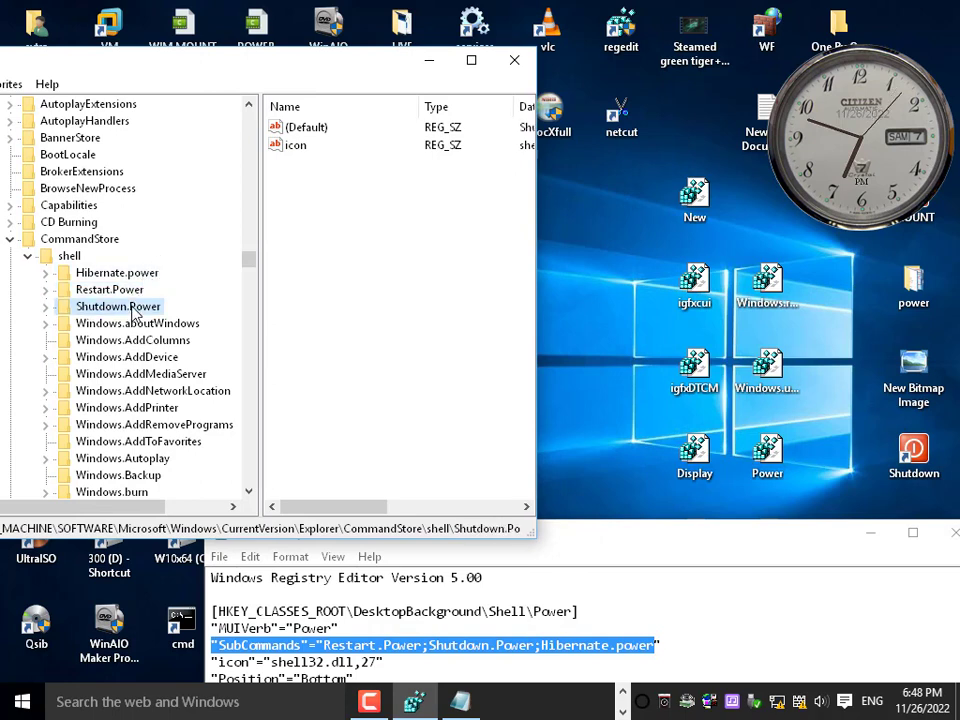
{"action": "right_click", "coordinate": [769, 457]}
{"action": "left_click_drag", "start_coordinate": [614, 539], "coordinate": [878, 321]}
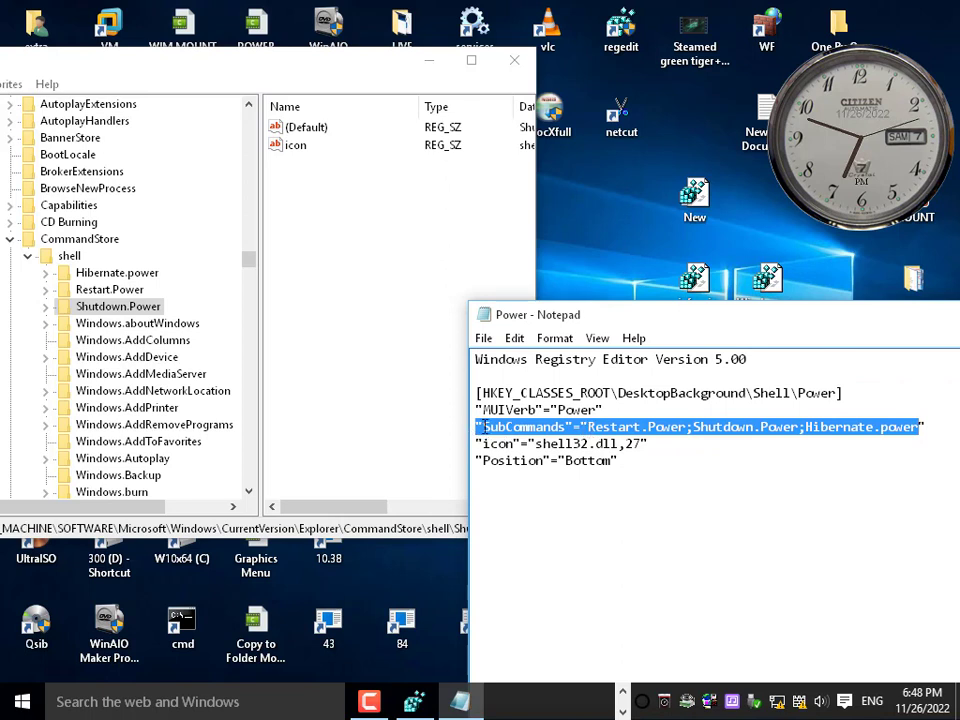
{"action": "left_click", "coordinate": [483, 487]}
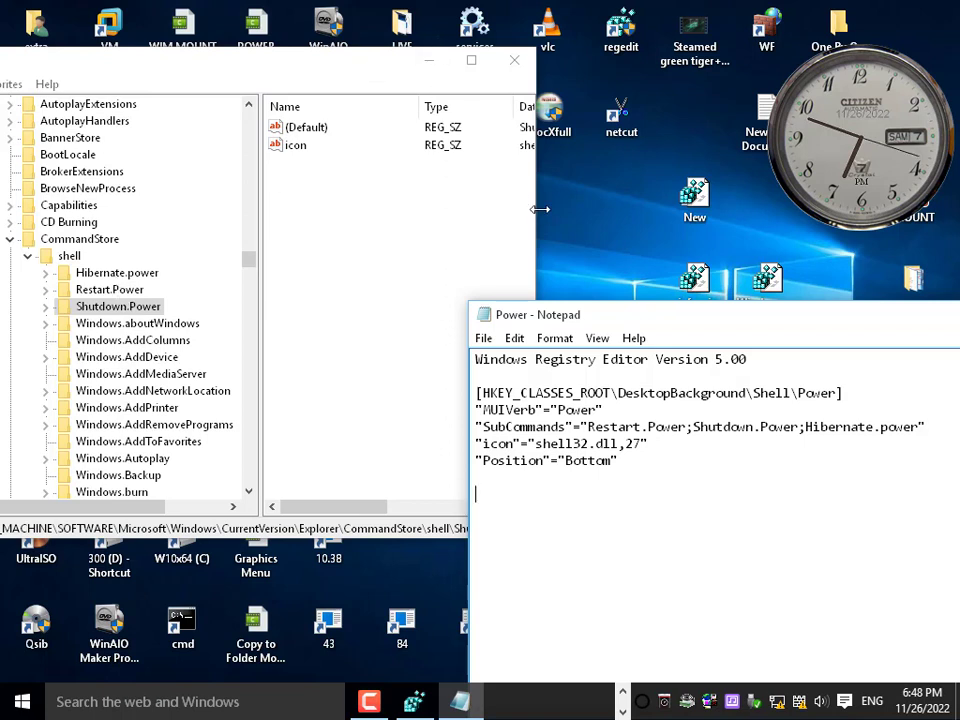
{"action": "left_click_drag", "start_coordinate": [539, 209], "coordinate": [372, 213]}
Step: Copy the name of the Hibernate.power key, leaving the key itself unrenamed
{"action": "left_click", "coordinate": [131, 275]}
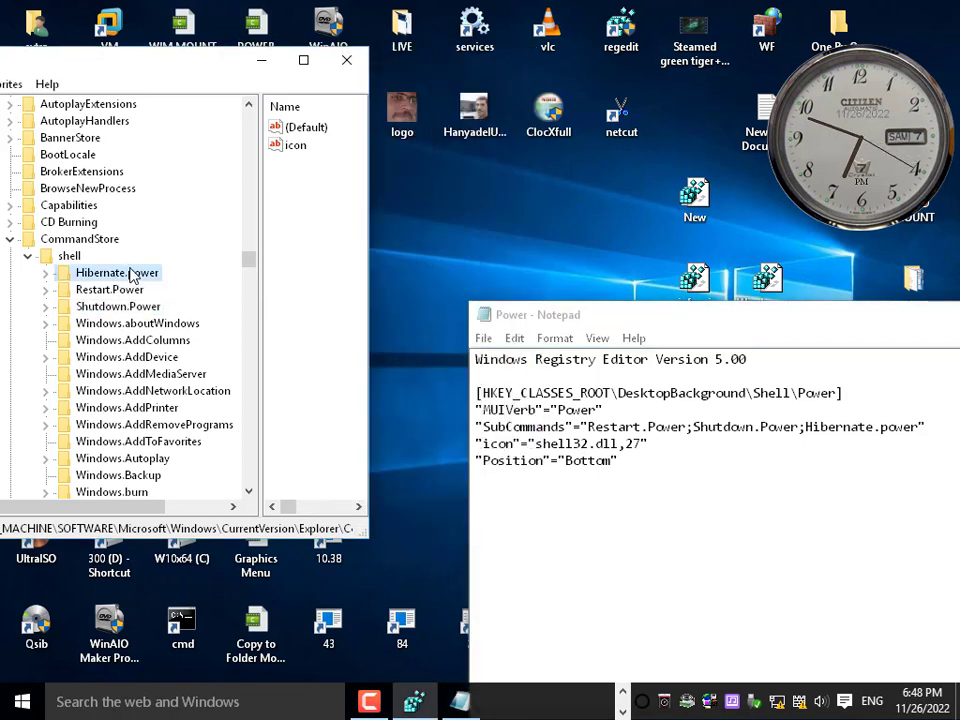
{"action": "right_click", "coordinate": [153, 276]}
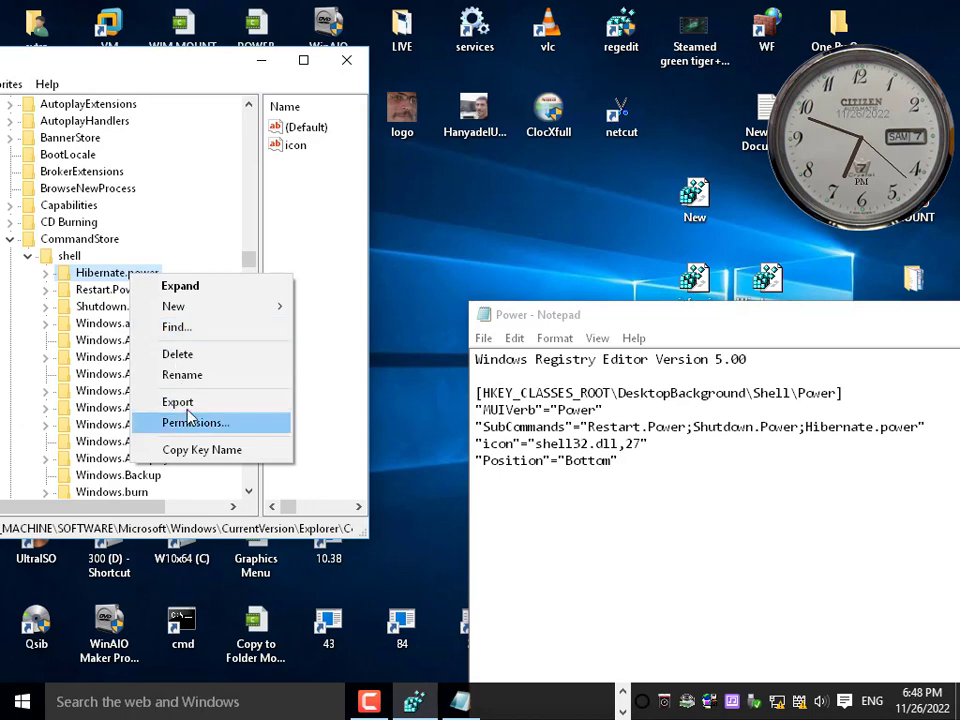
{"action": "left_click", "coordinate": [186, 378]}
{"action": "key", "text": "ctrl+c"}
{"action": "right_click", "coordinate": [156, 278]}
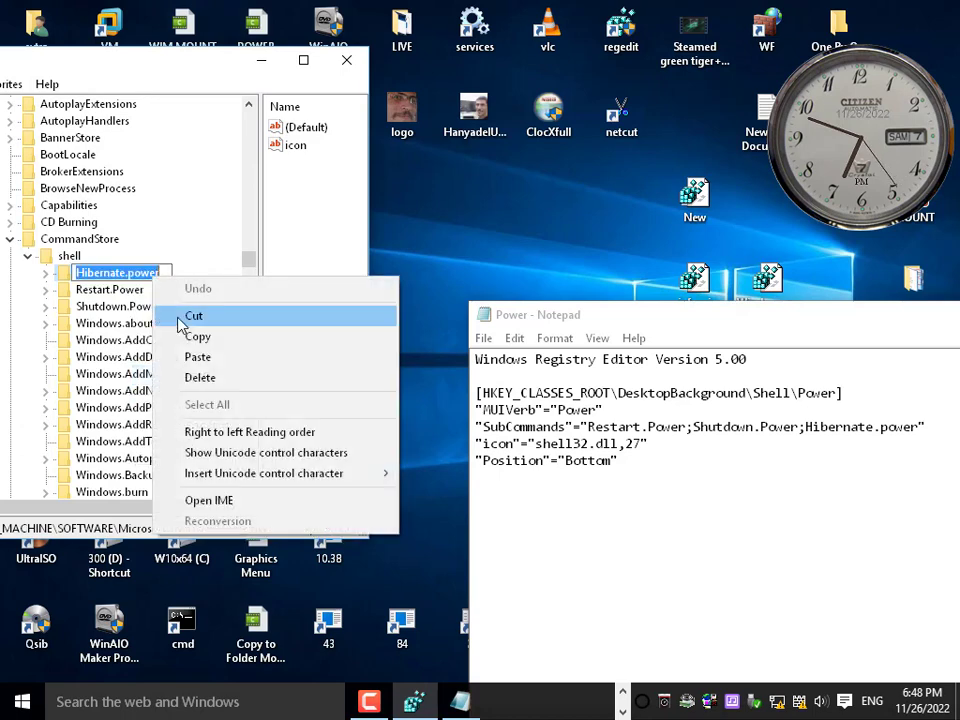
{"action": "left_click", "coordinate": [196, 338]}
{"action": "key", "text": "Return"}
Step: Export the Hibernate.power key to the Desktop as a registration file named Hibernate.power
{"action": "right_click", "coordinate": [147, 277]}
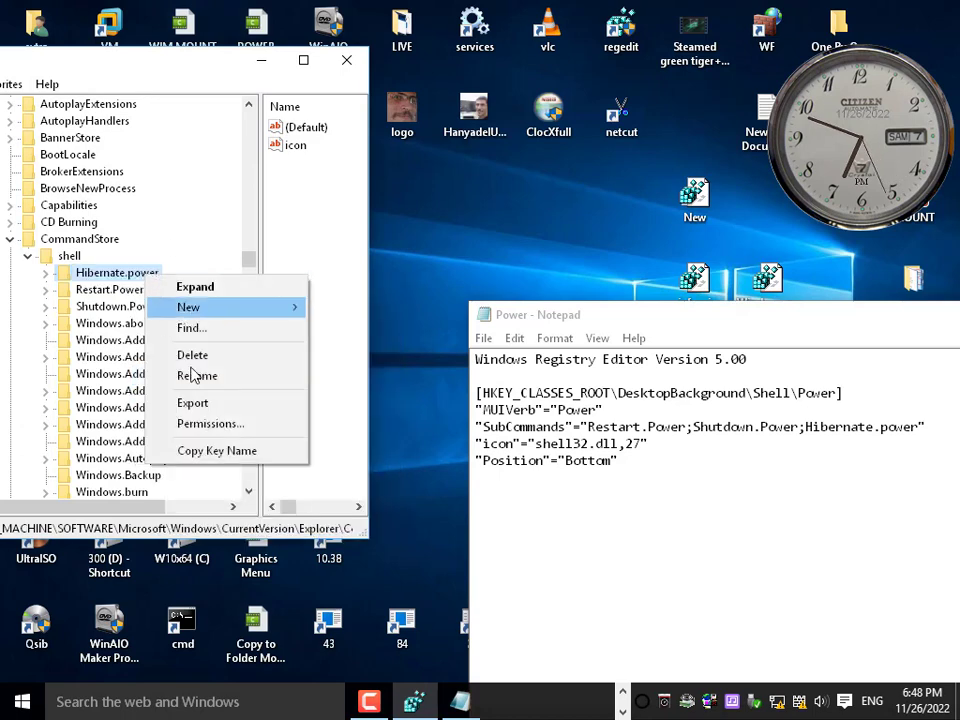
{"action": "left_click", "coordinate": [205, 412]}
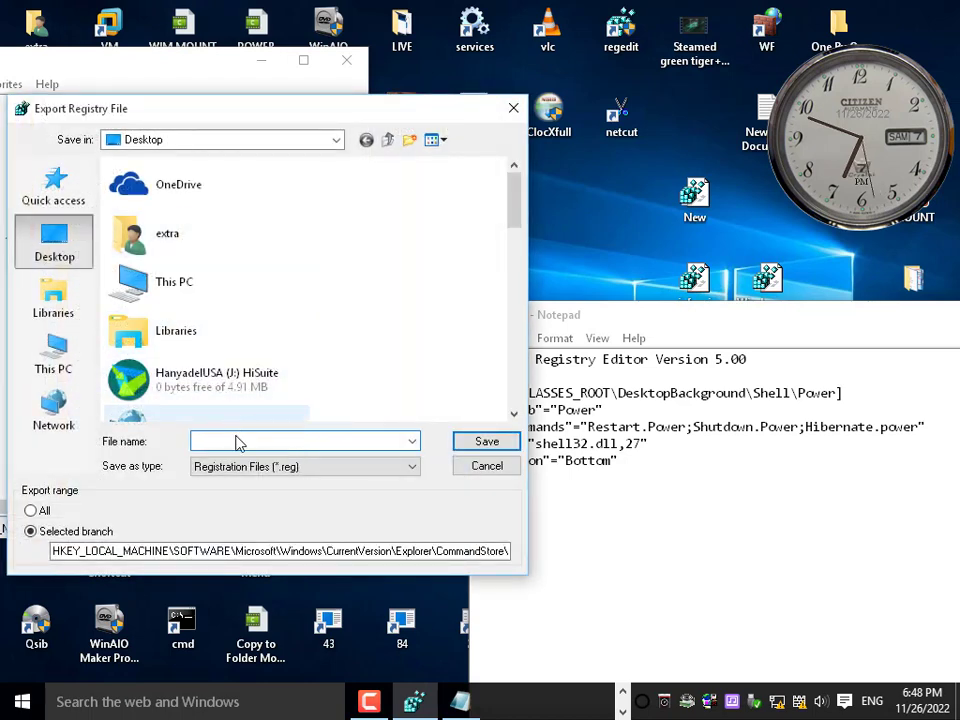
{"action": "right_click", "coordinate": [238, 441]}
{"action": "left_click", "coordinate": [313, 268]}
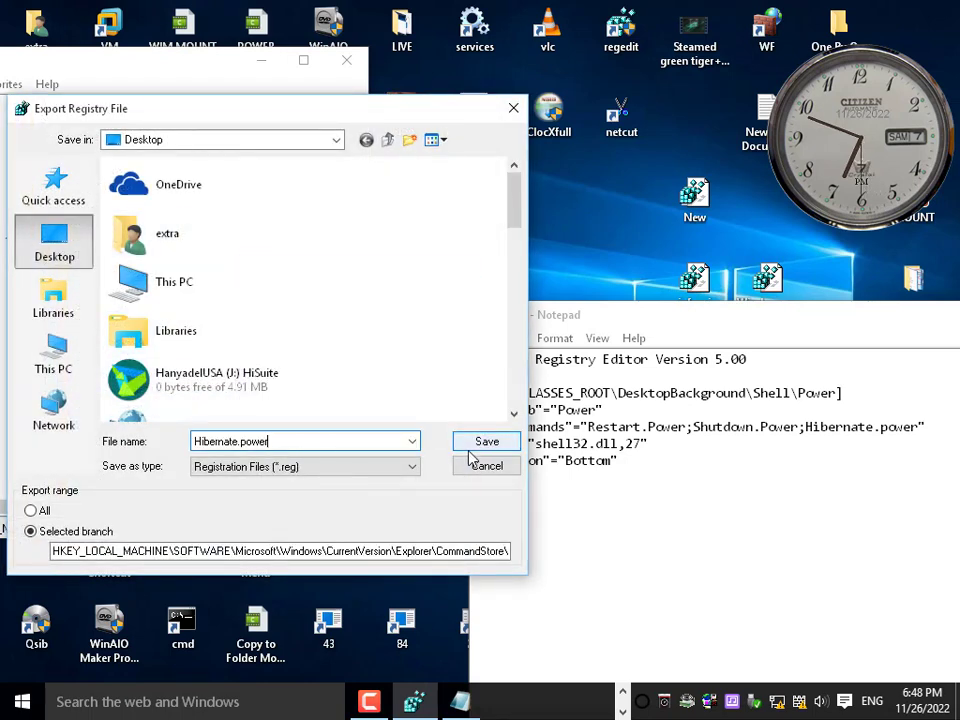
{"action": "left_click", "coordinate": [476, 449]}
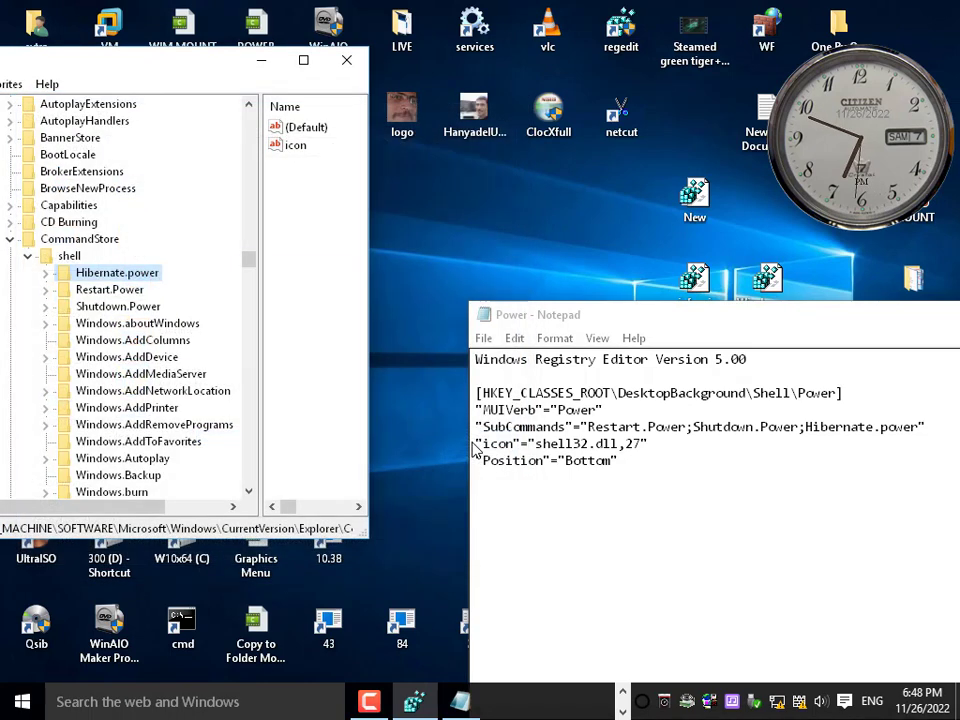
Step: Copy the name of the Restart.Power key, leaving the key itself unrenamed
{"action": "left_click", "coordinate": [131, 291]}
{"action": "right_click", "coordinate": [132, 292]}
{"action": "left_click", "coordinate": [188, 389]}
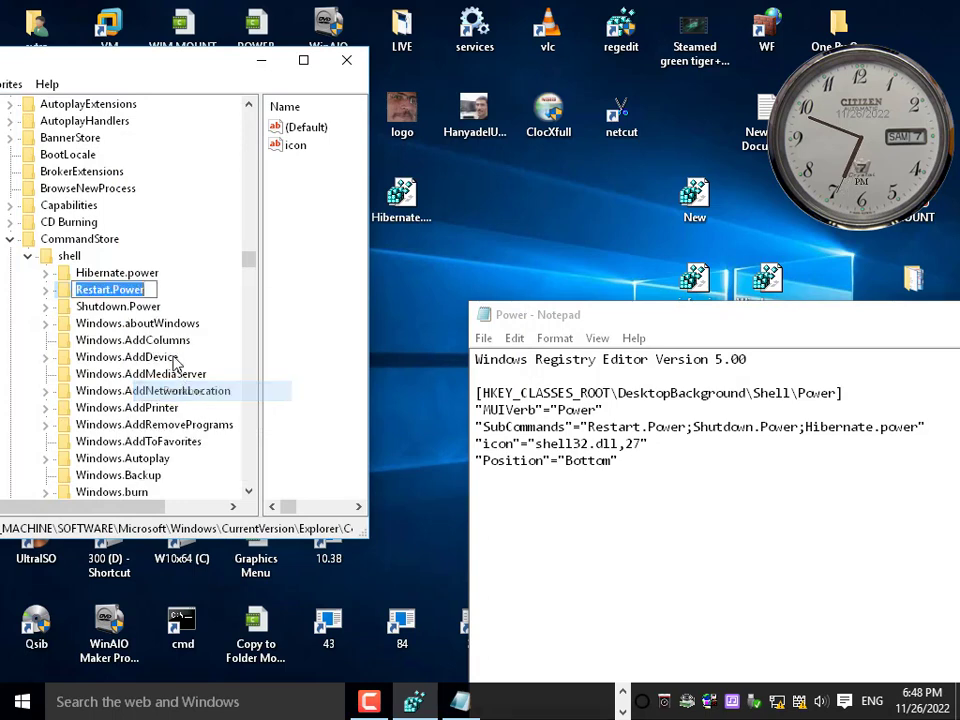
{"action": "right_click", "coordinate": [136, 292]}
{"action": "left_click", "coordinate": [178, 351]}
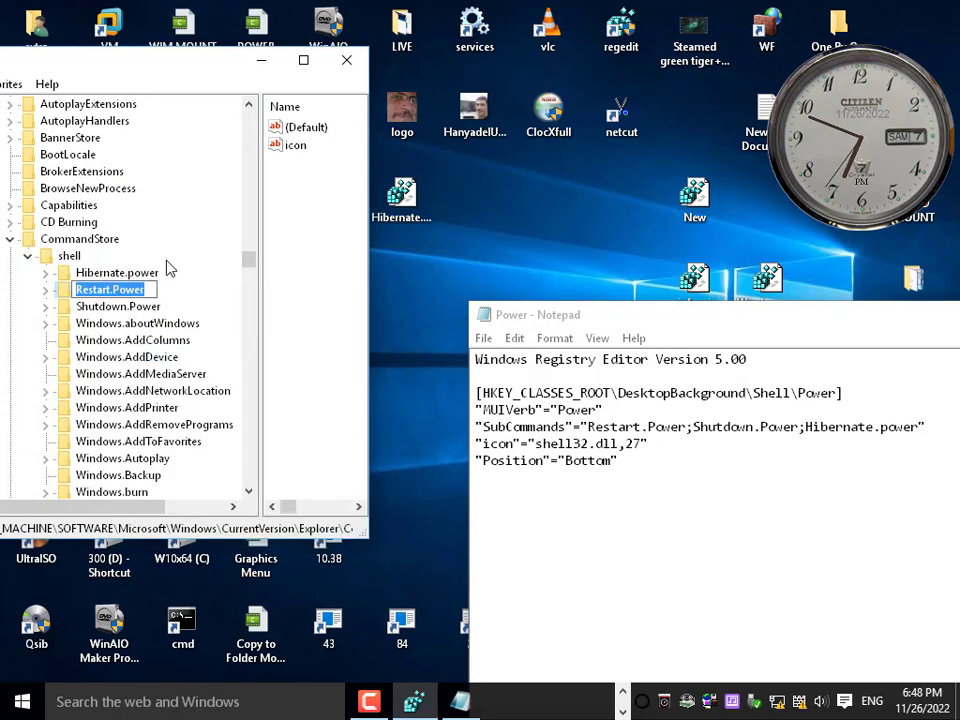
{"action": "key", "text": "Return"}
Step: Export the Restart.Power key to the Desktop as a registration file named Restart.Power
{"action": "right_click", "coordinate": [140, 296]}
{"action": "left_click", "coordinate": [212, 420]}
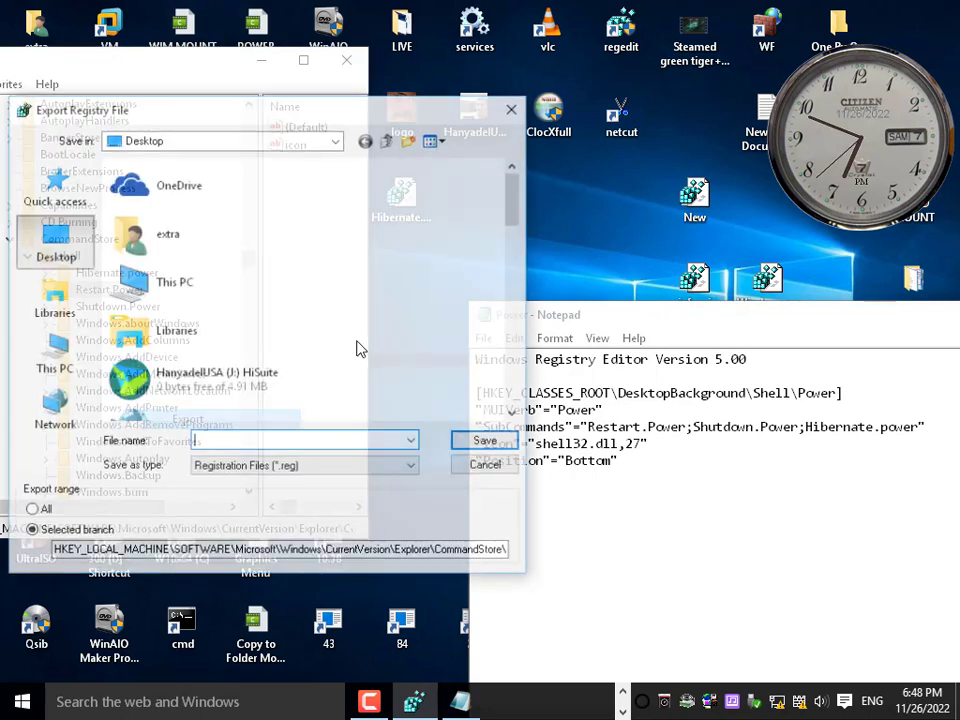
{"action": "right_click", "coordinate": [305, 441]}
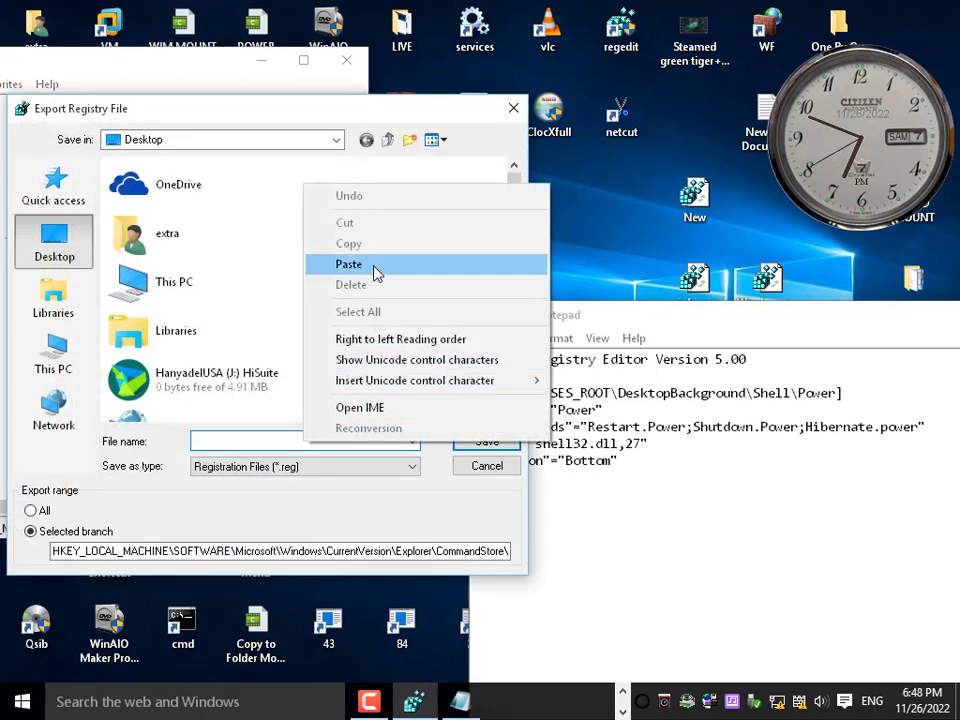
{"action": "left_click", "coordinate": [377, 272]}
{"action": "left_click", "coordinate": [476, 445]}
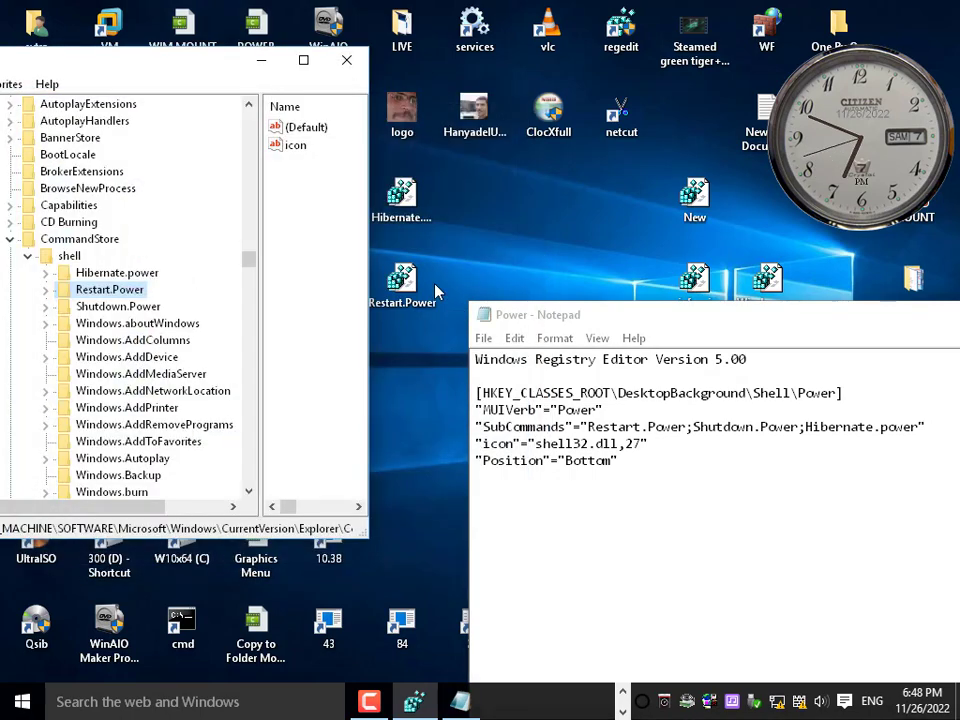
Step: Copy the name of the Shutdown.Power key, leaving the key itself unrenamed
{"action": "left_click", "coordinate": [139, 307]}
{"action": "right_click", "coordinate": [141, 307]}
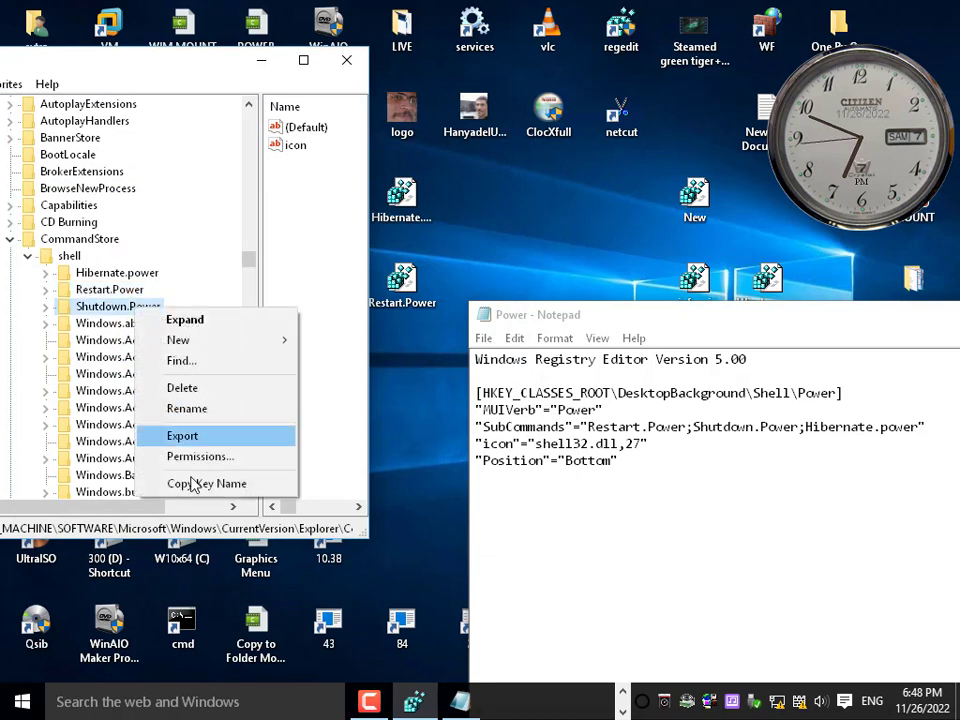
{"action": "left_click", "coordinate": [189, 408]}
{"action": "right_click", "coordinate": [148, 308]}
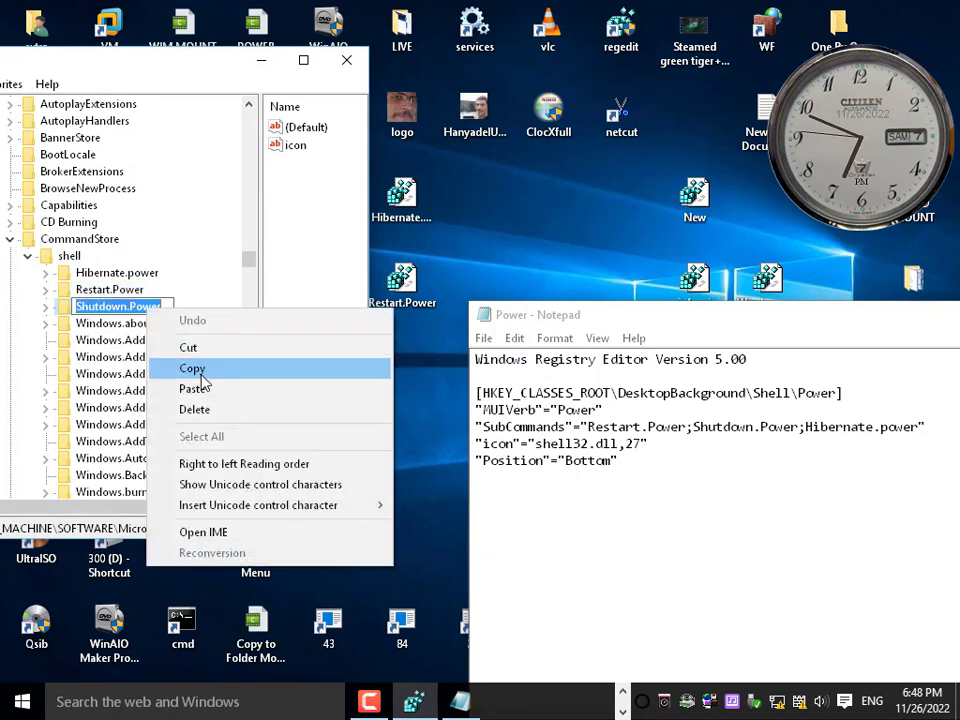
{"action": "left_click", "coordinate": [192, 368]}
Step: Export the Shutdown.Power key to the Desktop as a registration file named Shutdown.Power
{"action": "right_click", "coordinate": [163, 310]}
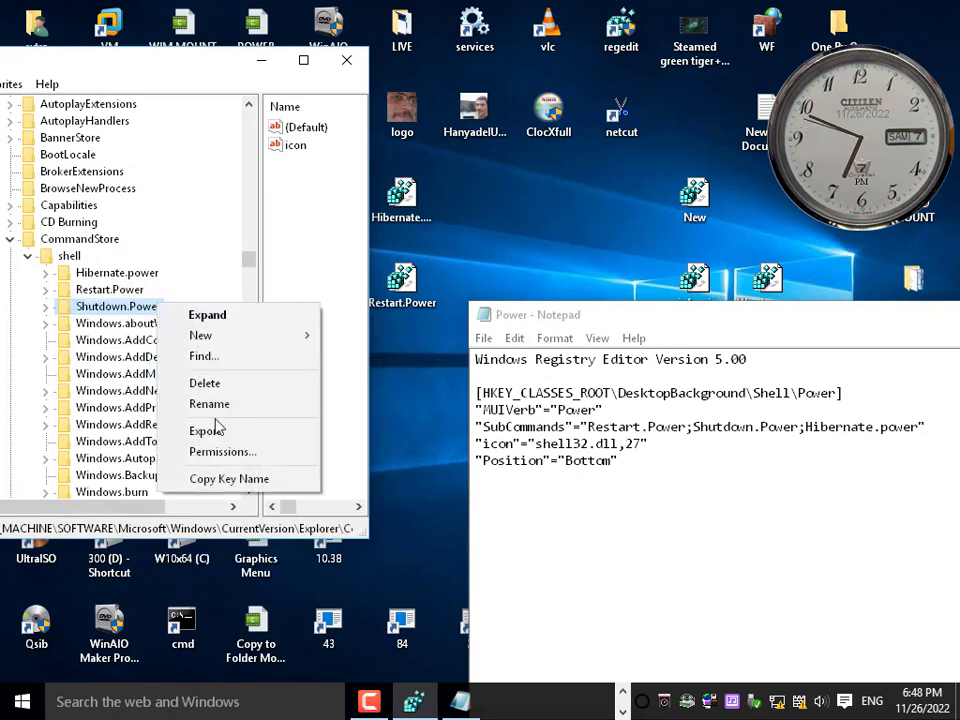
{"action": "left_click", "coordinate": [220, 432]}
{"action": "right_click", "coordinate": [261, 437]}
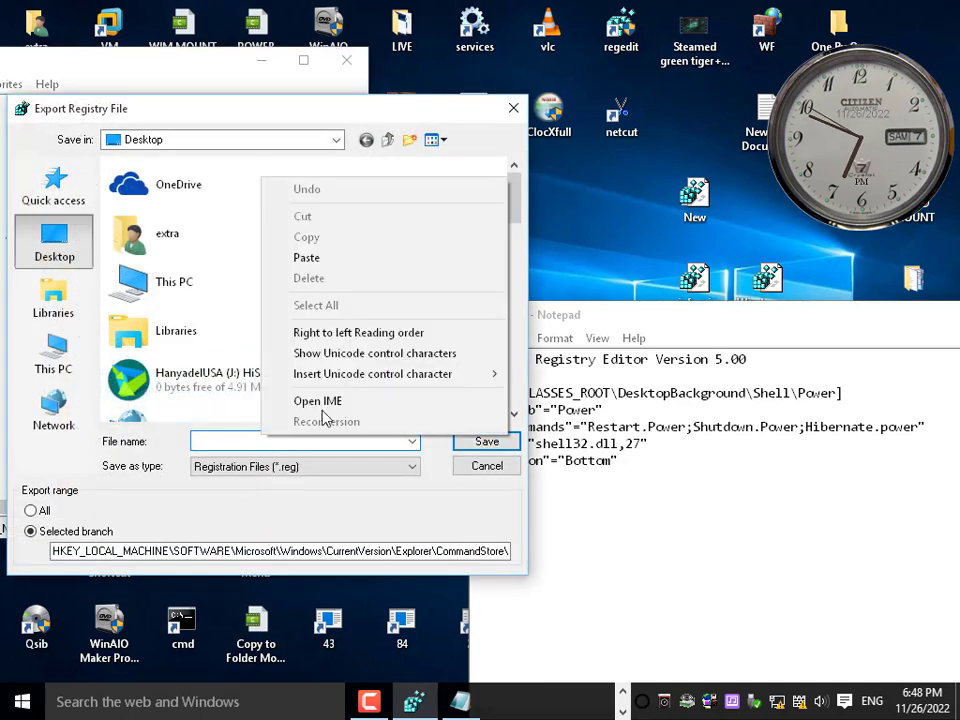
{"action": "left_click", "coordinate": [336, 264]}
{"action": "left_click", "coordinate": [487, 441]}
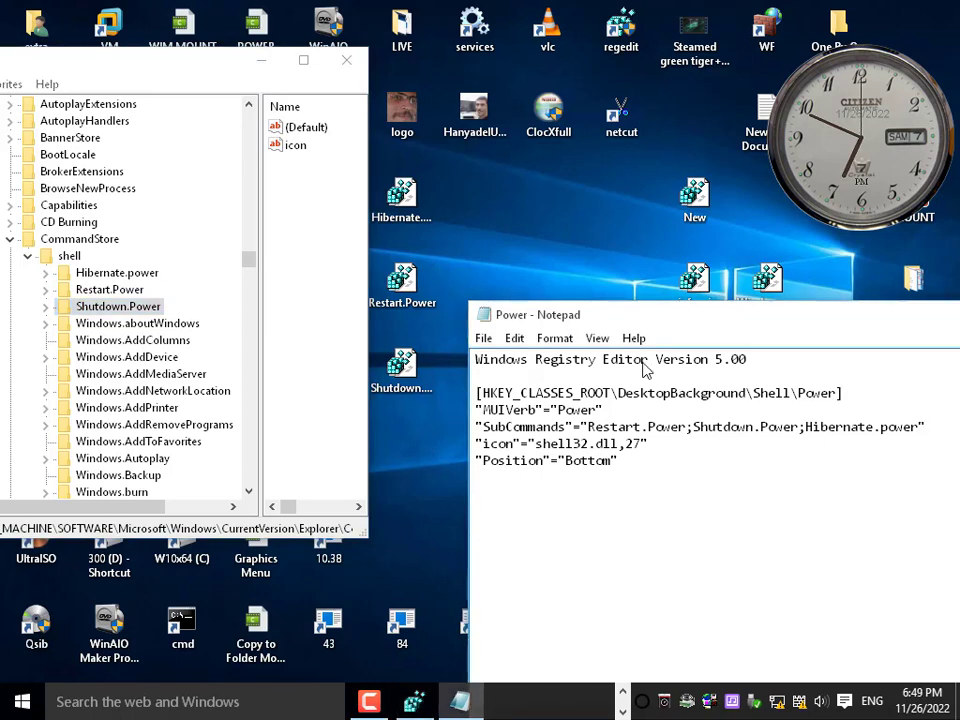
Step: Examine the Power registration file's location and the commands in the desktop's Power submenu
{"action": "left_click_drag", "start_coordinate": [632, 318], "coordinate": [675, 530]}
{"action": "left_click", "coordinate": [787, 461]}
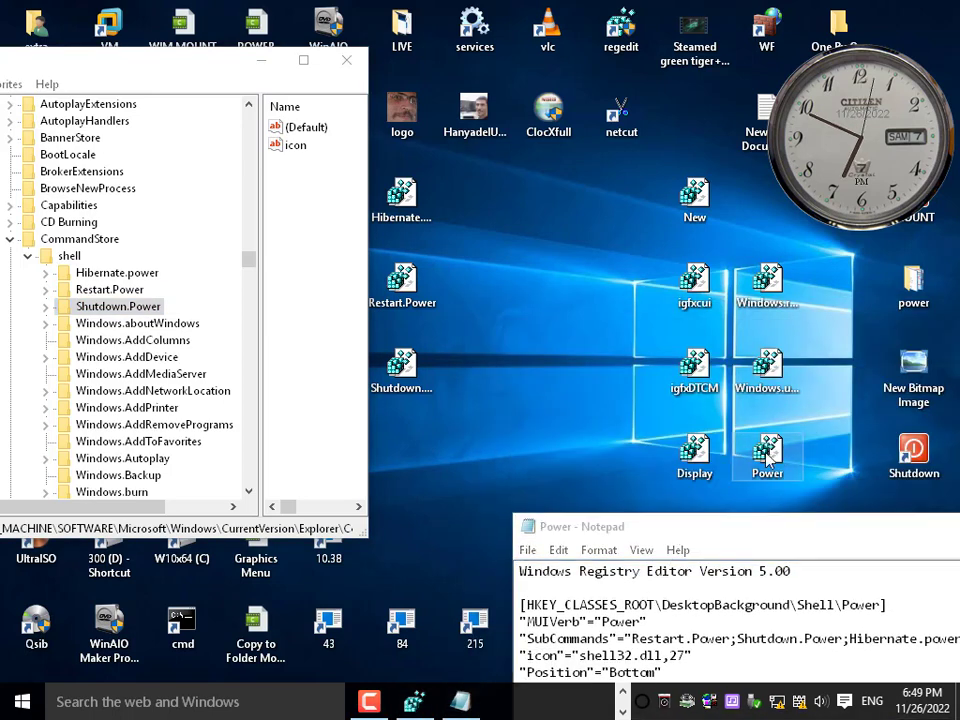
{"action": "left_click_drag", "start_coordinate": [664, 525], "coordinate": [625, 262]}
{"action": "right_click", "coordinate": [597, 185]}
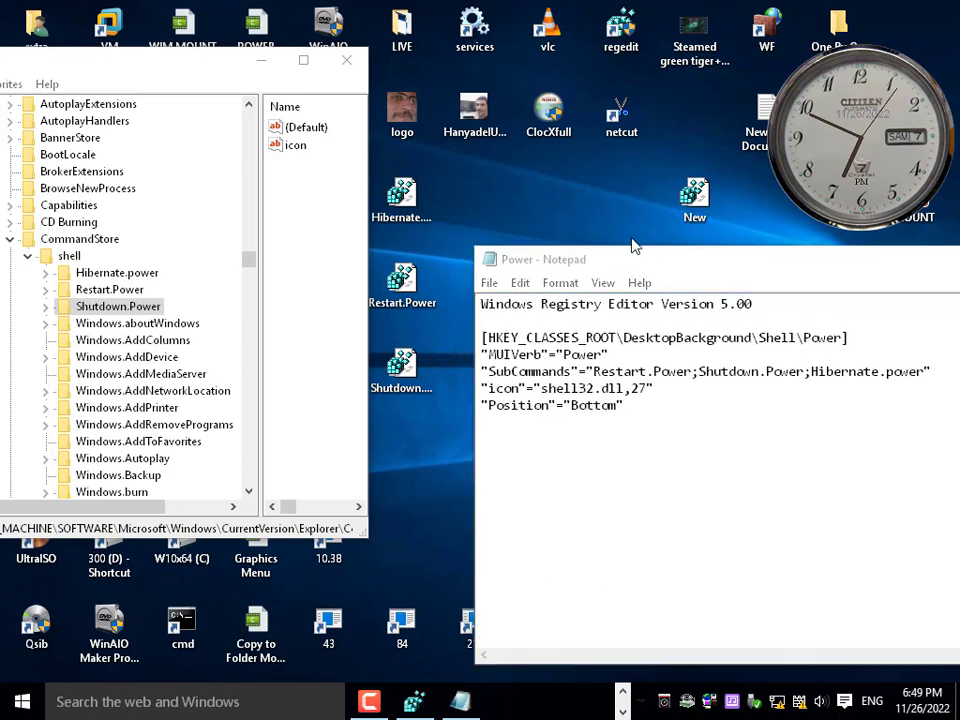
{"action": "mouse_move", "coordinate": [632, 540]}
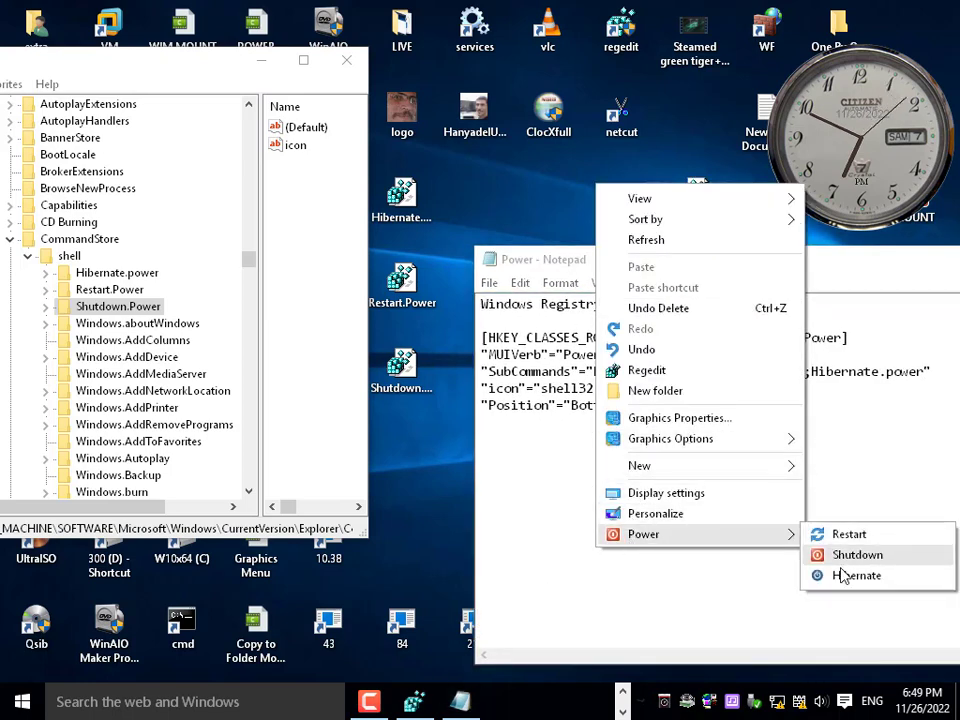
{"action": "left_click", "coordinate": [789, 570]}
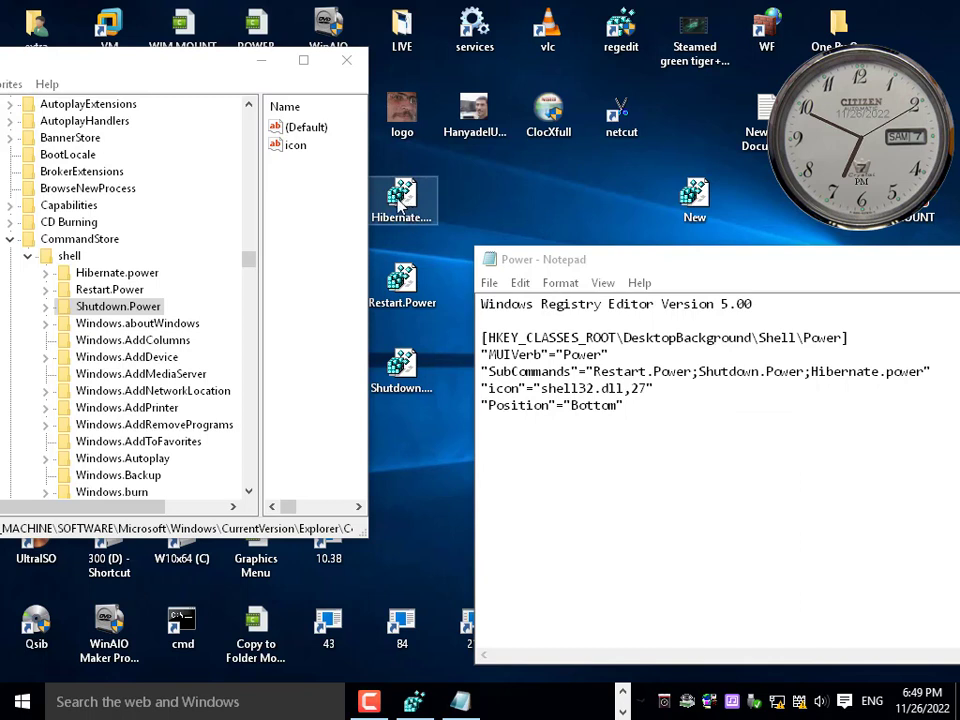
Step: Close the Power file in Notepad and select the three exported power registration files on the Desktop
{"action": "left_click_drag", "start_coordinate": [561, 266], "coordinate": [634, 273]}
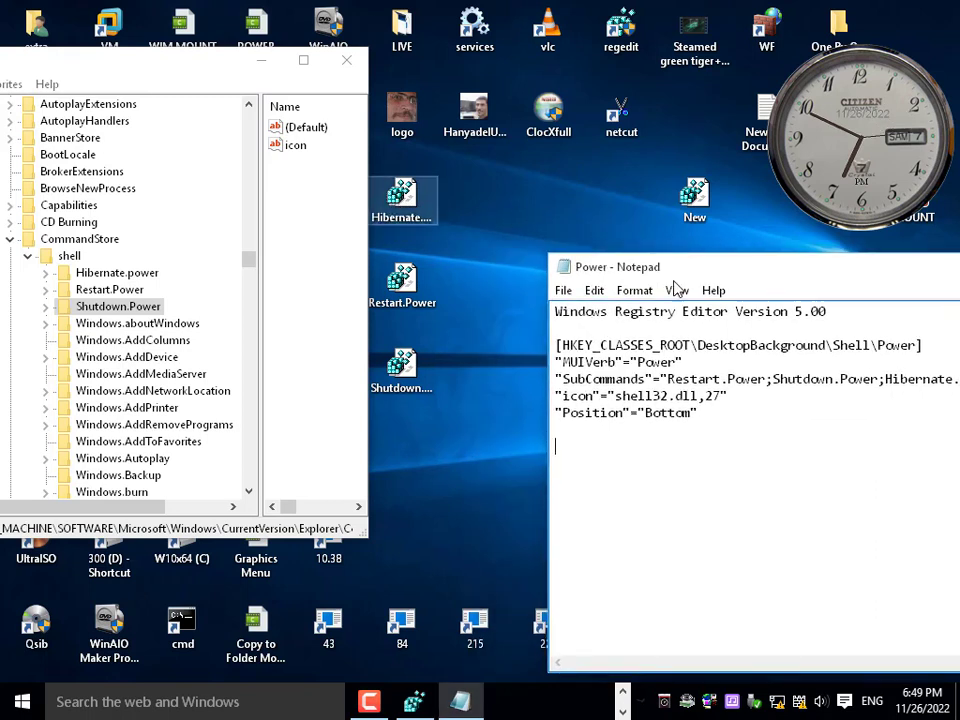
{"action": "left_click_drag", "start_coordinate": [714, 274], "coordinate": [748, 467]}
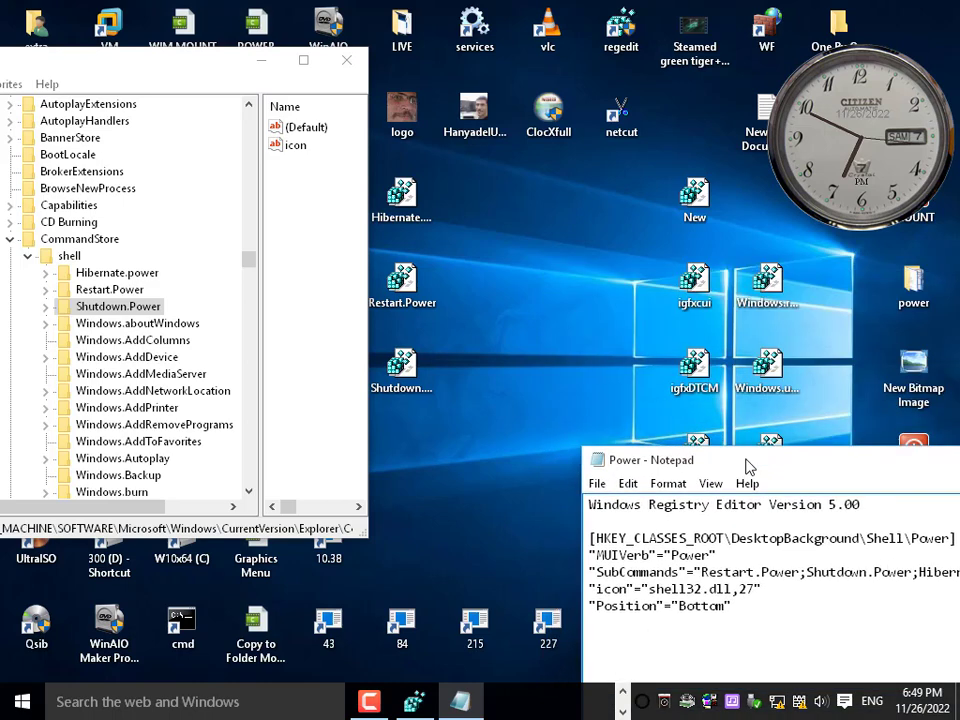
{"action": "double_click", "coordinate": [599, 462]}
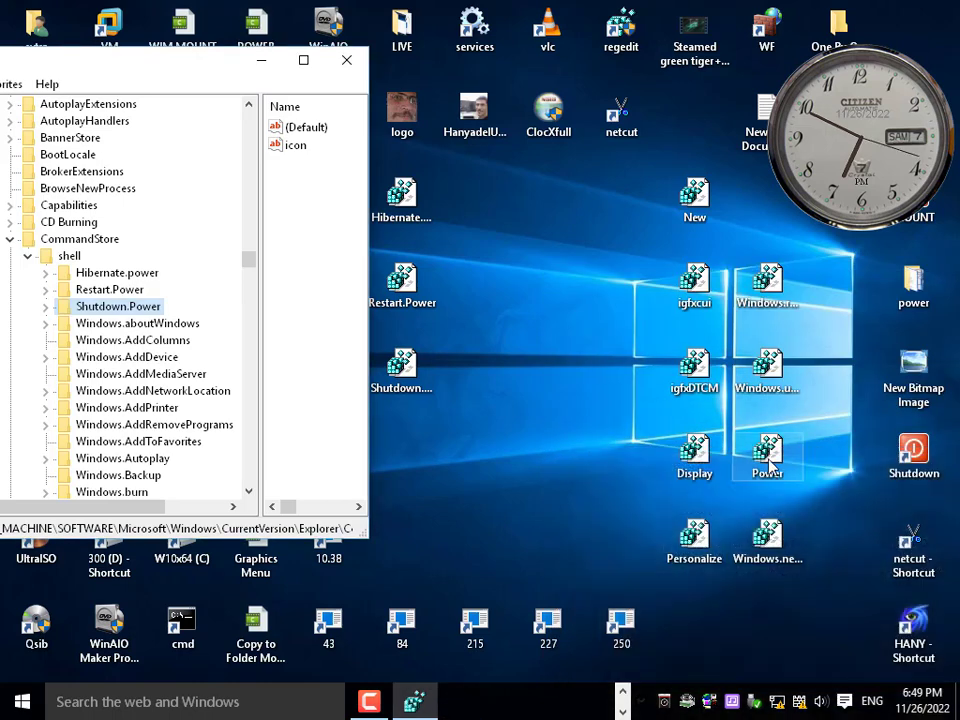
{"action": "left_click_drag", "start_coordinate": [453, 203], "coordinate": [386, 411]}
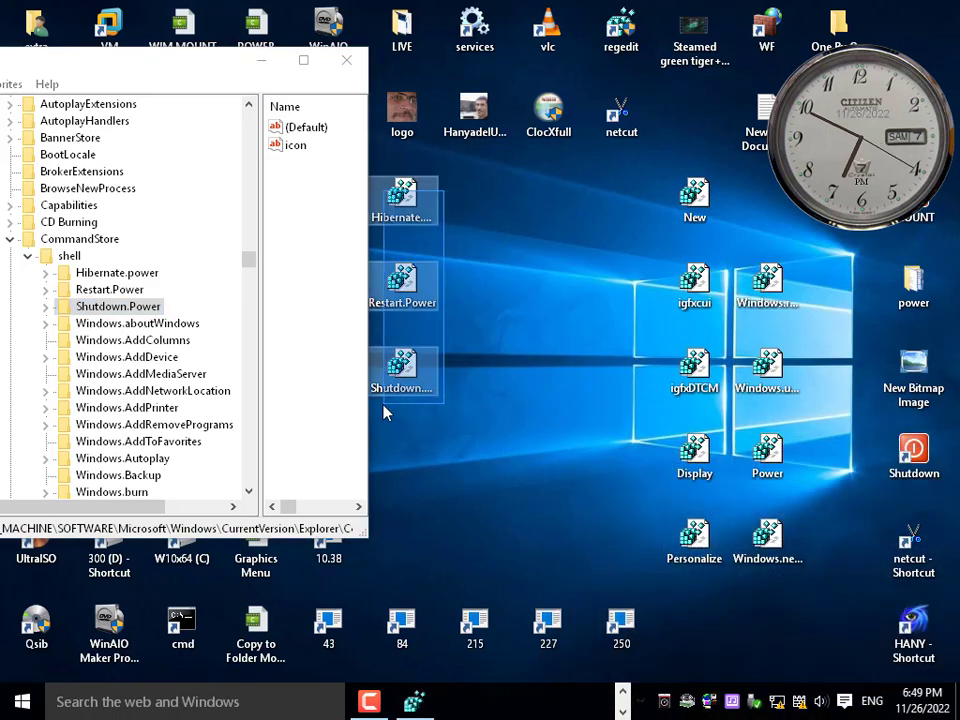
{"action": "left_click", "coordinate": [782, 454]}
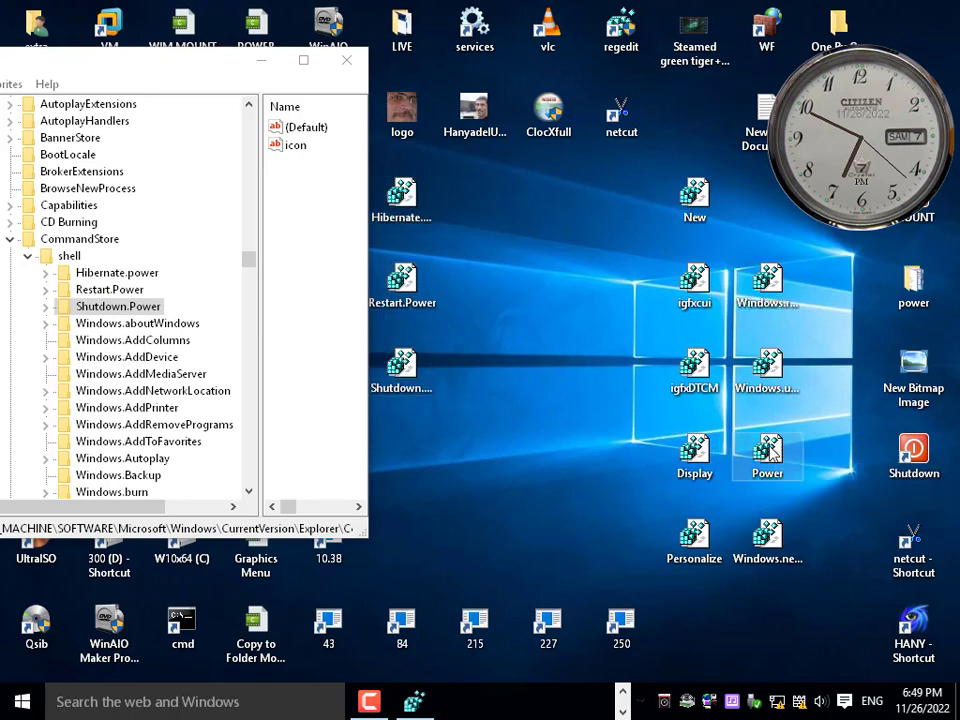
Step: Open the Desktop's Power registration file for editing and place its window clear of the exported files
{"action": "right_click", "coordinate": [773, 454]}
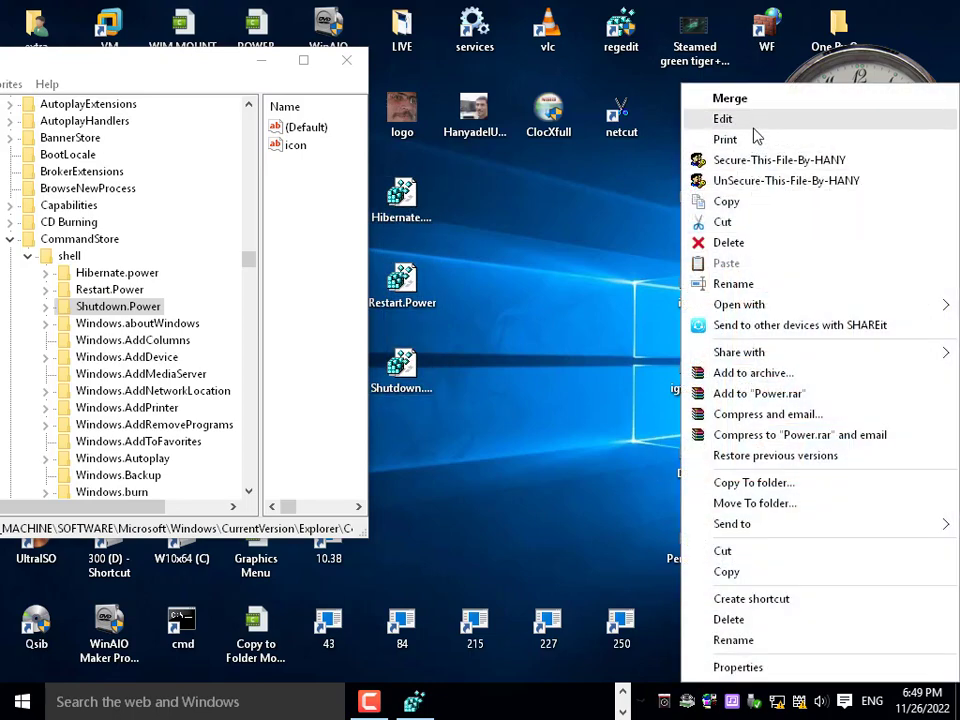
{"action": "left_click", "coordinate": [750, 120]}
{"action": "left_click_drag", "start_coordinate": [657, 470], "coordinate": [694, 209]}
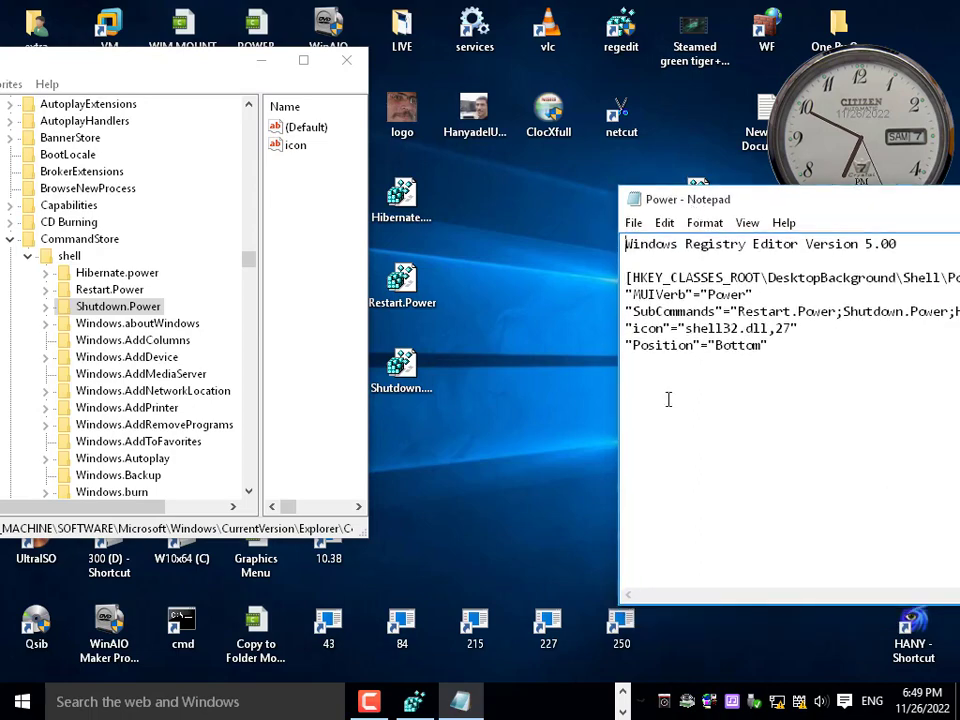
Step: Move both key sections from the Hibernate.power registration file to the end of the Power file, saving the source file on closing
{"action": "right_click", "coordinate": [401, 200]}
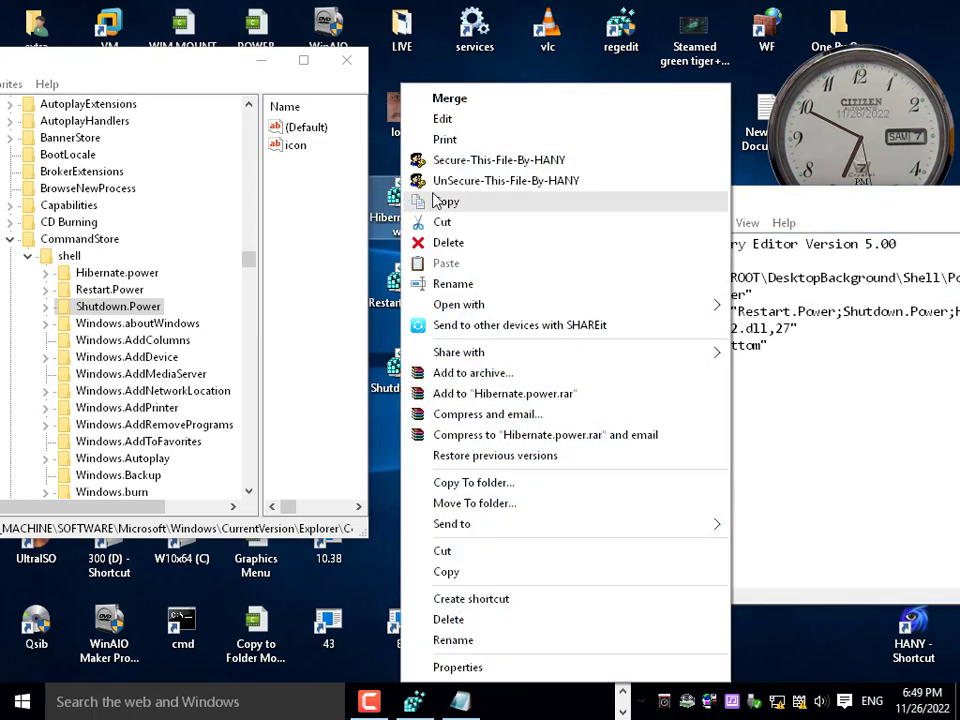
{"action": "left_click", "coordinate": [457, 122]}
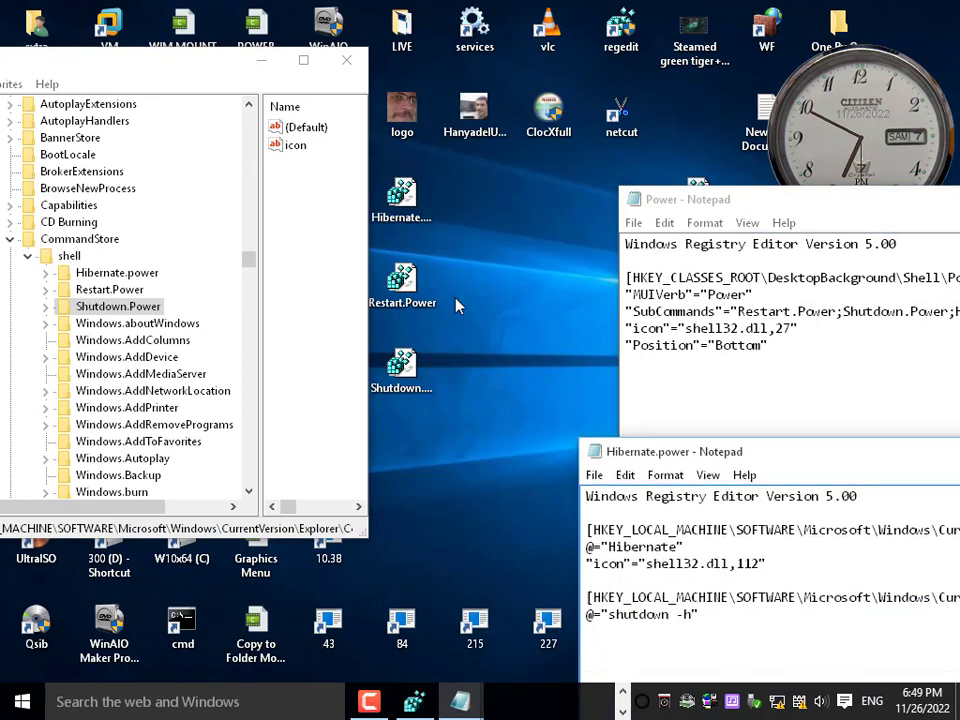
{"action": "left_click_drag", "start_coordinate": [674, 463], "coordinate": [148, 52]}
{"action": "left_click_drag", "start_coordinate": [61, 121], "coordinate": [246, 225]}
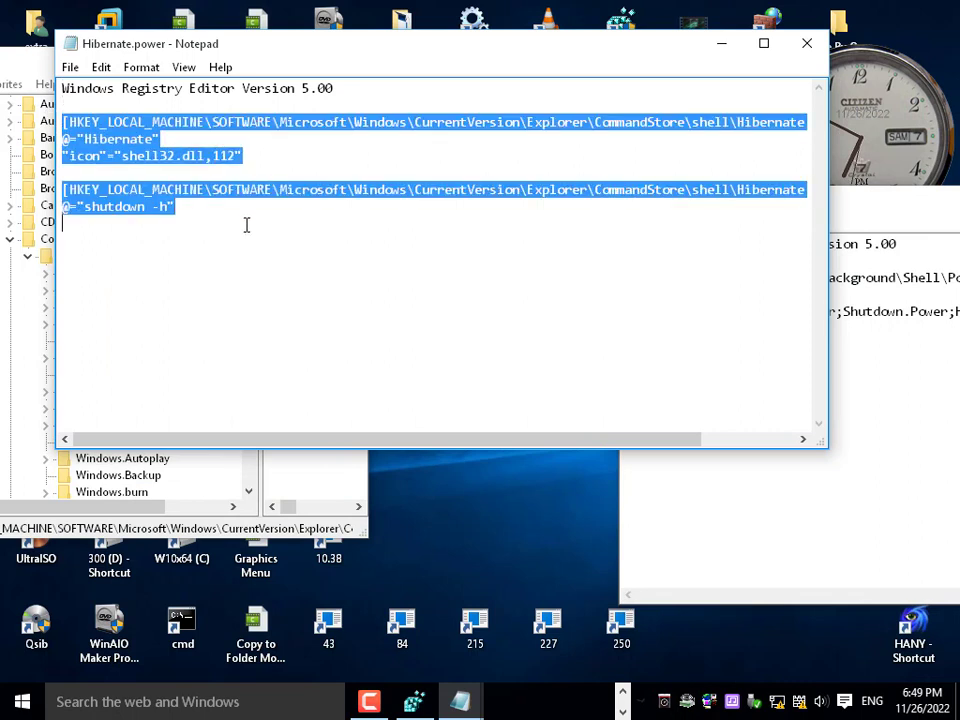
{"action": "right_click", "coordinate": [148, 201]}
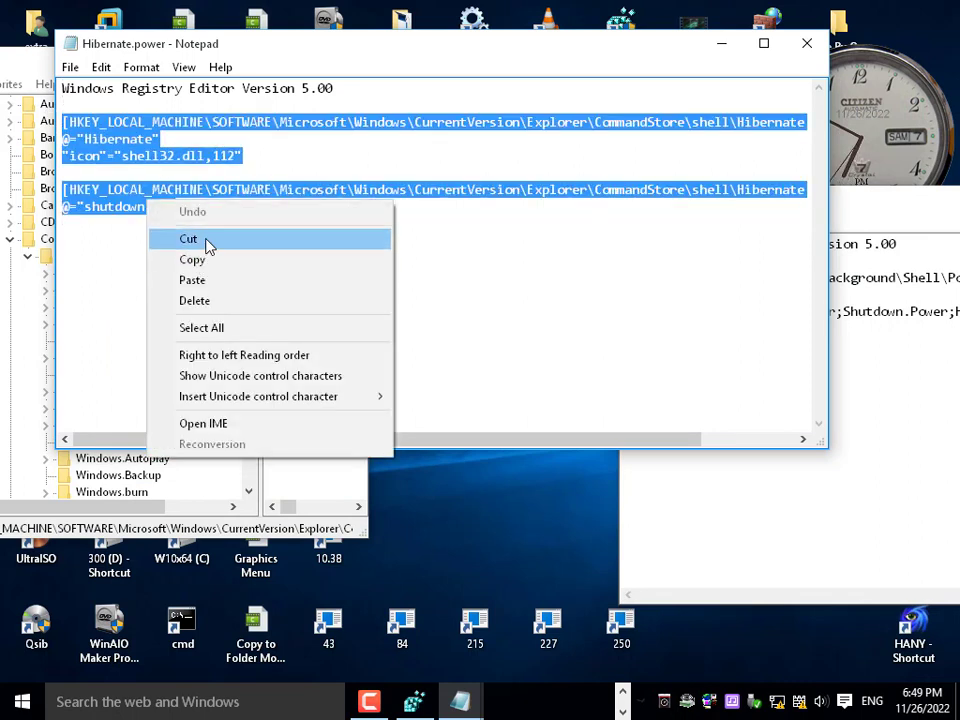
{"action": "left_click", "coordinate": [206, 239]}
{"action": "left_click", "coordinate": [807, 43]}
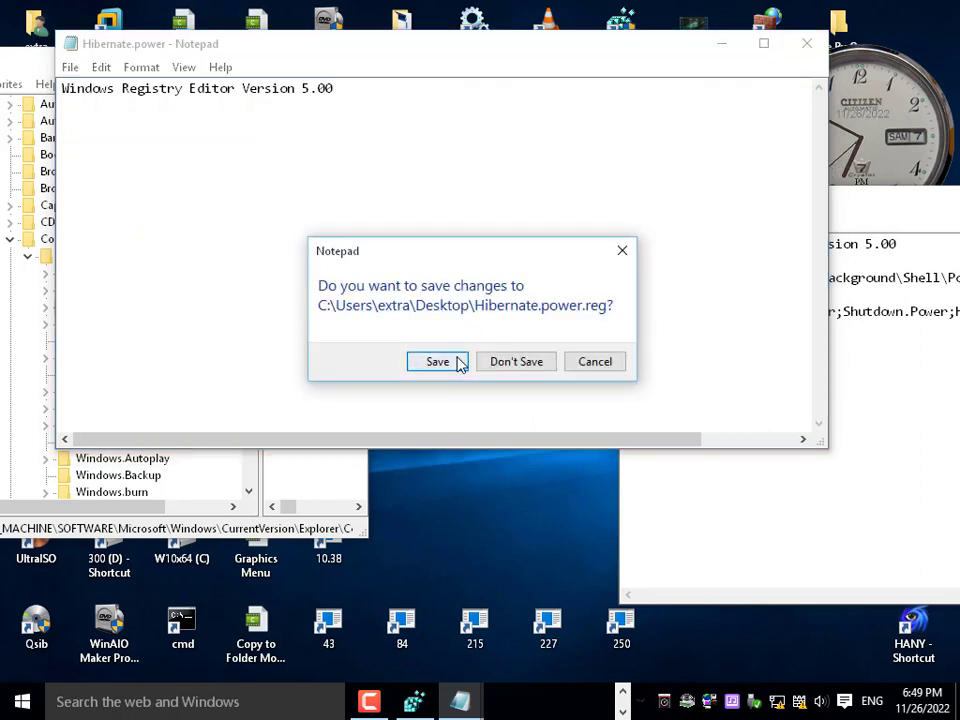
{"action": "left_click", "coordinate": [452, 361]}
{"action": "right_click", "coordinate": [643, 376]}
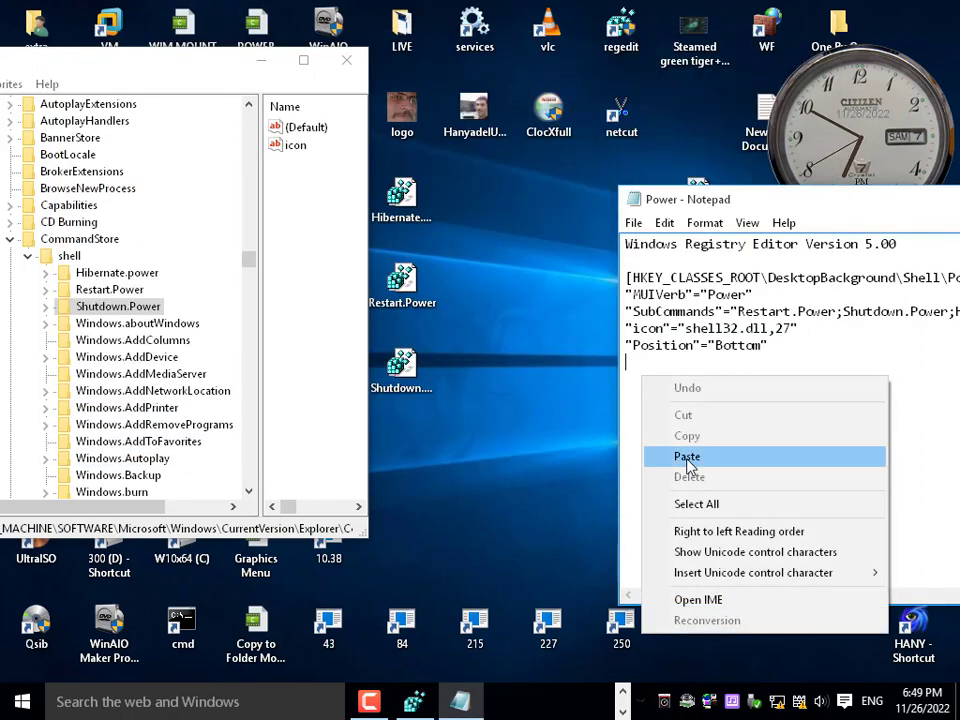
{"action": "left_click", "coordinate": [714, 456]}
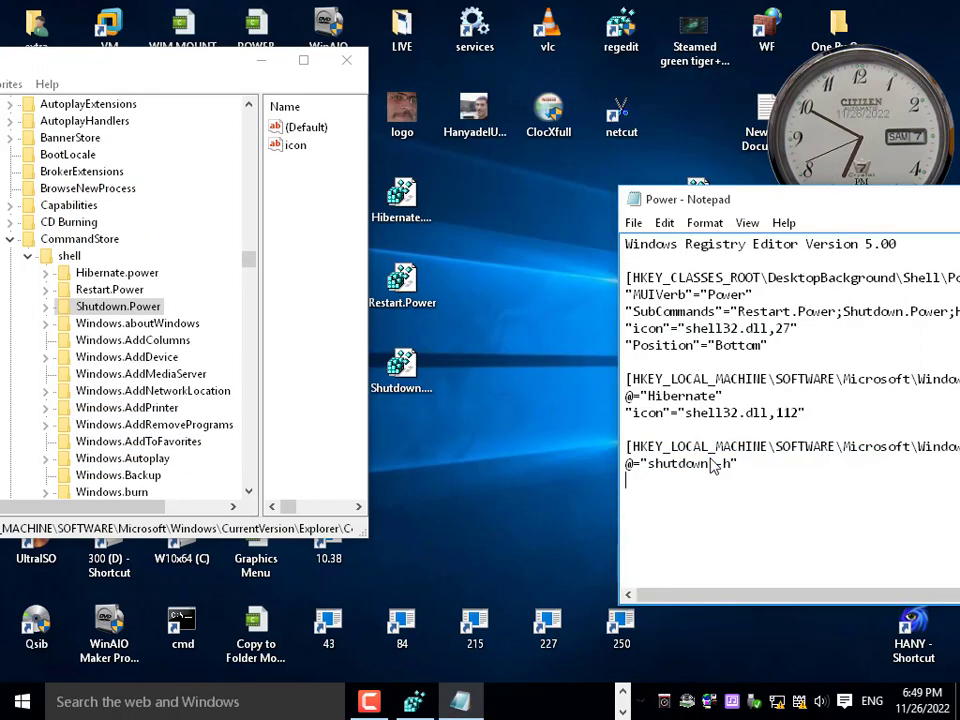
Step: Move both key sections from the Restart.Power registration file to below the Hibernate sections in the Power file, saving the source file
{"action": "right_click", "coordinate": [404, 288]}
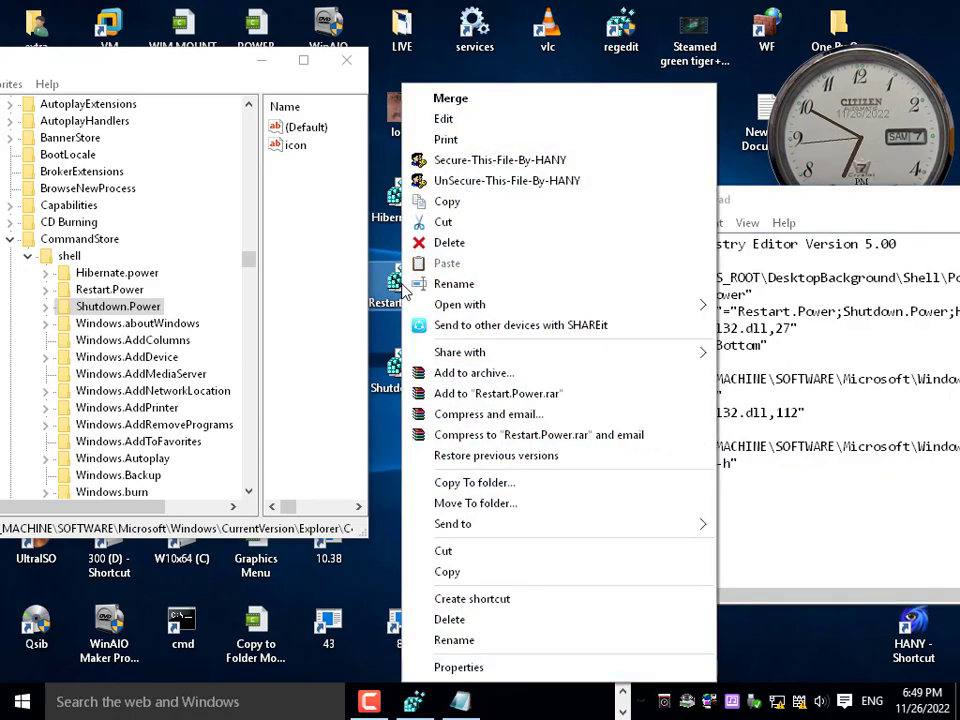
{"action": "left_click", "coordinate": [446, 118]}
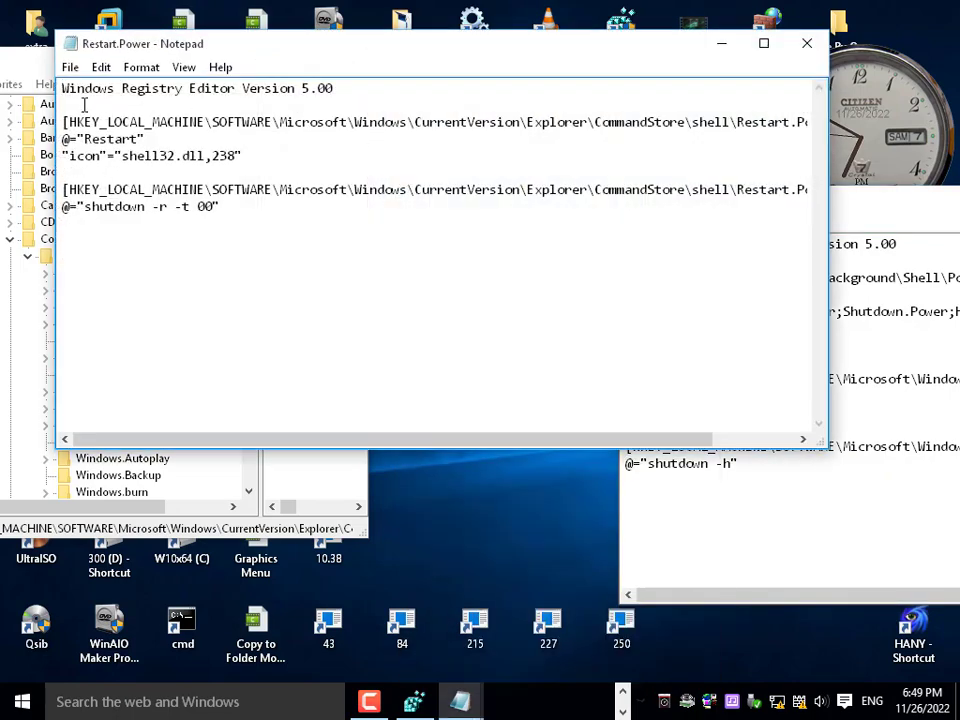
{"action": "left_click_drag", "start_coordinate": [85, 104], "coordinate": [195, 211]}
{"action": "right_click", "coordinate": [142, 153]}
{"action": "left_click", "coordinate": [240, 236]}
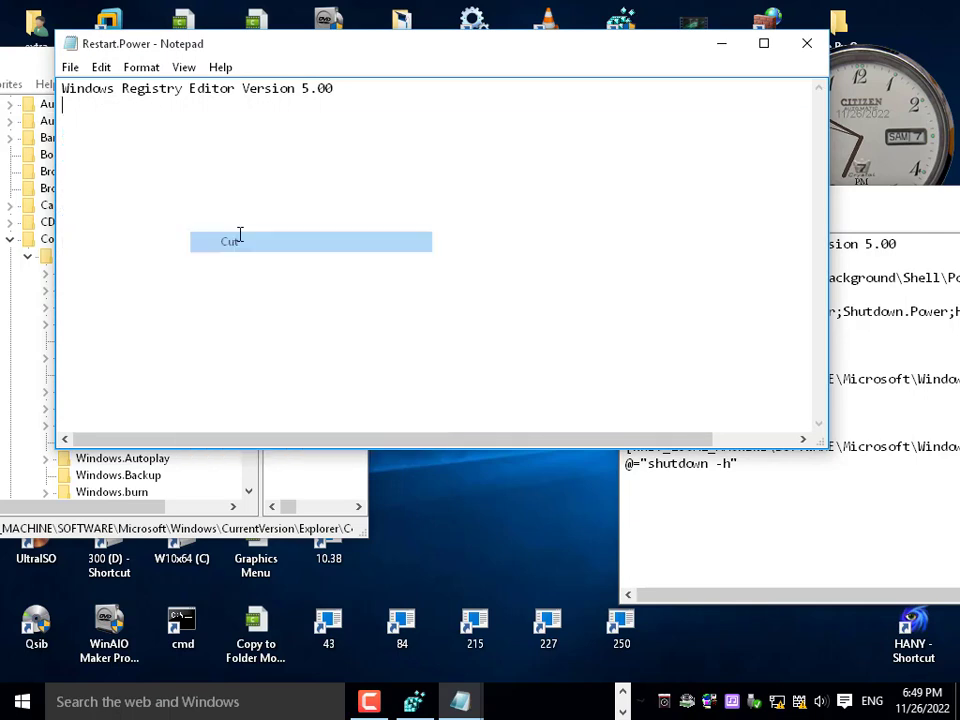
{"action": "left_click", "coordinate": [806, 43]}
{"action": "left_click", "coordinate": [448, 368]}
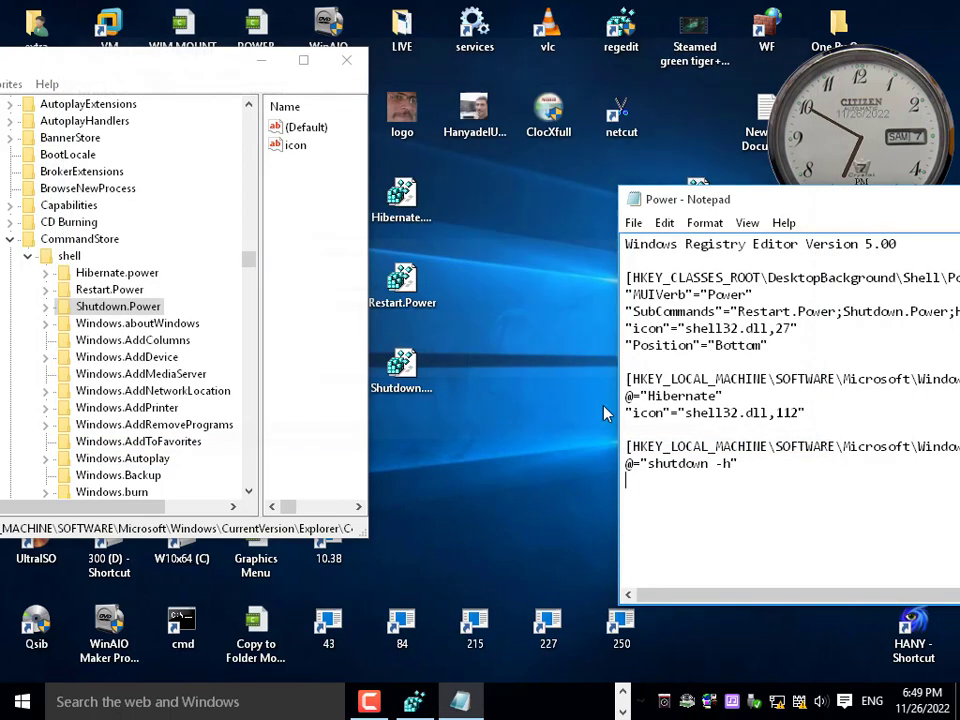
{"action": "right_click", "coordinate": [638, 492]}
{"action": "left_click", "coordinate": [684, 316]}
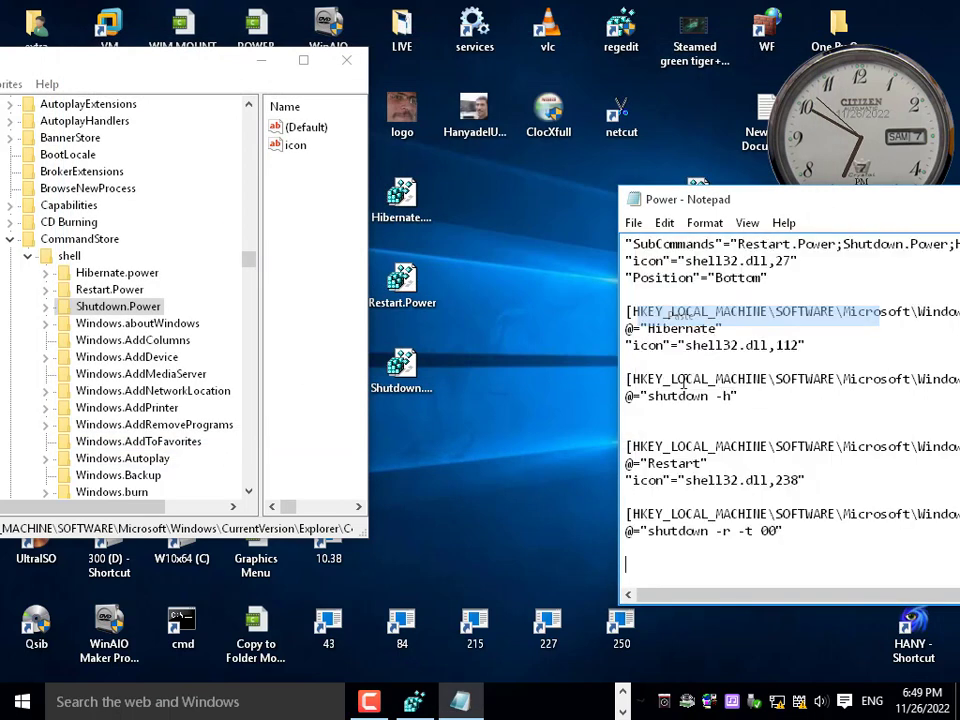
Step: Move both key sections from the Shutdown.Power registration file to below the Restart sections in the Power file, saving the source file
{"action": "right_click", "coordinate": [401, 368]}
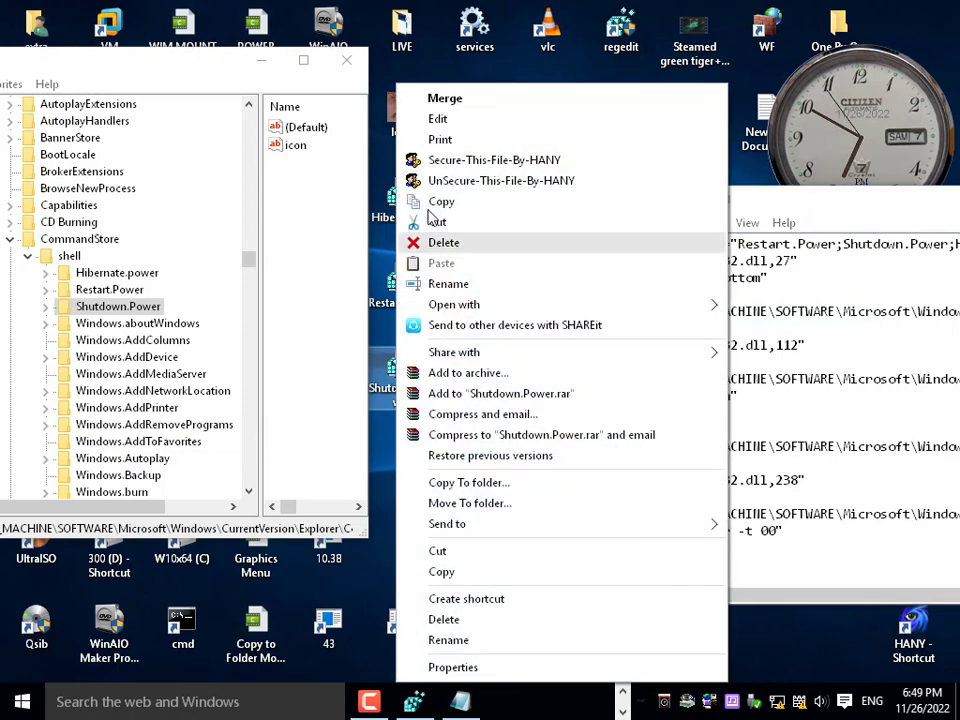
{"action": "left_click", "coordinate": [437, 118]}
{"action": "left_click_drag", "start_coordinate": [120, 107], "coordinate": [233, 233]}
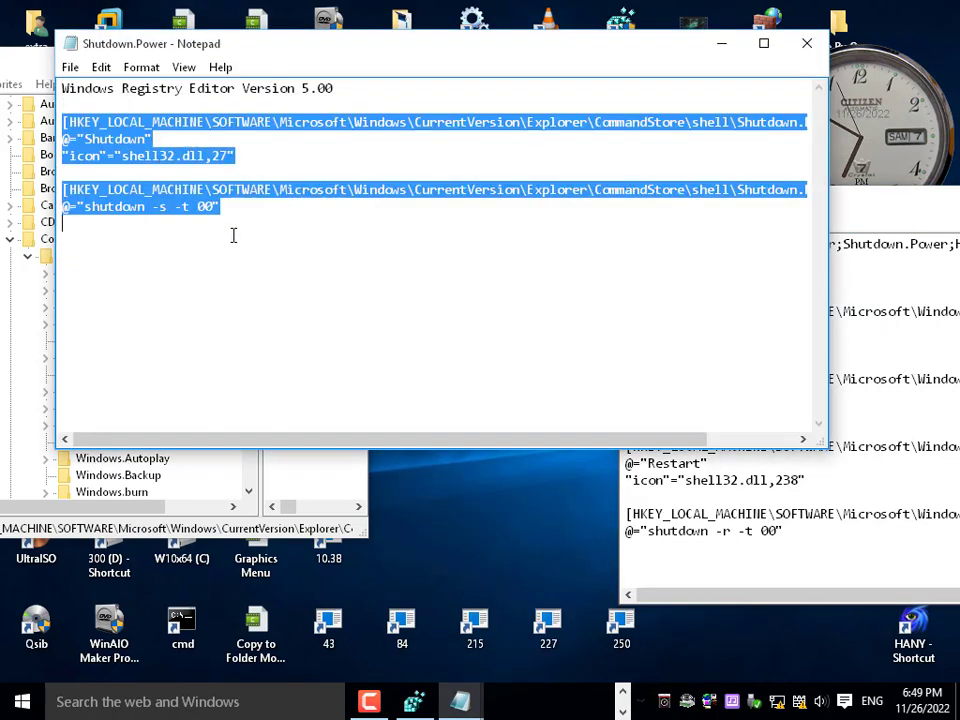
{"action": "right_click", "coordinate": [200, 204]}
{"action": "left_click", "coordinate": [241, 240]}
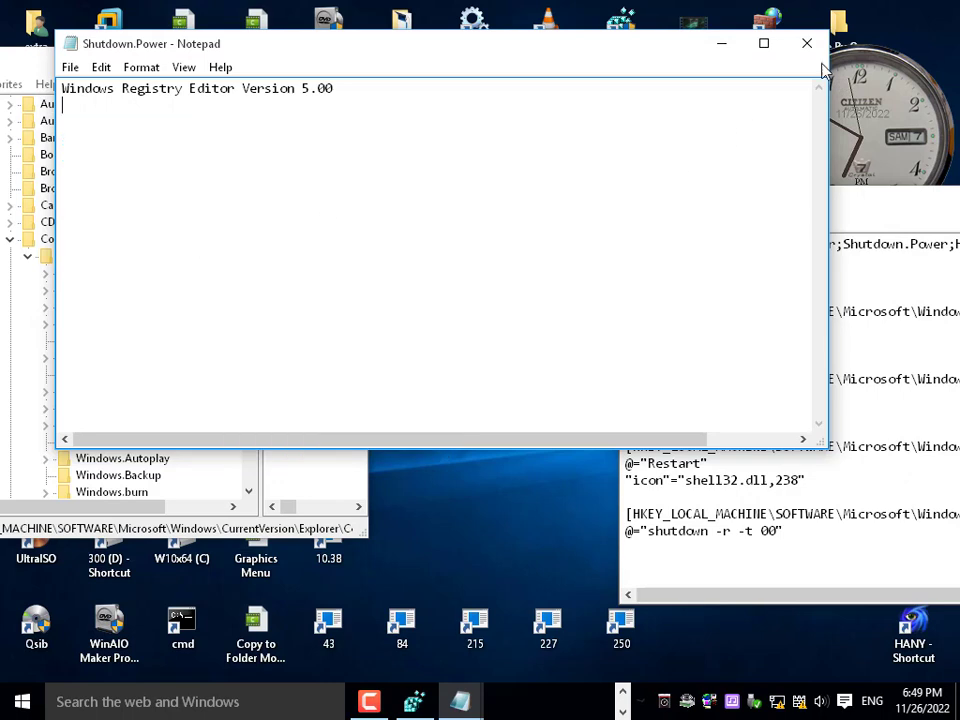
{"action": "left_click", "coordinate": [806, 43]}
{"action": "left_click", "coordinate": [460, 362]}
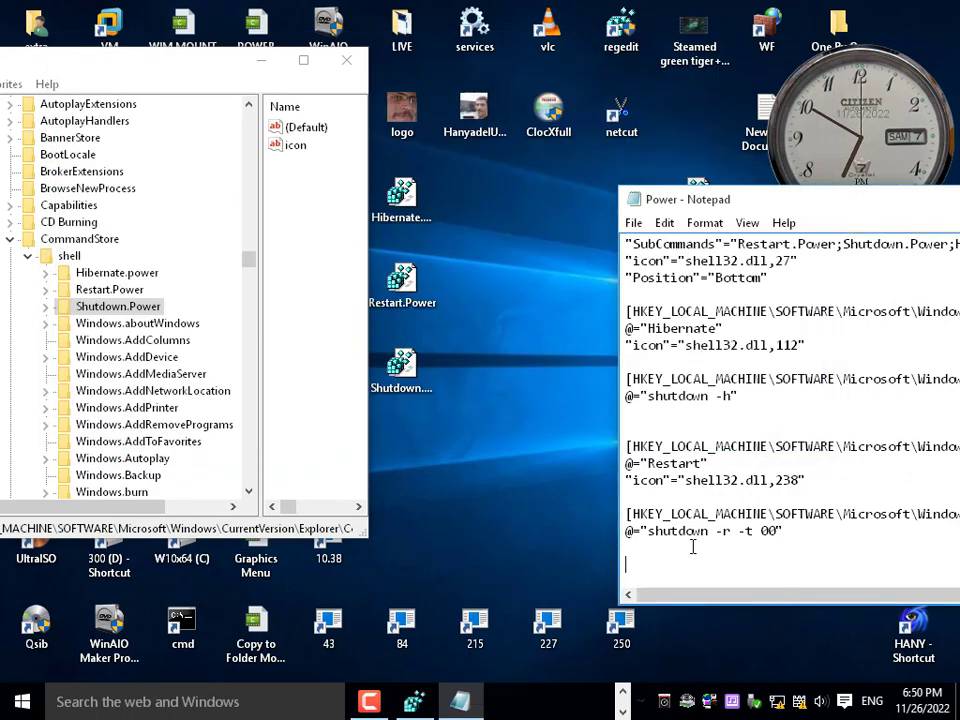
{"action": "right_click", "coordinate": [672, 558]}
{"action": "left_click", "coordinate": [714, 380]}
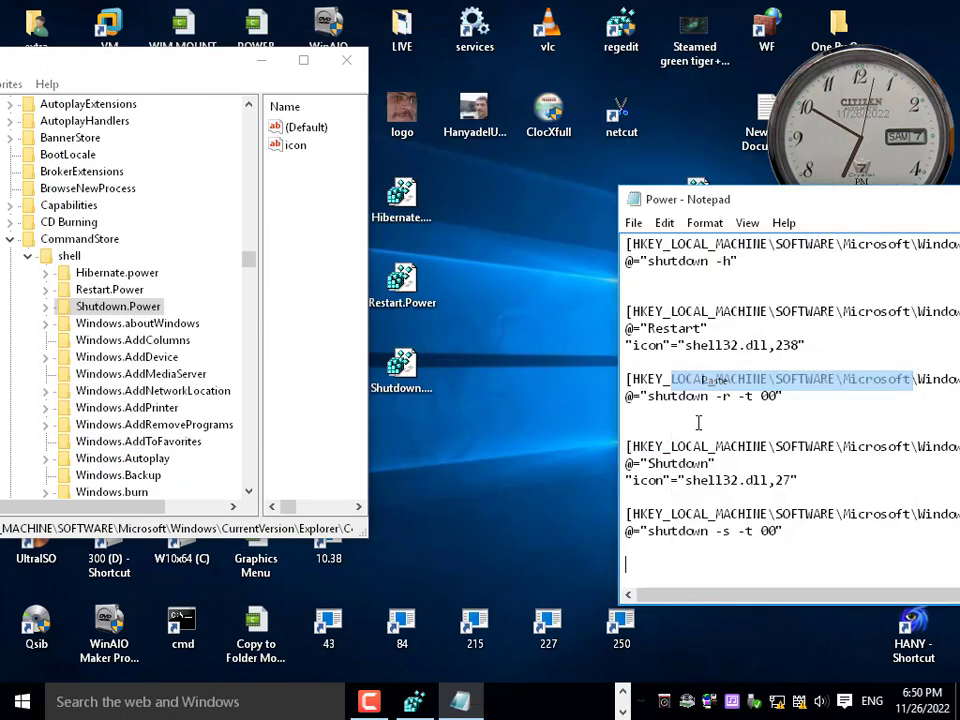
Step: Save the combined Power registration file and close it
{"action": "left_click", "coordinate": [634, 223]}
{"action": "left_click", "coordinate": [652, 282]}
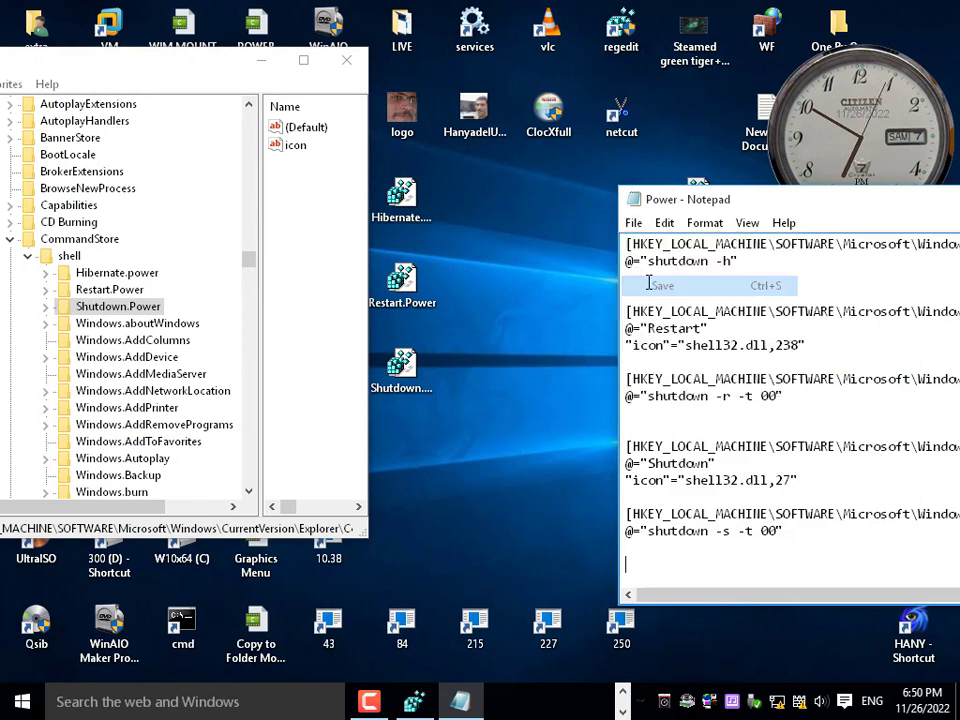
{"action": "double_click", "coordinate": [630, 201]}
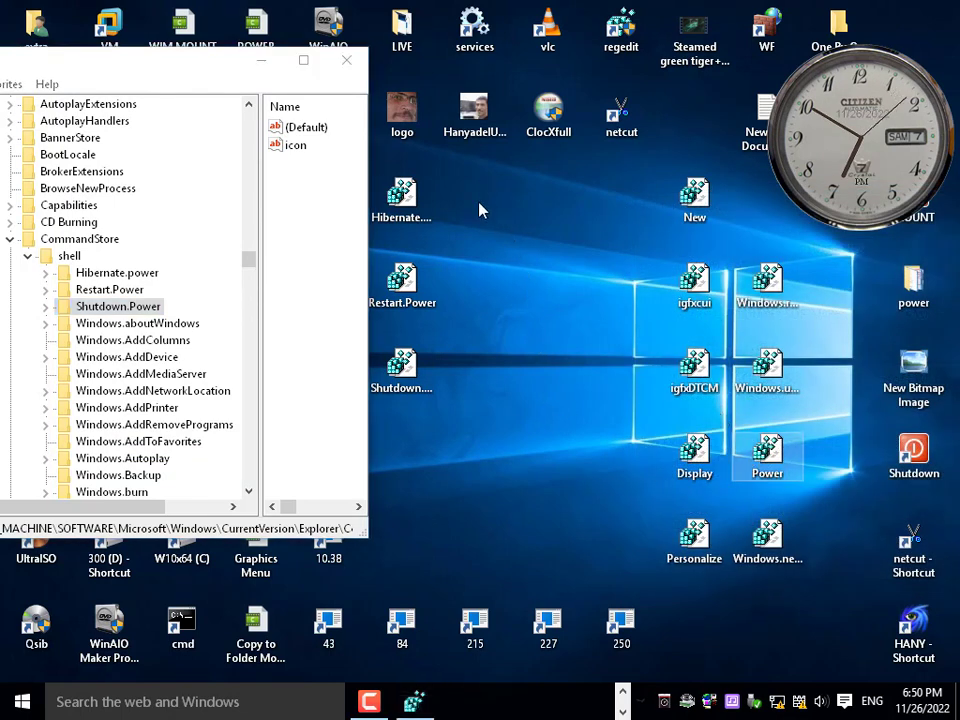
Step: Delete the Hibernate.power, Restart.Power and Shutdown.Power registration files from the desktop
{"action": "left_click_drag", "start_coordinate": [479, 210], "coordinate": [391, 410]}
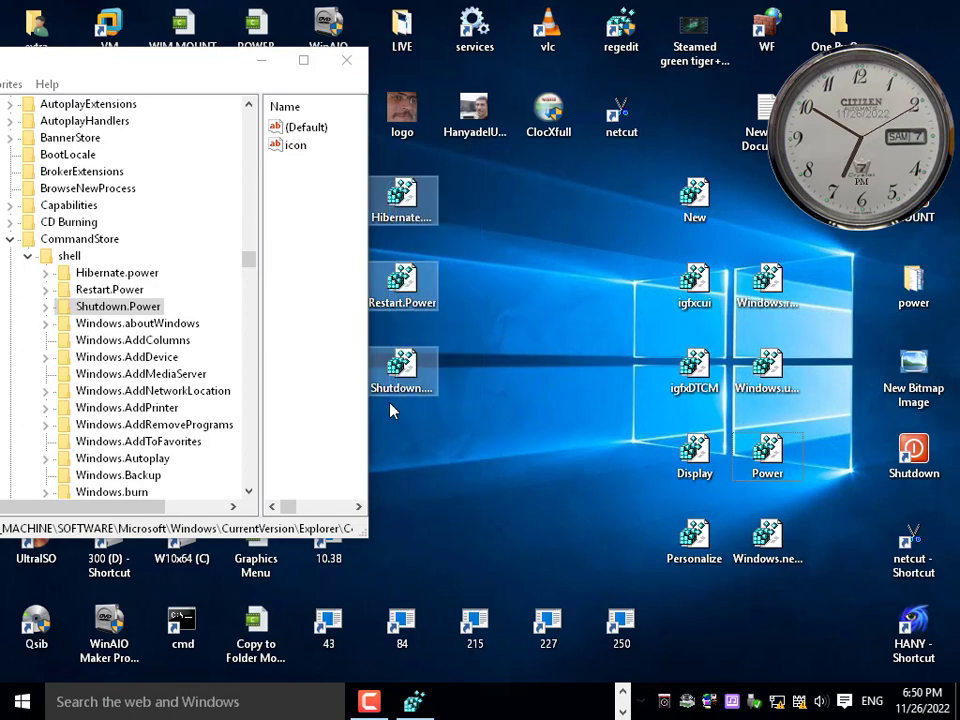
{"action": "key", "text": "Delete"}
{"action": "left_click", "coordinate": [554, 367]}
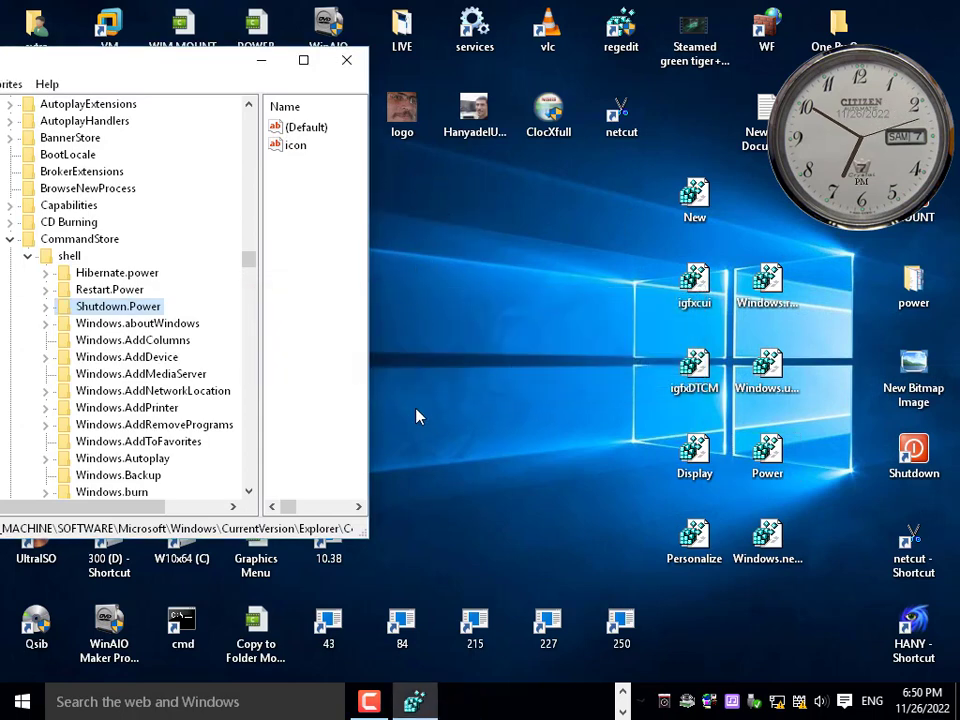
Step: Open the Power registration file as text and examine its SubCommands line and its Hibernate and Restart key sections
{"action": "double_click", "coordinate": [765, 455]}
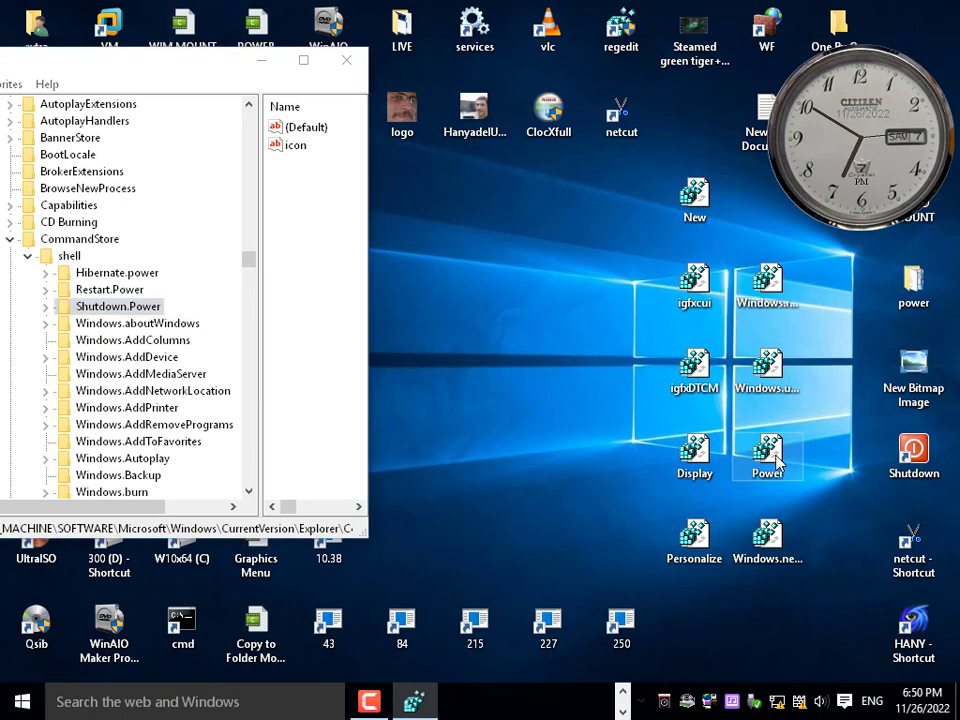
{"action": "right_click", "coordinate": [765, 455]}
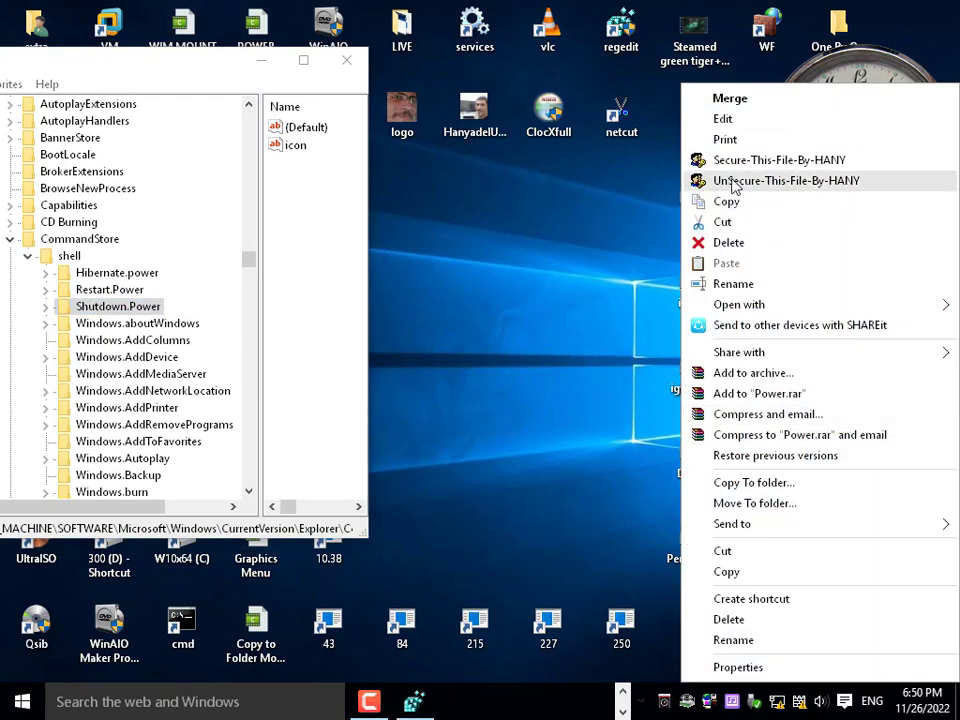
{"action": "left_click", "coordinate": [729, 127]}
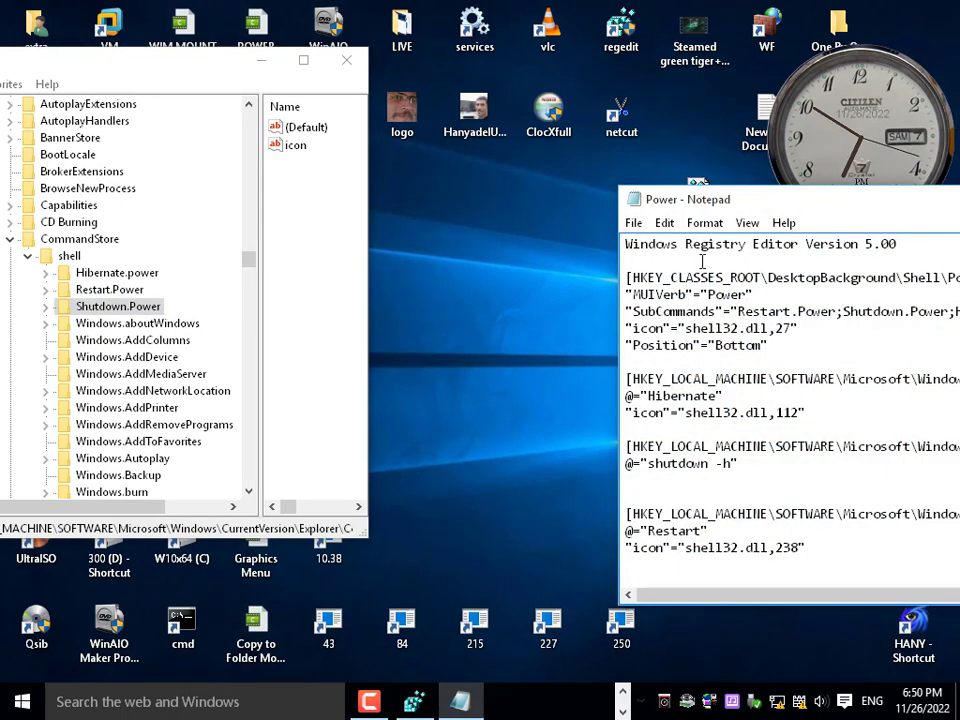
{"action": "left_click_drag", "start_coordinate": [703, 197], "coordinate": [246, 185]}
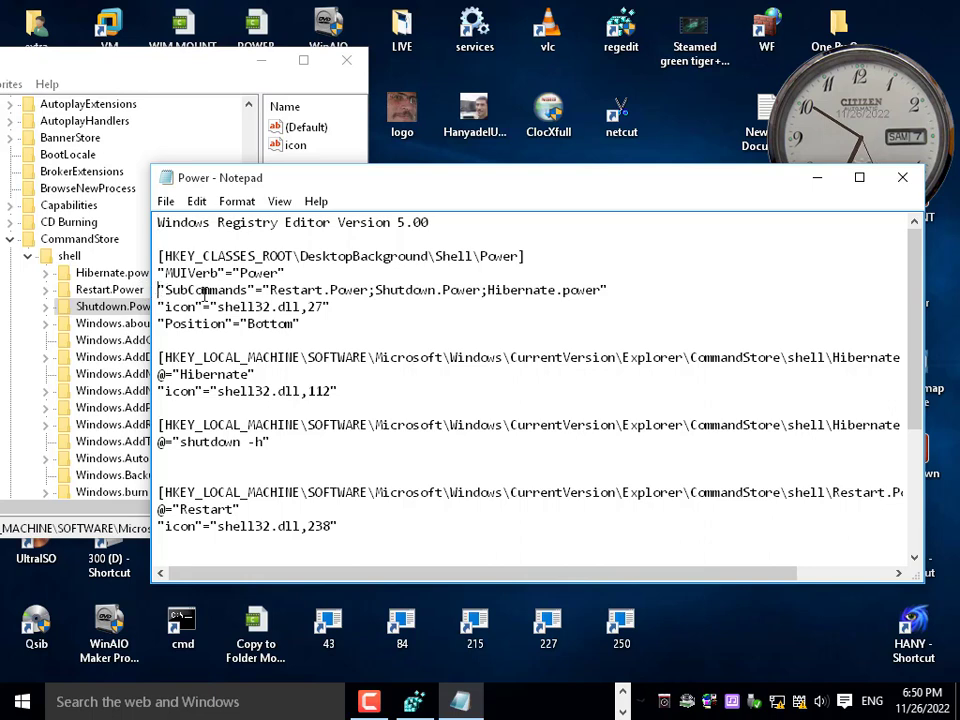
{"action": "left_click_drag", "start_coordinate": [157, 290], "coordinate": [606, 292]}
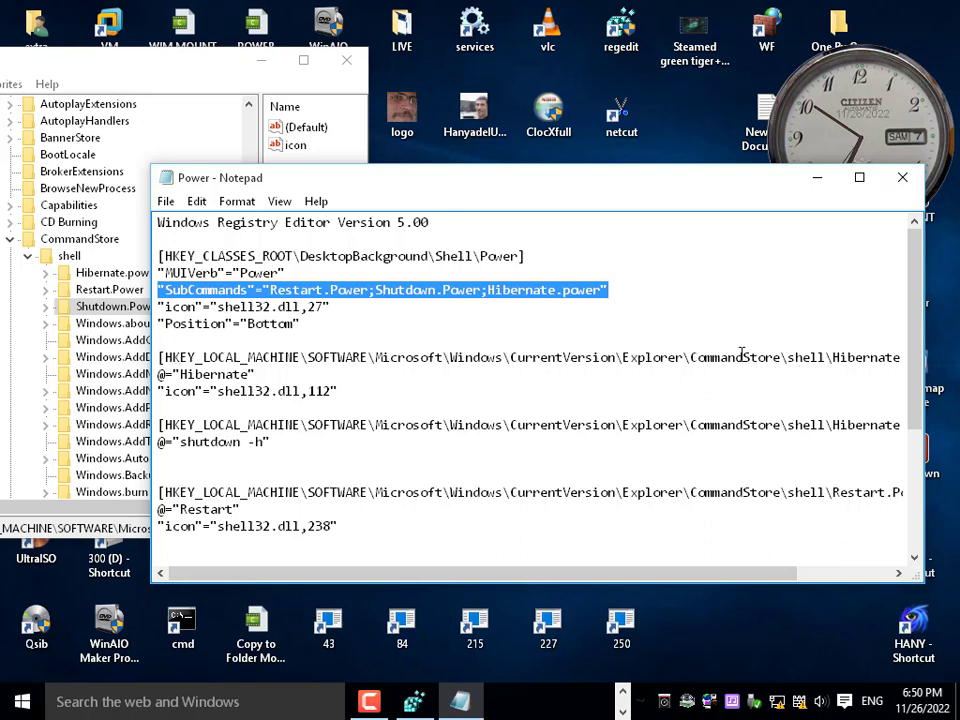
{"action": "left_click_drag", "start_coordinate": [376, 362], "coordinate": [842, 371]}
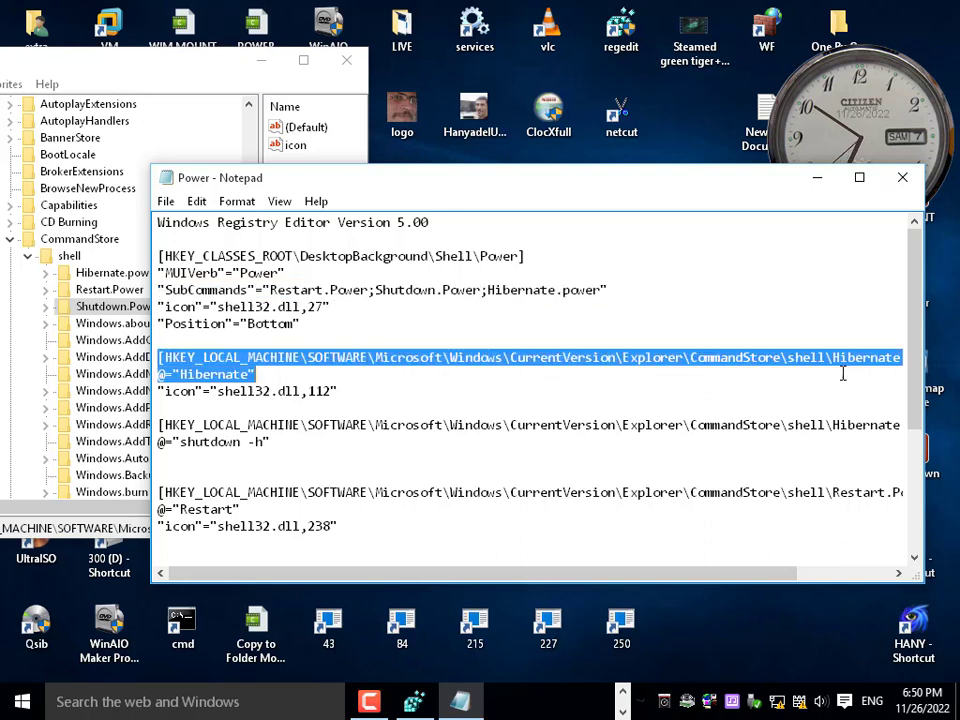
{"action": "left_click_drag", "start_coordinate": [160, 425], "coordinate": [507, 440]}
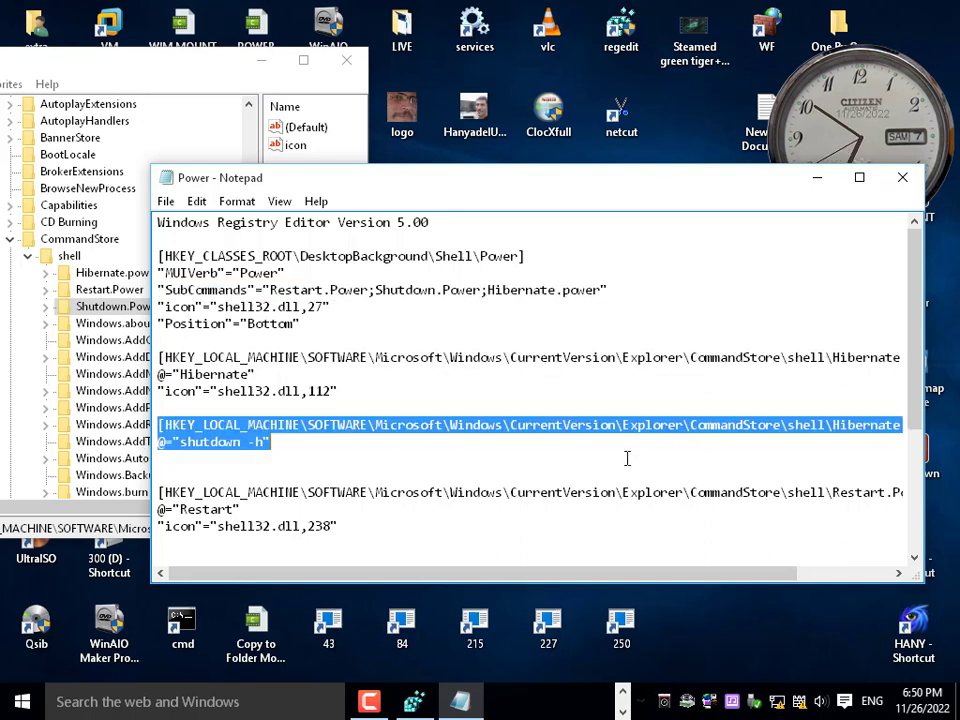
{"action": "left_click_drag", "start_coordinate": [160, 497], "coordinate": [709, 531]}
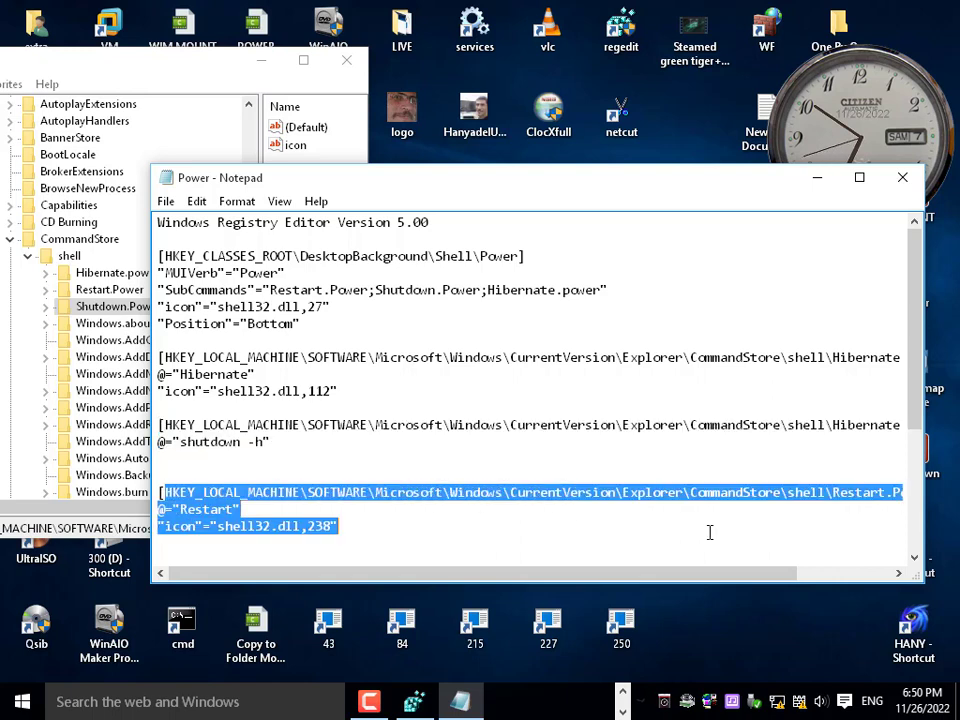
{"action": "left_click", "coordinate": [390, 463]}
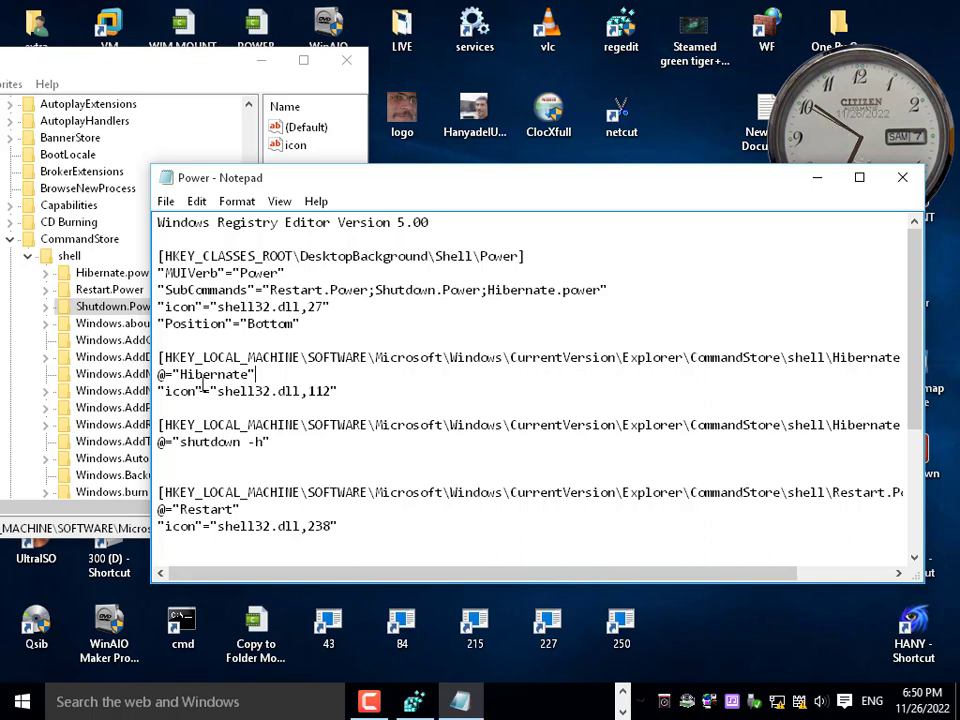
{"action": "left_click", "coordinate": [220, 540]}
{"action": "key", "text": "ctrl+v"}
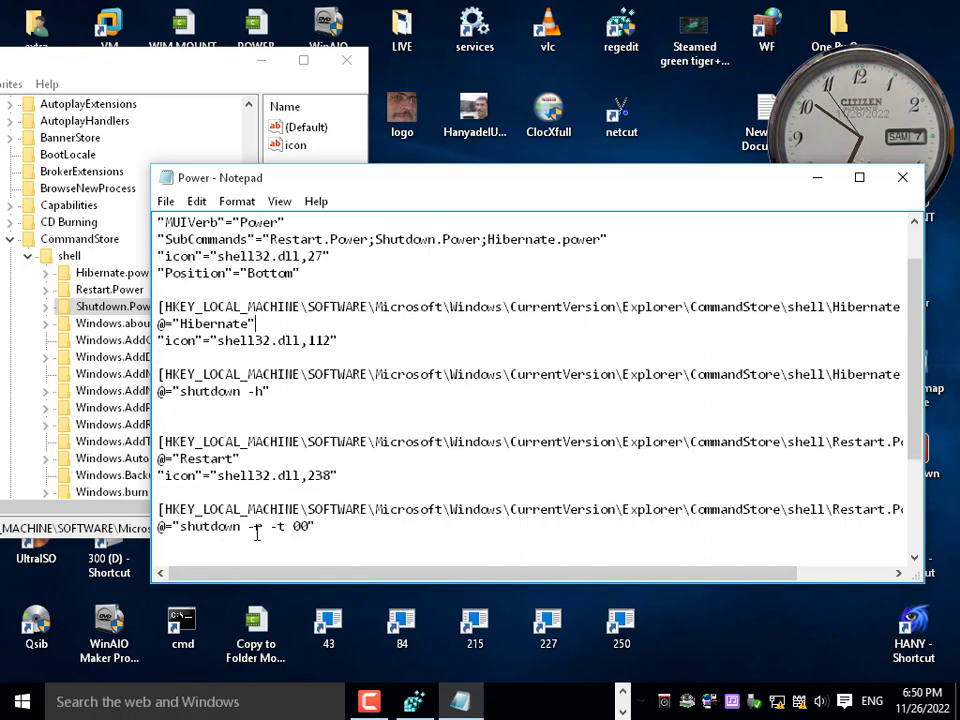
Step: Enlarge the text window to review all key sections of the Power file through Shutdown, and close the file
{"action": "scroll", "coordinate": [260, 405], "scroll_direction": "up", "scroll_amount": 1}
{"action": "scroll", "coordinate": [248, 330], "scroll_direction": "down", "scroll_amount": 1}
{"action": "scroll", "coordinate": [250, 394], "scroll_direction": "down", "scroll_amount": 2}
{"action": "scroll", "coordinate": [250, 393], "scroll_direction": "down", "scroll_amount": 1}
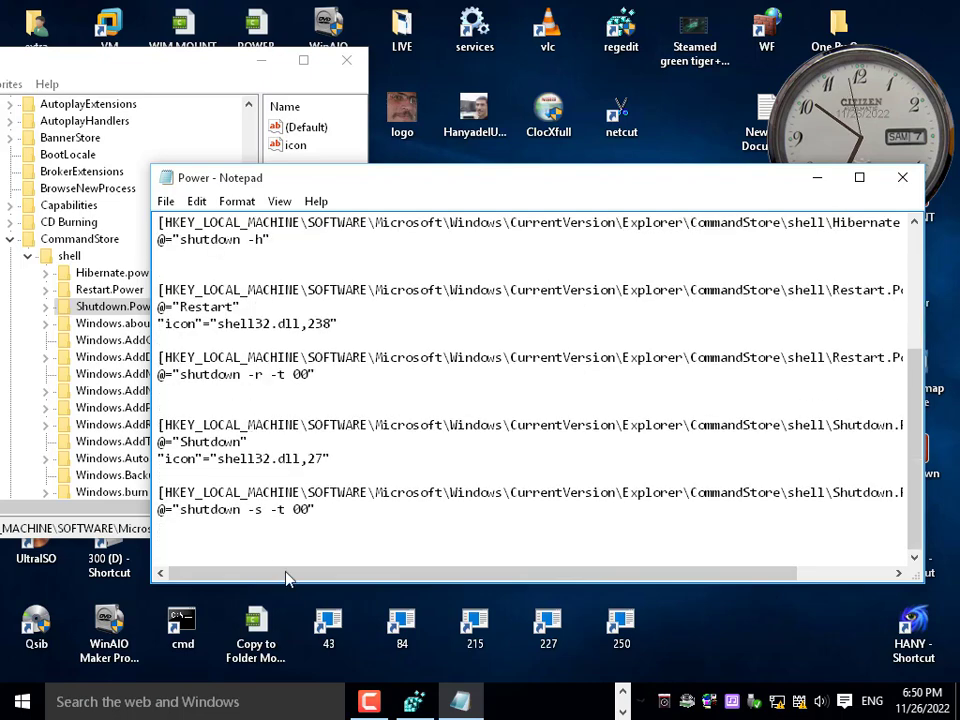
{"action": "left_click_drag", "start_coordinate": [286, 578], "coordinate": [287, 648]}
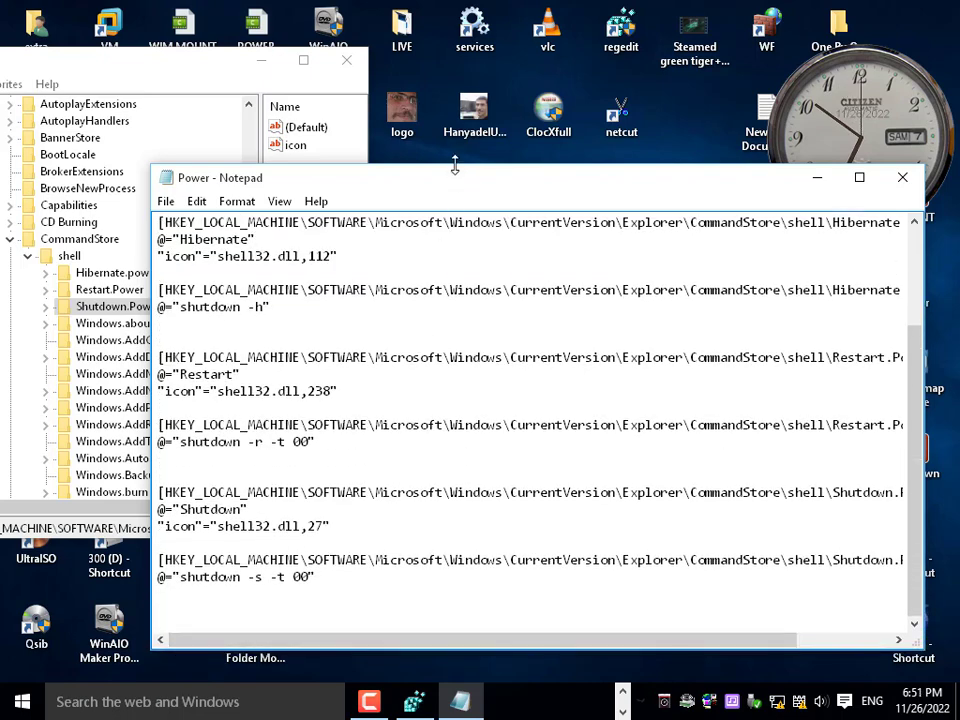
{"action": "left_click_drag", "start_coordinate": [455, 167], "coordinate": [455, 42]}
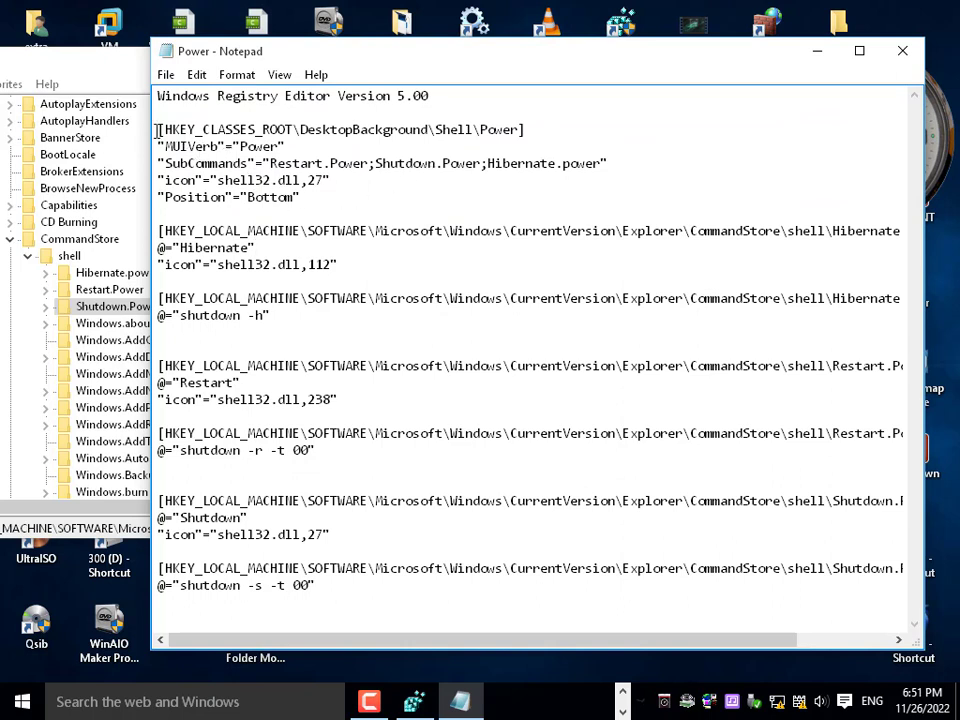
{"action": "left_click_drag", "start_coordinate": [156, 130], "coordinate": [548, 208]}
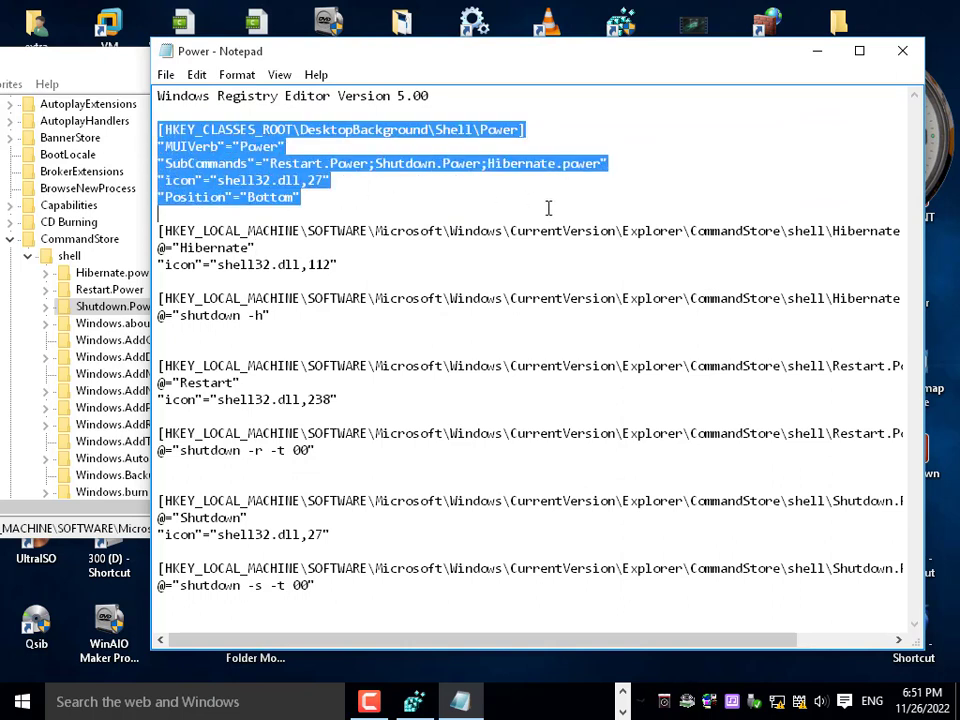
{"action": "left_click", "coordinate": [905, 55]}
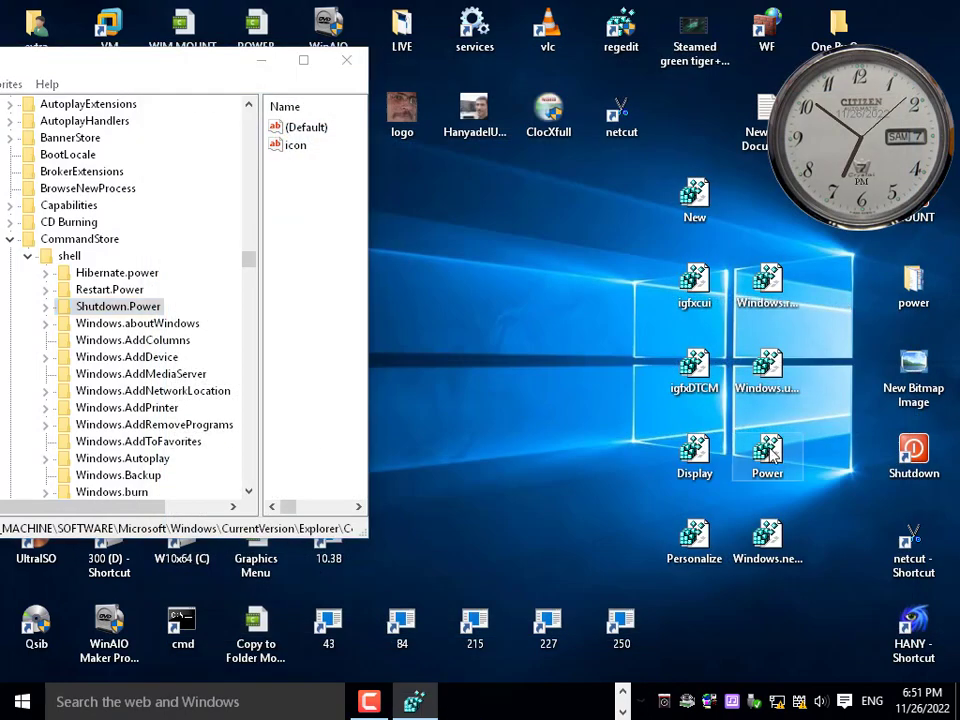
Step: Collapse the registry tree from CommandStore up to the root hives and select HKEY_CLASSES_ROOT
{"action": "left_click", "coordinate": [27, 256]}
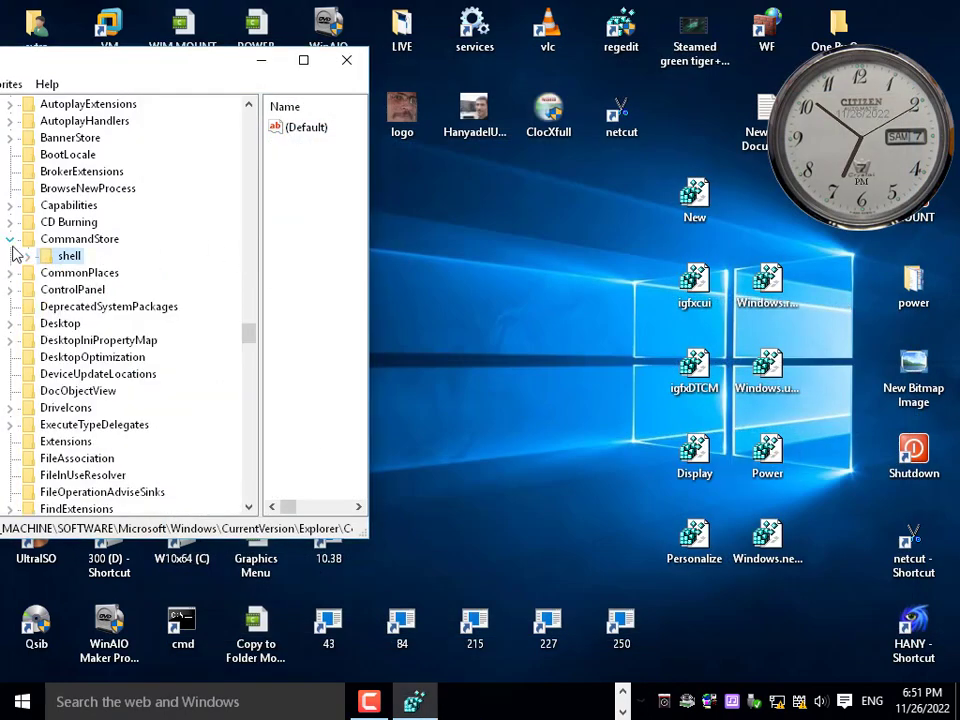
{"action": "left_click", "coordinate": [10, 239]}
{"action": "left_click_drag", "start_coordinate": [204, 62], "coordinate": [457, 96]}
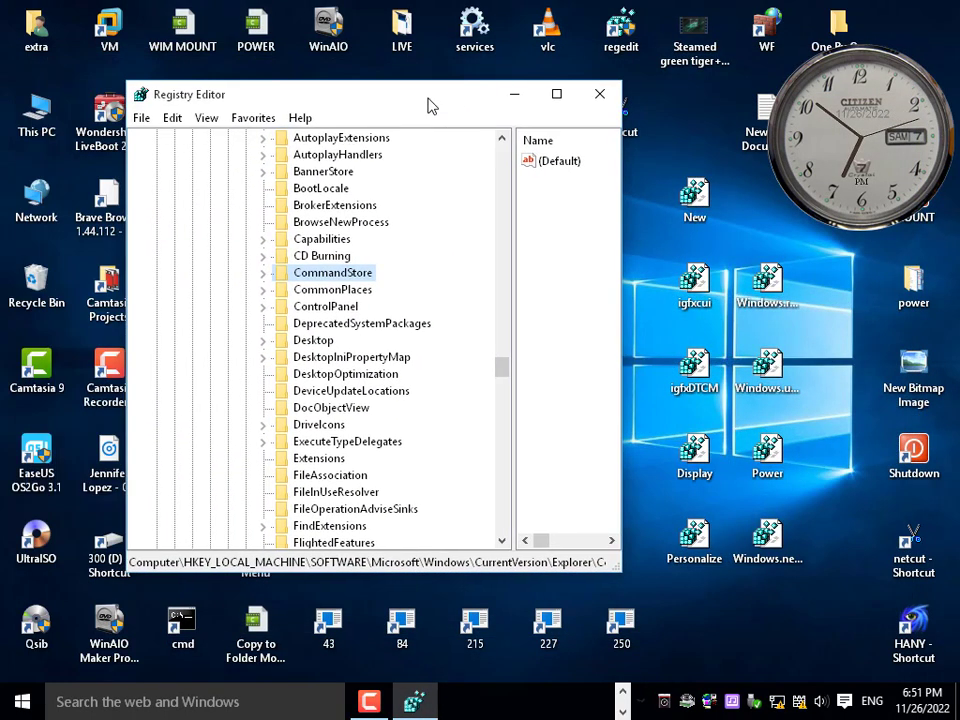
{"action": "left_click_drag", "start_coordinate": [503, 370], "coordinate": [533, 163]}
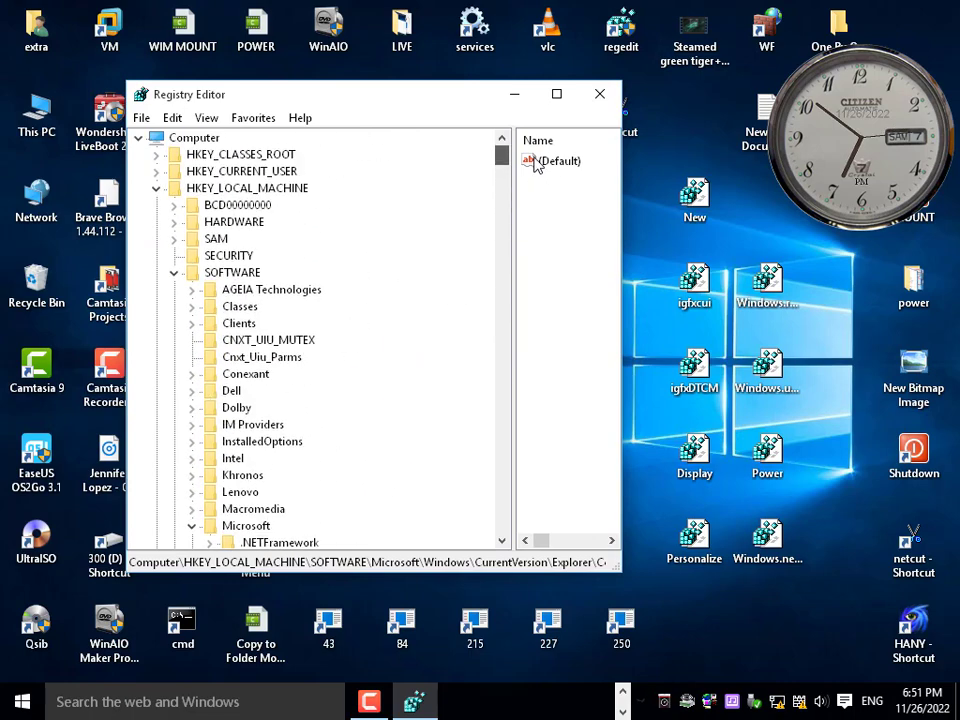
{"action": "scroll", "coordinate": [454, 353], "scroll_direction": "down", "scroll_amount": 2}
{"action": "scroll", "coordinate": [454, 353], "scroll_direction": "up", "scroll_amount": 2}
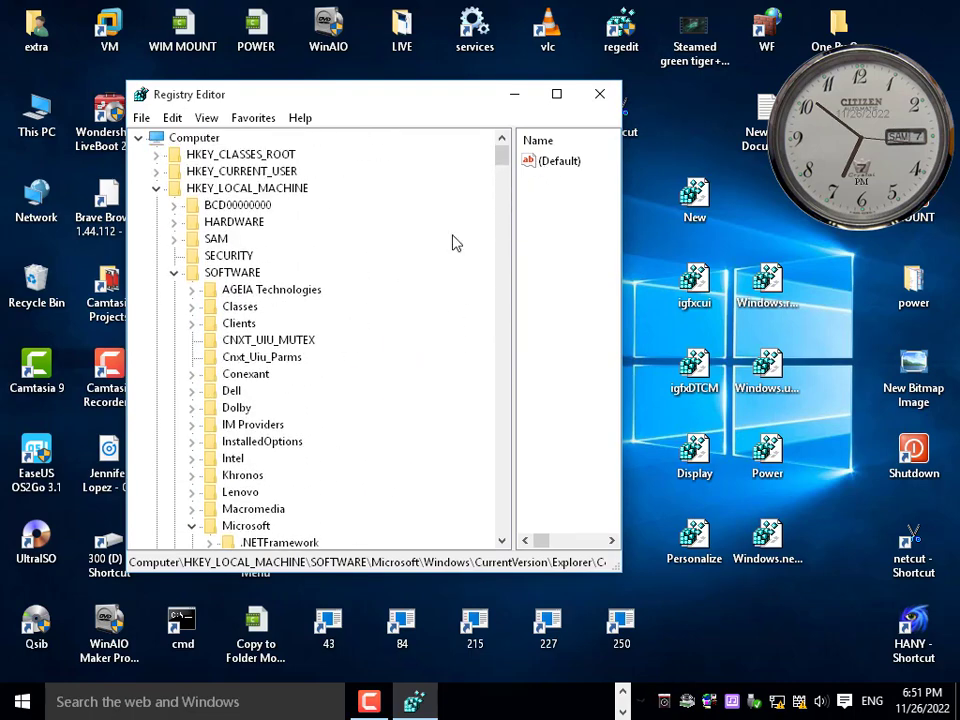
{"action": "left_click_drag", "start_coordinate": [426, 110], "coordinate": [360, 104]}
{"action": "left_click", "coordinate": [108, 267]}
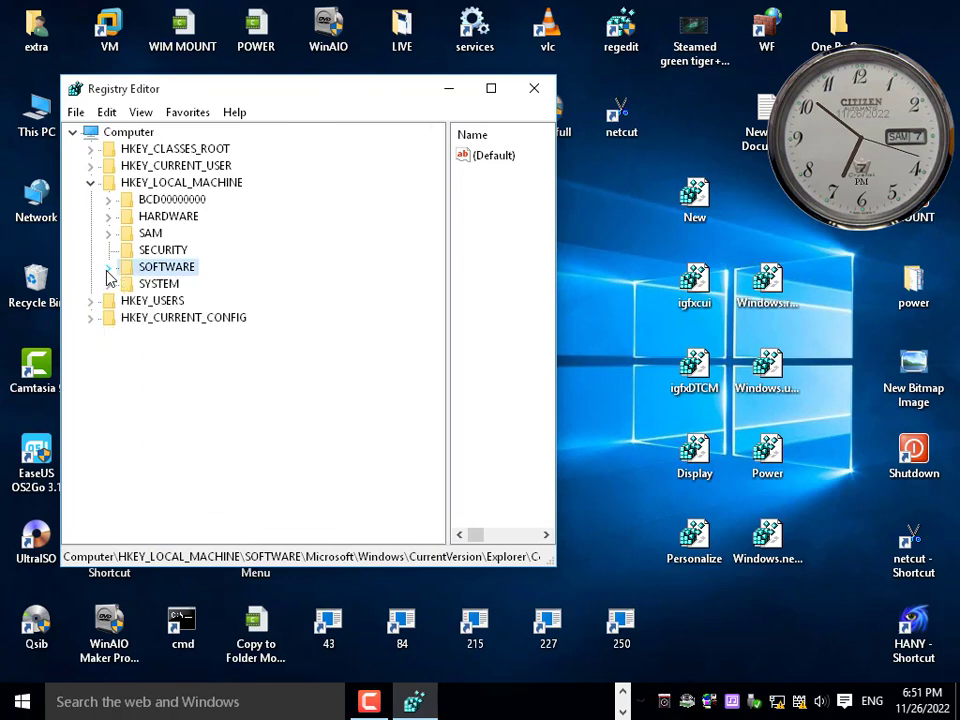
{"action": "left_click", "coordinate": [90, 183]}
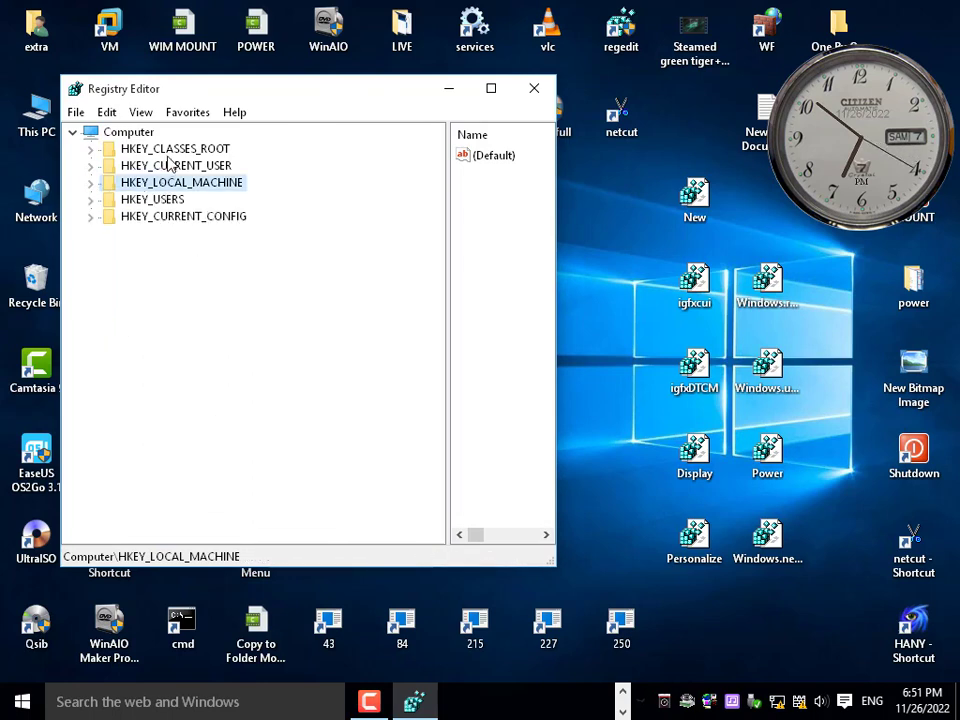
{"action": "left_click", "coordinate": [135, 148]}
Step: Check the Restart, Shutdown and Hibernate entries in the desktop's Power submenu
{"action": "right_click", "coordinate": [773, 461]}
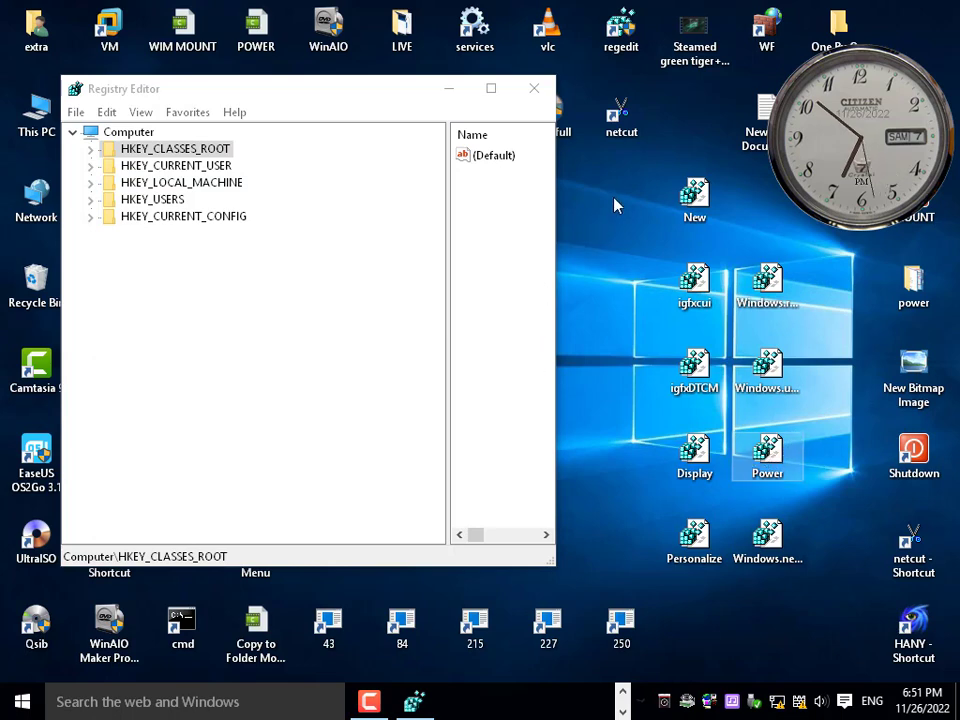
{"action": "right_click", "coordinate": [577, 191]}
{"action": "mouse_move", "coordinate": [618, 542]}
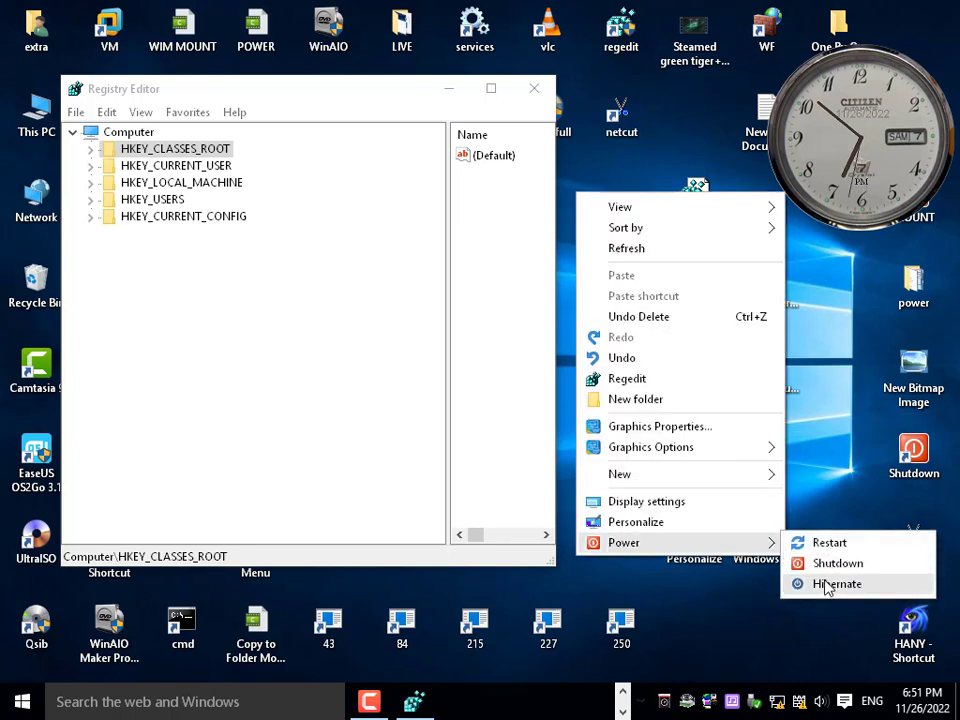
{"action": "left_click", "coordinate": [576, 181]}
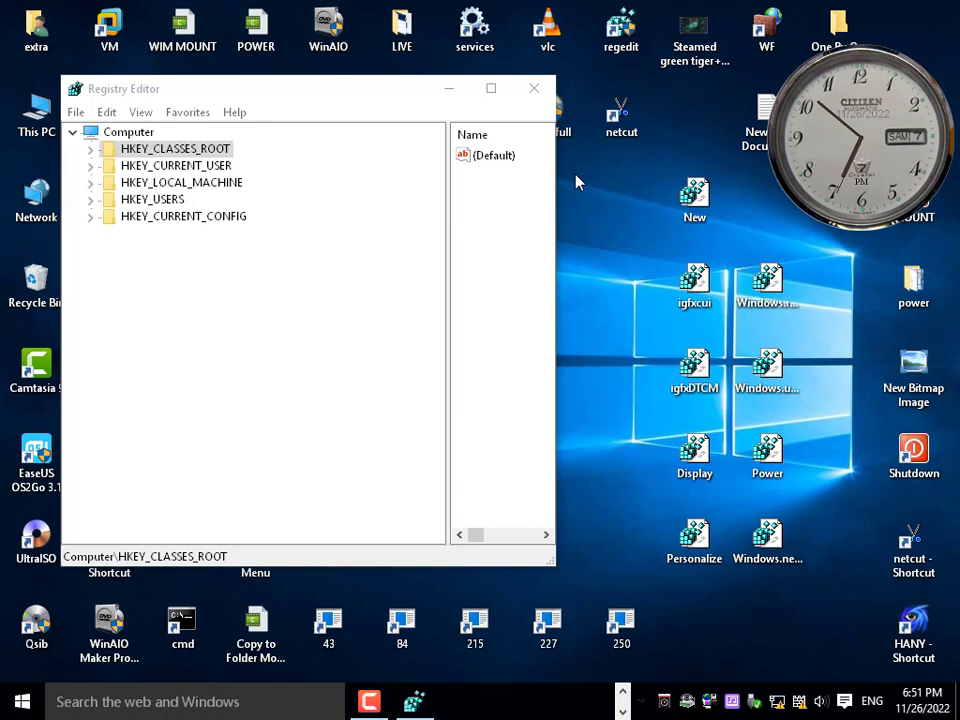
Step: Close the Registry Editor and refresh the desktop
{"action": "left_click", "coordinate": [535, 90]}
{"action": "right_click", "coordinate": [388, 190]}
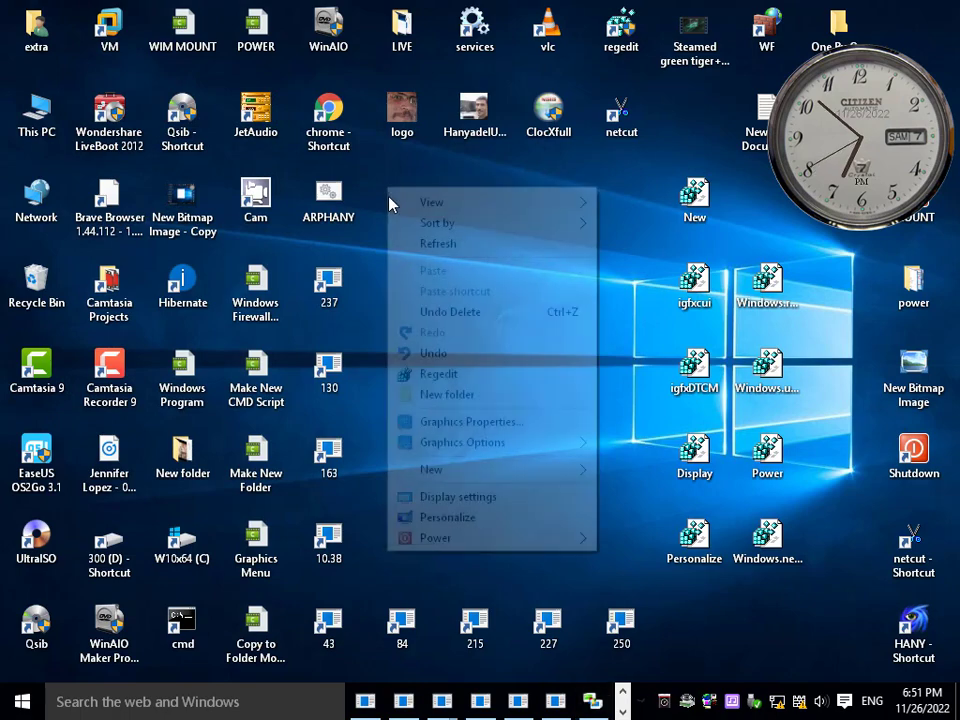
{"action": "left_click", "coordinate": [407, 244]}
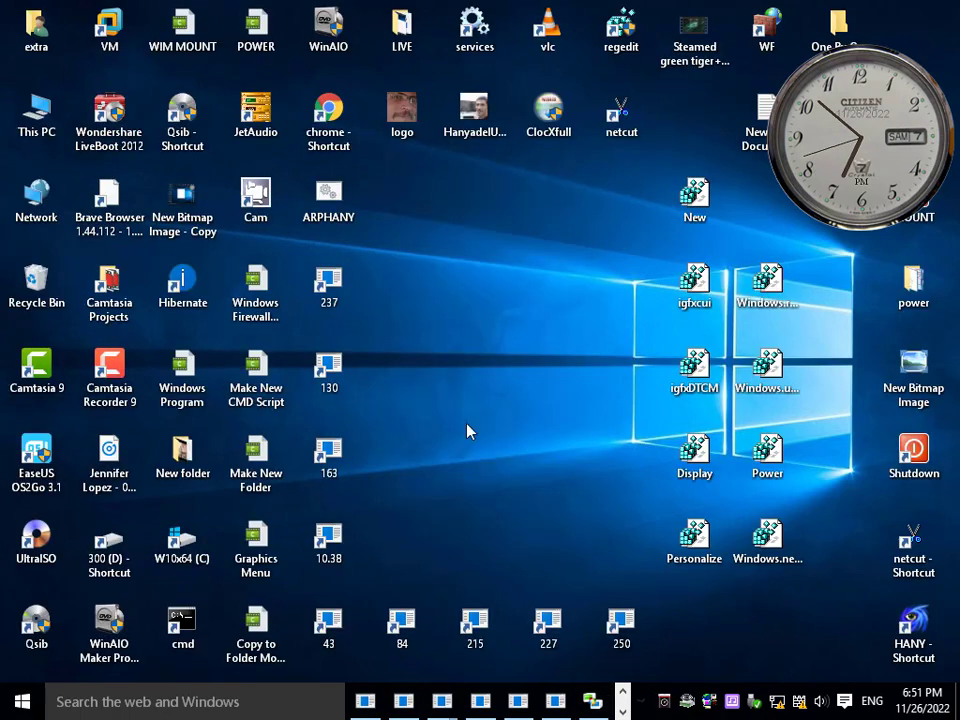
{"action": "right_click", "coordinate": [421, 197]}
{"action": "left_click", "coordinate": [452, 251]}
Step: Test the desktop's custom Regedit entry and close the Registry Editor it launches
{"action": "right_click", "coordinate": [436, 196]}
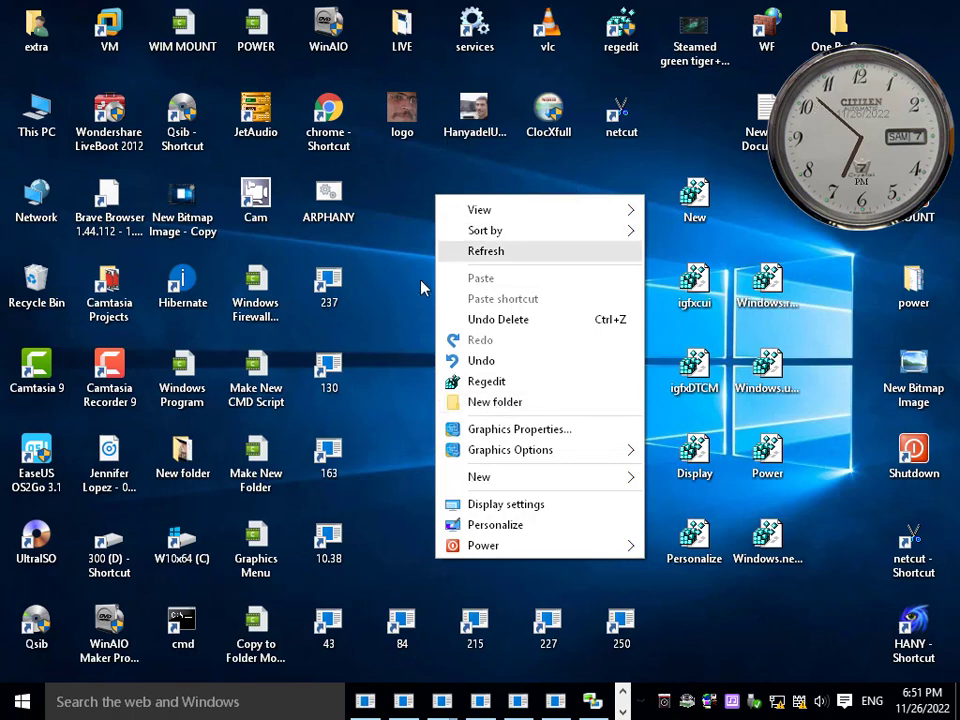
{"action": "left_click", "coordinate": [398, 260]}
{"action": "right_click", "coordinate": [398, 215]}
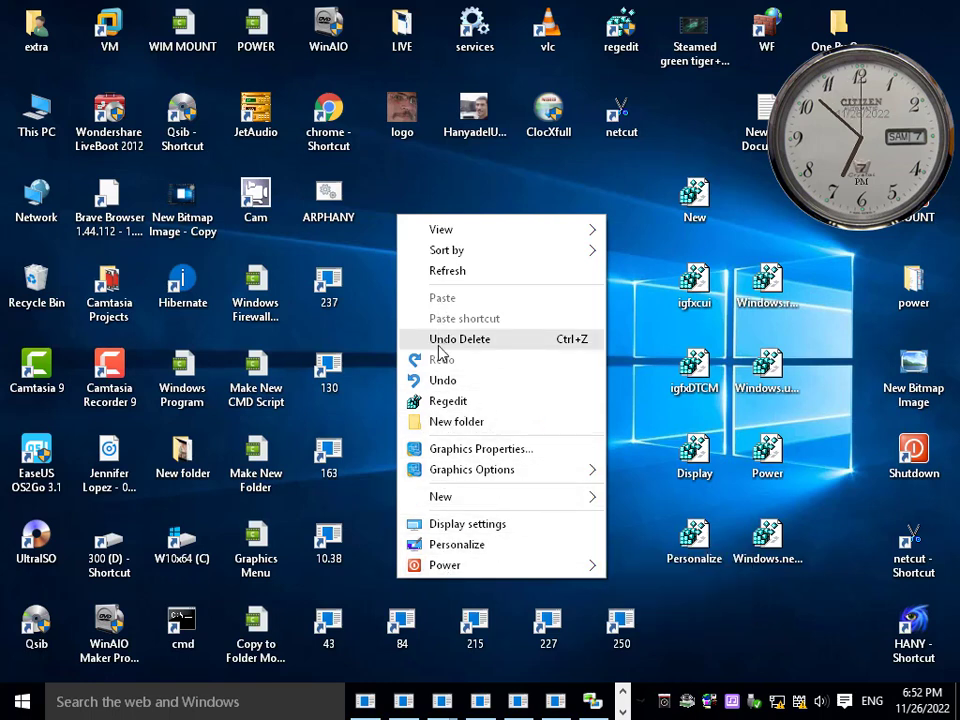
{"action": "left_click", "coordinate": [452, 408]}
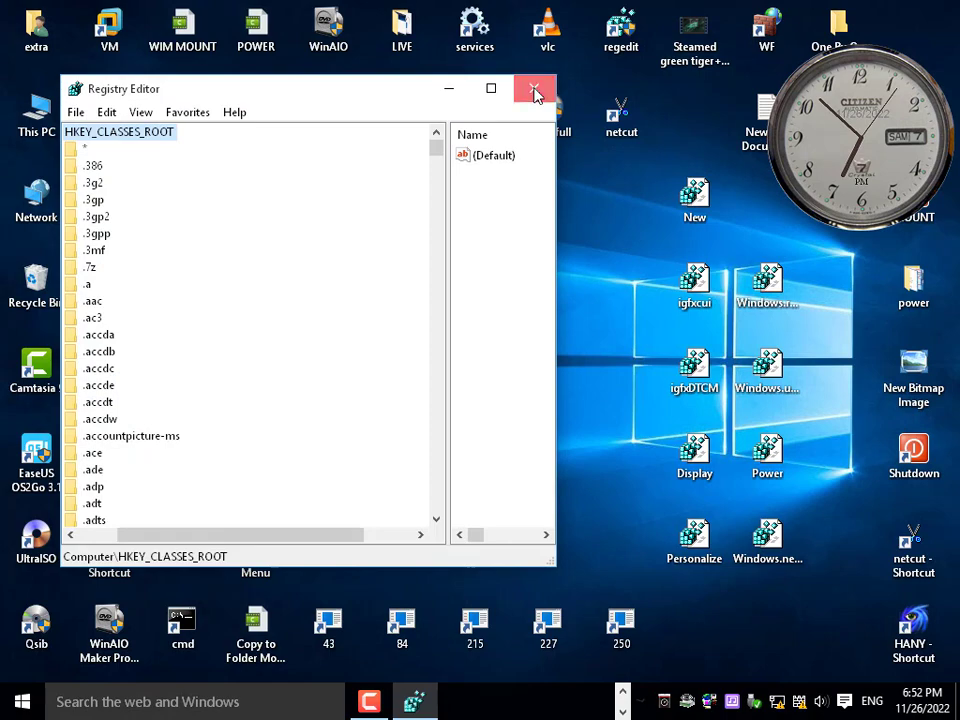
{"action": "left_click", "coordinate": [539, 86]}
Step: Refresh the desktop twice
{"action": "right_click", "coordinate": [428, 218]}
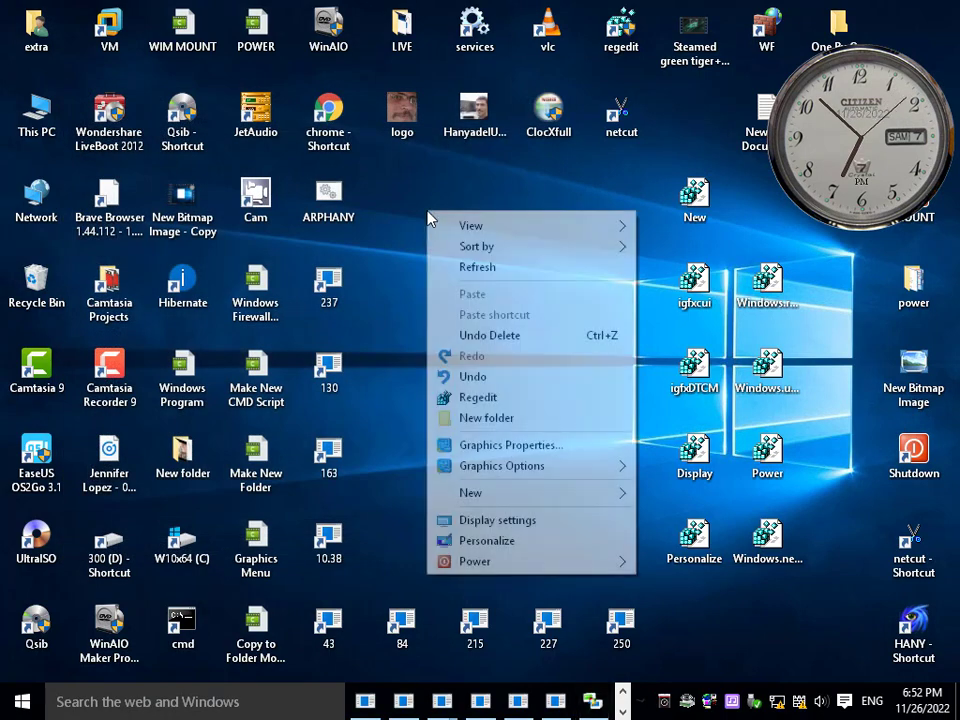
{"action": "left_click", "coordinate": [463, 268]}
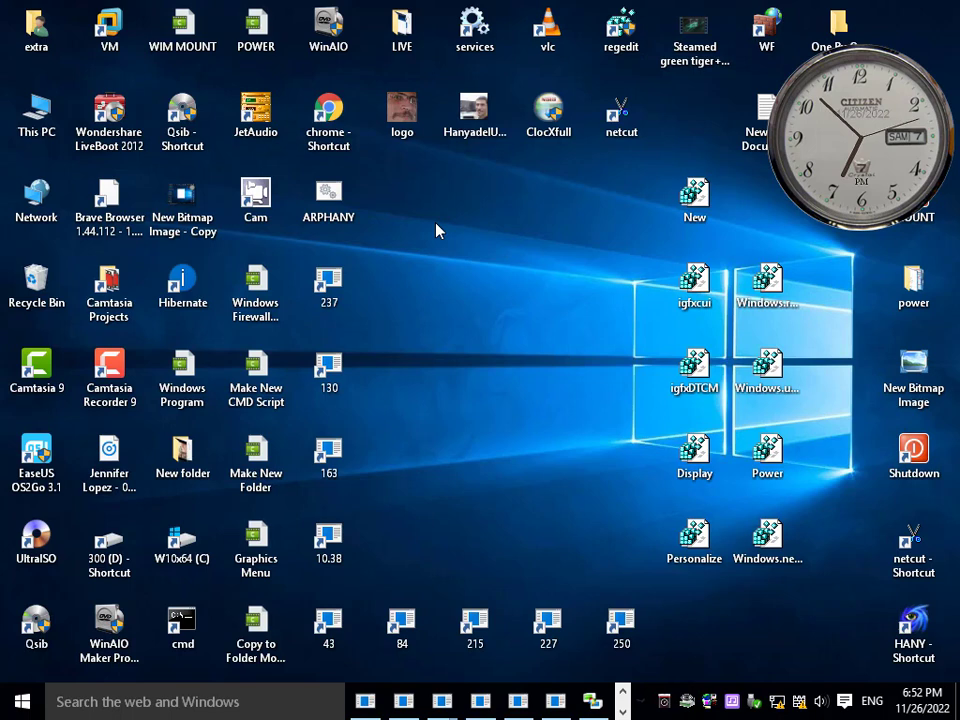
{"action": "right_click", "coordinate": [421, 190]}
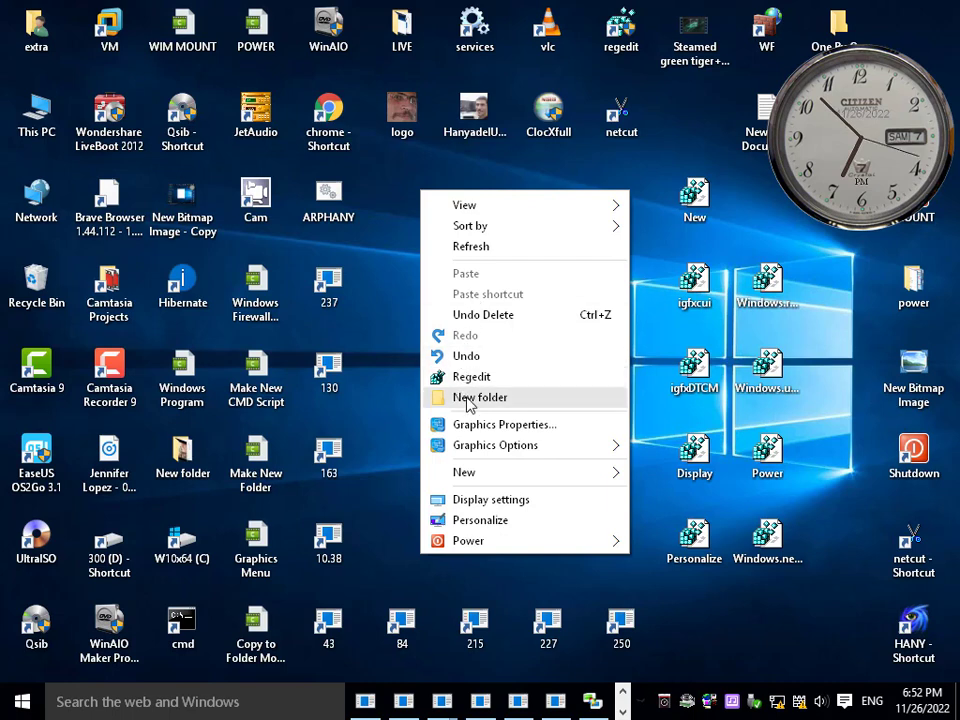
{"action": "left_click", "coordinate": [474, 246]}
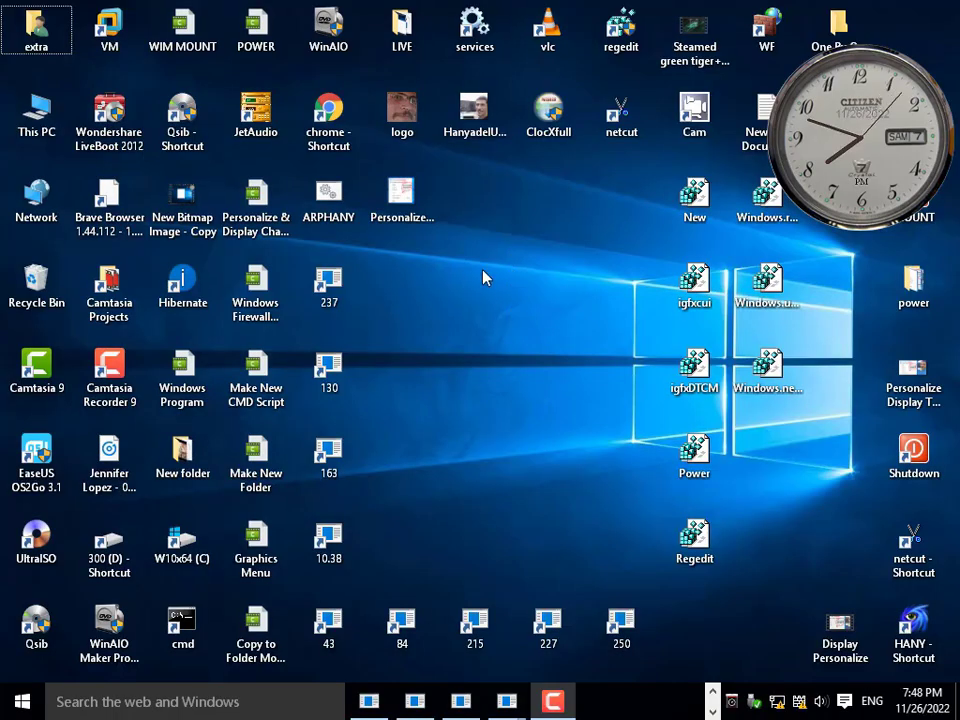
Step: Refresh the desktop again and review the entries of its context menu
{"action": "right_click", "coordinate": [451, 270]}
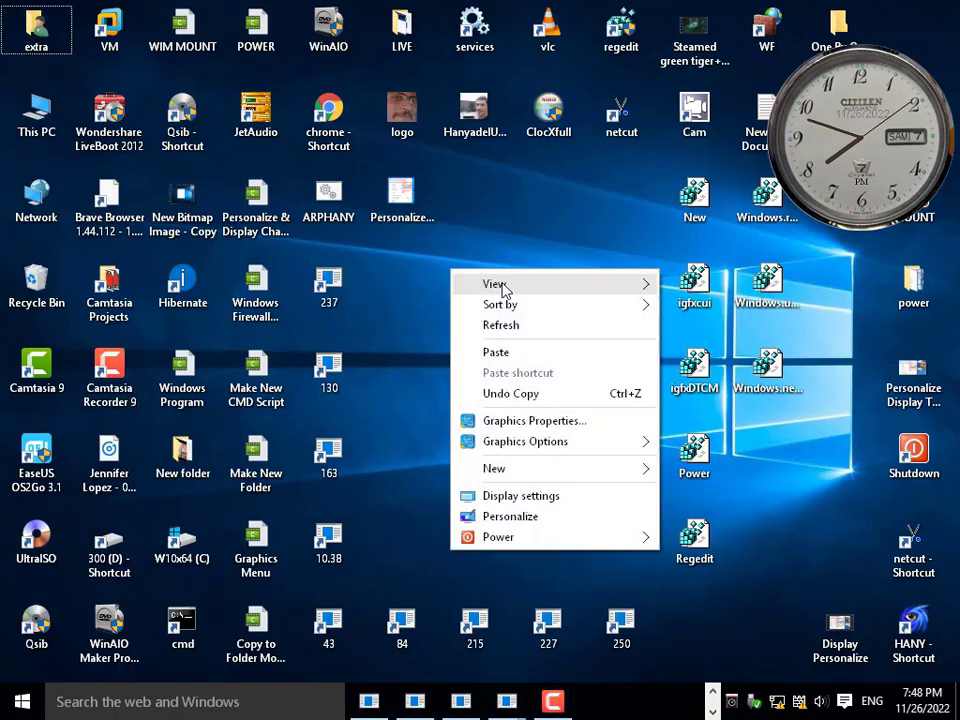
{"action": "left_click", "coordinate": [503, 326]}
{"action": "right_click", "coordinate": [463, 229]}
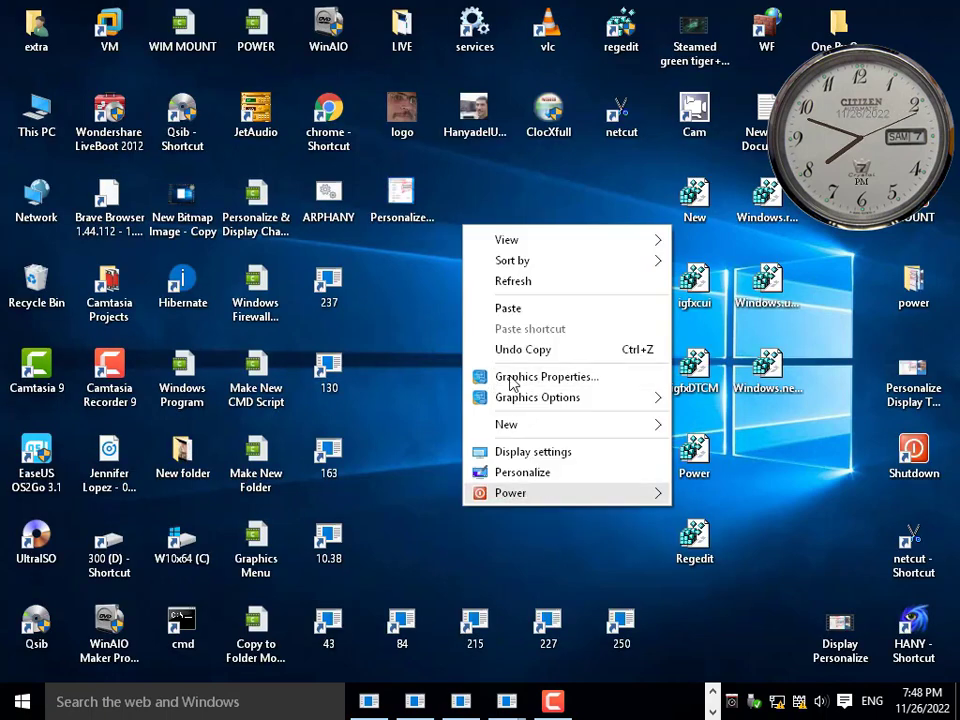
{"action": "left_click", "coordinate": [430, 306]}
{"action": "right_click", "coordinate": [446, 237]}
{"action": "left_click", "coordinate": [518, 286]}
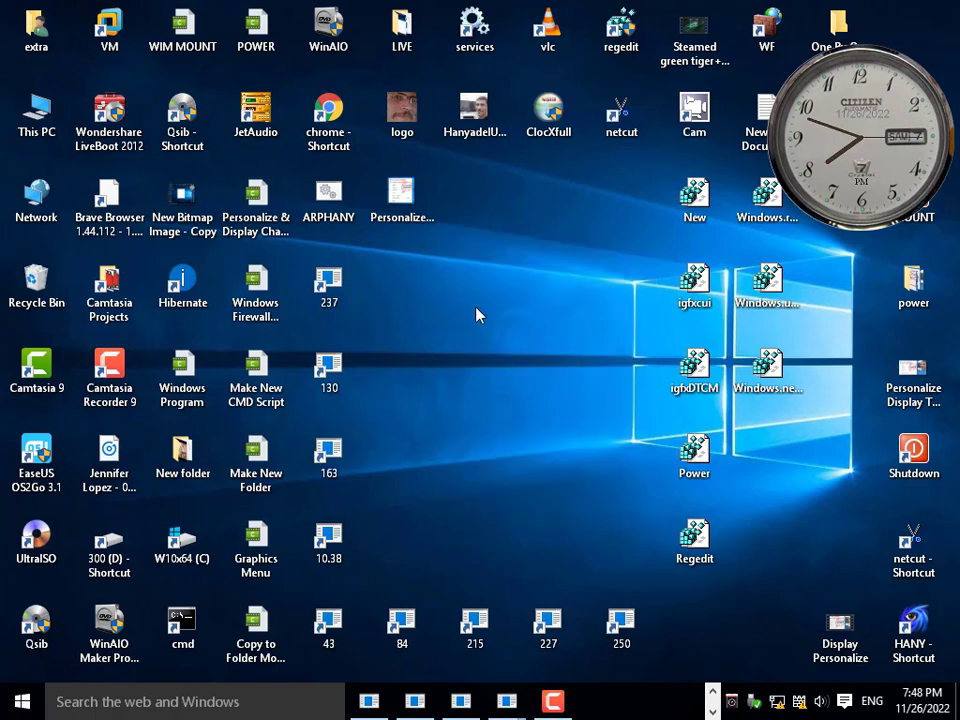
{"action": "right_click", "coordinate": [452, 275]}
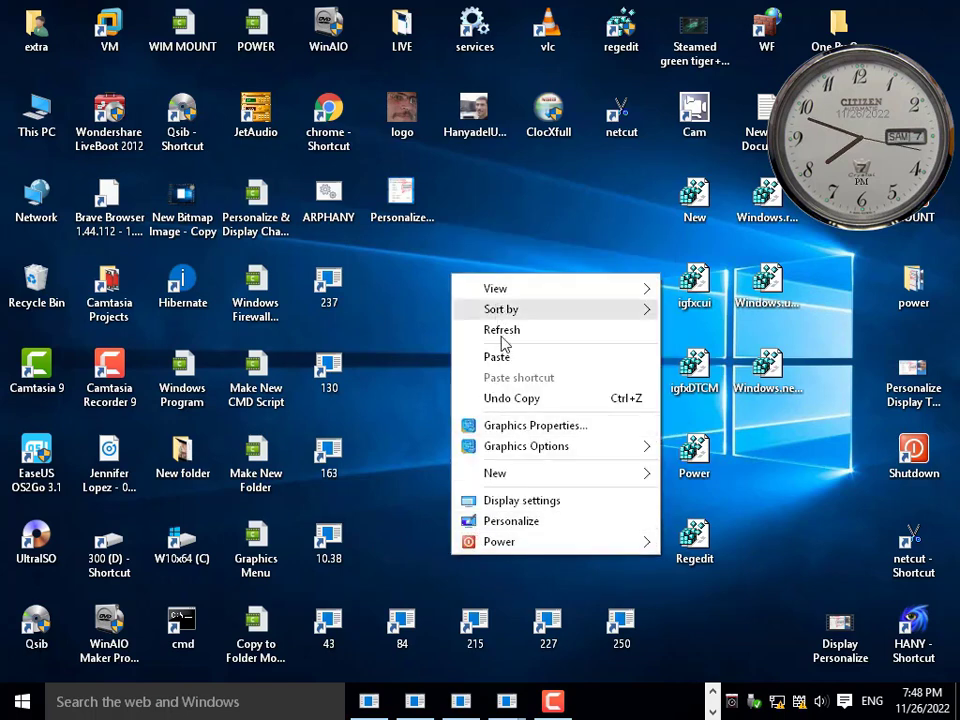
{"action": "left_click", "coordinate": [436, 383]}
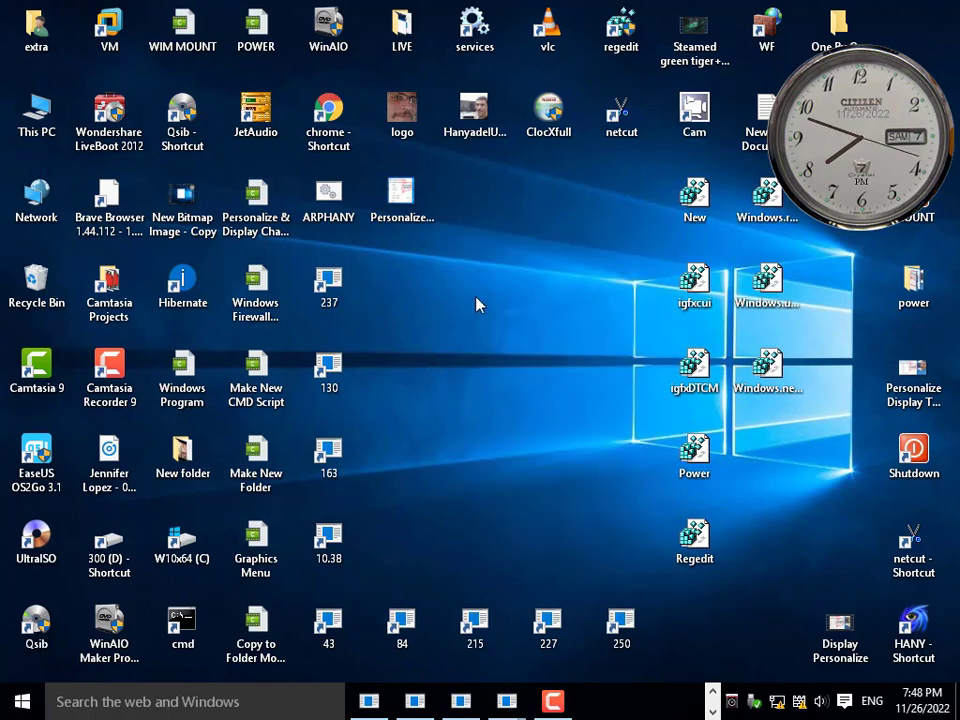
Step: Examine the item types offered in the desktop's New submenu and locate the matching New registry file
{"action": "right_click", "coordinate": [529, 354]}
{"action": "mouse_move", "coordinate": [594, 614]}
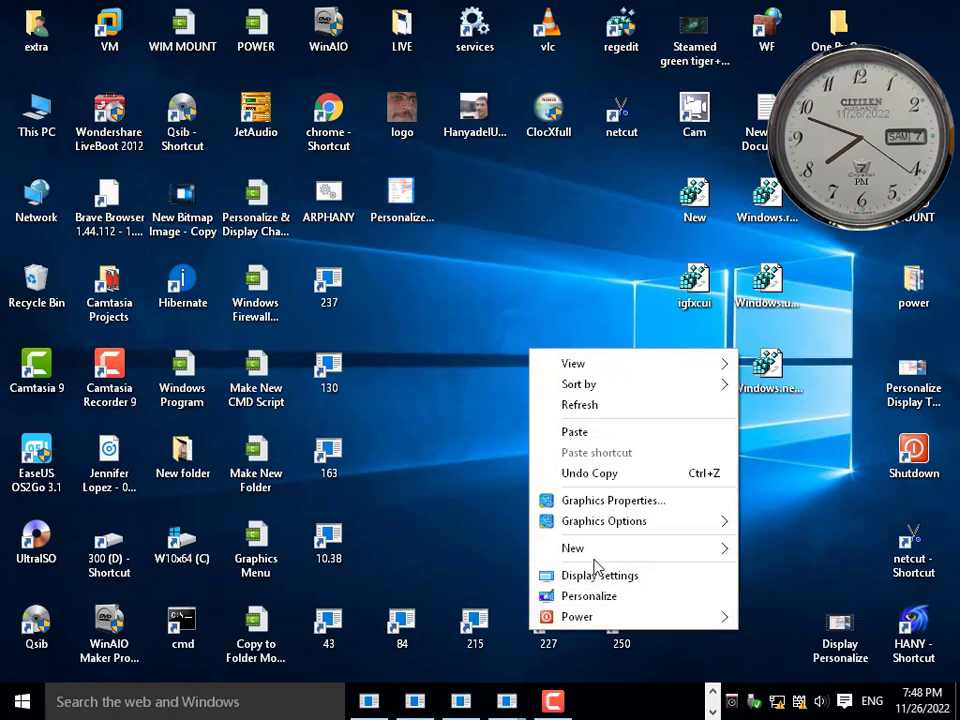
{"action": "mouse_move", "coordinate": [598, 550]}
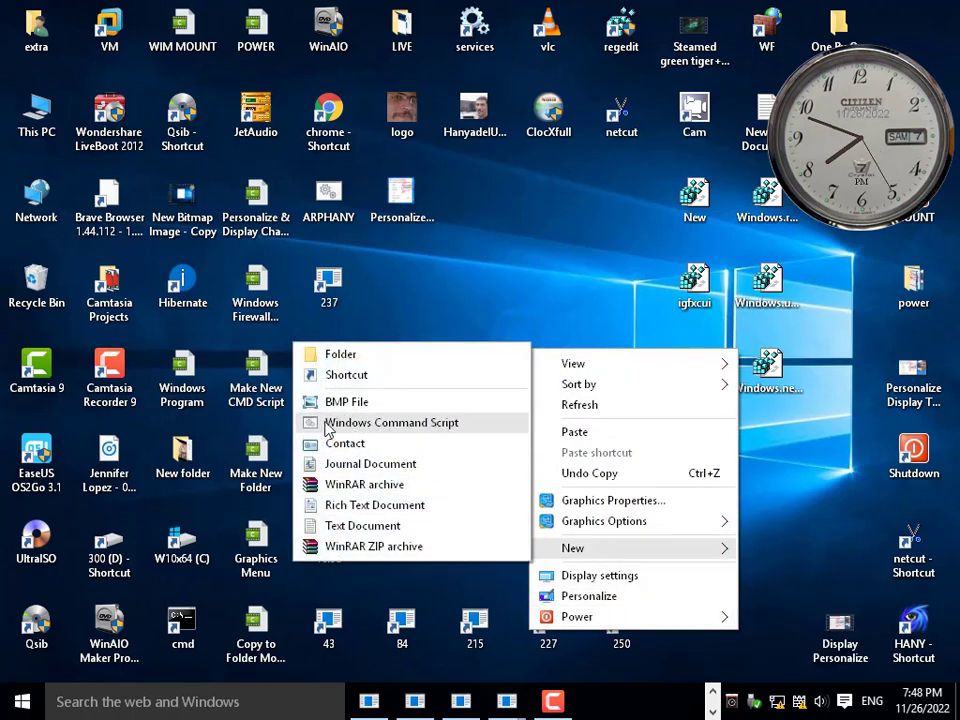
{"action": "left_click", "coordinate": [527, 272]}
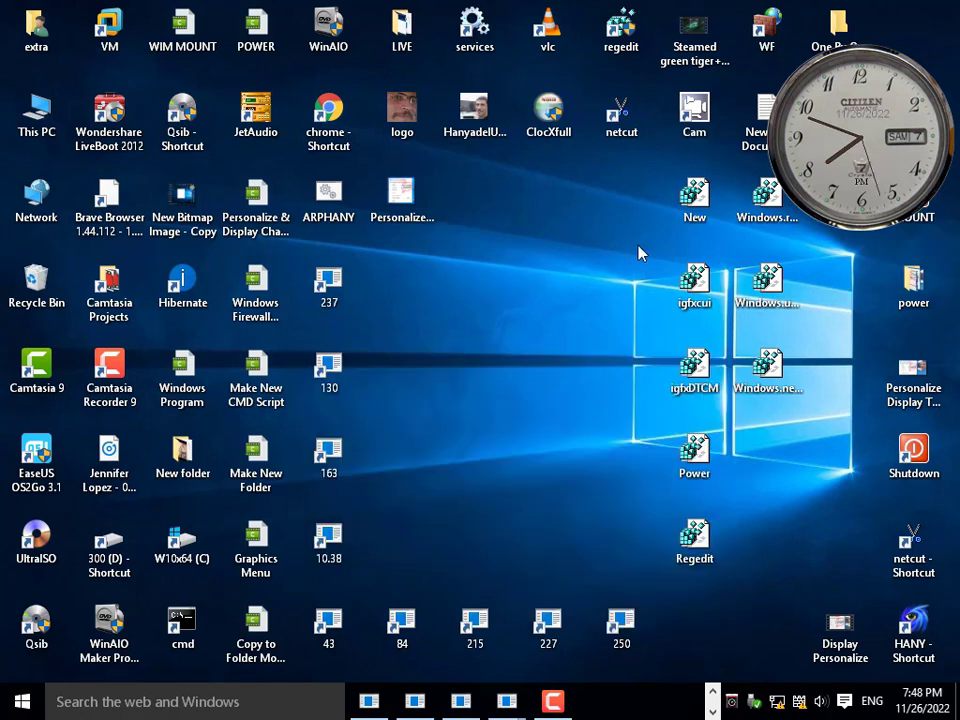
{"action": "left_click", "coordinate": [690, 215]}
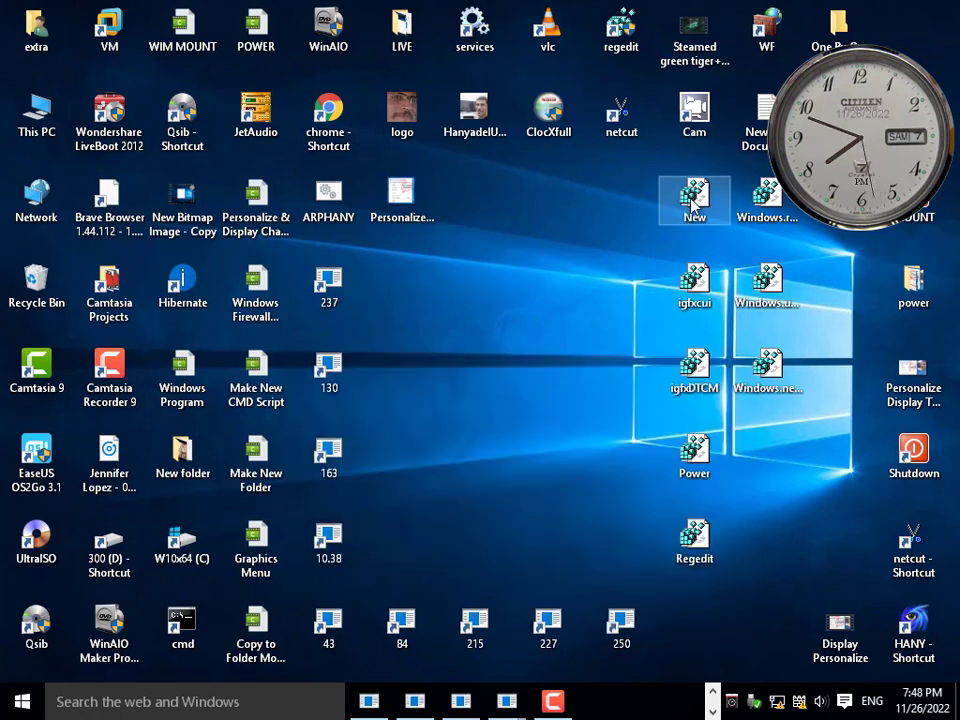
{"action": "right_click", "coordinate": [510, 222]}
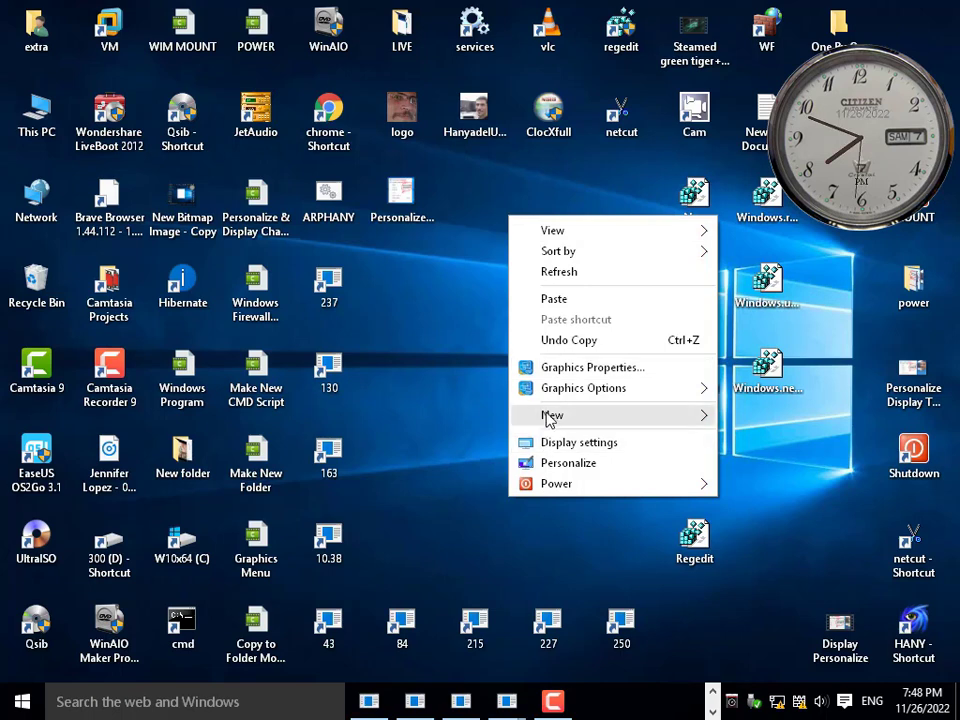
{"action": "mouse_move", "coordinate": [555, 421]}
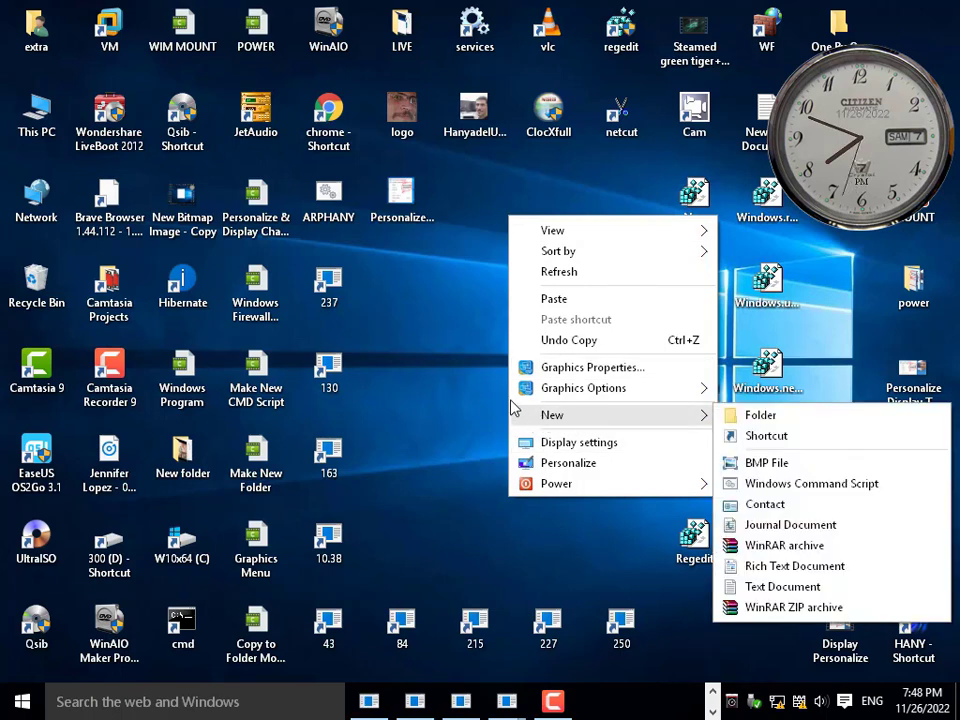
{"action": "left_click", "coordinate": [603, 190]}
Step: Create a new Windows Command Script on the desktop and open it for editing
{"action": "right_click", "coordinate": [569, 300]}
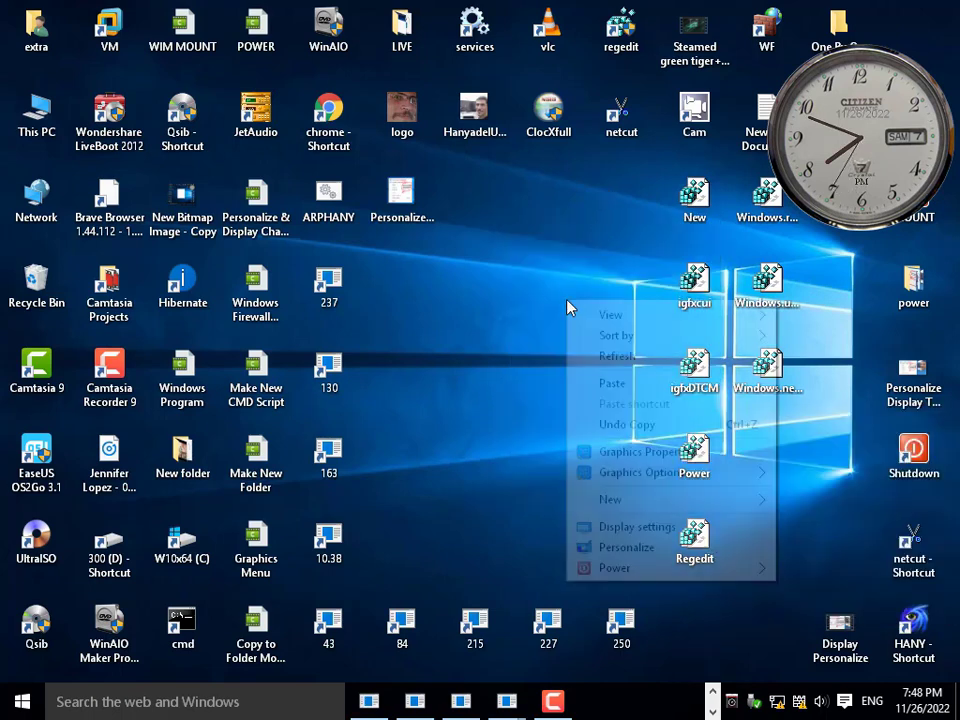
{"action": "mouse_move", "coordinate": [615, 499]}
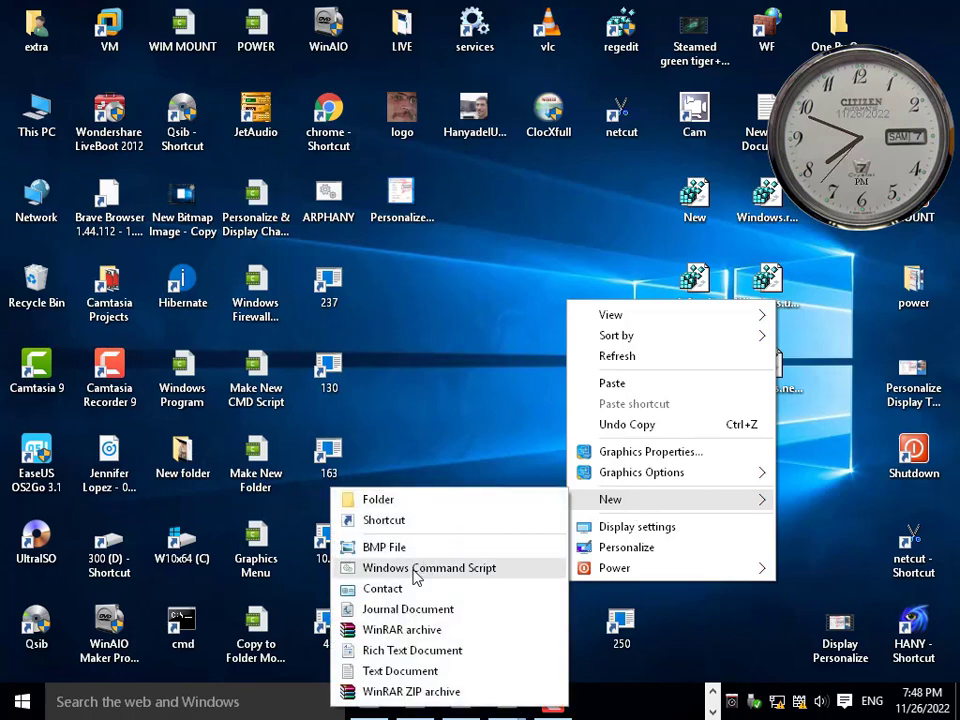
{"action": "left_click", "coordinate": [425, 567]}
{"action": "left_click", "coordinate": [548, 283]}
{"action": "right_click", "coordinate": [548, 283]}
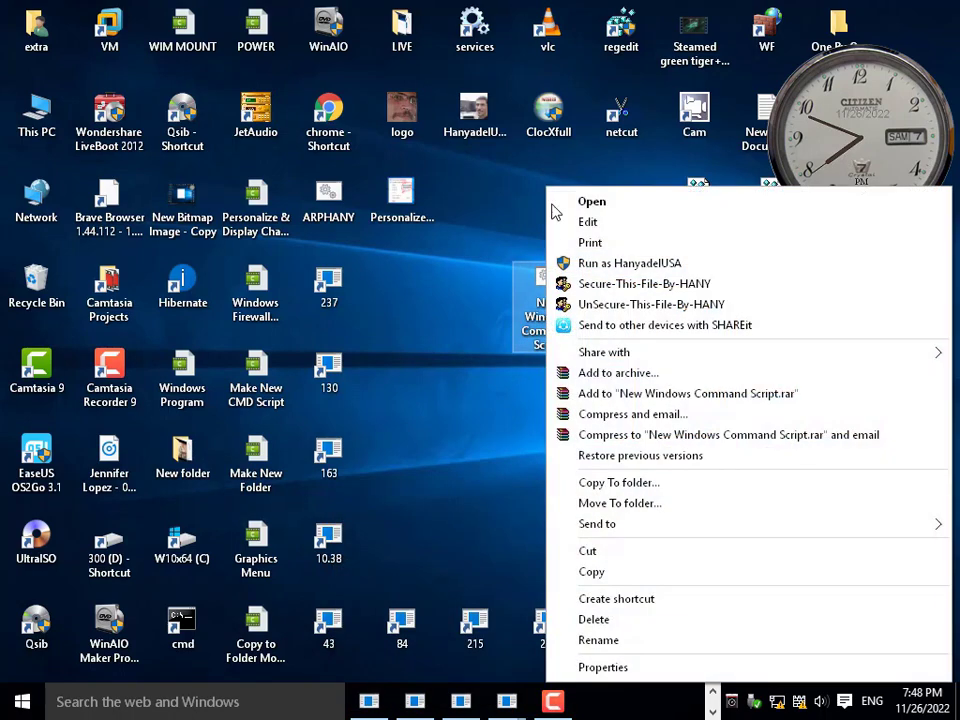
{"action": "left_click", "coordinate": [588, 222]}
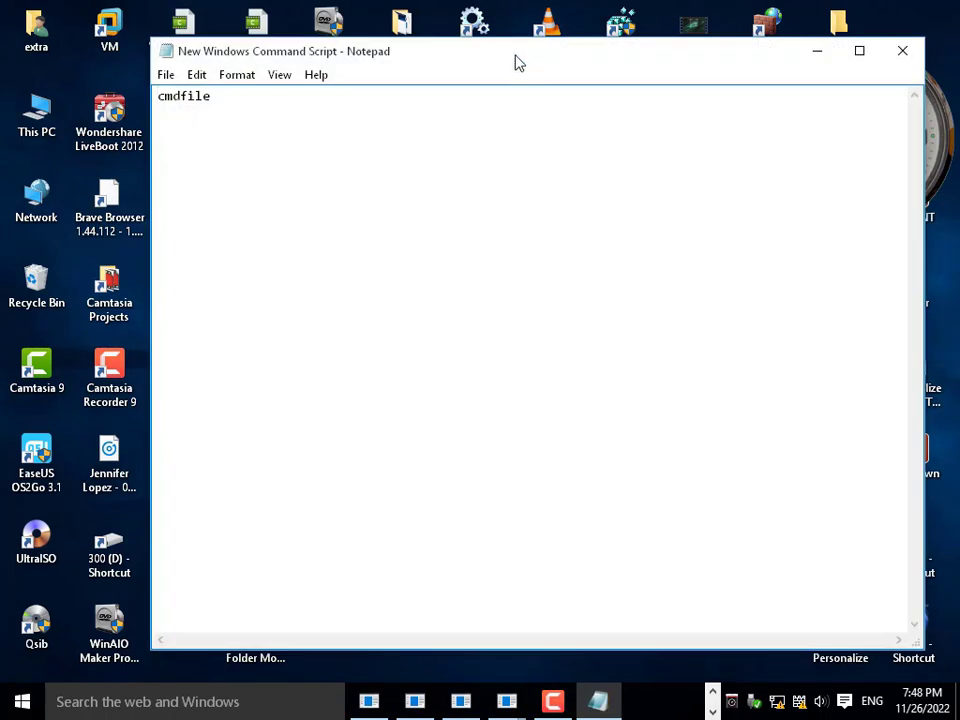
Step: Replace the script's placeholder text with "reg delete", moving its window clear of the New registry file
{"action": "left_click_drag", "start_coordinate": [514, 60], "coordinate": [785, 439]}
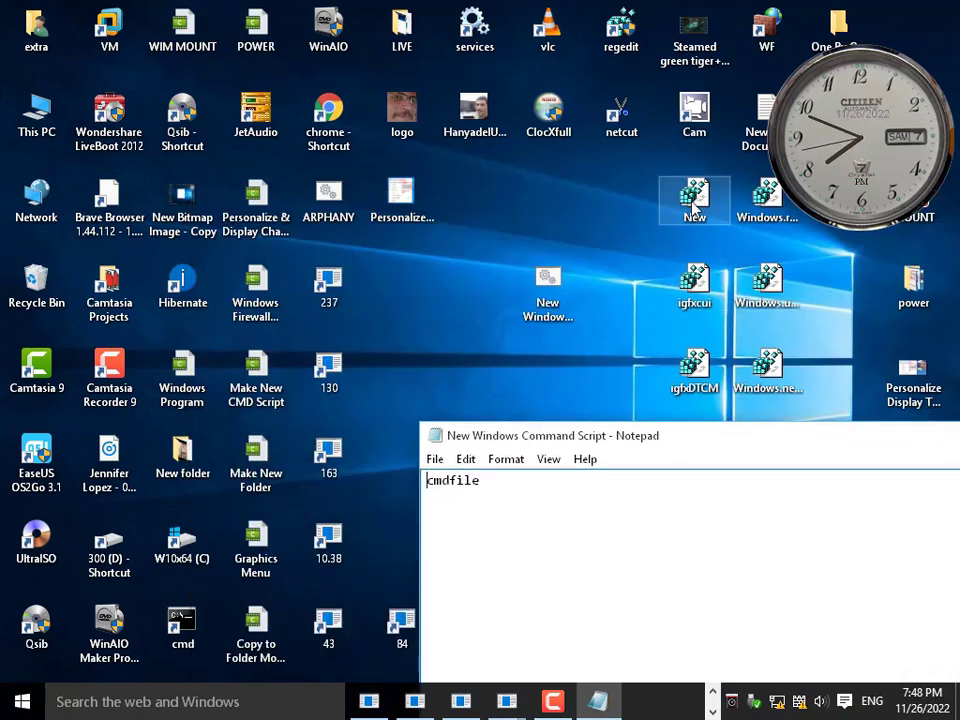
{"action": "left_click", "coordinate": [684, 192]}
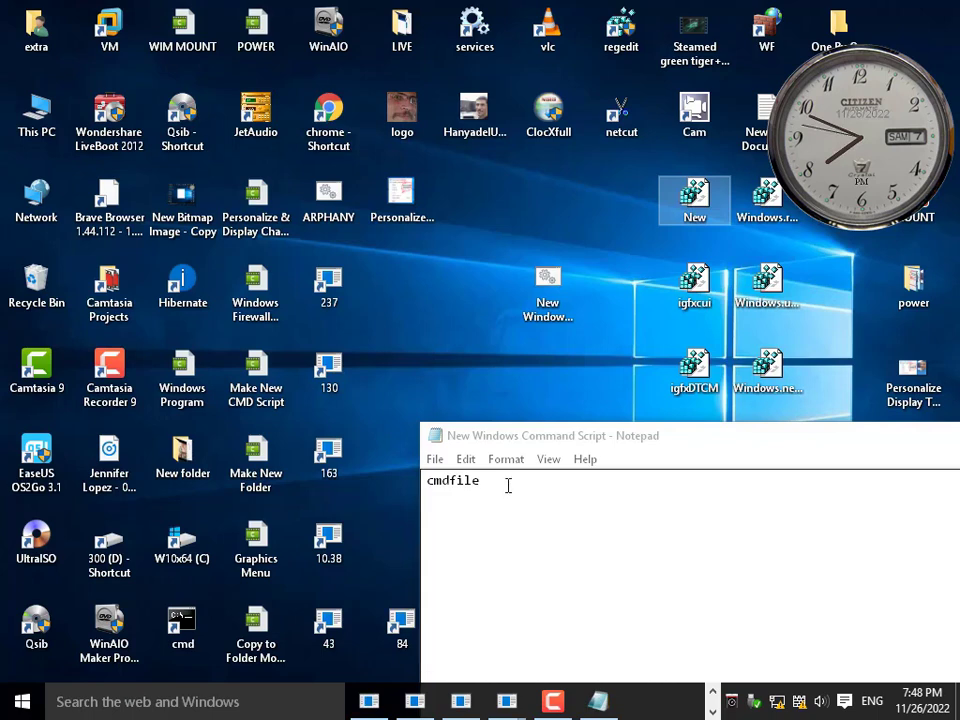
{"action": "left_click_drag", "start_coordinate": [508, 485], "coordinate": [378, 485]}
{"action": "key", "text": "Delete"}
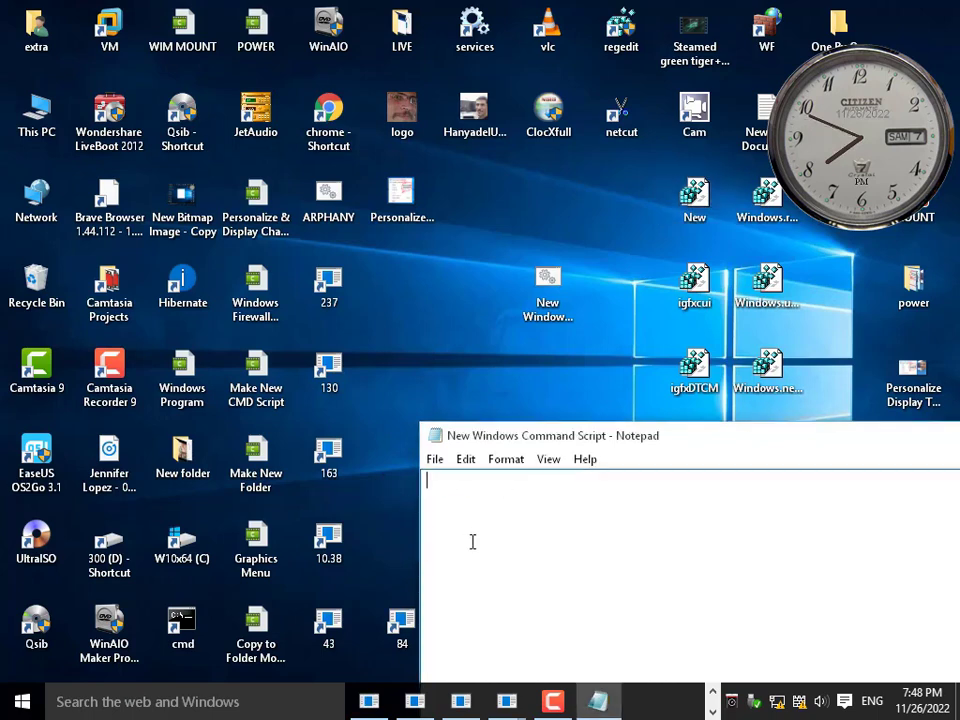
{"action": "type", "text": "reg delete"}
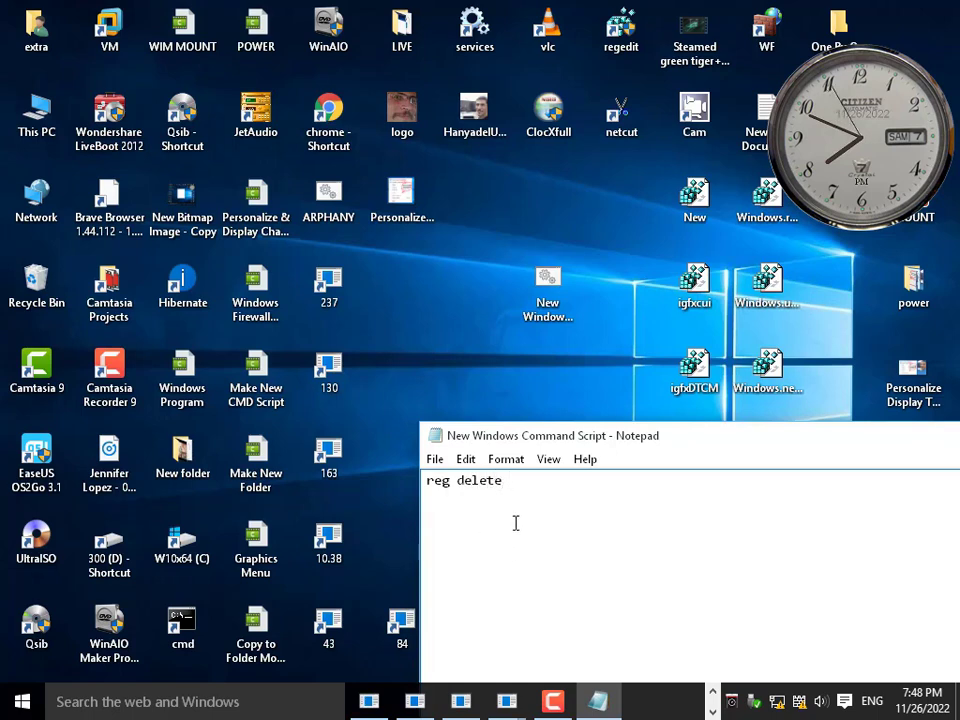
Step: Open the New registry file for editing and shorten its window so the command script stays visible
{"action": "left_click", "coordinate": [688, 203]}
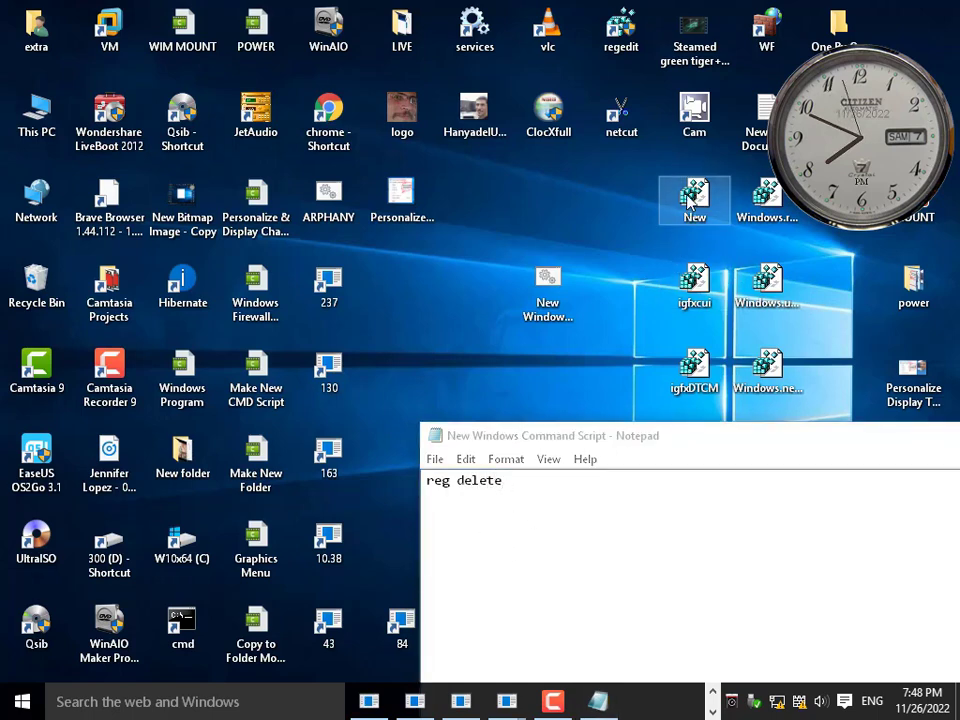
{"action": "right_click", "coordinate": [686, 194]}
{"action": "left_click", "coordinate": [716, 220]}
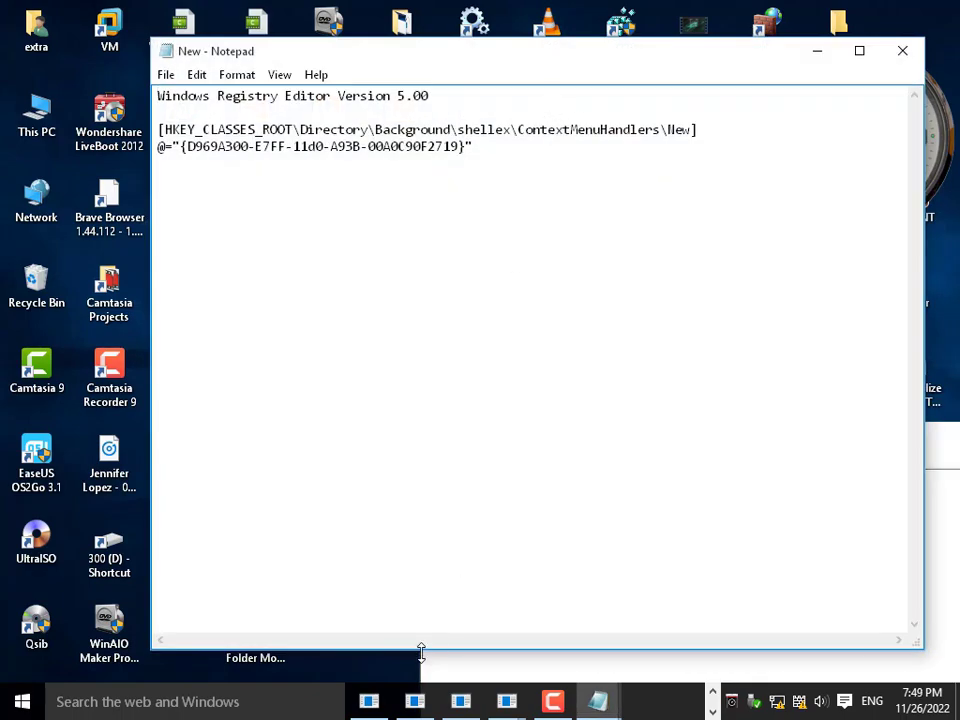
{"action": "left_click_drag", "start_coordinate": [421, 651], "coordinate": [480, 292]}
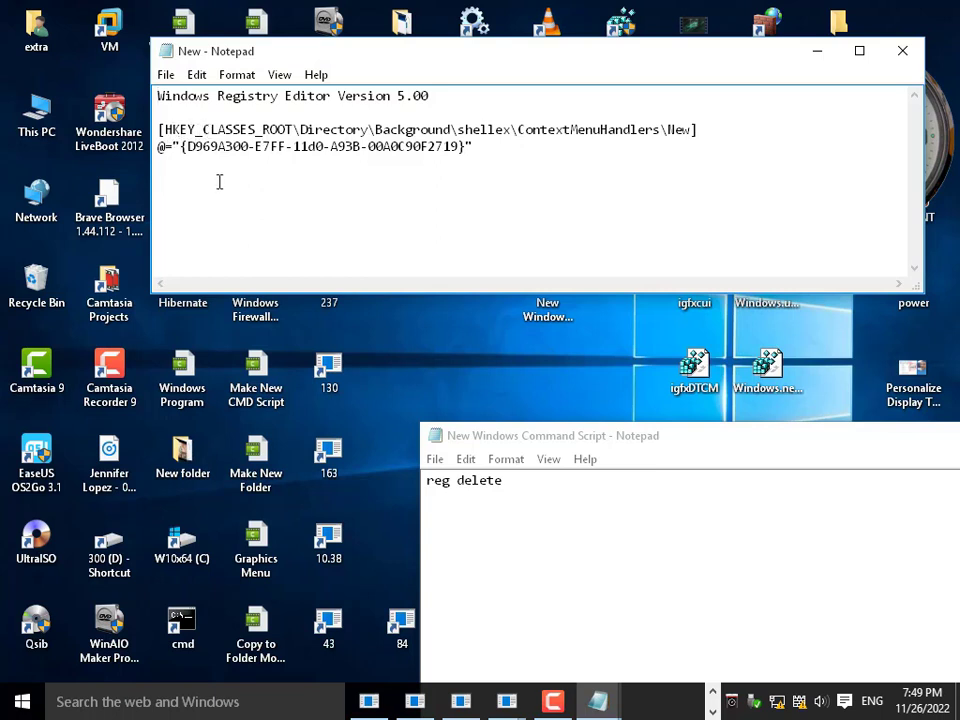
Step: Complete the command with hkcr\Directory\Background\shellex\ContextMenuHandlers\New, copying the path after the root key from the New registry file
{"action": "left_click", "coordinate": [530, 487]}
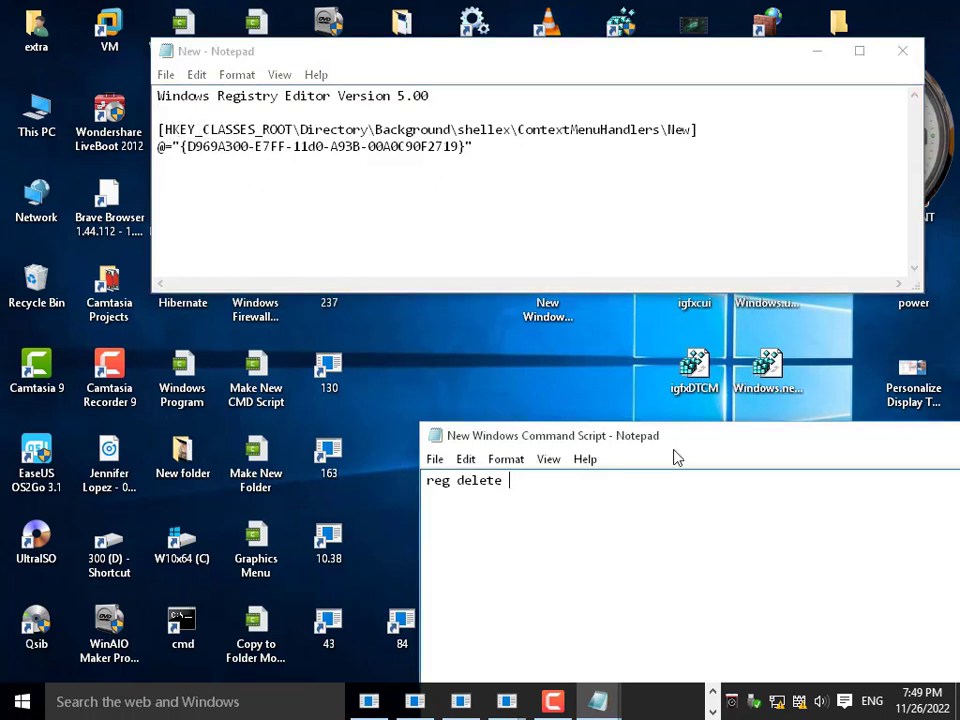
{"action": "type", "text": "hkcr"}
{"action": "type", "text": "`"}
{"action": "left_click", "coordinate": [161, 130]}
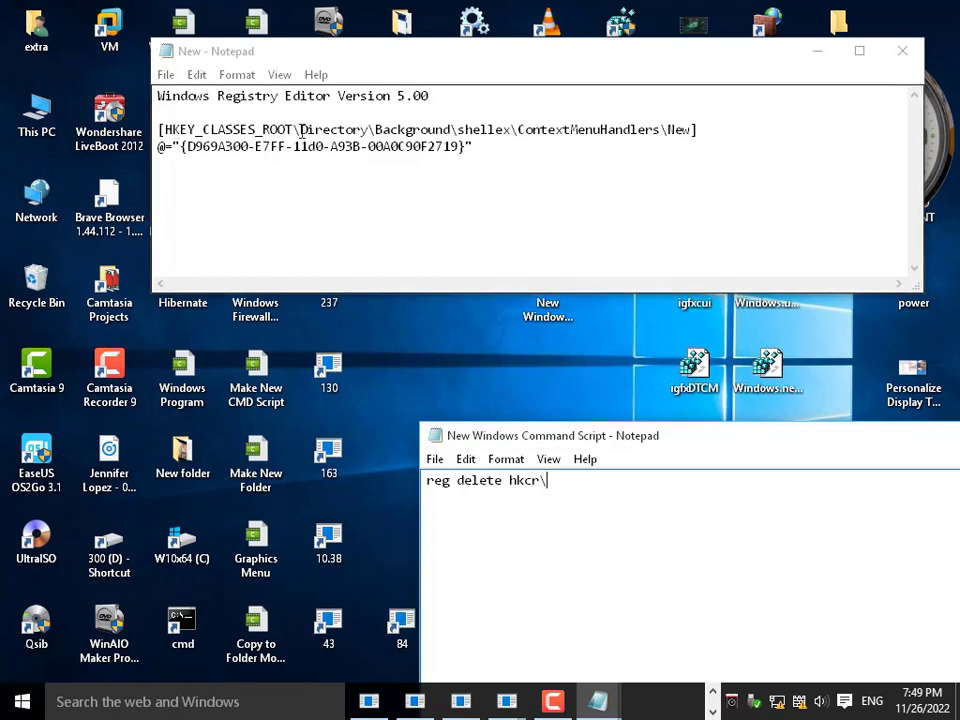
{"action": "left_click_drag", "start_coordinate": [301, 130], "coordinate": [684, 130]}
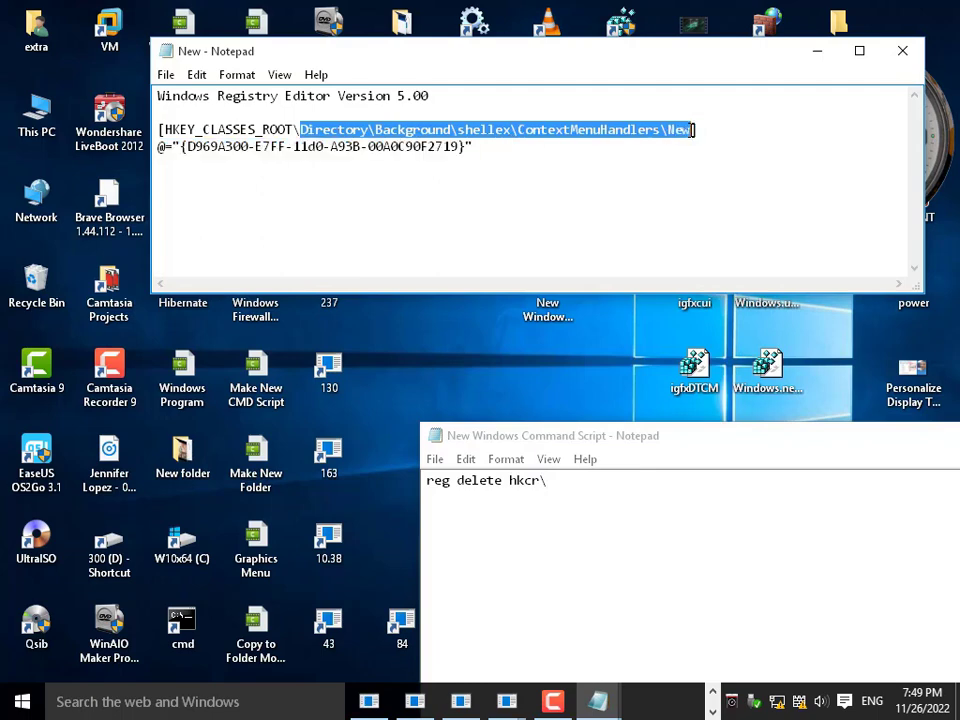
{"action": "right_click", "coordinate": [680, 132]}
{"action": "left_click", "coordinate": [698, 190]}
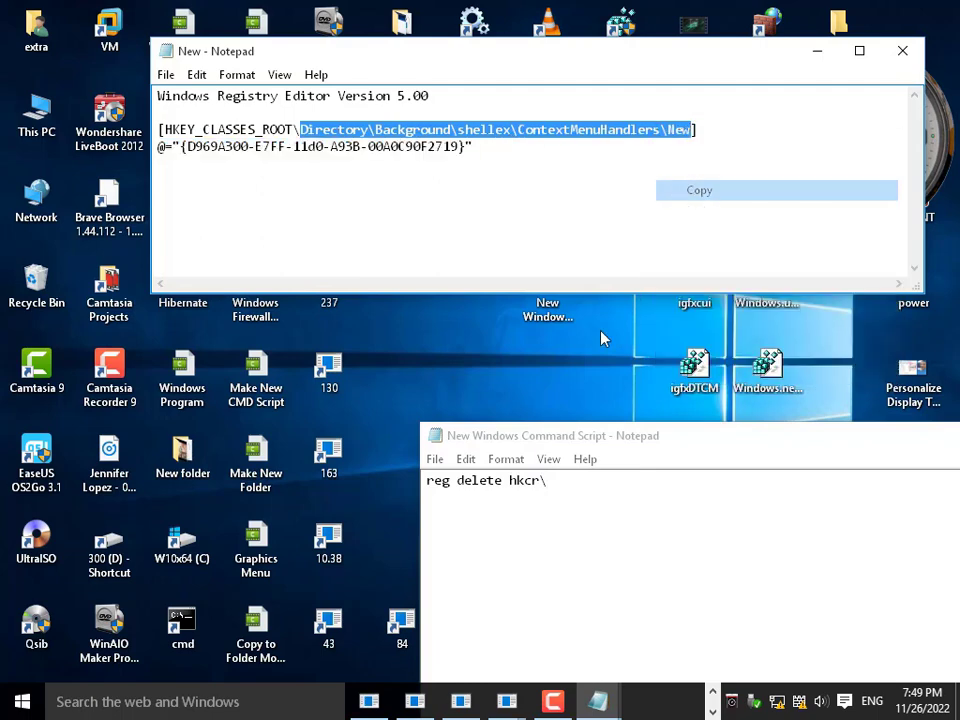
{"action": "right_click", "coordinate": [566, 480]}
{"action": "left_click", "coordinate": [612, 301]}
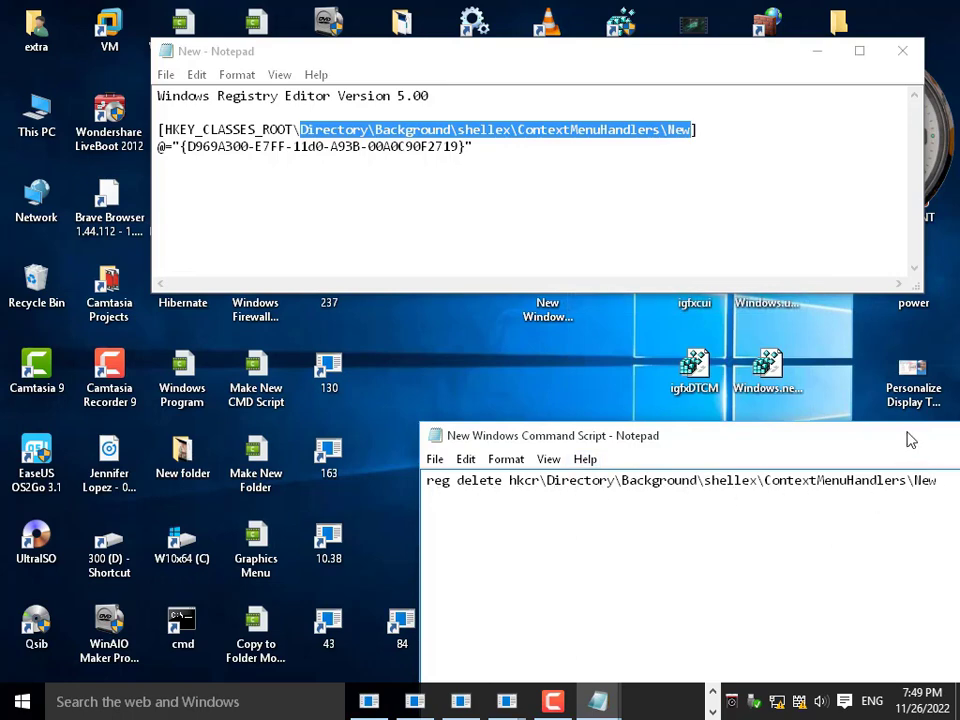
Step: Save and close the command script, and close the New registry file
{"action": "left_click_drag", "start_coordinate": [909, 439], "coordinate": [632, 407]}
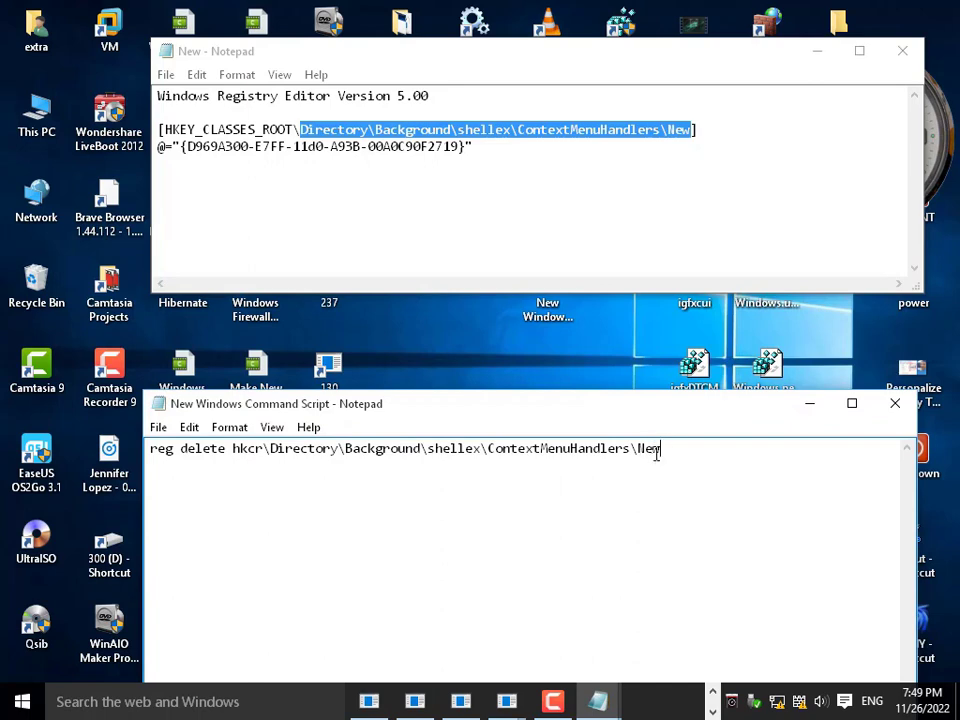
{"action": "left_click", "coordinate": [895, 403]}
{"action": "left_click", "coordinate": [434, 371]}
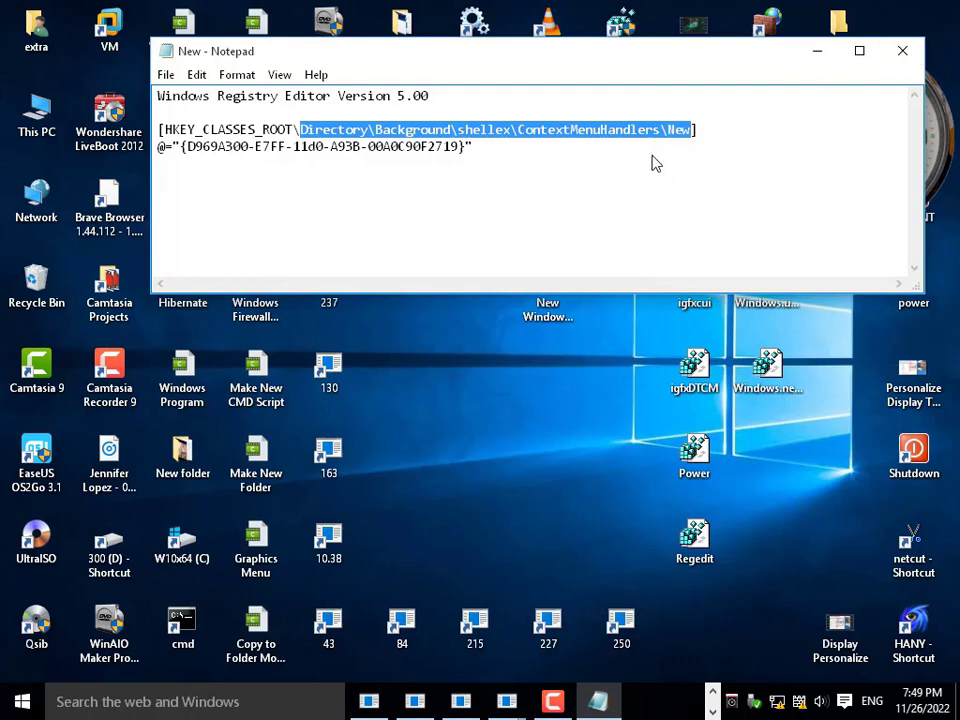
{"action": "left_click", "coordinate": [685, 130]}
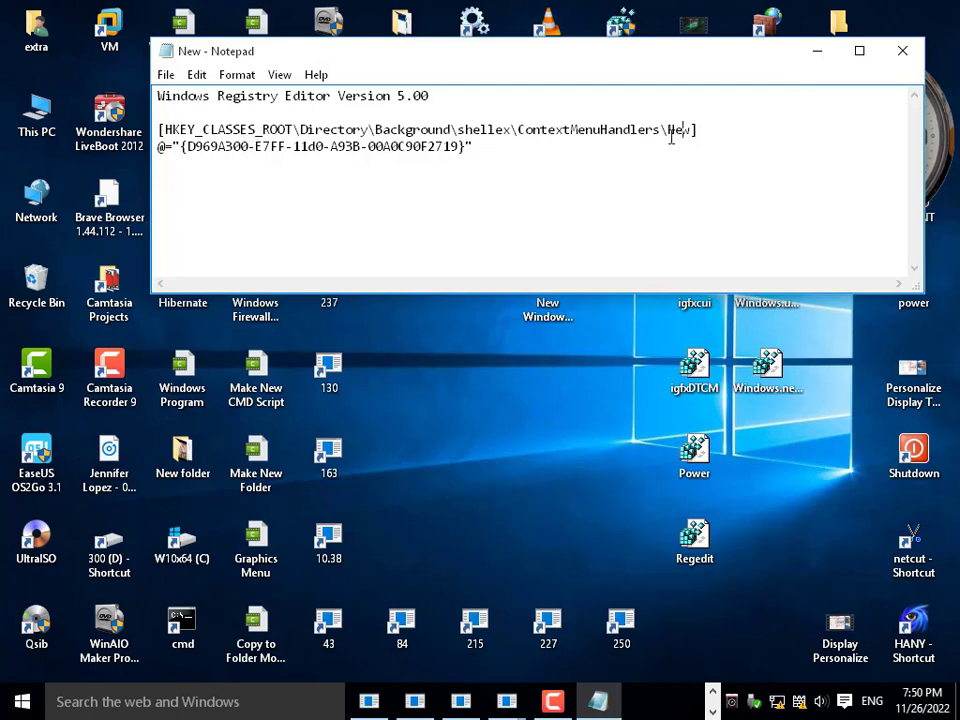
{"action": "left_click", "coordinate": [905, 52]}
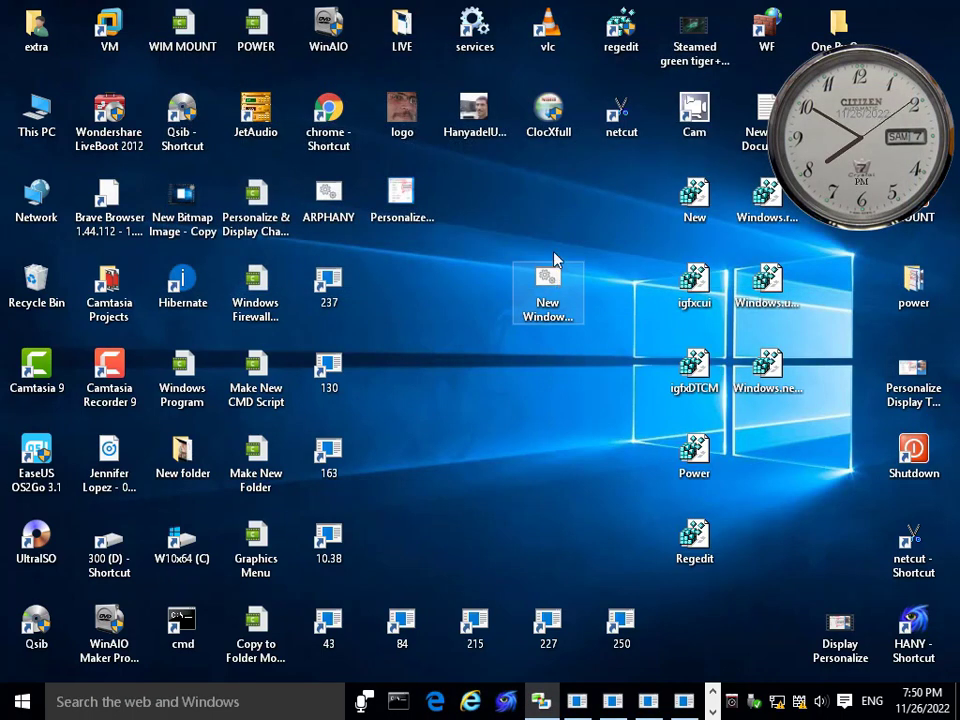
Step: Check the desktop's New submenu before running the deletion script
{"action": "right_click", "coordinate": [527, 205]}
{"action": "mouse_move", "coordinate": [577, 404]}
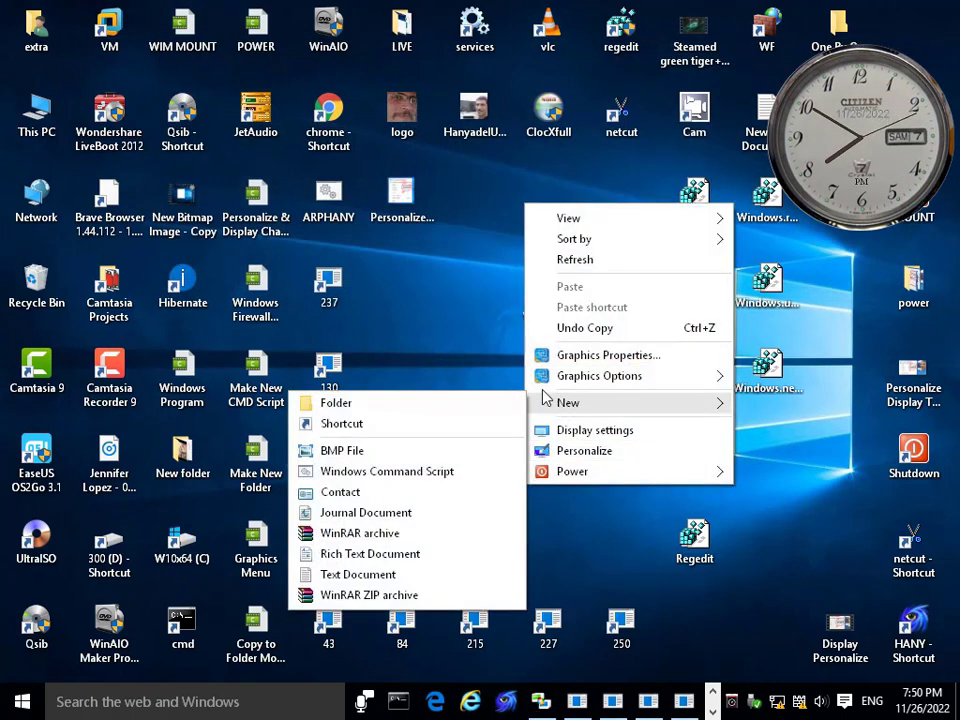
{"action": "left_click", "coordinate": [387, 471]}
Step: Test-run the command script with administrator rights, then abort at the deletion prompt and close the console
{"action": "right_click", "coordinate": [550, 275]}
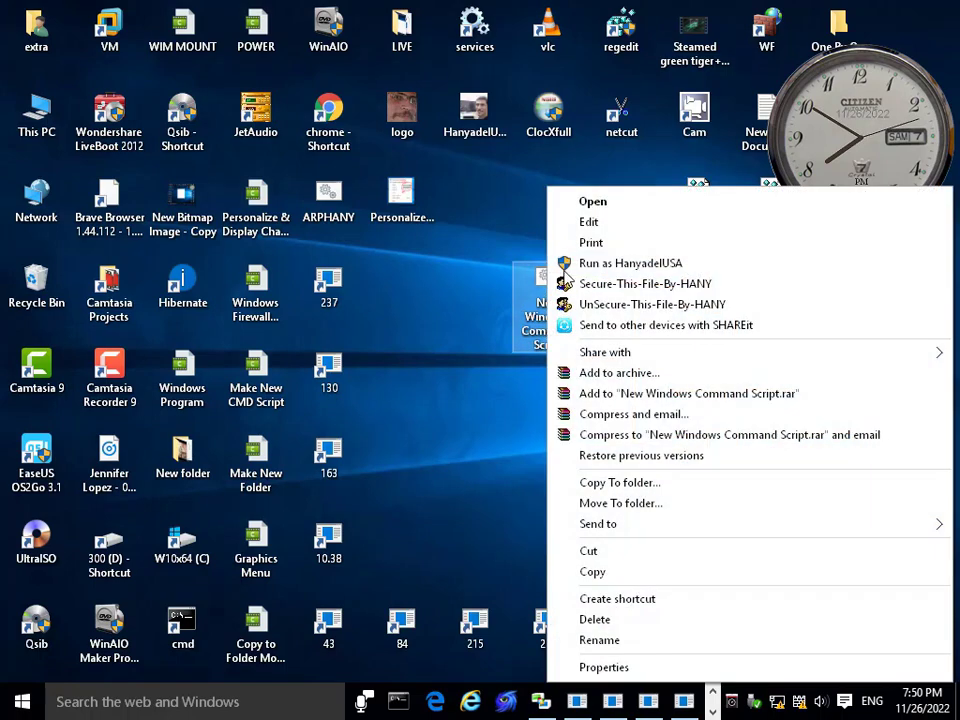
{"action": "left_click", "coordinate": [600, 263]}
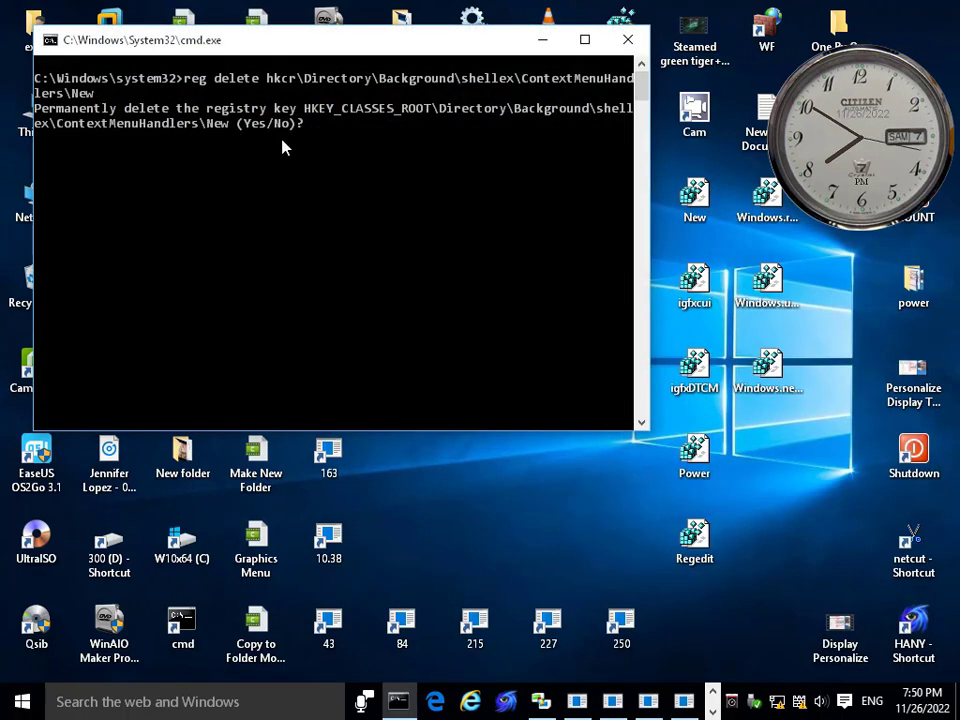
{"action": "key", "text": "ctrl+c"}
{"action": "left_click", "coordinate": [627, 39]}
Step: Append the /f switch to the reg delete command in the command script, save it, and move the script's icon beside igfxcui
{"action": "right_click", "coordinate": [541, 281]}
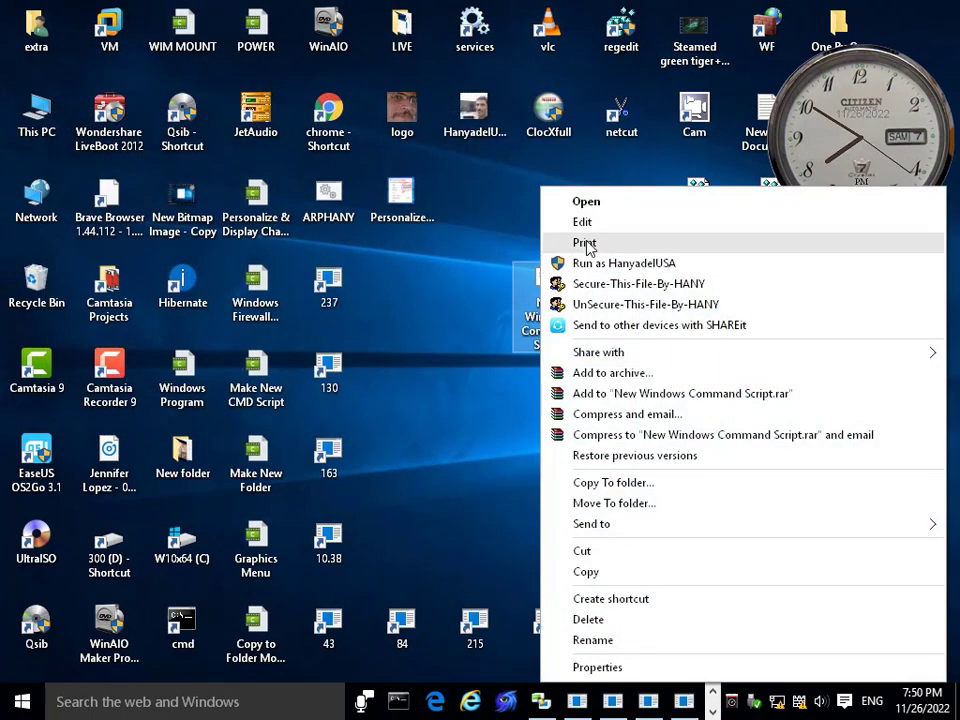
{"action": "left_click", "coordinate": [581, 222]}
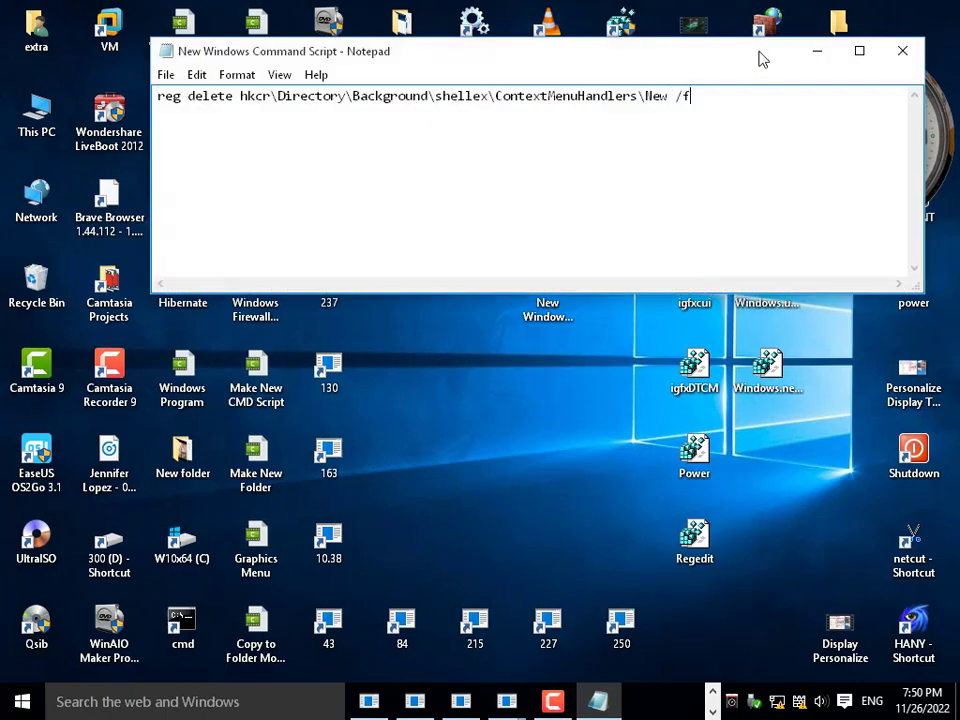
{"action": "left_click", "coordinate": [902, 50]}
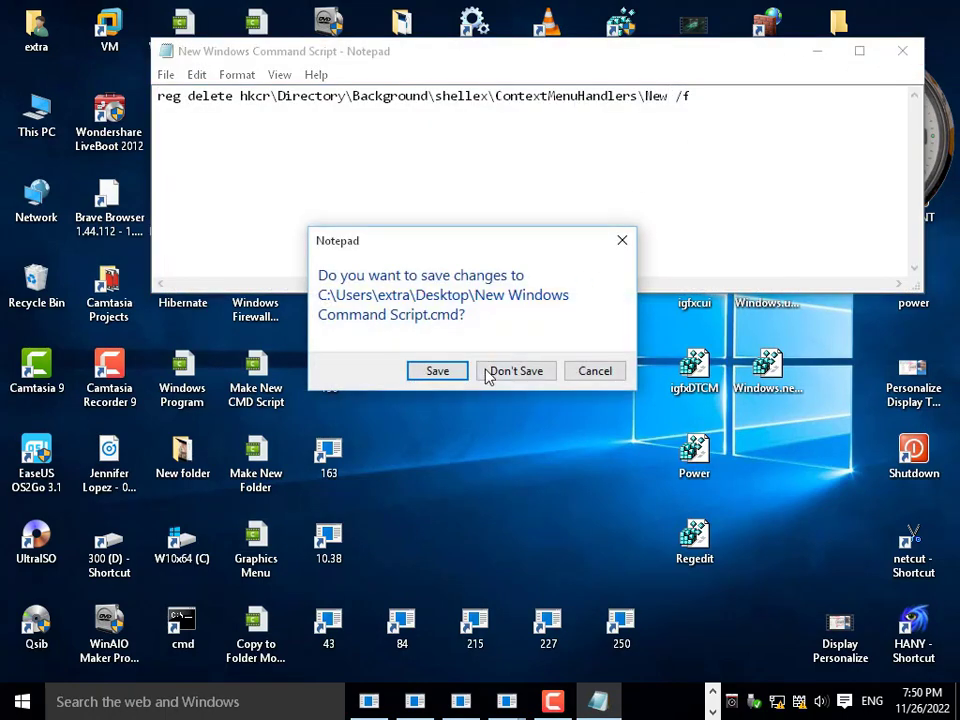
{"action": "left_click", "coordinate": [460, 378]}
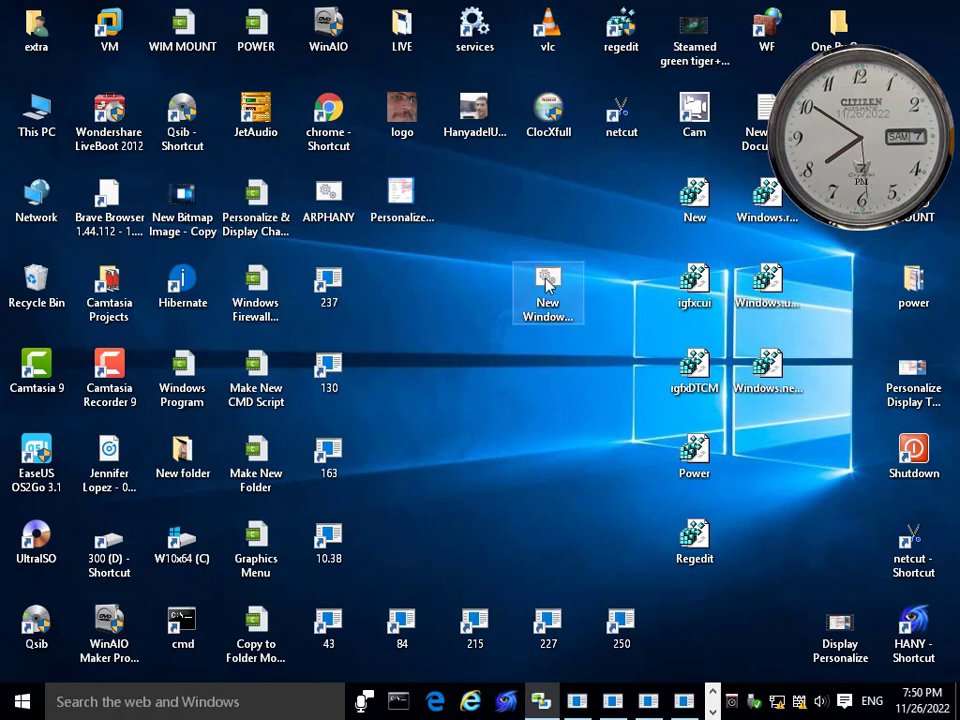
{"action": "left_click_drag", "start_coordinate": [545, 285], "coordinate": [620, 290]}
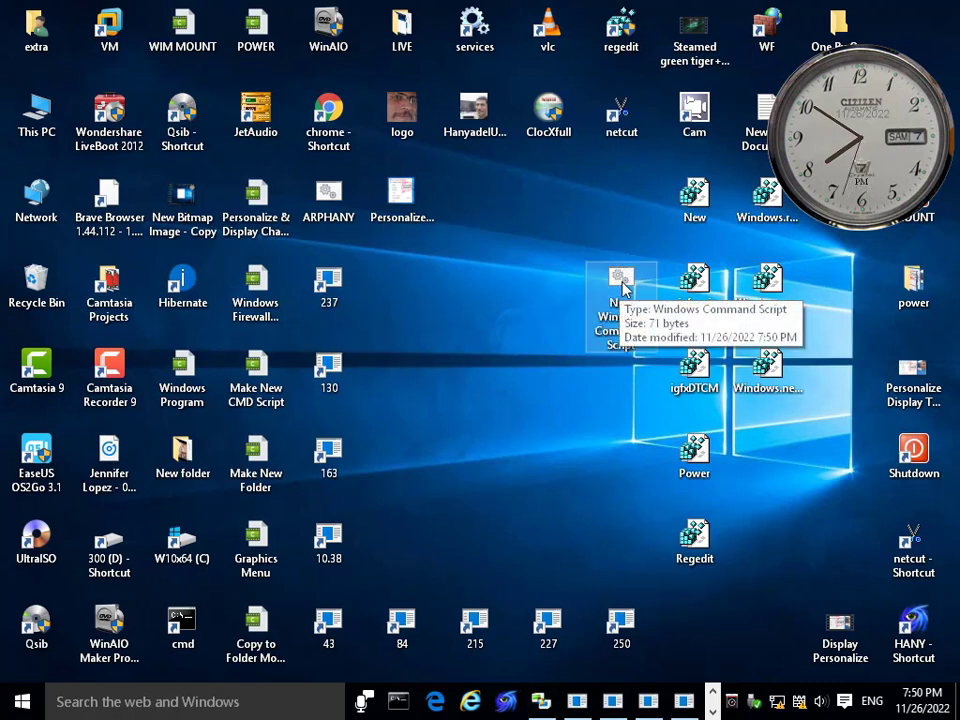
Step: Run the command script with administrator rights, checking the desktop's context menu for the New entry before and after
{"action": "right_click", "coordinate": [622, 287]}
{"action": "right_click", "coordinate": [475, 262]}
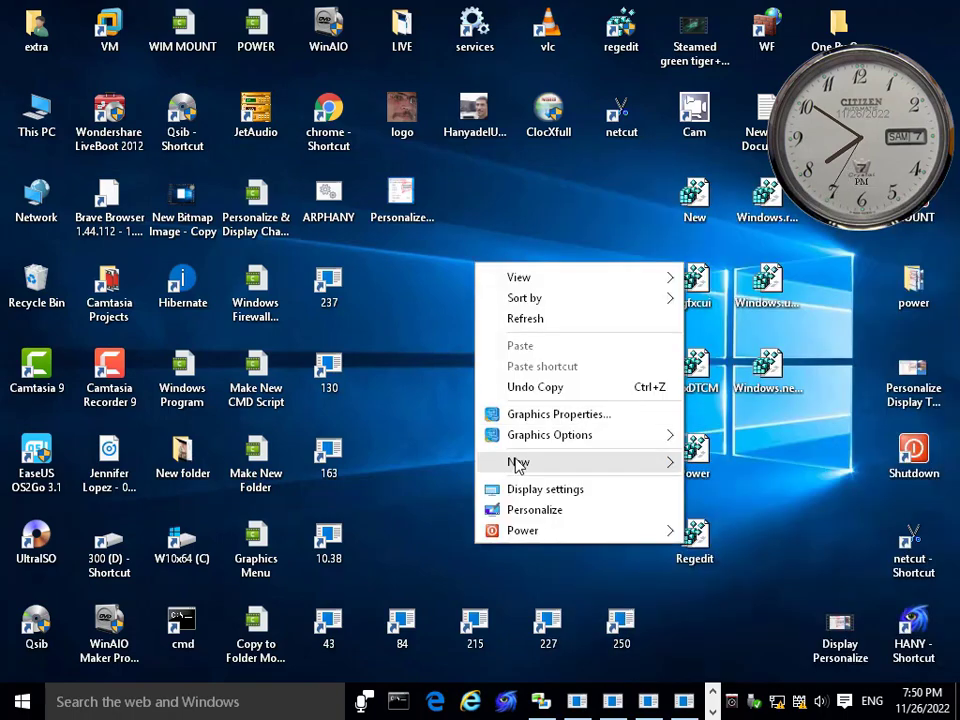
{"action": "left_click", "coordinate": [541, 198]}
{"action": "right_click", "coordinate": [624, 292]}
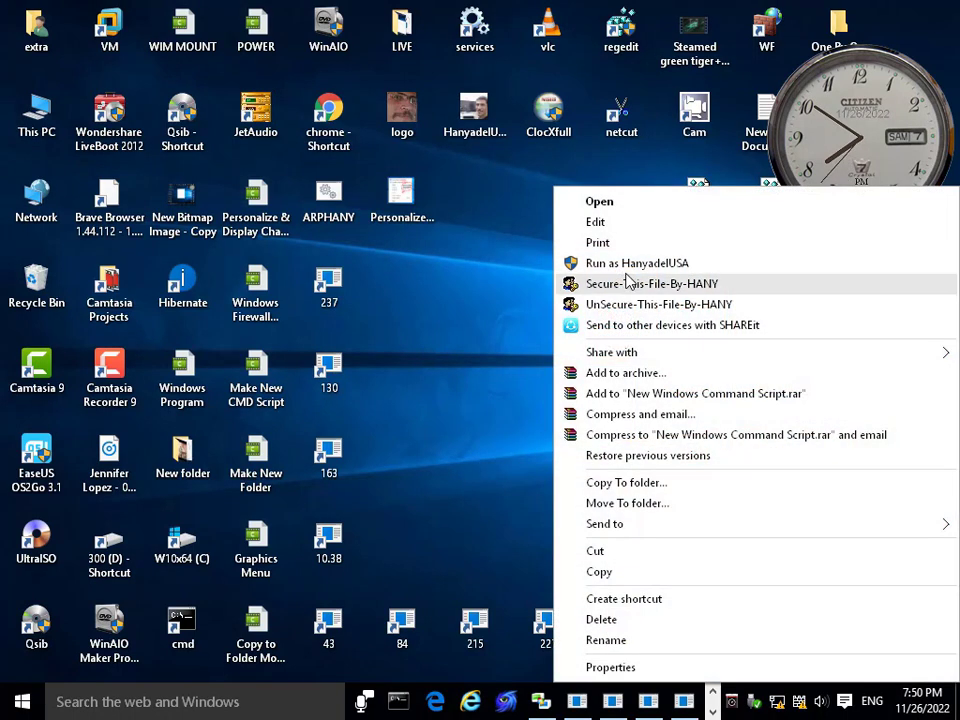
{"action": "key", "text": "Escape"}
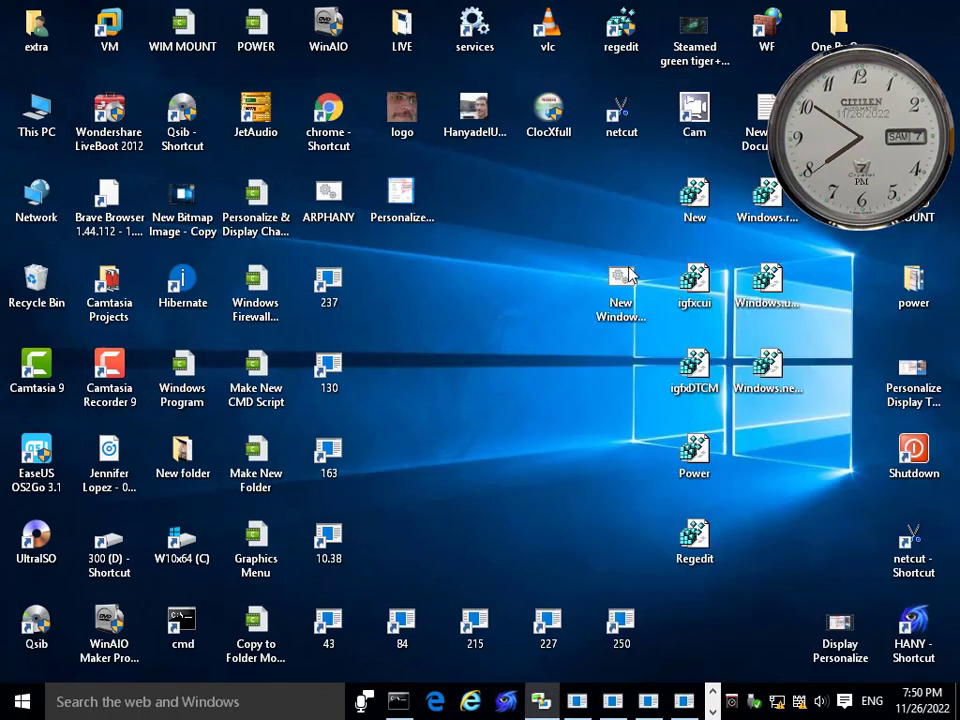
{"action": "right_click", "coordinate": [474, 297]}
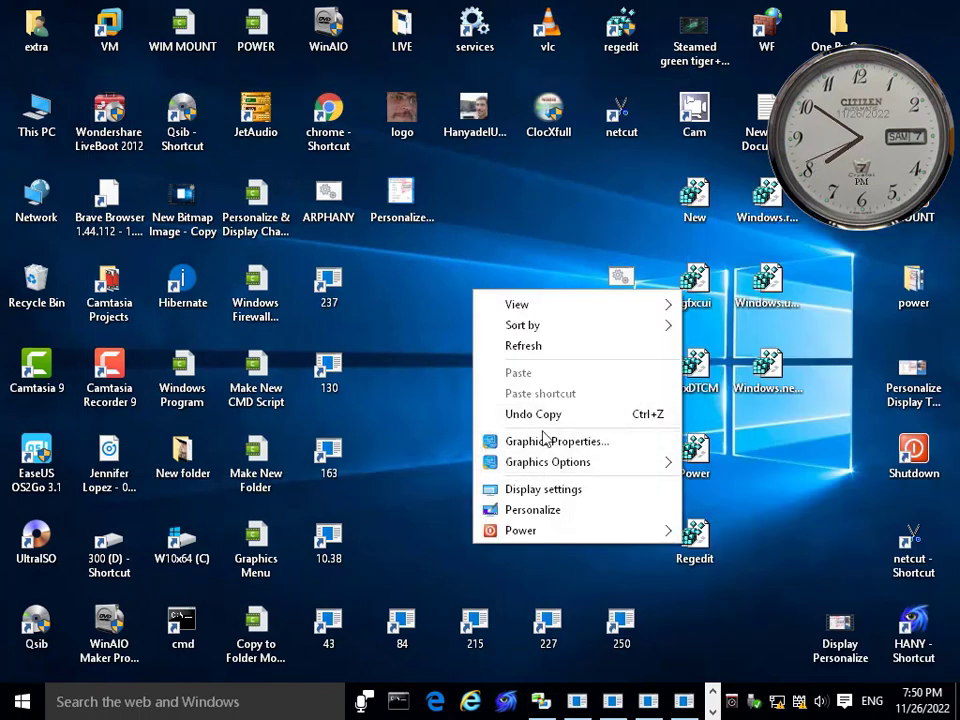
{"action": "left_click", "coordinate": [448, 404]}
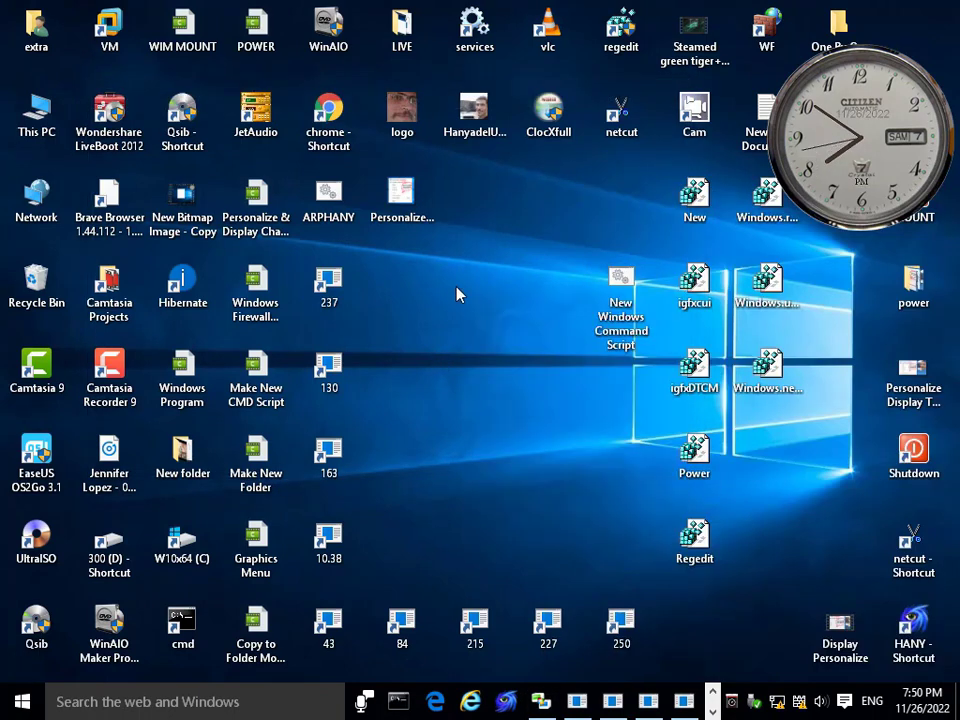
{"action": "right_click", "coordinate": [456, 291]}
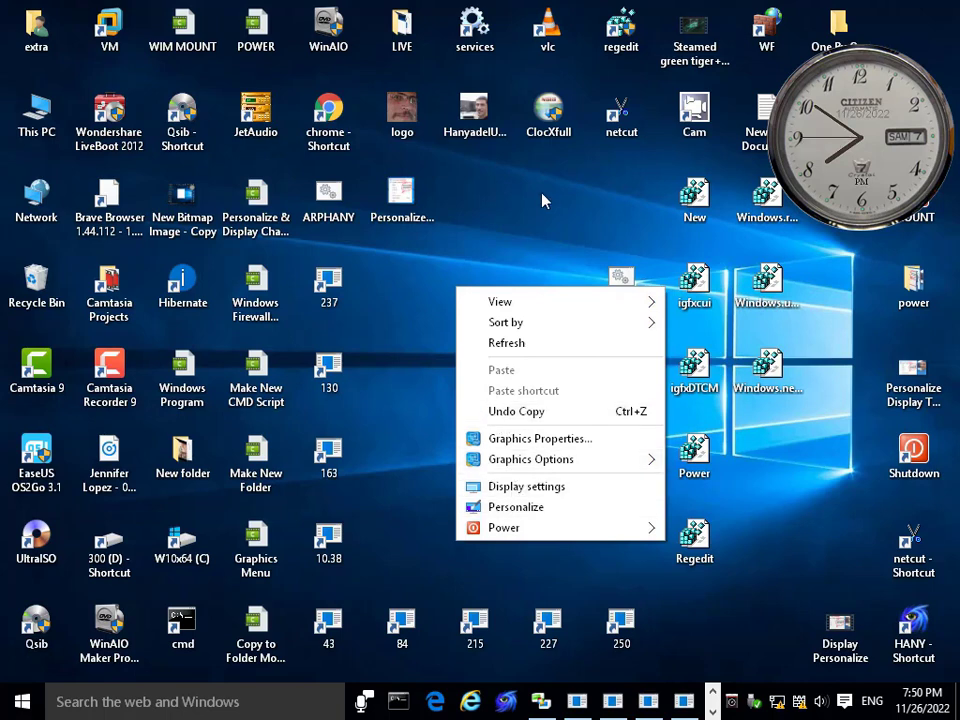
Step: Merge the New registry file back into the registry and check the New submenu in the desktop's context menu
{"action": "left_click", "coordinate": [690, 205]}
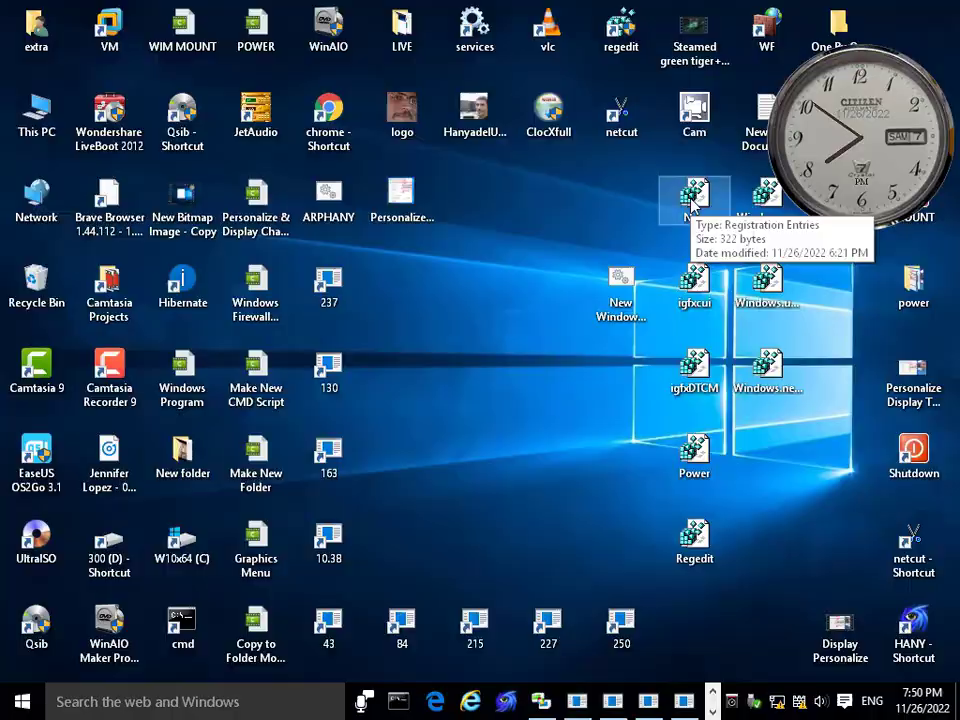
{"action": "double_click", "coordinate": [690, 205]}
{"action": "left_click", "coordinate": [620, 370]}
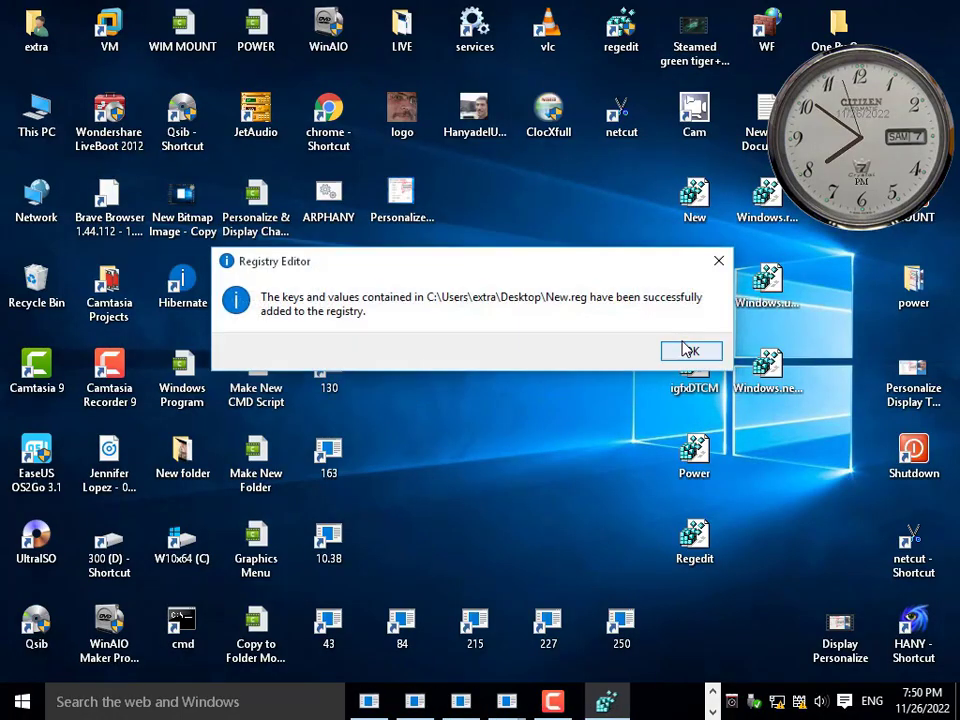
{"action": "left_click", "coordinate": [690, 349]}
{"action": "right_click", "coordinate": [450, 290]}
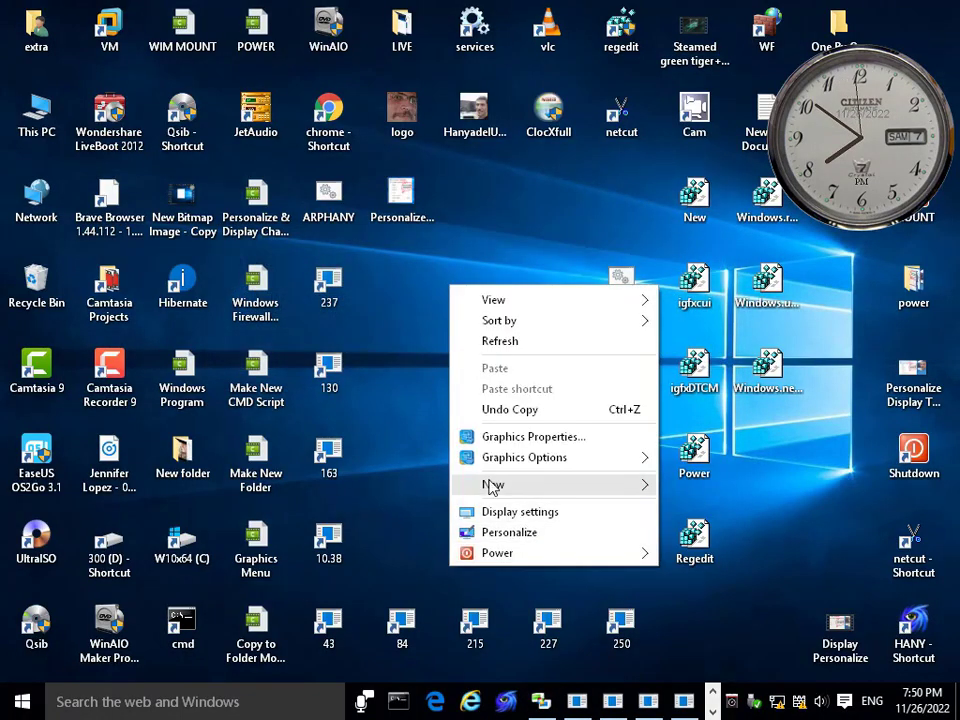
{"action": "left_click", "coordinate": [557, 268]}
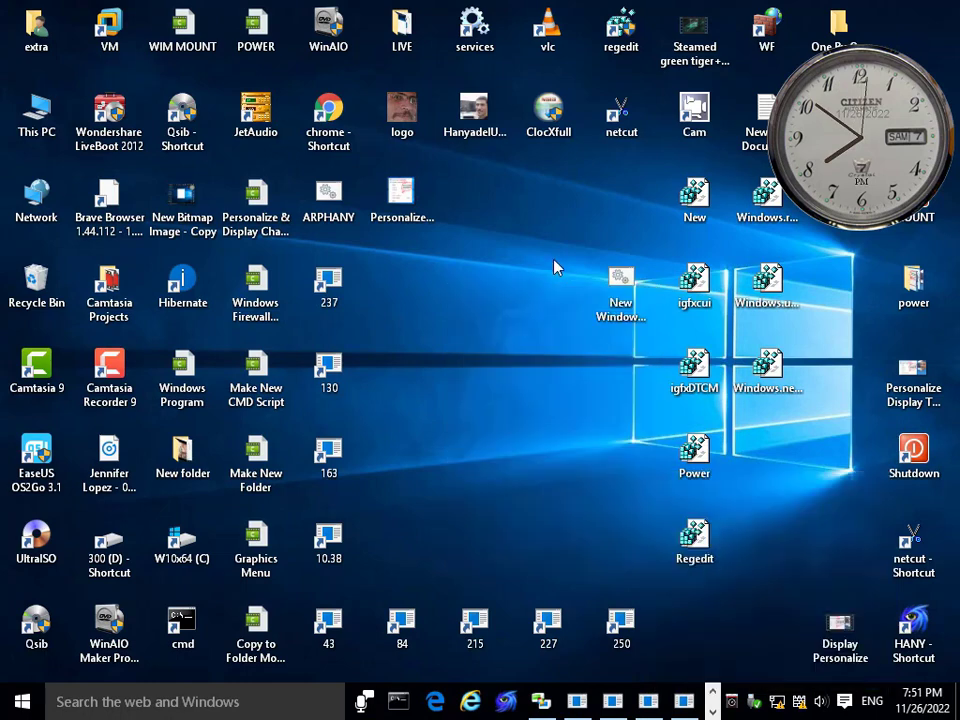
{"action": "right_click", "coordinate": [515, 321]}
{"action": "mouse_move", "coordinate": [538, 523]}
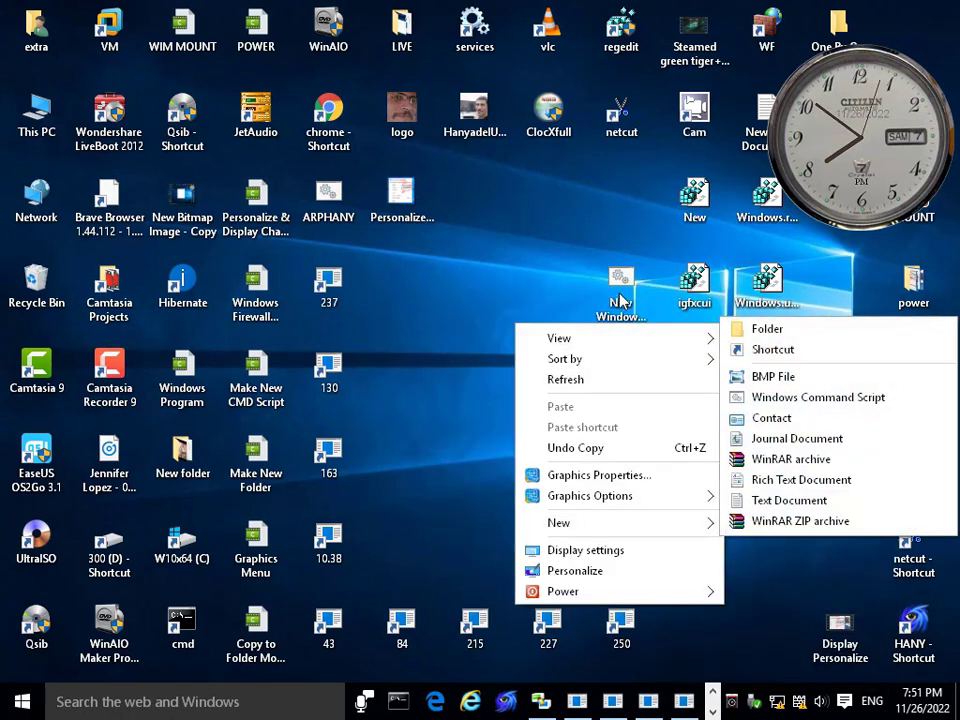
Step: Run the deletion script once more with administrator rights and recheck the desktop's context menu
{"action": "left_click", "coordinate": [620, 295]}
{"action": "right_click", "coordinate": [620, 295]}
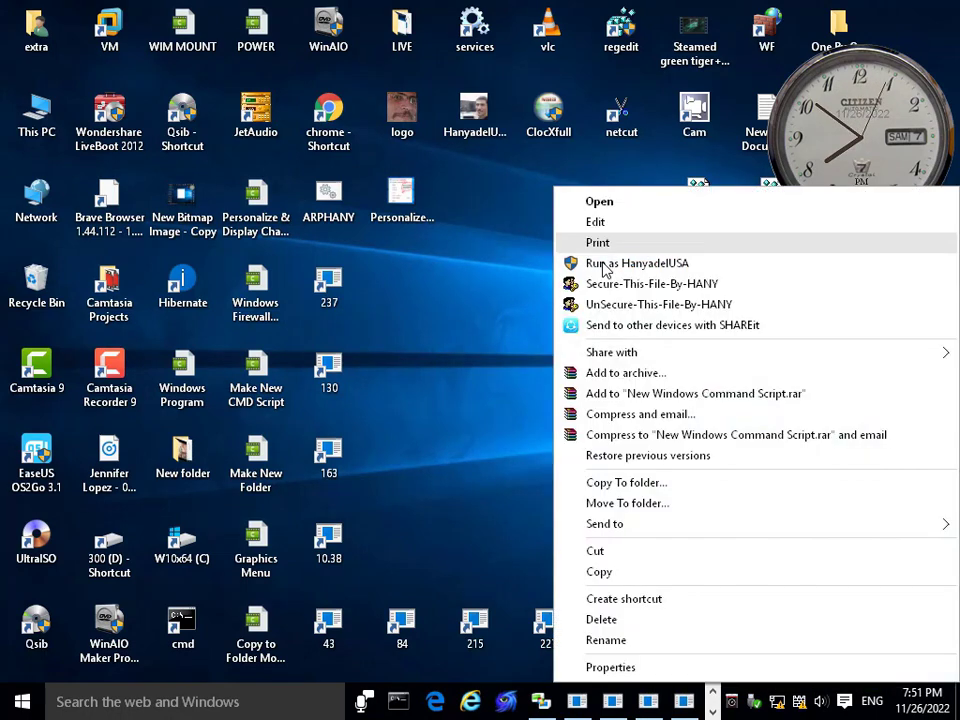
{"action": "left_click", "coordinate": [606, 265]}
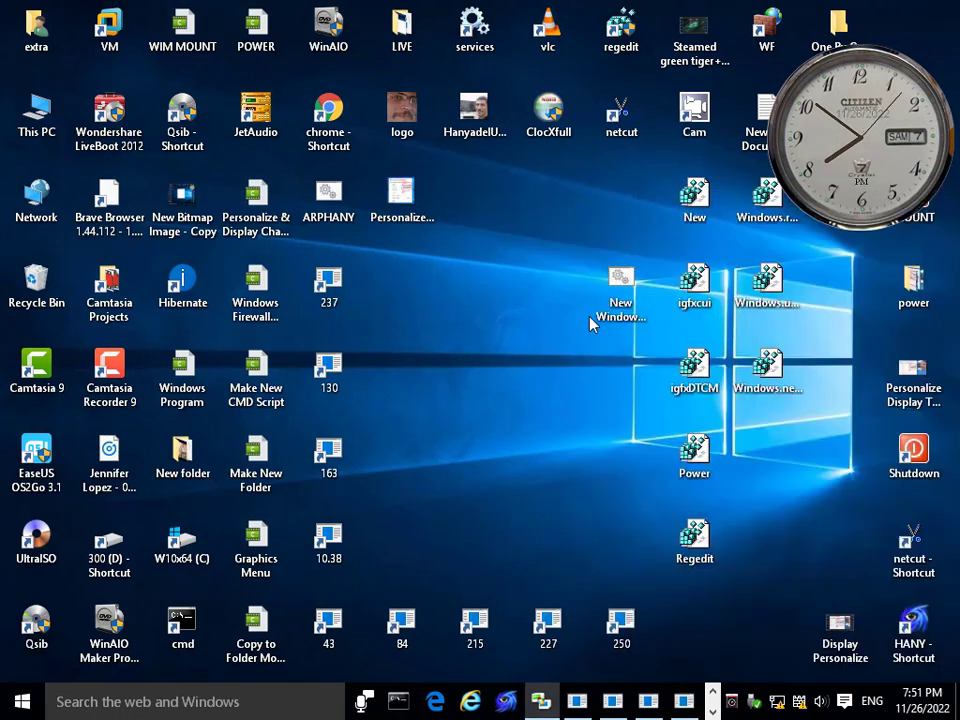
{"action": "right_click", "coordinate": [474, 296]}
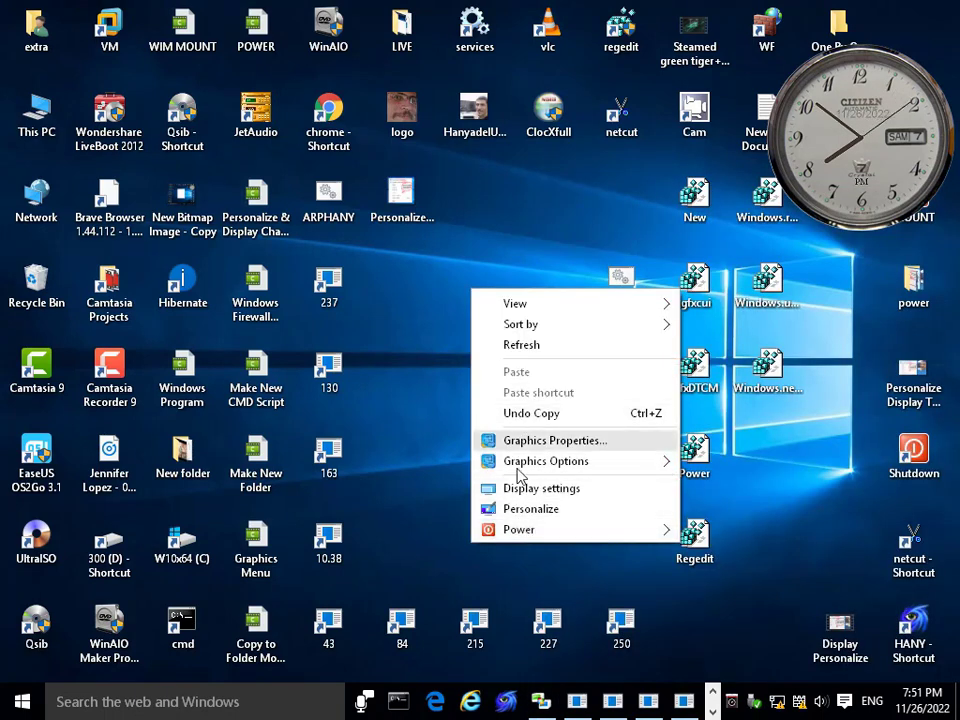
{"action": "left_click", "coordinate": [543, 193]}
Step: Examine the Graphics Options submenu in the desktop's context menu
{"action": "left_click", "coordinate": [689, 190]}
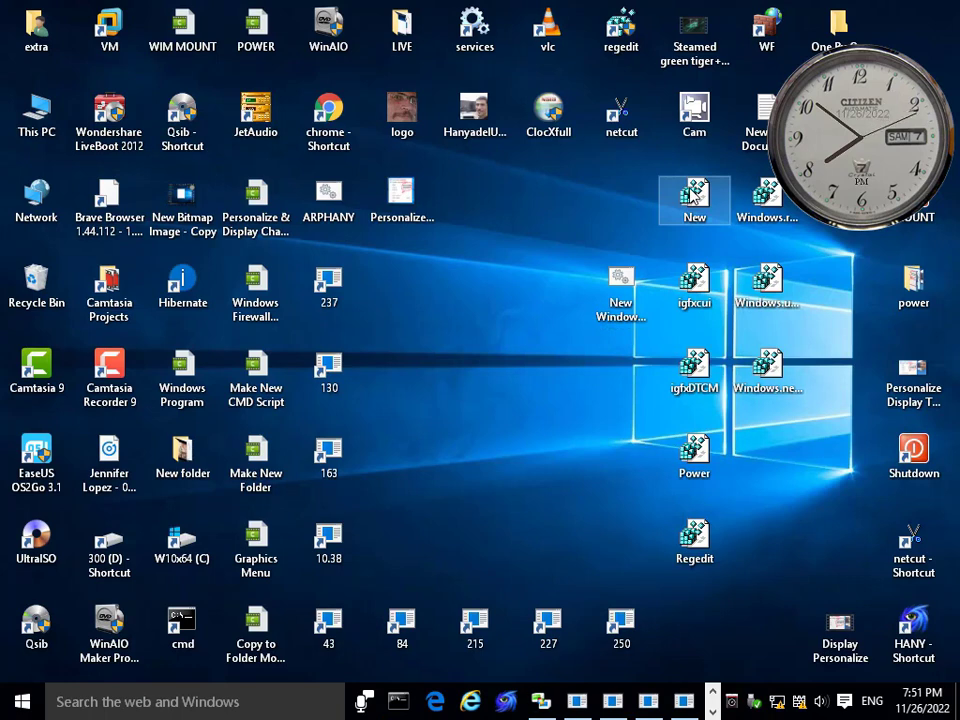
{"action": "left_click", "coordinate": [621, 280]}
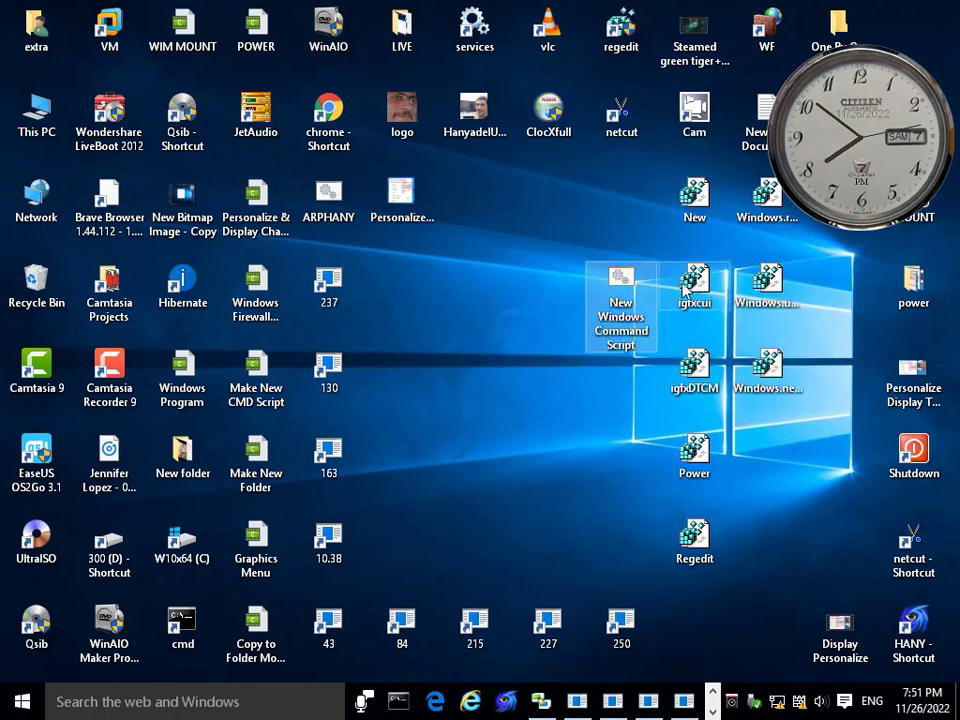
{"action": "right_click", "coordinate": [490, 297]}
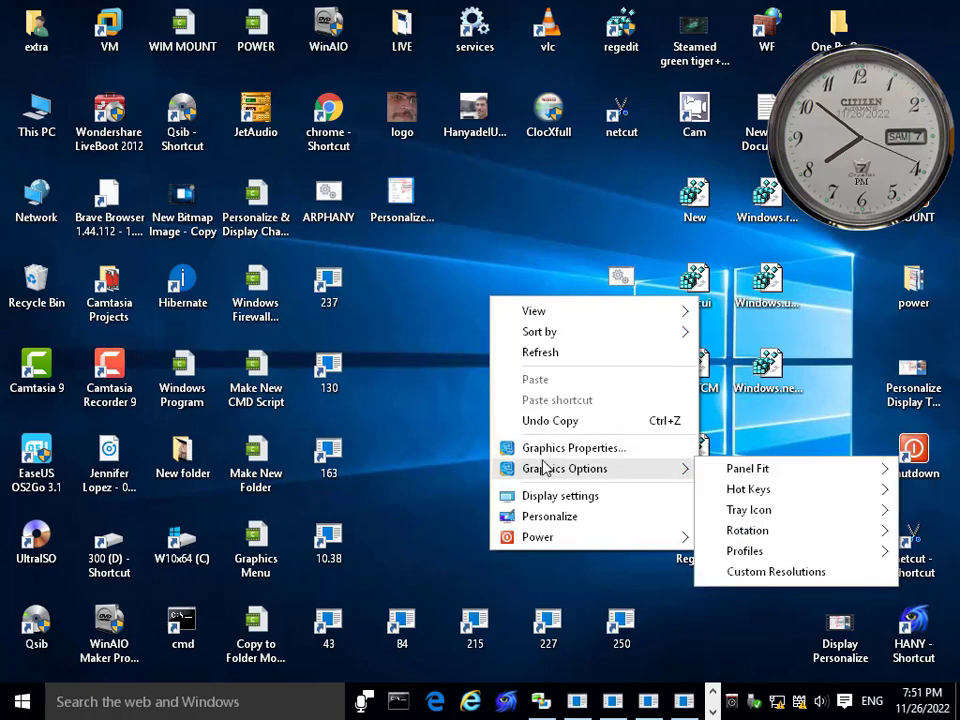
{"action": "left_click", "coordinate": [606, 244]}
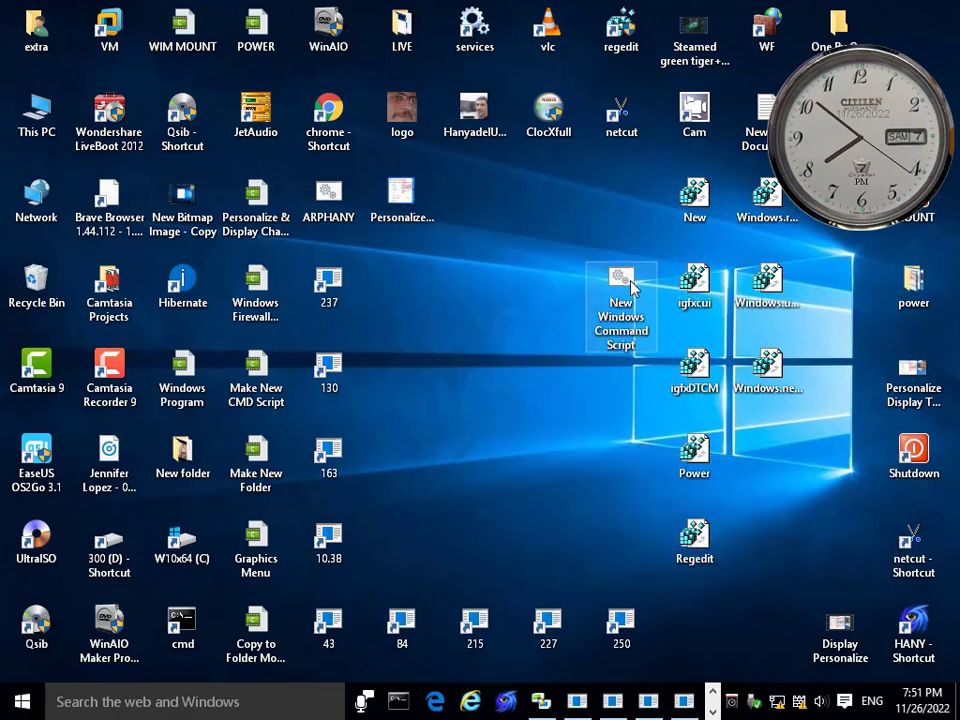
Step: Copy the key path after HKEY_CLASSES_ROOT from the igfxcui registry file and close the file
{"action": "right_click", "coordinate": [677, 287]}
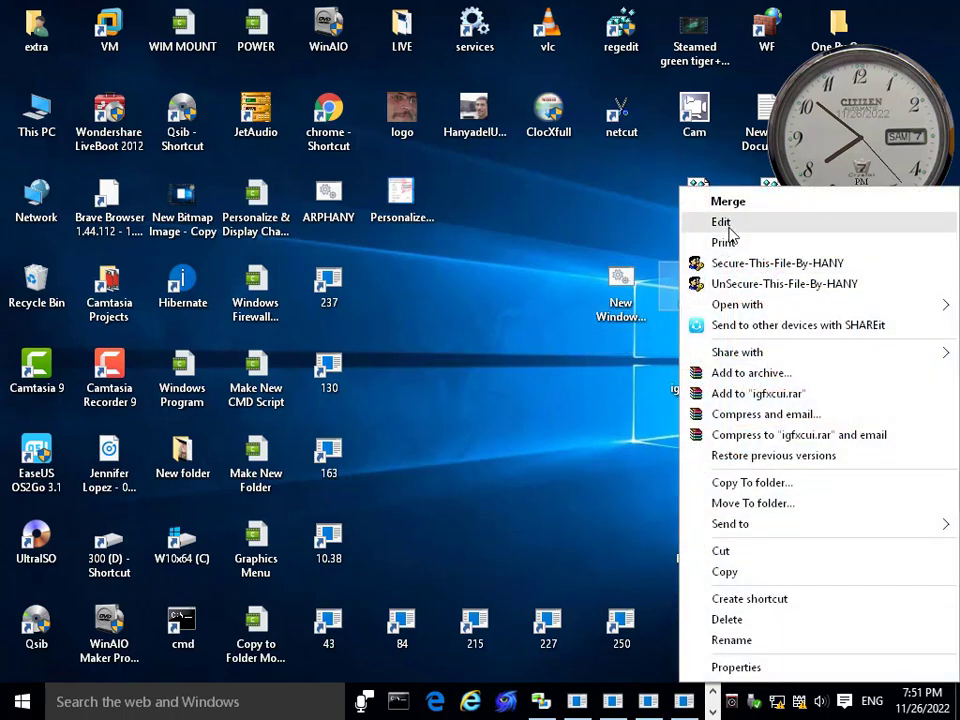
{"action": "left_click", "coordinate": [700, 220]}
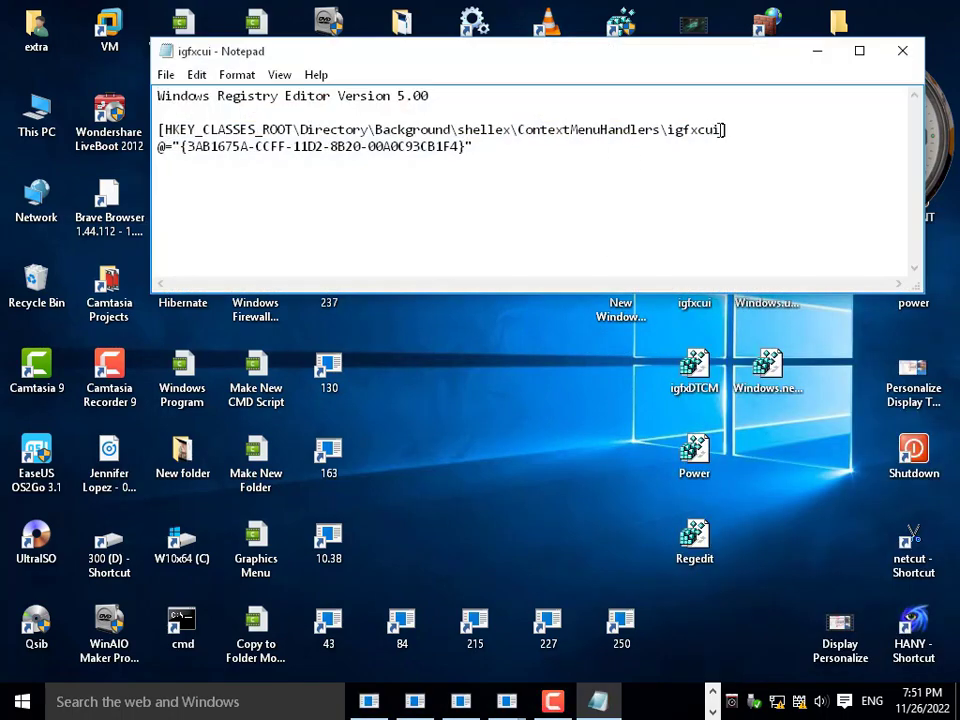
{"action": "left_click_drag", "start_coordinate": [722, 129], "coordinate": [301, 129]}
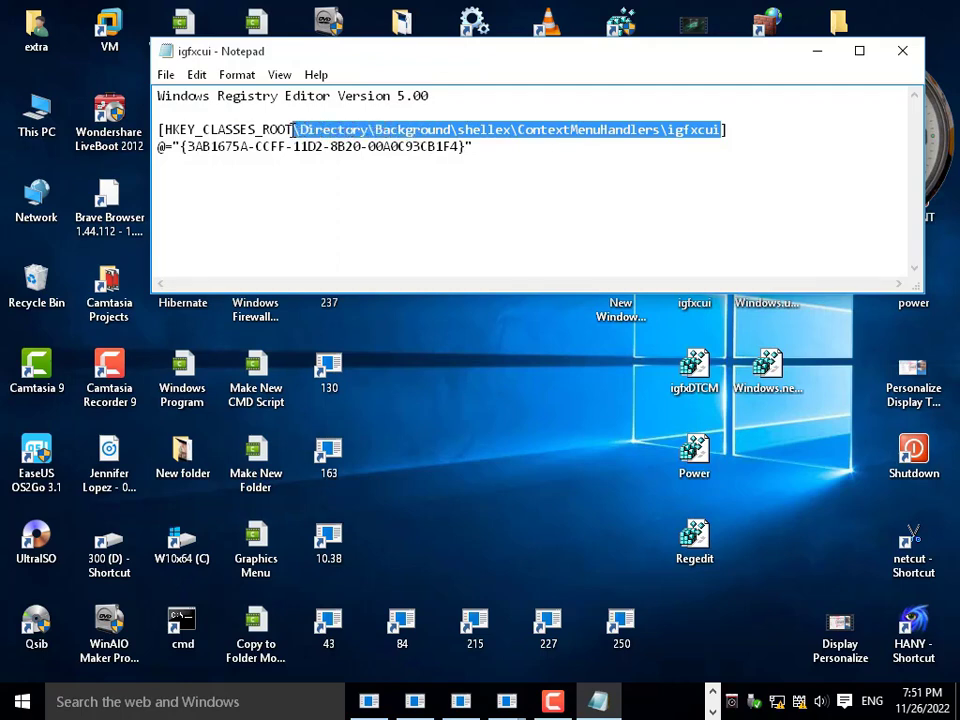
{"action": "right_click", "coordinate": [298, 130]}
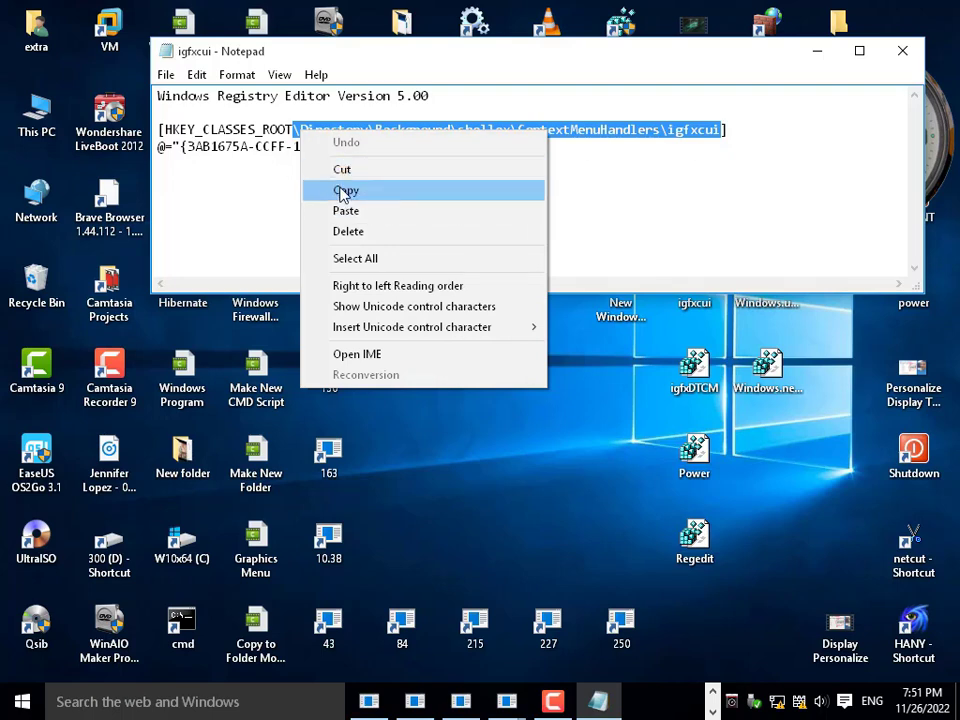
{"action": "left_click", "coordinate": [896, 48]}
Step: Open the command script for editing and reposition its window
{"action": "left_click", "coordinate": [621, 300]}
{"action": "right_click", "coordinate": [621, 300]}
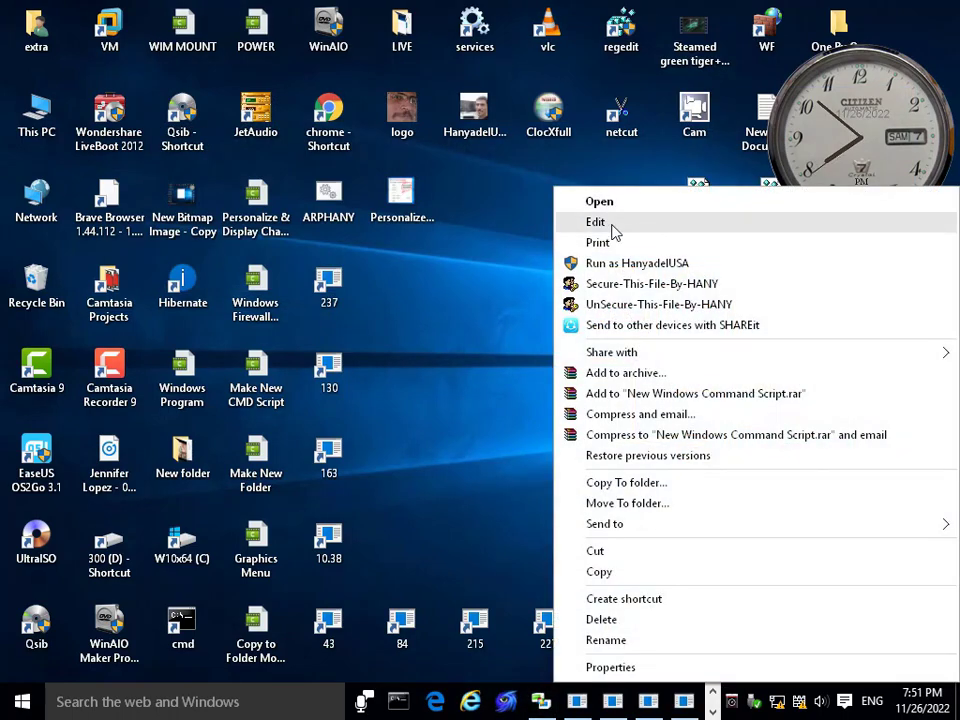
{"action": "left_click", "coordinate": [611, 233]}
{"action": "left_click_drag", "start_coordinate": [484, 57], "coordinate": [447, 234]}
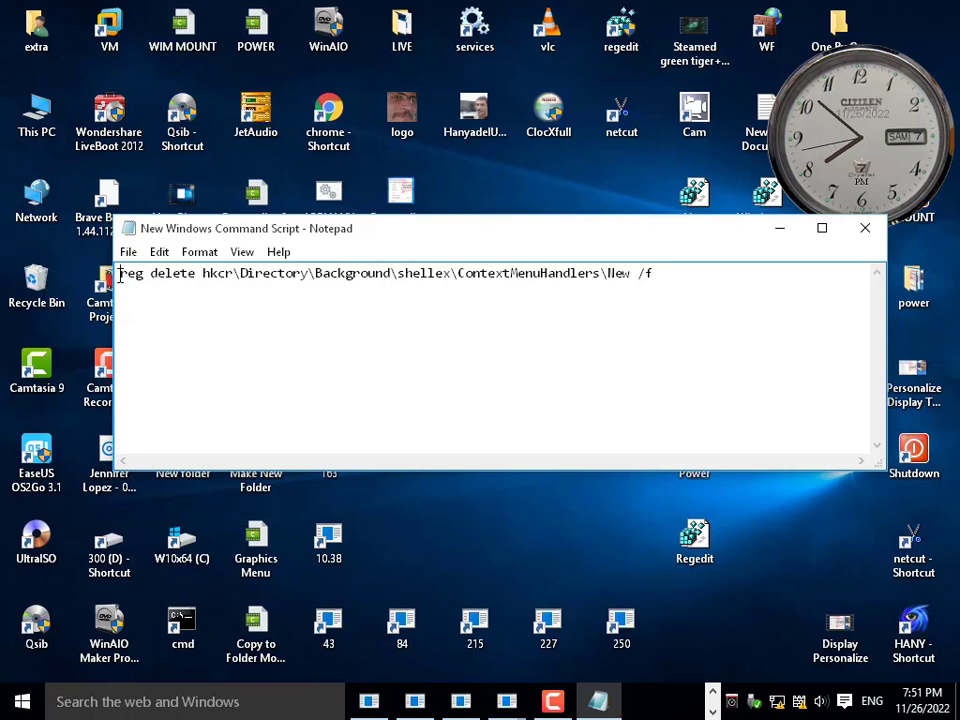
Step: Duplicate the reg delete line twice on new lines of the command script, and move the window clear of the registry files
{"action": "left_click_drag", "start_coordinate": [120, 272], "coordinate": [666, 273]}
{"action": "right_click", "coordinate": [634, 271]}
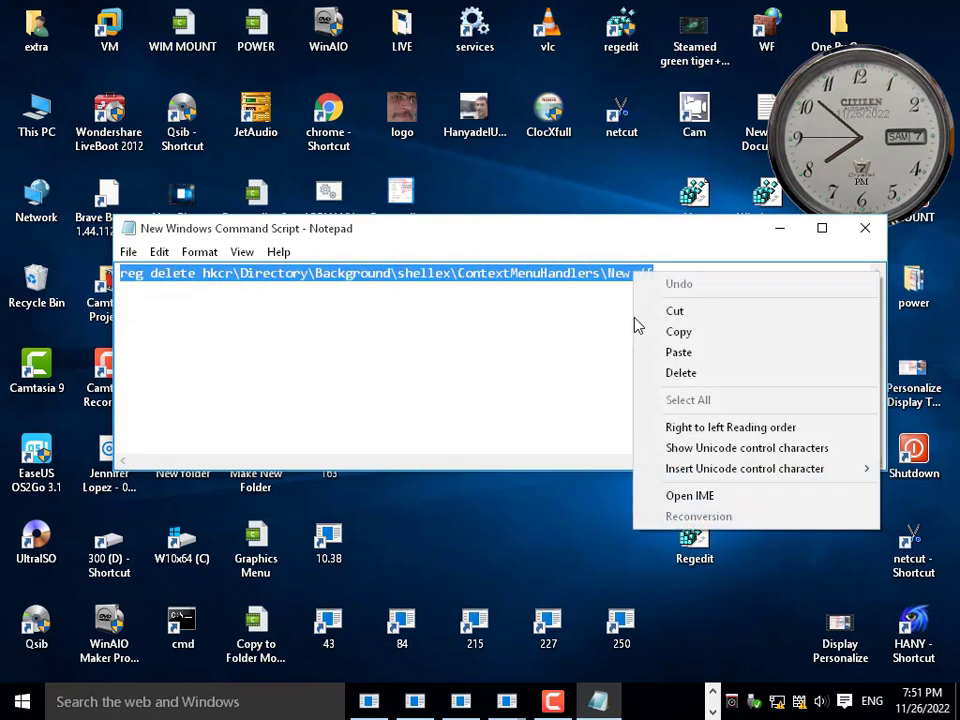
{"action": "left_click", "coordinate": [675, 332]}
{"action": "left_click", "coordinate": [623, 306]}
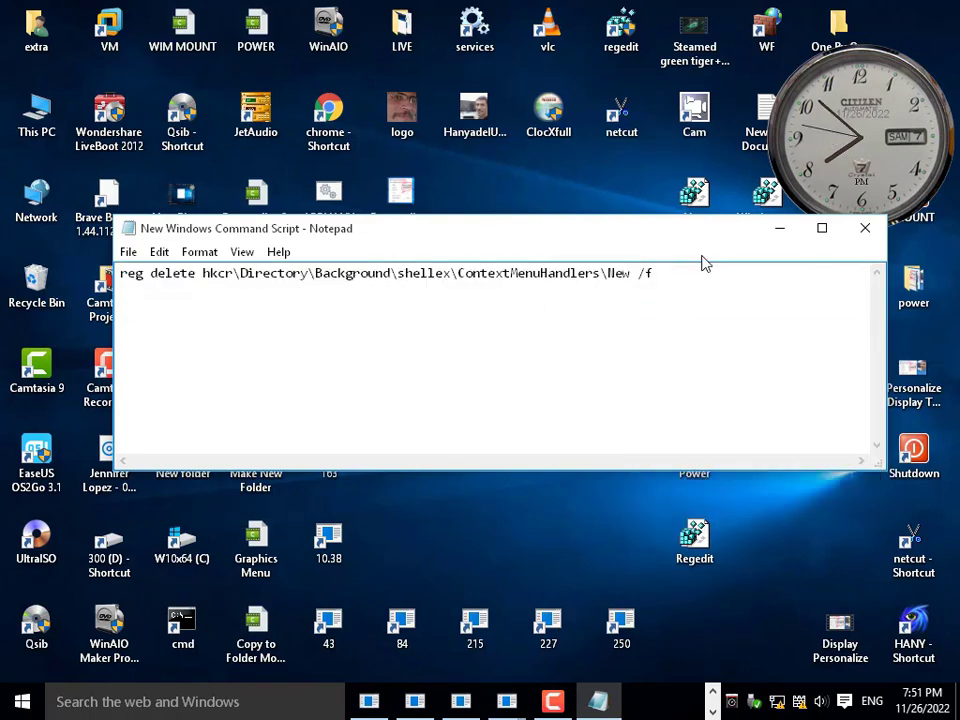
{"action": "left_click", "coordinate": [671, 285]}
{"action": "right_click", "coordinate": [413, 307]}
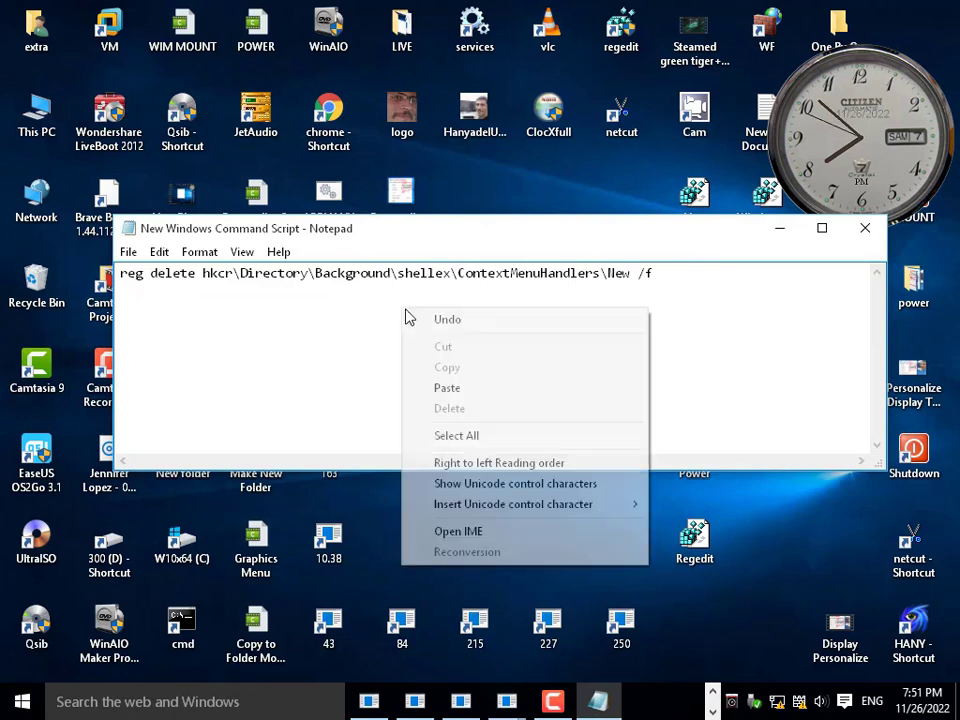
{"action": "left_click", "coordinate": [448, 386]}
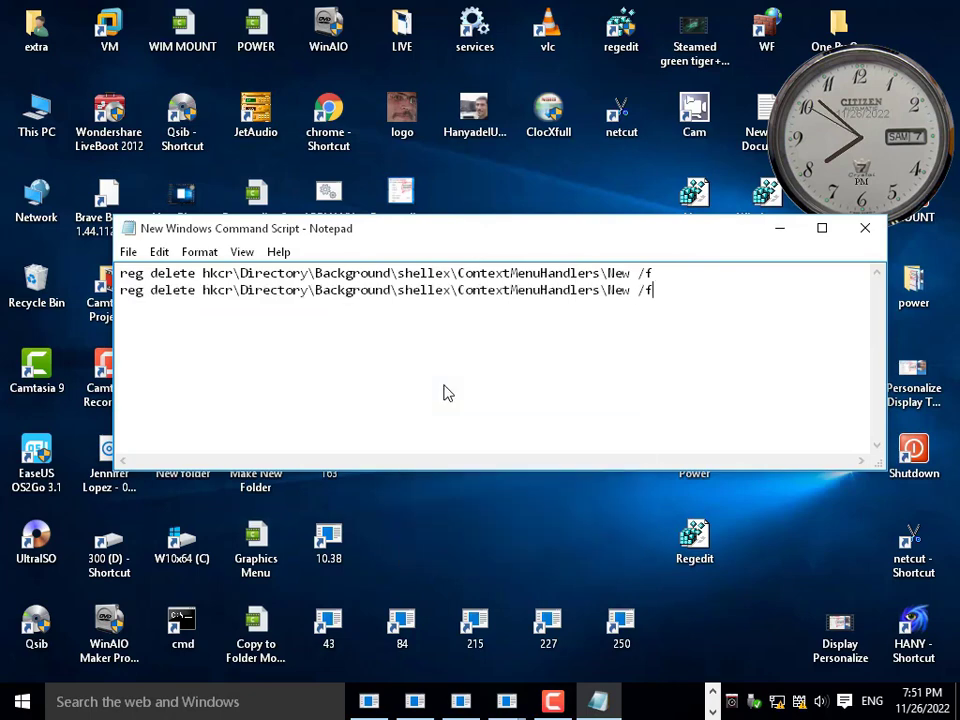
{"action": "right_click", "coordinate": [328, 312]}
{"action": "left_click", "coordinate": [364, 396]}
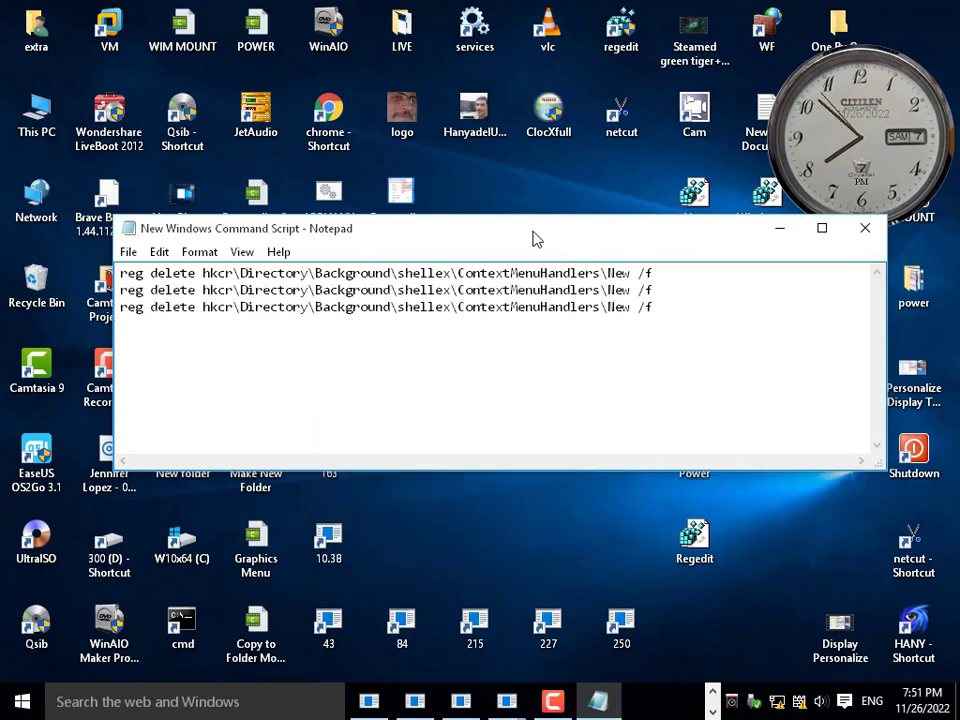
{"action": "left_click_drag", "start_coordinate": [510, 238], "coordinate": [501, 58]}
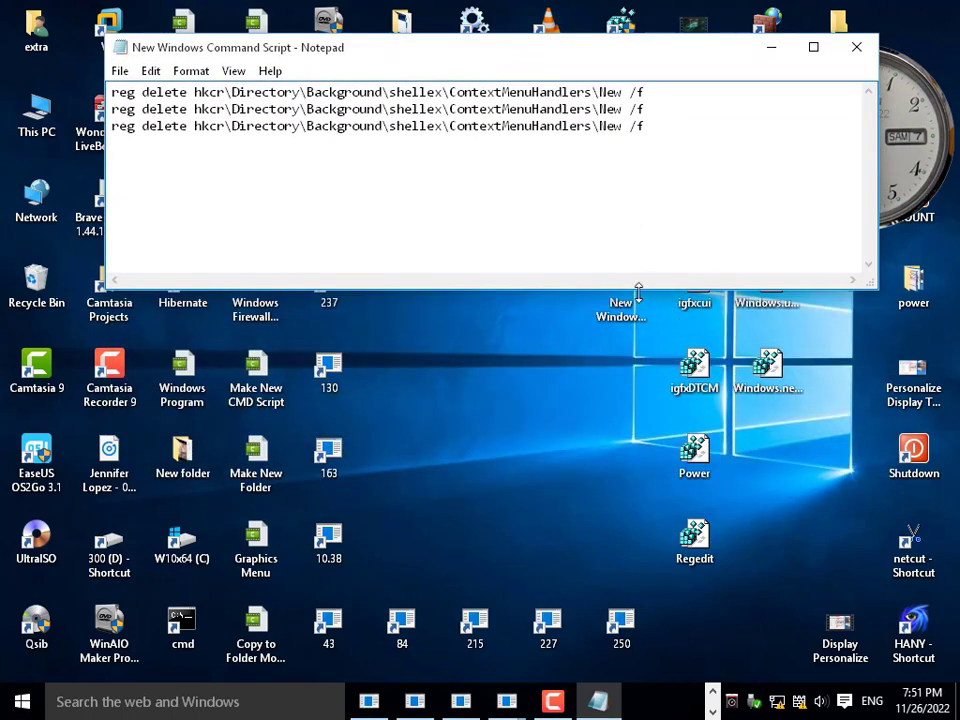
Step: Shorten the script window, examine which part of the igfxcui registry file's key path is the key name, and close that file
{"action": "left_click_drag", "start_coordinate": [648, 289], "coordinate": [653, 192]}
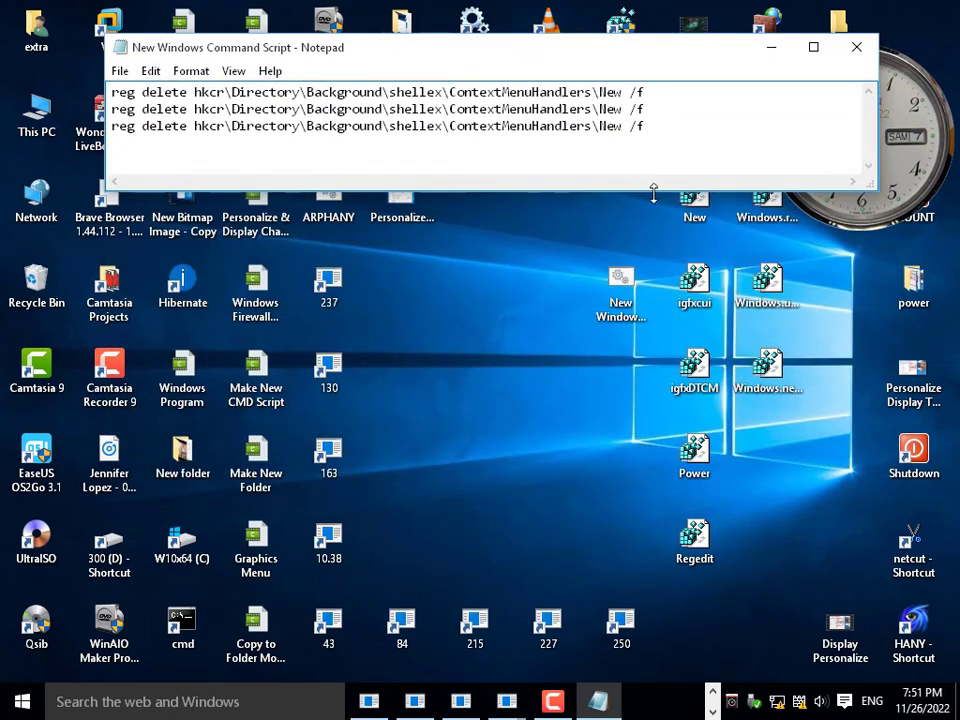
{"action": "right_click", "coordinate": [684, 285]}
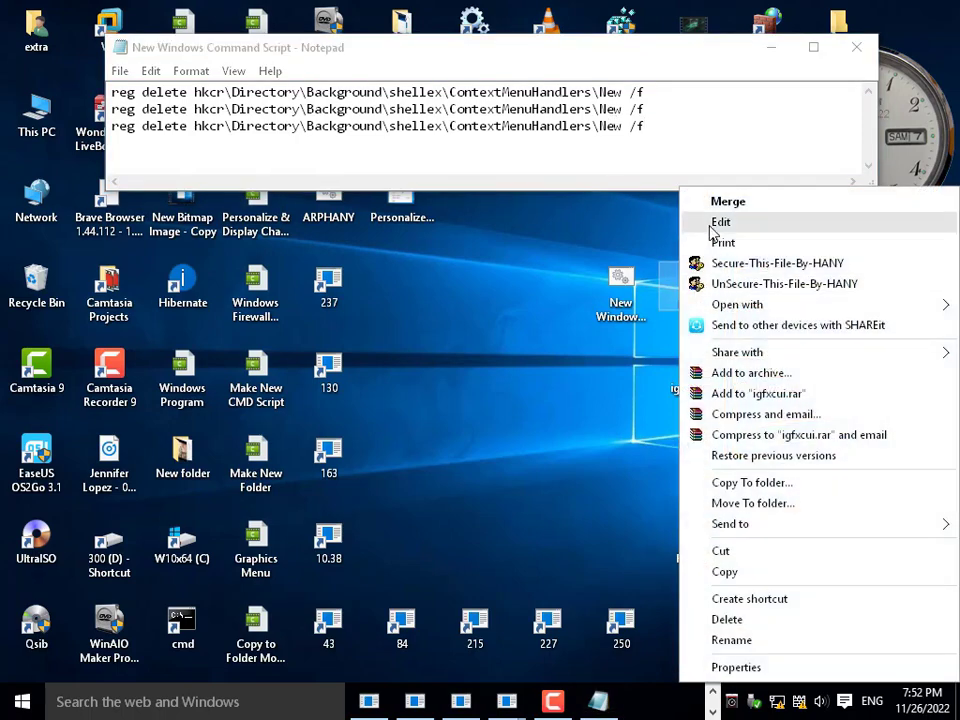
{"action": "left_click", "coordinate": [712, 223]}
{"action": "right_click", "coordinate": [686, 287]}
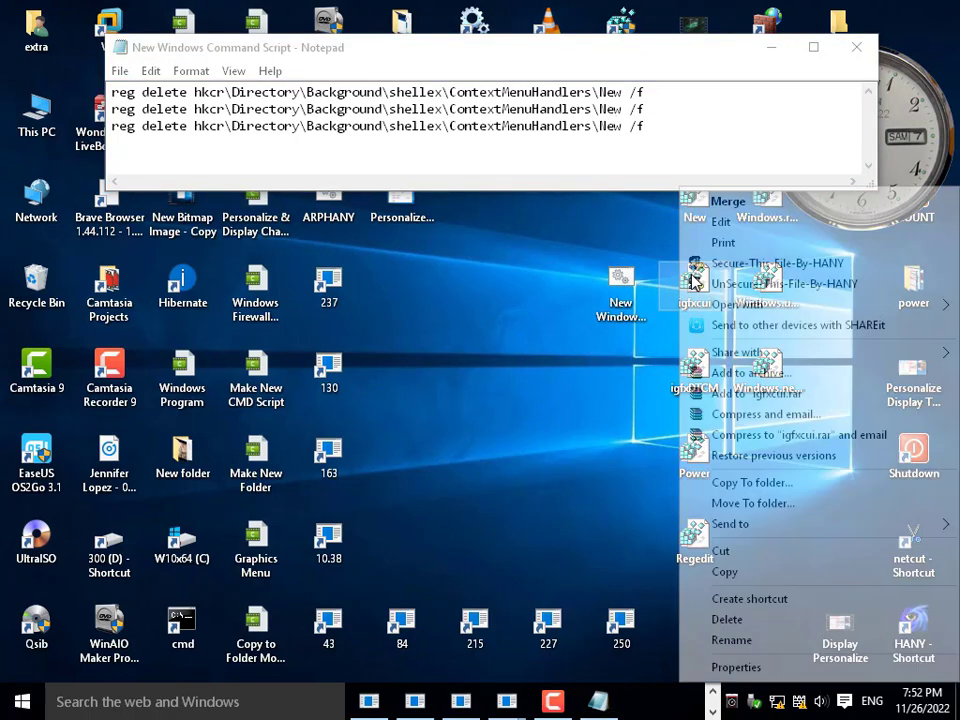
{"action": "left_click", "coordinate": [718, 221]}
{"action": "left_click_drag", "start_coordinate": [655, 75], "coordinate": [641, 322]}
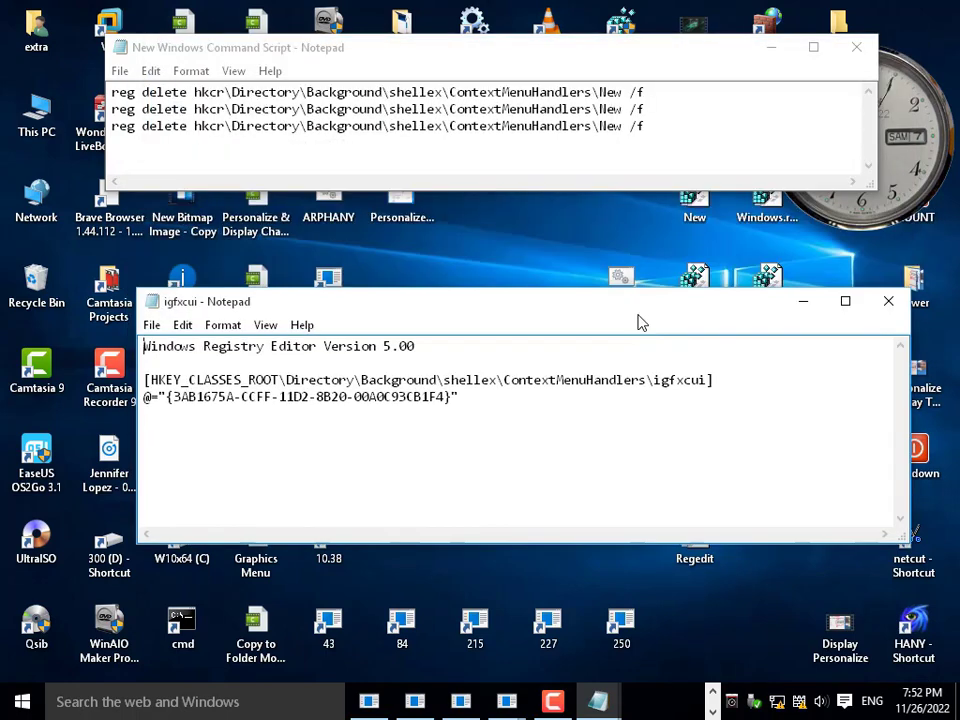
{"action": "left_click_drag", "start_coordinate": [708, 380], "coordinate": [603, 384]}
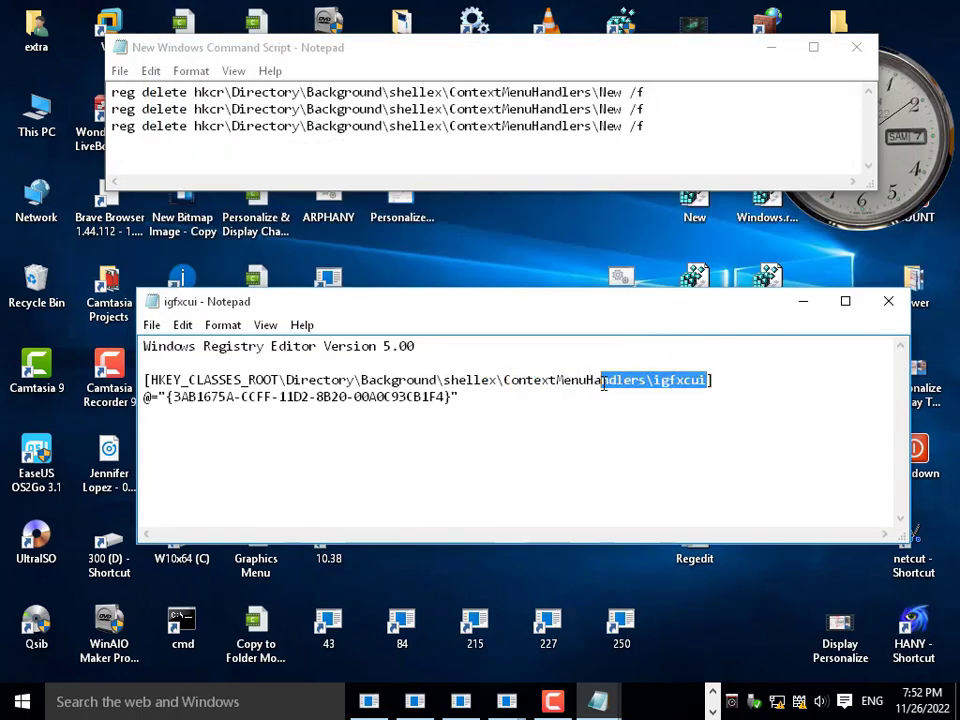
{"action": "left_click", "coordinate": [658, 398]}
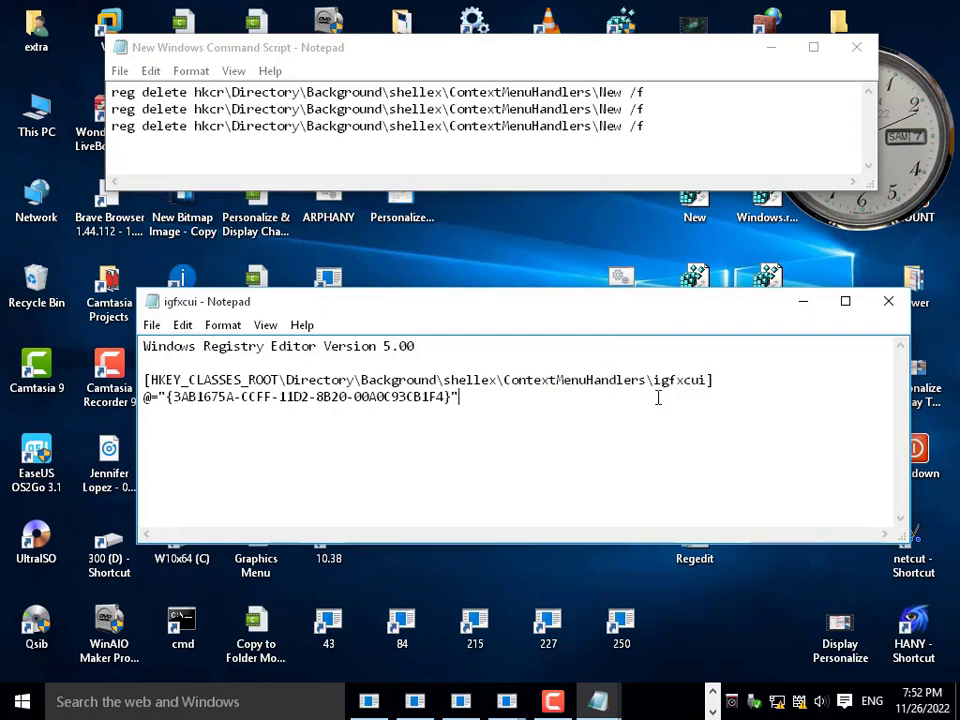
{"action": "left_click_drag", "start_coordinate": [656, 380], "coordinate": [709, 382]}
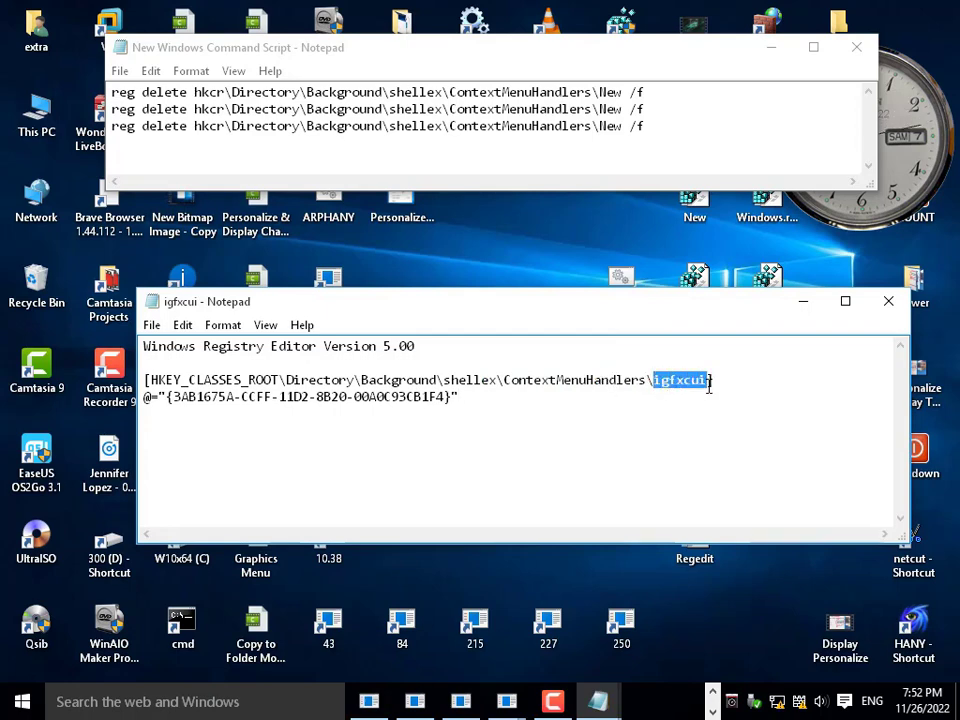
{"action": "left_click", "coordinate": [888, 301]}
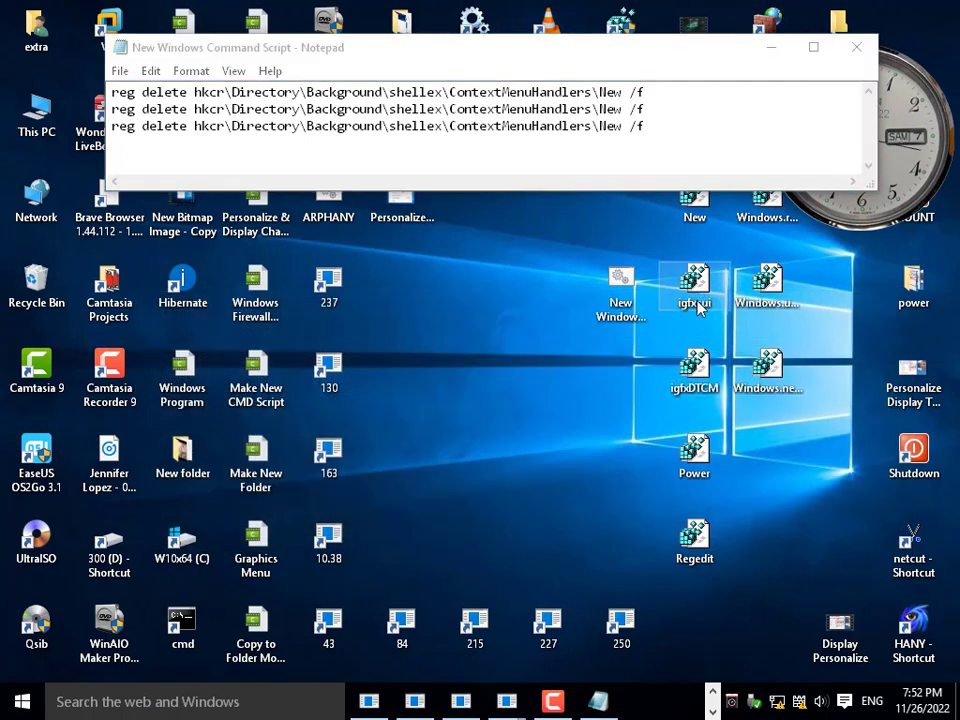
Step: Copy the igfxcui registry file's name and replace New with it in the script's second reg delete line
{"action": "left_click", "coordinate": [697, 303]}
{"action": "right_click", "coordinate": [700, 309]}
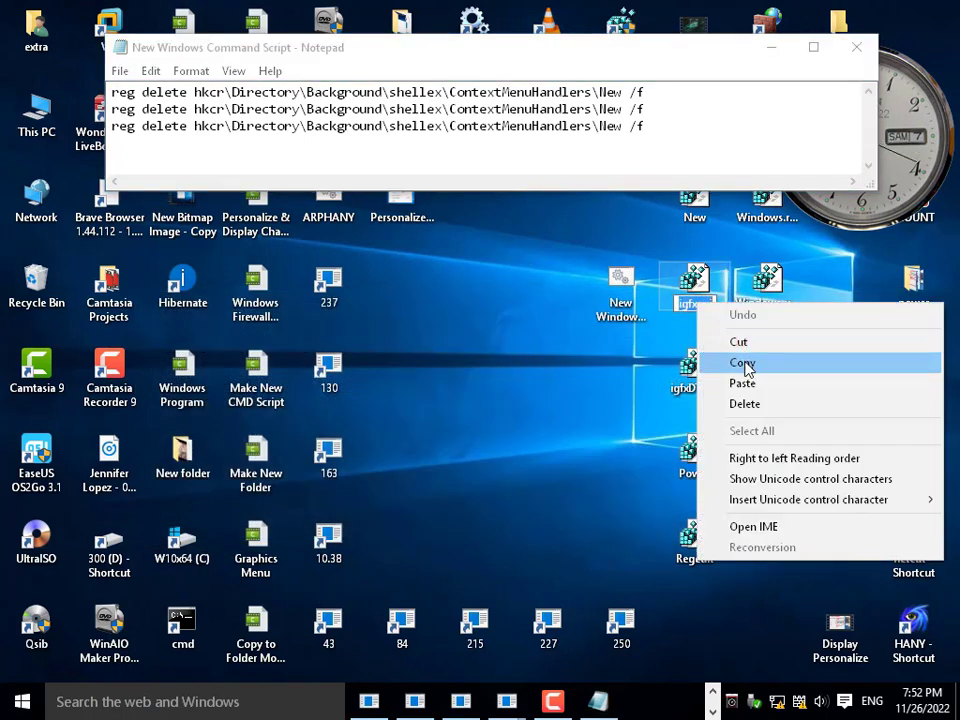
{"action": "left_click", "coordinate": [746, 364]}
{"action": "left_click", "coordinate": [626, 110]}
{"action": "left_click_drag", "start_coordinate": [626, 110], "coordinate": [603, 114]}
{"action": "right_click", "coordinate": [603, 114]}
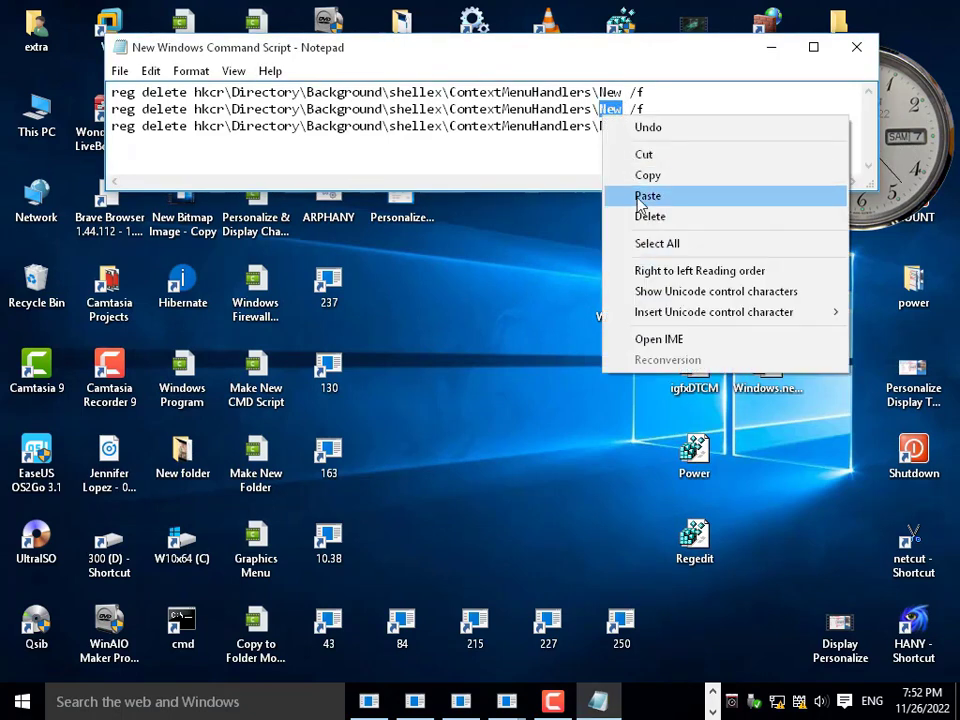
{"action": "left_click", "coordinate": [651, 198]}
Step: Replace New with the copied file name igfxDTCM in the third reg delete line, and save and close the script
{"action": "left_click", "coordinate": [706, 386]}
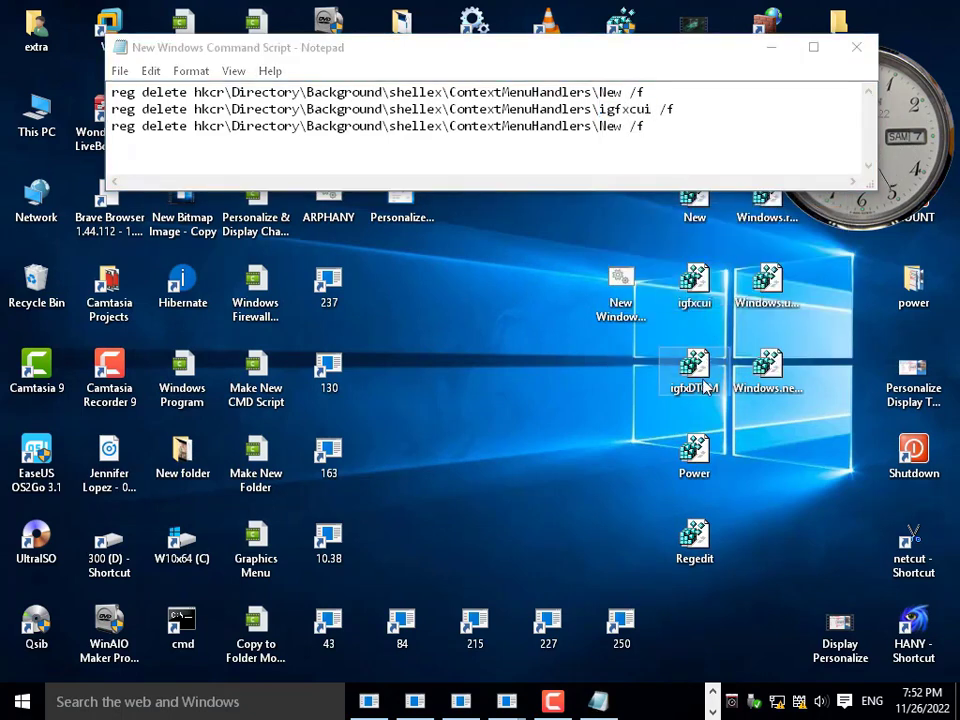
{"action": "left_click", "coordinate": [704, 390]}
{"action": "right_click", "coordinate": [704, 390]}
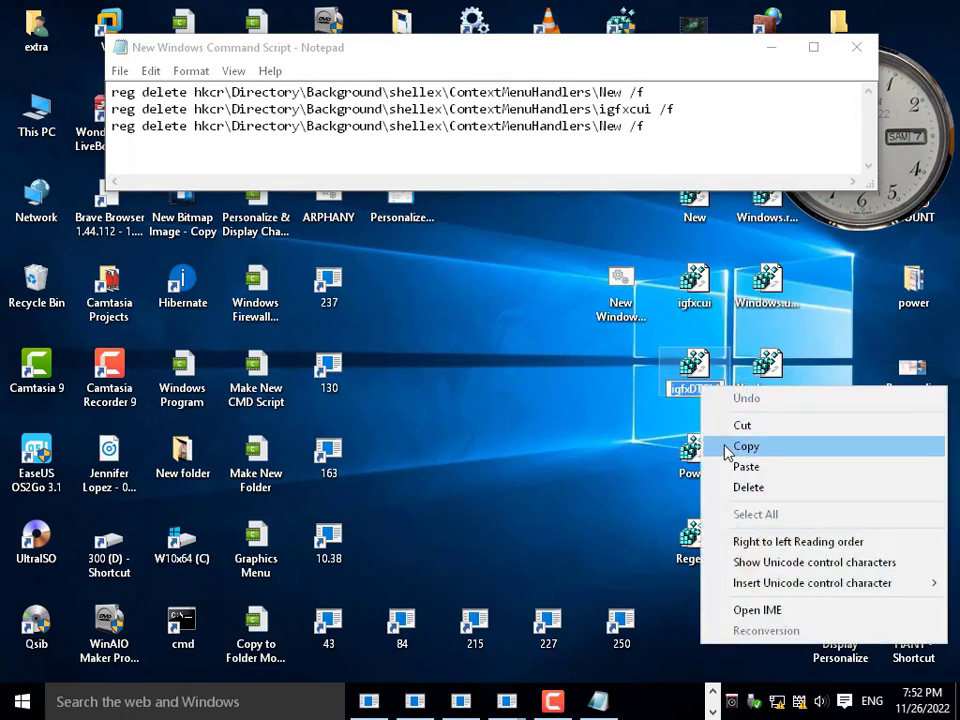
{"action": "left_click", "coordinate": [713, 445]}
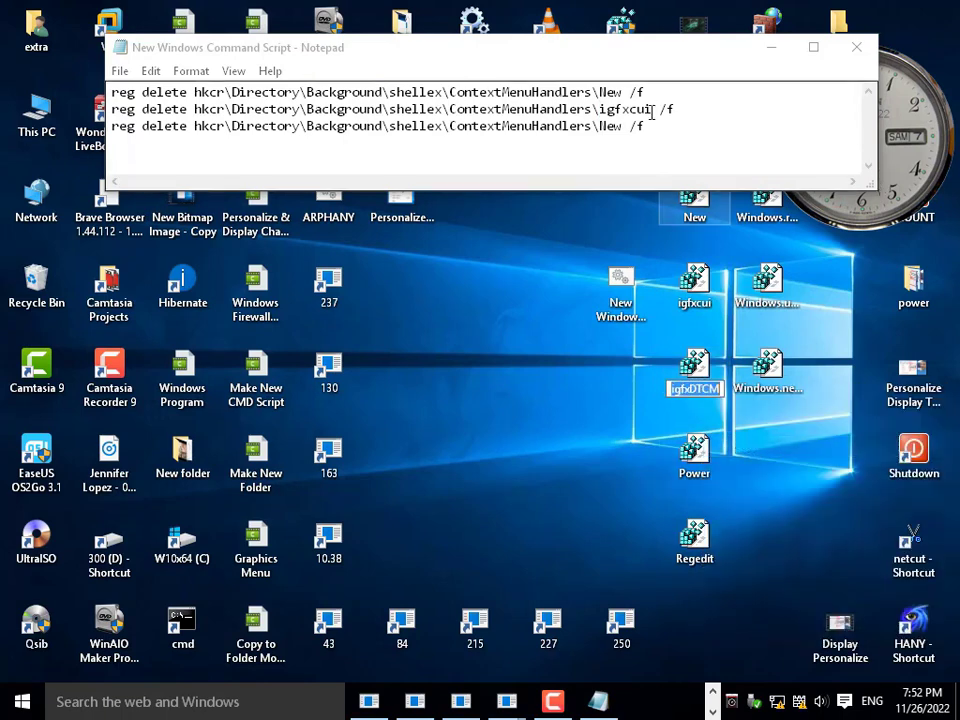
{"action": "left_click_drag", "start_coordinate": [622, 126], "coordinate": [607, 126]}
{"action": "right_click", "coordinate": [615, 124]}
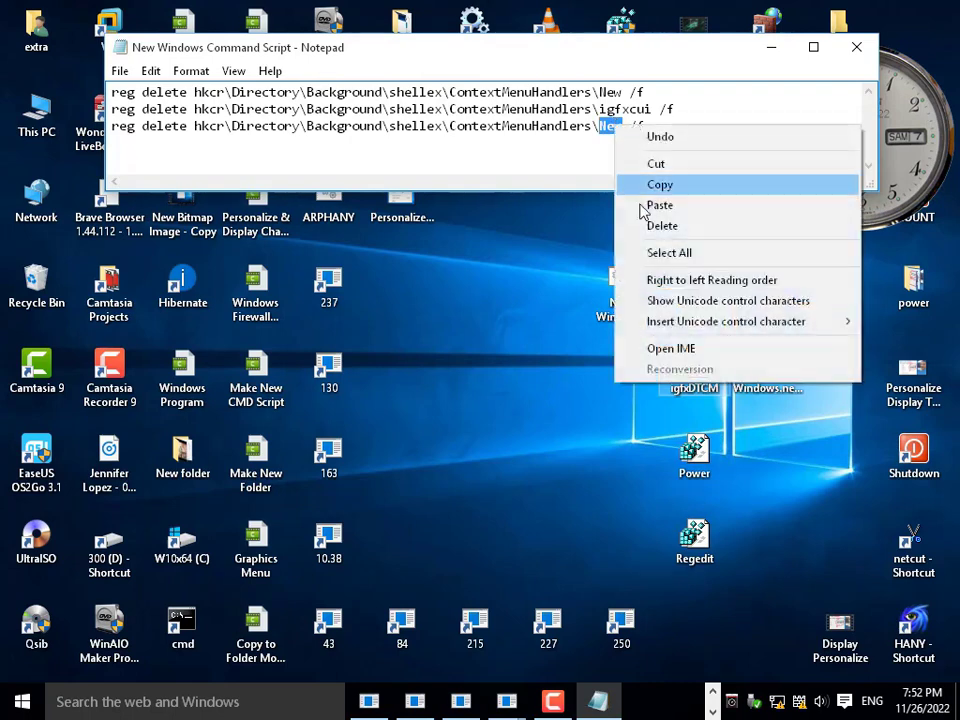
{"action": "left_click", "coordinate": [643, 206]}
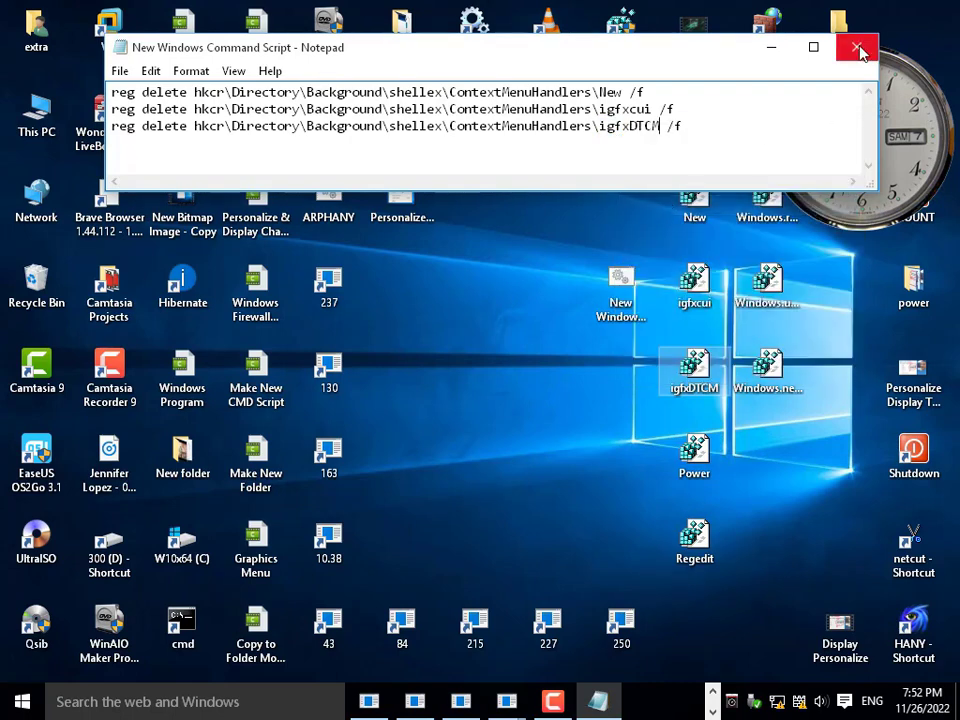
{"action": "left_click", "coordinate": [857, 47]}
{"action": "left_click", "coordinate": [455, 377]}
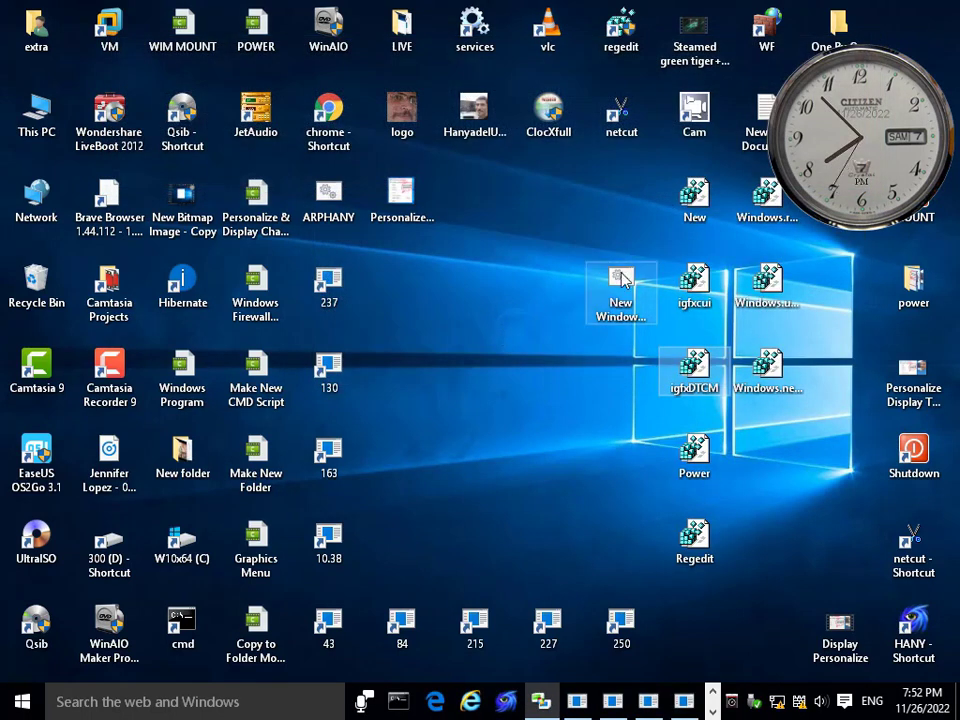
Step: Examine the graphics entries in the desktop's context menu and review the three reg delete lines in the command script
{"action": "right_click", "coordinate": [622, 280]}
{"action": "left_click", "coordinate": [471, 306]}
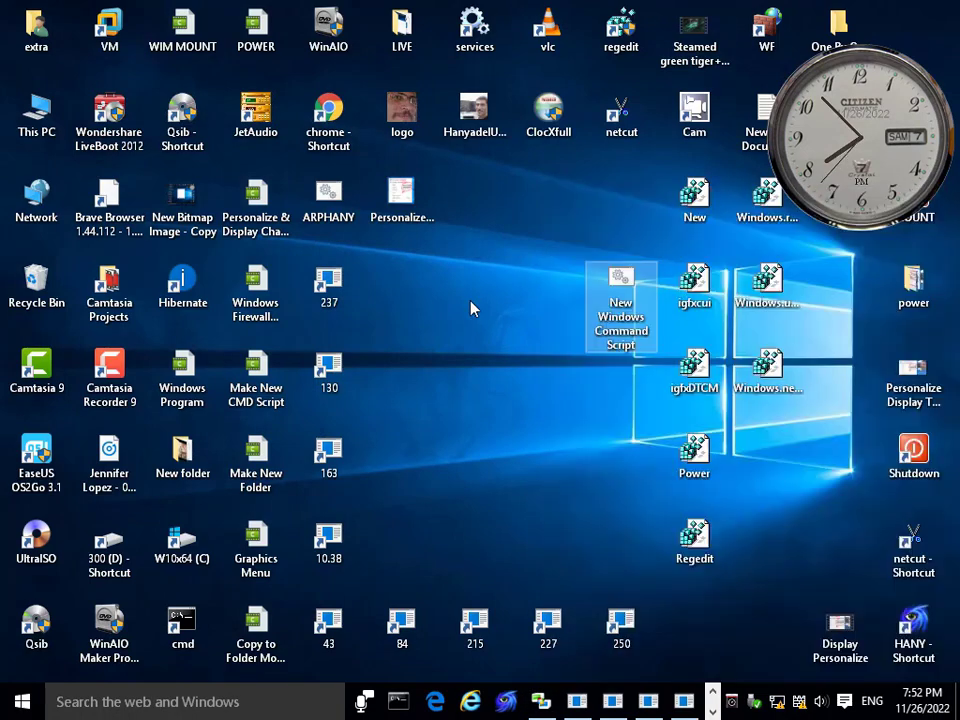
{"action": "right_click", "coordinate": [471, 302]}
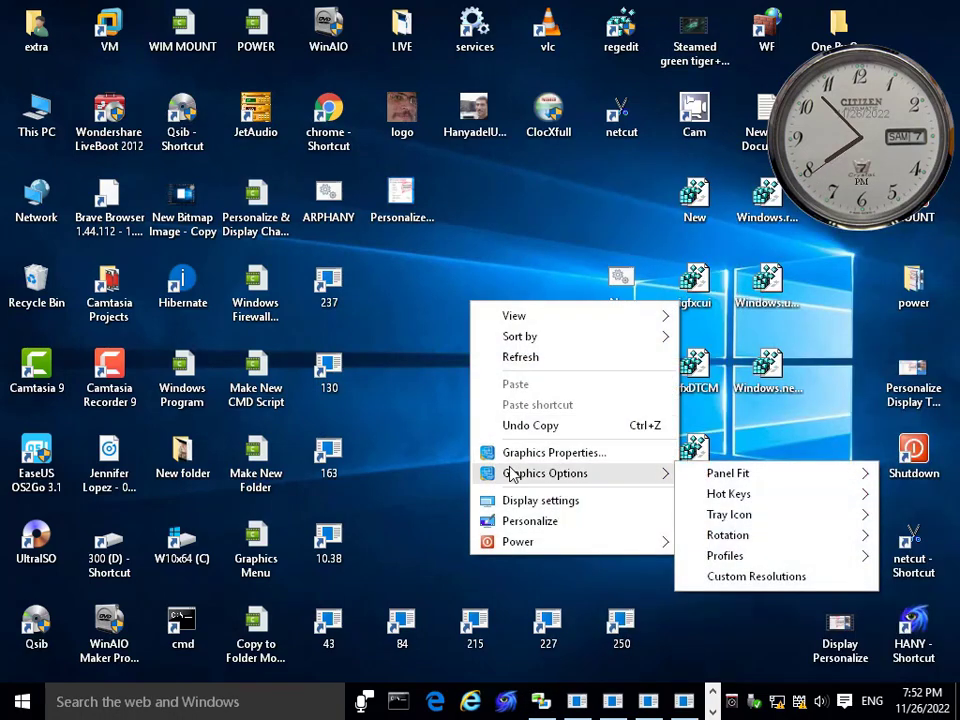
{"action": "left_click", "coordinate": [621, 290]}
{"action": "right_click", "coordinate": [623, 290]}
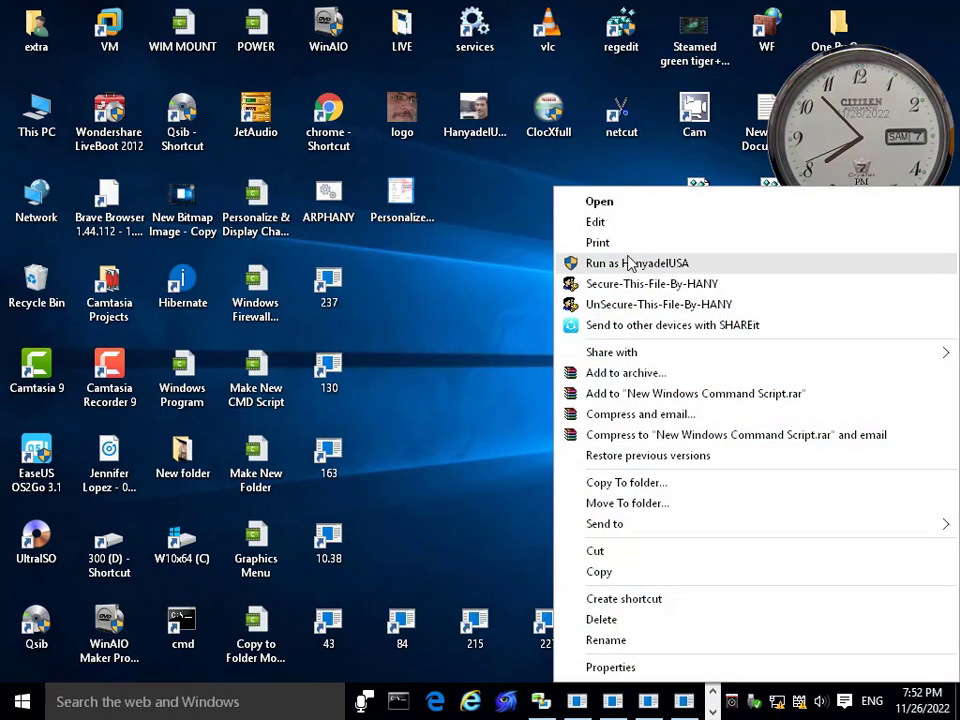
{"action": "left_click", "coordinate": [620, 222]}
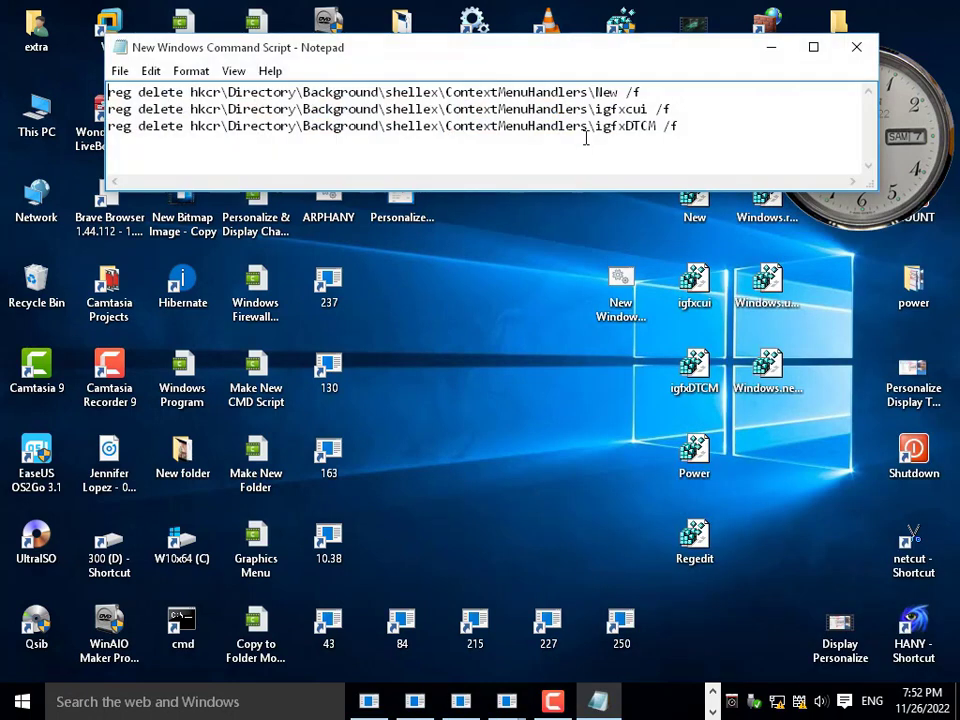
{"action": "left_click", "coordinate": [856, 47]}
Step: Run the command script with administrator rights, check the desktop's context menu for the New and graphics entries, and refresh the desktop
{"action": "right_click", "coordinate": [622, 286]}
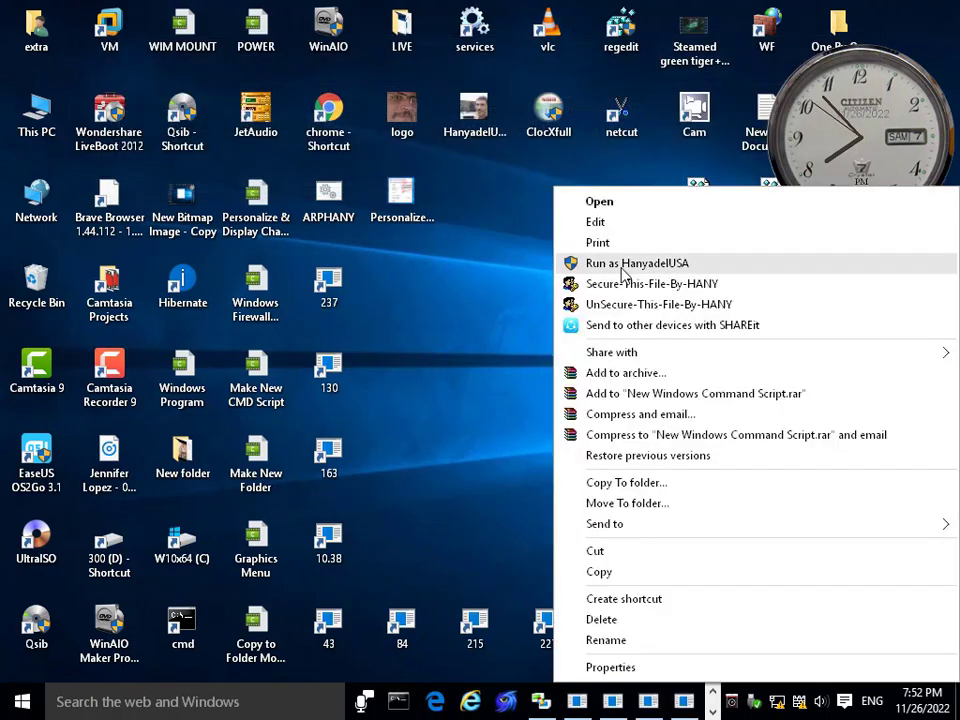
{"action": "left_click", "coordinate": [624, 270]}
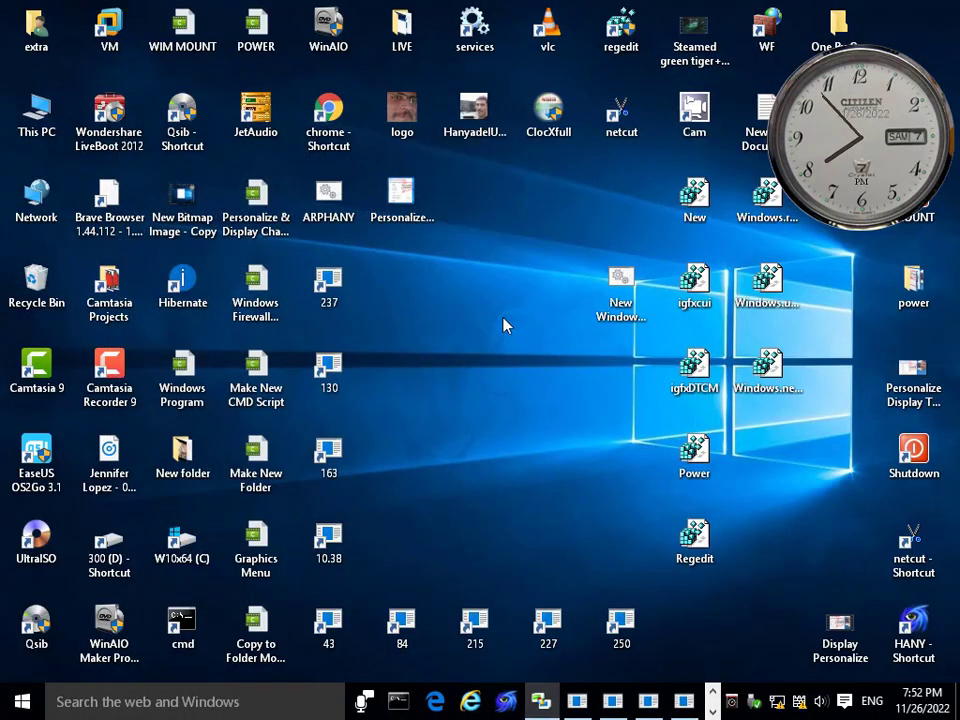
{"action": "right_click", "coordinate": [459, 312]}
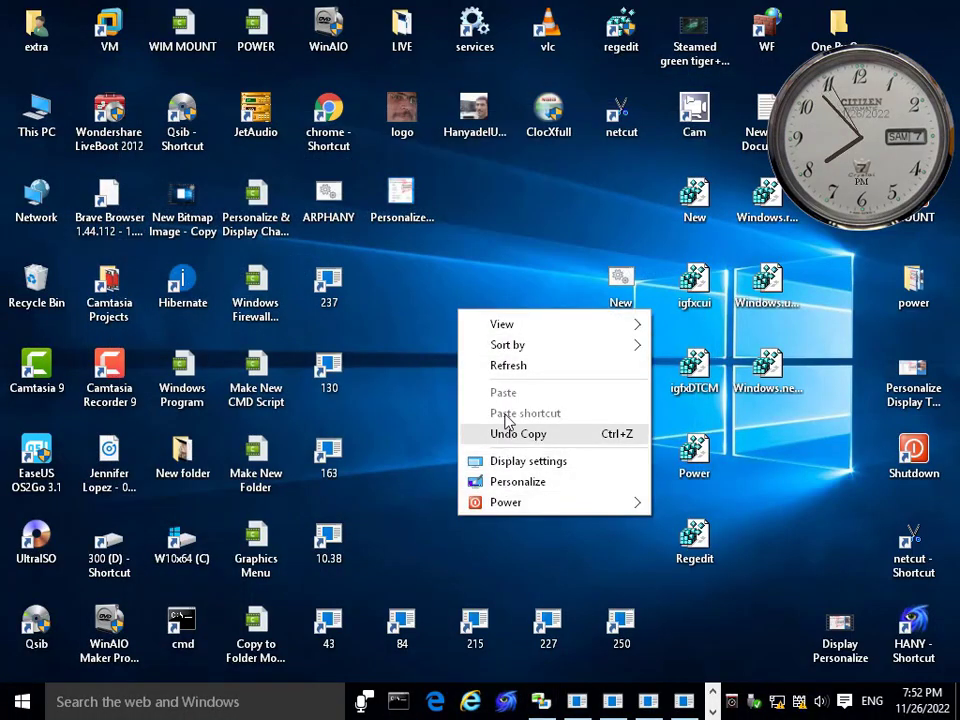
{"action": "right_click", "coordinate": [415, 365]}
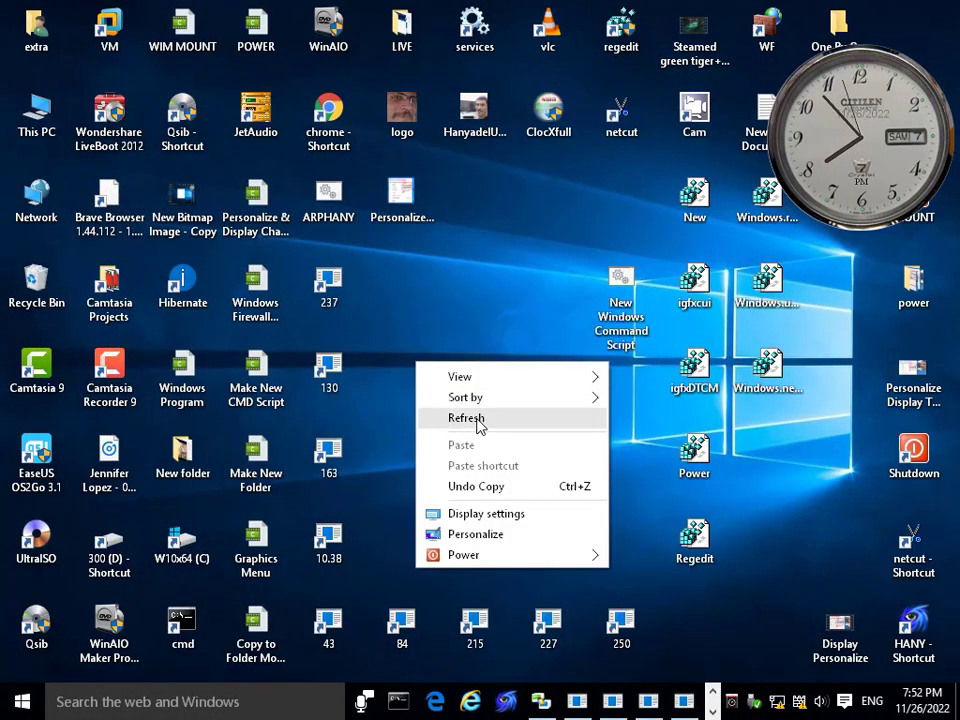
{"action": "left_click", "coordinate": [478, 418]}
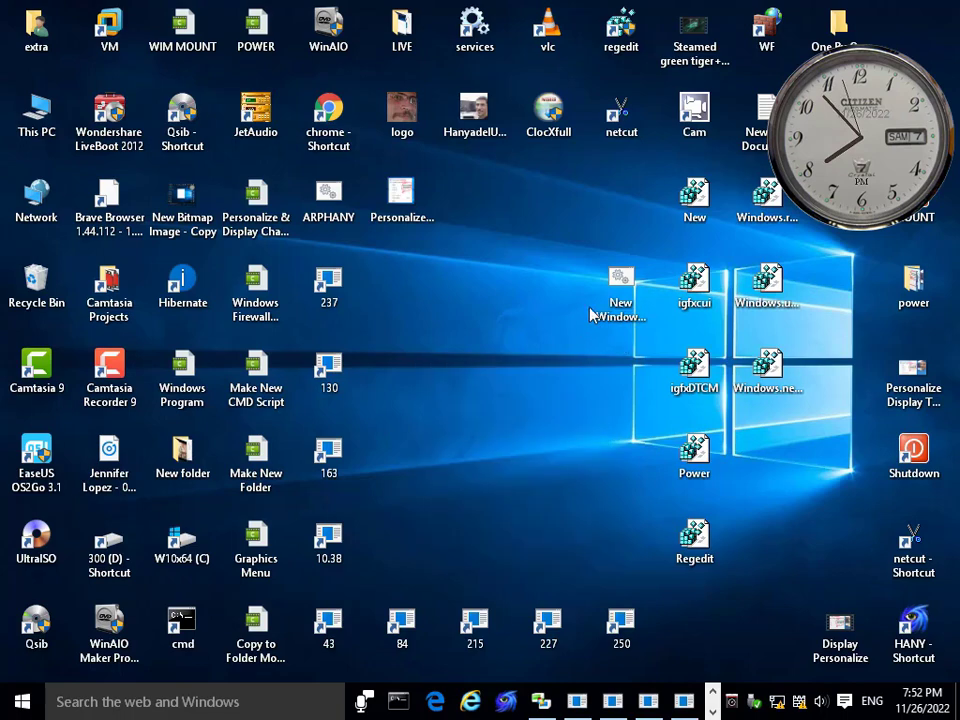
Step: Merge the New registry file back into the registry and check the desktop's context menu for the New entry
{"action": "double_click", "coordinate": [697, 205]}
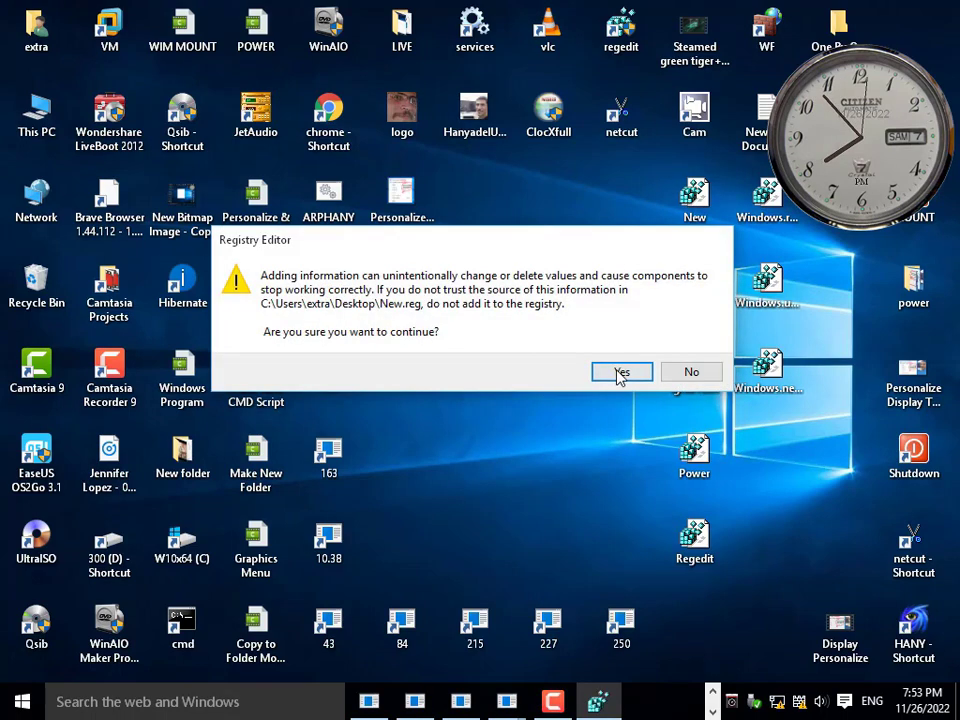
{"action": "left_click", "coordinate": [620, 373]}
{"action": "left_click", "coordinate": [690, 350]}
{"action": "right_click", "coordinate": [437, 346]}
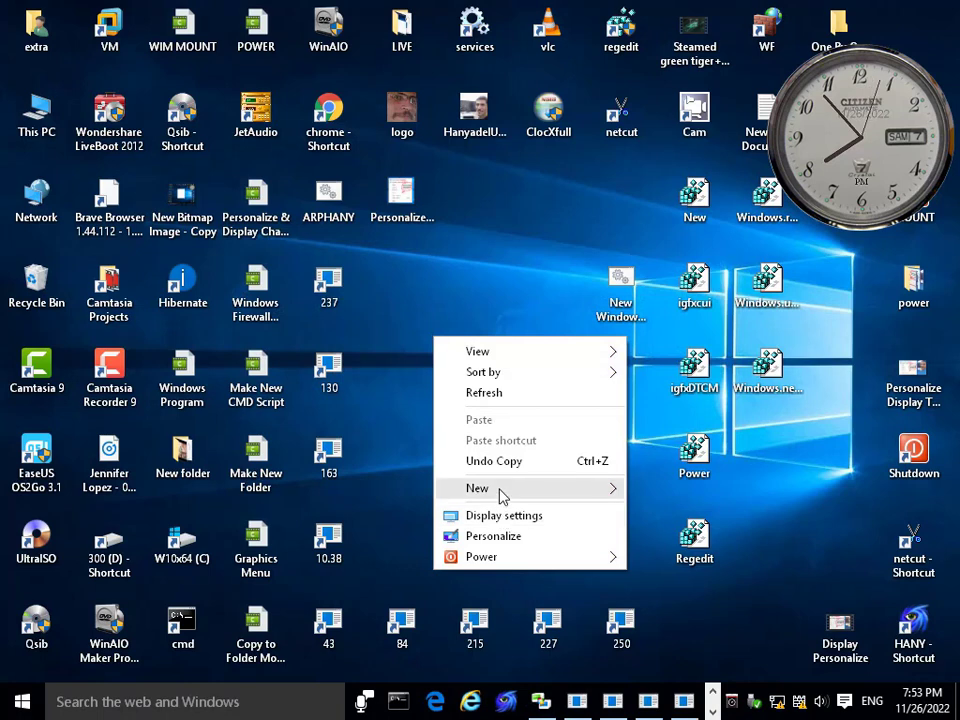
{"action": "left_click", "coordinate": [522, 394]}
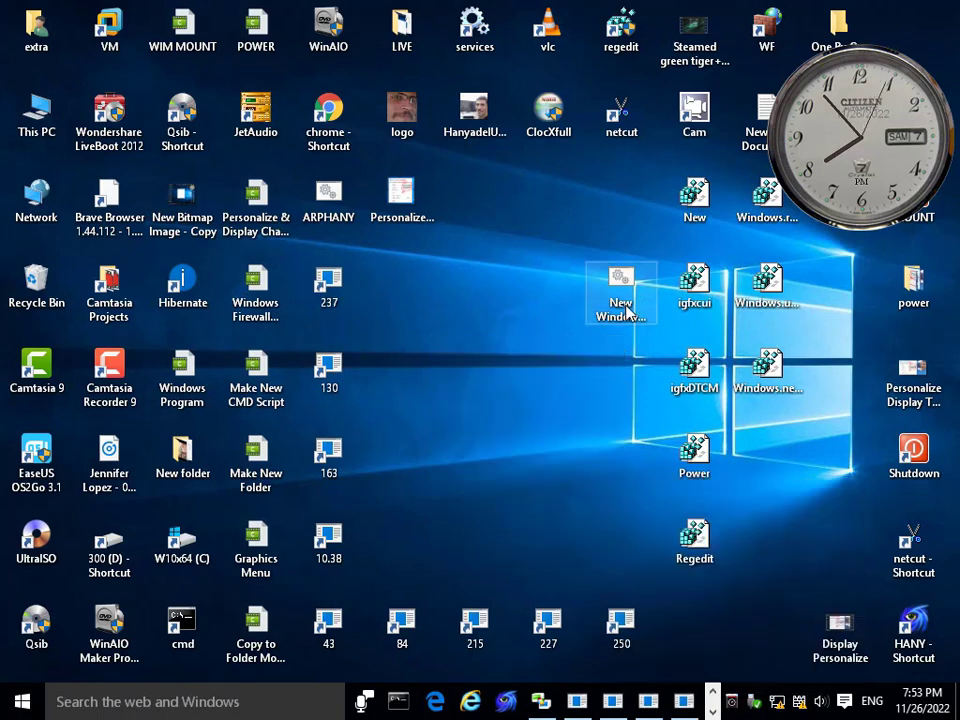
Step: Merge the igfxcui and igfxDTCM registry files back into the registry and check the desktop's context menu for the graphics entries
{"action": "double_click", "coordinate": [685, 284]}
{"action": "left_click", "coordinate": [617, 371]}
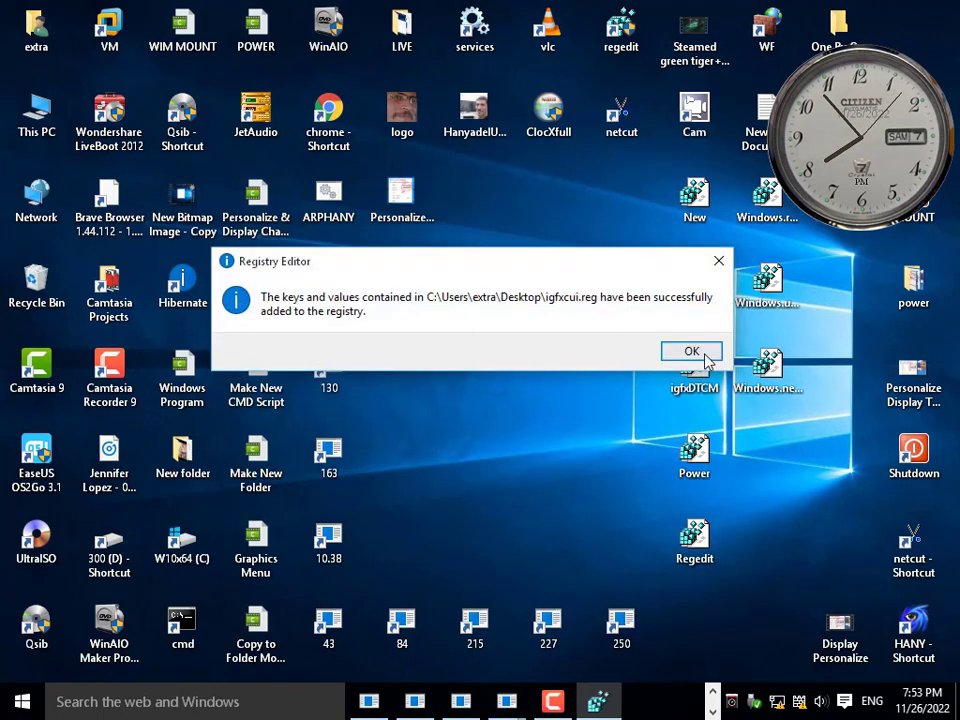
{"action": "left_click", "coordinate": [690, 350]}
{"action": "double_click", "coordinate": [685, 384]}
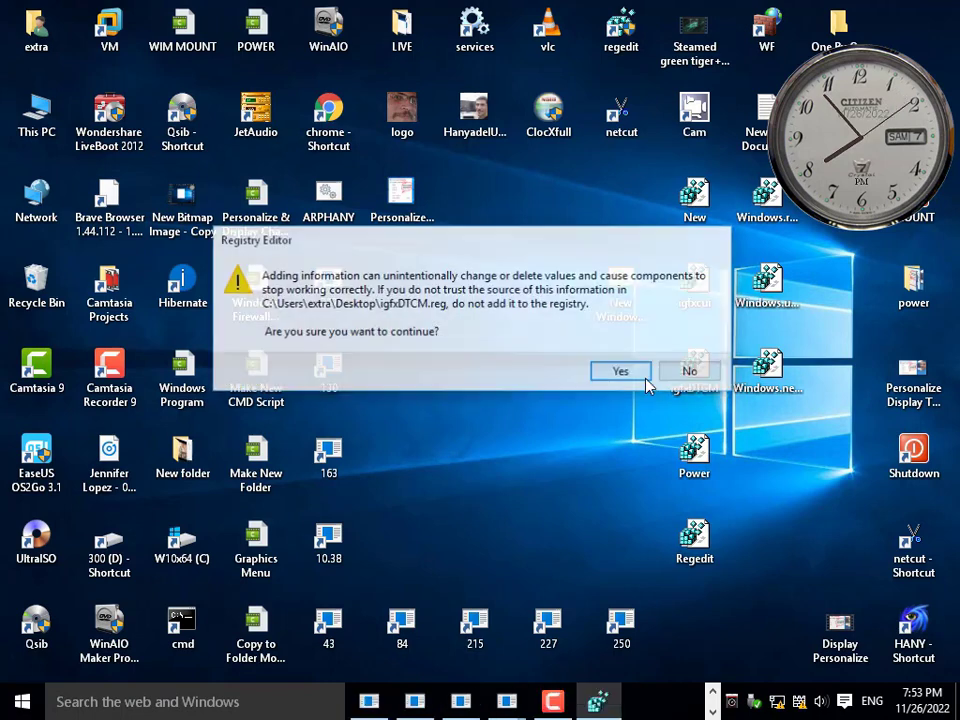
{"action": "left_click", "coordinate": [648, 376]}
{"action": "left_click", "coordinate": [693, 349]}
{"action": "right_click", "coordinate": [412, 286]}
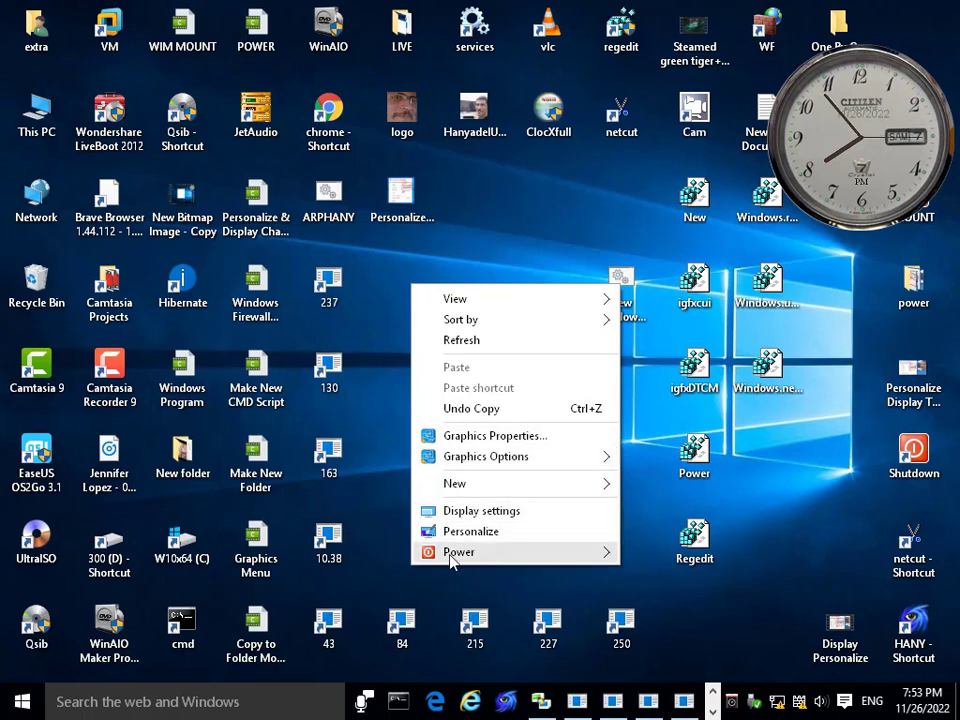
{"action": "left_click", "coordinate": [652, 404]}
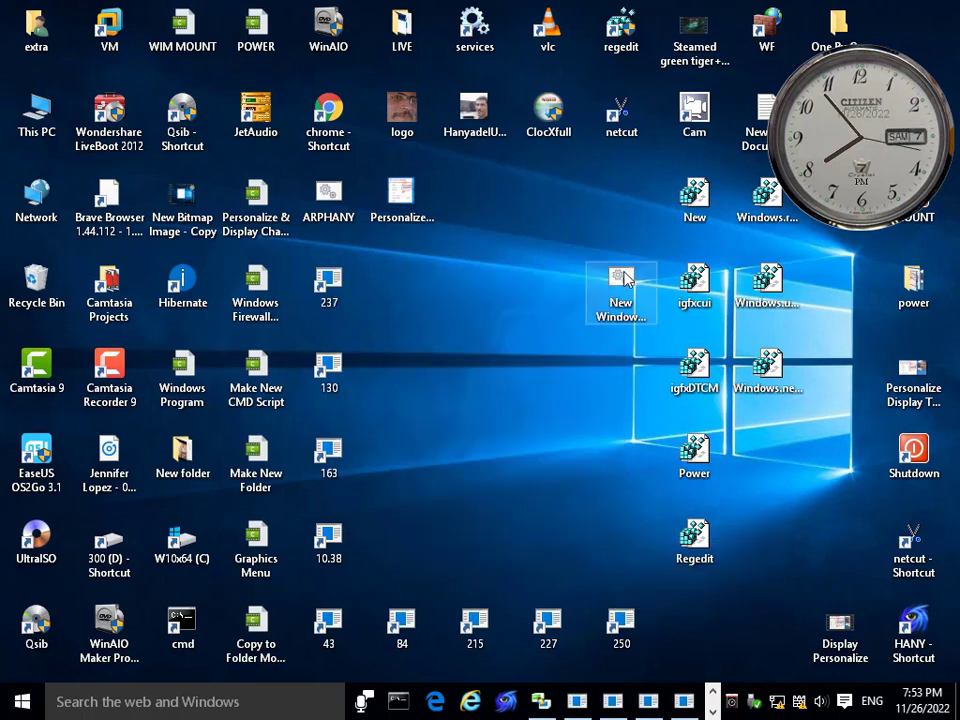
Step: Examine the key path in the Power registry file and close the file
{"action": "right_click", "coordinate": [690, 455]}
{"action": "left_click", "coordinate": [700, 221]}
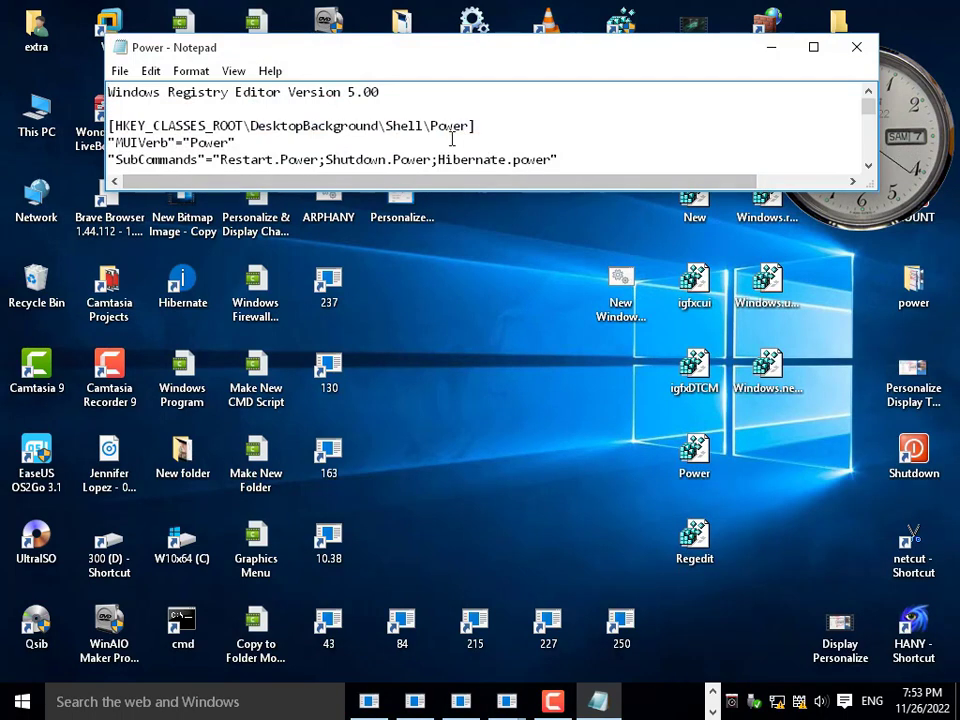
{"action": "left_click", "coordinate": [856, 47]}
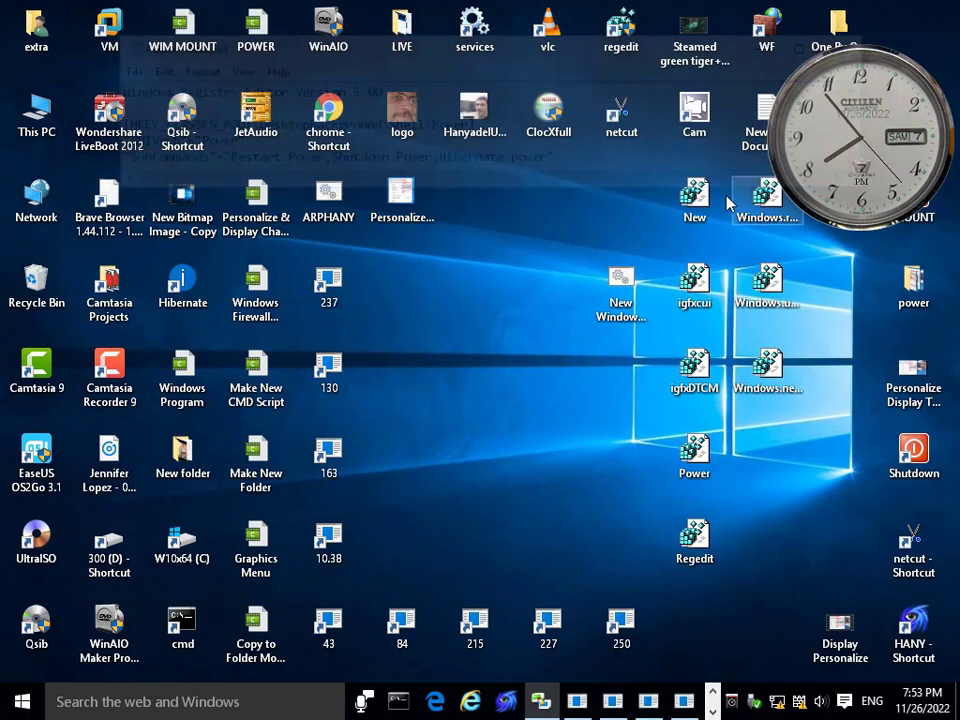
Step: Check the desktop's context menu for the Power entry
{"action": "right_click", "coordinate": [625, 287]}
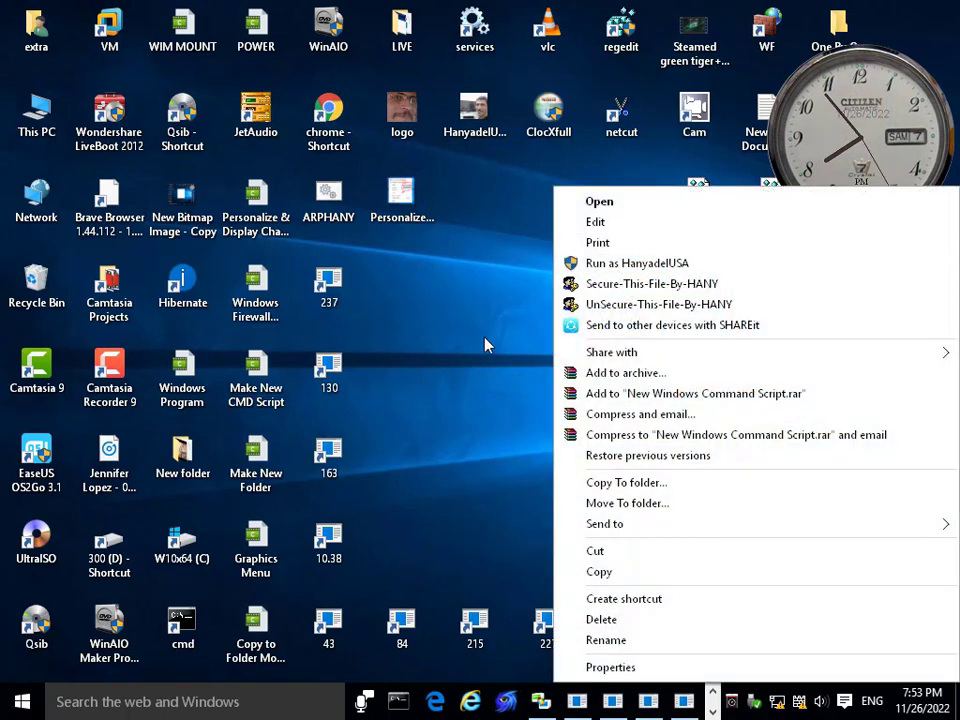
{"action": "left_click", "coordinate": [488, 394]}
{"action": "right_click", "coordinate": [469, 337]}
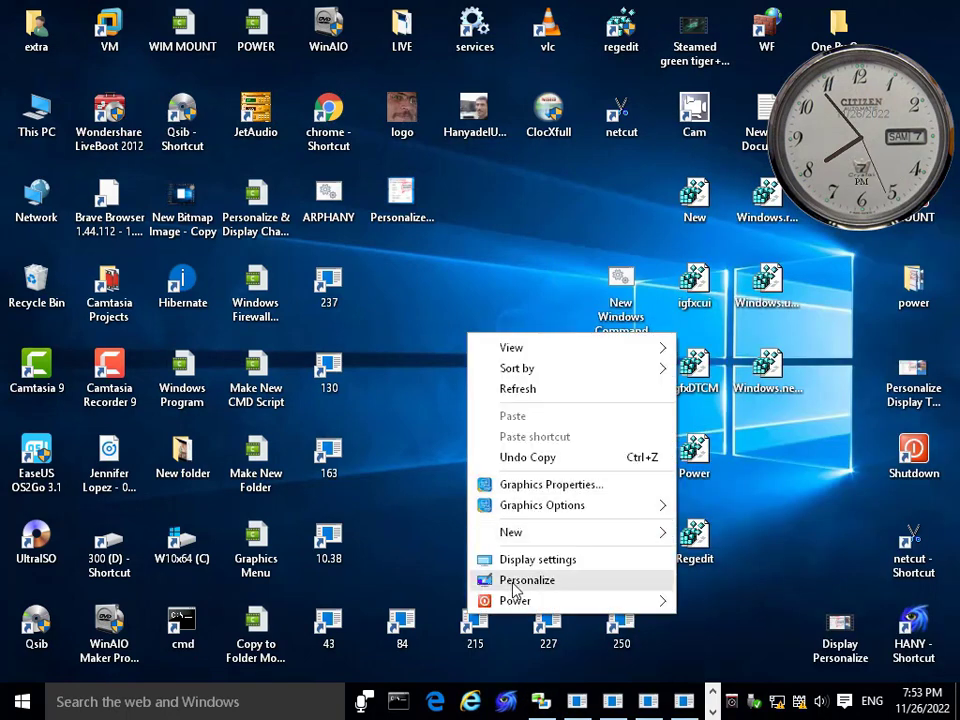
Step: Open the New Windows Command Script file for editing and add a copy of its igfxDTCM delete line as the fourth line
{"action": "right_click", "coordinate": [625, 283]}
{"action": "left_click", "coordinate": [612, 222]}
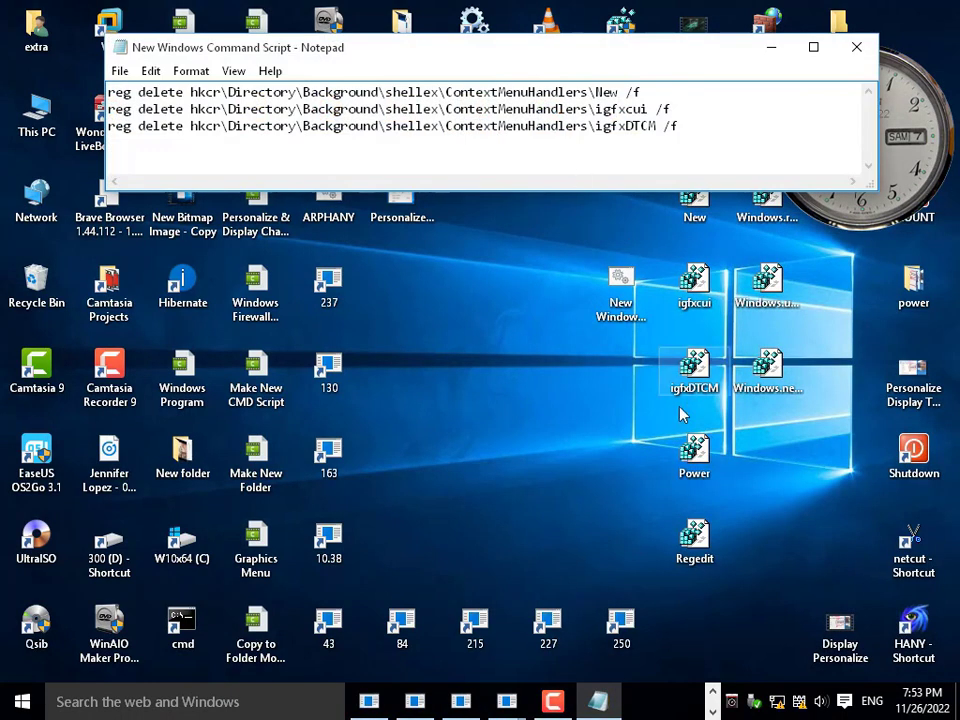
{"action": "left_click_drag", "start_coordinate": [664, 126], "coordinate": [354, 126]}
{"action": "left_click", "coordinate": [270, 126]}
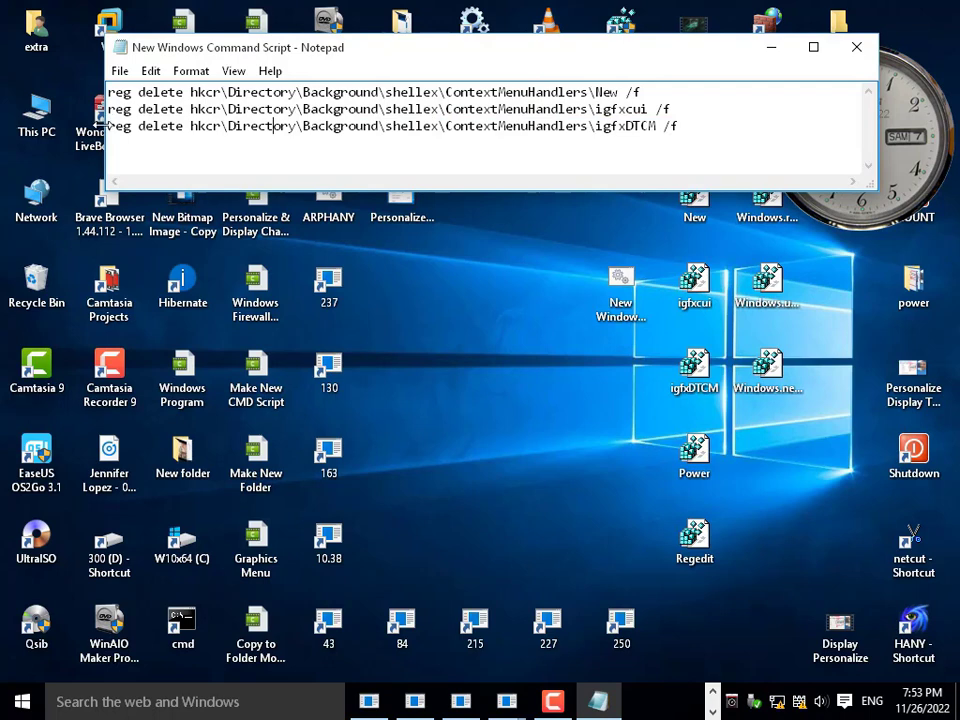
{"action": "left_click_drag", "start_coordinate": [108, 128], "coordinate": [175, 135]}
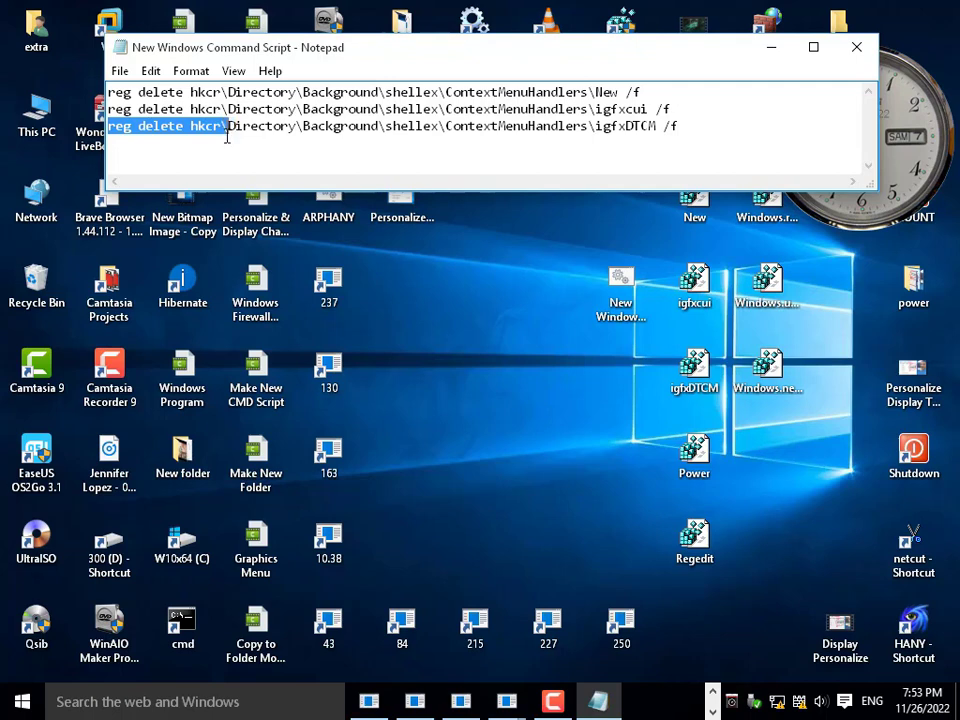
{"action": "left_click", "coordinate": [177, 133]}
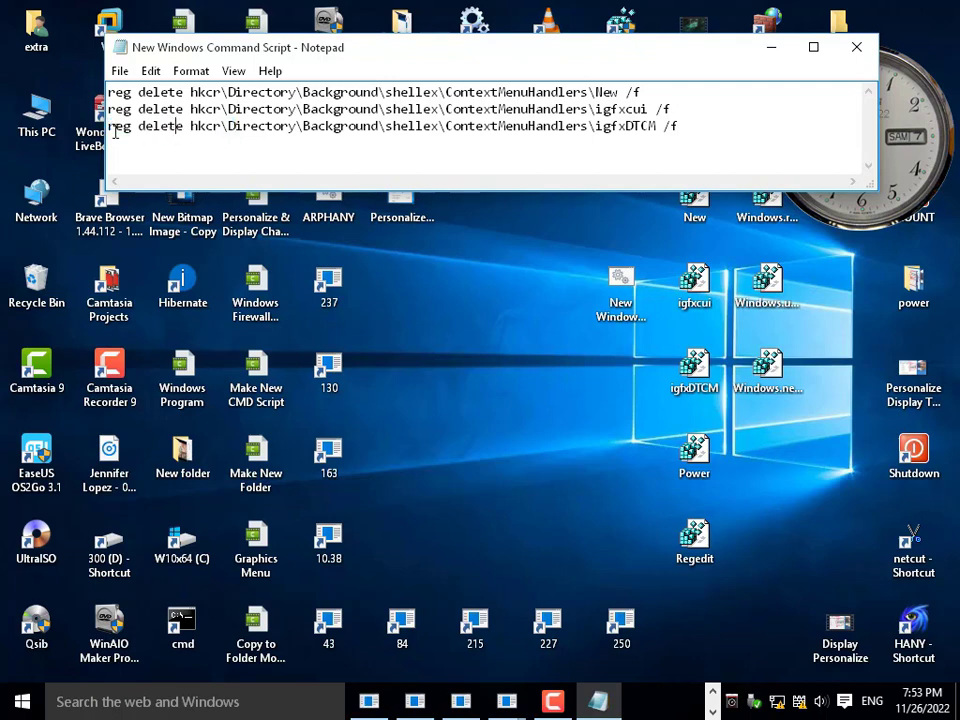
{"action": "left_click_drag", "start_coordinate": [109, 127], "coordinate": [684, 135]}
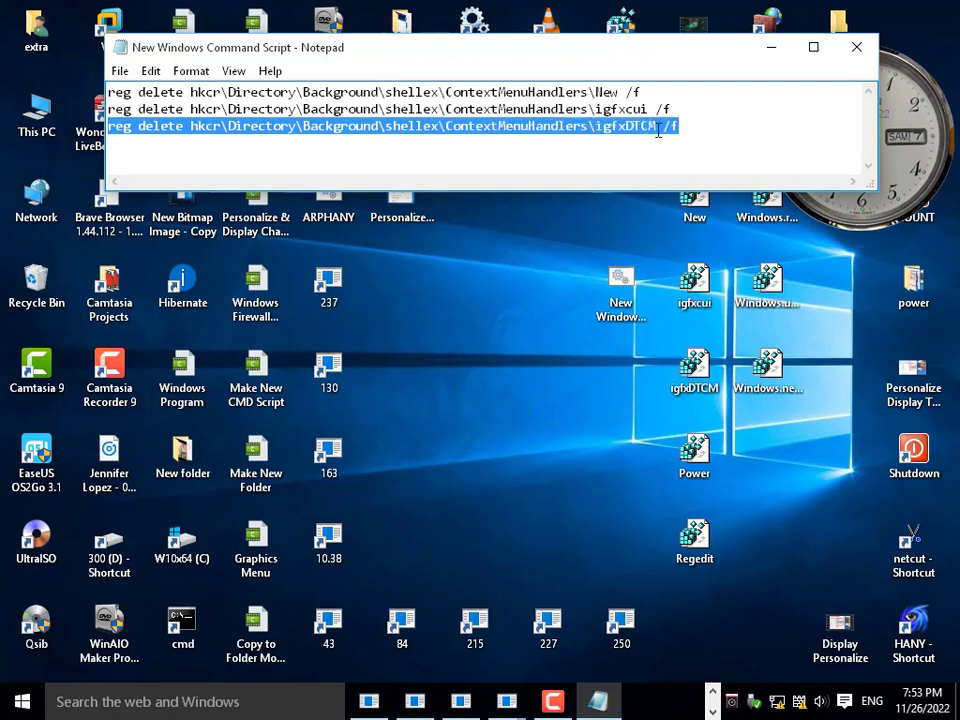
{"action": "right_click", "coordinate": [658, 131]}
{"action": "left_click", "coordinate": [733, 191]}
{"action": "left_click", "coordinate": [601, 157]}
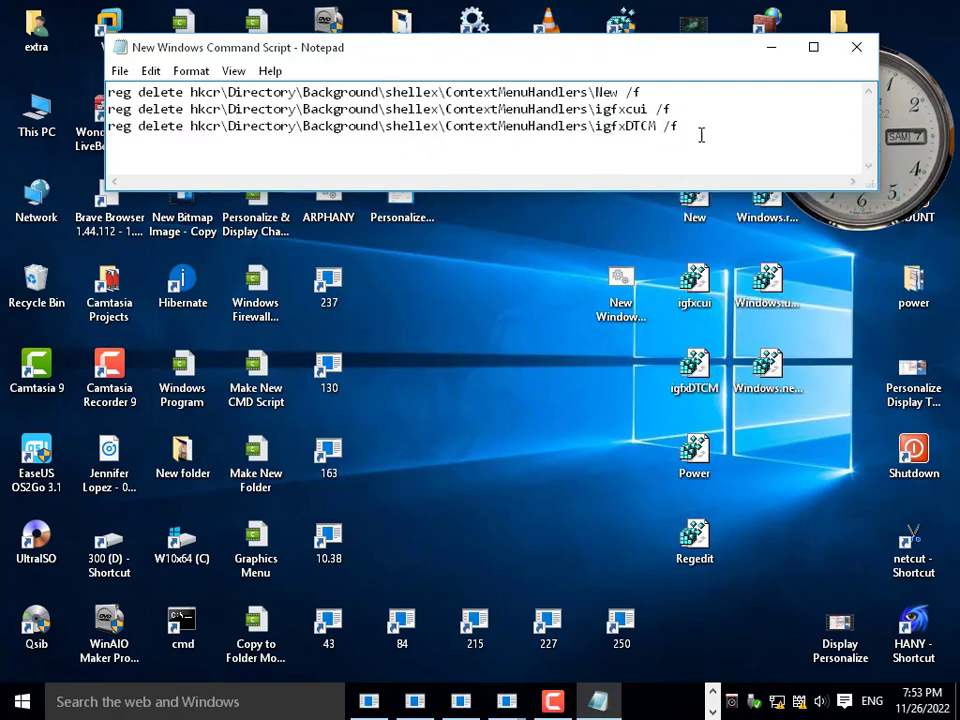
{"action": "right_click", "coordinate": [305, 154]}
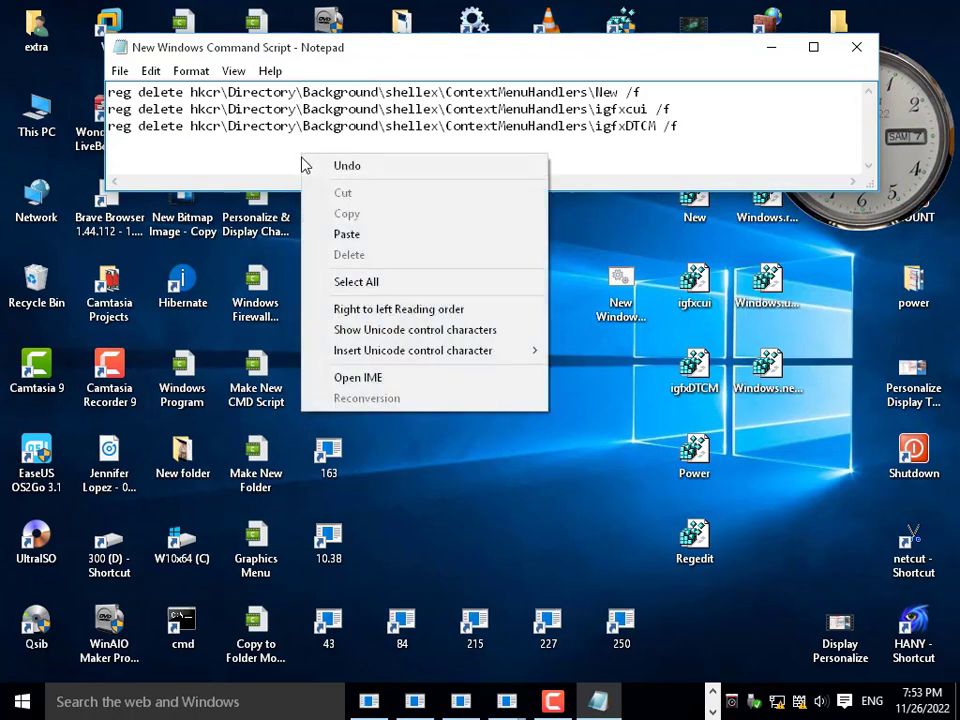
{"action": "left_click", "coordinate": [354, 234]}
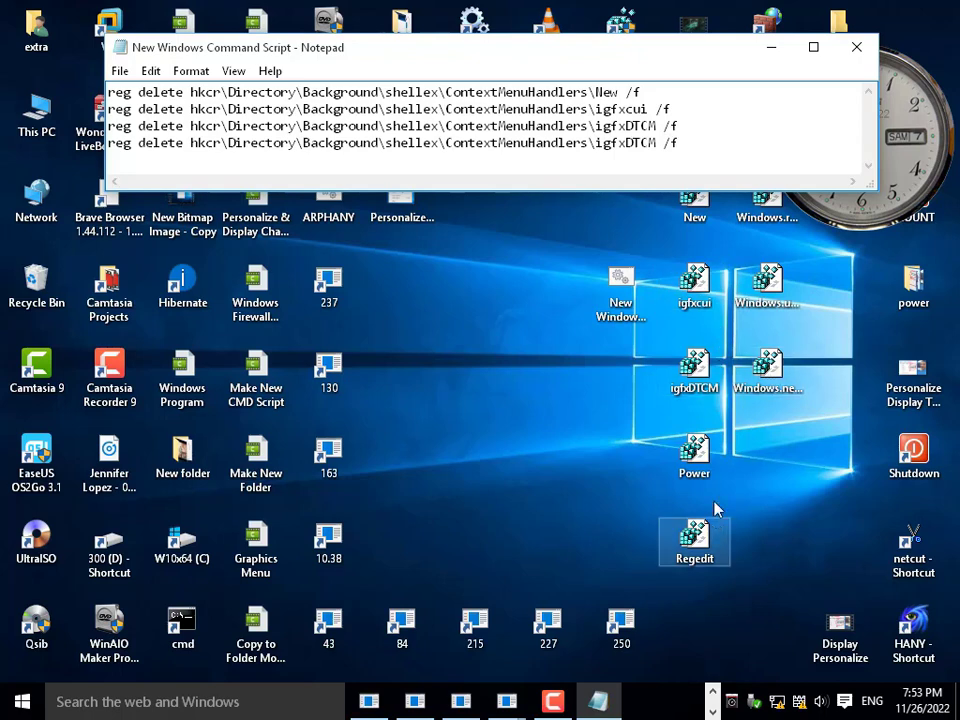
Step: Try to copy the Power registry file from the others folder inside One By One to the desktop
{"action": "left_click_drag", "start_coordinate": [707, 50], "coordinate": [602, 157]}
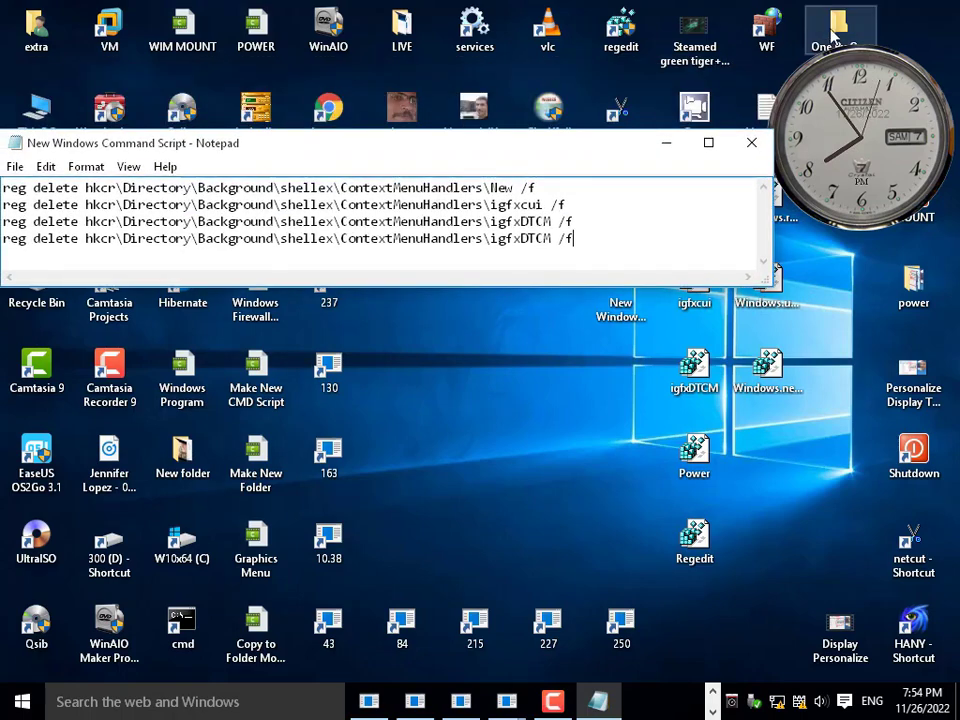
{"action": "double_click", "coordinate": [833, 37]}
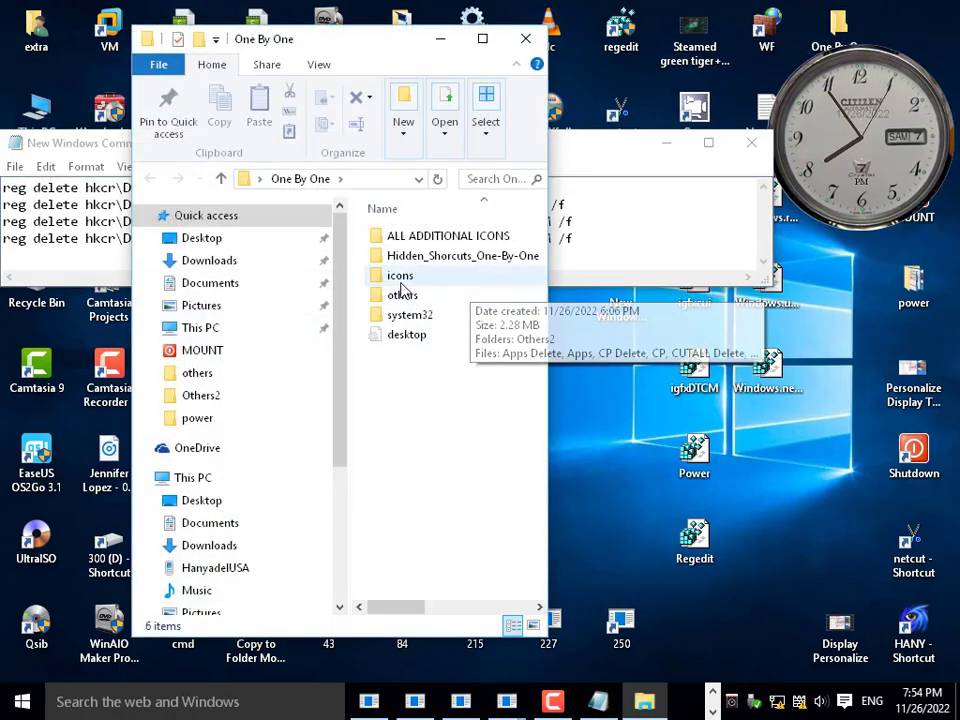
{"action": "double_click", "coordinate": [402, 294]}
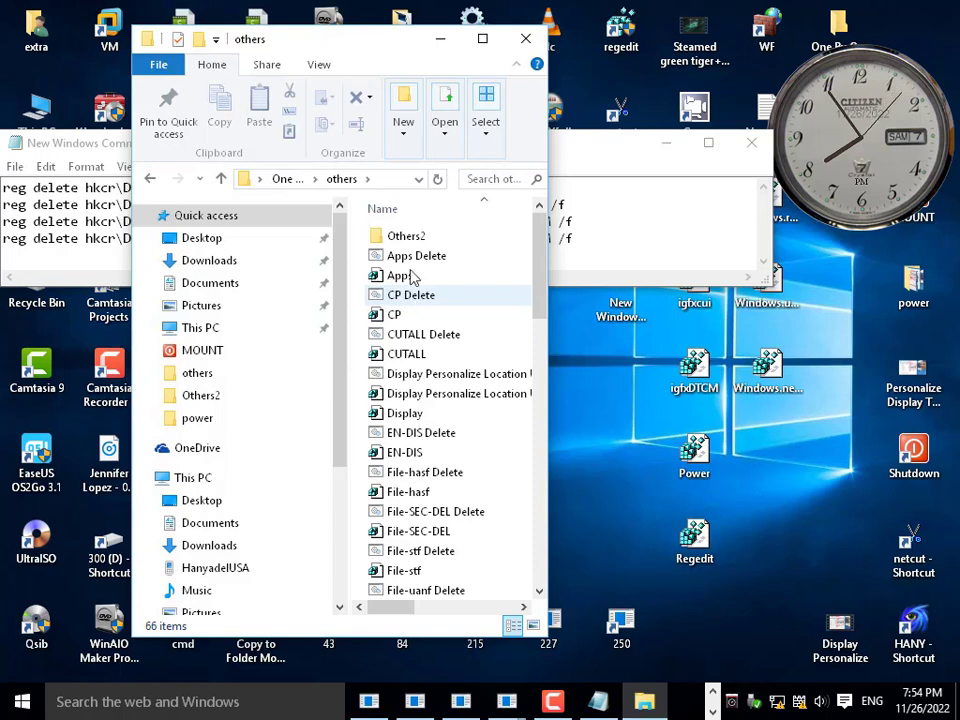
{"action": "scroll", "coordinate": [390, 440], "scroll_direction": "down", "scroll_amount": 8}
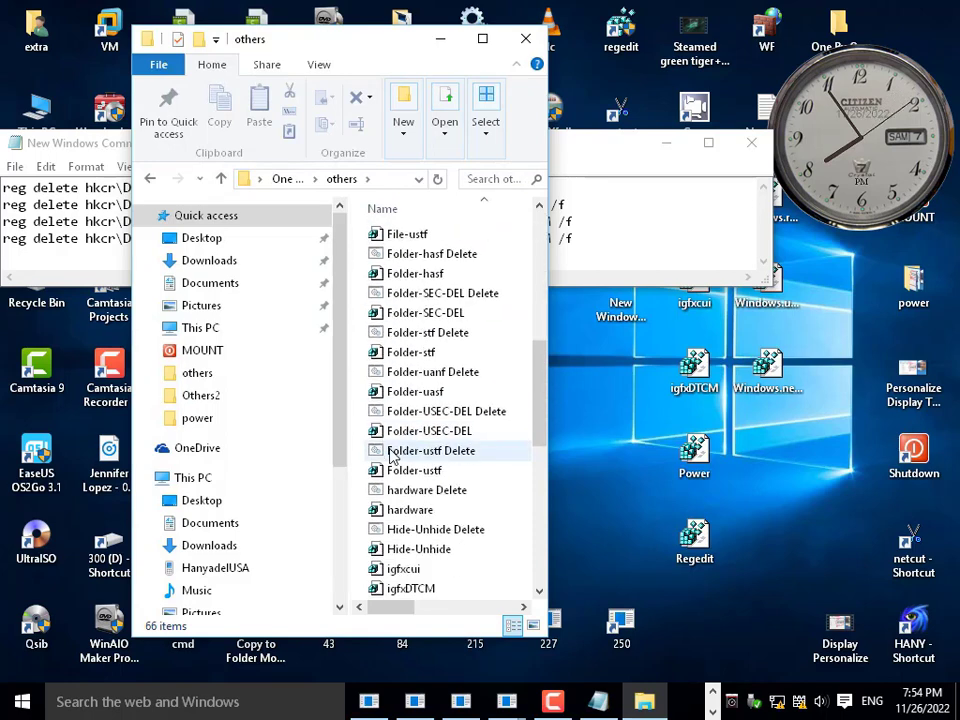
{"action": "left_click", "coordinate": [393, 455]}
{"action": "scroll", "coordinate": [393, 455], "scroll_direction": "down", "scroll_amount": 8}
{"action": "left_click", "coordinate": [396, 452]}
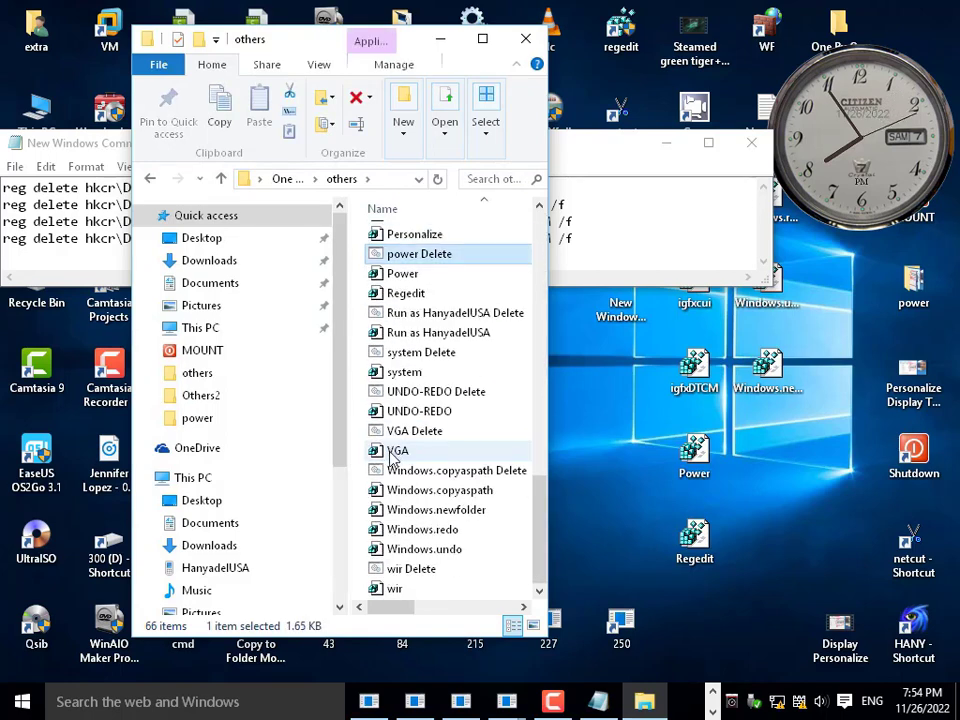
{"action": "left_click", "coordinate": [398, 256]}
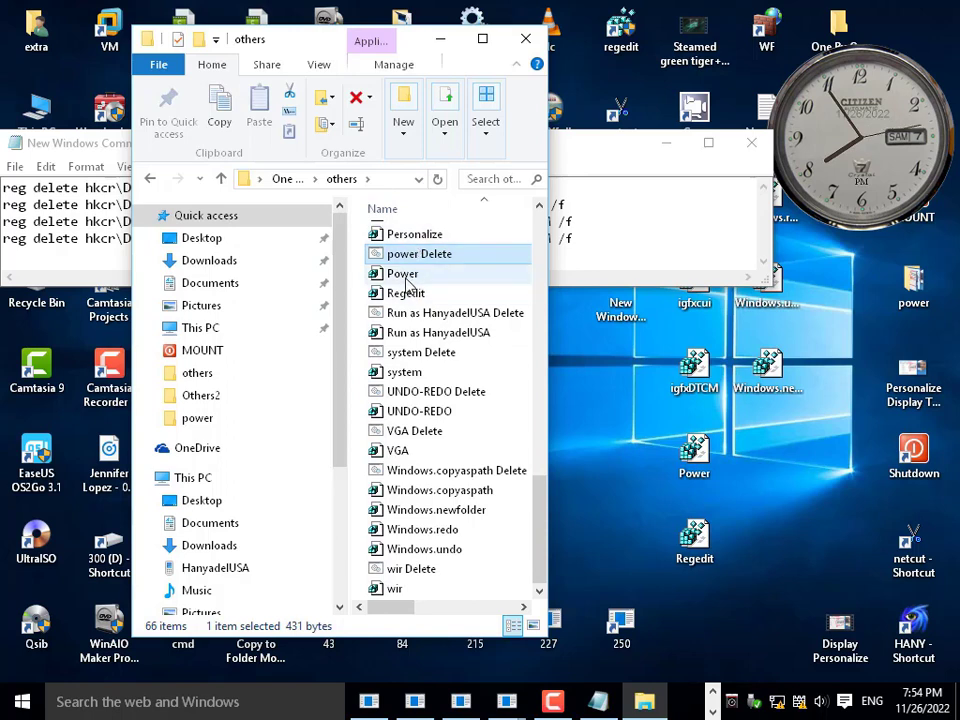
{"action": "left_click", "coordinate": [405, 275]}
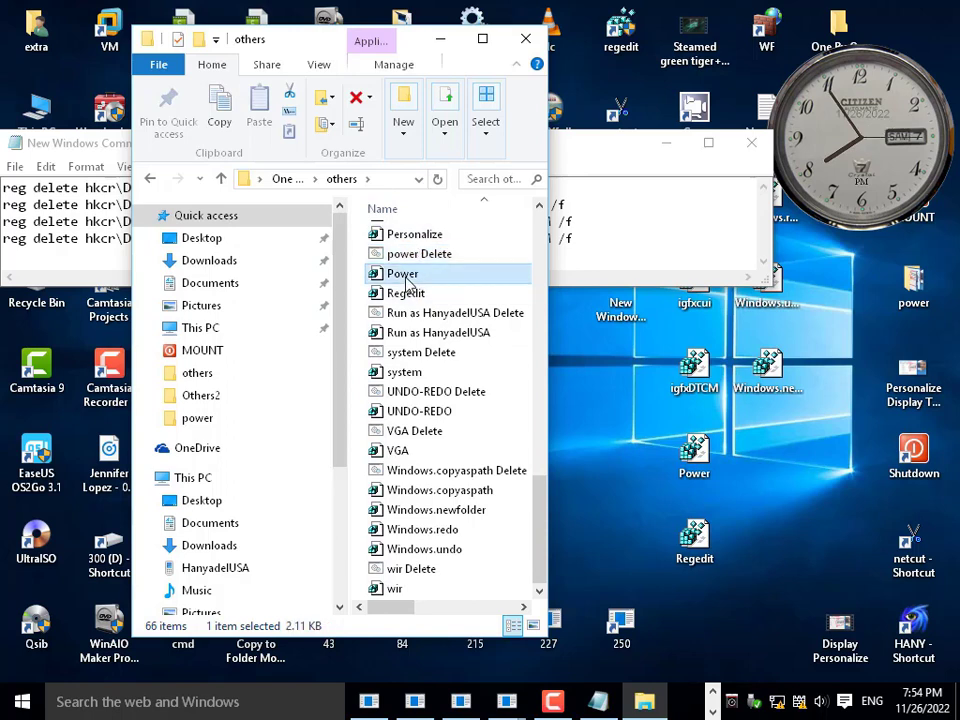
{"action": "left_click_drag", "start_coordinate": [408, 283], "coordinate": [775, 500]}
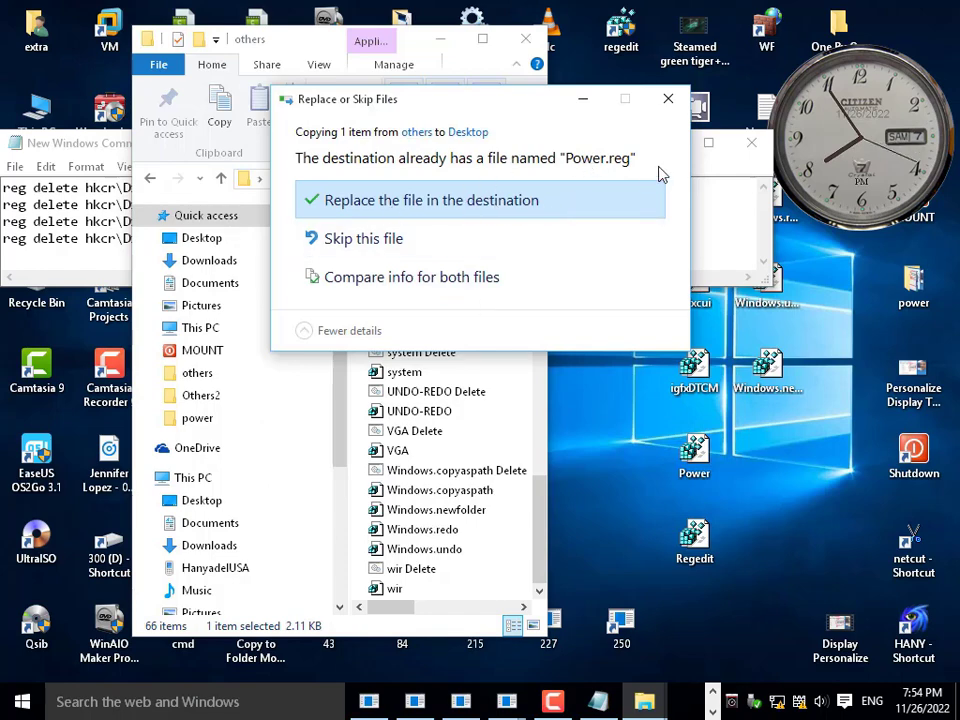
{"action": "left_click", "coordinate": [668, 99]}
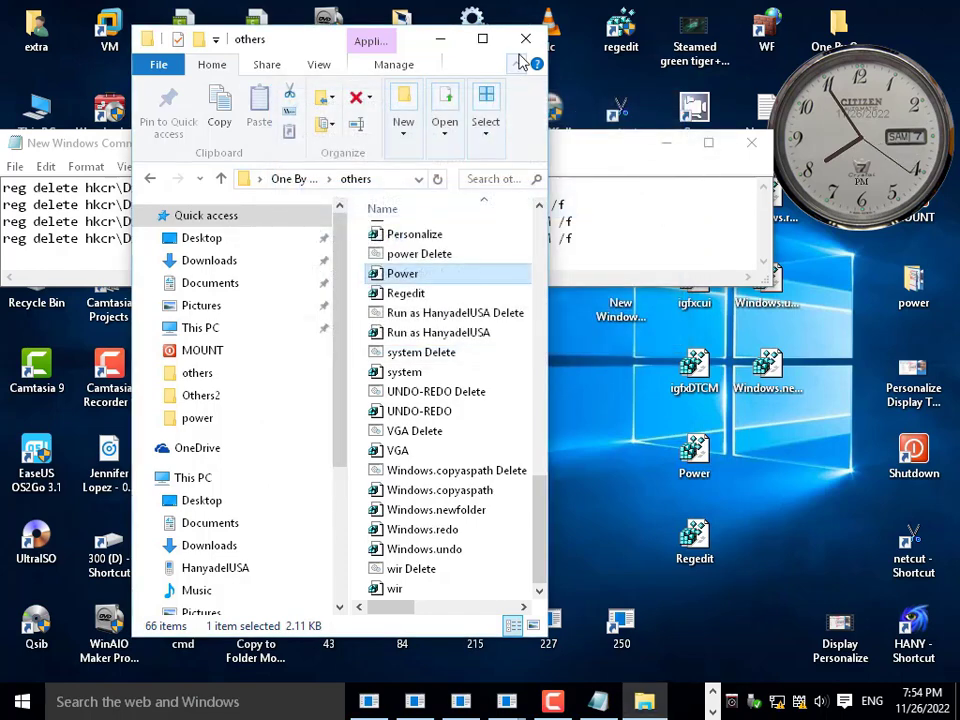
{"action": "left_click", "coordinate": [525, 39]}
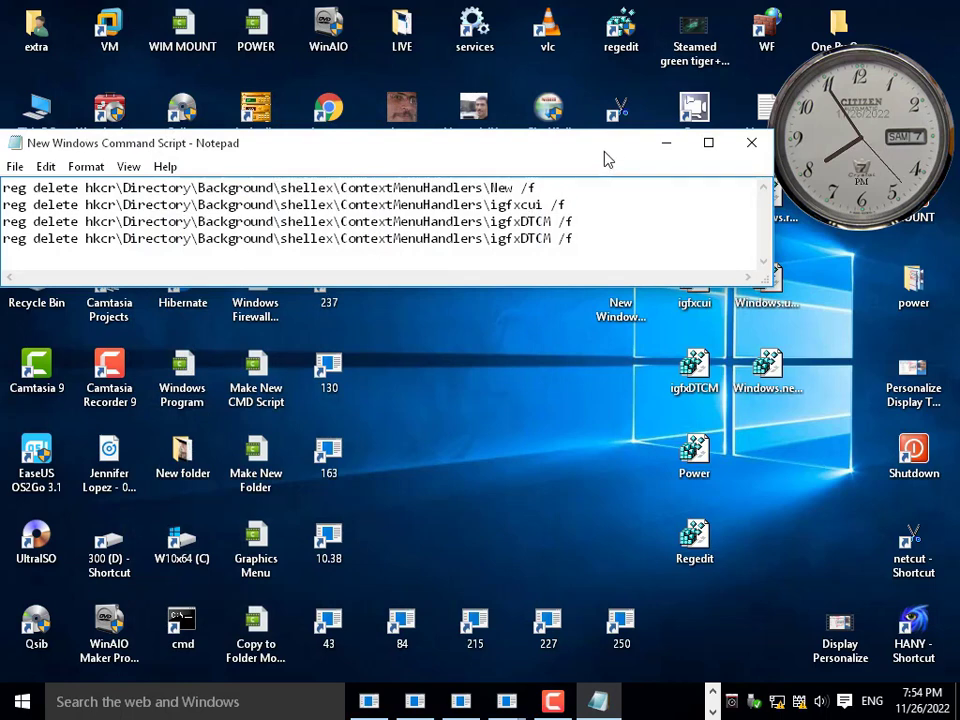
Step: Move the desktop's Power registry file below the Windows.newfolder file and open it for editing alongside the command script
{"action": "left_click_drag", "start_coordinate": [605, 160], "coordinate": [390, 97]}
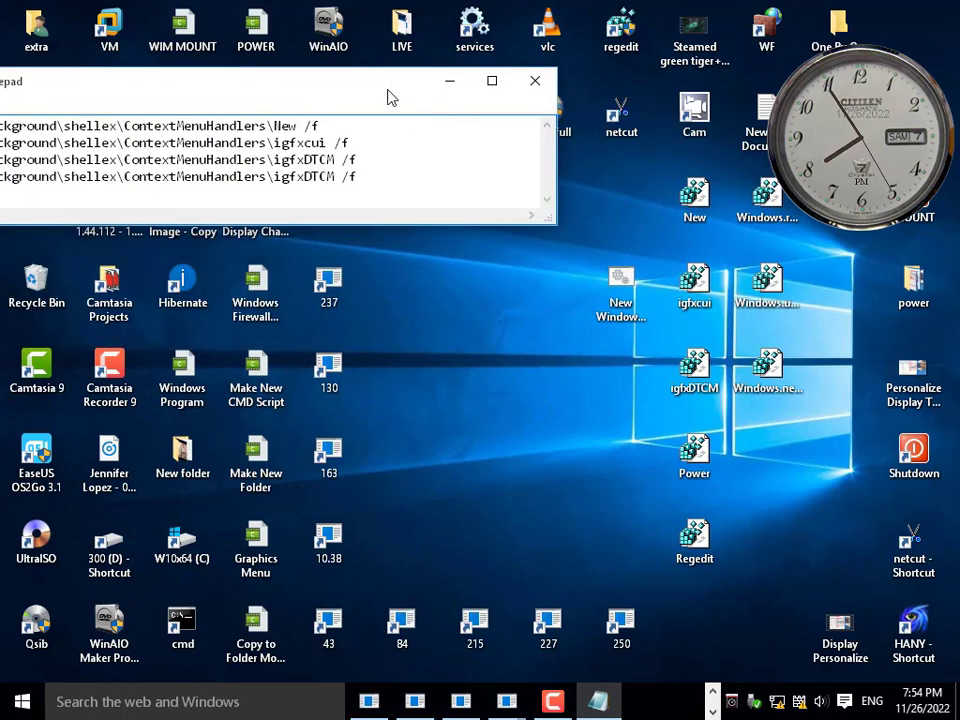
{"action": "left_click", "coordinate": [697, 455]}
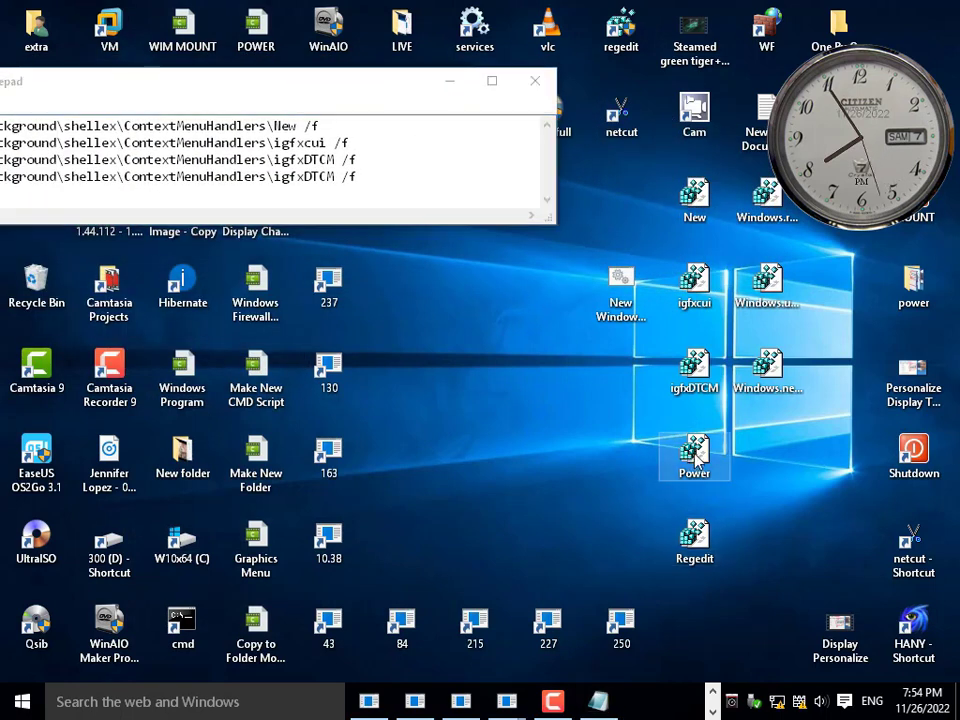
{"action": "left_click_drag", "start_coordinate": [697, 455], "coordinate": [767, 451]}
{"action": "right_click", "coordinate": [765, 455]}
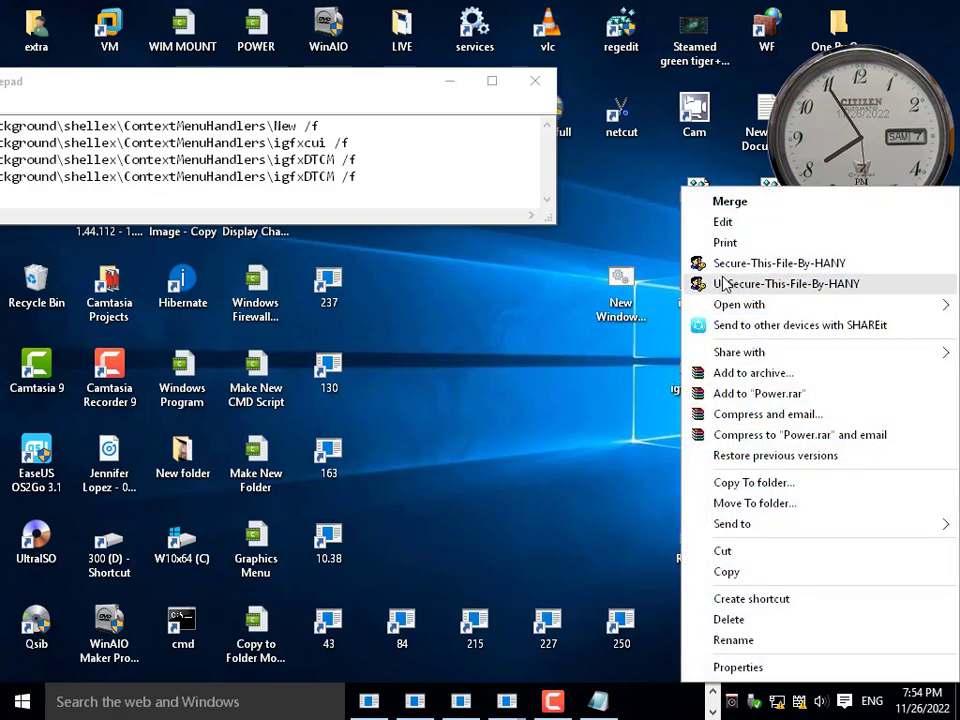
{"action": "left_click", "coordinate": [733, 222]}
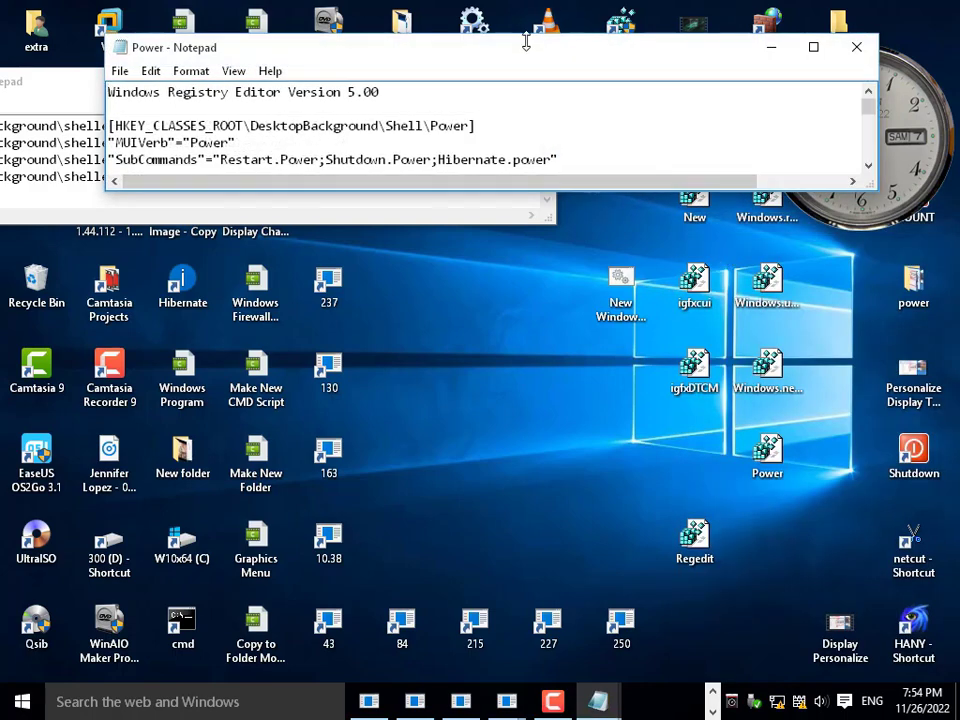
{"action": "left_click_drag", "start_coordinate": [527, 47], "coordinate": [570, 245]}
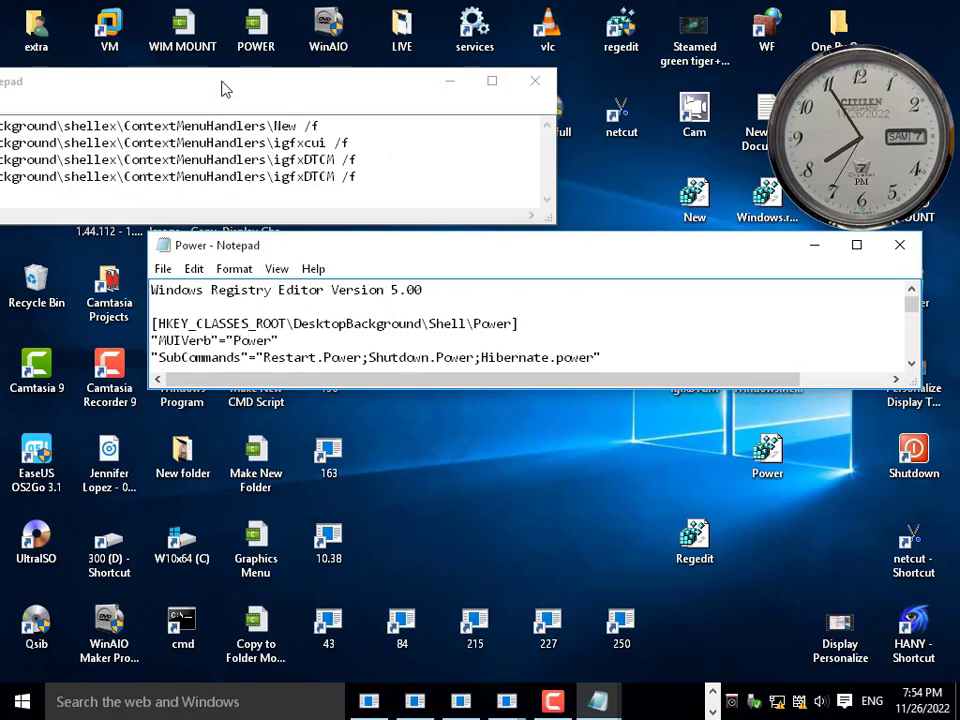
{"action": "left_click_drag", "start_coordinate": [225, 89], "coordinate": [432, 70]}
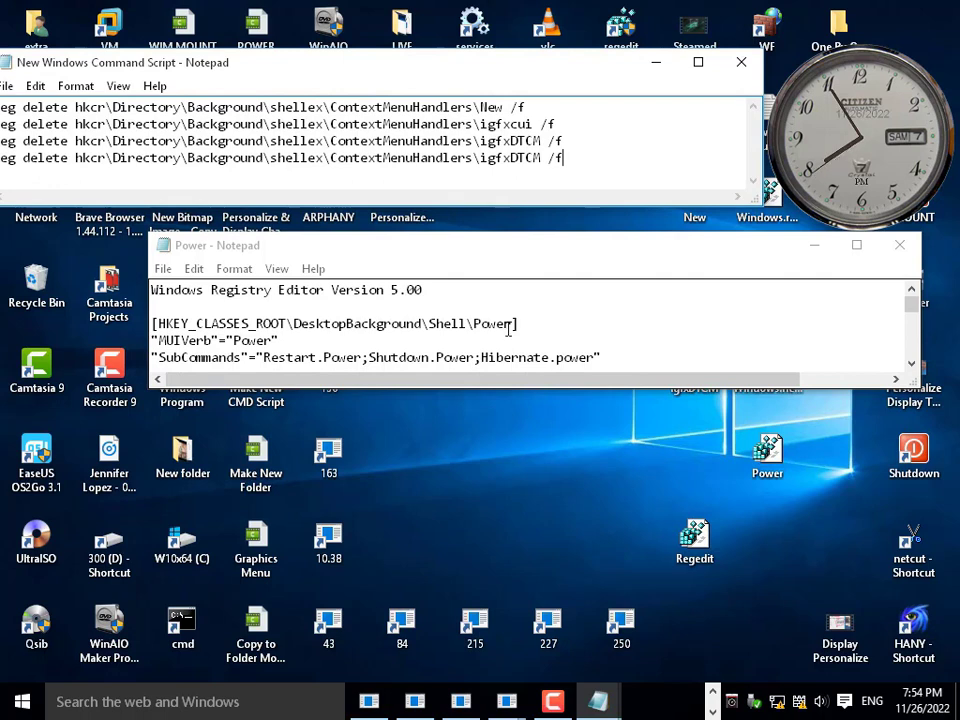
Step: Replace the key path after hkcr in the script's fourth line with \DesktopBackground\Shell\Power, copied from the Power registry file
{"action": "left_click_drag", "start_coordinate": [512, 324], "coordinate": [306, 320]}
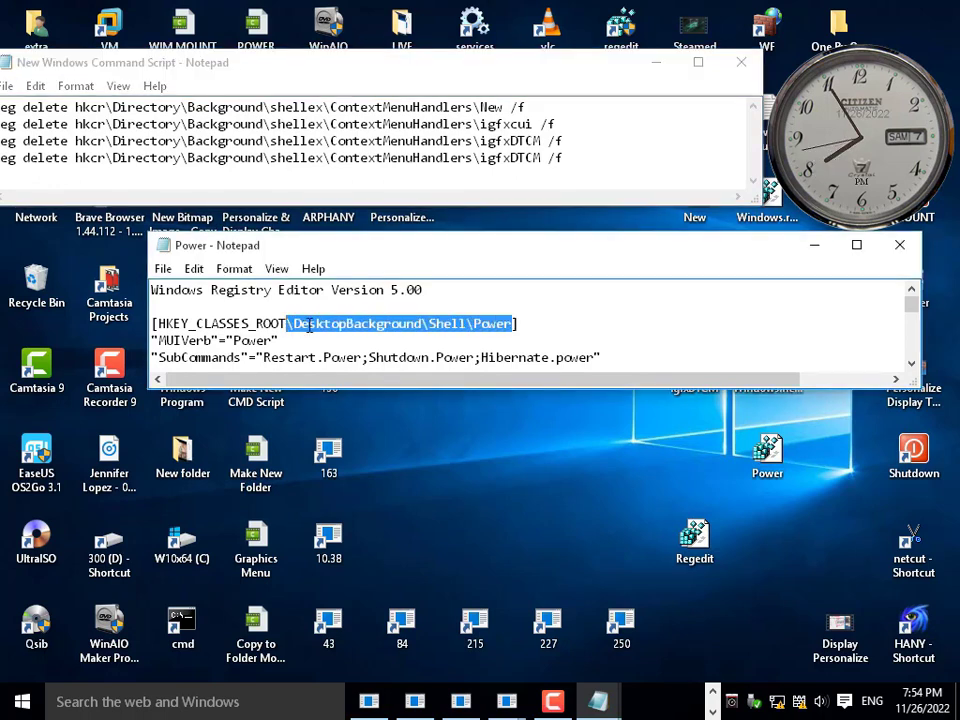
{"action": "right_click", "coordinate": [310, 323]}
{"action": "left_click", "coordinate": [354, 386]}
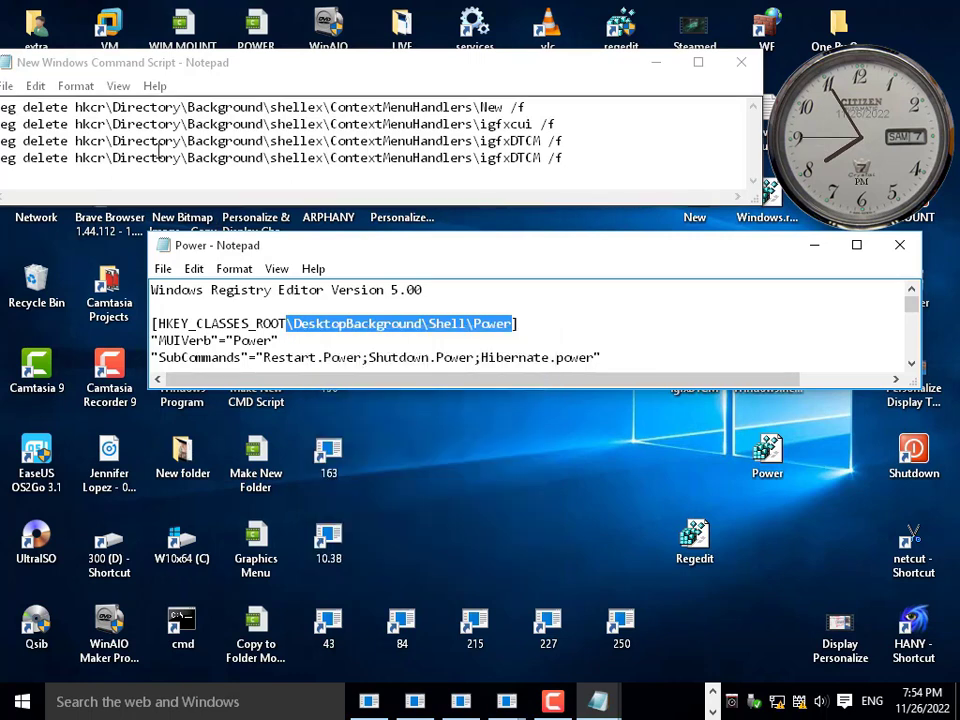
{"action": "left_click", "coordinate": [107, 157]}
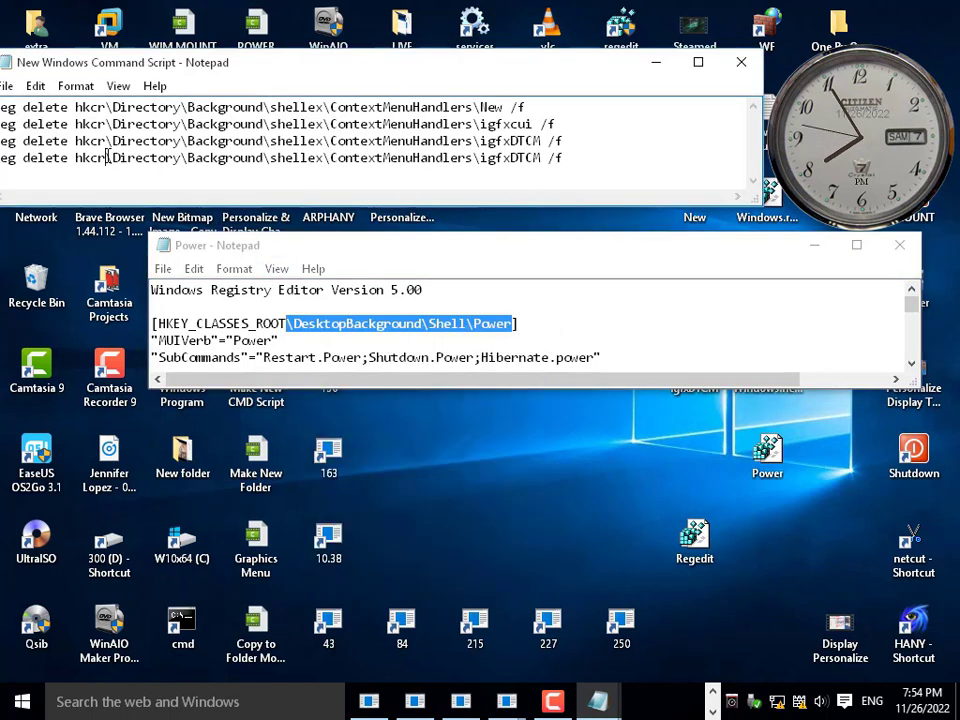
{"action": "left_click_drag", "start_coordinate": [107, 157], "coordinate": [538, 160]}
{"action": "right_click", "coordinate": [513, 157]}
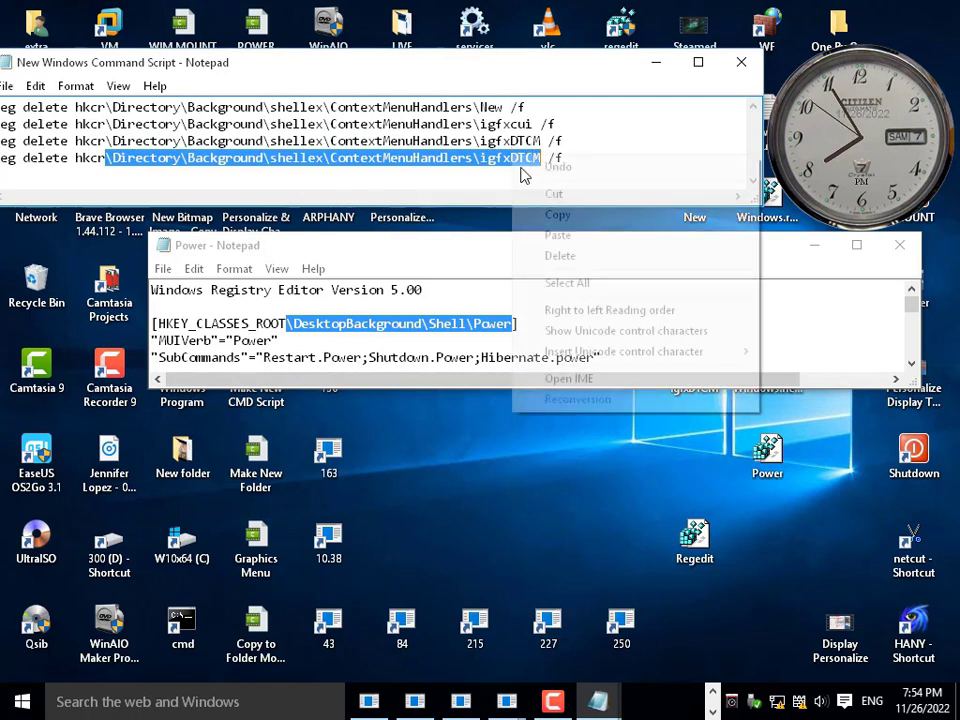
{"action": "left_click", "coordinate": [557, 240]}
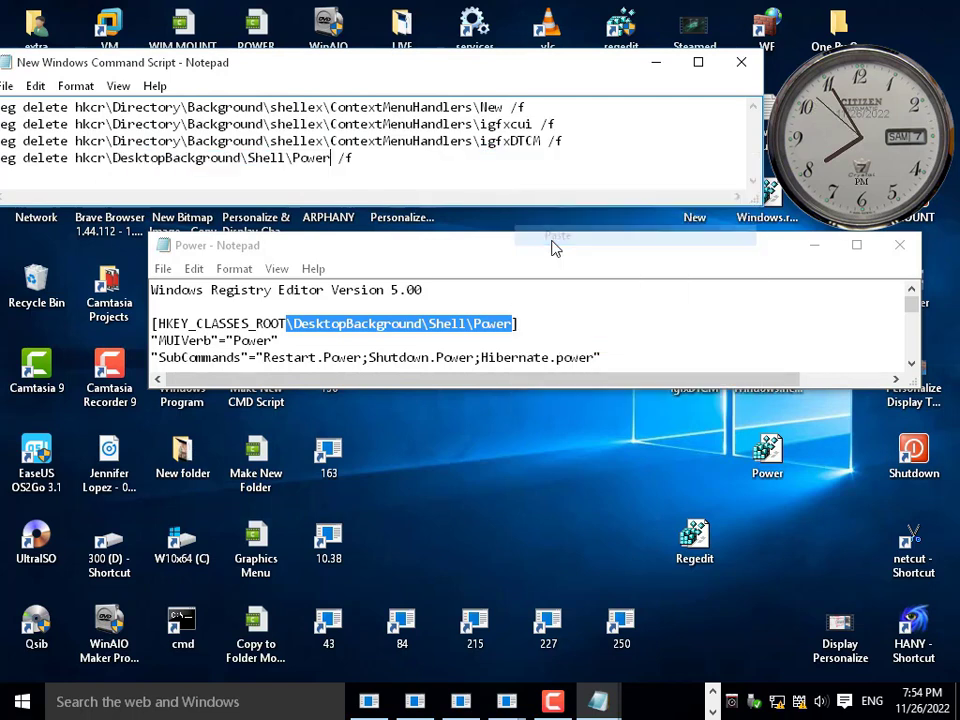
Step: Save the changes to the command script and close both the script and the Power registry file
{"action": "left_click", "coordinate": [745, 70]}
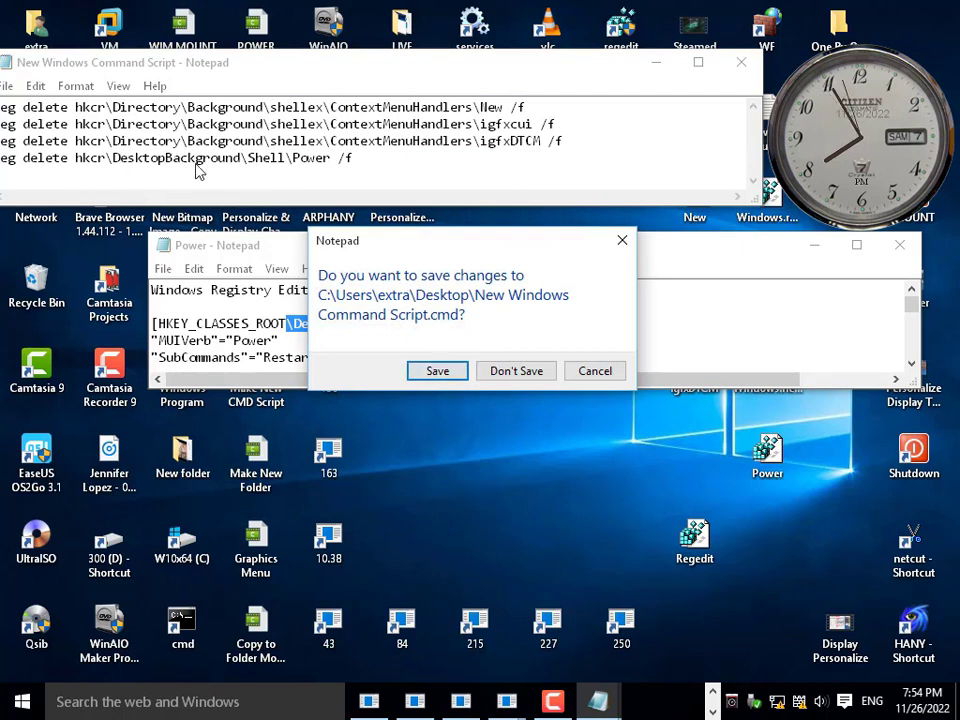
{"action": "left_click", "coordinate": [425, 370]}
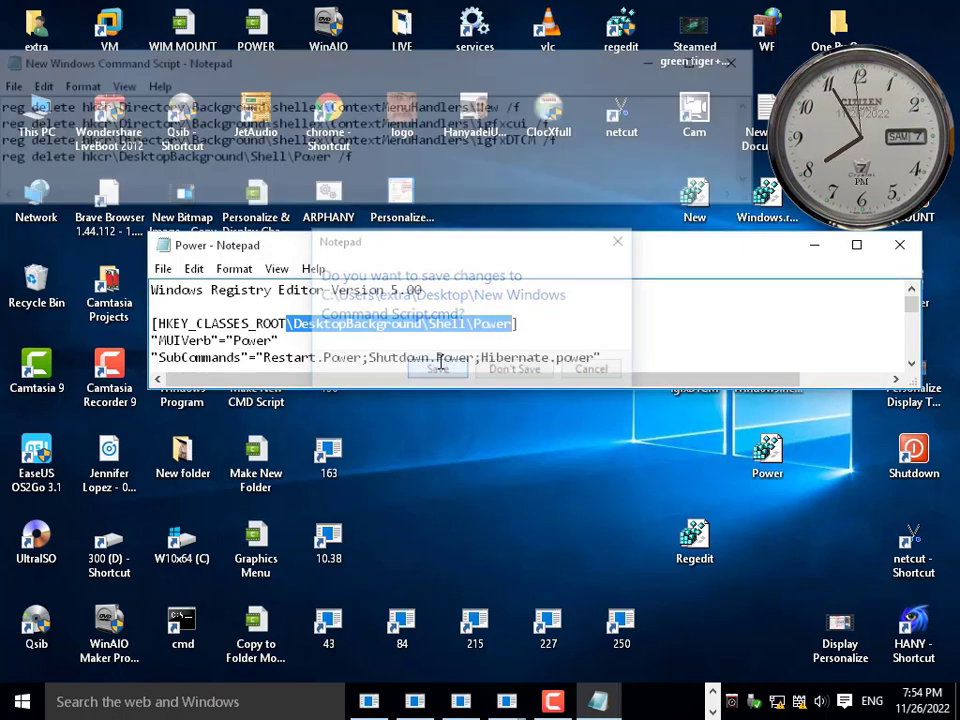
{"action": "left_click", "coordinate": [900, 245]}
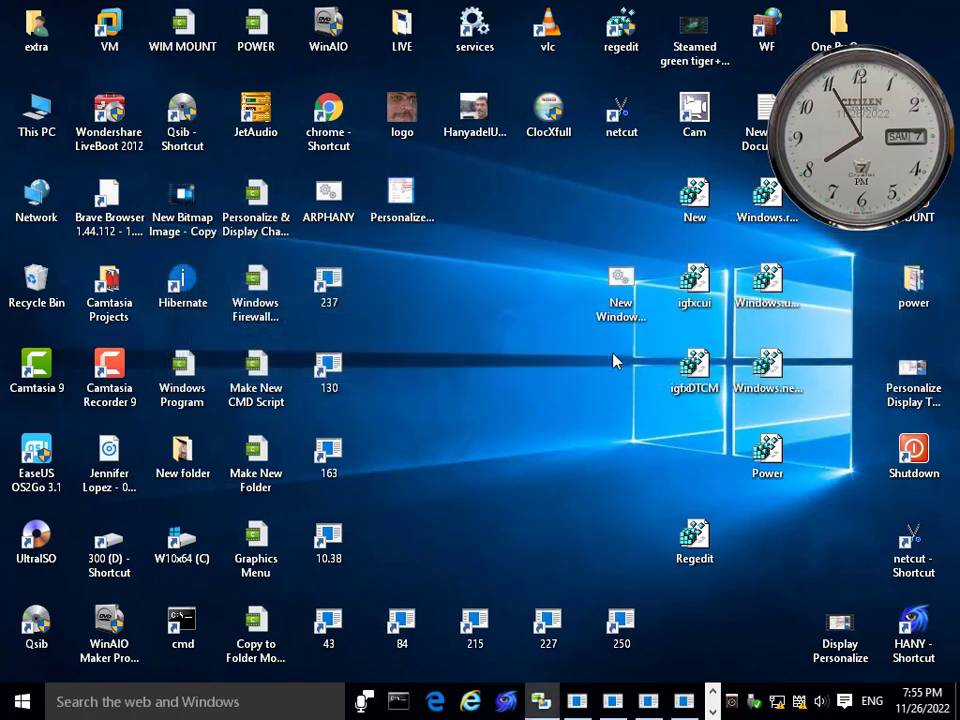
Step: Run the New Windows Command Script with administrator rights, comparing the desktop context menu before and after
{"action": "right_click", "coordinate": [430, 320]}
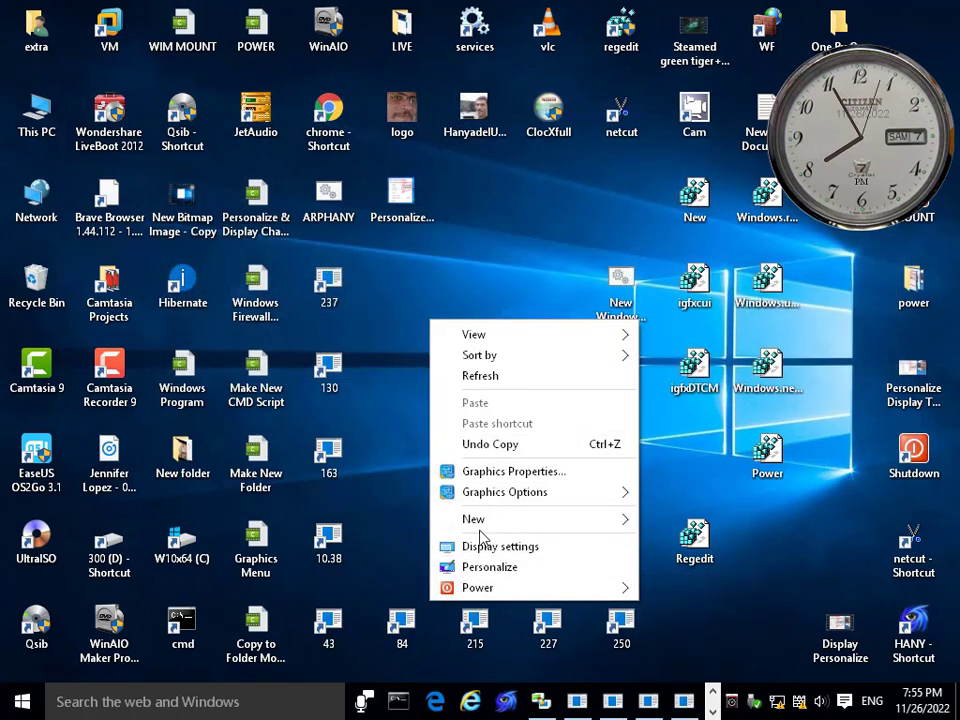
{"action": "left_click", "coordinate": [560, 238]}
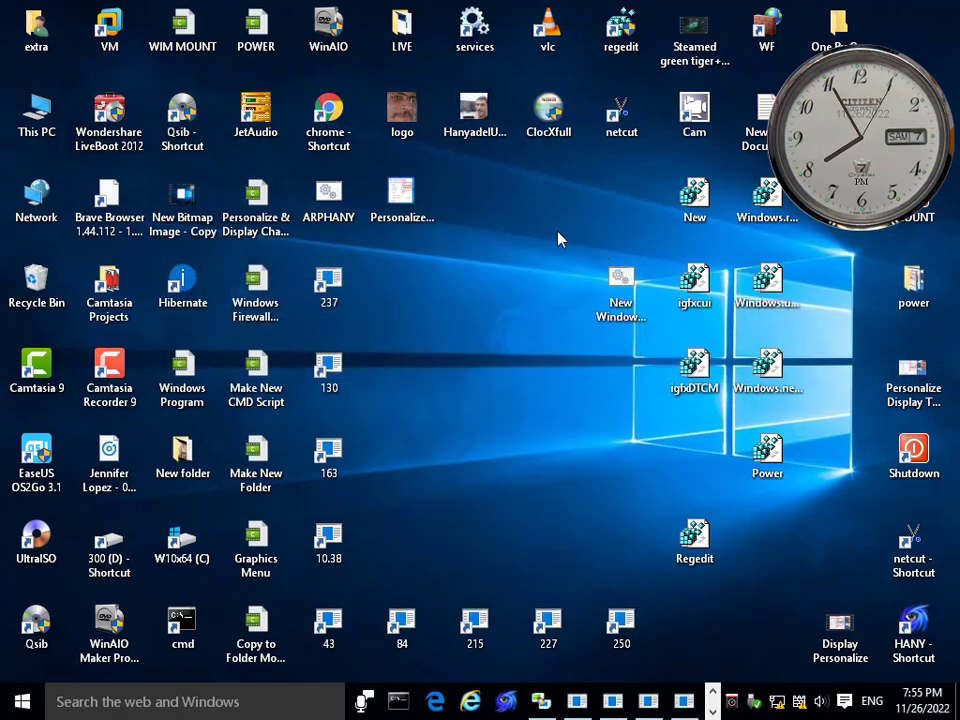
{"action": "left_click", "coordinate": [619, 282]}
{"action": "right_click", "coordinate": [614, 276]}
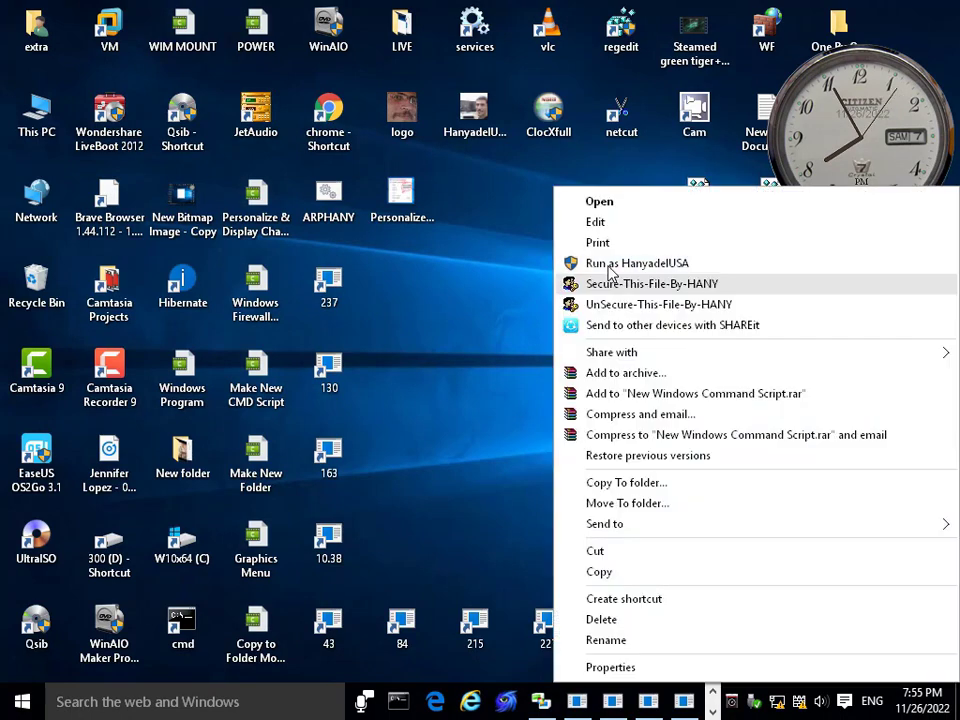
{"action": "left_click", "coordinate": [612, 264]}
{"action": "right_click", "coordinate": [490, 460]}
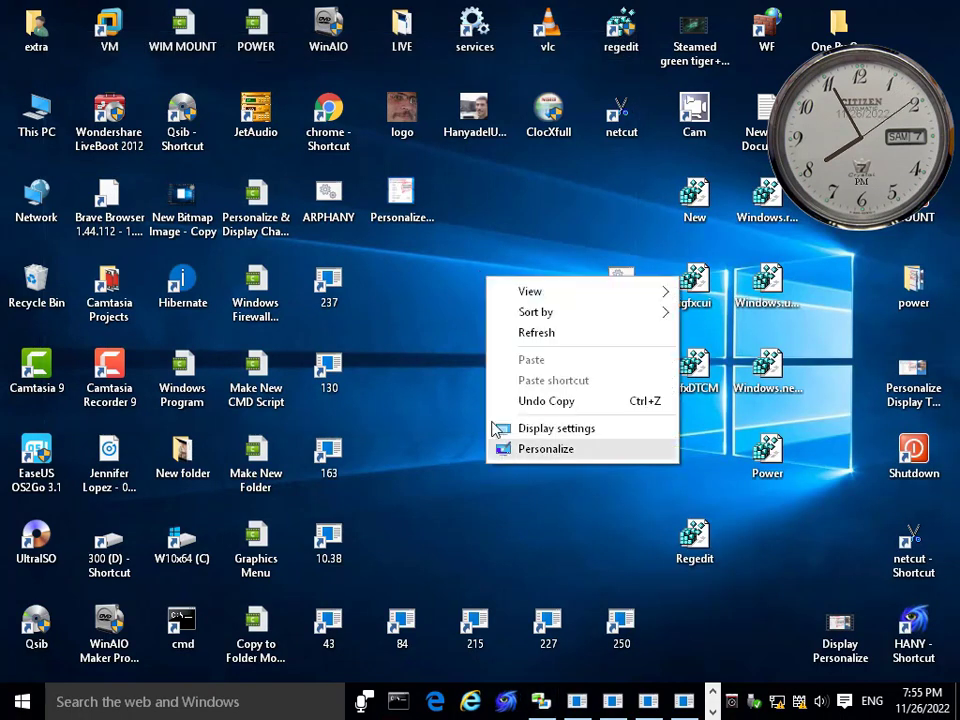
{"action": "left_click", "coordinate": [416, 326]}
{"action": "right_click", "coordinate": [409, 299]}
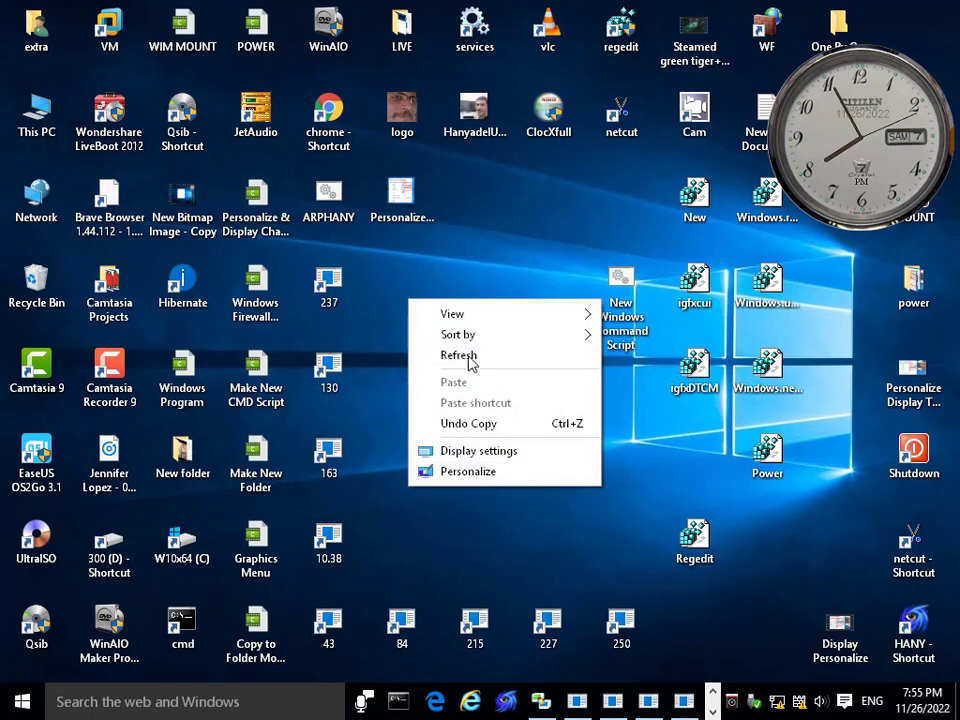
Step: Move the command script beside the New registry file, refresh the desktop and recheck its context menu
{"action": "left_click_drag", "start_coordinate": [618, 288], "coordinate": [640, 205]}
{"action": "right_click", "coordinate": [524, 245]}
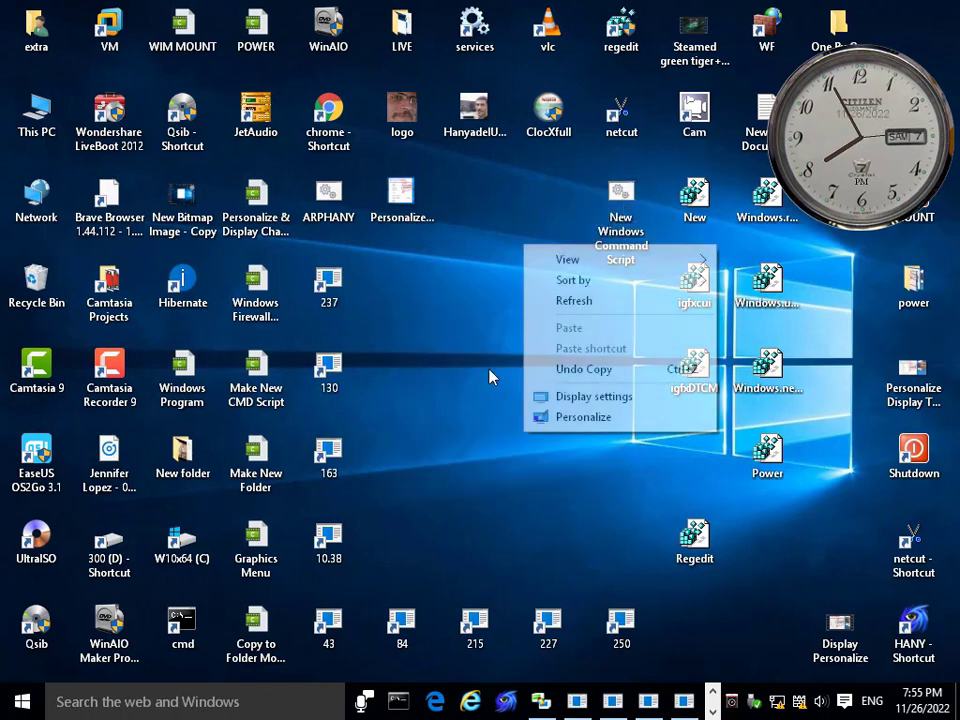
{"action": "left_click", "coordinate": [567, 309]}
{"action": "right_click", "coordinate": [456, 290]}
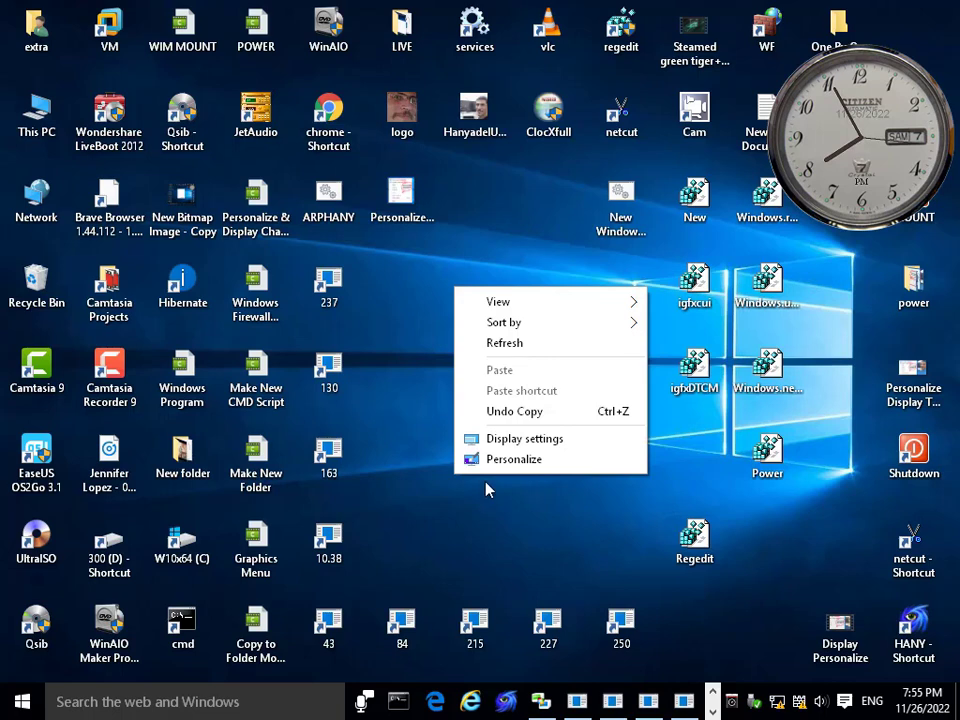
{"action": "left_click", "coordinate": [500, 270]}
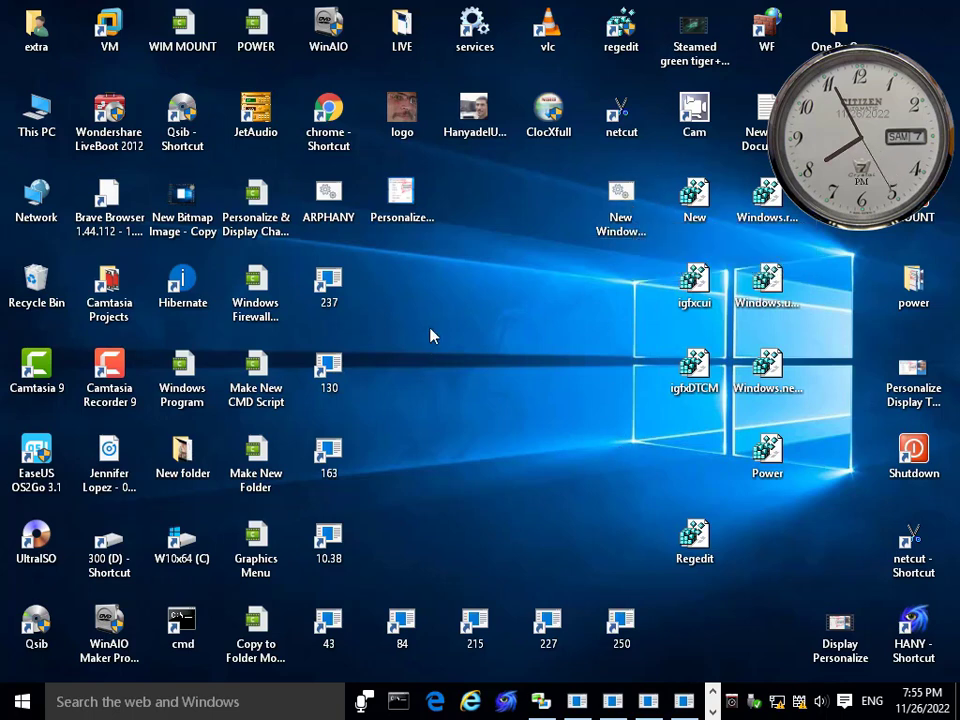
{"action": "right_click", "coordinate": [457, 311]}
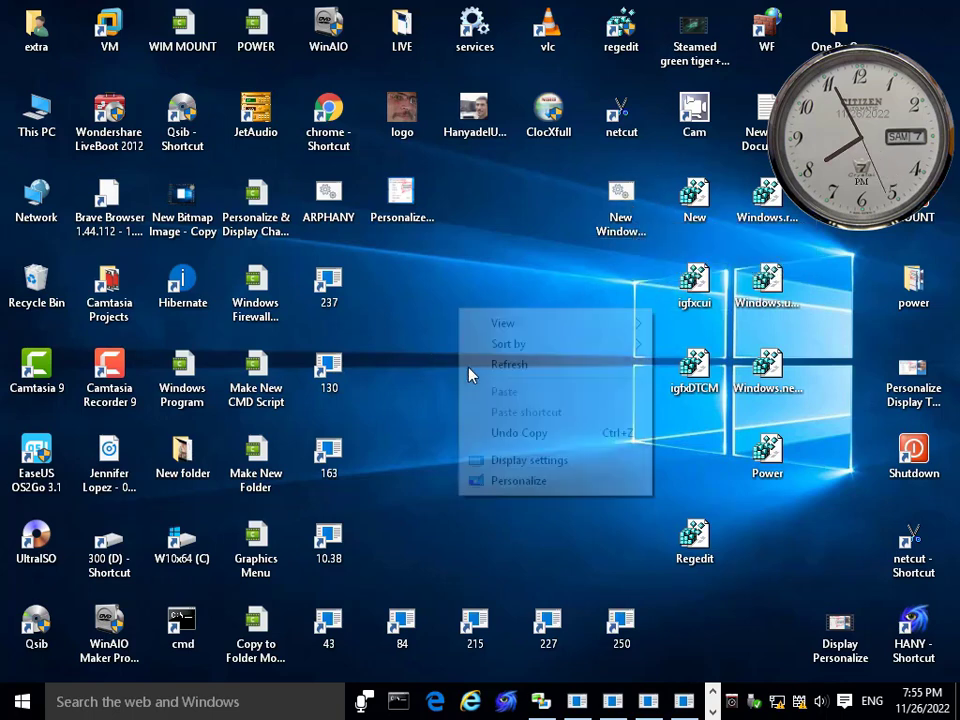
{"action": "left_click", "coordinate": [527, 364]}
Step: Merge the desktop's New registry file into the registry to restore the New entry
{"action": "double_click", "coordinate": [694, 198]}
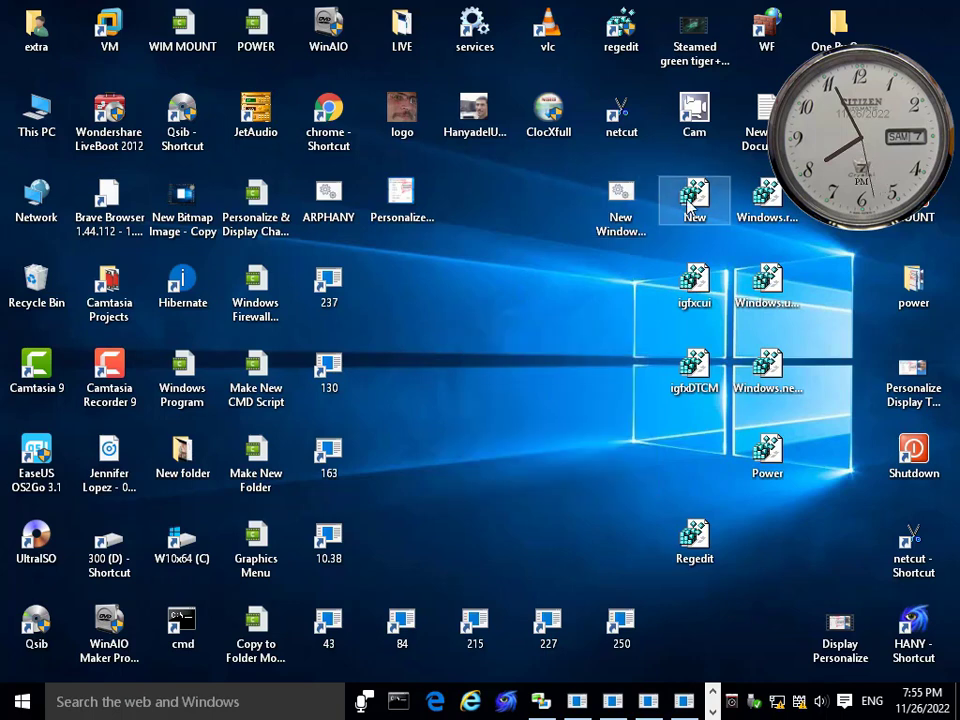
{"action": "left_click", "coordinate": [624, 371]}
{"action": "left_click", "coordinate": [688, 349]}
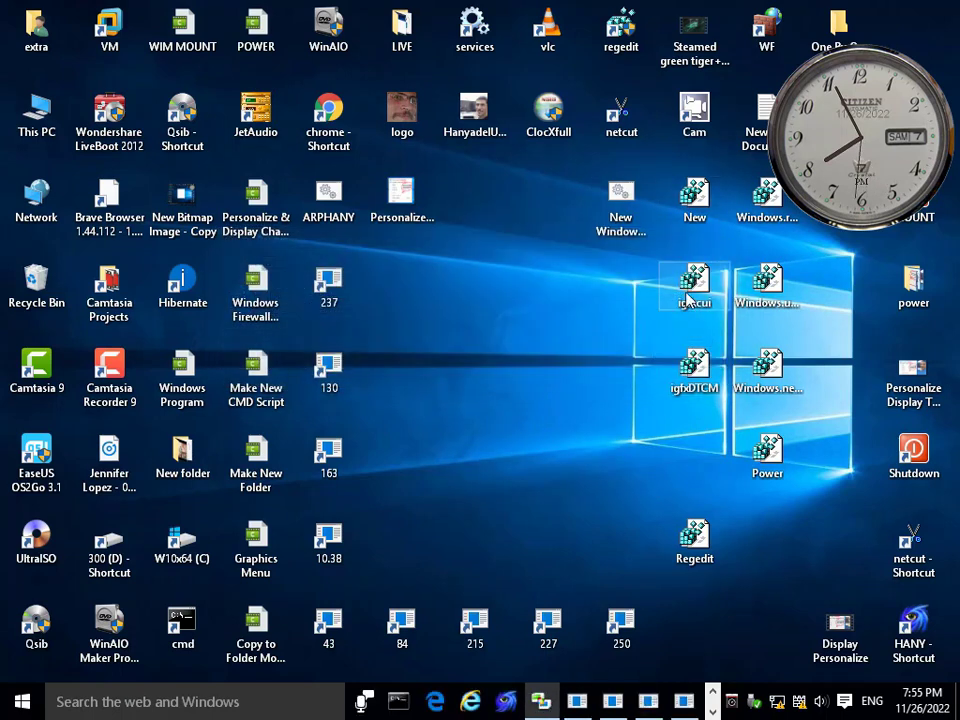
Step: Merge the igfxcui and igfxDTCM files into the registry to restore the graphics entries
{"action": "double_click", "coordinate": [690, 285]}
{"action": "left_click", "coordinate": [620, 371]}
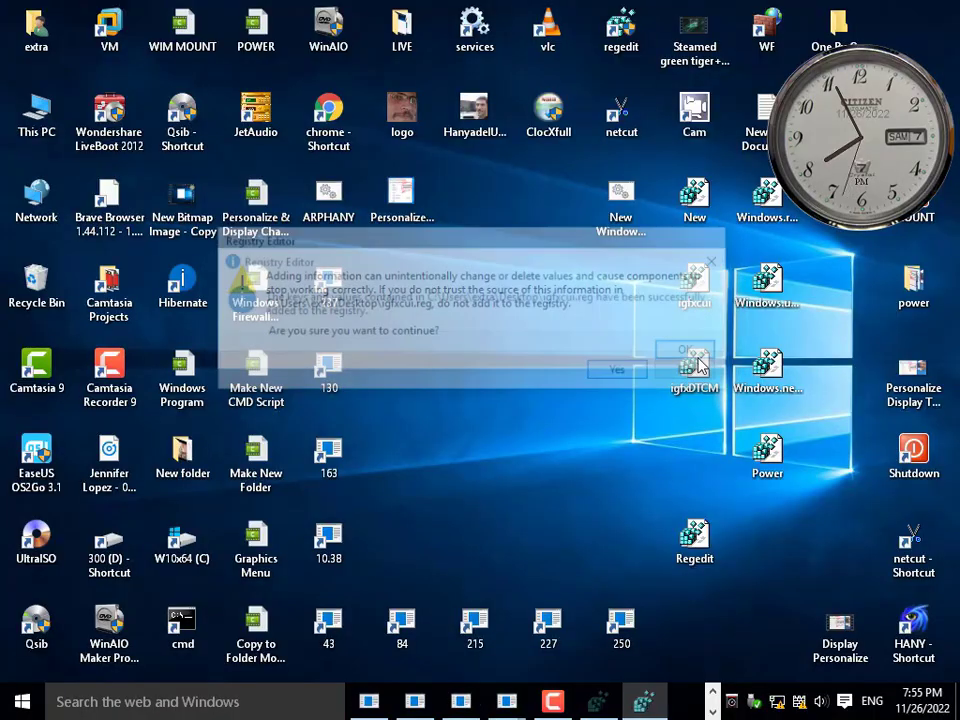
{"action": "left_click", "coordinate": [694, 357]}
{"action": "double_click", "coordinate": [695, 366]}
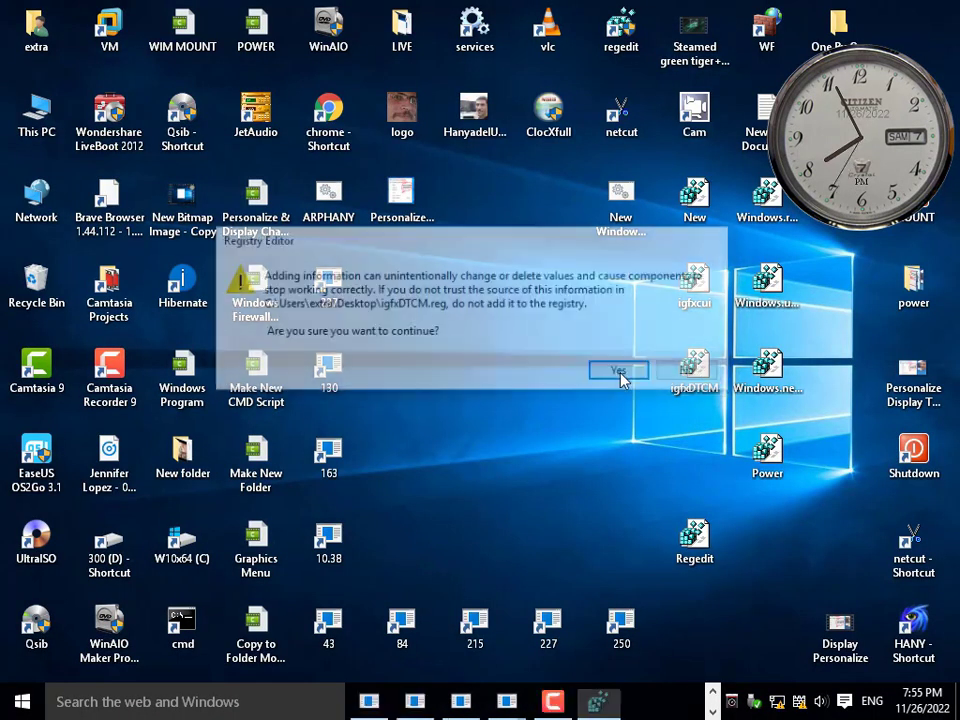
{"action": "left_click", "coordinate": [620, 371]}
{"action": "left_click", "coordinate": [688, 350]}
Step: Check the desktop context menu for the New and graphics entries
{"action": "right_click", "coordinate": [477, 461]}
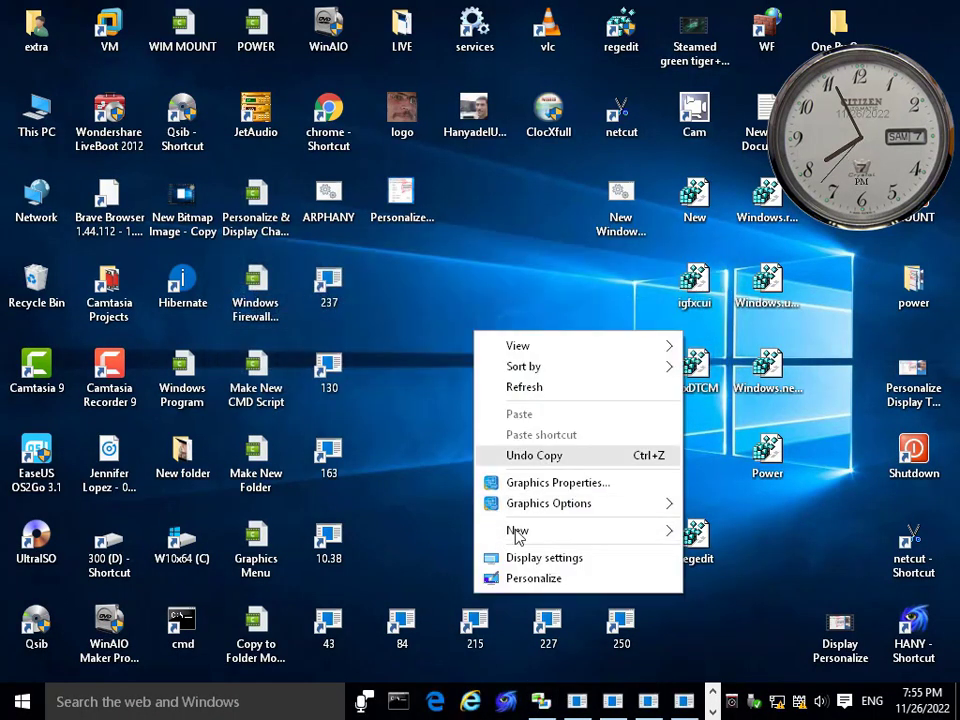
{"action": "left_click", "coordinate": [614, 268]}
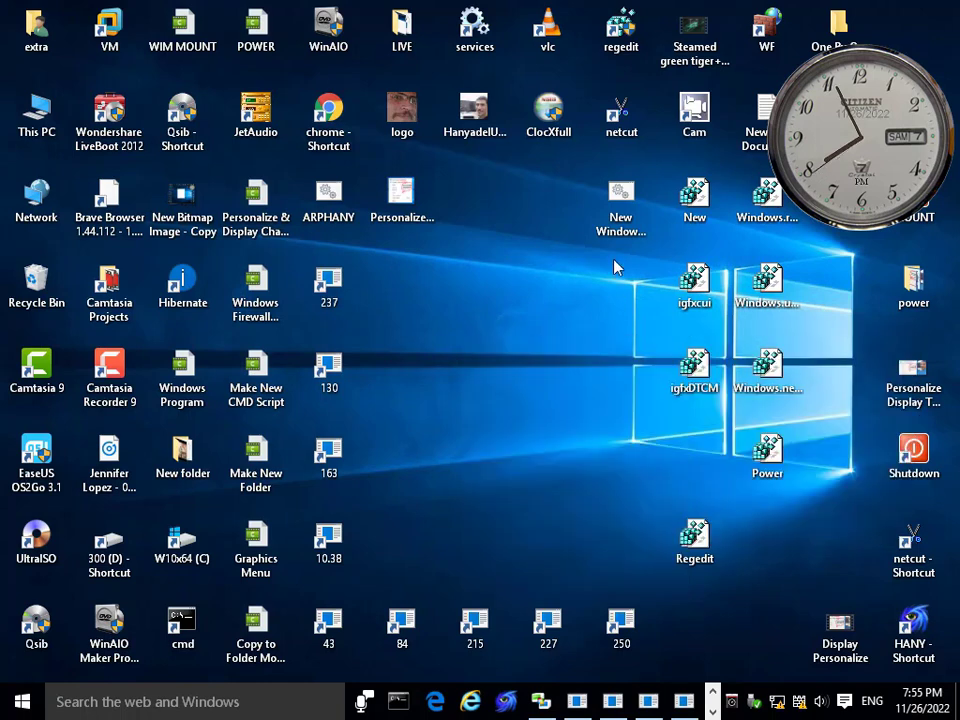
{"action": "right_click", "coordinate": [501, 316]}
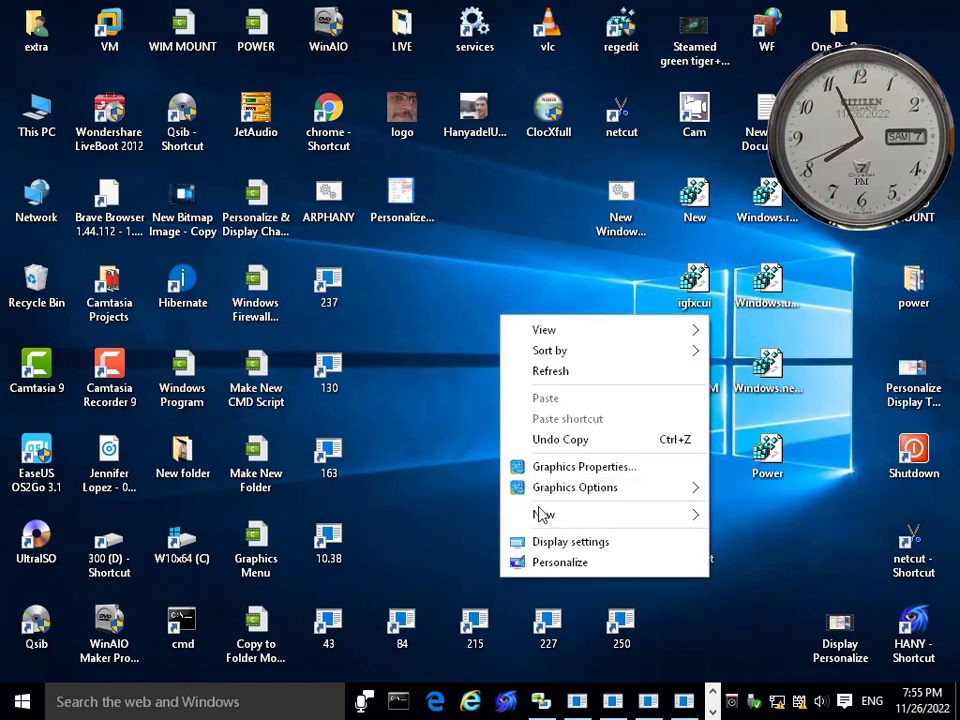
{"action": "left_click", "coordinate": [617, 200]}
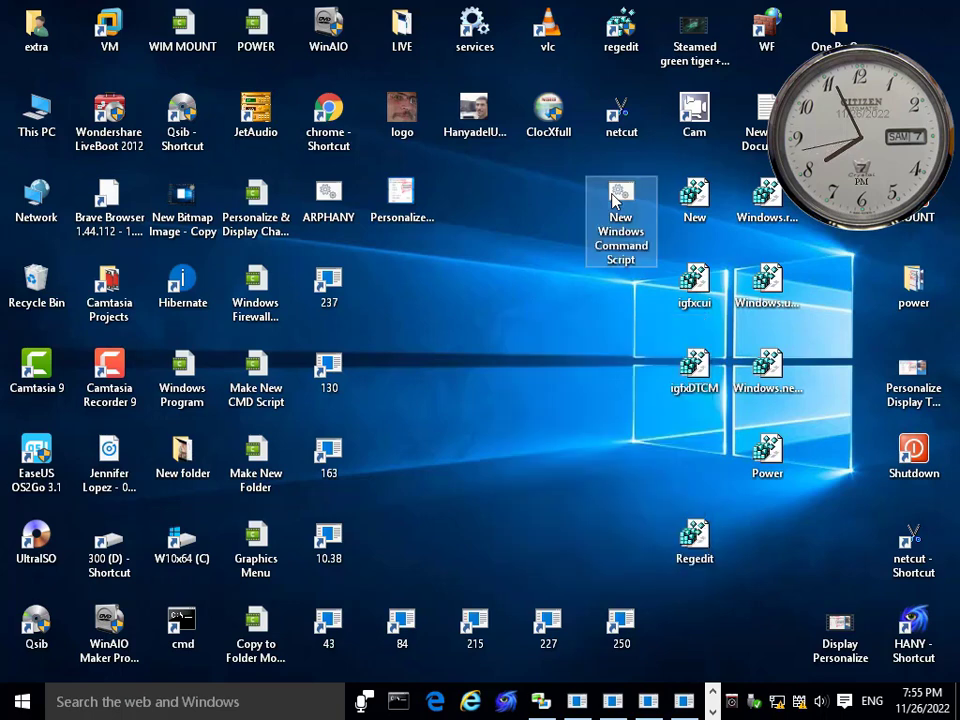